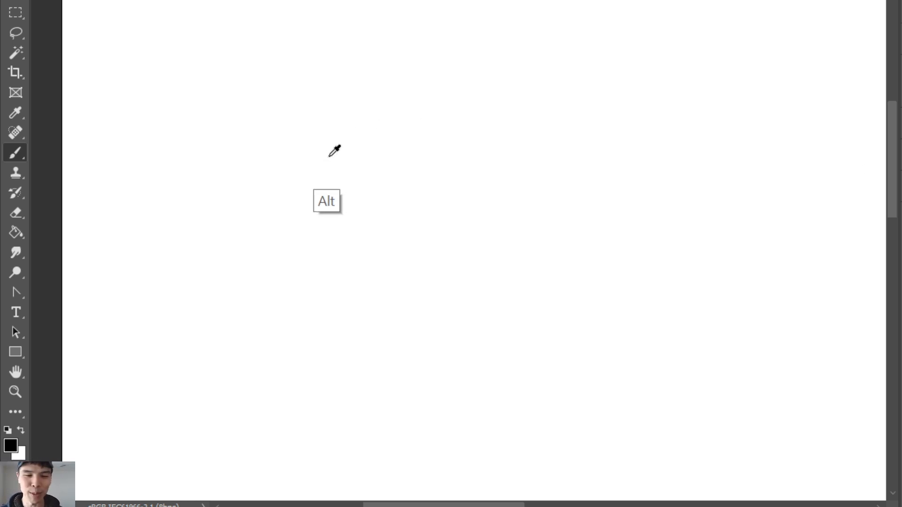
pyautogui.moveTo(328, 157)
pyautogui.keyDown('alt'); pyautogui.mouseDown()
pyautogui.moveTo(314, 165)
pyautogui.moveTo(328, 163)
pyautogui.mouseUp(); pyautogui.keyUp('alt')
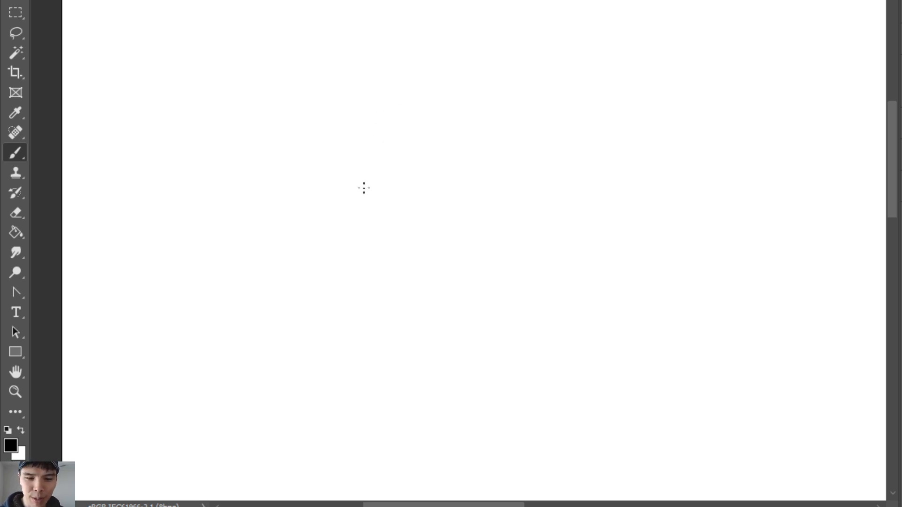
pyautogui.keyDown('alt'); pyautogui.moveTo(354, 222); pyautogui.dragTo(360, 224); pyautogui.keyUp('alt')
pyautogui.moveTo(357, 136); pyautogui.dragTo(350, 221)
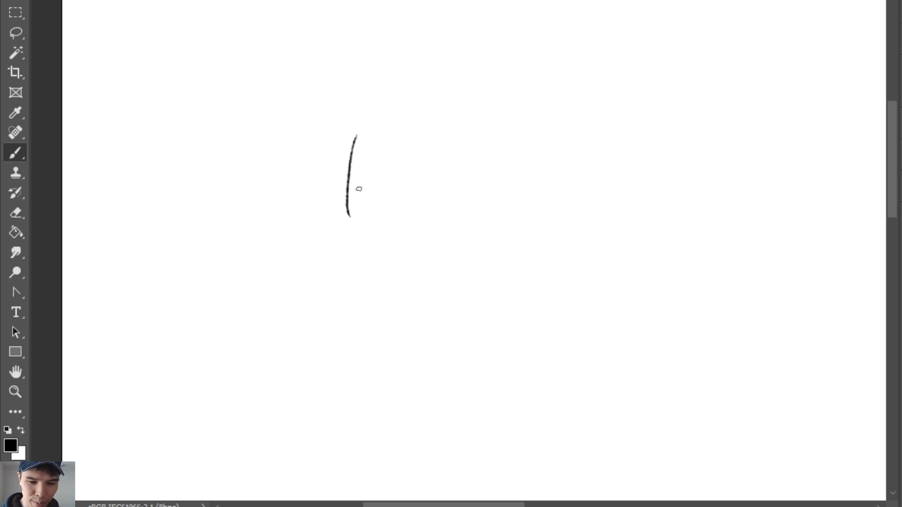
pyautogui.hotkey('ctrl', 'z')
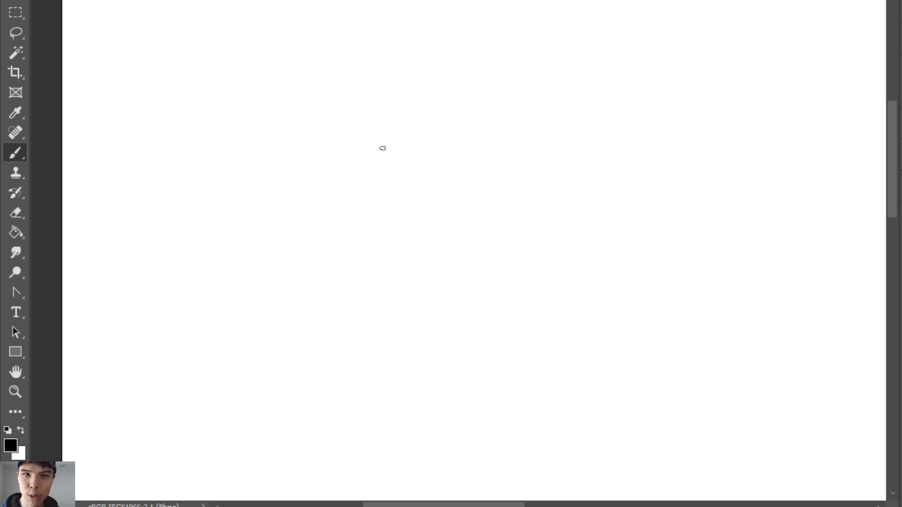
pyautogui.moveTo(361, 154)
pyautogui.mouseDown()
pyautogui.moveTo(349, 214)
pyautogui.moveTo(445, 179)
pyautogui.mouseUp()
pyautogui.hotkey('ctrl', 'z')
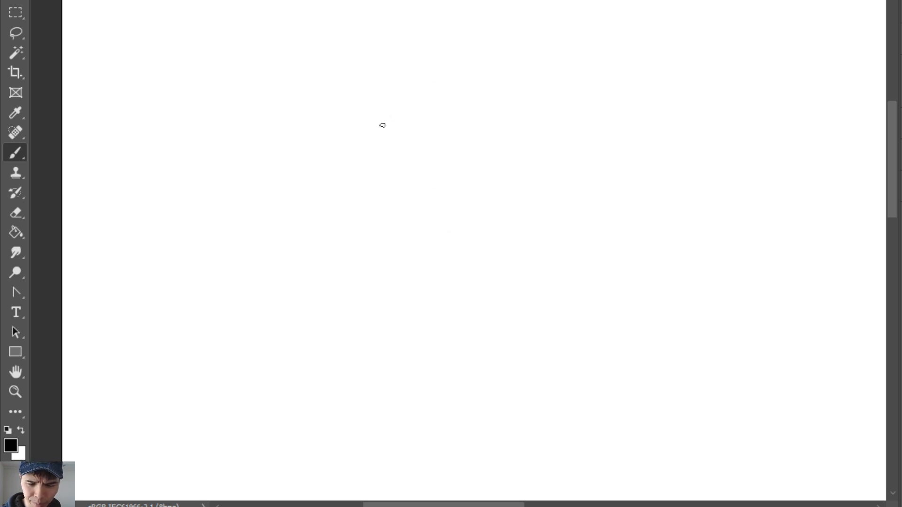
pyautogui.moveTo(363, 141)
pyautogui.mouseDown()
pyautogui.moveTo(406, 93)
pyautogui.moveTo(463, 84)
pyautogui.mouseUp()
pyautogui.hotkey('ctrl', 'z')
# Sketch the curved upper contour of the character's head in black near the canvas's upper middle with the Brush
pyautogui.moveTo(371, 153)
pyautogui.mouseDown()
pyautogui.moveTo(405, 107)
pyautogui.moveTo(519, 97)
pyautogui.moveTo(477, 95)
pyautogui.moveTo(514, 97)
pyautogui.moveTo(504, 94)
pyautogui.moveTo(526, 108)
pyautogui.moveTo(474, 91)
pyautogui.moveTo(525, 105)
pyautogui.moveTo(471, 96)
pyautogui.moveTo(511, 104)
pyautogui.moveTo(504, 97)
pyautogui.moveTo(525, 128)
pyautogui.moveTo(522, 99)
pyautogui.moveTo(537, 131)
pyautogui.mouseUp()
pyautogui.press('e')
pyautogui.press('b')
pyautogui.press('e')
pyautogui.press('b')
pyautogui.hotkey('ctrl', 'z')
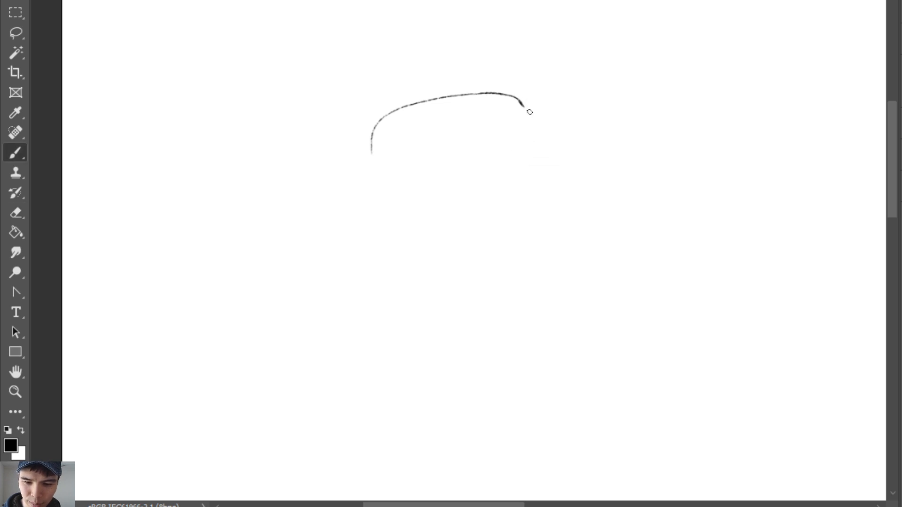
# Sketch both sides of the head and a shallow curve closing its lower edge
pyautogui.moveTo(521, 99); pyautogui.dragTo(538, 132)
pyautogui.moveTo(374, 128)
pyautogui.mouseDown()
pyautogui.moveTo(368, 183)
pyautogui.moveTo(380, 125)
pyautogui.moveTo(366, 165)
pyautogui.mouseUp()
pyautogui.hotkey('ctrl', 'z')
pyautogui.press('e')
pyautogui.press('b')
pyautogui.hotkey('ctrl', 'z')
pyautogui.moveTo(381, 118)
pyautogui.mouseDown()
pyautogui.moveTo(369, 173)
pyautogui.moveTo(453, 175)
pyautogui.moveTo(536, 147)
pyautogui.moveTo(539, 137)
pyautogui.mouseUp()
pyautogui.press('e')
pyautogui.press('b')
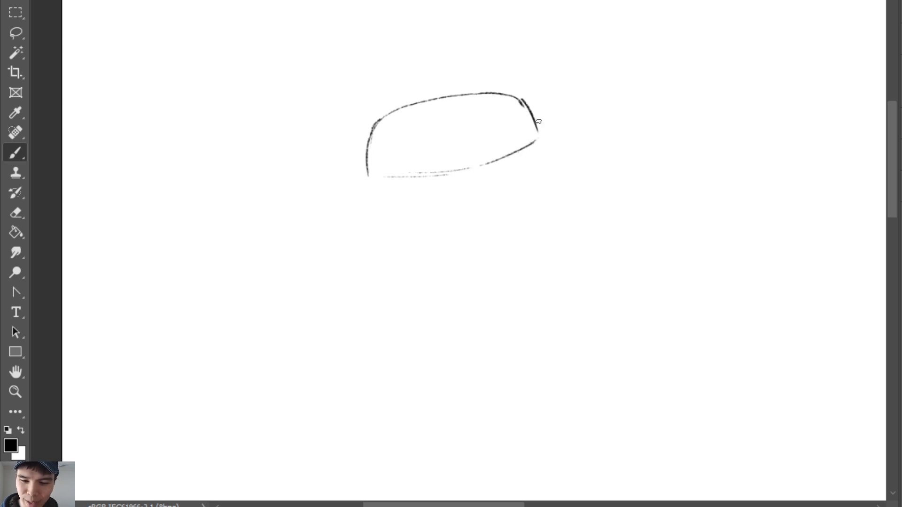
# Erase the stray lines along the head's lower edge and redraw it as one curve from side to side
pyautogui.press('e')
pyautogui.moveTo(481, 164)
pyautogui.mouseDown()
pyautogui.moveTo(383, 177)
pyautogui.moveTo(397, 169)
pyautogui.moveTo(438, 177)
pyautogui.mouseUp()
pyautogui.press('b')
pyautogui.hotkey('ctrl', 'z')
pyautogui.moveTo(372, 166)
pyautogui.mouseDown()
pyautogui.moveTo(481, 165)
pyautogui.moveTo(429, 170)
pyautogui.moveTo(521, 150)
pyautogui.moveTo(475, 169)
pyautogui.moveTo(543, 138)
pyautogui.mouseUp()
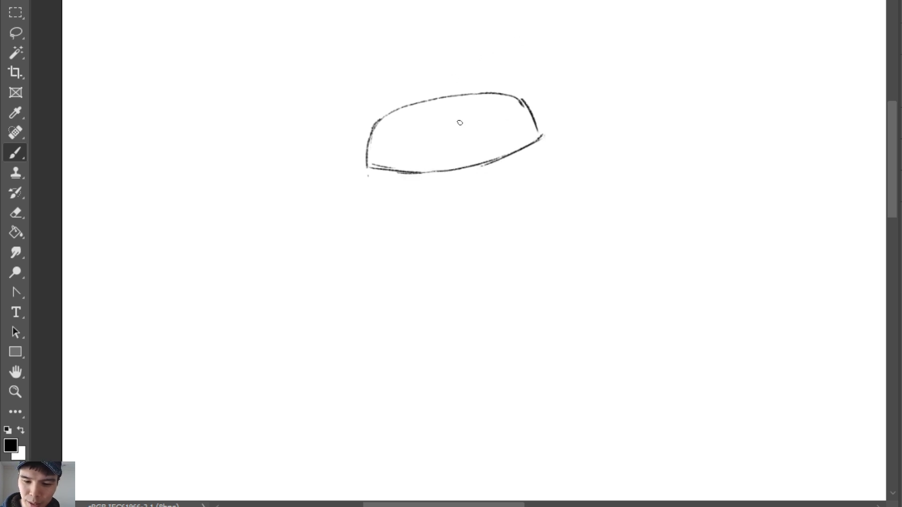
# Draw three small ovals across the head as two eyes and a wider nose between them
pyautogui.moveTo(460, 123)
pyautogui.mouseDown()
pyautogui.moveTo(472, 133)
pyautogui.moveTo(455, 126)
pyautogui.moveTo(500, 109)
pyautogui.mouseUp()
pyautogui.moveTo(400, 132)
pyautogui.mouseDown()
pyautogui.moveTo(429, 133)
pyautogui.moveTo(398, 133)
pyautogui.moveTo(427, 134)
pyautogui.moveTo(408, 134)
pyautogui.mouseUp()
pyautogui.hotkey('ctrl', 'z')
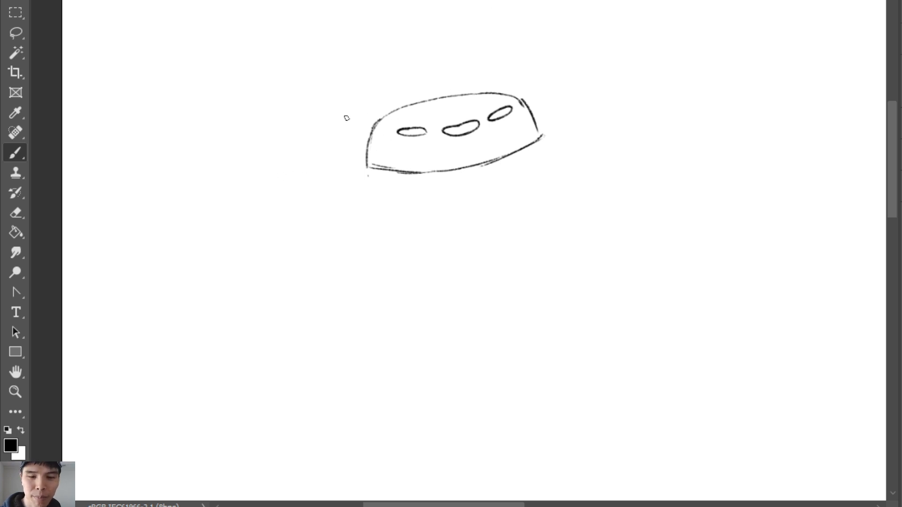
# Sketch the hat's brim as a long curve across the forehead, extending past both sides of the head
pyautogui.moveTo(360, 119)
pyautogui.mouseDown()
pyautogui.moveTo(432, 117)
pyautogui.moveTo(537, 79)
pyautogui.mouseUp()
pyautogui.moveTo(452, 115); pyautogui.dragTo(528, 90)
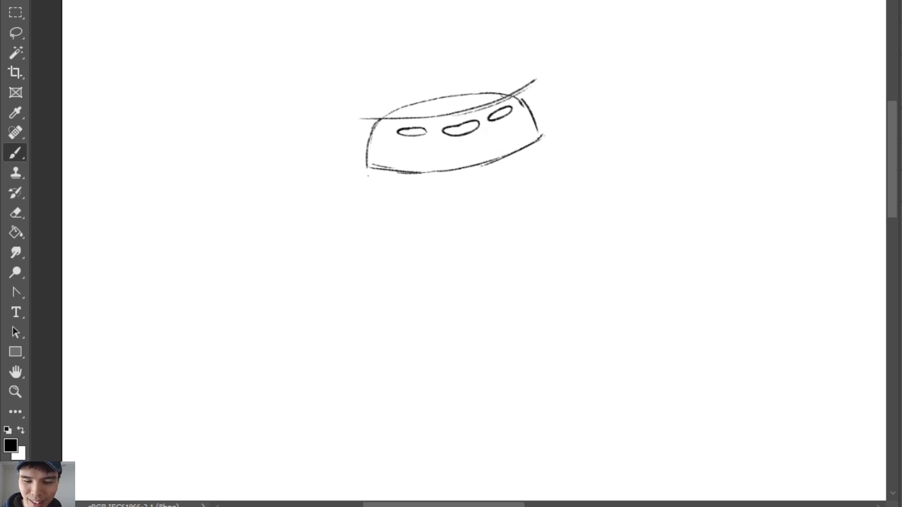
pyautogui.moveTo(334, 120)
pyautogui.mouseDown()
pyautogui.moveTo(429, 122)
pyautogui.moveTo(396, 75)
pyautogui.moveTo(391, 107)
pyautogui.mouseUp()
# Draw the hat's crown above the brim with a dented top and two tapering sides
pyautogui.moveTo(395, 62); pyautogui.dragTo(470, 46)
pyautogui.moveTo(401, 62); pyautogui.dragTo(453, 55)
pyautogui.moveTo(394, 60)
pyautogui.mouseDown()
pyautogui.moveTo(478, 40)
pyautogui.moveTo(468, 56)
pyautogui.moveTo(502, 88)
pyautogui.mouseUp()
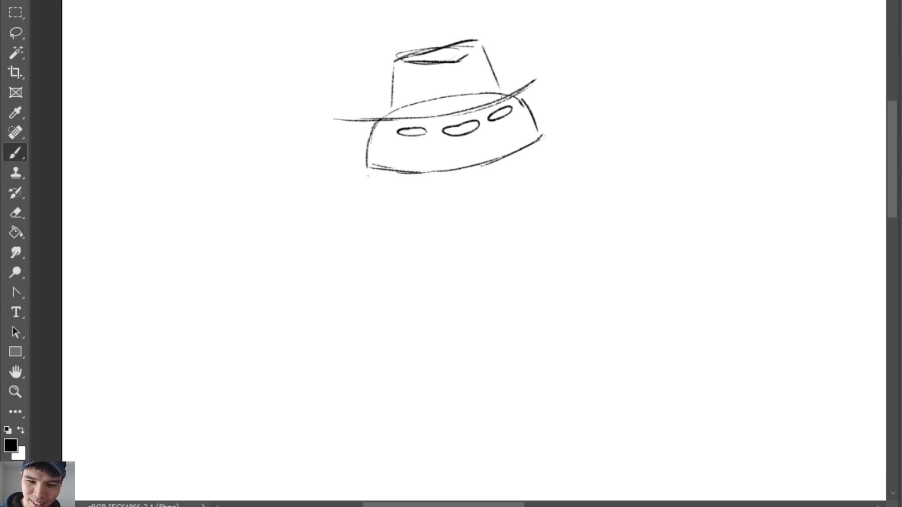
pyautogui.moveTo(484, 46); pyautogui.dragTo(501, 89)
pyautogui.moveTo(390, 106); pyautogui.dragTo(466, 108)
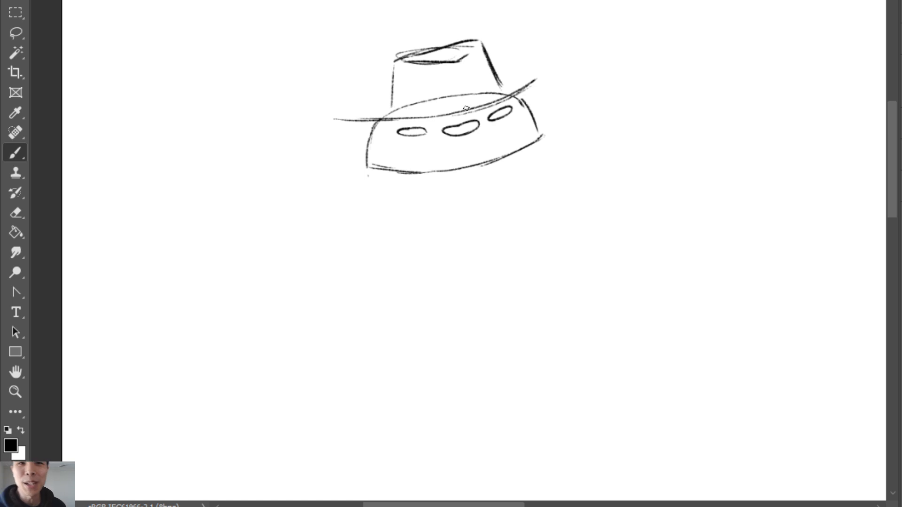
# Draw the curved base of the crown and a parallel hatband line above it
pyautogui.moveTo(389, 108); pyautogui.dragTo(494, 89)
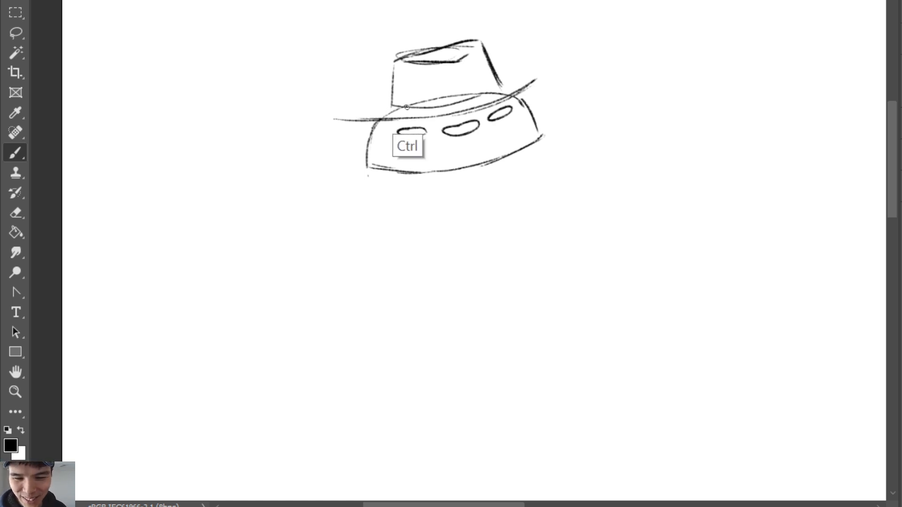
pyautogui.hotkey('ctrl', 'z')
pyautogui.moveTo(392, 107); pyautogui.dragTo(499, 89)
pyautogui.moveTo(394, 97)
pyautogui.mouseDown()
pyautogui.moveTo(448, 97)
pyautogui.moveTo(488, 81)
pyautogui.moveTo(472, 87)
pyautogui.moveTo(496, 69)
pyautogui.moveTo(490, 79)
pyautogui.moveTo(503, 92)
pyautogui.mouseUp()
pyautogui.hotkey('ctrl', 'z')
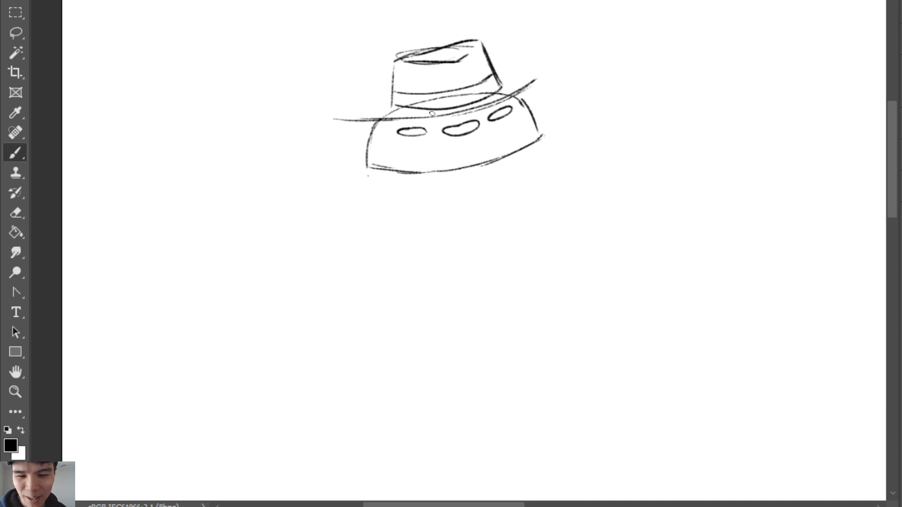
pyautogui.moveTo(394, 106); pyautogui.dragTo(457, 106)
pyautogui.hotkey('ctrl', 'z')
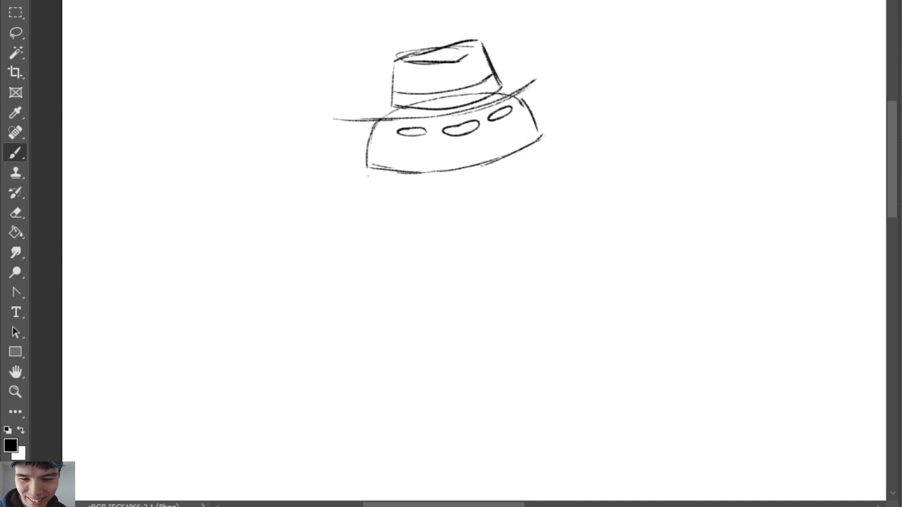
# Sketch the upturned ends of the brim on both sides of the crown, with small stitch marks on the right edge
pyautogui.press('e')
pyautogui.press('b')
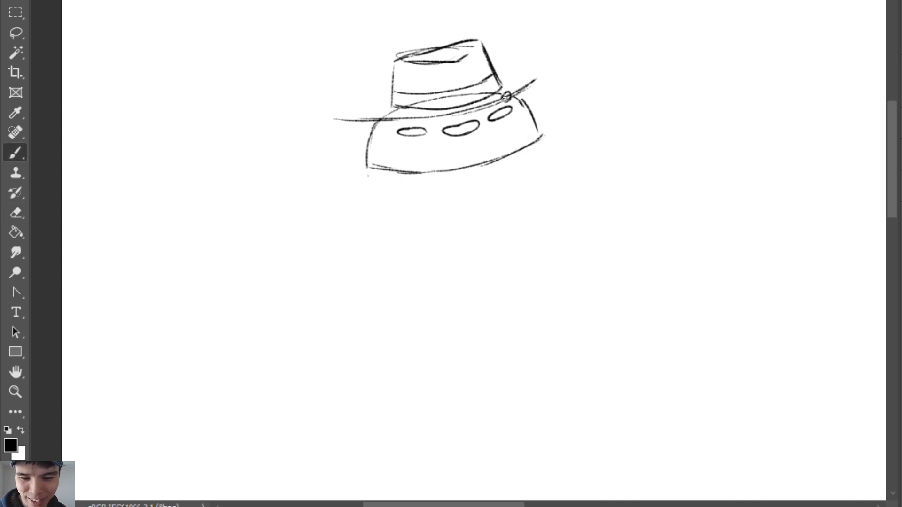
pyautogui.moveTo(506, 97); pyautogui.dragTo(539, 85)
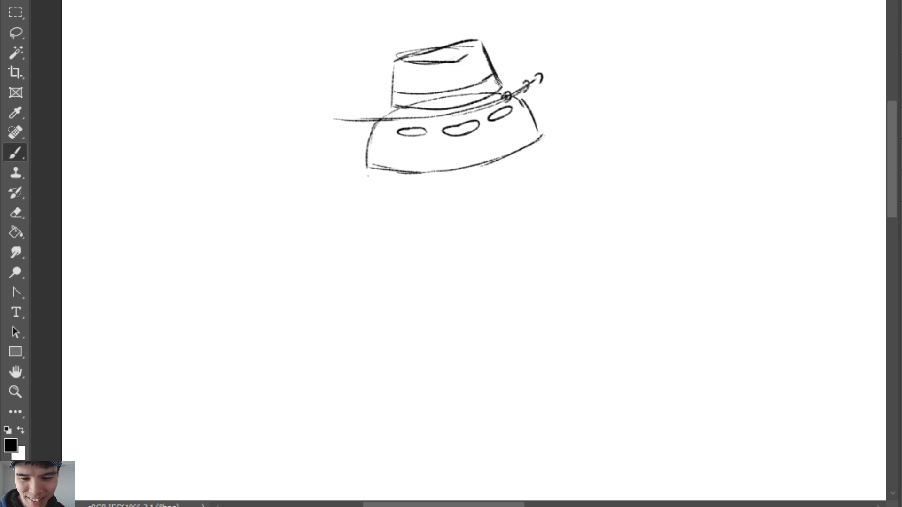
pyautogui.moveTo(503, 78)
pyautogui.mouseDown()
pyautogui.moveTo(545, 61)
pyautogui.moveTo(535, 82)
pyautogui.moveTo(548, 60)
pyautogui.moveTo(540, 76)
pyautogui.mouseUp()
pyautogui.hotkey('ctrl', 'z')
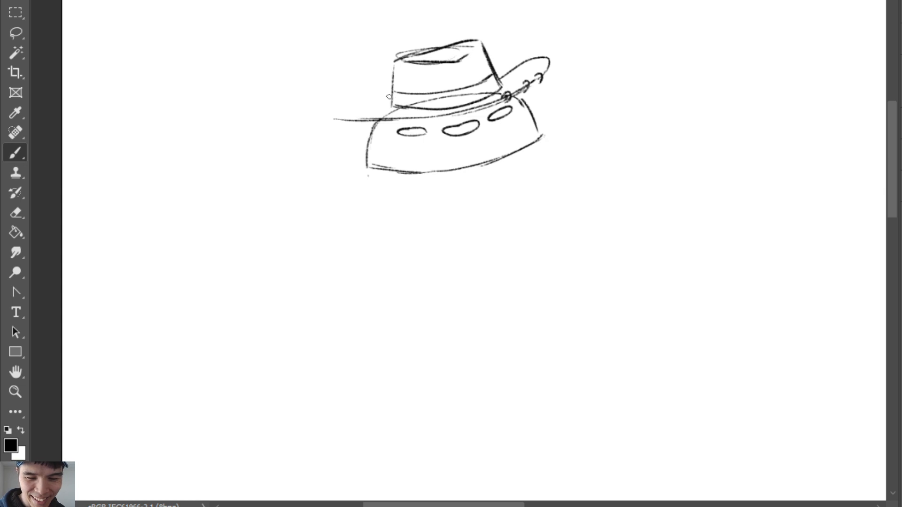
pyautogui.moveTo(390, 96)
pyautogui.mouseDown()
pyautogui.moveTo(352, 118)
pyautogui.moveTo(379, 119)
pyautogui.moveTo(331, 90)
pyautogui.moveTo(374, 123)
pyautogui.moveTo(409, 108)
pyautogui.mouseUp()
pyautogui.hotkey('ctrl', 'z')
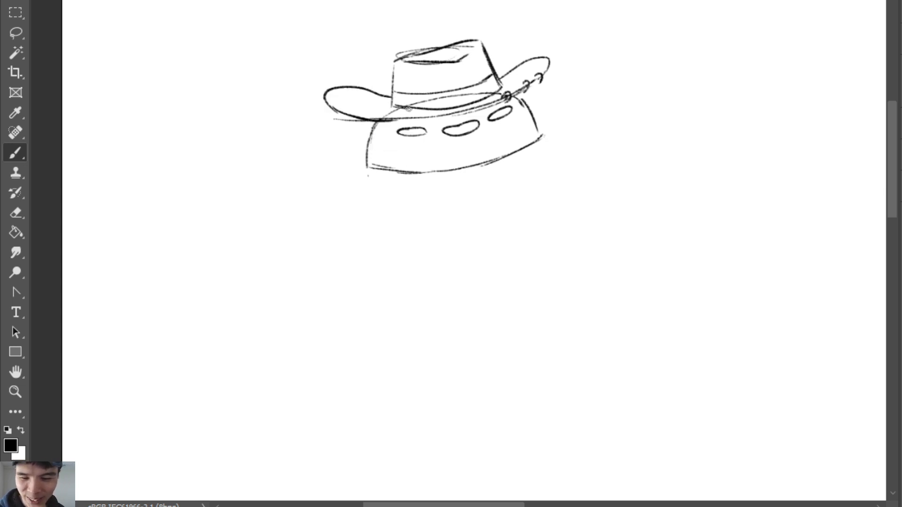
# Add small looped stitch marks along the brim's front edge and around both upturned ends
pyautogui.moveTo(490, 103)
pyautogui.mouseDown()
pyautogui.moveTo(412, 123)
pyautogui.moveTo(353, 119)
pyautogui.mouseUp()
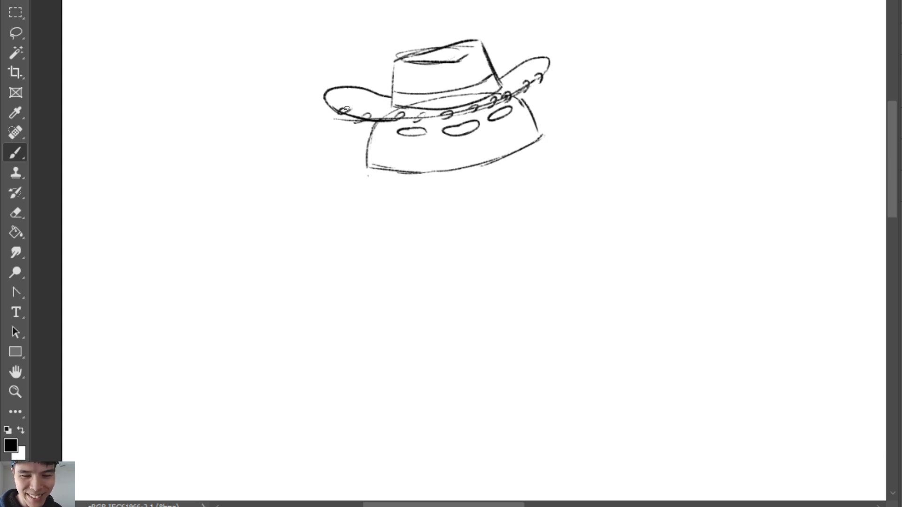
pyautogui.moveTo(348, 108)
pyautogui.mouseDown()
pyautogui.moveTo(321, 101)
pyautogui.moveTo(337, 94)
pyautogui.moveTo(333, 84)
pyautogui.moveTo(338, 93)
pyautogui.moveTo(331, 87)
pyautogui.moveTo(382, 96)
pyautogui.mouseUp()
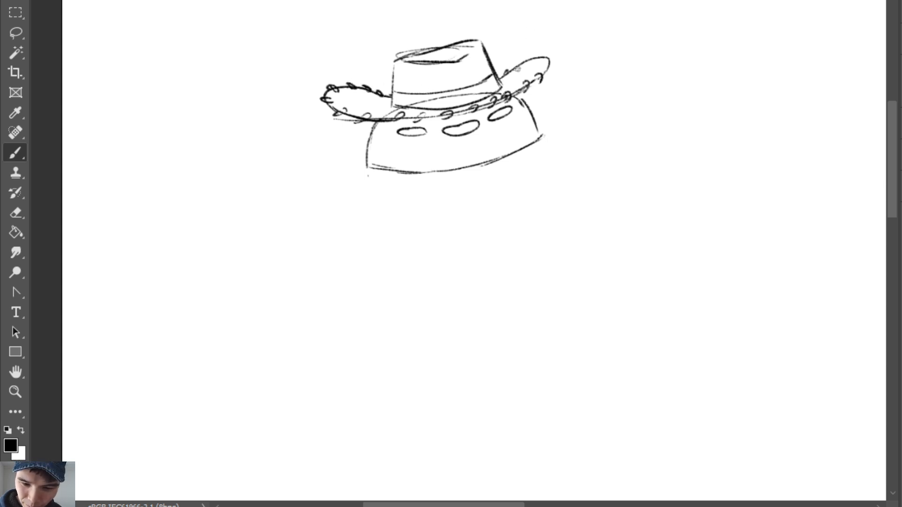
pyautogui.moveTo(537, 78); pyautogui.dragTo(549, 59)
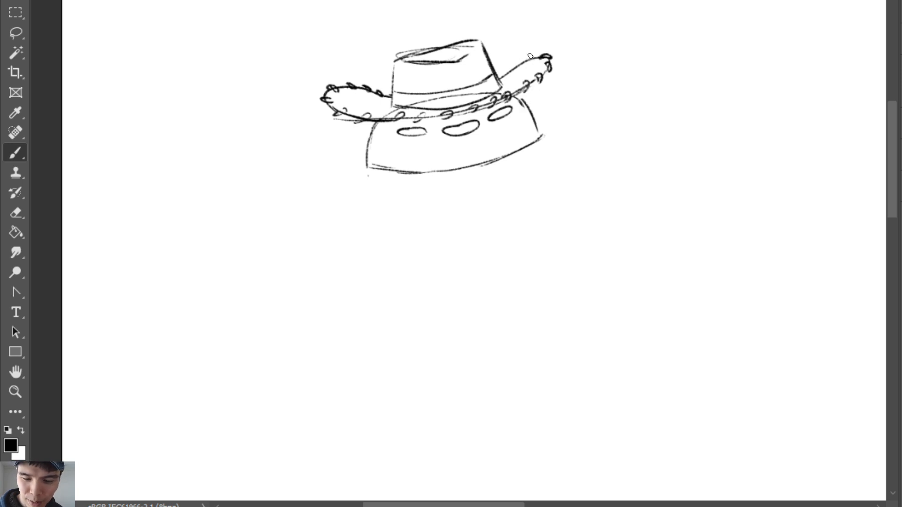
pyautogui.moveTo(526, 63); pyautogui.dragTo(501, 76)
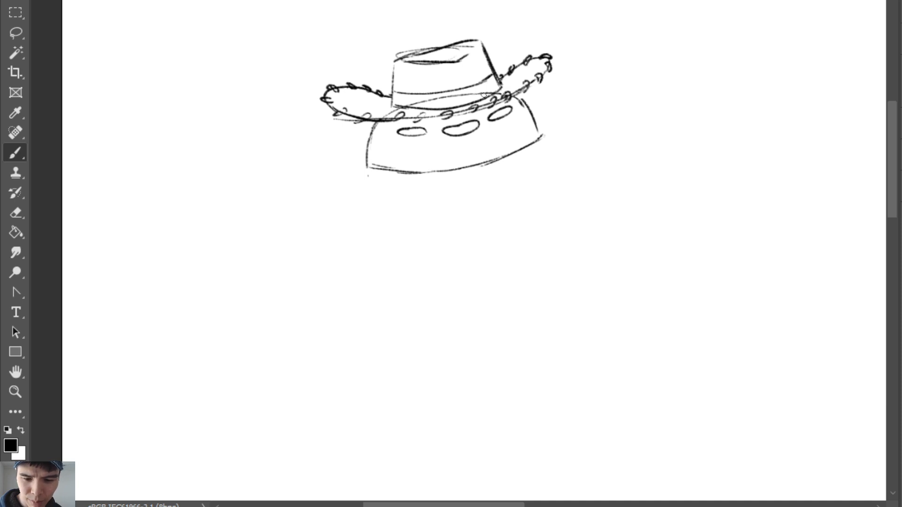
# Darken the crown's sides and top edge and redraw the hatband line as a curve across the crown
pyautogui.moveTo(395, 54); pyautogui.dragTo(392, 104)
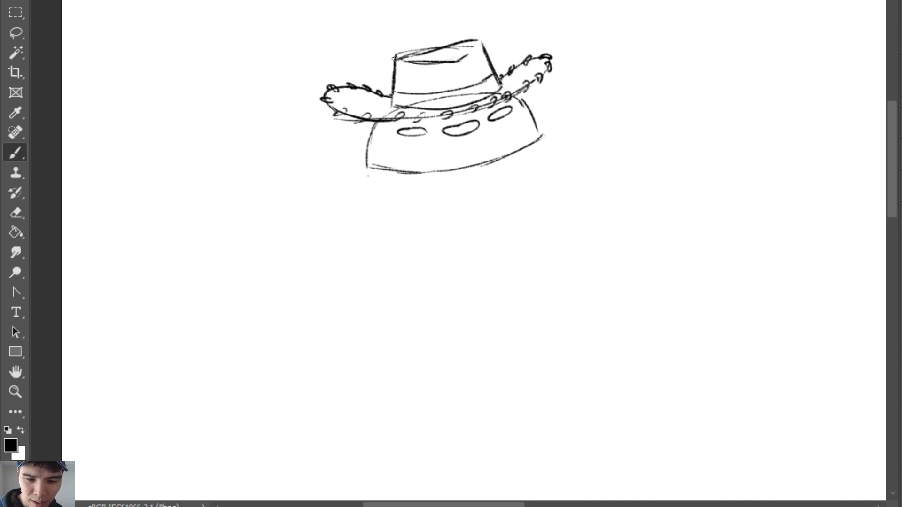
pyautogui.moveTo(395, 56); pyautogui.dragTo(432, 49)
pyautogui.moveTo(394, 88); pyautogui.dragTo(486, 74)
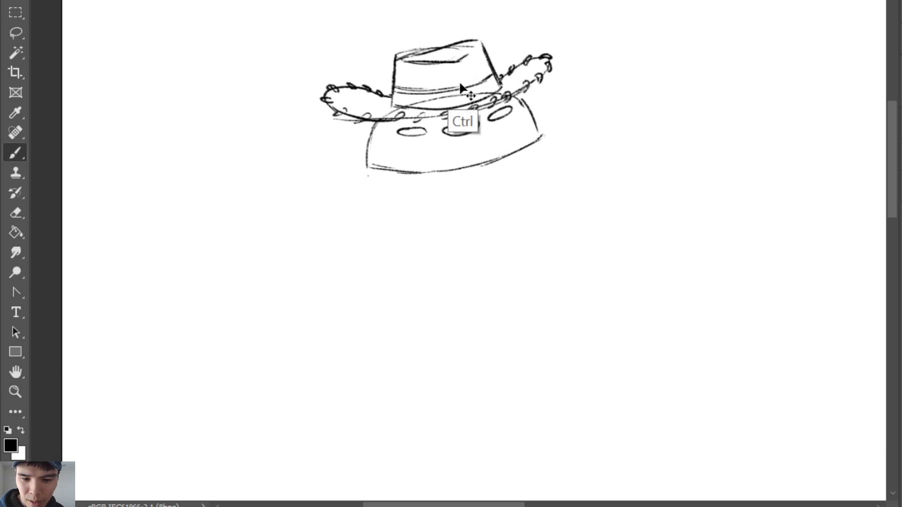
pyautogui.hotkey('ctrl', 'z')
pyautogui.moveTo(395, 89)
pyautogui.mouseDown()
pyautogui.moveTo(449, 90)
pyautogui.moveTo(419, 88)
pyautogui.moveTo(492, 75)
pyautogui.mouseUp()
pyautogui.press('e')
pyautogui.press('b')
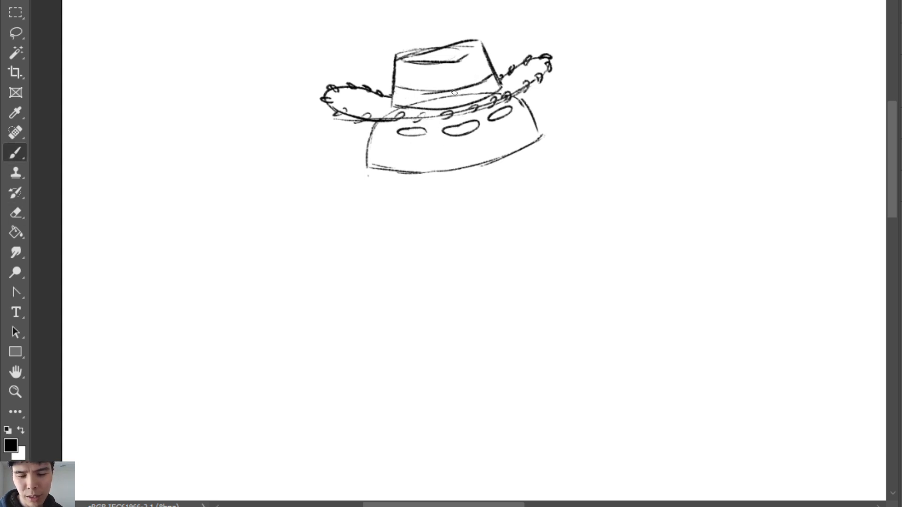
pyautogui.moveTo(394, 84); pyautogui.dragTo(388, 109)
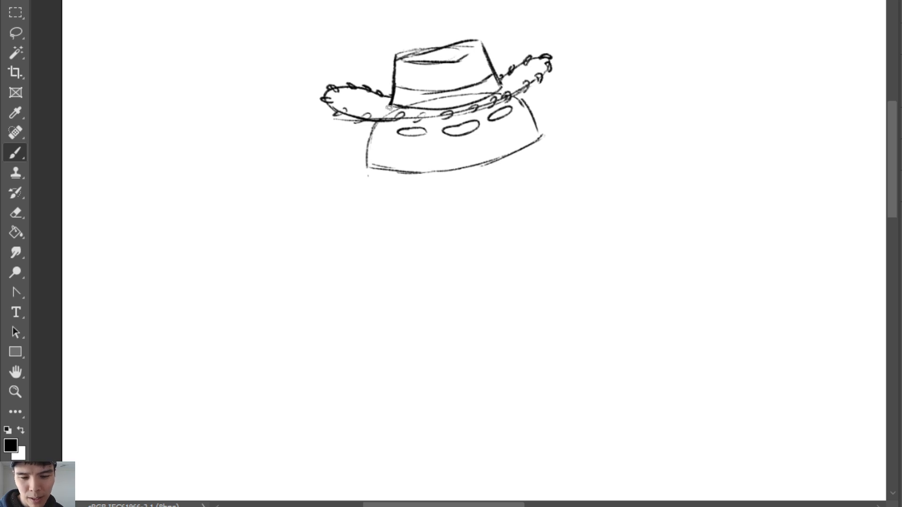
pyautogui.moveTo(492, 62); pyautogui.dragTo(501, 85)
pyautogui.moveTo(398, 56); pyautogui.dragTo(447, 47)
# Darken the head's right edge and thicken the outline of the nose
pyautogui.moveTo(522, 100); pyautogui.dragTo(543, 134)
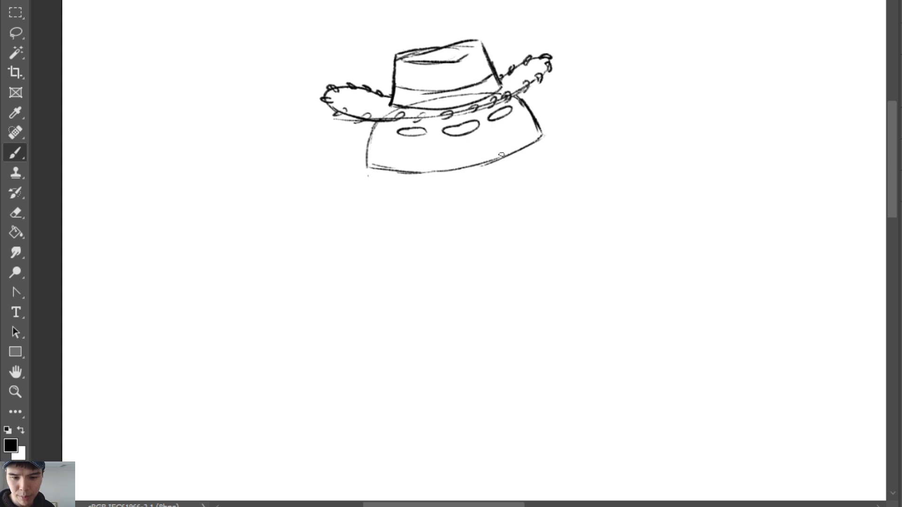
pyautogui.moveTo(450, 137); pyautogui.dragTo(482, 125)
pyautogui.press('e')
pyautogui.press('b')
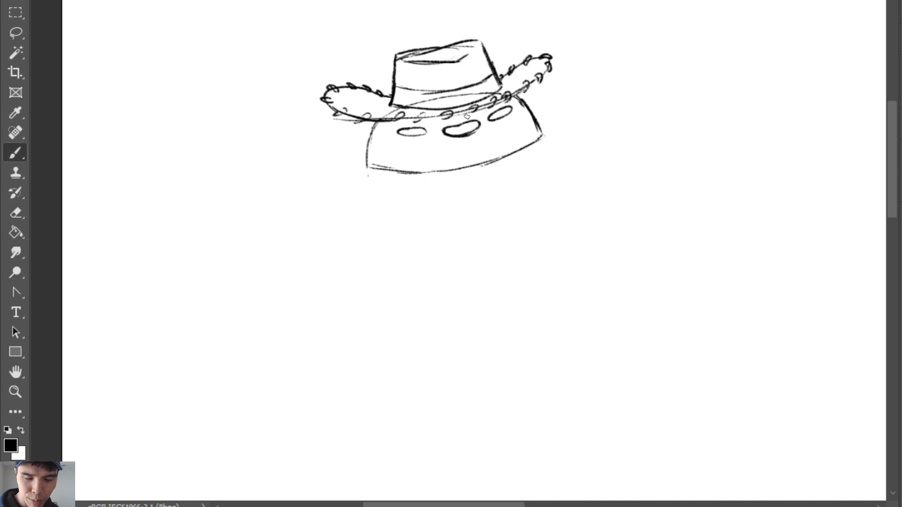
pyautogui.press('e')
pyautogui.press('b')
# Clean up and darken the head's lower contour and add a short mouth line under the nose
pyautogui.moveTo(365, 162)
pyautogui.mouseDown()
pyautogui.moveTo(421, 173)
pyautogui.moveTo(506, 146)
pyautogui.mouseUp()
pyautogui.press('e')
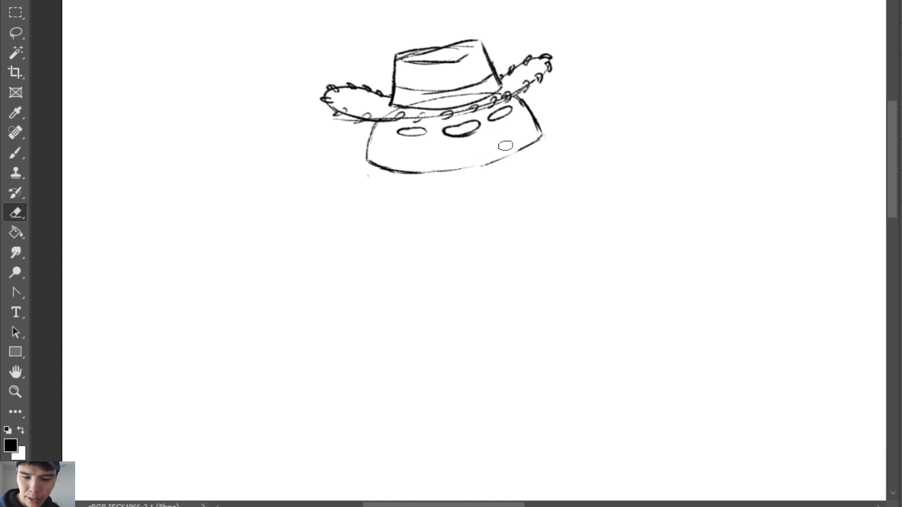
pyautogui.press('b')
pyautogui.moveTo(452, 168); pyautogui.dragTo(500, 158)
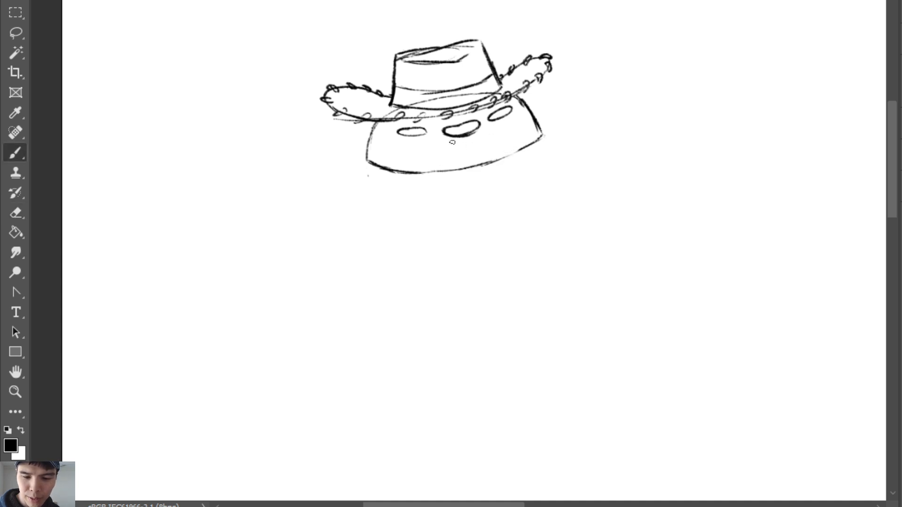
pyautogui.moveTo(450, 143); pyautogui.dragTo(470, 137)
# Select the hat with the Lasso and rotate it slightly counterclockwise with Free Transform, then deselect
pyautogui.moveTo(554, 69)
pyautogui.mouseDown()
pyautogui.moveTo(559, 57)
pyautogui.moveTo(470, 18)
pyautogui.moveTo(320, 120)
pyautogui.moveTo(433, 126)
pyautogui.moveTo(488, 113)
pyautogui.mouseUp()
pyautogui.press('l')
pyautogui.hotkey('ctrl', 't')
pyautogui.keyDown('alt'); pyautogui.click(381, 120); pyautogui.keyUp('alt')
pyautogui.moveTo(621, 87)
pyautogui.mouseDown()
pyautogui.moveTo(616, 64)
pyautogui.moveTo(620, 72)
pyautogui.mouseUp()
pyautogui.press('Return')
pyautogui.hotkey('ctrl', 'd')
# Erase the head lines overlapping the rotated hat's brim and the old line at the head's upper right
pyautogui.press('e')
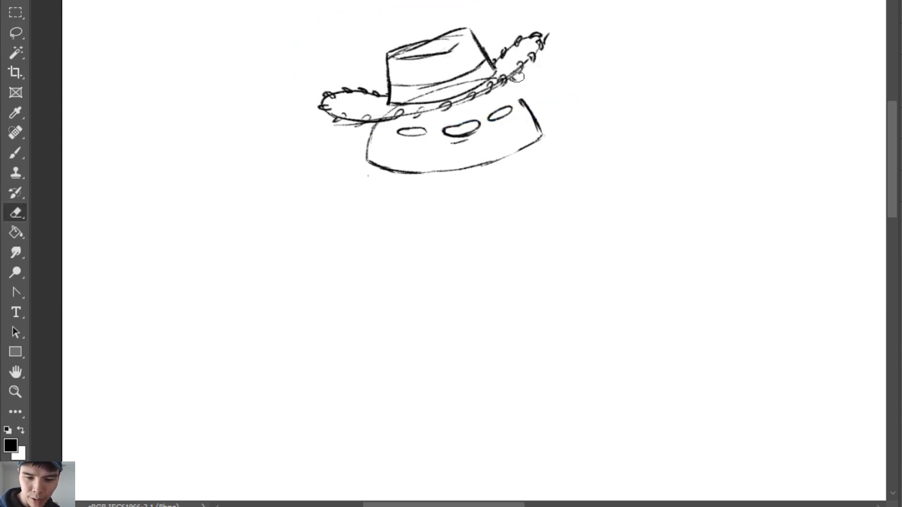
pyautogui.moveTo(522, 76)
pyautogui.mouseDown()
pyautogui.moveTo(508, 85)
pyautogui.moveTo(527, 100)
pyautogui.moveTo(416, 96)
pyautogui.mouseUp()
pyautogui.press('b')
pyautogui.press('e')
pyautogui.press('b')
pyautogui.press('e')
pyautogui.moveTo(517, 95)
pyautogui.mouseDown()
pyautogui.moveTo(542, 136)
pyautogui.moveTo(510, 81)
pyautogui.moveTo(495, 87)
pyautogui.moveTo(521, 88)
pyautogui.moveTo(530, 115)
pyautogui.mouseUp()
# Redraw the head's upper right edge up to the brim and fill the small gap beneath the brim black
pyautogui.press('b')
pyautogui.hotkey('ctrl', 'z')
pyautogui.hotkey('ctrl', 'z')
pyautogui.press('e')
pyautogui.press('b')
pyautogui.hotkey('ctrl', 'z')
pyautogui.hotkey('ctrl', 'z')
pyautogui.moveTo(488, 91)
pyautogui.mouseDown()
pyautogui.moveTo(517, 91)
pyautogui.moveTo(534, 112)
pyautogui.mouseUp()
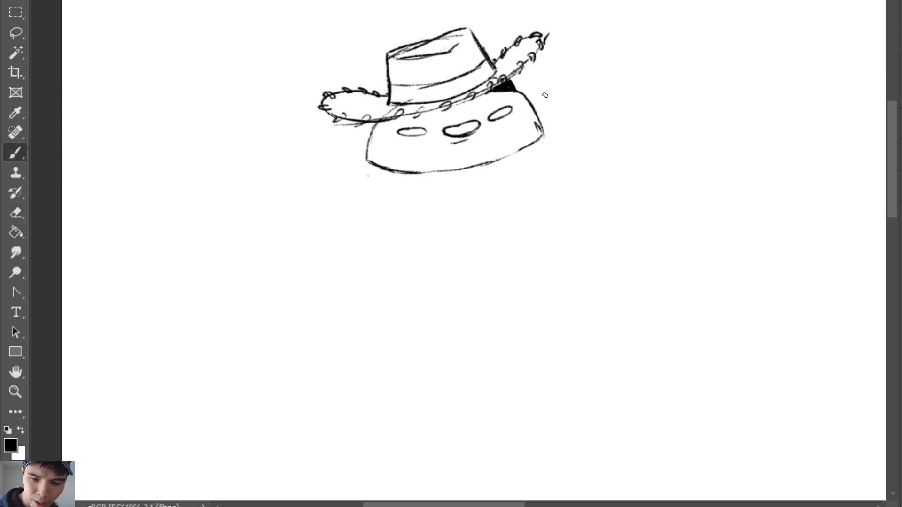
# Redraw the head's left edge as a darker line and erase the old outline outside it
pyautogui.moveTo(369, 162); pyautogui.dragTo(374, 127)
pyautogui.press('e')
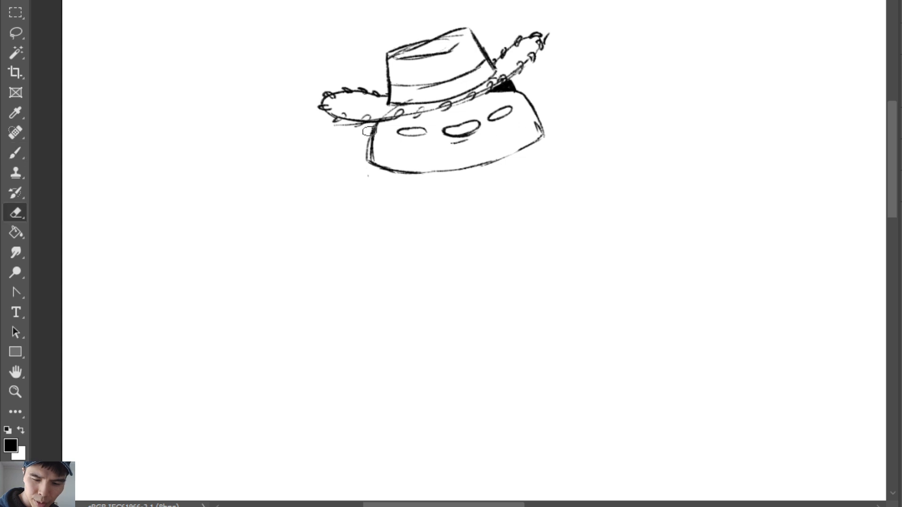
pyautogui.moveTo(369, 138); pyautogui.dragTo(368, 164)
pyautogui.press('b')
# Sketch the body's two side lines beneath the head and a rounded raised fist beside the hat brim's right tip
pyautogui.moveTo(367, 208); pyautogui.dragTo(370, 164)
pyautogui.moveTo(551, 143); pyautogui.dragTo(588, 194)
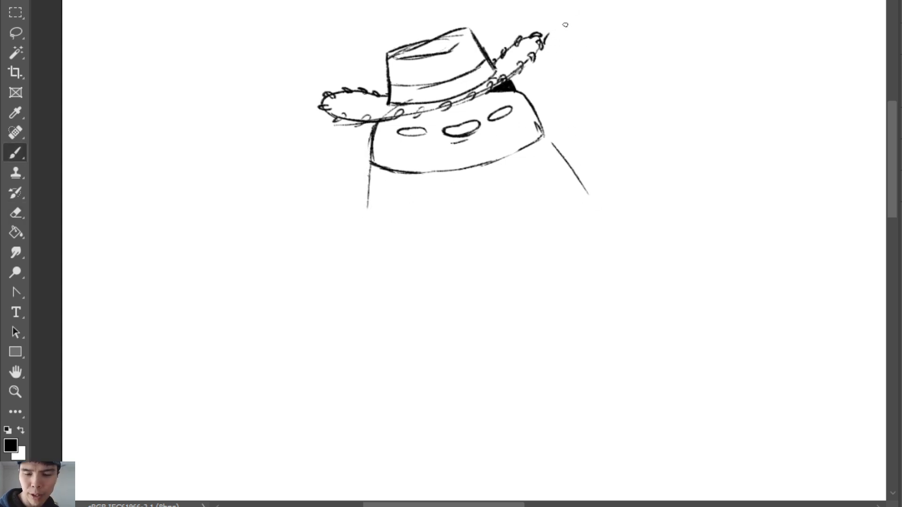
pyautogui.moveTo(554, 70)
pyautogui.mouseDown()
pyautogui.moveTo(534, 61)
pyautogui.moveTo(550, 73)
pyautogui.moveTo(547, 44)
pyautogui.moveTo(594, 27)
pyautogui.moveTo(622, 40)
pyautogui.moveTo(623, 76)
pyautogui.mouseUp()
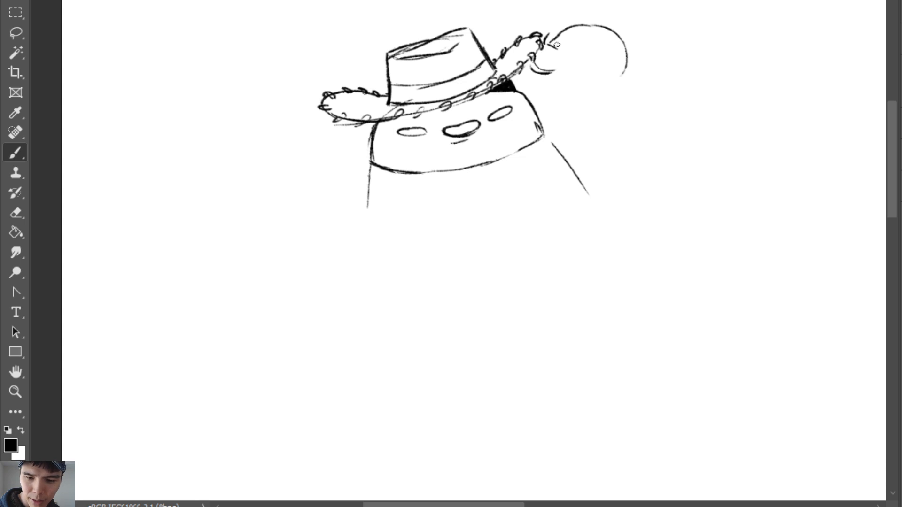
pyautogui.moveTo(557, 44); pyautogui.dragTo(564, 28)
pyautogui.moveTo(625, 41)
pyautogui.mouseDown()
pyautogui.moveTo(632, 61)
pyautogui.moveTo(617, 87)
pyautogui.mouseUp()
pyautogui.moveTo(564, 50)
pyautogui.mouseDown()
pyautogui.moveTo(599, 85)
pyautogui.moveTo(632, 64)
pyautogui.moveTo(586, 78)
pyautogui.moveTo(620, 89)
pyautogui.moveTo(592, 141)
pyautogui.mouseUp()
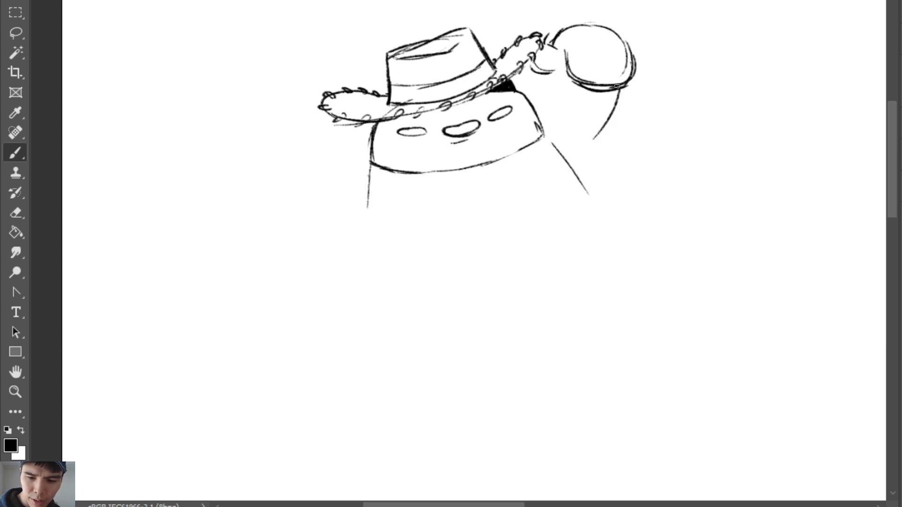
# Draw both edges of the raised arm, add a curved cuff line below the fist, and darken the thumb's lower edge
pyautogui.moveTo(618, 90); pyautogui.dragTo(561, 164)
pyautogui.moveTo(548, 80); pyautogui.dragTo(534, 118)
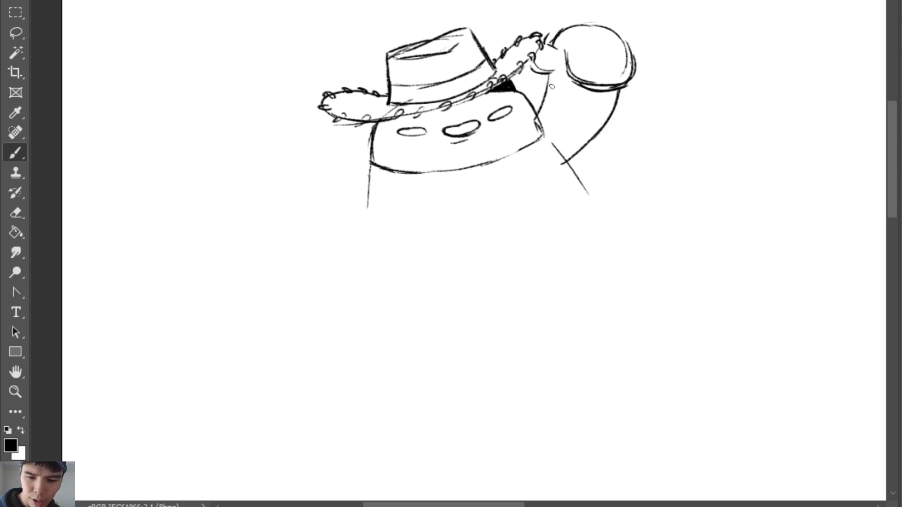
pyautogui.moveTo(549, 79)
pyautogui.mouseDown()
pyautogui.moveTo(611, 108)
pyautogui.moveTo(580, 93)
pyautogui.mouseUp()
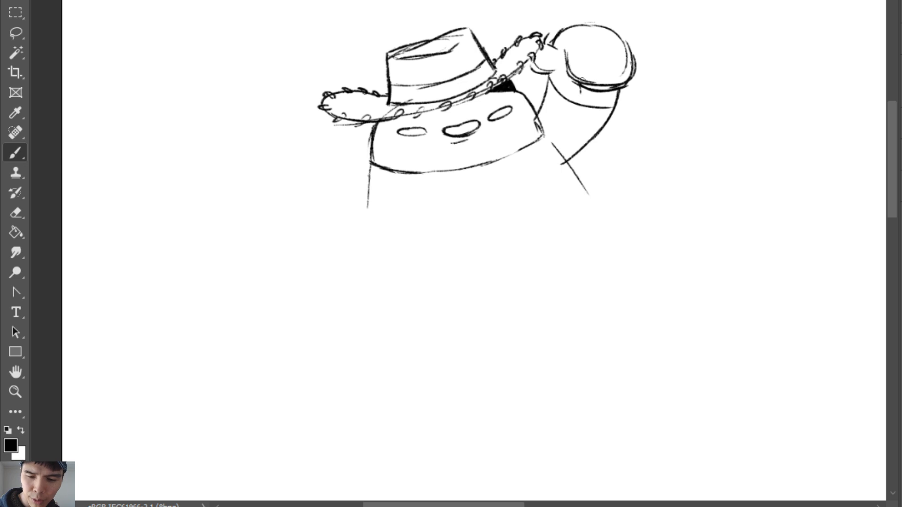
pyautogui.moveTo(536, 71)
pyautogui.mouseDown()
pyautogui.moveTo(553, 72)
pyautogui.moveTo(545, 73)
pyautogui.mouseUp()
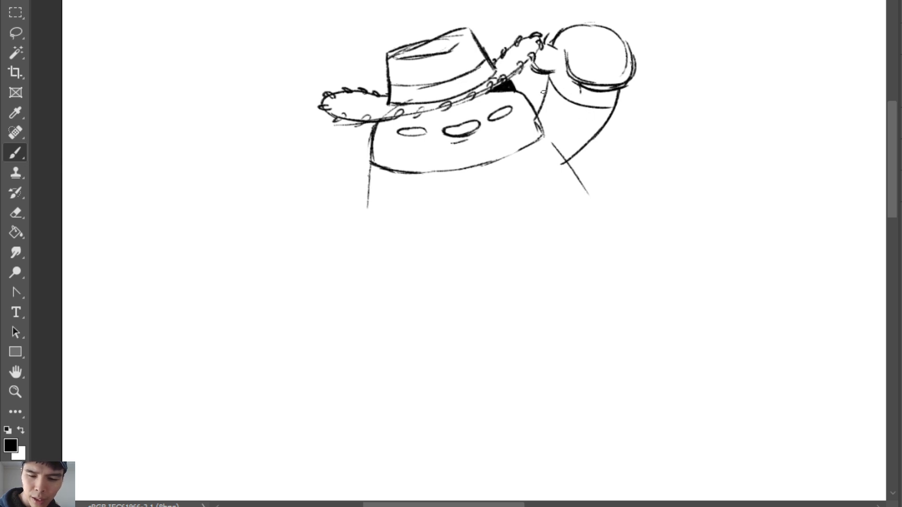
# Fill the raised sleeve with a plaid grid of curved cross lines and lengthwise lines
pyautogui.moveTo(551, 105); pyautogui.dragTo(602, 121)
pyautogui.hotkey('ctrl', 'z')
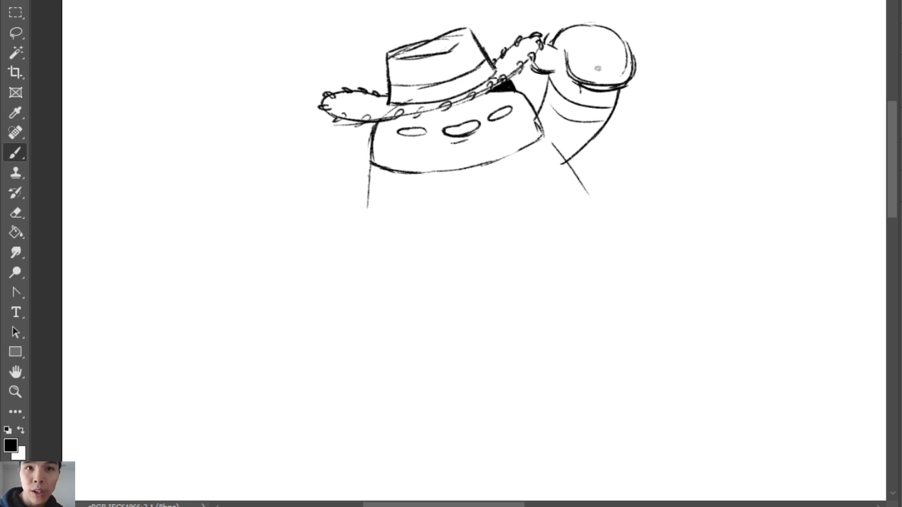
pyautogui.moveTo(548, 105); pyautogui.dragTo(604, 121)
pyautogui.moveTo(547, 97)
pyautogui.mouseDown()
pyautogui.moveTo(590, 123)
pyautogui.moveTo(613, 116)
pyautogui.moveTo(562, 125)
pyautogui.moveTo(561, 114)
pyautogui.moveTo(565, 163)
pyautogui.moveTo(612, 119)
pyautogui.moveTo(576, 154)
pyautogui.mouseUp()
pyautogui.moveTo(558, 113)
pyautogui.mouseDown()
pyautogui.moveTo(547, 133)
pyautogui.moveTo(579, 140)
pyautogui.moveTo(548, 153)
pyautogui.mouseUp()
pyautogui.press('ctrl')
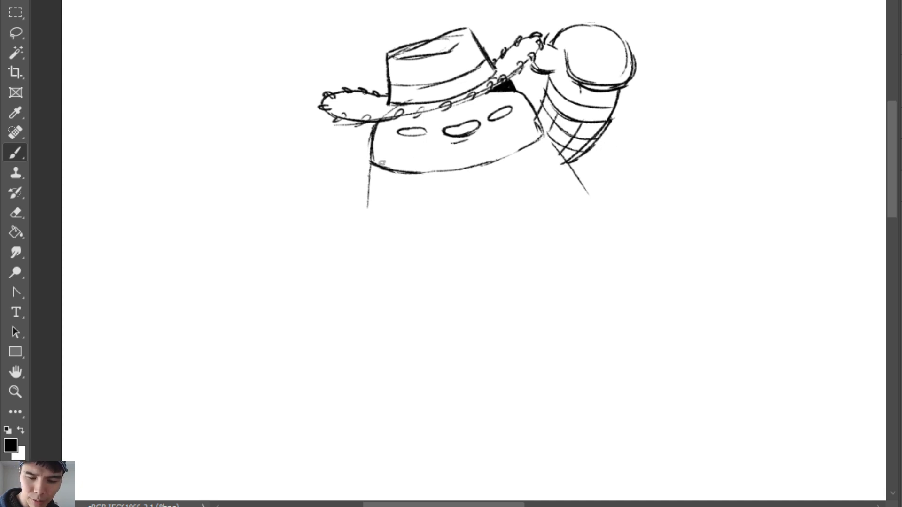
# Sketch a bandana as curved lines beneath the head and fill the eyes and nose solid black
pyautogui.moveTo(376, 172)
pyautogui.mouseDown()
pyautogui.moveTo(509, 184)
pyautogui.moveTo(500, 190)
pyautogui.moveTo(540, 137)
pyautogui.mouseUp()
pyautogui.hotkey('ctrl', 'z')
pyautogui.moveTo(361, 176)
pyautogui.mouseDown()
pyautogui.moveTo(498, 194)
pyautogui.moveTo(552, 136)
pyautogui.moveTo(411, 166)
pyautogui.moveTo(366, 160)
pyautogui.mouseUp()
pyautogui.moveTo(399, 136)
pyautogui.mouseDown()
pyautogui.moveTo(448, 124)
pyautogui.moveTo(403, 128)
pyautogui.moveTo(425, 128)
pyautogui.moveTo(419, 135)
pyautogui.moveTo(412, 129)
pyautogui.moveTo(475, 128)
pyautogui.moveTo(514, 108)
pyautogui.moveTo(468, 136)
pyautogui.mouseUp()
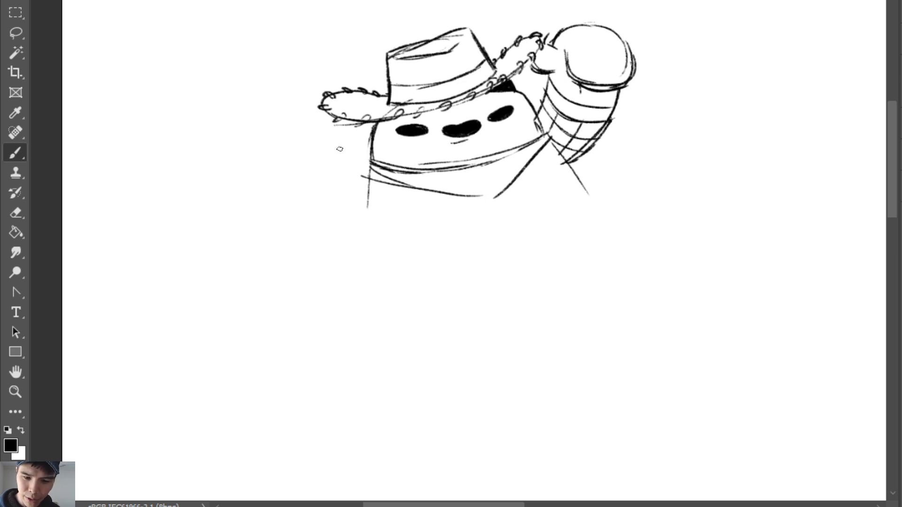
pyautogui.moveTo(338, 139); pyautogui.dragTo(369, 156)
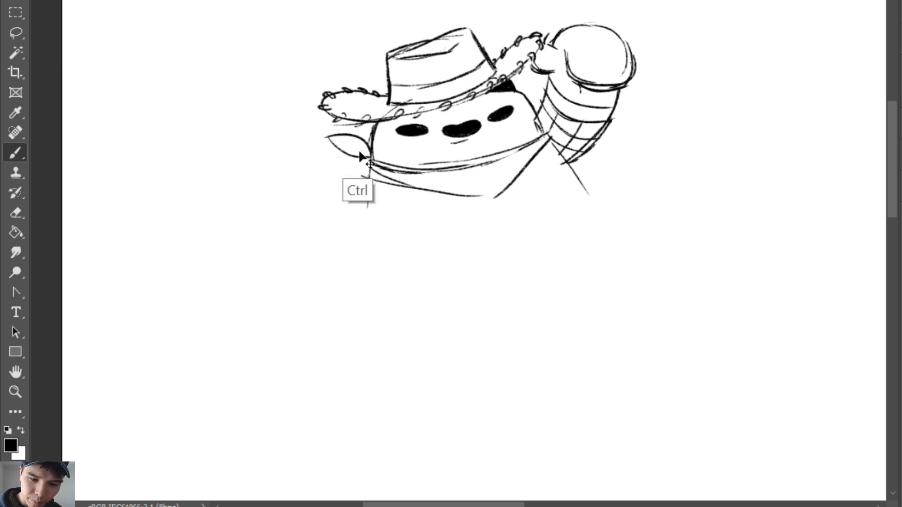
pyautogui.hotkey('ctrl', 'z')
pyautogui.hotkey('ctrl', 'z')
pyautogui.hotkey('ctrl', 'z')
pyautogui.click(335, 140)
pyautogui.click(703, 250)
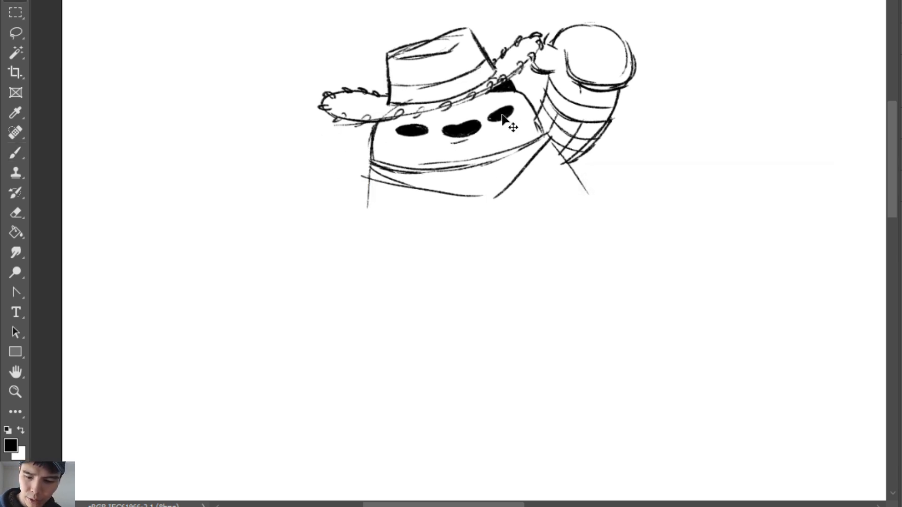
# Draw the bandana's knot tails left of the head and rework its right edge into pointed folds
pyautogui.moveTo(351, 137); pyautogui.dragTo(376, 167)
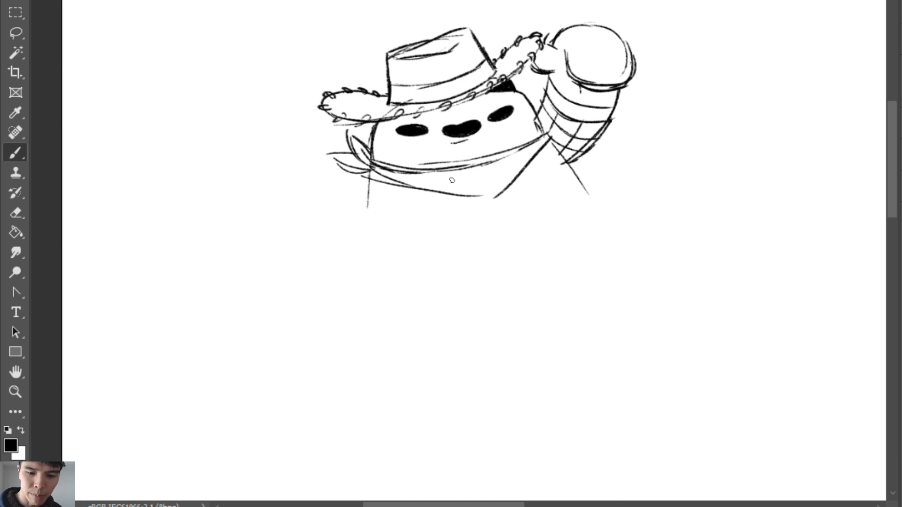
pyautogui.press('e')
pyautogui.moveTo(544, 142)
pyautogui.mouseDown()
pyautogui.moveTo(495, 195)
pyautogui.moveTo(515, 157)
pyautogui.moveTo(520, 169)
pyautogui.moveTo(535, 150)
pyautogui.mouseUp()
pyautogui.press('b')
pyautogui.hotkey('ctrl', 'z')
pyautogui.hotkey('ctrl', 'z')
pyautogui.moveTo(510, 180)
pyautogui.mouseDown()
pyautogui.moveTo(515, 160)
pyautogui.moveTo(530, 179)
pyautogui.moveTo(551, 144)
pyautogui.mouseUp()
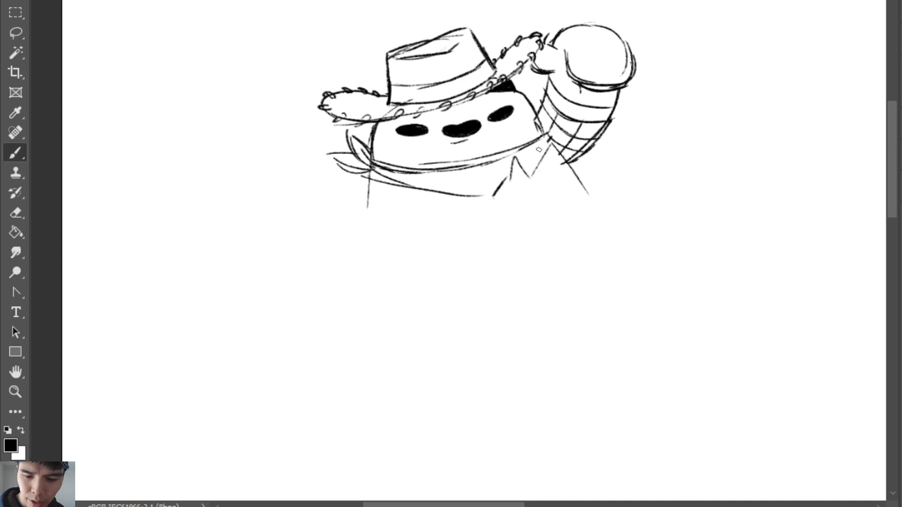
# Replace part of the bandana's lower edge with a pointed fold at its centre
pyautogui.moveTo(442, 177)
pyautogui.mouseDown()
pyautogui.moveTo(456, 196)
pyautogui.moveTo(499, 192)
pyautogui.moveTo(474, 182)
pyautogui.moveTo(459, 197)
pyautogui.moveTo(444, 172)
pyautogui.moveTo(443, 202)
pyautogui.moveTo(471, 200)
pyautogui.mouseUp()
pyautogui.press('e')
pyautogui.press('b')
pyautogui.press('e')
pyautogui.press('b')
pyautogui.hotkey('ctrl', 'z')
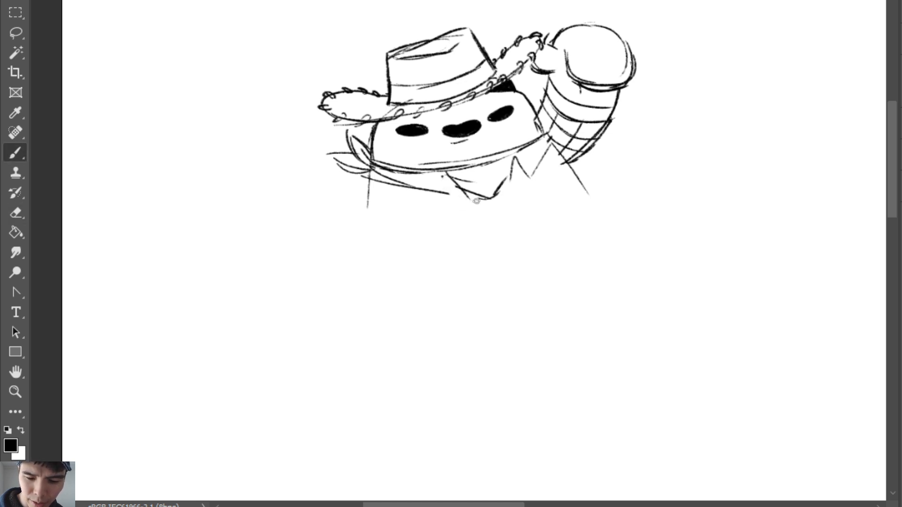
pyautogui.moveTo(514, 165); pyautogui.dragTo(502, 200)
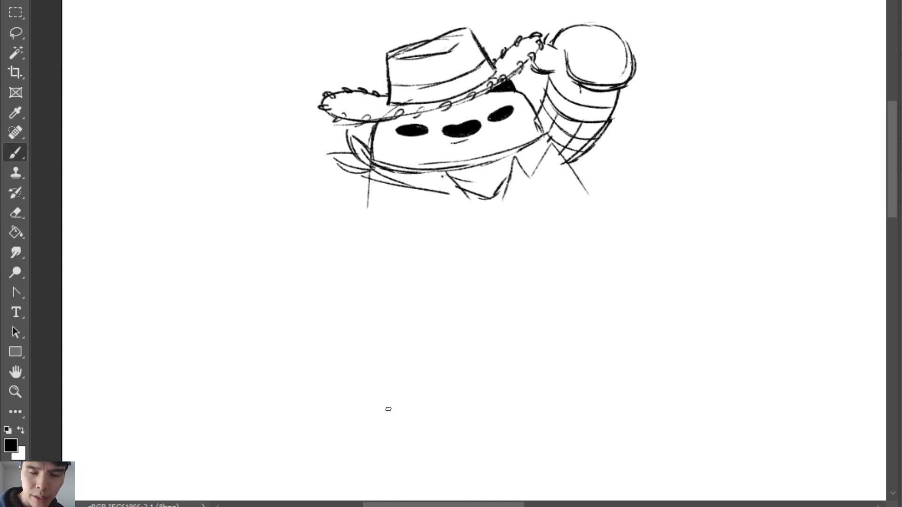
# Redraw the centre fold with straighter edges and close the bandana's left section with a vertical edge and sloping lower line
pyautogui.press('e')
pyautogui.moveTo(453, 183)
pyautogui.mouseDown()
pyautogui.moveTo(501, 202)
pyautogui.moveTo(502, 156)
pyautogui.mouseUp()
pyautogui.press('b')
pyautogui.moveTo(447, 172); pyautogui.dragTo(446, 203)
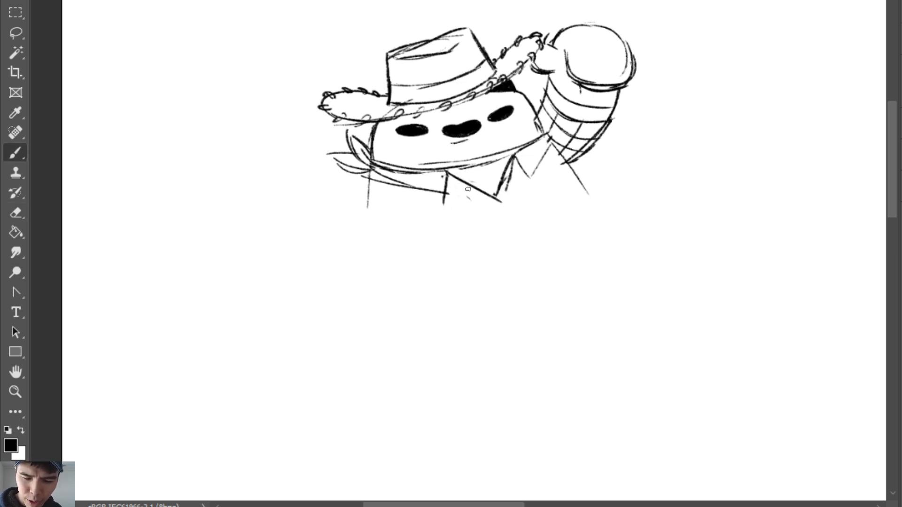
pyautogui.hotkey('ctrl', 'z')
pyautogui.moveTo(448, 173); pyautogui.dragTo(448, 204)
pyautogui.moveTo(376, 174); pyautogui.dragTo(451, 204)
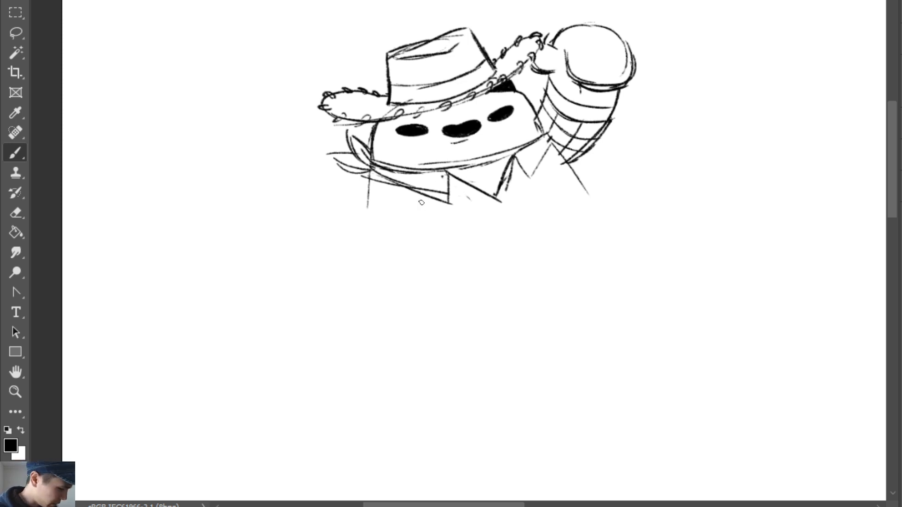
# Add plaid lines to the left and right sections of the bandana
pyautogui.moveTo(426, 172)
pyautogui.mouseDown()
pyautogui.moveTo(426, 201)
pyautogui.moveTo(397, 185)
pyautogui.mouseUp()
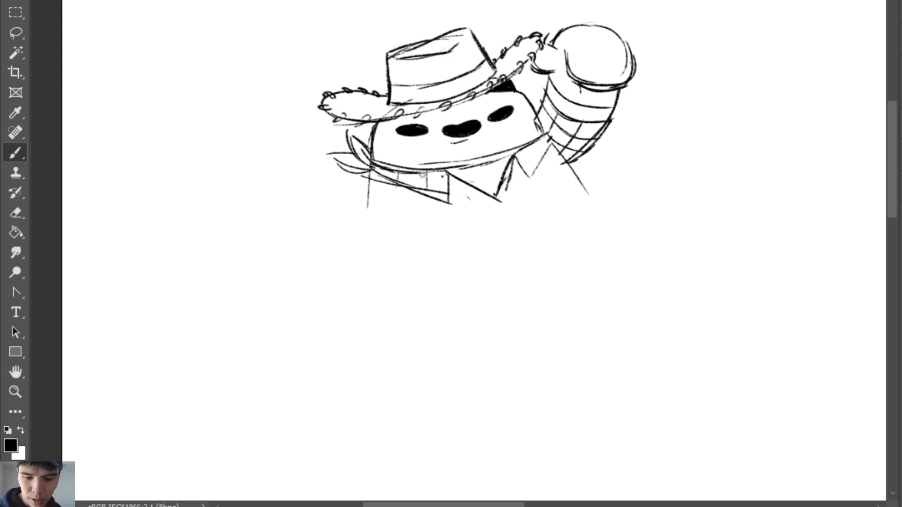
pyautogui.moveTo(525, 166); pyautogui.dragTo(543, 140)
pyautogui.moveTo(520, 169); pyautogui.dragTo(545, 144)
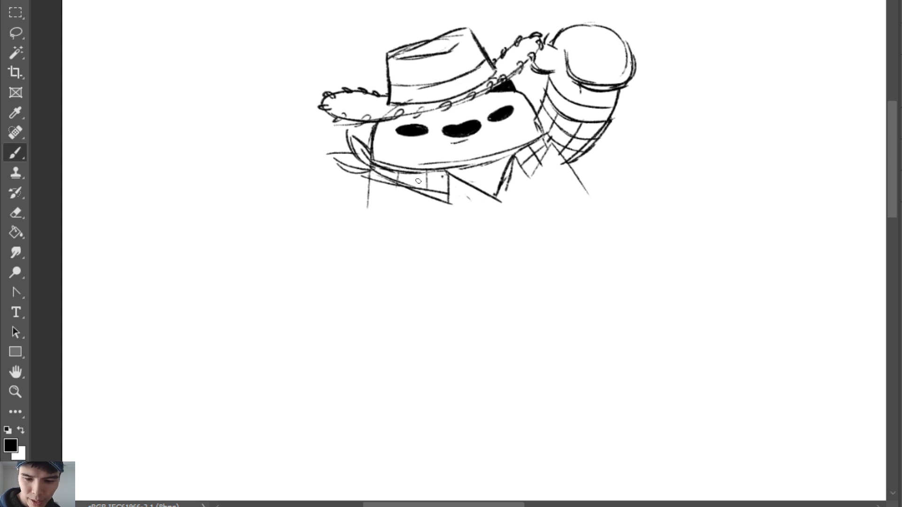
pyautogui.moveTo(395, 177); pyautogui.dragTo(447, 183)
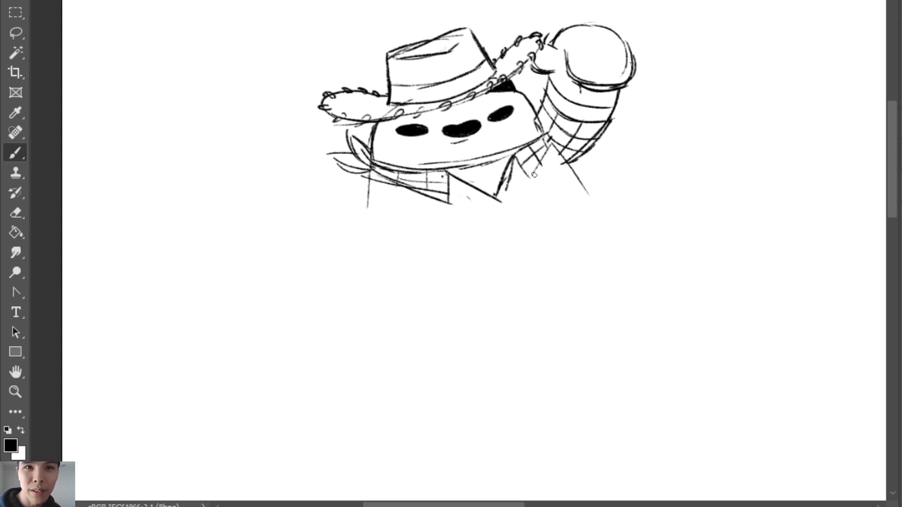
# Clean up the centre fold's right edge and erase the doubled neck line above it
pyautogui.press('e')
pyautogui.moveTo(512, 170)
pyautogui.mouseDown()
pyautogui.moveTo(496, 201)
pyautogui.moveTo(484, 198)
pyautogui.moveTo(493, 196)
pyautogui.mouseUp()
pyautogui.press('b')
pyautogui.press('e')
pyautogui.moveTo(442, 166)
pyautogui.mouseDown()
pyautogui.moveTo(499, 148)
pyautogui.moveTo(443, 163)
pyautogui.moveTo(465, 171)
pyautogui.moveTo(508, 158)
pyautogui.mouseUp()
pyautogui.press('b')
pyautogui.hotkey('ctrl', 'z')
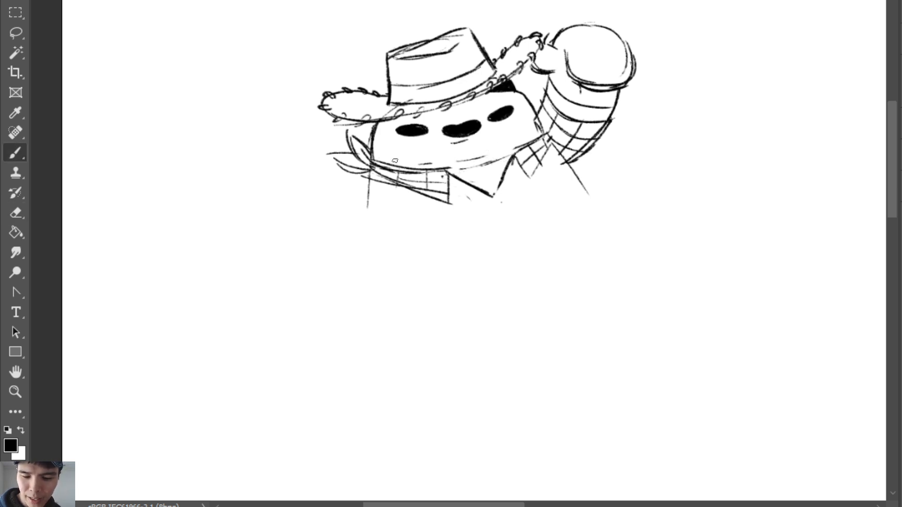
pyautogui.moveTo(378, 159)
pyautogui.mouseDown()
pyautogui.moveTo(489, 155)
pyautogui.moveTo(517, 144)
pyautogui.mouseUp()
pyautogui.moveTo(479, 155)
pyautogui.mouseDown()
pyautogui.moveTo(539, 131)
pyautogui.moveTo(546, 143)
pyautogui.moveTo(538, 134)
pyautogui.mouseUp()
pyautogui.hotkey('ctrl', 'z')
pyautogui.hotkey('ctrl', 'z')
# Erase rough strokes along the chin and redraw the head's right side as a rounder cheek
pyautogui.press('e')
pyautogui.moveTo(458, 158); pyautogui.dragTo(393, 162)
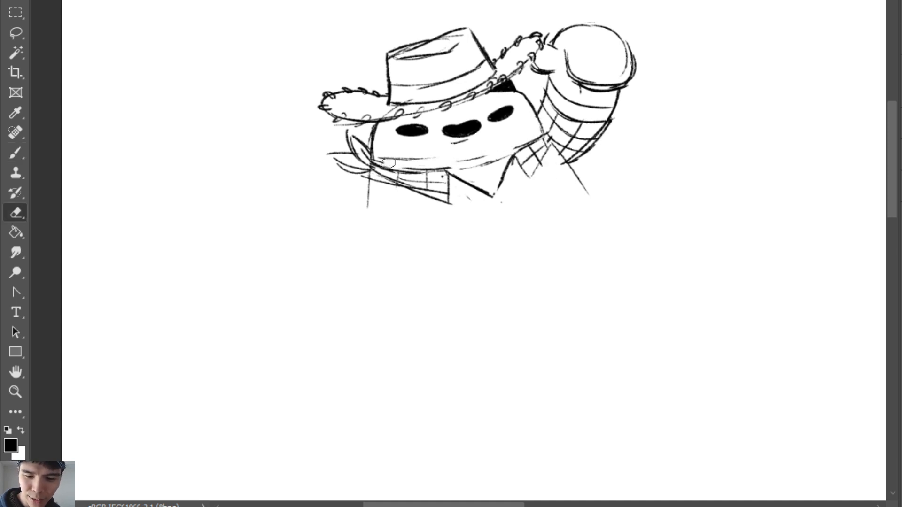
pyautogui.press('b')
pyautogui.press('e')
pyautogui.moveTo(523, 97)
pyautogui.mouseDown()
pyautogui.moveTo(541, 132)
pyautogui.moveTo(540, 110)
pyautogui.moveTo(543, 133)
pyautogui.moveTo(540, 112)
pyautogui.mouseUp()
pyautogui.press('b')
pyautogui.hotkey('ctrl', 'z')
# Erase the leftover inner chin line above the bandana and darken the line at the head's lower left corner
pyautogui.press('e')
pyautogui.moveTo(383, 157)
pyautogui.mouseDown()
pyautogui.moveTo(433, 163)
pyautogui.moveTo(376, 163)
pyautogui.moveTo(442, 171)
pyautogui.mouseUp()
pyautogui.press('b')
pyautogui.moveTo(370, 161); pyautogui.dragTo(366, 180)
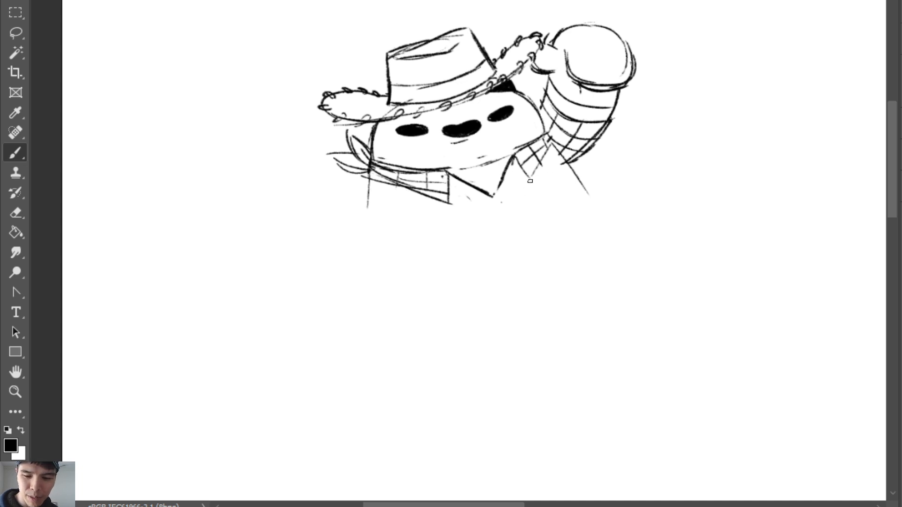
# Darken the bandana's right point and the right shoulder line, and draw a small round button below the centre fold
pyautogui.moveTo(531, 180)
pyautogui.mouseDown()
pyautogui.moveTo(550, 144)
pyautogui.moveTo(531, 179)
pyautogui.mouseUp()
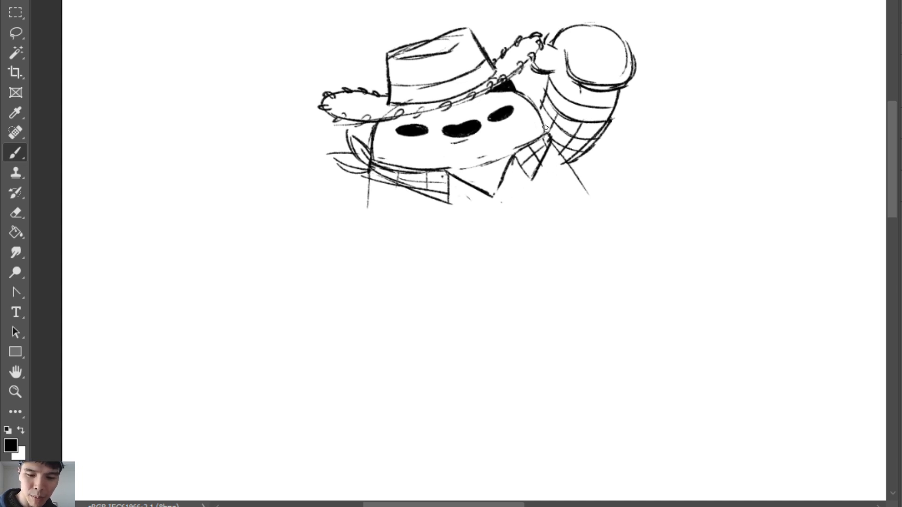
pyautogui.moveTo(551, 141); pyautogui.dragTo(589, 196)
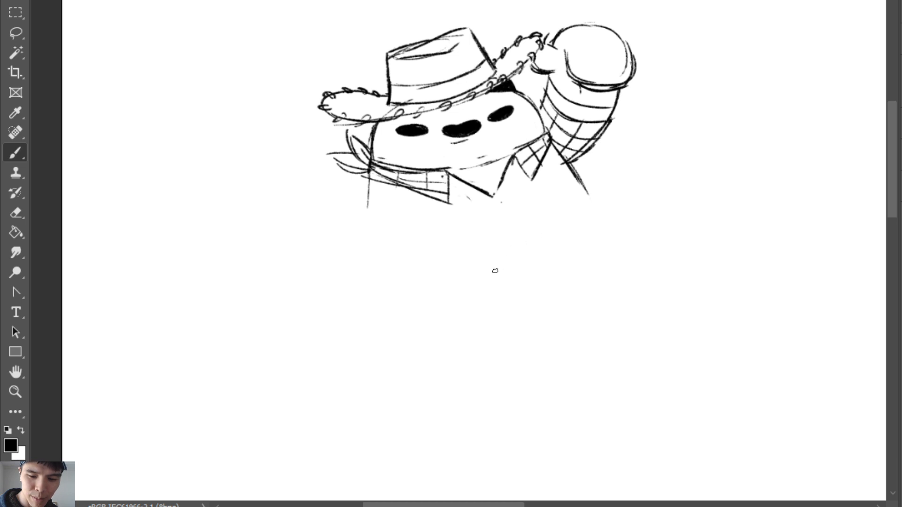
pyautogui.moveTo(499, 208)
pyautogui.mouseDown()
pyautogui.moveTo(500, 221)
pyautogui.moveTo(504, 210)
pyautogui.mouseUp()
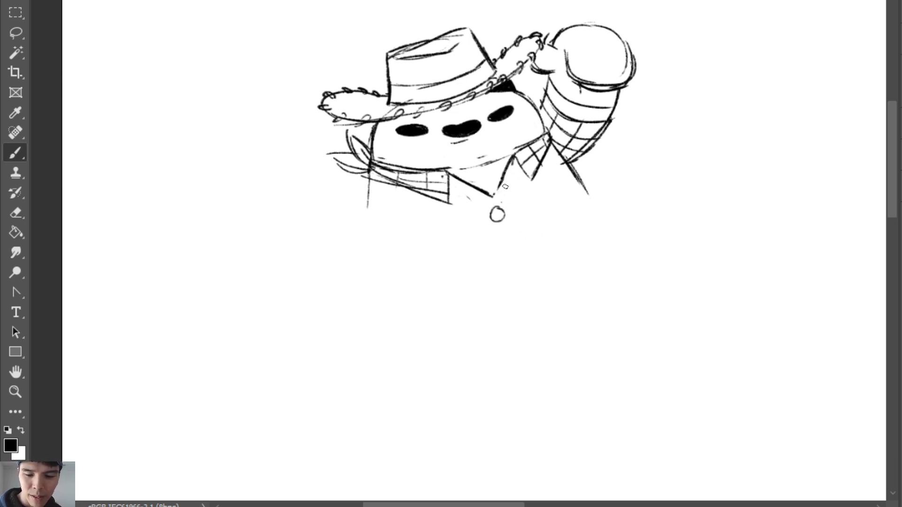
# Redraw the bandana's centre fold with a shallower point and hatch the shadow between the fold and the chin
pyautogui.press('e')
pyautogui.moveTo(514, 174)
pyautogui.mouseDown()
pyautogui.moveTo(497, 185)
pyautogui.moveTo(458, 178)
pyautogui.moveTo(470, 188)
pyautogui.moveTo(451, 194)
pyautogui.moveTo(454, 175)
pyautogui.moveTo(488, 185)
pyautogui.moveTo(478, 178)
pyautogui.moveTo(516, 157)
pyautogui.mouseUp()
pyautogui.press('b')
pyautogui.moveTo(491, 185); pyautogui.dragTo(517, 160)
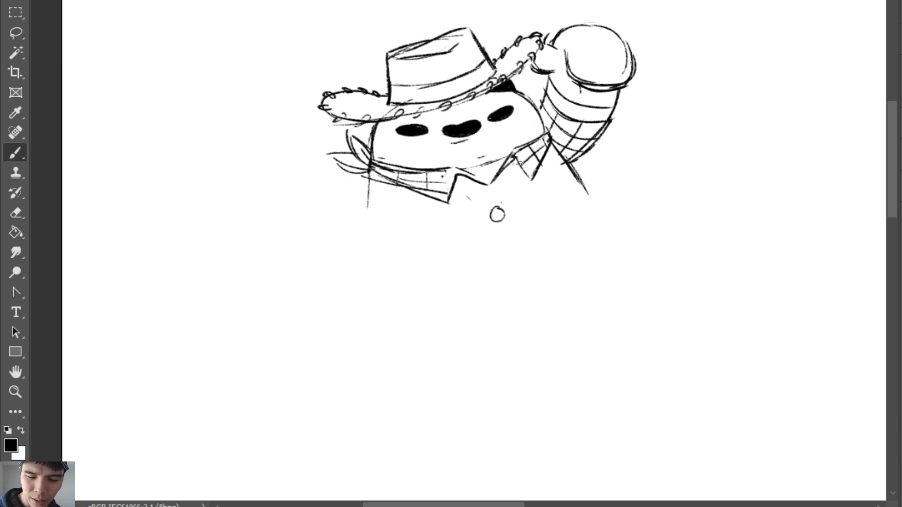
pyautogui.moveTo(465, 170)
pyautogui.mouseDown()
pyautogui.moveTo(491, 183)
pyautogui.moveTo(498, 165)
pyautogui.mouseUp()
# Erase the round button and redraw it on a slanted shirt centre line below the bandana
pyautogui.press('e')
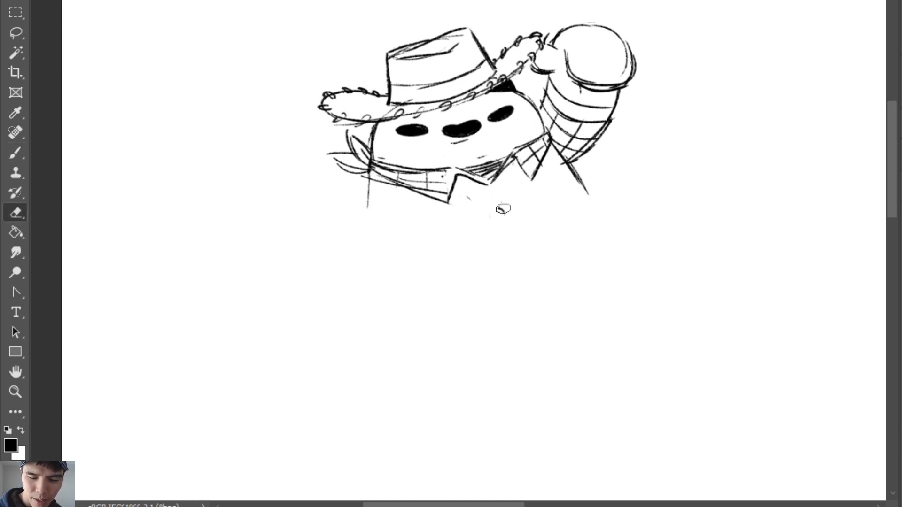
pyautogui.moveTo(469, 196)
pyautogui.mouseDown()
pyautogui.moveTo(496, 221)
pyautogui.moveTo(501, 205)
pyautogui.moveTo(517, 258)
pyautogui.mouseUp()
pyautogui.press('b')
pyautogui.moveTo(495, 185); pyautogui.dragTo(500, 205)
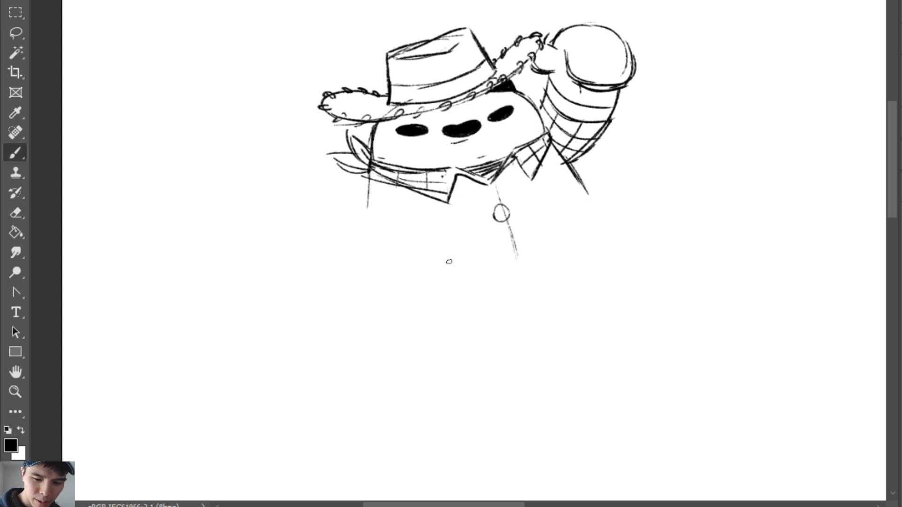
# Sketch the lowered left arm's bulging outer contour and short strokes for its inner edge
pyautogui.moveTo(360, 182)
pyautogui.mouseDown()
pyautogui.moveTo(298, 262)
pyautogui.moveTo(347, 319)
pyautogui.mouseUp()
pyautogui.moveTo(343, 244)
pyautogui.mouseDown()
pyautogui.moveTo(349, 266)
pyautogui.moveTo(333, 318)
pyautogui.mouseUp()
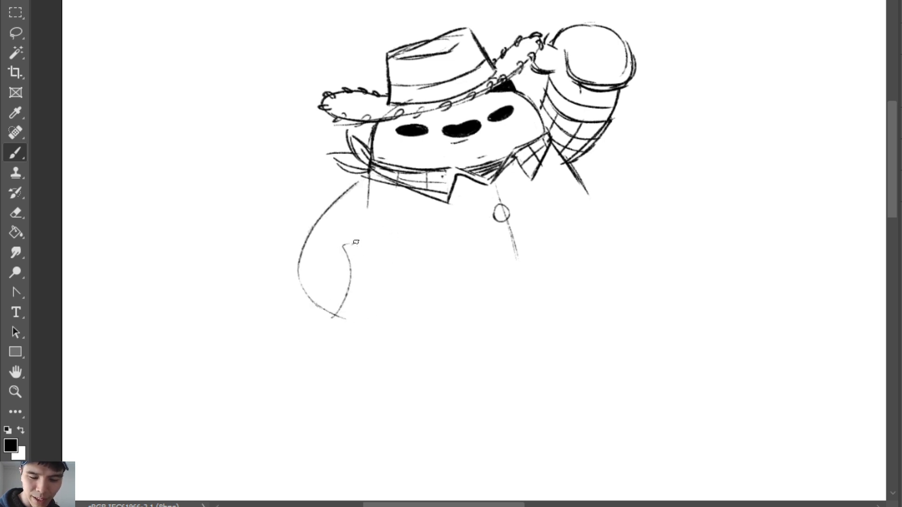
pyautogui.hotkey('ctrl', 'z')
pyautogui.moveTo(360, 254); pyautogui.dragTo(356, 282)
pyautogui.moveTo(347, 308); pyautogui.dragTo(341, 326)
pyautogui.moveTo(356, 256)
pyautogui.mouseDown()
pyautogui.moveTo(372, 226)
pyautogui.moveTo(371, 234)
pyautogui.mouseUp()
pyautogui.moveTo(351, 189)
pyautogui.mouseDown()
pyautogui.moveTo(357, 181)
pyautogui.moveTo(305, 235)
pyautogui.moveTo(306, 294)
pyautogui.moveTo(358, 188)
pyautogui.mouseUp()
# Redraw the lowered arm's outer contour as a fuller, darker curve from the bandana knot down to the elbow
pyautogui.press('e')
pyautogui.press('b')
pyautogui.moveTo(316, 221)
pyautogui.mouseDown()
pyautogui.moveTo(316, 304)
pyautogui.moveTo(305, 234)
pyautogui.moveTo(314, 301)
pyautogui.moveTo(306, 303)
pyautogui.moveTo(322, 308)
pyautogui.mouseUp()
pyautogui.press('e')
pyautogui.press('b')
pyautogui.moveTo(297, 243); pyautogui.dragTo(293, 254)
pyautogui.moveTo(331, 200); pyautogui.dragTo(298, 242)
pyautogui.moveTo(361, 178); pyautogui.dragTo(303, 232)
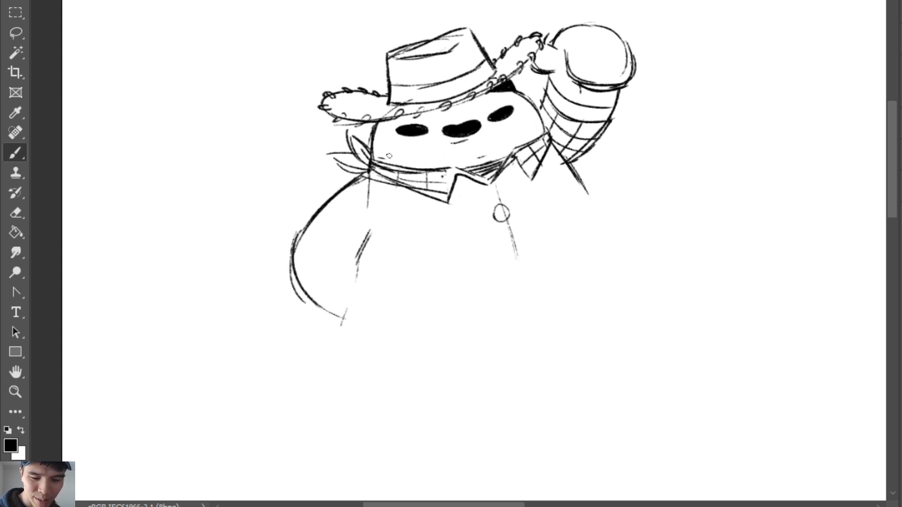
# Draw a narrow striped strip along the lowered arm's shoulder seam and the body's thick curved right side
pyautogui.moveTo(371, 182)
pyautogui.mouseDown()
pyautogui.moveTo(379, 237)
pyautogui.moveTo(366, 248)
pyautogui.moveTo(385, 224)
pyautogui.mouseUp()
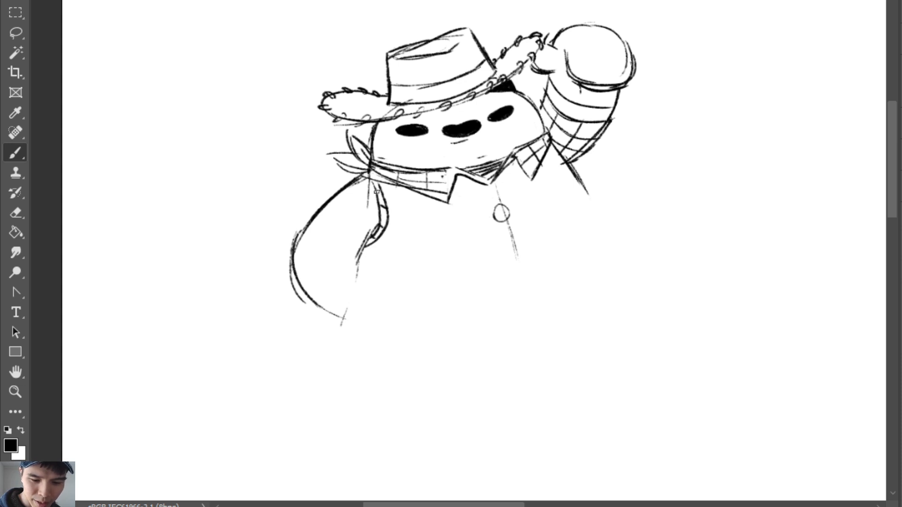
pyautogui.moveTo(549, 136); pyautogui.dragTo(583, 188)
pyautogui.moveTo(562, 153)
pyautogui.mouseDown()
pyautogui.moveTo(591, 181)
pyautogui.moveTo(605, 226)
pyautogui.moveTo(605, 289)
pyautogui.moveTo(594, 311)
pyautogui.mouseUp()
pyautogui.press('ctrl')
pyautogui.moveTo(376, 310); pyautogui.dragTo(383, 321)
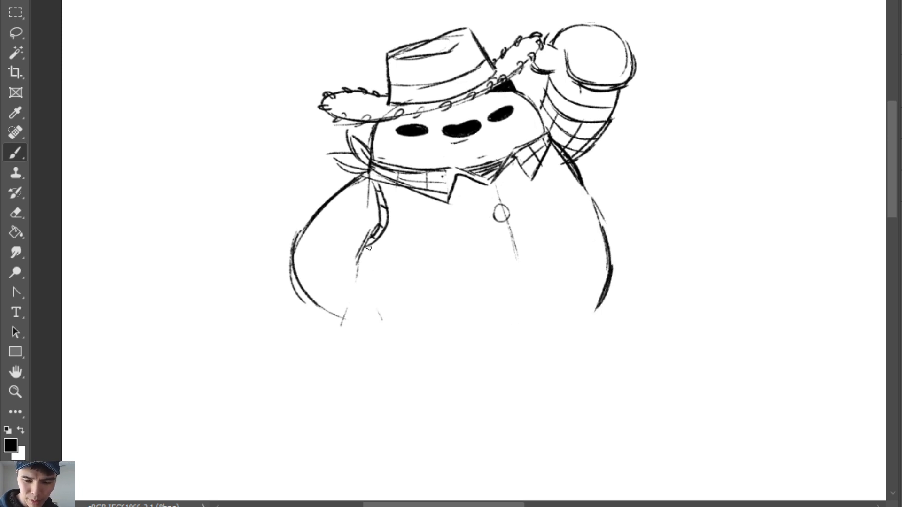
# Sketch the lowered arm's forearm as a bulging curve from the inner elbow, with two curved stripes across the sleeve
pyautogui.moveTo(368, 248); pyautogui.dragTo(390, 329)
pyautogui.hotkey('ctrl', 'z')
pyautogui.moveTo(373, 245)
pyautogui.mouseDown()
pyautogui.moveTo(370, 280)
pyautogui.moveTo(361, 245)
pyautogui.moveTo(401, 278)
pyautogui.moveTo(381, 331)
pyautogui.moveTo(316, 306)
pyautogui.mouseUp()
pyautogui.press('e')
pyautogui.press('b')
pyautogui.hotkey('ctrl', 'z')
pyautogui.moveTo(357, 241)
pyautogui.mouseDown()
pyautogui.moveTo(321, 305)
pyautogui.moveTo(342, 324)
pyautogui.mouseUp()
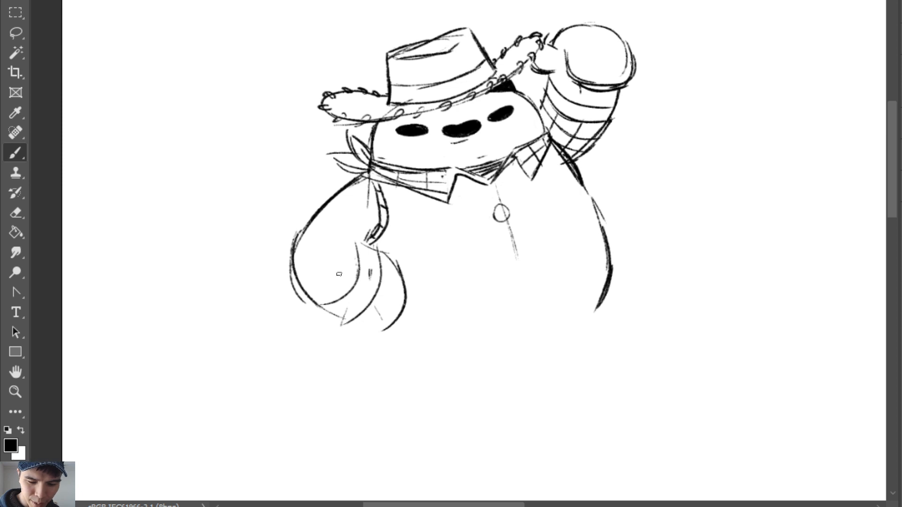
pyautogui.moveTo(343, 205); pyautogui.dragTo(305, 301)
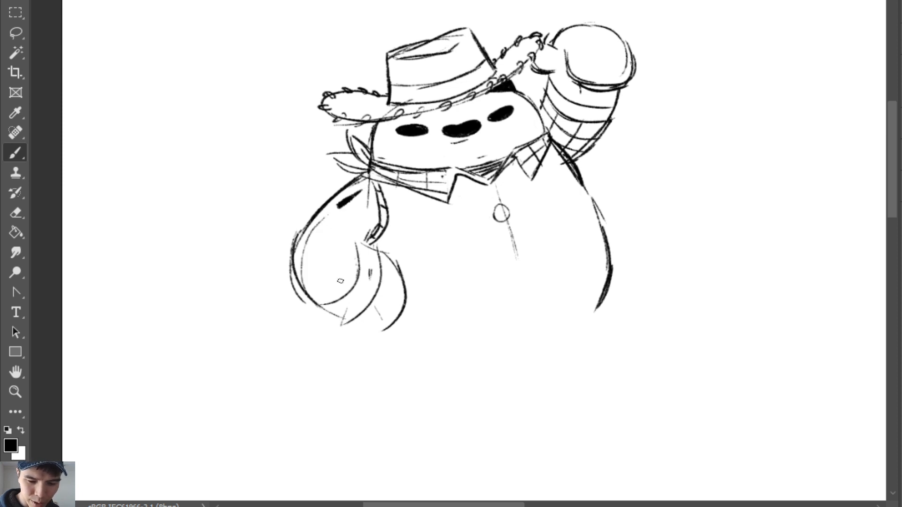
pyautogui.hotkey('ctrl', 'z')
pyautogui.moveTo(376, 190); pyautogui.dragTo(355, 256)
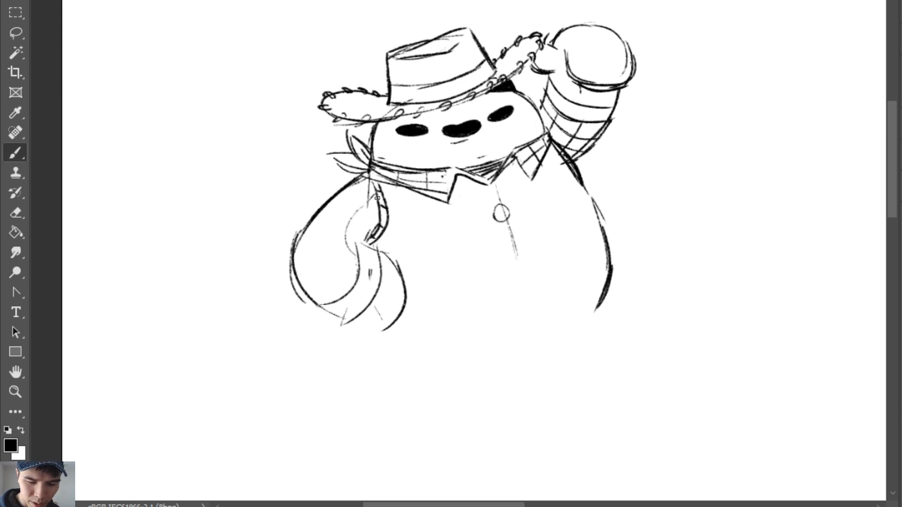
pyautogui.hotkey('ctrl', 'z')
pyautogui.moveTo(377, 214)
pyautogui.mouseDown()
pyautogui.moveTo(361, 225)
pyautogui.moveTo(357, 256)
pyautogui.moveTo(363, 228)
pyautogui.moveTo(349, 247)
pyautogui.mouseUp()
pyautogui.hotkey('ctrl', 'z')
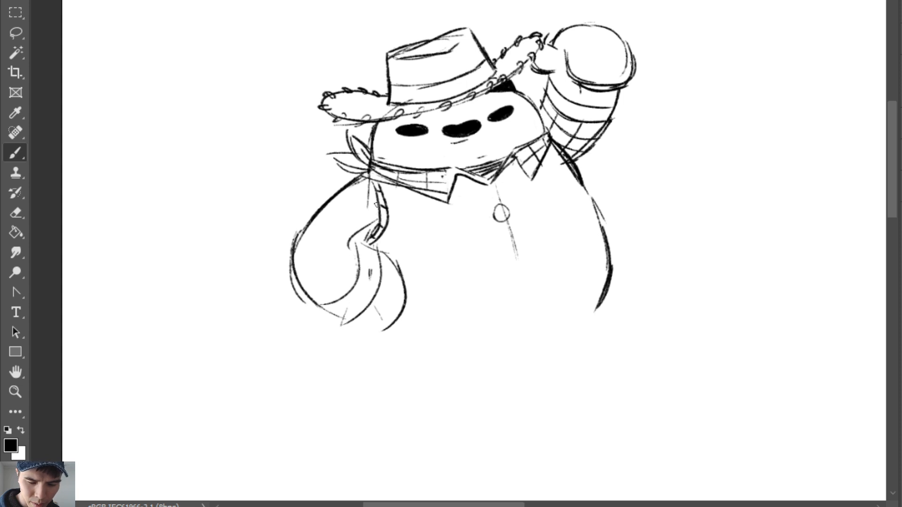
pyautogui.hotkey('ctrl', 'z')
# Fill the lowered arm's upper sleeve with plaid, using curves that follow the bent elbow and short crossing lines
pyautogui.moveTo(376, 219)
pyautogui.mouseDown()
pyautogui.moveTo(348, 240)
pyautogui.moveTo(360, 243)
pyautogui.moveTo(332, 238)
pyautogui.moveTo(351, 260)
pyautogui.mouseUp()
pyautogui.moveTo(372, 190)
pyautogui.mouseDown()
pyautogui.moveTo(319, 228)
pyautogui.moveTo(335, 275)
pyautogui.mouseUp()
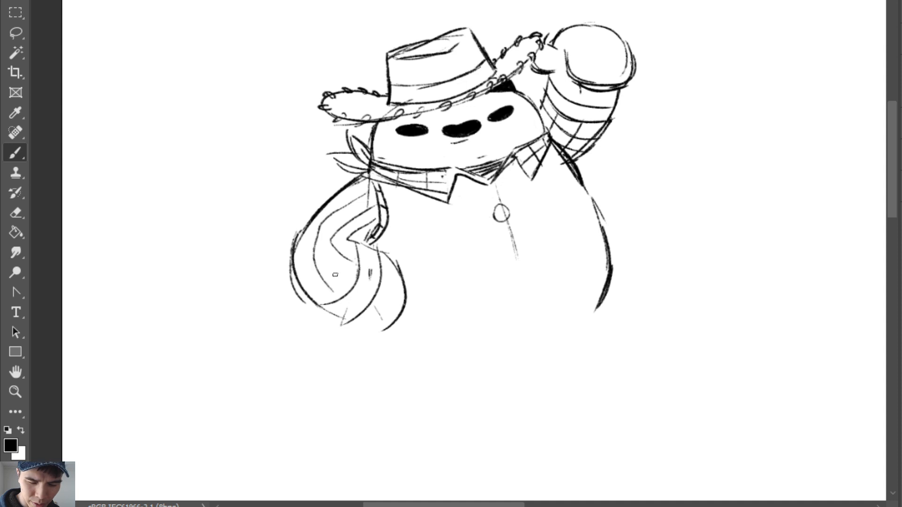
pyautogui.moveTo(316, 225)
pyautogui.mouseDown()
pyautogui.moveTo(320, 302)
pyautogui.moveTo(351, 251)
pyautogui.moveTo(352, 242)
pyautogui.moveTo(339, 247)
pyautogui.moveTo(346, 225)
pyautogui.mouseUp()
pyautogui.hotkey('ctrl', 'z')
pyautogui.hotkey('ctrl', 'z')
pyautogui.moveTo(340, 188); pyautogui.dragTo(370, 236)
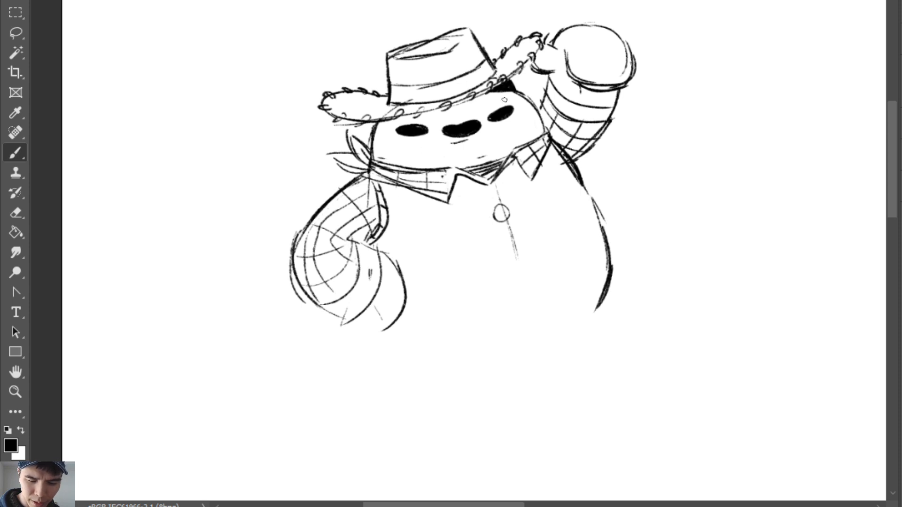
# Erase the thick body side below the raised arm and redraw it as a thin, wider curve
pyautogui.press('e')
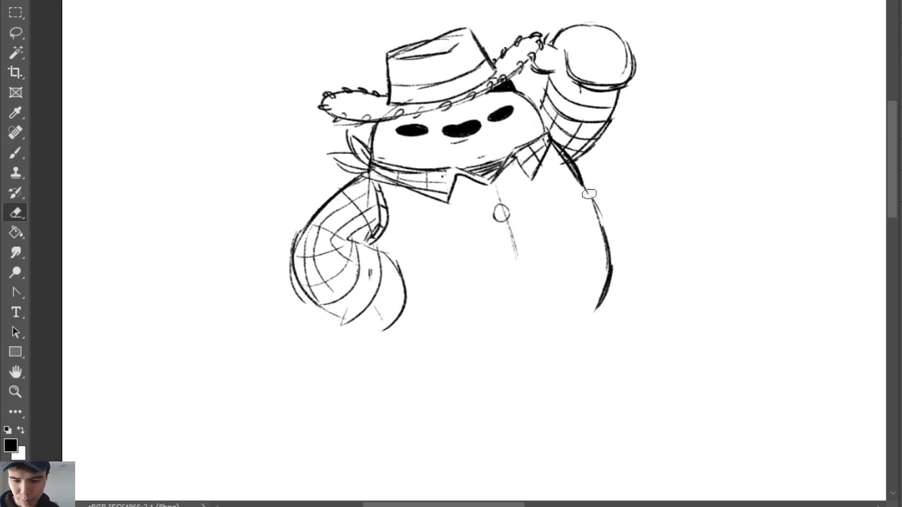
pyautogui.moveTo(594, 196); pyautogui.dragTo(606, 290)
pyautogui.moveTo(604, 230); pyautogui.dragTo(598, 311)
pyautogui.press('b')
pyautogui.moveTo(606, 220); pyautogui.dragTo(618, 307)
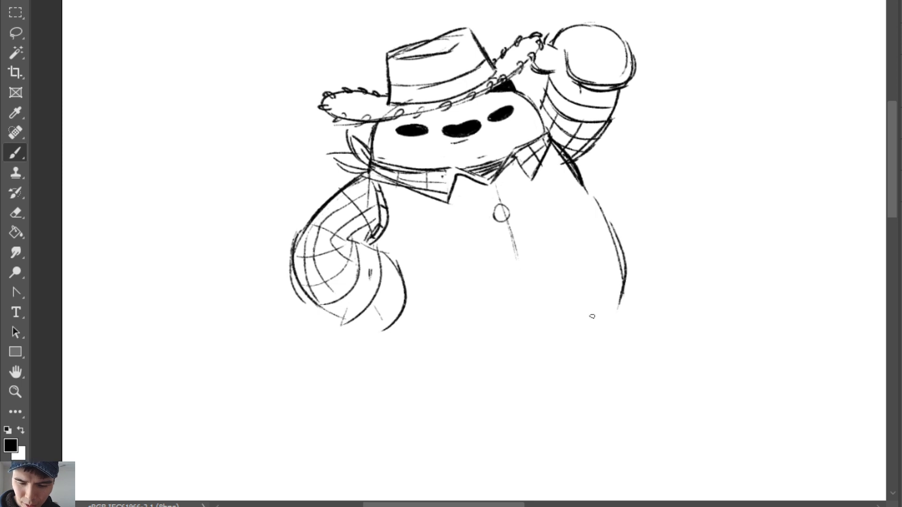
pyautogui.hotkey('ctrl', 'z')
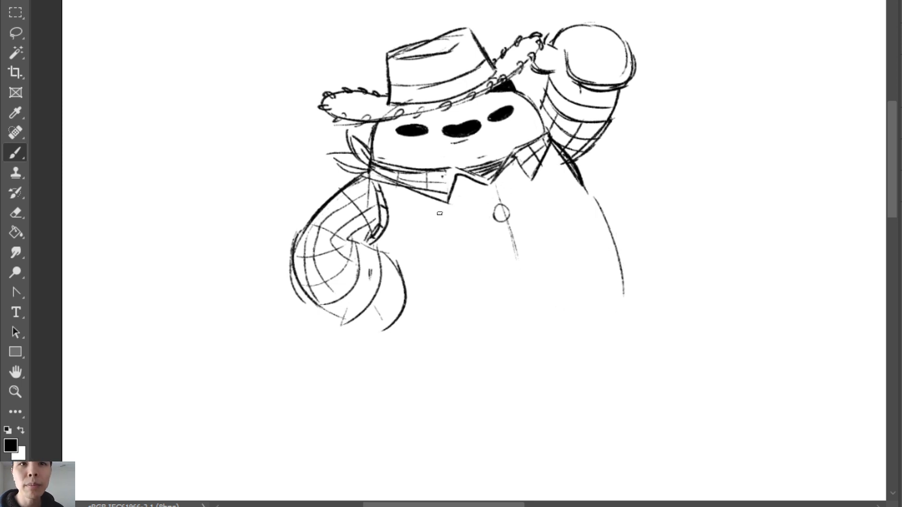
# Draw the vest's two front edges, one below each side of the bandana, slanting down the torso
pyautogui.moveTo(423, 213); pyautogui.dragTo(430, 332)
pyautogui.hotkey('ctrl', 'z')
pyautogui.moveTo(425, 198); pyautogui.dragTo(441, 322)
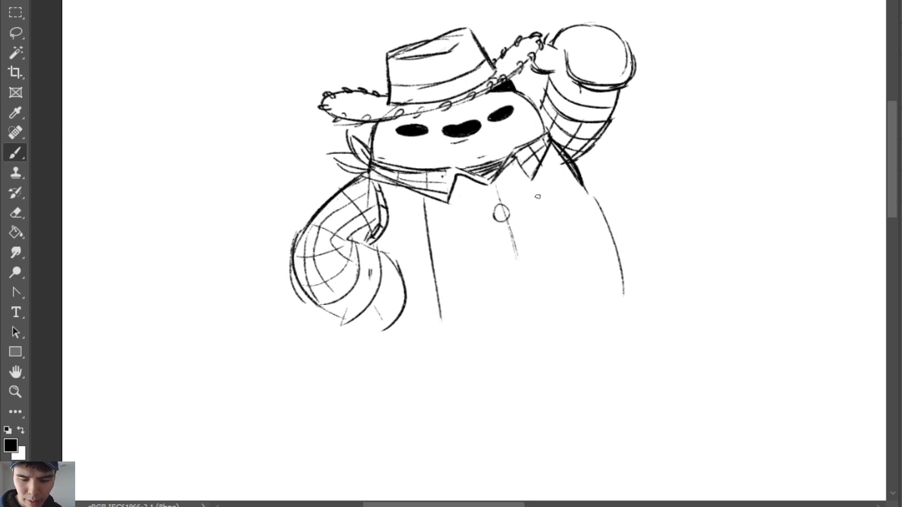
pyautogui.moveTo(553, 166)
pyautogui.mouseDown()
pyautogui.moveTo(597, 234)
pyautogui.moveTo(611, 297)
pyautogui.mouseUp()
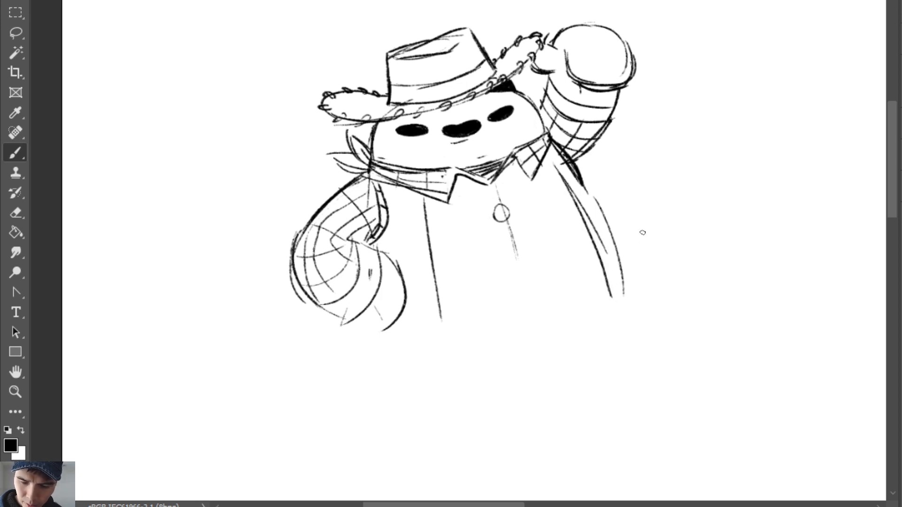
# Rework the lower ends of both vest front edges so they curve outward into rounded corners
pyautogui.press('e')
pyautogui.moveTo(590, 232); pyautogui.dragTo(611, 296)
pyautogui.press('b')
pyautogui.moveTo(591, 233)
pyautogui.mouseDown()
pyautogui.moveTo(616, 274)
pyautogui.moveTo(628, 275)
pyautogui.mouseUp()
pyautogui.moveTo(597, 236); pyautogui.dragTo(627, 271)
pyautogui.moveTo(436, 275); pyautogui.dragTo(404, 325)
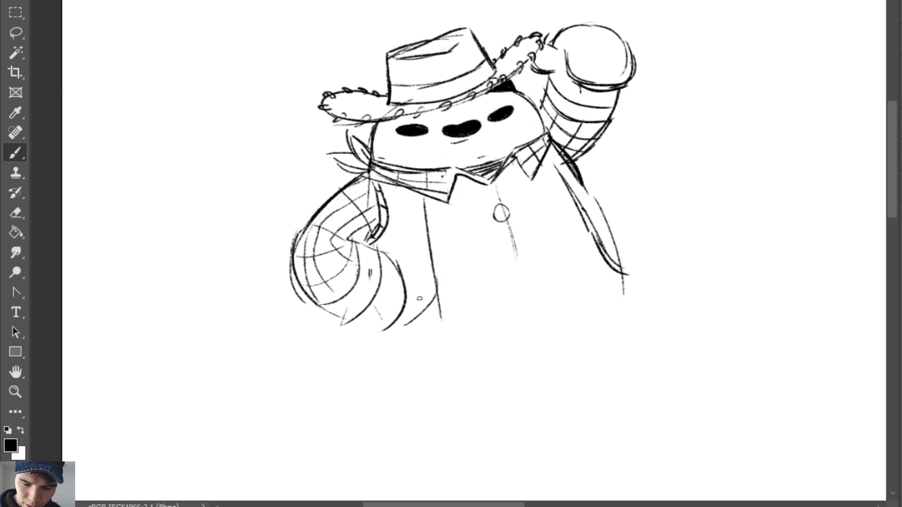
pyautogui.moveTo(421, 197); pyautogui.dragTo(441, 304)
pyautogui.moveTo(444, 281); pyautogui.dragTo(398, 333)
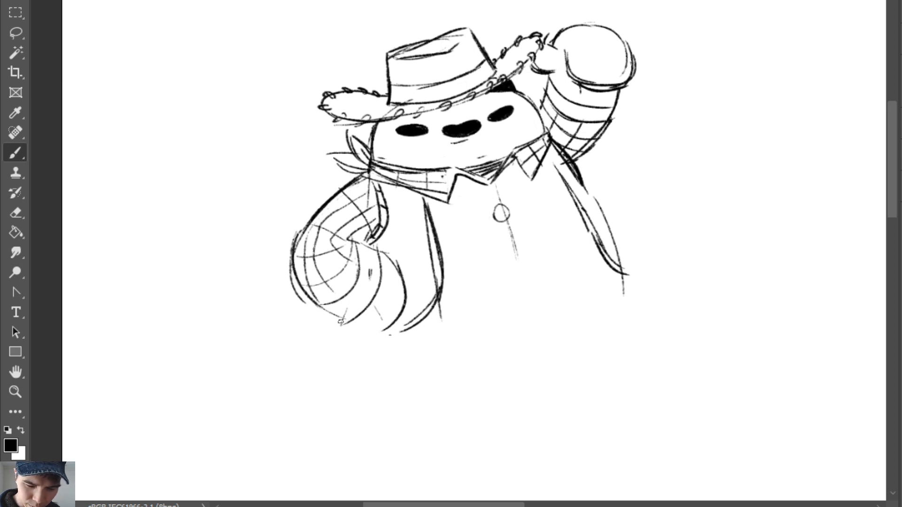
# Draw a rounded hand under the lowered arm's sleeve and darken the cuff and forearm contour
pyautogui.moveTo(341, 321)
pyautogui.mouseDown()
pyautogui.moveTo(336, 338)
pyautogui.moveTo(380, 344)
pyautogui.moveTo(393, 329)
pyautogui.mouseUp()
pyautogui.moveTo(379, 251)
pyautogui.mouseDown()
pyautogui.moveTo(405, 282)
pyautogui.moveTo(392, 324)
pyautogui.mouseUp()
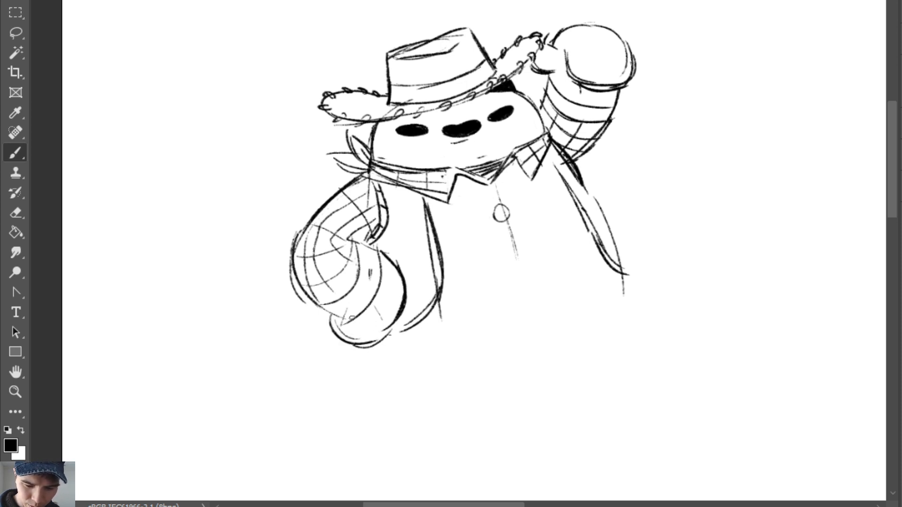
pyautogui.moveTo(334, 313); pyautogui.dragTo(372, 328)
pyautogui.moveTo(312, 301); pyautogui.dragTo(377, 332)
pyautogui.moveTo(327, 318); pyautogui.dragTo(350, 326)
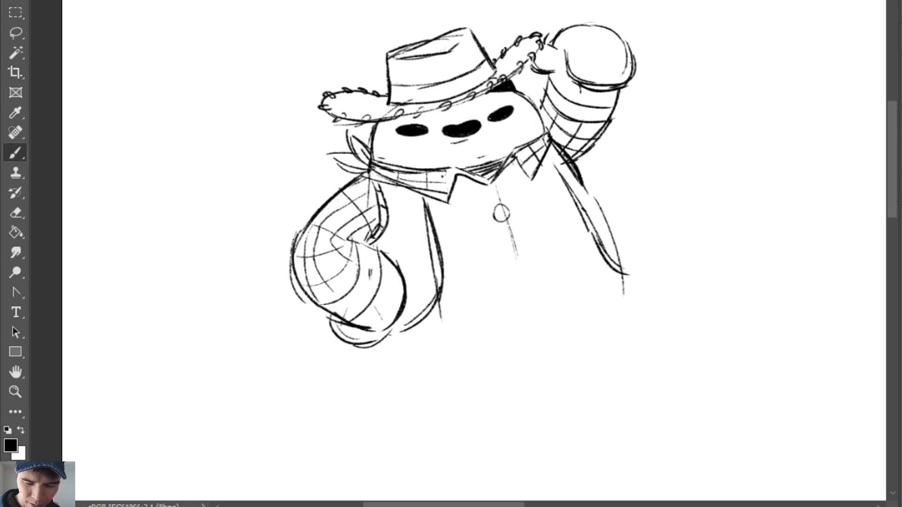
pyautogui.moveTo(350, 239); pyautogui.dragTo(397, 263)
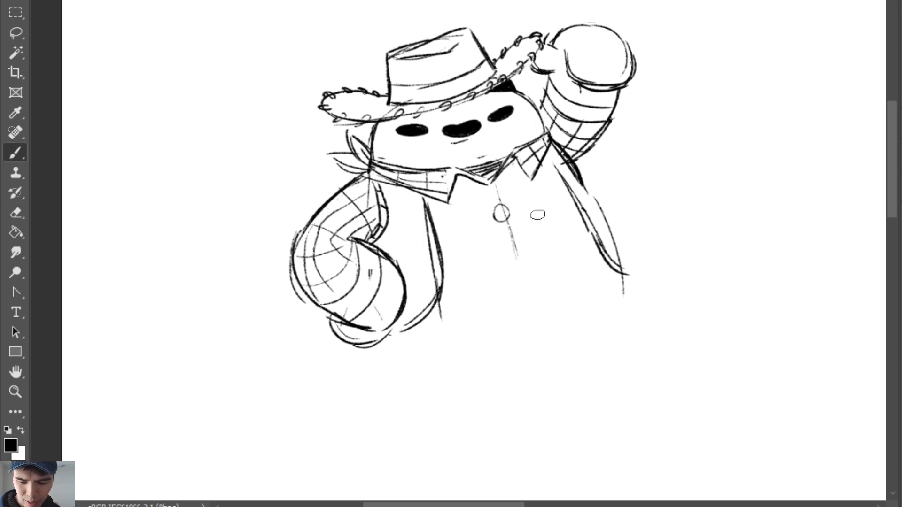
# Erase the shirt's button and centre line and redraw a bolder round button under the bandana
pyautogui.press('e')
pyautogui.moveTo(499, 193)
pyautogui.mouseDown()
pyautogui.moveTo(520, 268)
pyautogui.moveTo(502, 236)
pyautogui.moveTo(519, 206)
pyautogui.moveTo(497, 191)
pyautogui.mouseUp()
pyautogui.press('b')
pyautogui.press('e')
pyautogui.press('b')
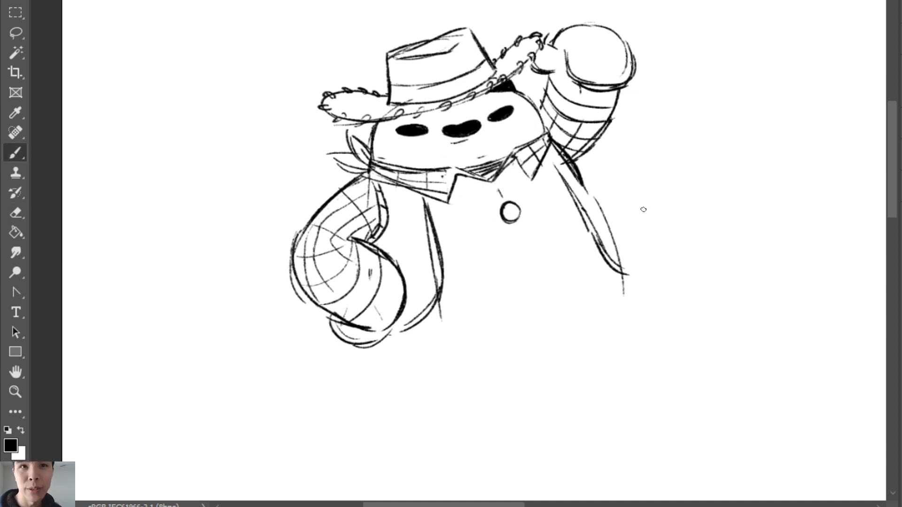
# Draw a slanted belt across the waist with a large oval buckle in front
pyautogui.moveTo(531, 270)
pyautogui.mouseDown()
pyautogui.moveTo(563, 288)
pyautogui.moveTo(510, 274)
pyautogui.moveTo(568, 283)
pyautogui.moveTo(607, 257)
pyautogui.mouseUp()
pyautogui.hotkey('ctrl', 'z')
pyautogui.moveTo(453, 287); pyautogui.dragTo(510, 274)
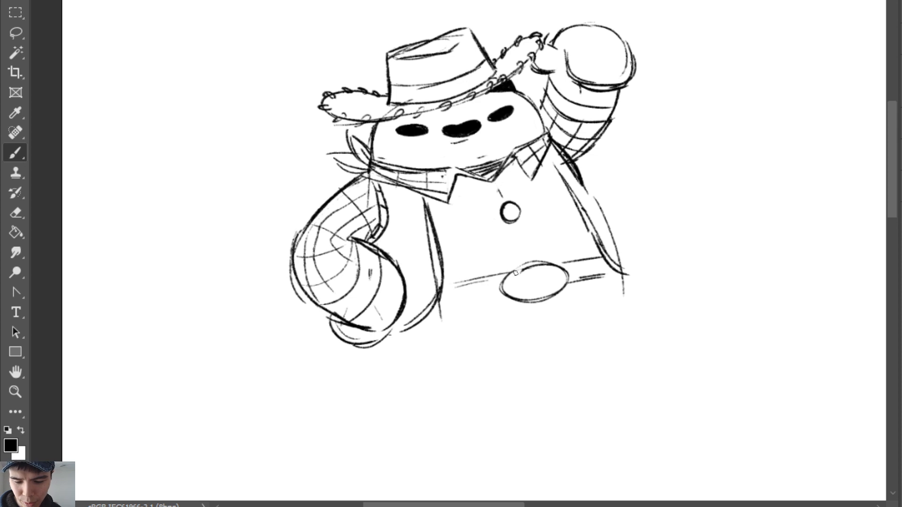
pyautogui.moveTo(442, 306); pyautogui.dragTo(506, 300)
pyautogui.moveTo(540, 263)
pyautogui.mouseDown()
pyautogui.moveTo(527, 282)
pyautogui.moveTo(513, 275)
pyautogui.moveTo(520, 267)
pyautogui.moveTo(530, 281)
pyautogui.moveTo(514, 296)
pyautogui.moveTo(559, 266)
pyautogui.mouseUp()
pyautogui.press('e')
pyautogui.press('b')
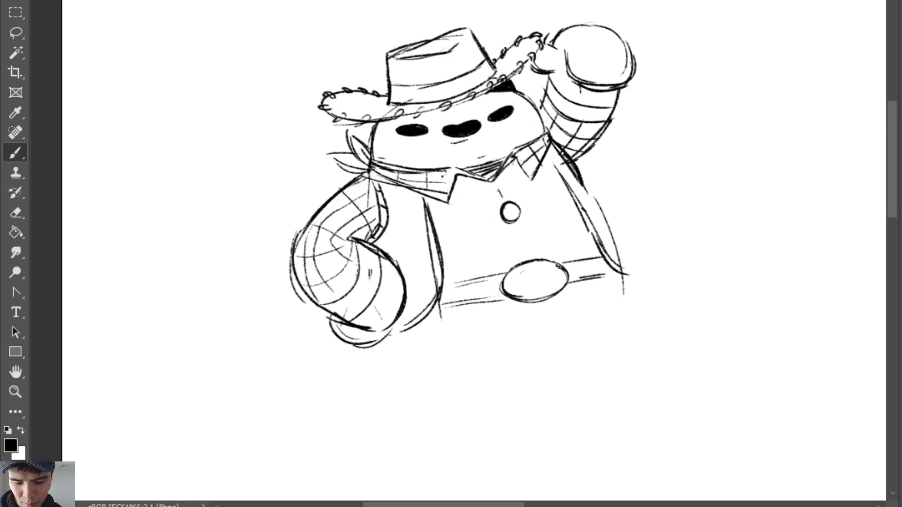
pyautogui.rightClick(471, 329)
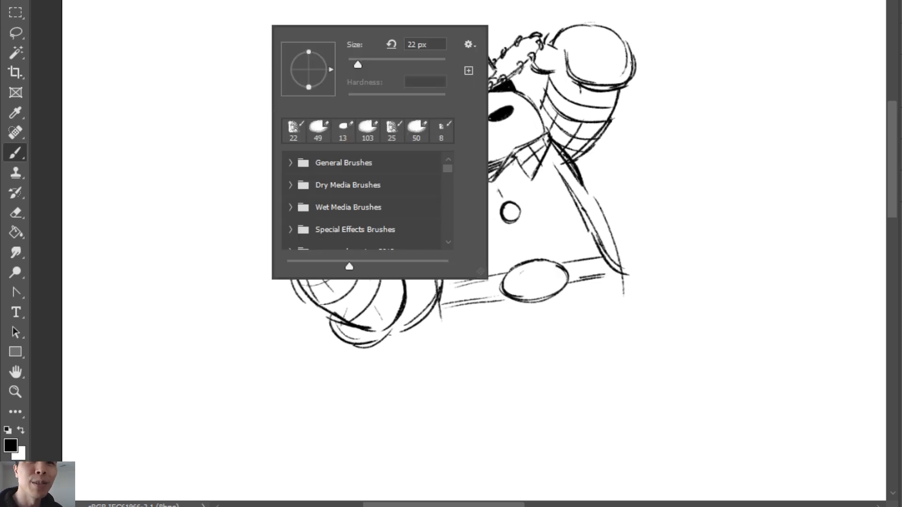
pyautogui.press('Escape')
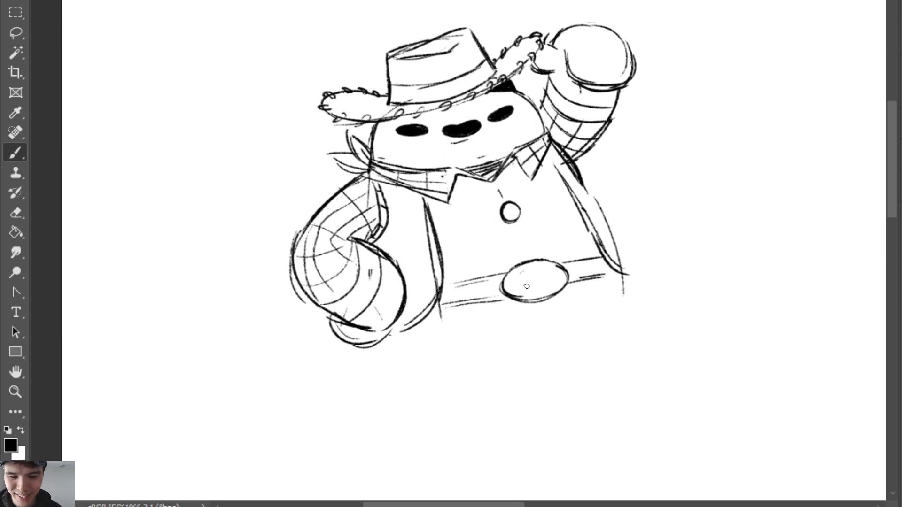
# Draw a small horned bull's head emblem inside the oval belt buckle
pyautogui.moveTo(523, 284)
pyautogui.mouseDown()
pyautogui.moveTo(562, 274)
pyautogui.moveTo(517, 282)
pyautogui.moveTo(517, 274)
pyautogui.moveTo(509, 283)
pyautogui.moveTo(522, 274)
pyautogui.moveTo(512, 274)
pyautogui.moveTo(529, 284)
pyautogui.mouseUp()
pyautogui.hotkey('ctrl', 'z')
pyautogui.press('e')
pyautogui.press('b')
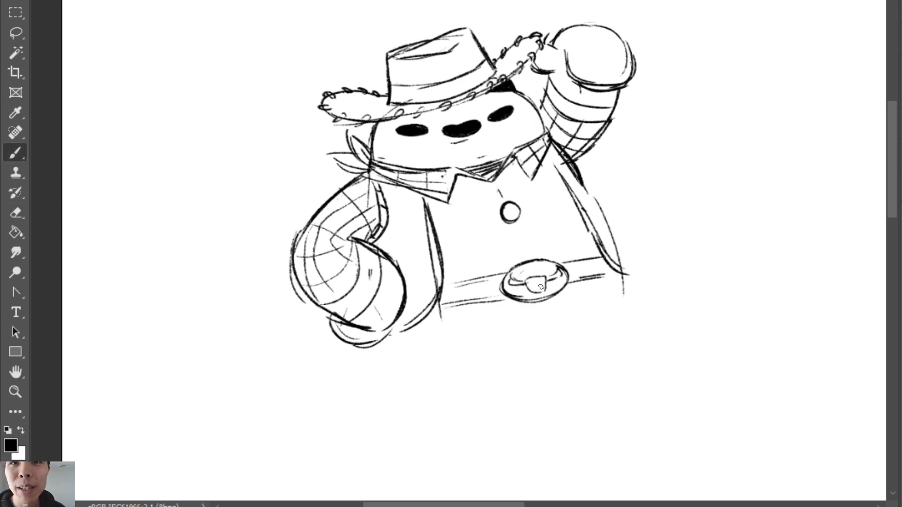
pyautogui.moveTo(516, 289)
pyautogui.mouseDown()
pyautogui.moveTo(547, 278)
pyautogui.moveTo(534, 293)
pyautogui.mouseUp()
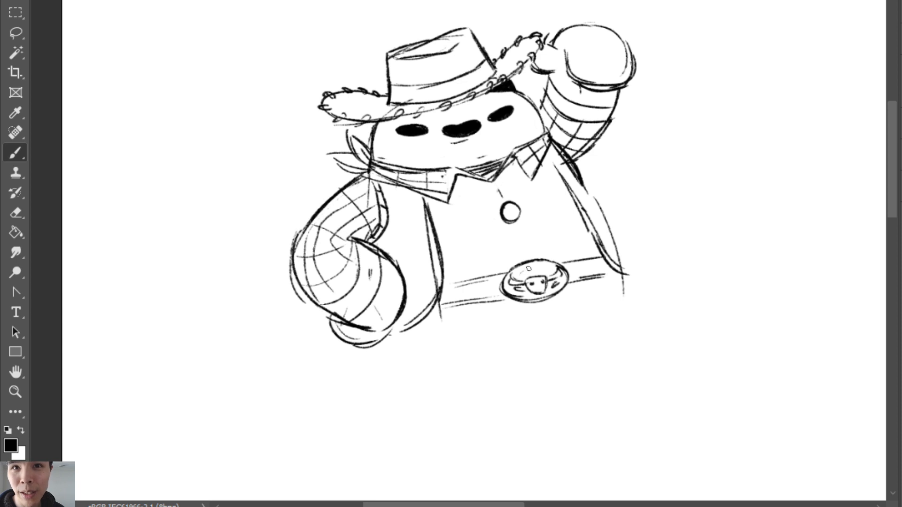
# Add a belt loop on each side of the buckle and darken the belt's edges
pyautogui.moveTo(541, 269)
pyautogui.mouseDown()
pyautogui.moveTo(587, 264)
pyautogui.moveTo(599, 285)
pyautogui.mouseUp()
pyautogui.moveTo(465, 280)
pyautogui.mouseDown()
pyautogui.moveTo(466, 306)
pyautogui.moveTo(482, 300)
pyautogui.mouseUp()
pyautogui.moveTo(470, 307)
pyautogui.mouseDown()
pyautogui.moveTo(495, 277)
pyautogui.moveTo(490, 300)
pyautogui.moveTo(484, 283)
pyautogui.moveTo(512, 272)
pyautogui.mouseUp()
pyautogui.moveTo(448, 284); pyautogui.dragTo(465, 281)
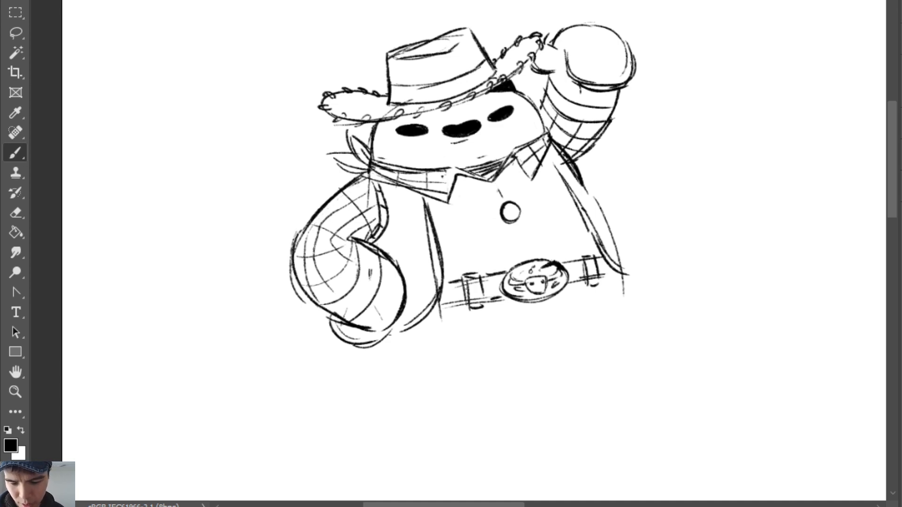
pyautogui.moveTo(435, 308)
pyautogui.mouseDown()
pyautogui.moveTo(506, 298)
pyautogui.moveTo(483, 306)
pyautogui.mouseUp()
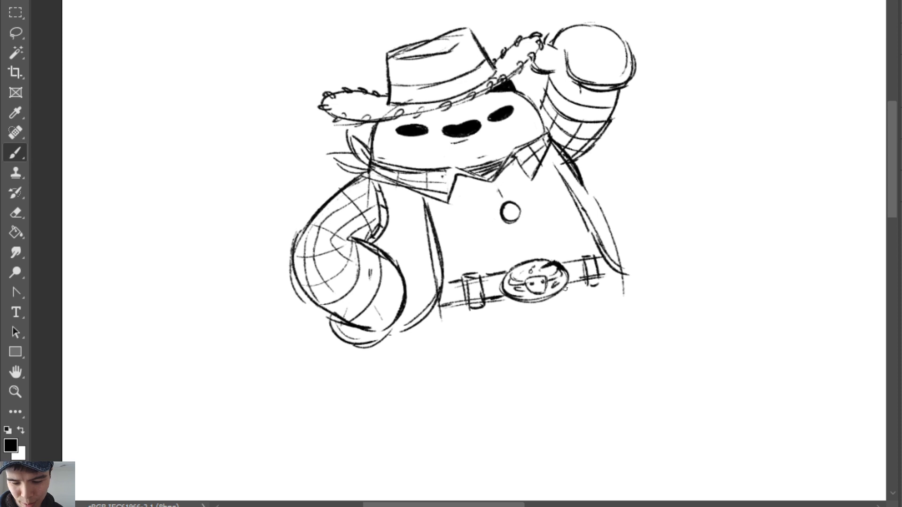
pyautogui.moveTo(564, 288)
pyautogui.mouseDown()
pyautogui.moveTo(603, 277)
pyautogui.moveTo(597, 273)
pyautogui.moveTo(614, 278)
pyautogui.mouseUp()
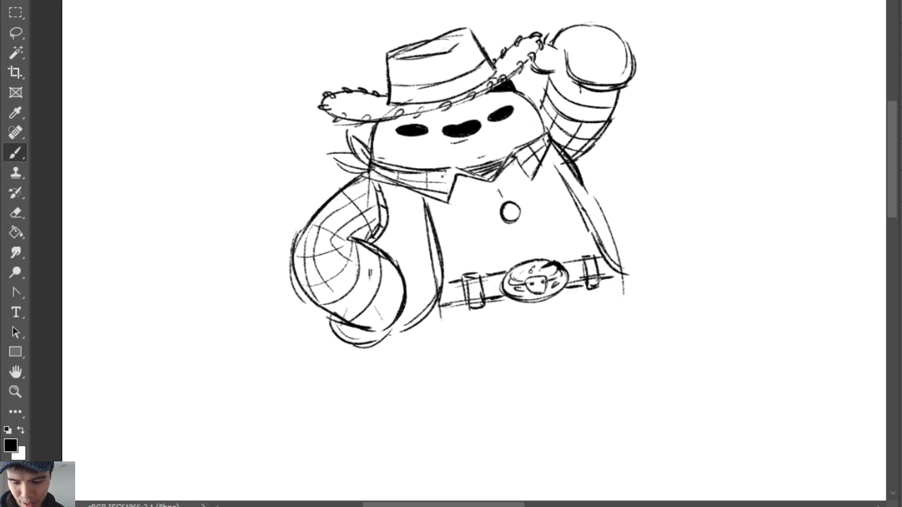
# Erase the vest's lower corner below the raised arm and redraw that panel shorter, ending above the belt
pyautogui.press('e')
pyautogui.moveTo(611, 235); pyautogui.dragTo(625, 275)
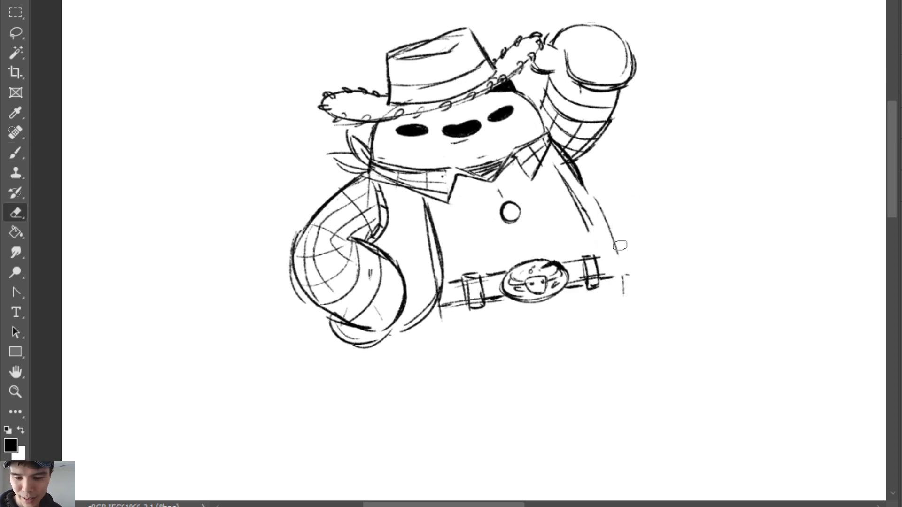
pyautogui.press('b')
pyautogui.moveTo(590, 214)
pyautogui.mouseDown()
pyautogui.moveTo(622, 234)
pyautogui.moveTo(599, 243)
pyautogui.moveTo(621, 244)
pyautogui.mouseUp()
pyautogui.moveTo(583, 182); pyautogui.dragTo(606, 218)
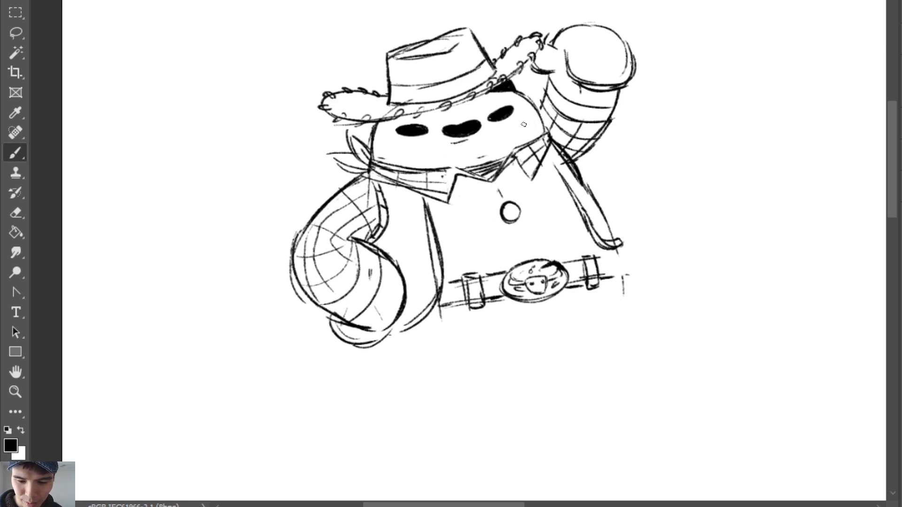
# Redraw the vest corner beside the lowered arm above the belt and extend the belt to the forearm
pyautogui.press('e')
pyautogui.moveTo(441, 275)
pyautogui.mouseDown()
pyautogui.moveTo(419, 325)
pyautogui.moveTo(451, 268)
pyautogui.moveTo(409, 281)
pyautogui.mouseUp()
pyautogui.press('b')
pyautogui.moveTo(440, 247)
pyautogui.mouseDown()
pyautogui.moveTo(427, 283)
pyautogui.moveTo(417, 283)
pyautogui.moveTo(435, 285)
pyautogui.moveTo(407, 296)
pyautogui.moveTo(462, 281)
pyautogui.mouseUp()
pyautogui.moveTo(403, 318); pyautogui.dragTo(456, 303)
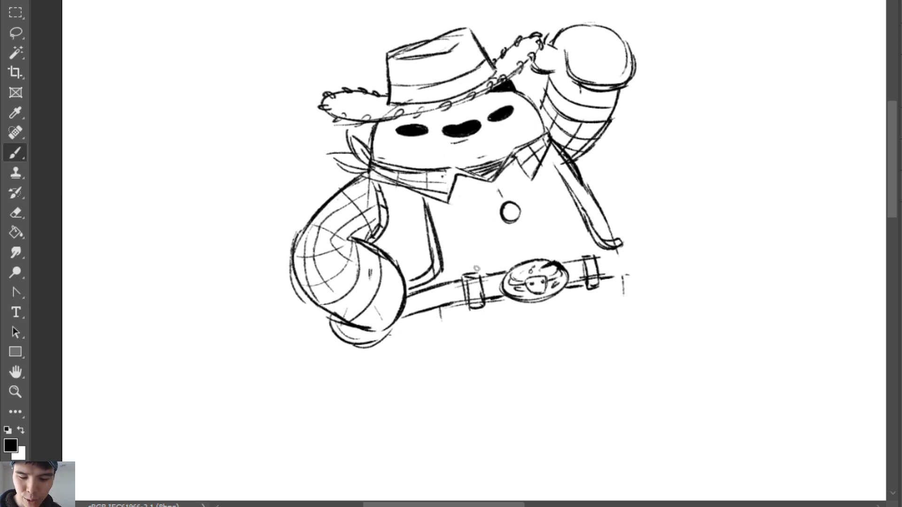
# Draw a curved shirt placket line from the bandana down to the belt buckle
pyautogui.moveTo(538, 189); pyautogui.dragTo(560, 258)
pyautogui.hotkey('ctrl', 'z')
pyautogui.moveTo(517, 178); pyautogui.dragTo(544, 258)
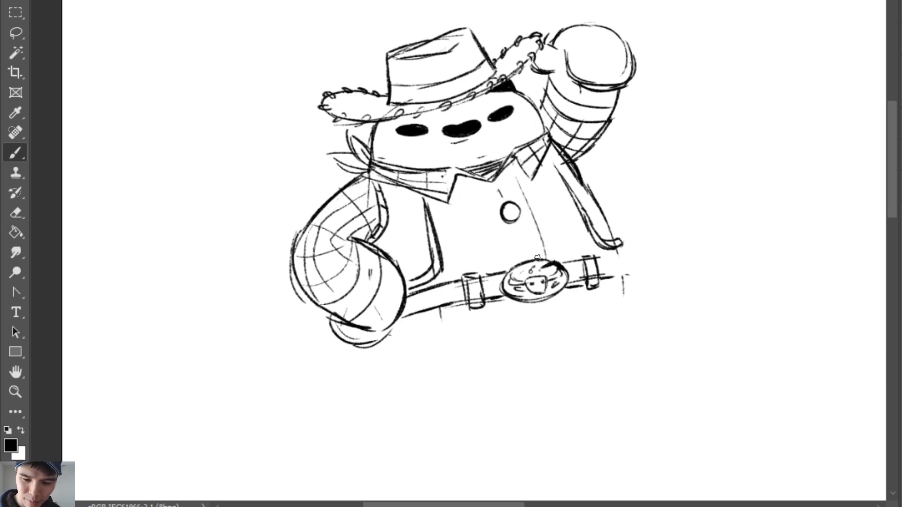
pyautogui.moveTo(512, 224); pyautogui.dragTo(524, 258)
pyautogui.hotkey('ctrl', 'z')
# Erase the single shirt button and draw two round buttons, one above the other, down the shirt front
pyautogui.press('e')
pyautogui.moveTo(503, 206)
pyautogui.mouseDown()
pyautogui.moveTo(516, 218)
pyautogui.moveTo(527, 205)
pyautogui.moveTo(510, 210)
pyautogui.moveTo(499, 202)
pyautogui.moveTo(515, 204)
pyautogui.moveTo(508, 196)
pyautogui.moveTo(497, 216)
pyautogui.moveTo(511, 211)
pyautogui.moveTo(513, 195)
pyautogui.moveTo(500, 214)
pyautogui.moveTo(509, 250)
pyautogui.moveTo(520, 254)
pyautogui.mouseUp()
pyautogui.press('b')
pyautogui.press('e')
pyautogui.press('b')
pyautogui.press('e')
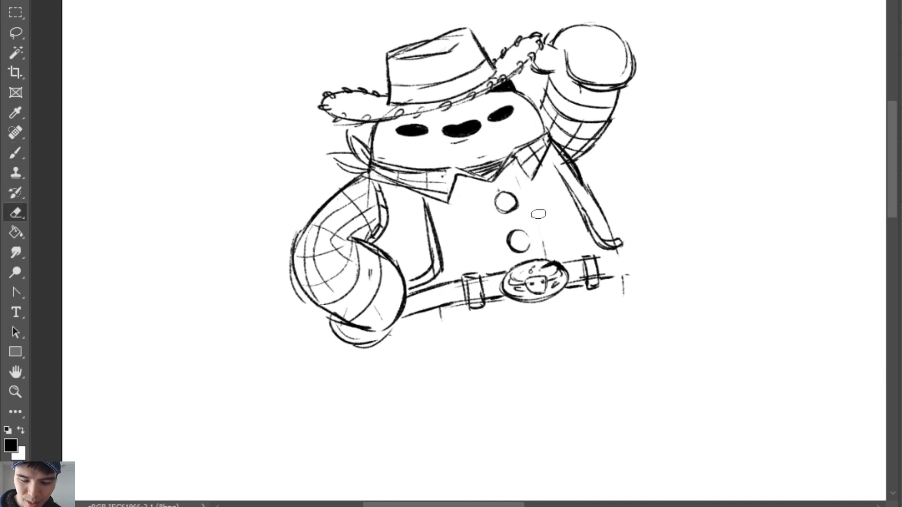
# Fill the shirt front with plaid, using curved vertical lines crossed by slanted horizontal ones around the buttons
pyautogui.press('b')
pyautogui.moveTo(539, 224); pyautogui.dragTo(548, 263)
pyautogui.moveTo(543, 173); pyautogui.dragTo(567, 258)
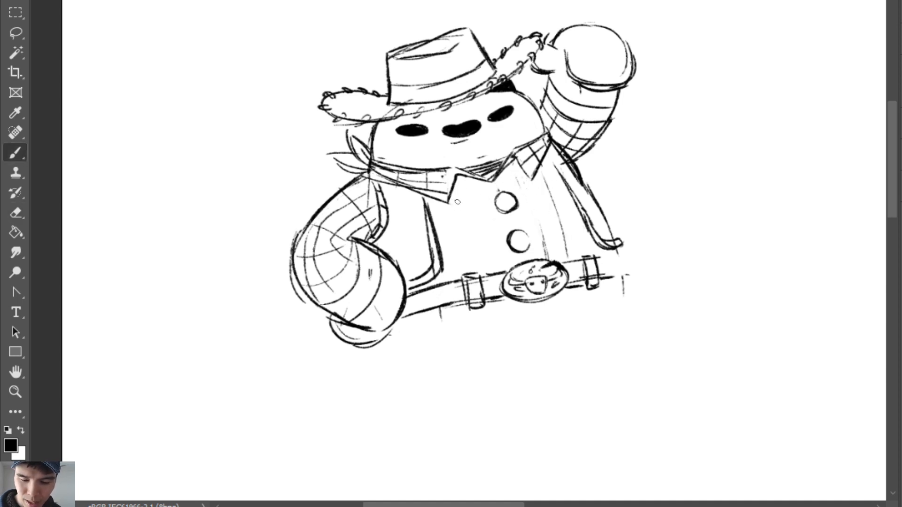
pyautogui.moveTo(464, 177); pyautogui.dragTo(484, 277)
pyautogui.moveTo(454, 207)
pyautogui.mouseDown()
pyautogui.moveTo(442, 278)
pyautogui.moveTo(514, 240)
pyautogui.moveTo(583, 226)
pyautogui.mouseUp()
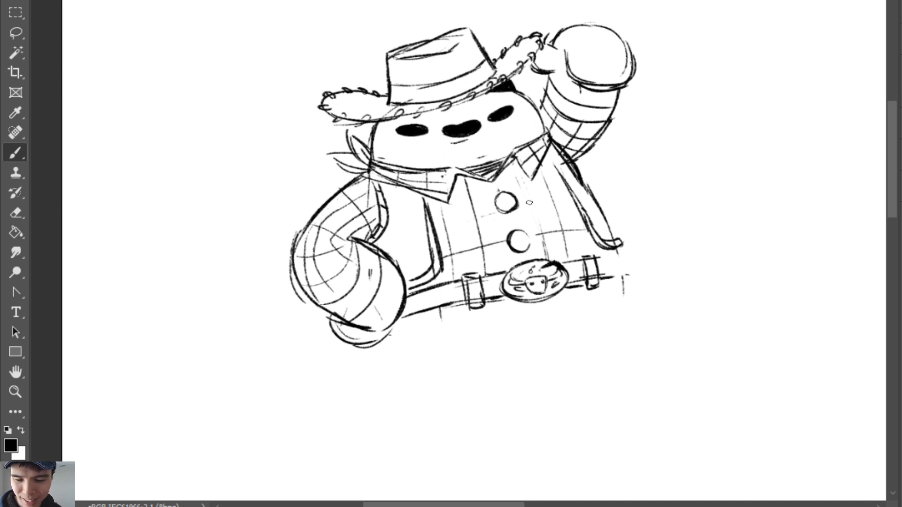
pyautogui.moveTo(447, 223)
pyautogui.mouseDown()
pyautogui.moveTo(496, 206)
pyautogui.moveTo(523, 175)
pyautogui.moveTo(554, 167)
pyautogui.moveTo(569, 187)
pyautogui.mouseUp()
# Add a narrow trim with short dark cross marks along both front edges of the vest
pyautogui.moveTo(550, 149); pyautogui.dragTo(581, 207)
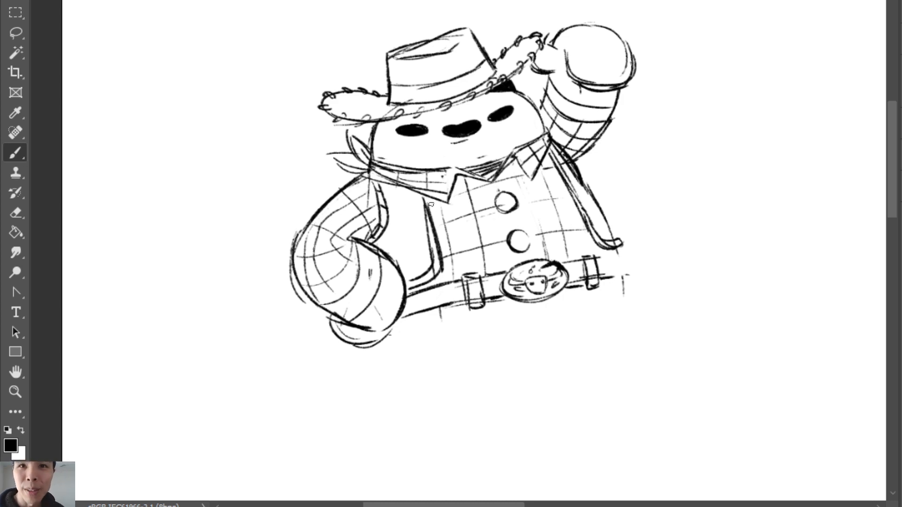
pyautogui.moveTo(426, 196); pyautogui.dragTo(439, 270)
pyautogui.moveTo(427, 275); pyautogui.dragTo(431, 279)
pyautogui.moveTo(568, 185)
pyautogui.mouseDown()
pyautogui.moveTo(605, 245)
pyautogui.moveTo(618, 243)
pyautogui.moveTo(609, 244)
pyautogui.moveTo(556, 156)
pyautogui.mouseUp()
# Darken the vest's armhole trim beside the lowered arm and draw two hatched cowhide spots on that vest panel
pyautogui.moveTo(421, 195)
pyautogui.mouseDown()
pyautogui.moveTo(428, 217)
pyautogui.moveTo(384, 218)
pyautogui.mouseUp()
pyautogui.moveTo(375, 184); pyautogui.dragTo(383, 242)
pyautogui.moveTo(394, 201)
pyautogui.mouseDown()
pyautogui.moveTo(383, 243)
pyautogui.moveTo(399, 204)
pyautogui.moveTo(394, 237)
pyautogui.moveTo(404, 221)
pyautogui.moveTo(425, 244)
pyautogui.moveTo(425, 263)
pyautogui.mouseUp()
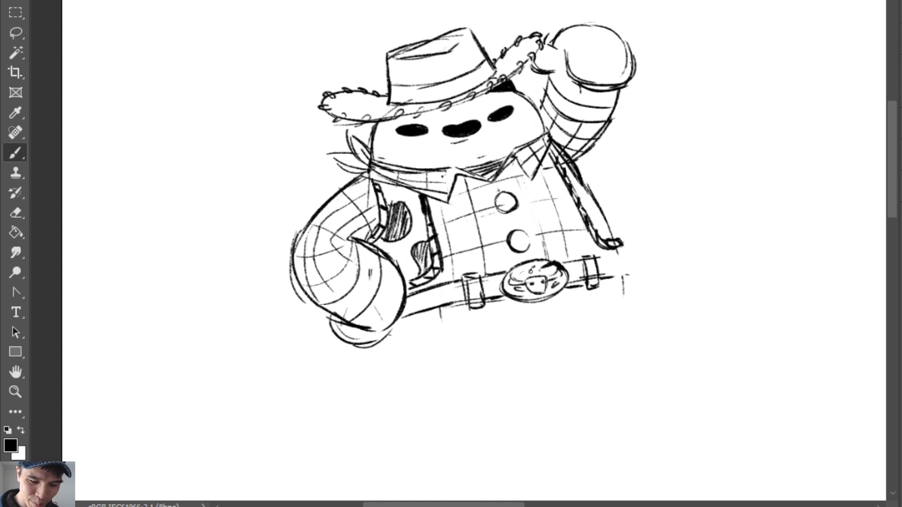
# Add a small cowhide spot under the bandana on one vest panel and erase the upper part of the other panel below the raised arm
pyautogui.moveTo(397, 185); pyautogui.dragTo(420, 201)
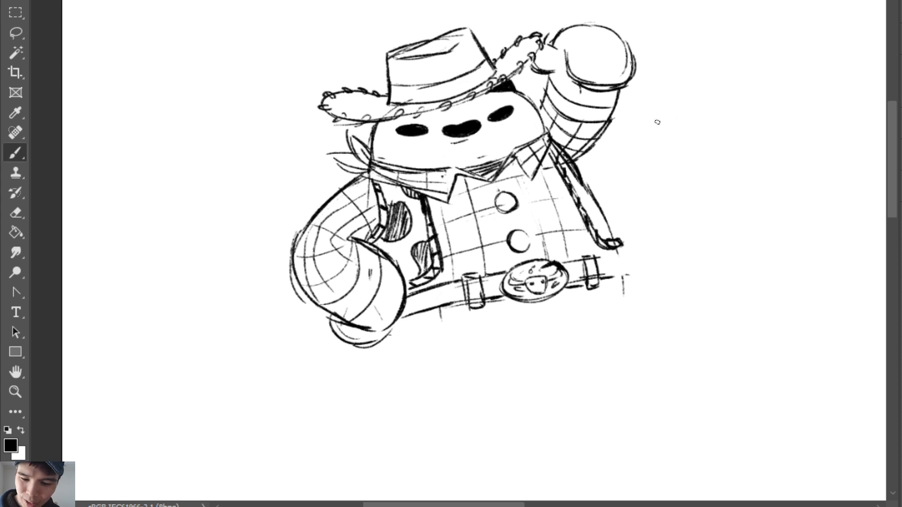
pyautogui.press('e')
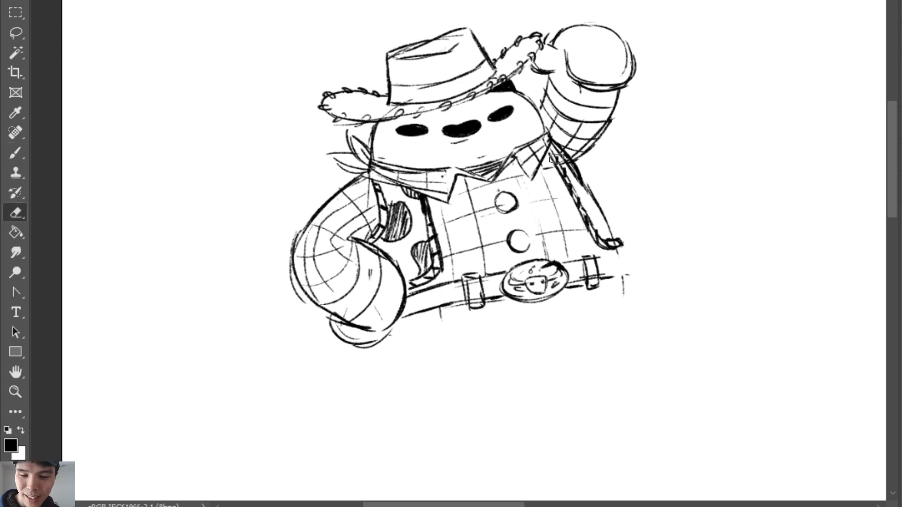
pyautogui.moveTo(556, 158)
pyautogui.mouseDown()
pyautogui.moveTo(582, 187)
pyautogui.moveTo(564, 150)
pyautogui.moveTo(567, 167)
pyautogui.moveTo(549, 179)
pyautogui.moveTo(595, 231)
pyautogui.mouseUp()
pyautogui.press('b')
pyautogui.hotkey('ctrl', 'z')
pyautogui.hotkey('ctrl', 'z')
pyautogui.press('e')
pyautogui.press('b')
pyautogui.press('e')
pyautogui.press('b')
pyautogui.moveTo(573, 199)
pyautogui.mouseDown()
pyautogui.moveTo(593, 240)
pyautogui.moveTo(605, 240)
pyautogui.moveTo(583, 218)
pyautogui.moveTo(604, 240)
pyautogui.moveTo(592, 237)
pyautogui.mouseUp()
pyautogui.press('e')
pyautogui.press('b')
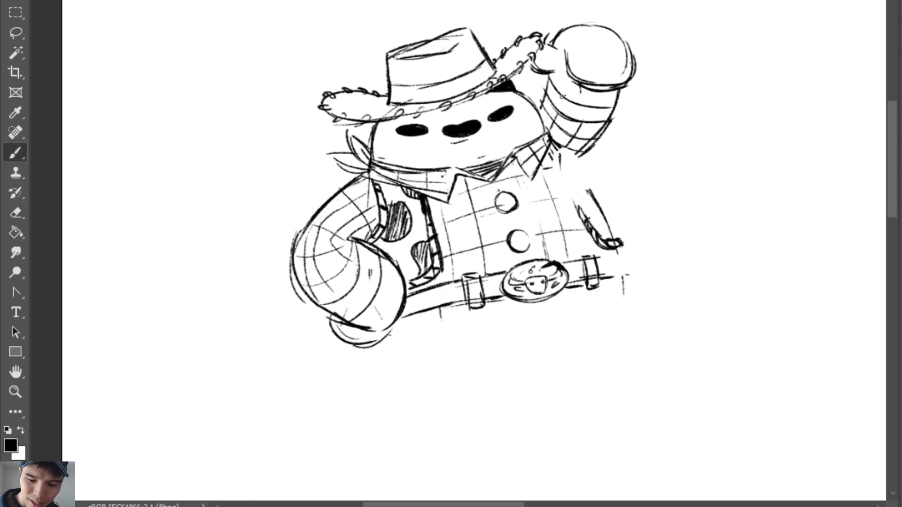
# Draw a five-pointed sheriff star on the chest below the raised arm and clean up the lines around it
pyautogui.moveTo(561, 154)
pyautogui.mouseDown()
pyautogui.moveTo(587, 178)
pyautogui.moveTo(571, 201)
pyautogui.mouseUp()
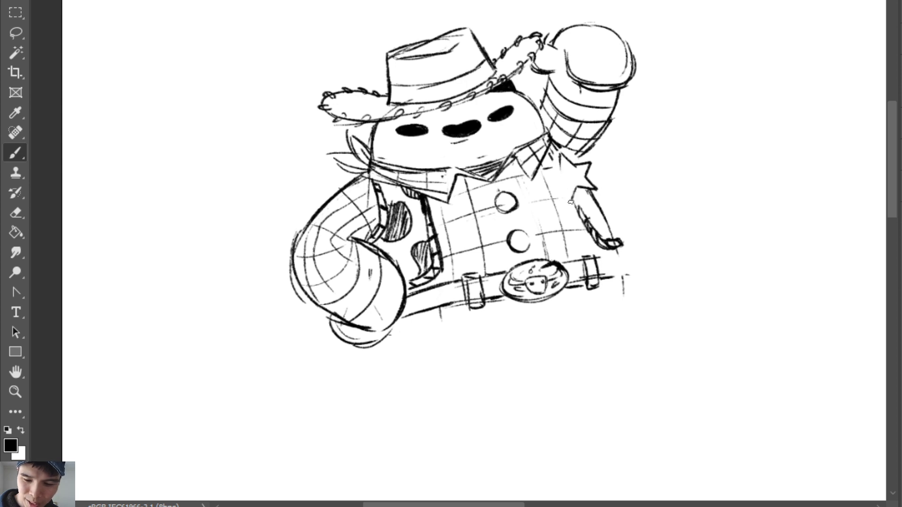
pyautogui.press('e')
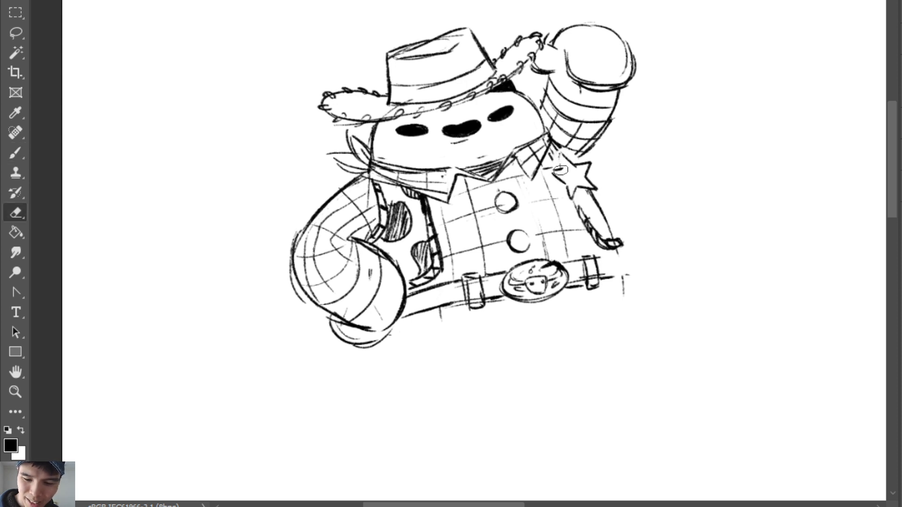
pyautogui.press('b')
pyautogui.press('e')
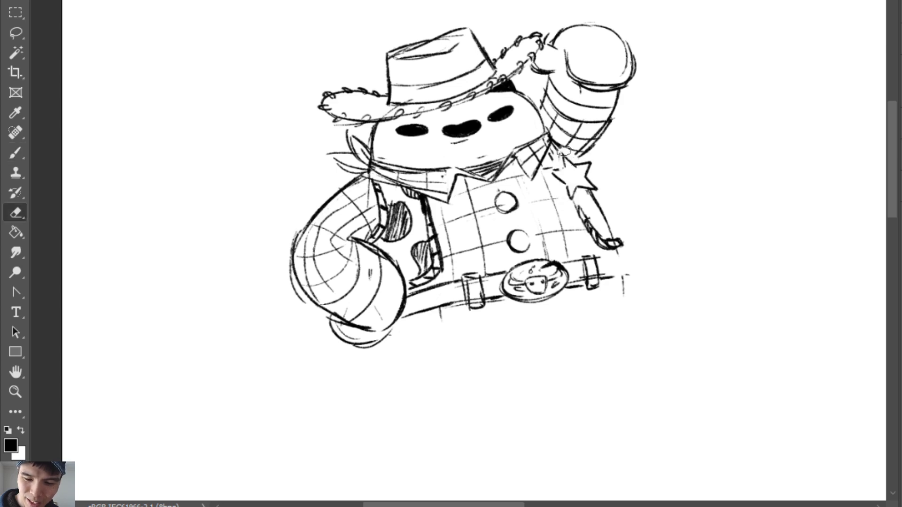
pyautogui.press('b')
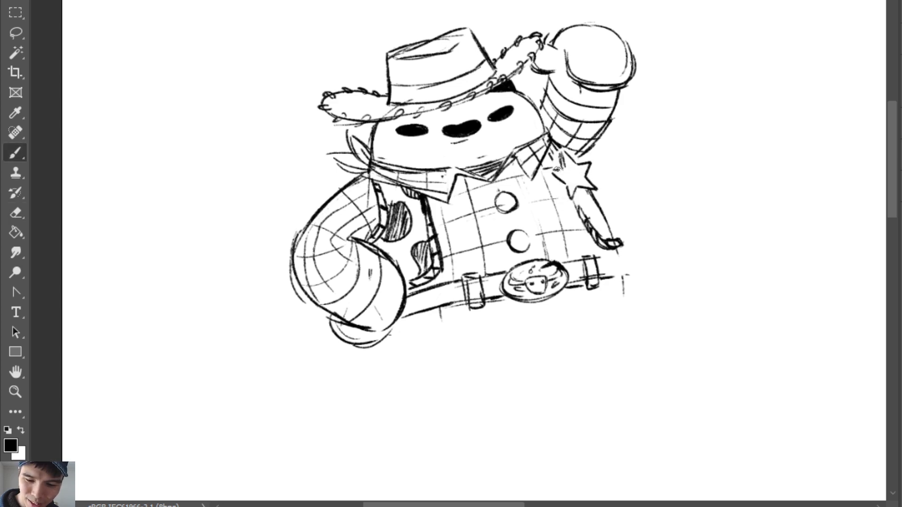
pyautogui.hotkey('ctrl', 'z')
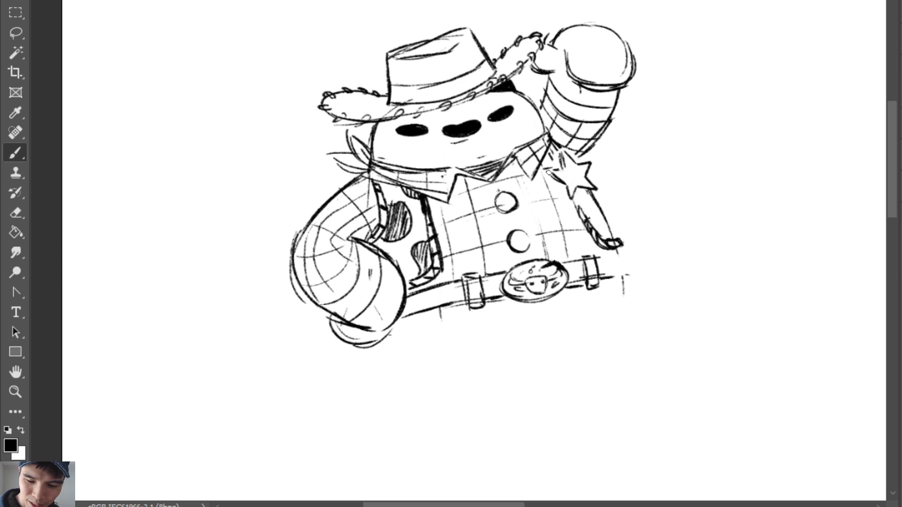
pyautogui.hotkey('ctrl', 'z')
pyautogui.moveTo(552, 173); pyautogui.dragTo(559, 181)
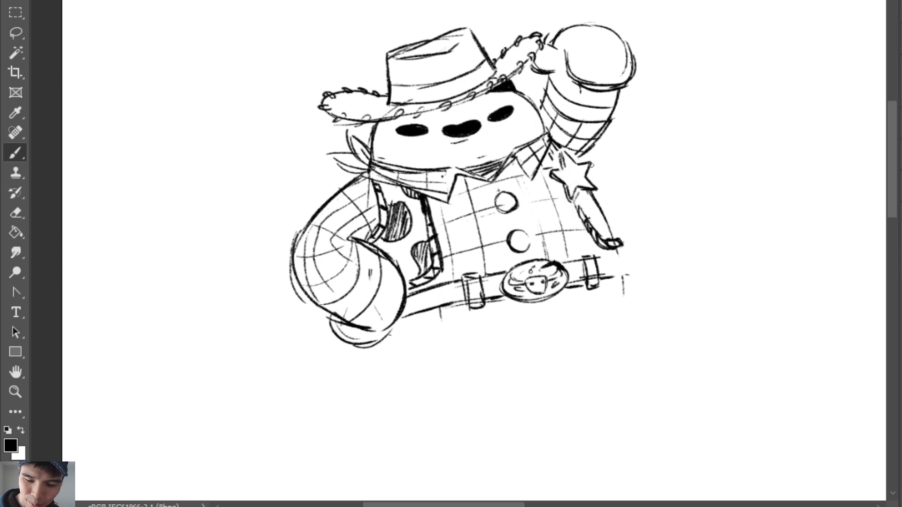
pyautogui.press('e')
pyautogui.moveTo(559, 167); pyautogui.dragTo(569, 150)
pyautogui.press('b')
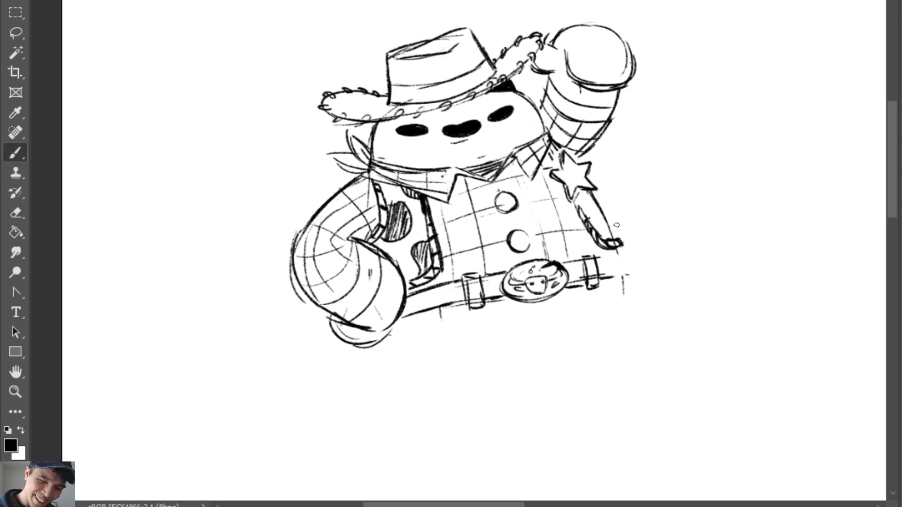
# Redraw the vest's outer edge below the star and add dark cowhide spots to that narrow panel
pyautogui.press('e')
pyautogui.press('b')
pyautogui.moveTo(592, 193); pyautogui.dragTo(627, 242)
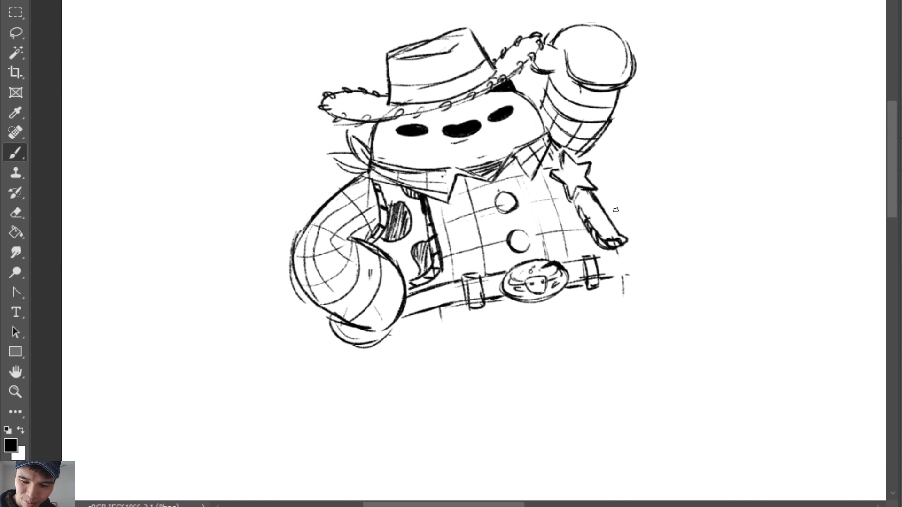
pyautogui.moveTo(577, 202); pyautogui.dragTo(597, 228)
pyautogui.hotkey('ctrl', 'z')
pyautogui.hotkey('ctrl', 'z')
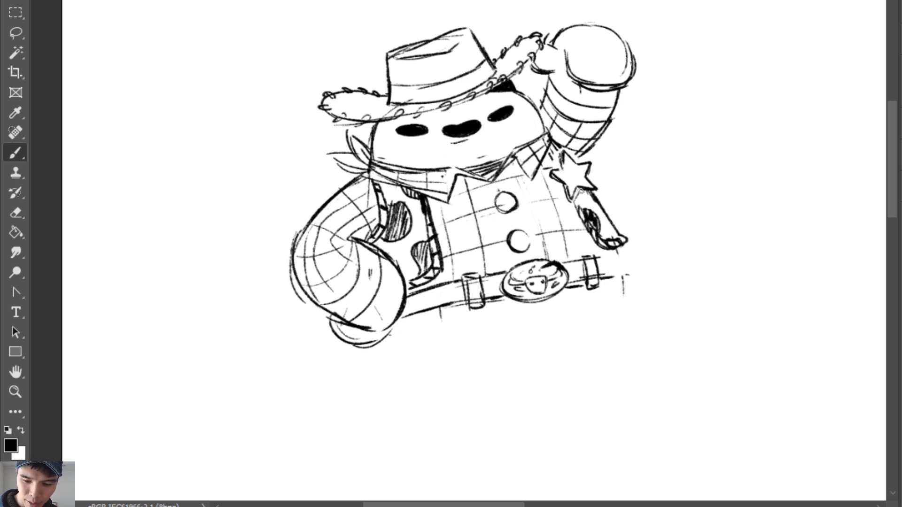
pyautogui.press('e')
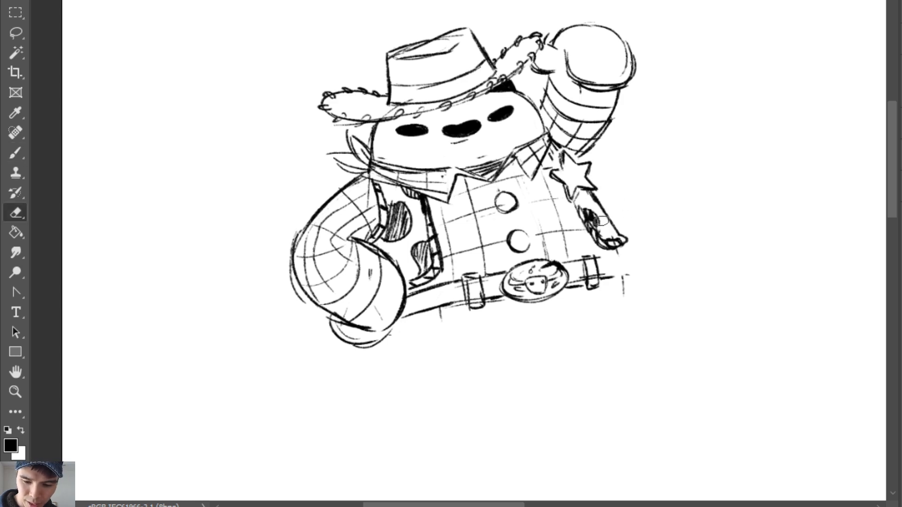
pyautogui.press('b')
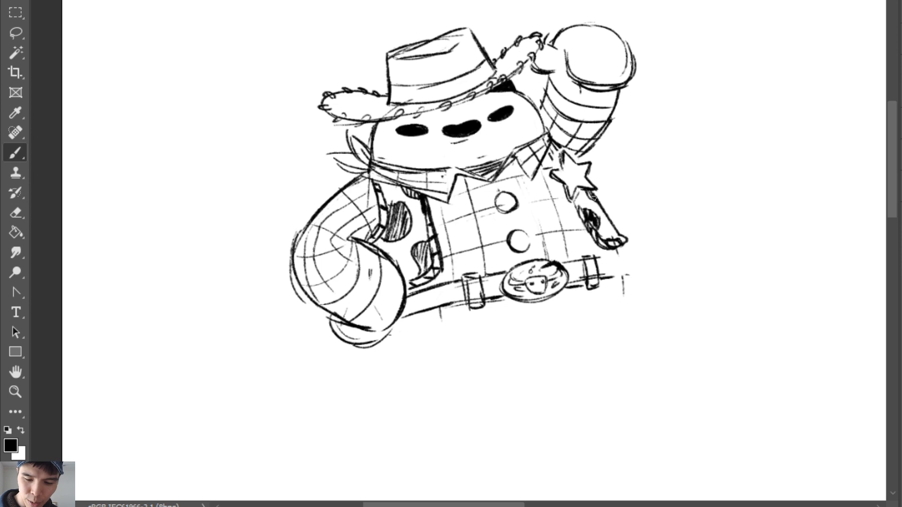
pyautogui.press('ctrl')
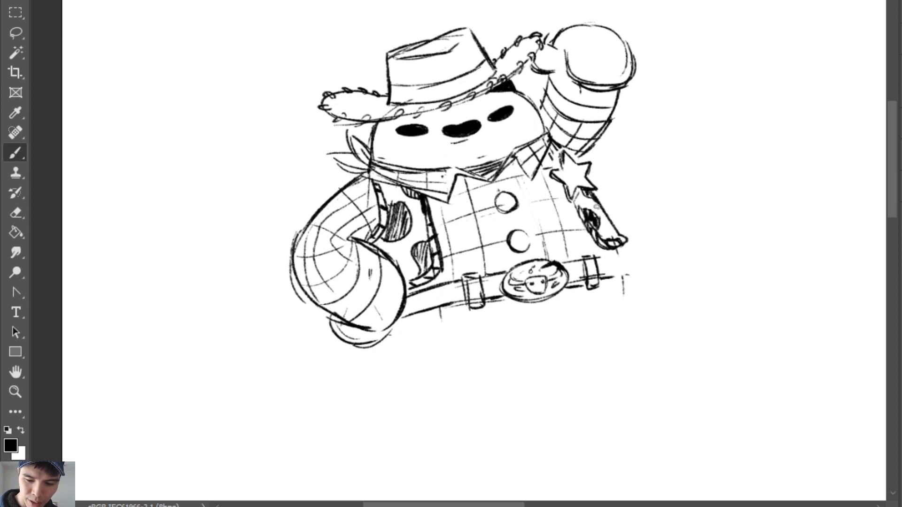
# Clean up the lines between the bandana and the star and fill that strip of vest with a dark cowhide patch
pyautogui.press('e')
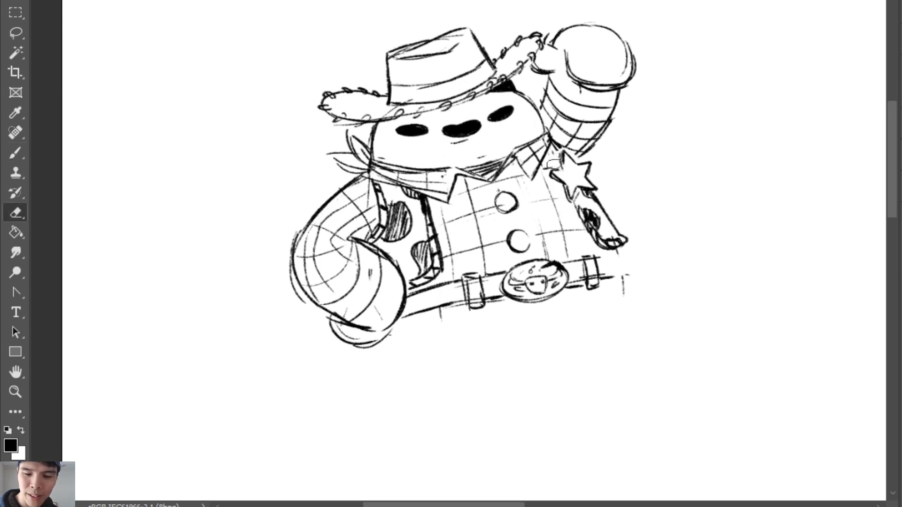
pyautogui.press('b')
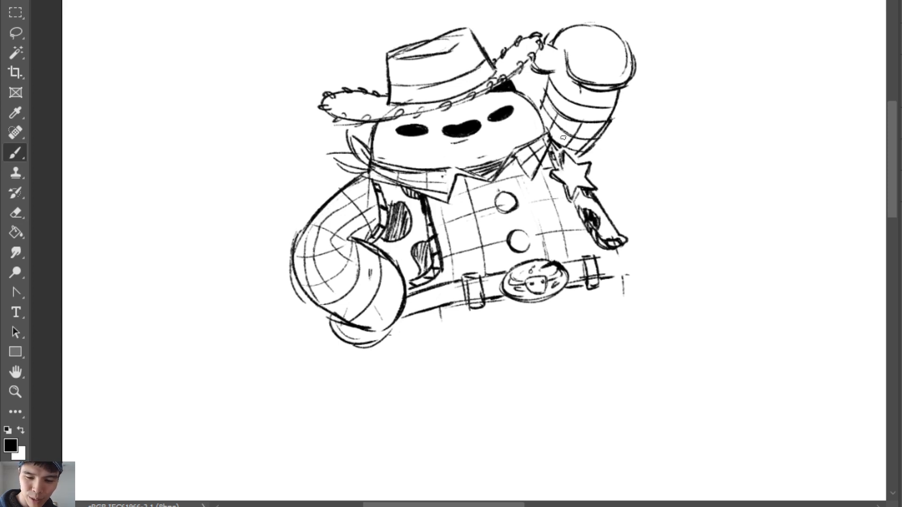
pyautogui.press('e')
pyautogui.moveTo(556, 146); pyautogui.dragTo(580, 165)
pyautogui.press('b')
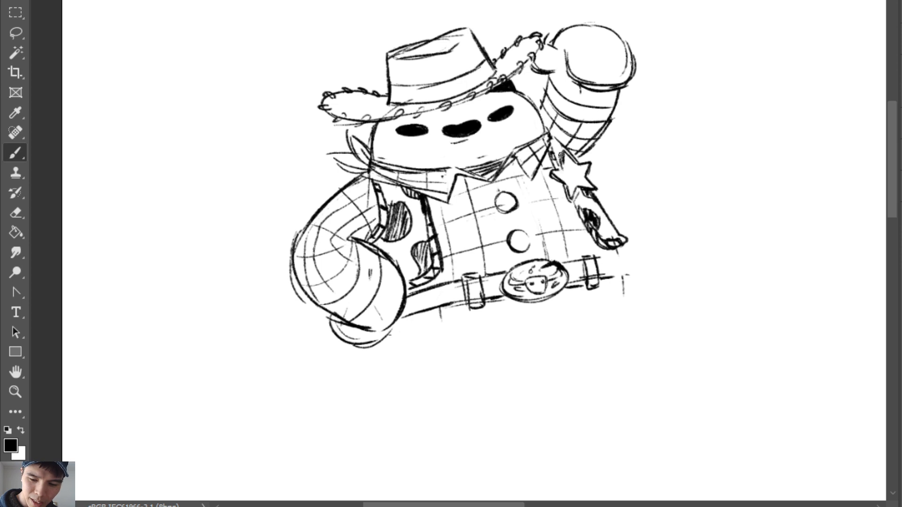
pyautogui.press('e')
pyautogui.press('b')
pyautogui.press('e')
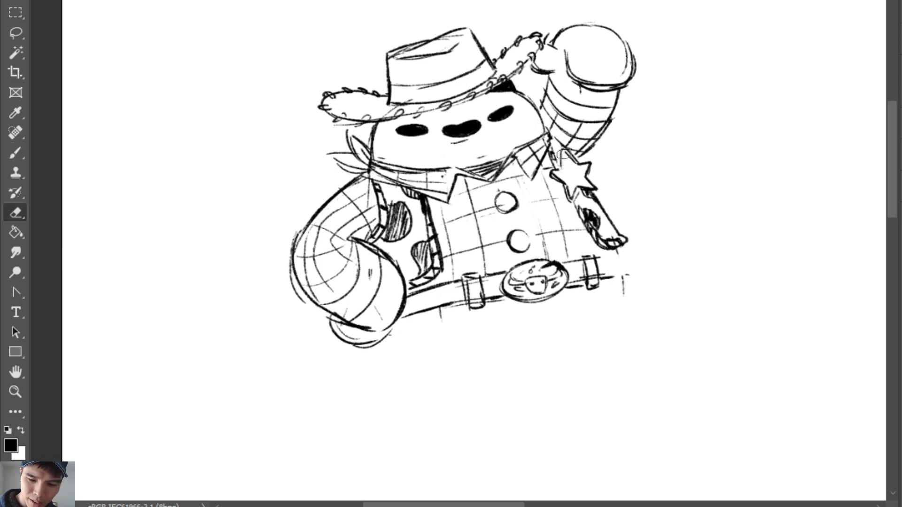
pyautogui.press('b')
pyautogui.moveTo(563, 152); pyautogui.dragTo(566, 171)
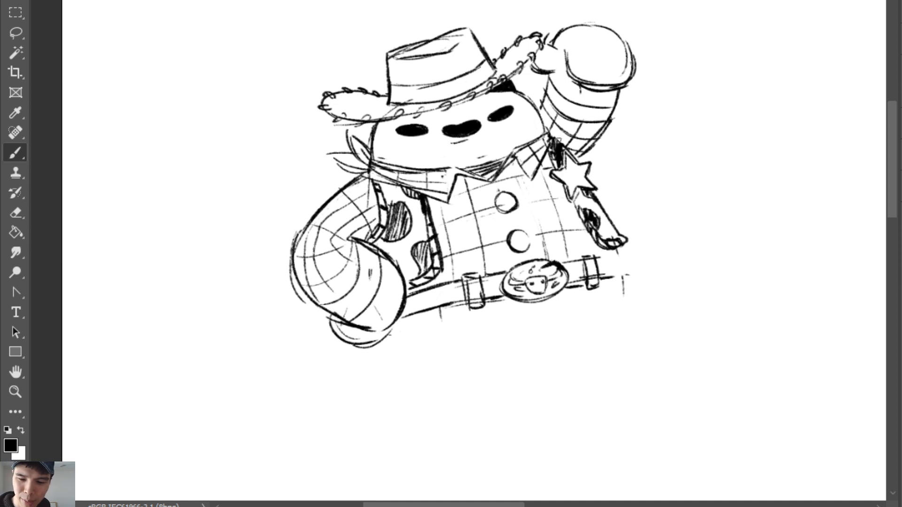
pyautogui.press('e')
pyautogui.press('b')
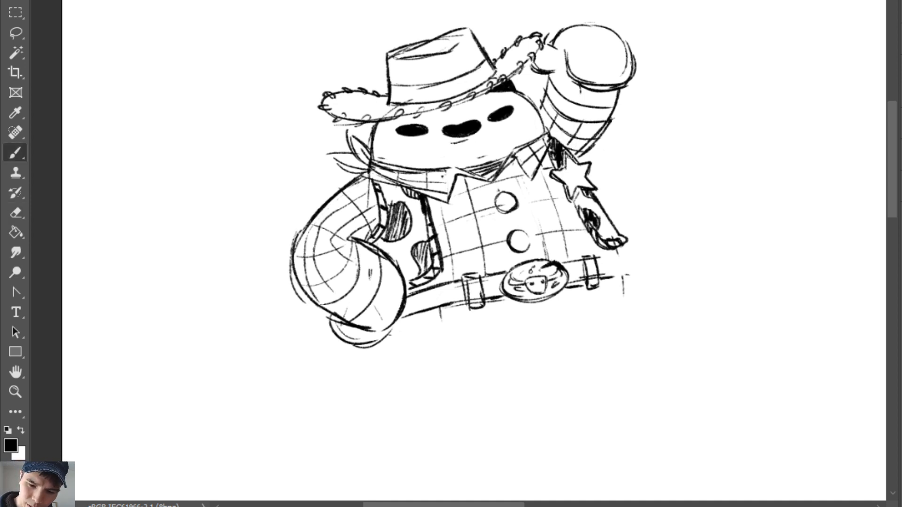
pyautogui.press('e')
pyautogui.moveTo(550, 132); pyautogui.dragTo(545, 154)
pyautogui.press('b')
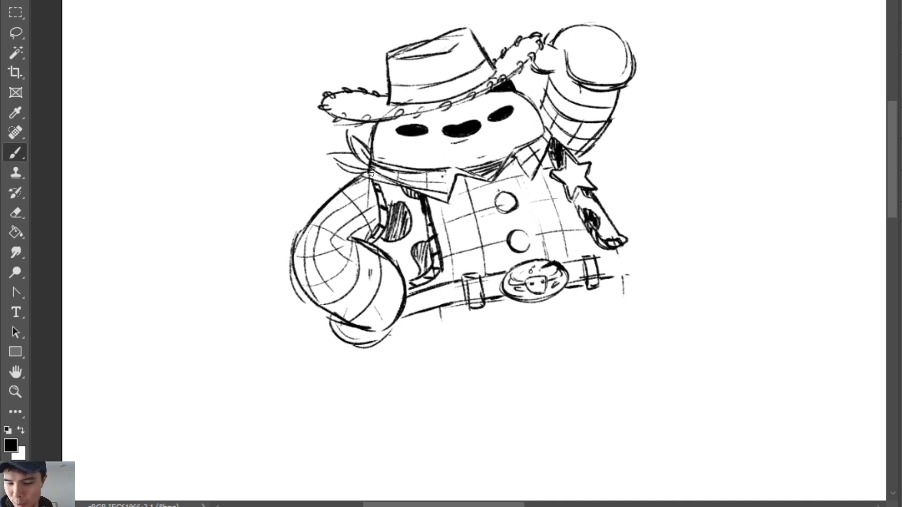
# Extend the armhole trim up to the bandana with short cross marks beside the lowered arm's shoulder
pyautogui.moveTo(378, 178)
pyautogui.mouseDown()
pyautogui.moveTo(437, 196)
pyautogui.moveTo(368, 172)
pyautogui.moveTo(376, 183)
pyautogui.mouseUp()
pyautogui.press('e')
pyautogui.press('b')
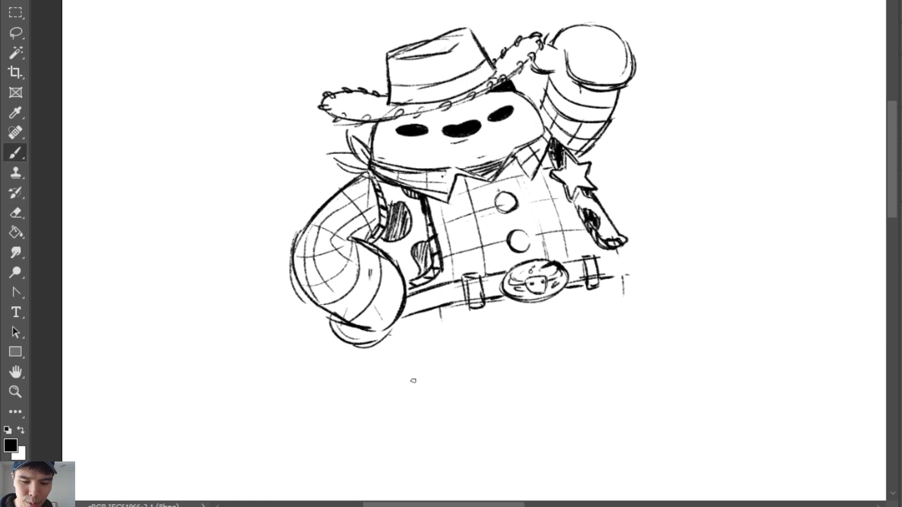
# Sketch the pants below the belt on the raised-arm side with an outer hip and leg line and curved crotch folds
pyautogui.moveTo(616, 253); pyautogui.dragTo(619, 278)
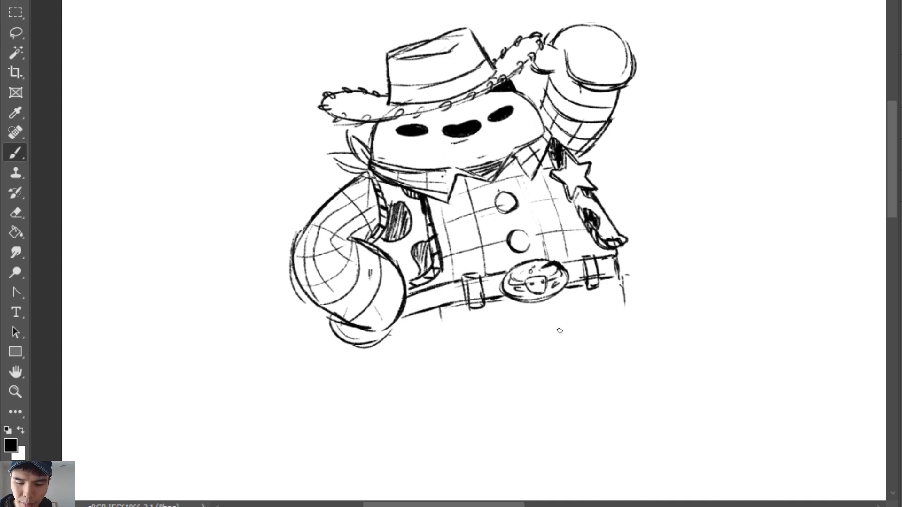
pyautogui.moveTo(559, 331)
pyautogui.mouseDown()
pyautogui.moveTo(517, 381)
pyautogui.moveTo(546, 352)
pyautogui.moveTo(514, 374)
pyautogui.mouseUp()
pyautogui.hotkey('ctrl', 'z')
pyautogui.hotkey('ctrl', 'z')
pyautogui.moveTo(582, 321); pyautogui.dragTo(510, 374)
pyautogui.moveTo(536, 308)
pyautogui.mouseDown()
pyautogui.moveTo(539, 350)
pyautogui.moveTo(554, 324)
pyautogui.moveTo(542, 352)
pyautogui.mouseUp()
pyautogui.moveTo(625, 283); pyautogui.dragTo(626, 318)
pyautogui.press('e')
pyautogui.moveTo(621, 256)
pyautogui.mouseDown()
pyautogui.moveTo(628, 319)
pyautogui.moveTo(610, 386)
pyautogui.mouseUp()
pyautogui.press('b')
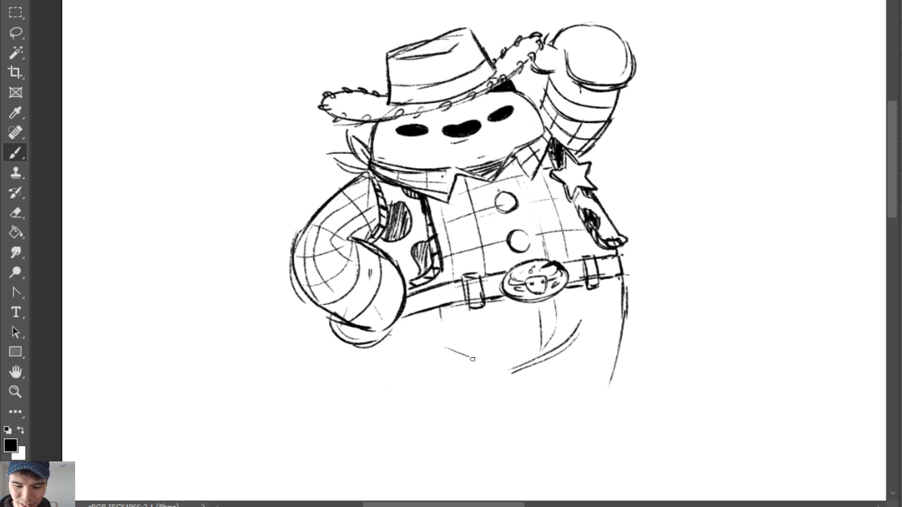
# Add a crease and outer leg line to the pants on the lowered-arm side and darken the lowered fist's outline
pyautogui.moveTo(431, 341); pyautogui.dragTo(477, 353)
pyautogui.moveTo(376, 353); pyautogui.dragTo(386, 397)
pyautogui.moveTo(344, 336)
pyautogui.mouseDown()
pyautogui.moveTo(363, 345)
pyautogui.moveTo(370, 331)
pyautogui.moveTo(397, 322)
pyautogui.moveTo(401, 284)
pyautogui.moveTo(397, 308)
pyautogui.moveTo(369, 337)
pyautogui.moveTo(397, 283)
pyautogui.moveTo(379, 336)
pyautogui.mouseUp()
pyautogui.press('e')
pyautogui.press('b')
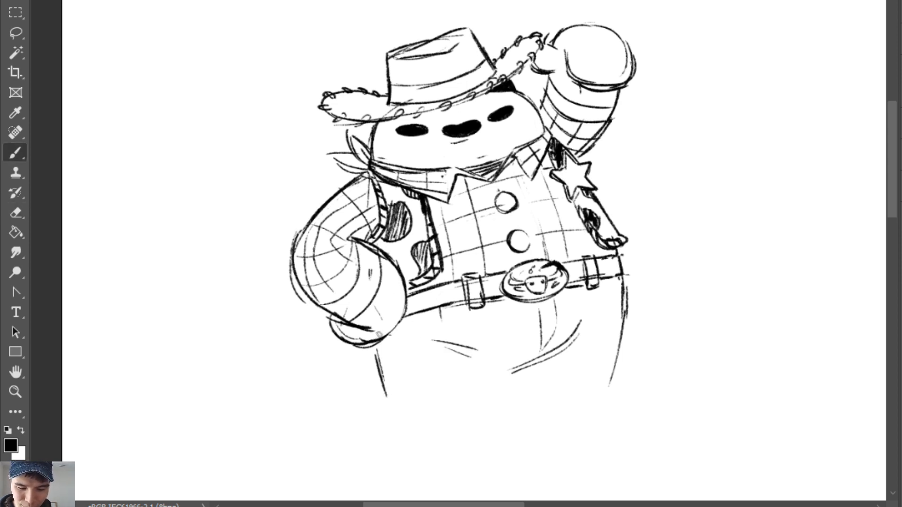
pyautogui.moveTo(403, 304)
pyautogui.mouseDown()
pyautogui.moveTo(358, 344)
pyautogui.moveTo(365, 346)
pyautogui.mouseUp()
pyautogui.moveTo(407, 292)
pyautogui.mouseDown()
pyautogui.moveTo(387, 340)
pyautogui.moveTo(405, 288)
pyautogui.moveTo(401, 324)
pyautogui.mouseUp()
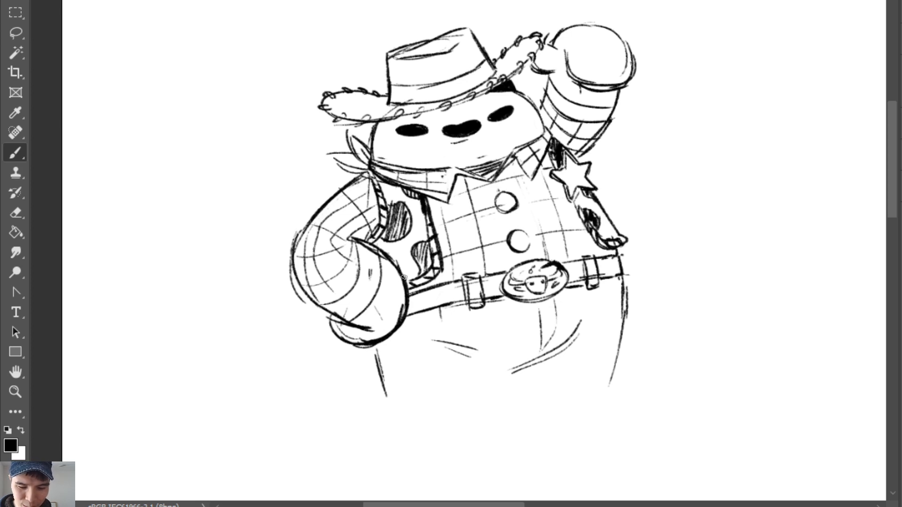
# Draw a short inner leg line running down from the crotch fold
pyautogui.moveTo(379, 367); pyautogui.dragTo(387, 400)
pyautogui.hotkey('ctrl', 'z')
pyautogui.moveTo(513, 384); pyautogui.dragTo(511, 404)
pyautogui.moveTo(518, 365); pyautogui.dragTo(512, 392)
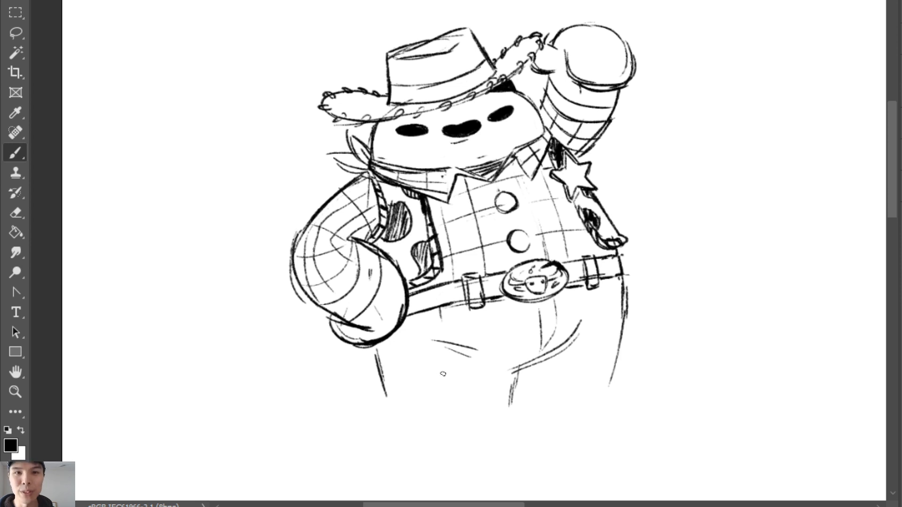
# Draw a curved hem across the leg on the lowered-arm side with a small round bulge at its outer end
pyautogui.moveTo(388, 379)
pyautogui.mouseDown()
pyautogui.moveTo(466, 399)
pyautogui.moveTo(456, 400)
pyautogui.moveTo(519, 380)
pyautogui.moveTo(447, 395)
pyautogui.moveTo(380, 379)
pyautogui.moveTo(477, 398)
pyautogui.moveTo(469, 401)
pyautogui.moveTo(517, 383)
pyautogui.mouseUp()
pyautogui.moveTo(382, 371)
pyautogui.mouseDown()
pyautogui.moveTo(401, 380)
pyautogui.moveTo(375, 377)
pyautogui.moveTo(373, 364)
pyautogui.moveTo(388, 367)
pyautogui.moveTo(373, 362)
pyautogui.moveTo(381, 382)
pyautogui.mouseUp()
pyautogui.hotkey('ctrl', 'z')
pyautogui.hotkey('ctrl', 'z')
pyautogui.hotkey('ctrl', 'z')
pyautogui.hotkey('ctrl', 'z')
pyautogui.press('w')
pyautogui.click(381, 376)
pyautogui.hotkey('ctrl', 'd')
pyautogui.press('e')
pyautogui.press('b')
pyautogui.press('e')
pyautogui.press('b')
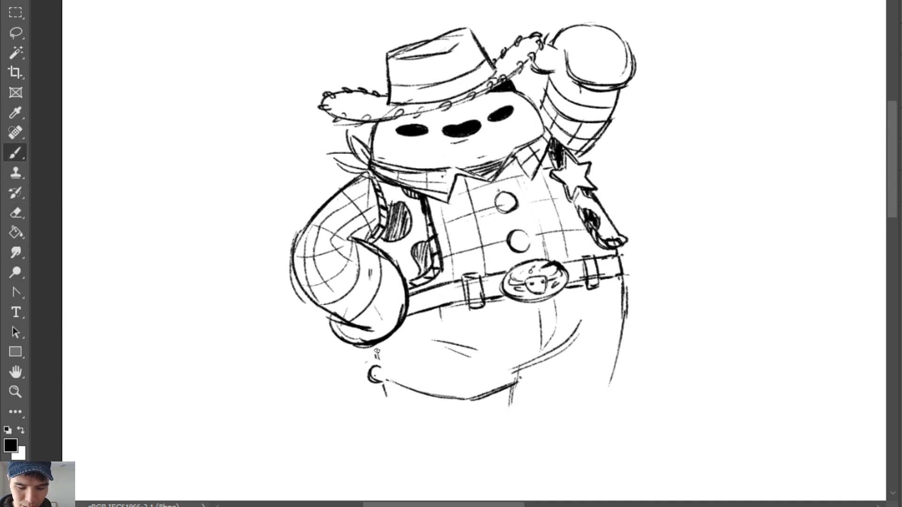
# Redraw the outer leg line above the bulge and sketch curved lines below the hem for the leg's lower edge
pyautogui.moveTo(376, 349); pyautogui.dragTo(380, 367)
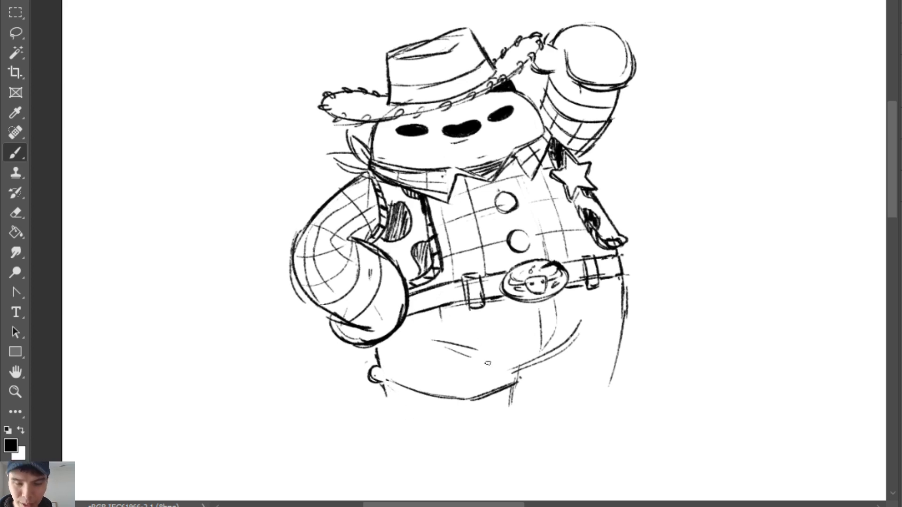
pyautogui.moveTo(390, 400)
pyautogui.mouseDown()
pyautogui.moveTo(449, 428)
pyautogui.moveTo(507, 410)
pyautogui.mouseUp()
pyautogui.moveTo(427, 417); pyautogui.dragTo(518, 412)
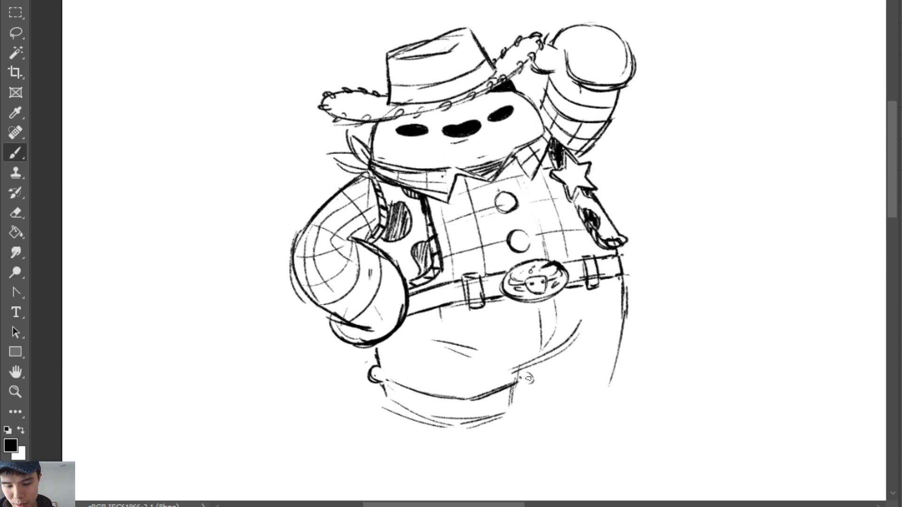
# Draw the hem across the raised-arm side's leg with a small bulge at its inner end and a slanted outer boot line
pyautogui.moveTo(524, 371)
pyautogui.mouseDown()
pyautogui.moveTo(522, 390)
pyautogui.moveTo(533, 378)
pyautogui.moveTo(599, 387)
pyautogui.mouseUp()
pyautogui.hotkey('ctrl', 'z')
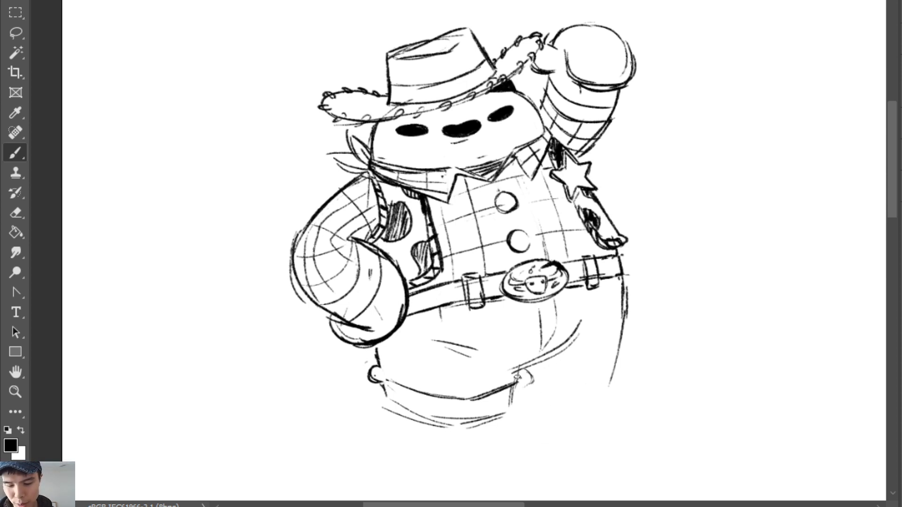
pyautogui.press('e')
pyautogui.moveTo(523, 371)
pyautogui.mouseDown()
pyautogui.moveTo(531, 387)
pyautogui.moveTo(524, 389)
pyautogui.moveTo(614, 383)
pyautogui.mouseUp()
pyautogui.press('b')
pyautogui.moveTo(617, 381); pyautogui.dragTo(605, 420)
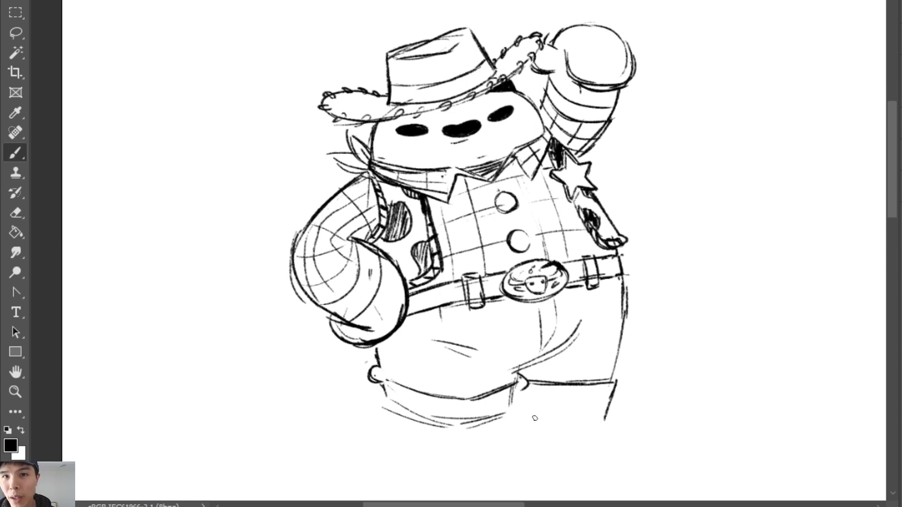
# Sketch the foot of the boot on the raised-arm side with a pointed toe and a thick sole line
pyautogui.moveTo(534, 418)
pyautogui.mouseDown()
pyautogui.moveTo(598, 410)
pyautogui.moveTo(547, 421)
pyautogui.moveTo(625, 425)
pyautogui.mouseUp()
pyautogui.moveTo(539, 429)
pyautogui.mouseDown()
pyautogui.moveTo(608, 438)
pyautogui.moveTo(619, 426)
pyautogui.moveTo(613, 418)
pyautogui.moveTo(625, 433)
pyautogui.moveTo(613, 424)
pyautogui.moveTo(559, 434)
pyautogui.moveTo(531, 425)
pyautogui.moveTo(542, 435)
pyautogui.moveTo(609, 440)
pyautogui.moveTo(568, 442)
pyautogui.moveTo(624, 436)
pyautogui.mouseUp()
pyautogui.press('e')
pyautogui.press('b')
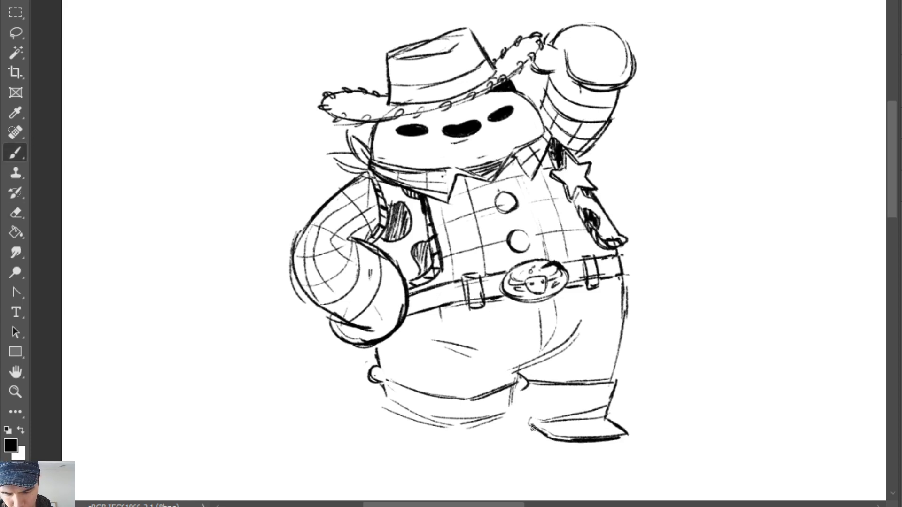
# Add a block heel and a small round spur at the back of the boot
pyautogui.moveTo(528, 420); pyautogui.dragTo(519, 432)
pyautogui.hotkey('ctrl', 'z')
pyautogui.hotkey('ctrl', 'z')
pyautogui.hotkey('ctrl', 'z')
pyautogui.moveTo(511, 434)
pyautogui.mouseDown()
pyautogui.moveTo(524, 434)
pyautogui.moveTo(507, 436)
pyautogui.mouseUp()
# Erase the outer boot line on the raised-arm side and redraw the leg's outer contour tapering inward from hip to ankle
pyautogui.press('e')
pyautogui.moveTo(614, 386)
pyautogui.mouseDown()
pyautogui.moveTo(622, 373)
pyautogui.moveTo(596, 440)
pyautogui.mouseUp()
pyautogui.keyDown('alt'); pyautogui.rightClick(622, 387); pyautogui.keyUp('alt')
pyautogui.press('b')
pyautogui.moveTo(612, 379)
pyautogui.mouseDown()
pyautogui.moveTo(597, 407)
pyautogui.moveTo(624, 329)
pyautogui.moveTo(611, 348)
pyautogui.mouseUp()
pyautogui.press('e')
pyautogui.press('b')
pyautogui.moveTo(624, 306); pyautogui.dragTo(588, 412)
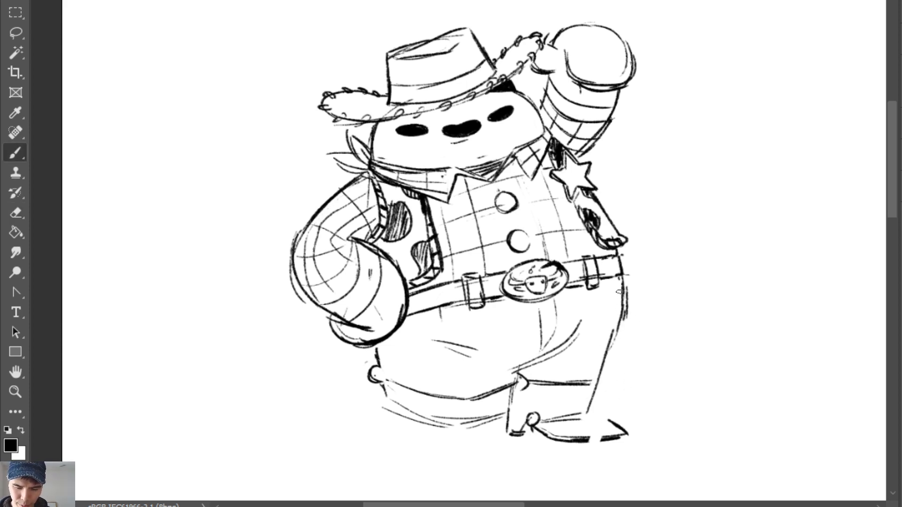
pyautogui.moveTo(620, 292); pyautogui.dragTo(613, 338)
pyautogui.moveTo(628, 270)
pyautogui.mouseDown()
pyautogui.moveTo(604, 366)
pyautogui.moveTo(600, 346)
pyautogui.moveTo(595, 386)
pyautogui.mouseUp()
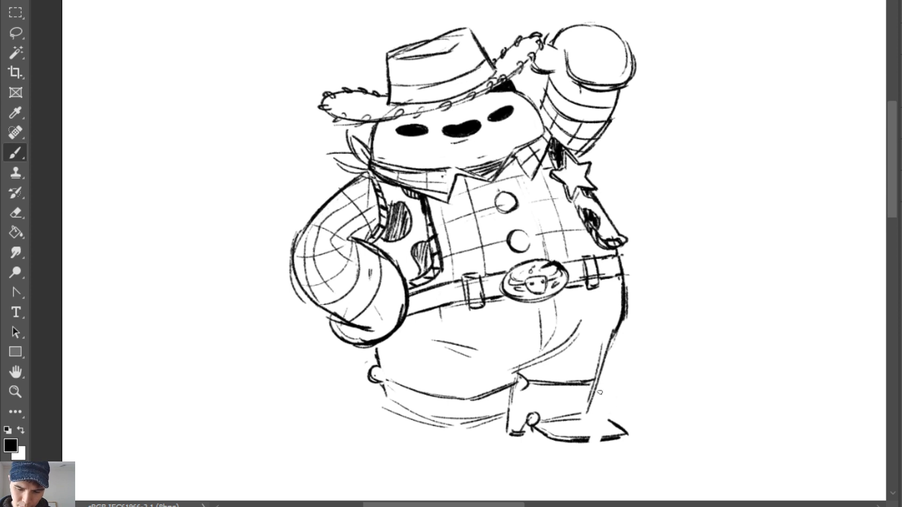
# Erase the boot, heel, spur and hem line of the leg on the raised-arm side
pyautogui.press('e')
pyautogui.moveTo(513, 430)
pyautogui.mouseDown()
pyautogui.moveTo(582, 411)
pyautogui.moveTo(560, 449)
pyautogui.moveTo(564, 458)
pyautogui.mouseUp()
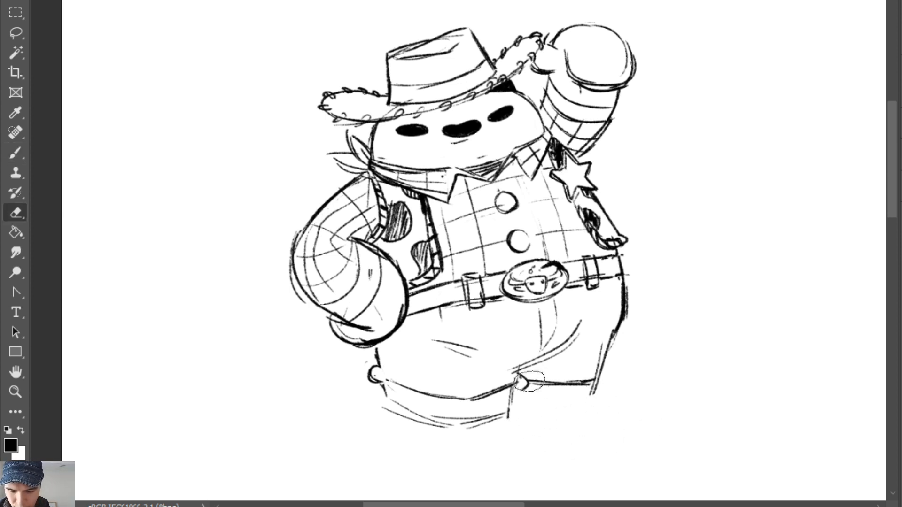
pyautogui.moveTo(530, 381); pyautogui.dragTo(555, 393)
pyautogui.press('b')
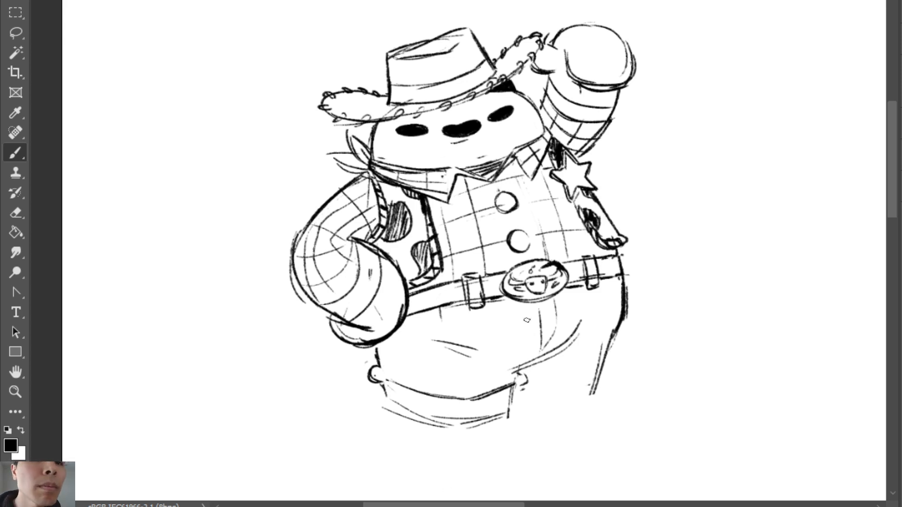
pyautogui.moveTo(395, 427); pyautogui.dragTo(416, 436)
pyautogui.moveTo(389, 431)
pyautogui.mouseDown()
pyautogui.moveTo(454, 449)
pyautogui.moveTo(501, 428)
pyautogui.mouseUp()
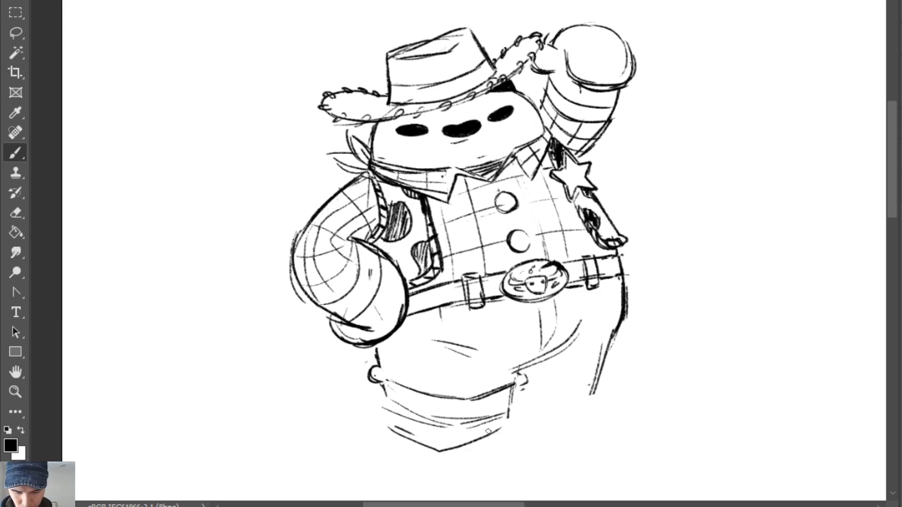
pyautogui.hotkey('ctrl', 'z')
pyautogui.hotkey('ctrl', 'z')
# Sketch the lower part of the boot on the lowered-arm side with a thick sole edge and a small oval spur at its outer side
pyautogui.moveTo(396, 427)
pyautogui.mouseDown()
pyautogui.moveTo(467, 444)
pyautogui.moveTo(441, 439)
pyautogui.moveTo(481, 440)
pyautogui.moveTo(507, 418)
pyautogui.moveTo(437, 429)
pyautogui.moveTo(472, 430)
pyautogui.mouseUp()
pyautogui.moveTo(386, 408)
pyautogui.mouseDown()
pyautogui.moveTo(403, 431)
pyautogui.moveTo(450, 446)
pyautogui.mouseUp()
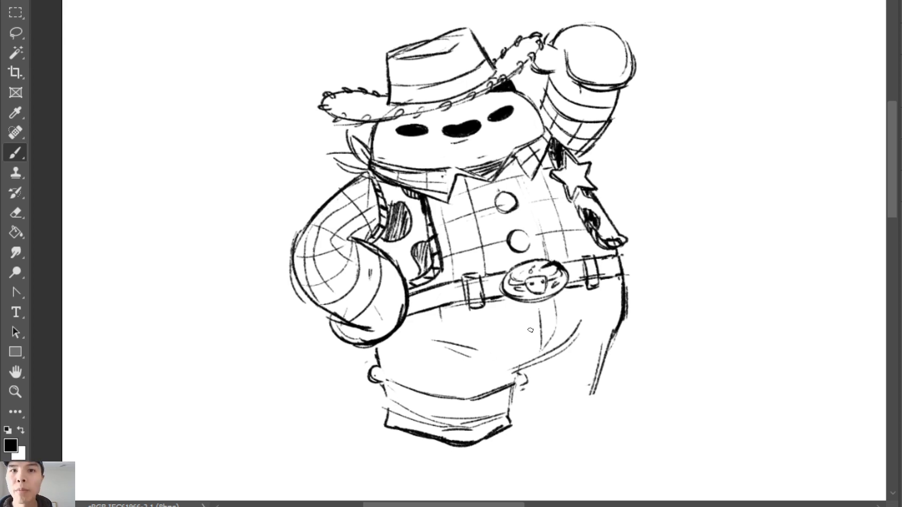
pyautogui.moveTo(378, 397)
pyautogui.mouseDown()
pyautogui.moveTo(375, 416)
pyautogui.moveTo(381, 410)
pyautogui.moveTo(392, 421)
pyautogui.mouseUp()
pyautogui.hotkey('ctrl', 'z')
pyautogui.press('e')
pyautogui.press('b')
pyautogui.moveTo(392, 426); pyautogui.dragTo(409, 430)
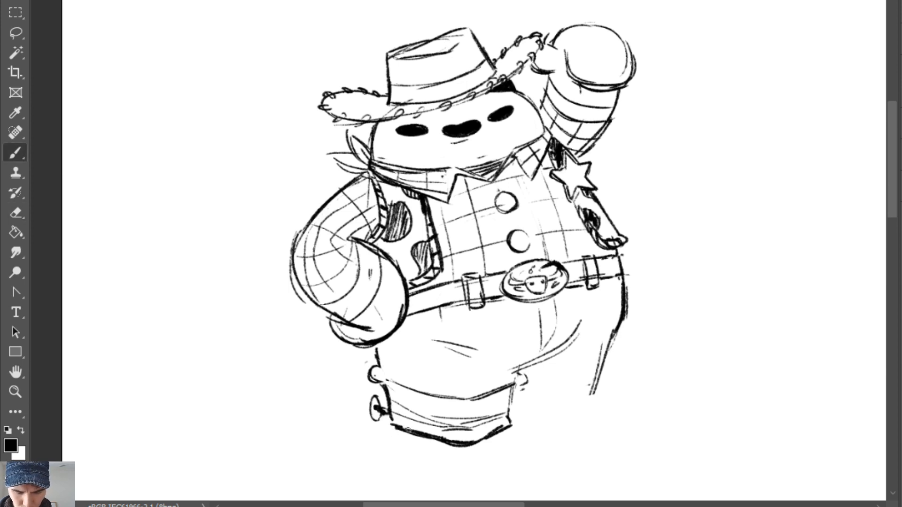
# Erase the thick sole of the lowered-arm side's boot and redraw it as a thinner, rounded toe line
pyautogui.press('e')
pyautogui.moveTo(471, 438); pyautogui.dragTo(496, 431)
pyautogui.moveTo(409, 429)
pyautogui.mouseDown()
pyautogui.moveTo(469, 442)
pyautogui.moveTo(465, 449)
pyautogui.mouseUp()
pyautogui.press('b')
pyautogui.moveTo(430, 441)
pyautogui.mouseDown()
pyautogui.moveTo(488, 442)
pyautogui.moveTo(538, 423)
pyautogui.moveTo(589, 426)
pyautogui.mouseUp()
# Sketch the raised-arm side's boot with a low pointed toe and thick sole, and draw the trouser cuff above it
pyautogui.moveTo(540, 408)
pyautogui.mouseDown()
pyautogui.moveTo(595, 396)
pyautogui.moveTo(614, 420)
pyautogui.mouseUp()
pyautogui.moveTo(553, 425); pyautogui.dragTo(617, 412)
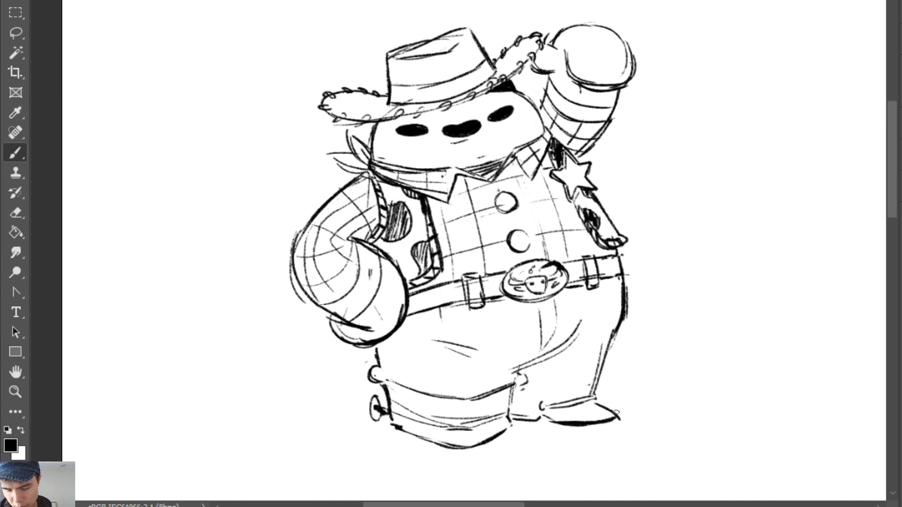
pyautogui.moveTo(527, 377); pyautogui.dragTo(596, 380)
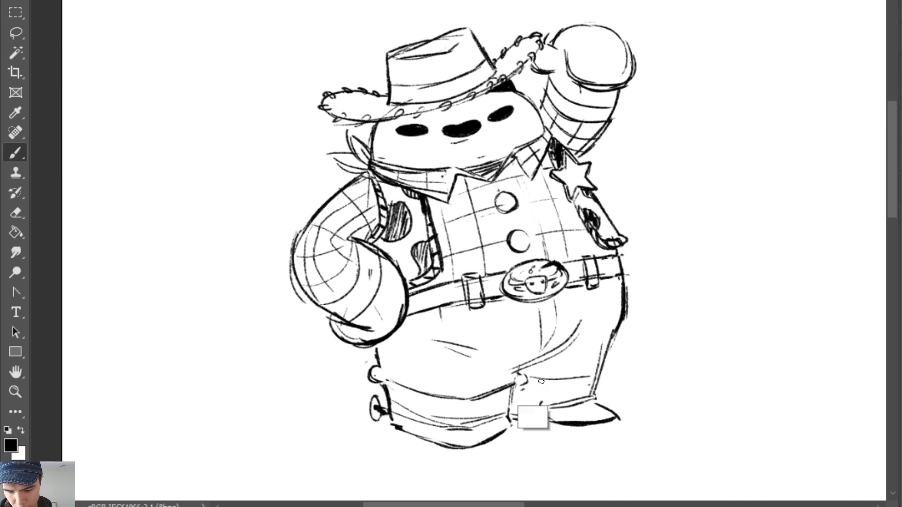
pyautogui.moveTo(607, 375); pyautogui.dragTo(596, 396)
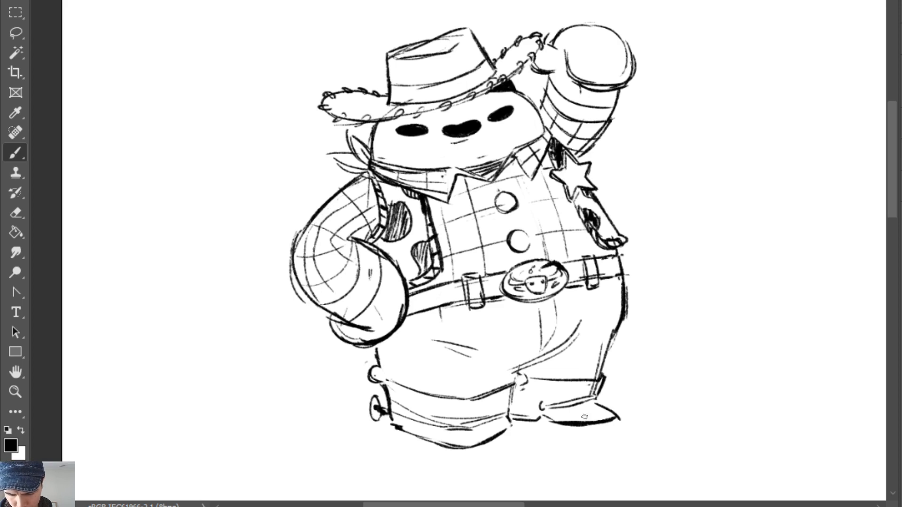
# Darken the inner edge of the lowered-arm side's trouser leg and reshape the small bulge at the cuff's inner corner
pyautogui.moveTo(513, 389)
pyautogui.mouseDown()
pyautogui.moveTo(509, 419)
pyautogui.moveTo(522, 376)
pyautogui.moveTo(523, 392)
pyautogui.moveTo(526, 382)
pyautogui.moveTo(515, 393)
pyautogui.moveTo(518, 369)
pyautogui.moveTo(513, 397)
pyautogui.mouseUp()
pyautogui.press('e')
pyautogui.press('b')
pyautogui.press('e')
pyautogui.press('b')
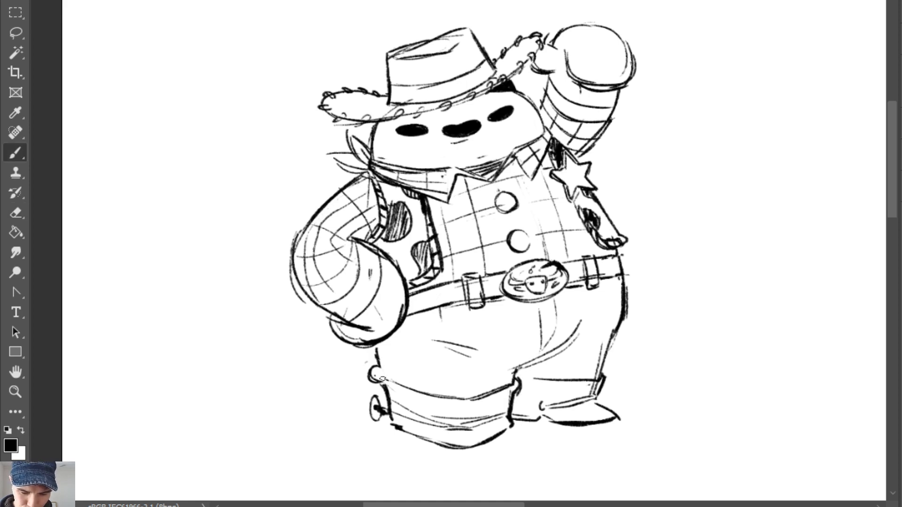
# Replace the round bulge at the cuff's outer corner with a small fold and redraw the outer leg line up to the hand
pyautogui.press('e')
pyautogui.moveTo(367, 369); pyautogui.dragTo(387, 393)
pyautogui.press('b')
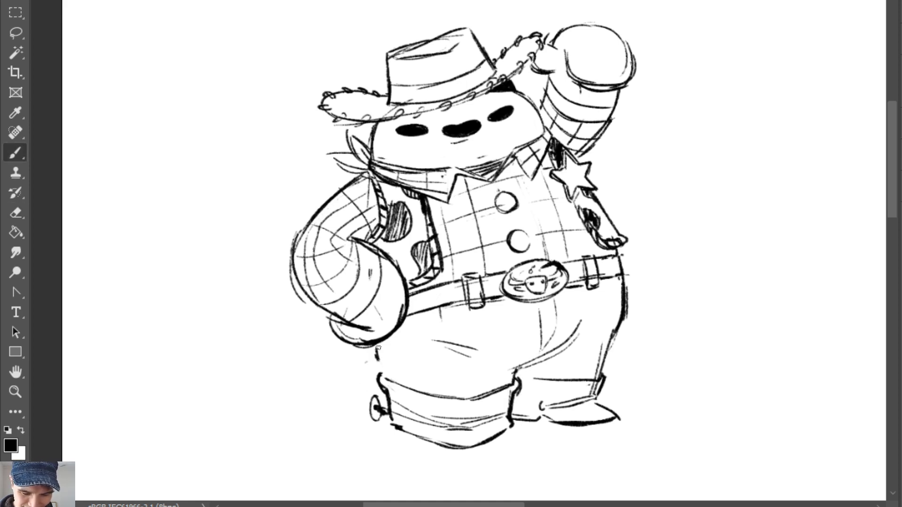
pyautogui.moveTo(378, 349); pyautogui.dragTo(380, 382)
pyautogui.hotkey('ctrl', 'z')
pyautogui.hotkey('ctrl', 'z')
pyautogui.moveTo(375, 346); pyautogui.dragTo(385, 380)
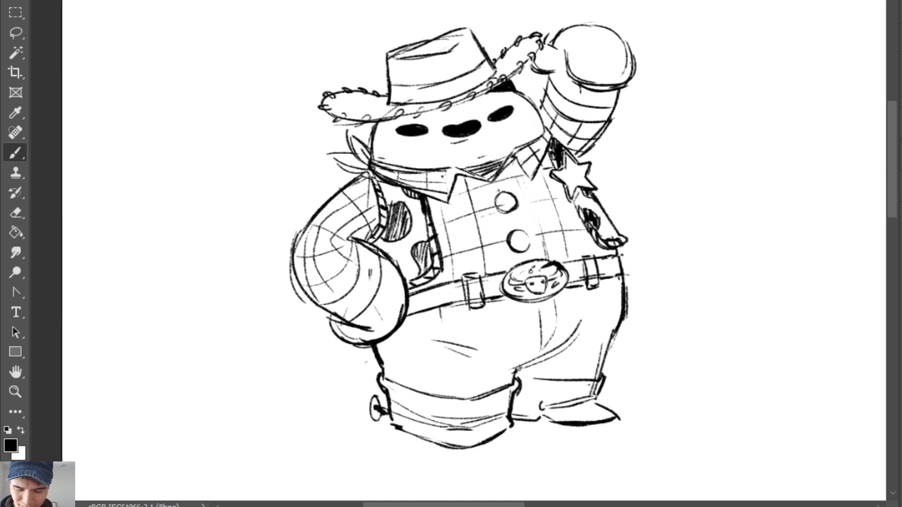
# Clean up the crease between the legs and the stray lines along the raised-arm side's hip, leaving single contours
pyautogui.press('e')
pyautogui.moveTo(518, 369)
pyautogui.mouseDown()
pyautogui.moveTo(564, 342)
pyautogui.moveTo(520, 368)
pyautogui.mouseUp()
pyautogui.moveTo(521, 368)
pyautogui.mouseDown()
pyautogui.moveTo(573, 337)
pyautogui.moveTo(599, 372)
pyautogui.mouseUp()
pyautogui.press('b')
pyautogui.press('e')
pyautogui.moveTo(635, 285)
pyautogui.mouseDown()
pyautogui.moveTo(611, 338)
pyautogui.moveTo(623, 261)
pyautogui.mouseUp()
pyautogui.press('b')
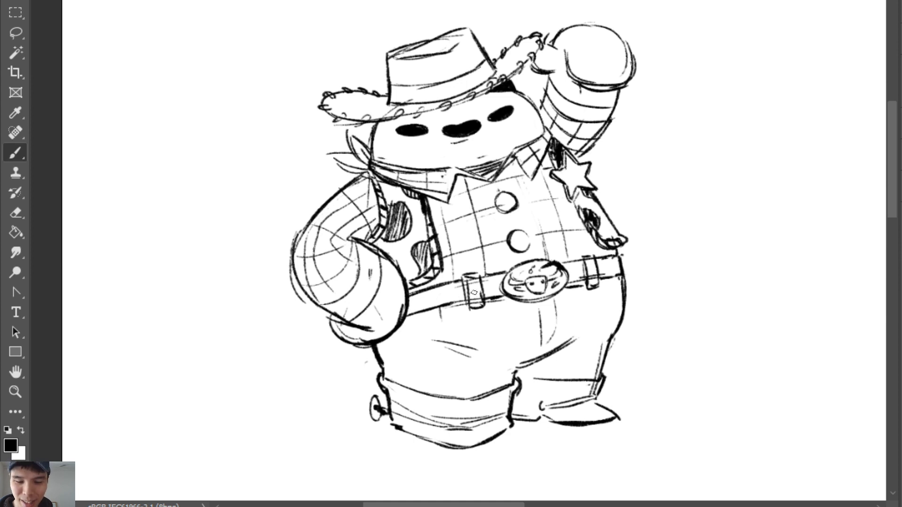
# Replace the solid fly lines below the belt buckle with dashed stitch lines meeting in a point
pyautogui.press('e')
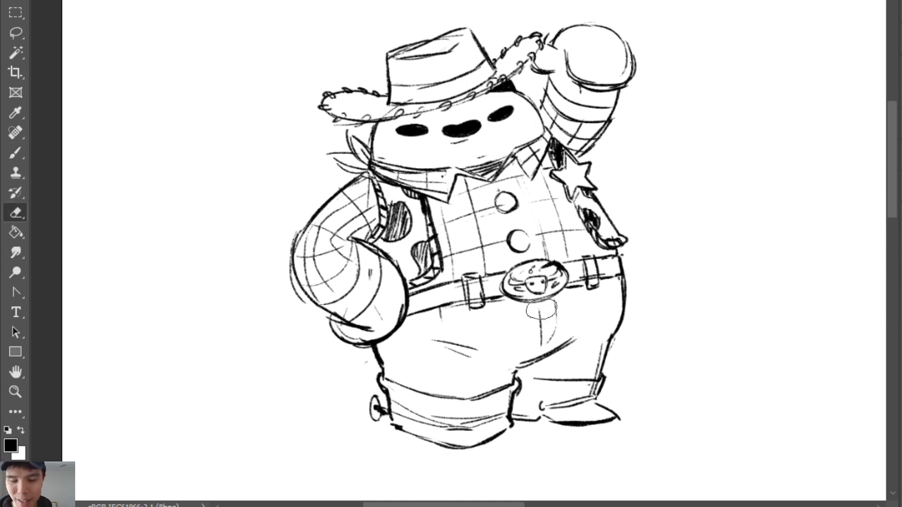
pyautogui.press('b')
pyautogui.moveTo(548, 310)
pyautogui.mouseDown()
pyautogui.moveTo(539, 346)
pyautogui.moveTo(557, 312)
pyautogui.mouseUp()
pyautogui.press('e')
pyautogui.press('b')
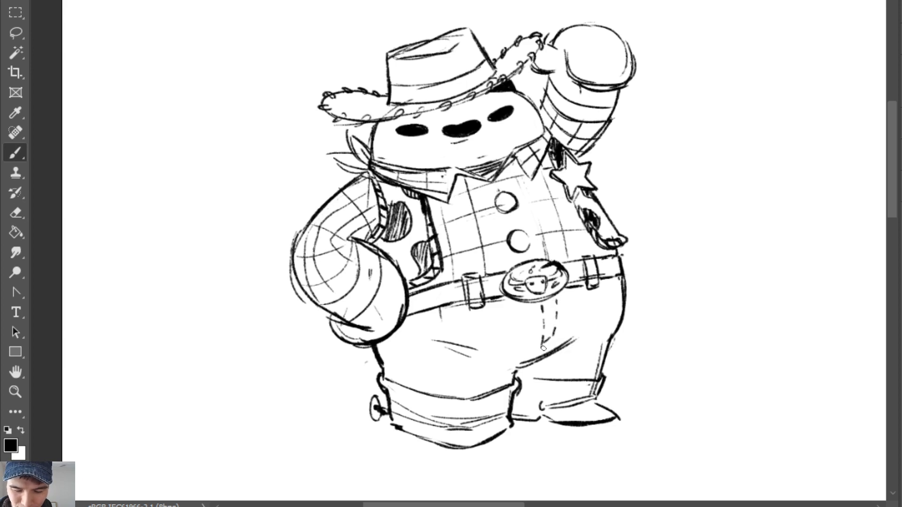
# Trim the outer end of the crease between the legs and thicken its line
pyautogui.press('e')
pyautogui.moveTo(576, 338)
pyautogui.mouseDown()
pyautogui.moveTo(526, 362)
pyautogui.moveTo(572, 345)
pyautogui.mouseUp()
pyautogui.press('b')
pyautogui.moveTo(520, 366)
pyautogui.mouseDown()
pyautogui.moveTo(567, 347)
pyautogui.moveTo(520, 366)
pyautogui.mouseUp()
# Draw curved pocket openings on both hips of the trousers, the larger one beside the lowered hand
pyautogui.moveTo(605, 282); pyautogui.dragTo(625, 313)
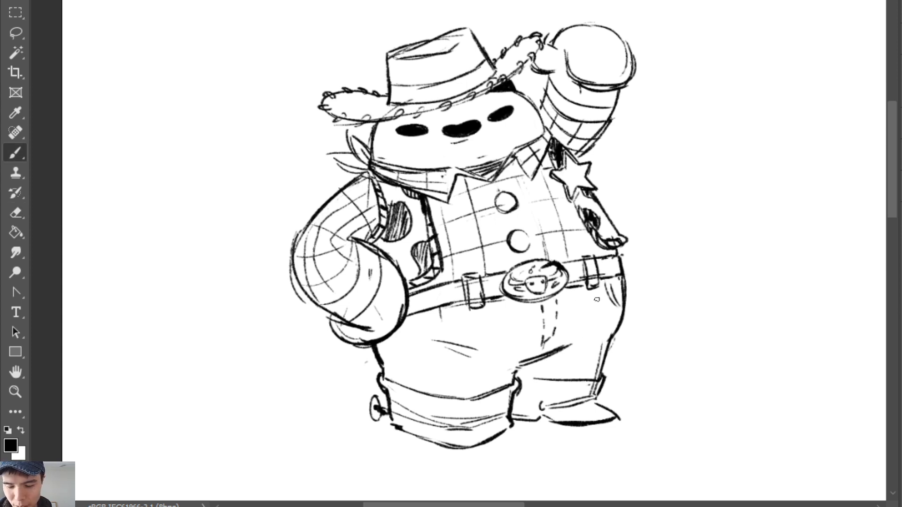
pyautogui.moveTo(426, 315)
pyautogui.mouseDown()
pyautogui.moveTo(379, 351)
pyautogui.moveTo(393, 346)
pyautogui.mouseUp()
pyautogui.moveTo(425, 313); pyautogui.dragTo(378, 349)
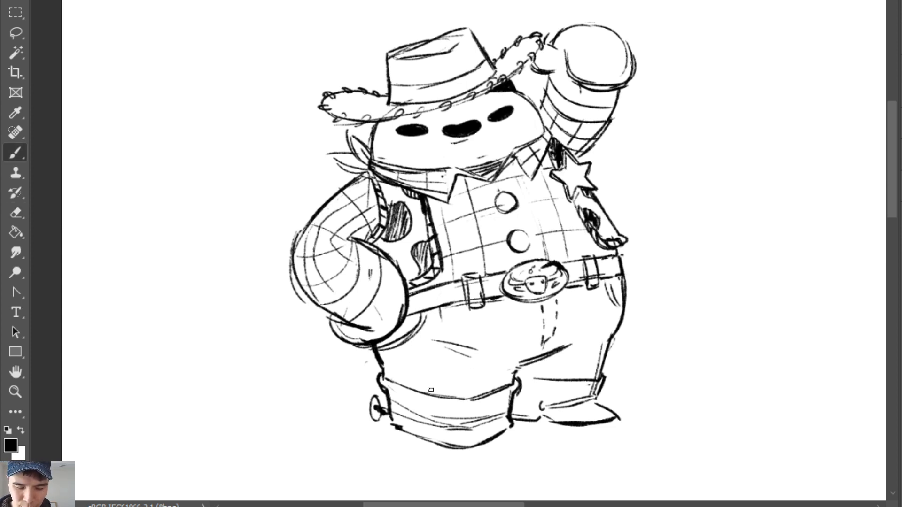
# Reinforce the belt's lower edge on both sides of the buckle and add short stitch dashes above the trouser hems
pyautogui.moveTo(608, 285)
pyautogui.mouseDown()
pyautogui.moveTo(617, 302)
pyautogui.moveTo(585, 285)
pyautogui.moveTo(625, 281)
pyautogui.mouseUp()
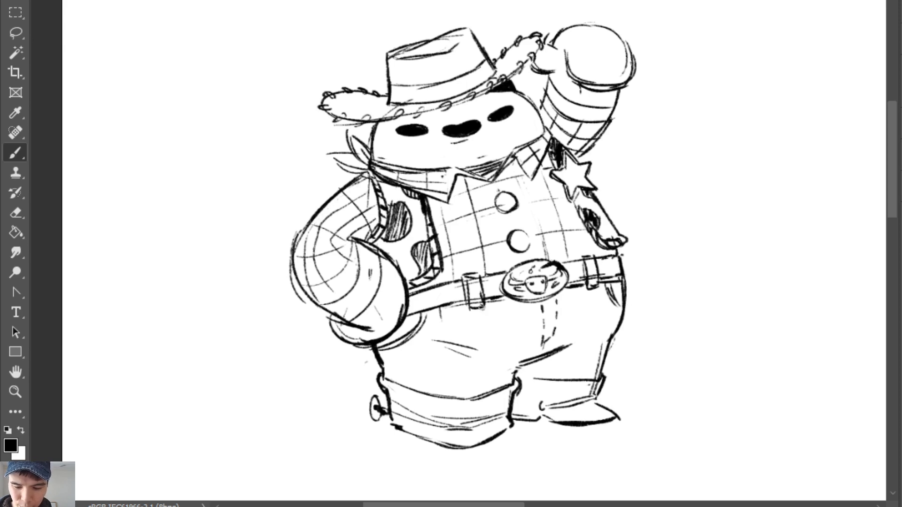
pyautogui.moveTo(507, 299); pyautogui.dragTo(489, 301)
pyautogui.moveTo(407, 320); pyautogui.dragTo(474, 305)
pyautogui.hotkey('ctrl', 'z')
pyautogui.hotkey('ctrl', 'z')
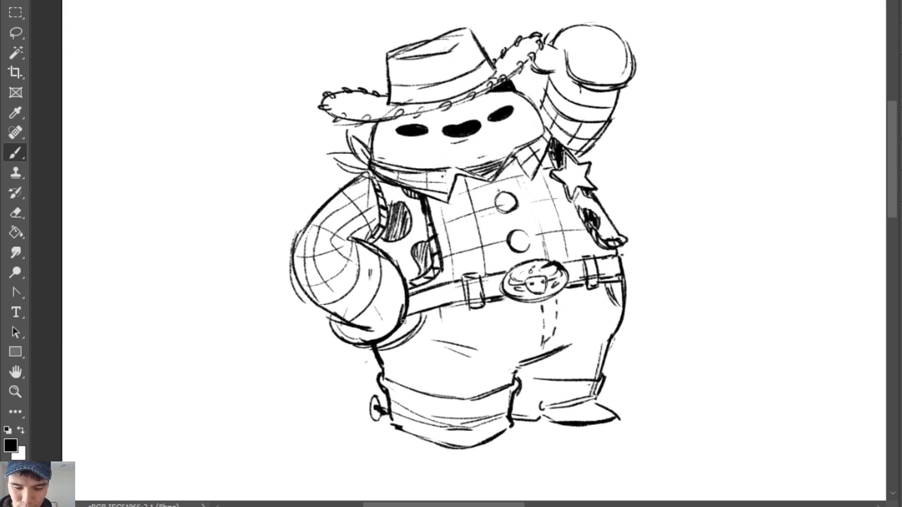
pyautogui.moveTo(407, 320); pyautogui.dragTo(471, 302)
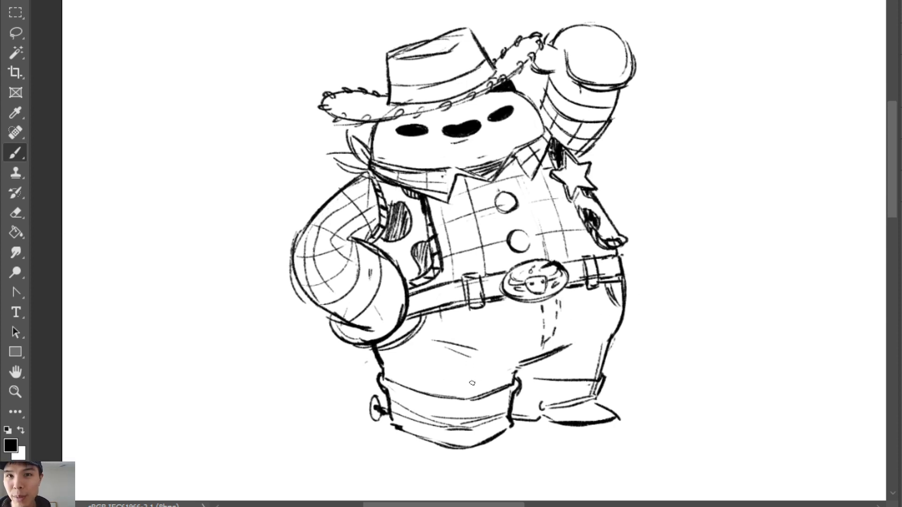
pyautogui.moveTo(452, 390); pyautogui.dragTo(464, 389)
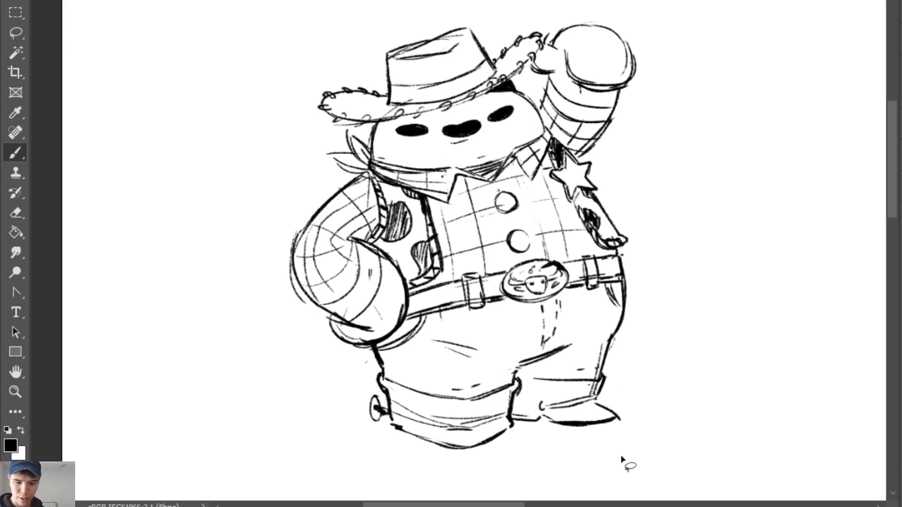
# Lasso the legs and boots below the belt, scale them down slightly, apply the transform and deselect
pyautogui.press('l')
pyautogui.moveTo(588, 457)
pyautogui.mouseDown()
pyautogui.moveTo(662, 369)
pyautogui.moveTo(620, 281)
pyautogui.moveTo(583, 315)
pyautogui.moveTo(557, 302)
pyautogui.moveTo(371, 348)
pyautogui.moveTo(381, 470)
pyautogui.moveTo(587, 458)
pyautogui.mouseUp()
pyautogui.hotkey('ctrl', 't')
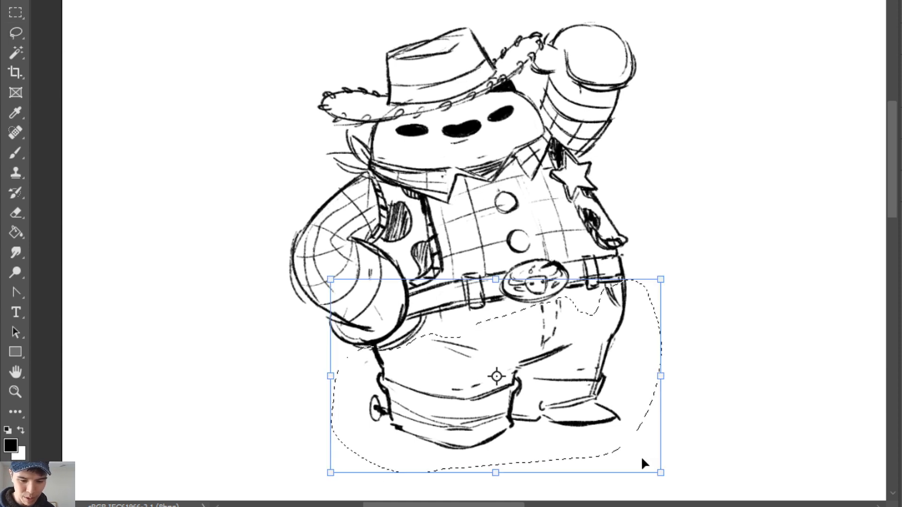
pyautogui.moveTo(662, 468)
pyautogui.mouseDown()
pyautogui.moveTo(640, 430)
pyautogui.moveTo(642, 460)
pyautogui.mouseUp()
pyautogui.press('Return')
pyautogui.hotkey('ctrl', 'd')
# Clean up the hip contour and pocket on the raised-arm side and trim the belt's end to fit the narrower trousers
pyautogui.press('e')
pyautogui.moveTo(605, 286)
pyautogui.mouseDown()
pyautogui.moveTo(610, 314)
pyautogui.moveTo(595, 331)
pyautogui.moveTo(612, 305)
pyautogui.mouseUp()
pyautogui.press('b')
pyautogui.press('e')
pyautogui.press('b')
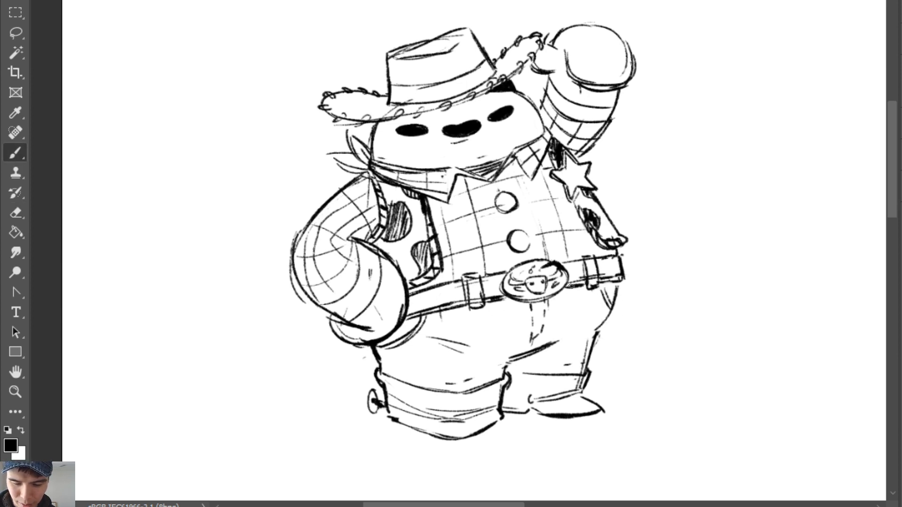
pyautogui.press('e')
pyautogui.moveTo(624, 258); pyautogui.dragTo(619, 278)
pyautogui.press('b')
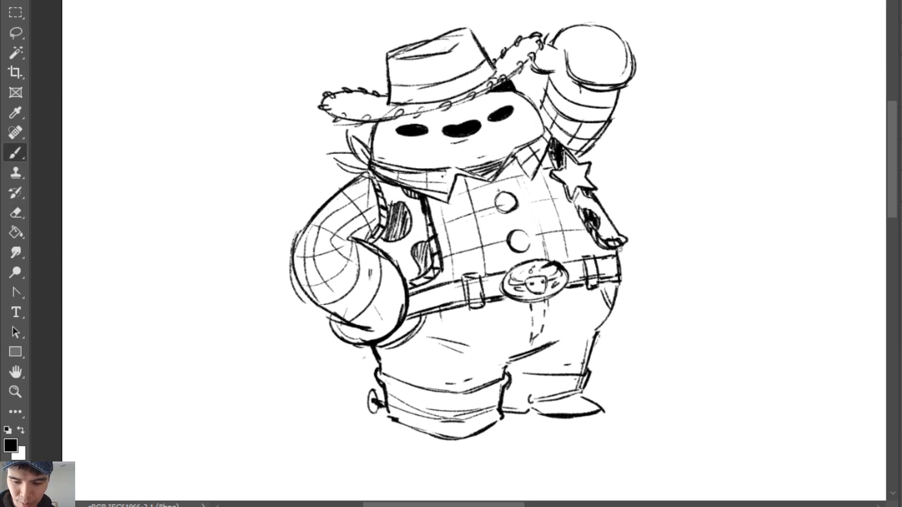
# Redraw the raised arm's outer contour as a wider, rounded elbow curve from the cuff down to the star
pyautogui.moveTo(578, 161)
pyautogui.mouseDown()
pyautogui.moveTo(613, 111)
pyautogui.moveTo(593, 145)
pyautogui.mouseUp()
pyautogui.hotkey('ctrl', 'z')
pyautogui.hotkey('ctrl', 'z')
pyautogui.moveTo(615, 116)
pyautogui.mouseDown()
pyautogui.moveTo(589, 149)
pyautogui.moveTo(620, 94)
pyautogui.mouseUp()
pyautogui.press('e')
pyautogui.press('b')
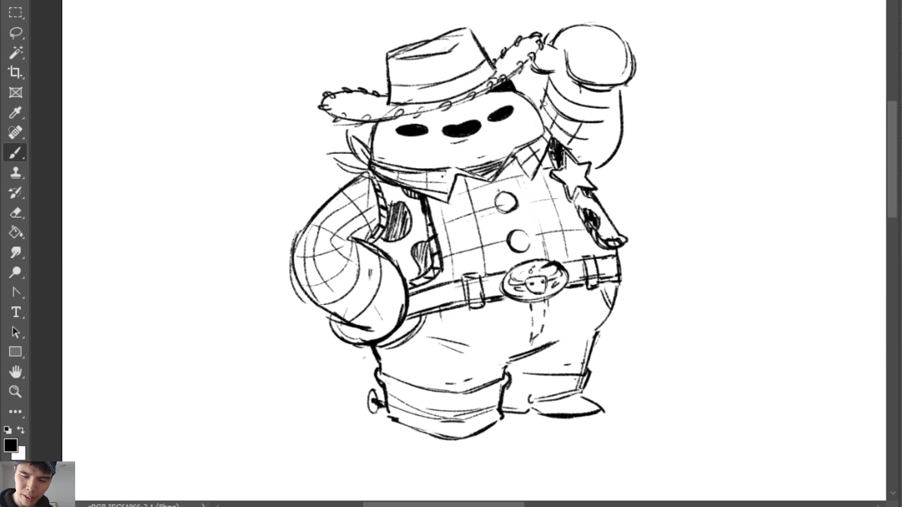
# Erase the old lines in the raised sleeve and redraw its inner edge and the curved stripes across the forearm
pyautogui.press('e')
pyautogui.moveTo(543, 104)
pyautogui.mouseDown()
pyautogui.moveTo(561, 88)
pyautogui.moveTo(562, 111)
pyautogui.moveTo(568, 96)
pyautogui.moveTo(598, 100)
pyautogui.moveTo(559, 92)
pyautogui.moveTo(613, 107)
pyautogui.mouseUp()
pyautogui.press('b')
pyautogui.press('e')
pyautogui.press('b')
pyautogui.moveTo(556, 86)
pyautogui.mouseDown()
pyautogui.moveTo(612, 101)
pyautogui.moveTo(554, 78)
pyautogui.moveTo(552, 111)
pyautogui.moveTo(565, 108)
pyautogui.moveTo(554, 102)
pyautogui.moveTo(628, 120)
pyautogui.mouseUp()
# Sketch the crossing plaid lines on the raised sleeve near the elbow, undoing the unwanted strokes
pyautogui.moveTo(555, 108)
pyautogui.mouseDown()
pyautogui.moveTo(625, 124)
pyautogui.moveTo(607, 125)
pyautogui.moveTo(583, 160)
pyautogui.mouseUp()
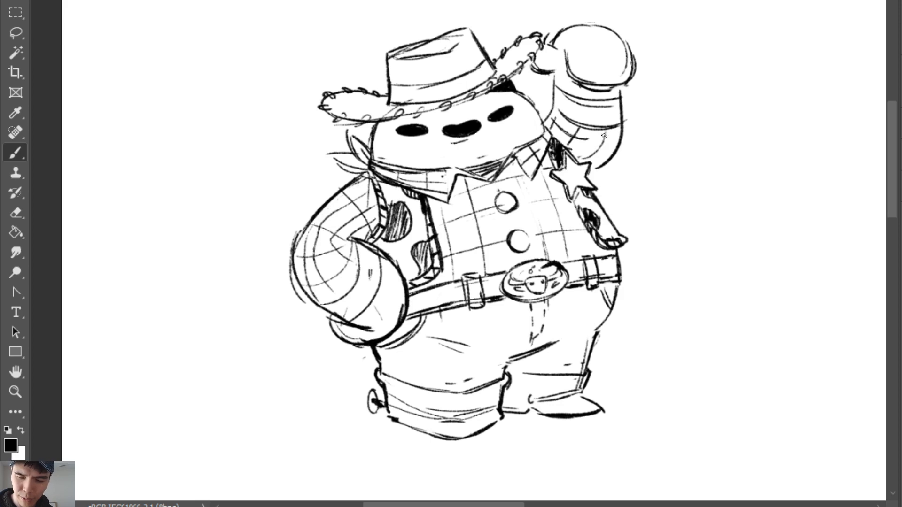
pyautogui.hotkey('ctrl', 'z')
pyautogui.press('e')
pyautogui.press('b')
pyautogui.moveTo(565, 128)
pyautogui.mouseDown()
pyautogui.moveTo(586, 141)
pyautogui.moveTo(607, 137)
pyautogui.moveTo(560, 130)
pyautogui.moveTo(603, 144)
pyautogui.moveTo(622, 140)
pyautogui.moveTo(579, 147)
pyautogui.moveTo(607, 129)
pyautogui.moveTo(584, 160)
pyautogui.mouseUp()
pyautogui.hotkey('ctrl', 'z')
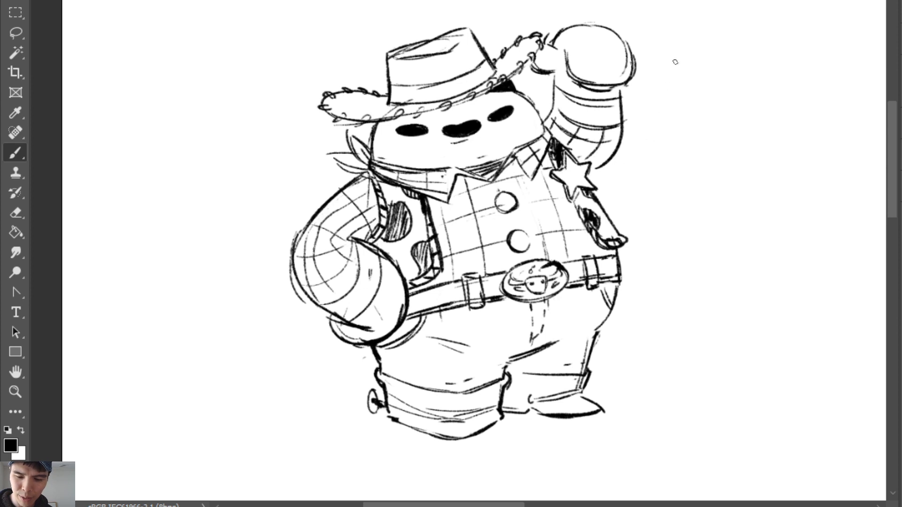
# Redraw the raised hand with a larger, rounder outline and extend the forearm's outer edge up to it
pyautogui.moveTo(626, 88); pyautogui.dragTo(624, 125)
pyautogui.moveTo(629, 38)
pyautogui.mouseDown()
pyautogui.moveTo(638, 68)
pyautogui.moveTo(580, 44)
pyautogui.moveTo(615, 41)
pyautogui.moveTo(626, 61)
pyautogui.moveTo(613, 35)
pyautogui.moveTo(557, 42)
pyautogui.moveTo(574, 29)
pyautogui.moveTo(635, 28)
pyautogui.moveTo(607, 19)
pyautogui.moveTo(643, 55)
pyautogui.moveTo(620, 26)
pyautogui.moveTo(642, 79)
pyautogui.mouseUp()
pyautogui.press('e')
pyautogui.press('b')
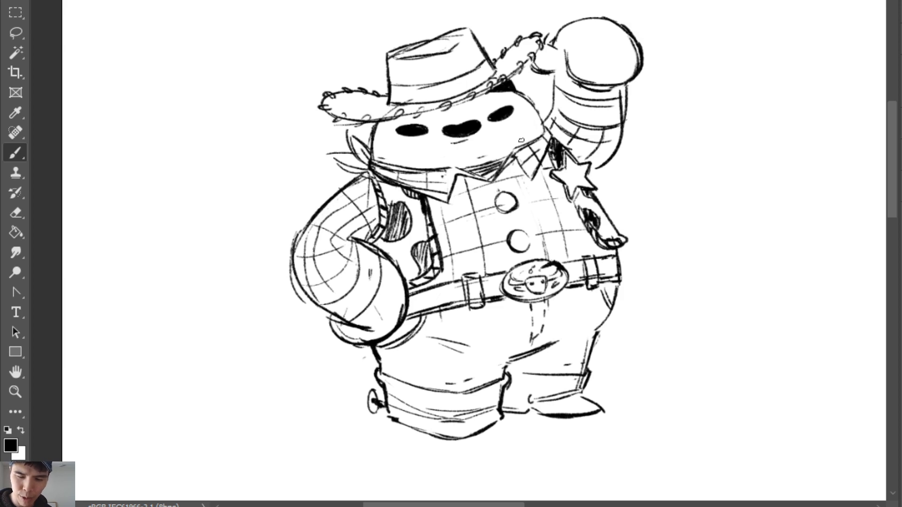
# Rework the dark shape under the hat brim beside the raised arm with a curved outline
pyautogui.moveTo(516, 94)
pyautogui.mouseDown()
pyautogui.moveTo(539, 114)
pyautogui.moveTo(489, 93)
pyautogui.moveTo(513, 93)
pyautogui.moveTo(512, 78)
pyautogui.moveTo(516, 95)
pyautogui.mouseUp()
pyautogui.press('e')
pyautogui.press('b')
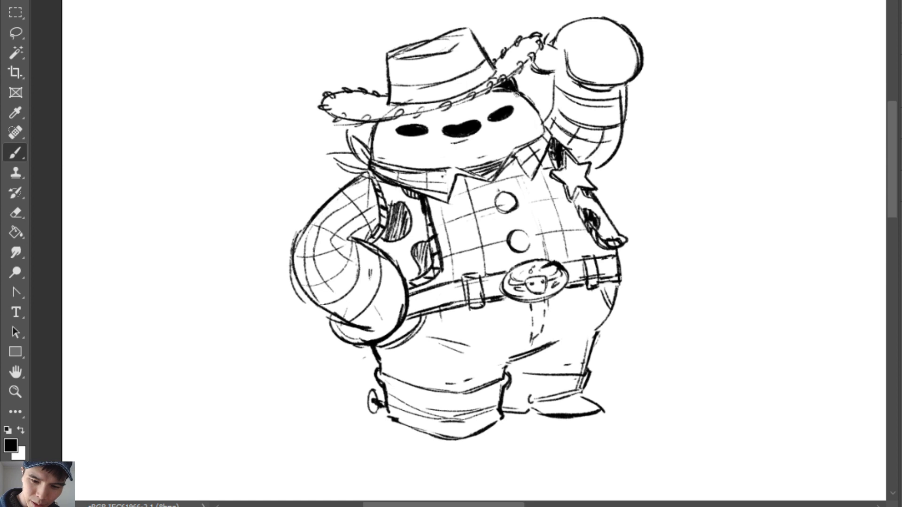
# Erase the old stitches along the front of the hat brim and redraw its lower edge as a cleaner curve
pyautogui.moveTo(380, 123)
pyautogui.mouseDown()
pyautogui.moveTo(446, 109)
pyautogui.moveTo(378, 121)
pyautogui.moveTo(397, 129)
pyautogui.moveTo(467, 98)
pyautogui.mouseUp()
pyautogui.press('e')
pyautogui.press('b')
pyautogui.press('e')
pyautogui.press('b')
# Add small loop stitches along the hat brim's lower edge, from the front around to its lowered-arm end
pyautogui.moveTo(418, 119); pyautogui.dragTo(500, 85)
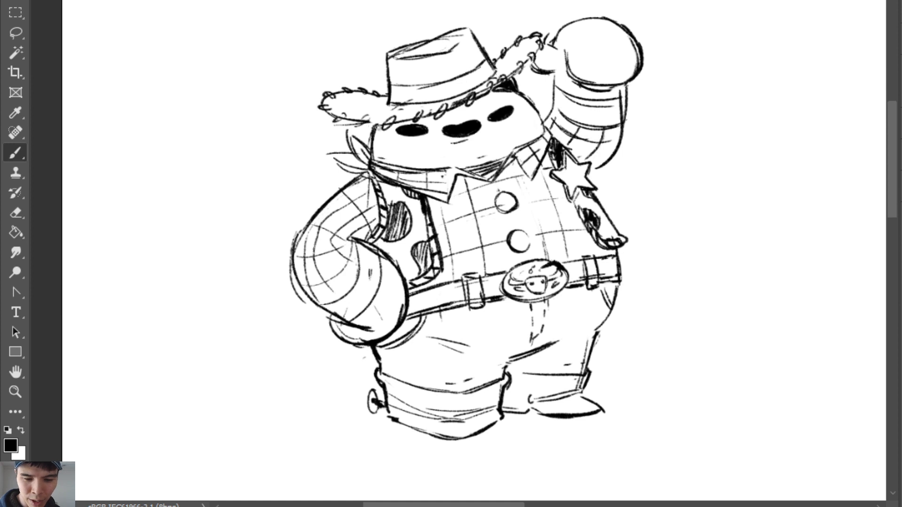
pyautogui.moveTo(364, 122)
pyautogui.mouseDown()
pyautogui.moveTo(386, 124)
pyautogui.moveTo(340, 119)
pyautogui.mouseUp()
pyautogui.moveTo(335, 120)
pyautogui.mouseDown()
pyautogui.moveTo(322, 111)
pyautogui.moveTo(399, 110)
pyautogui.mouseUp()
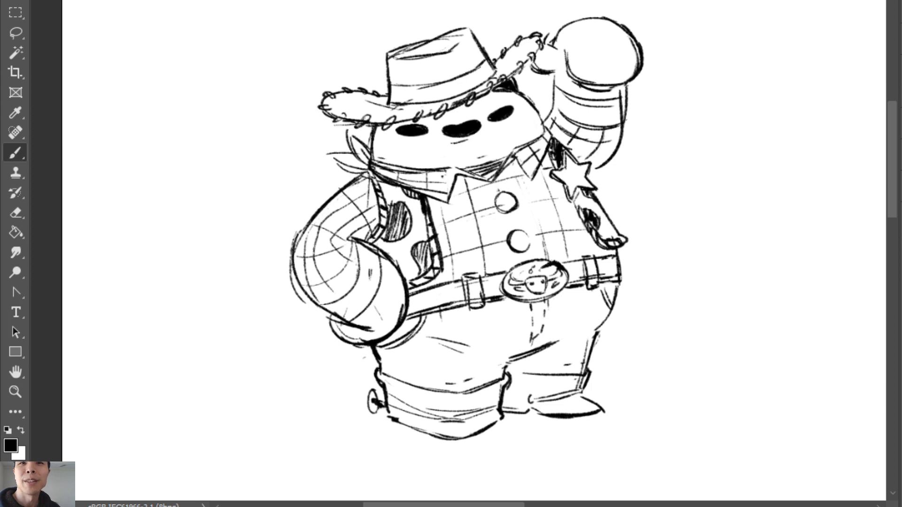
# Thicken the raised arm's outer elbow contour and its inner forearm line beside the head
pyautogui.moveTo(628, 110); pyautogui.dragTo(593, 180)
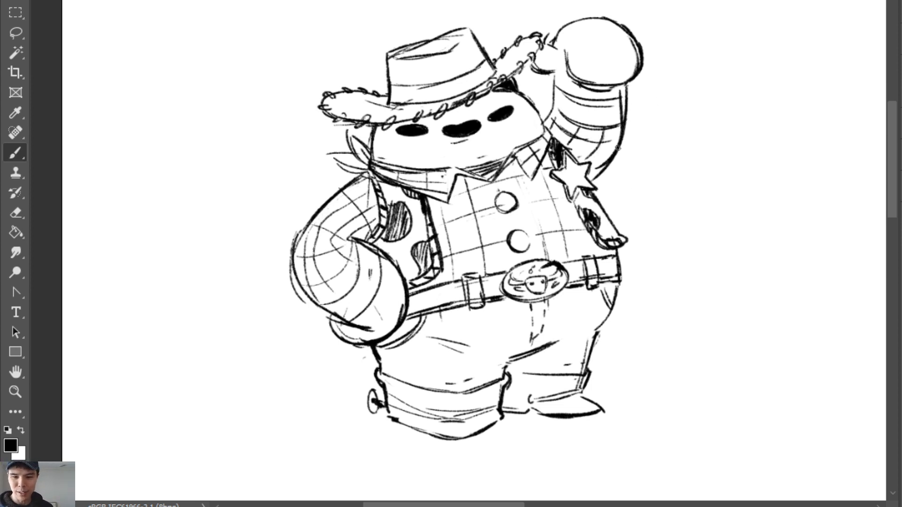
pyautogui.moveTo(550, 73); pyautogui.dragTo(536, 124)
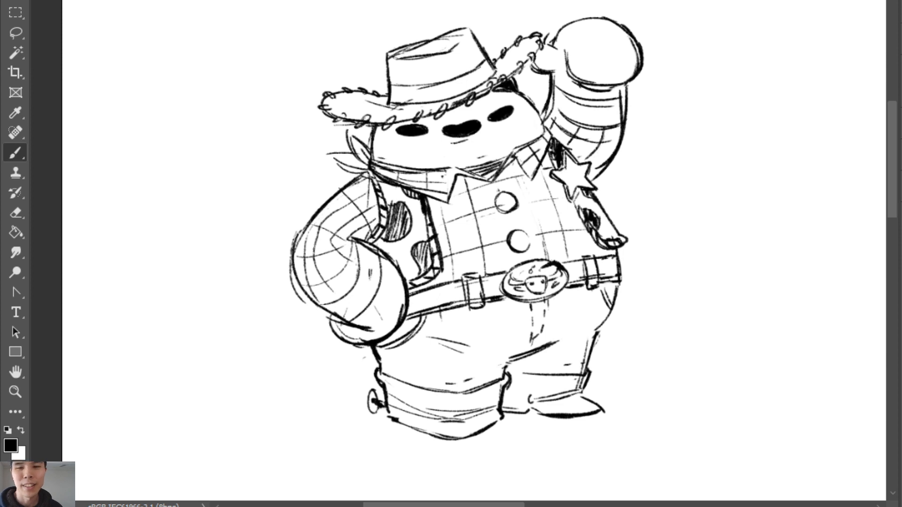
pyautogui.press('z')
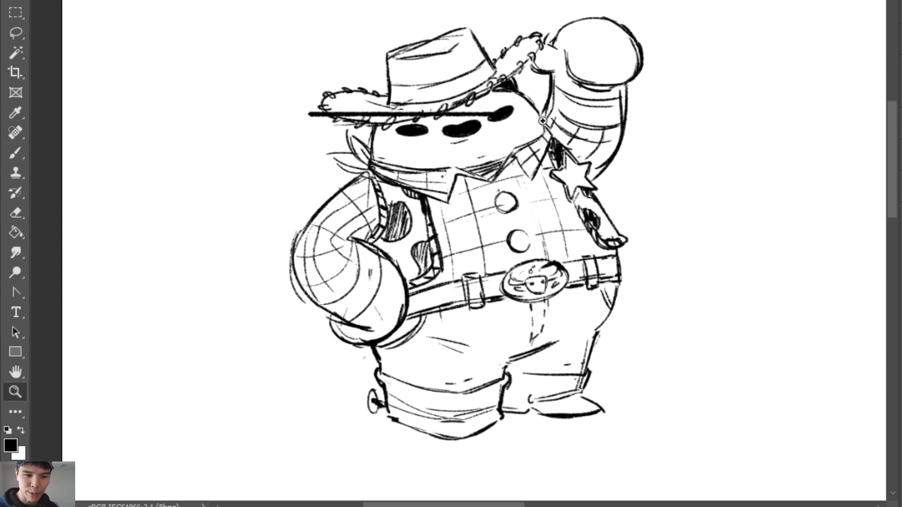
# Move the cowboy drawing sideways across the canvas to free blank space for a second figure
pyautogui.moveTo(509, 116); pyautogui.dragTo(342, 113)
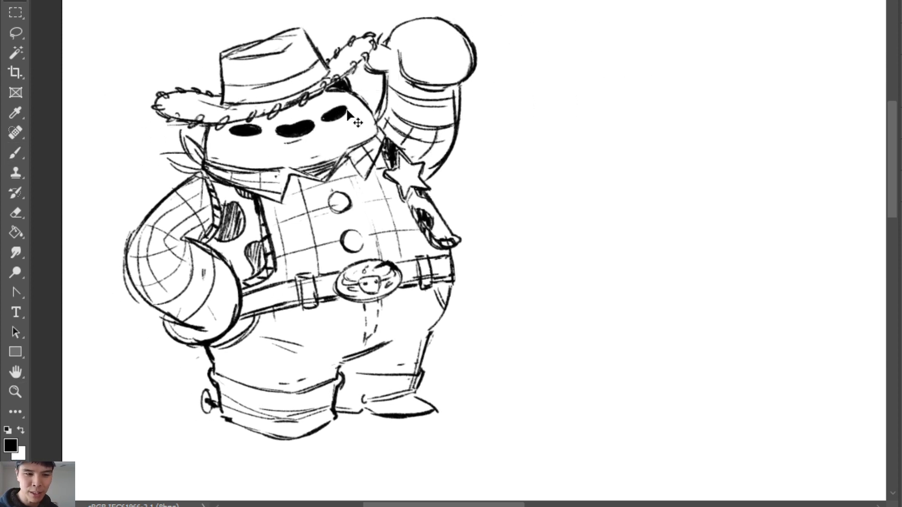
pyautogui.press('b')
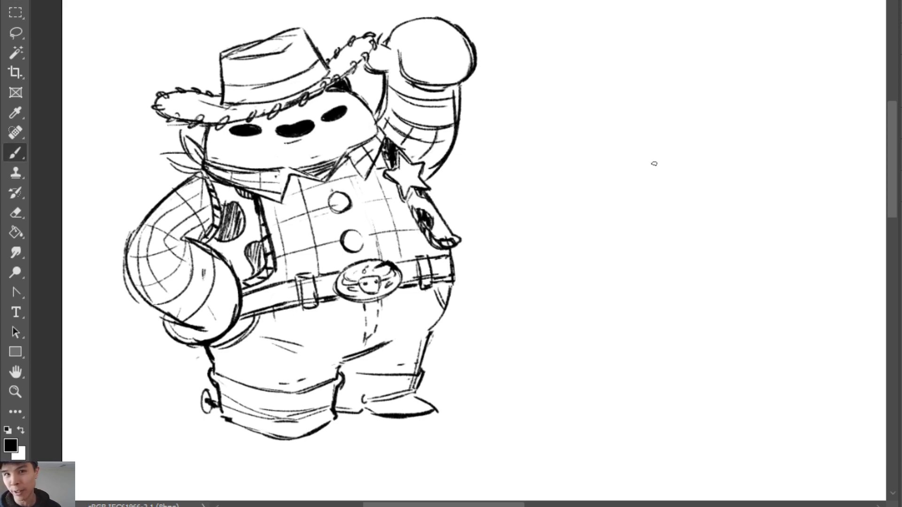
pyautogui.moveTo(737, 123)
pyautogui.mouseDown()
pyautogui.moveTo(590, 207)
pyautogui.moveTo(761, 133)
pyautogui.mouseUp()
pyautogui.hotkey('ctrl', 'z')
pyautogui.moveTo(747, 99); pyautogui.dragTo(587, 146)
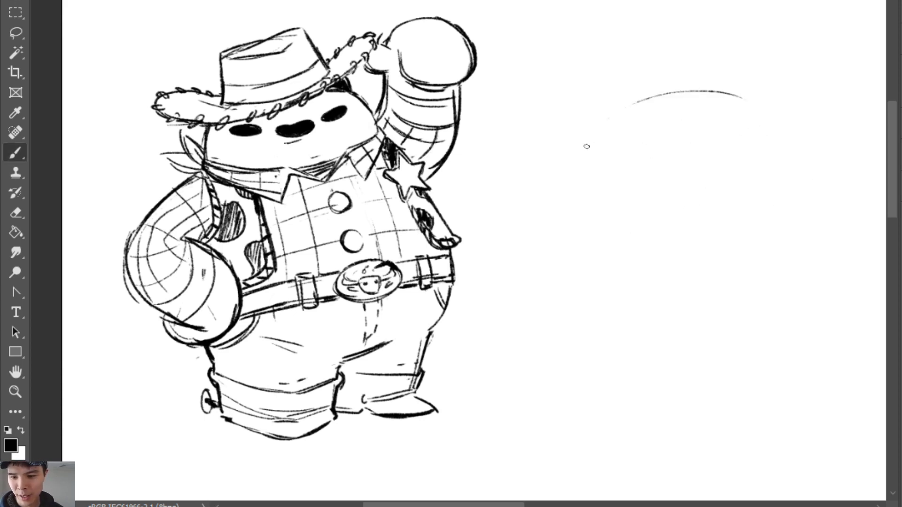
pyautogui.moveTo(617, 115); pyautogui.dragTo(611, 220)
pyautogui.moveTo(745, 100)
pyautogui.mouseDown()
pyautogui.moveTo(790, 128)
pyautogui.moveTo(780, 146)
pyautogui.moveTo(771, 125)
pyautogui.moveTo(794, 166)
pyautogui.mouseUp()
pyautogui.hotkey('ctrl', 'z')
pyautogui.hotkey('ctrl', 'z')
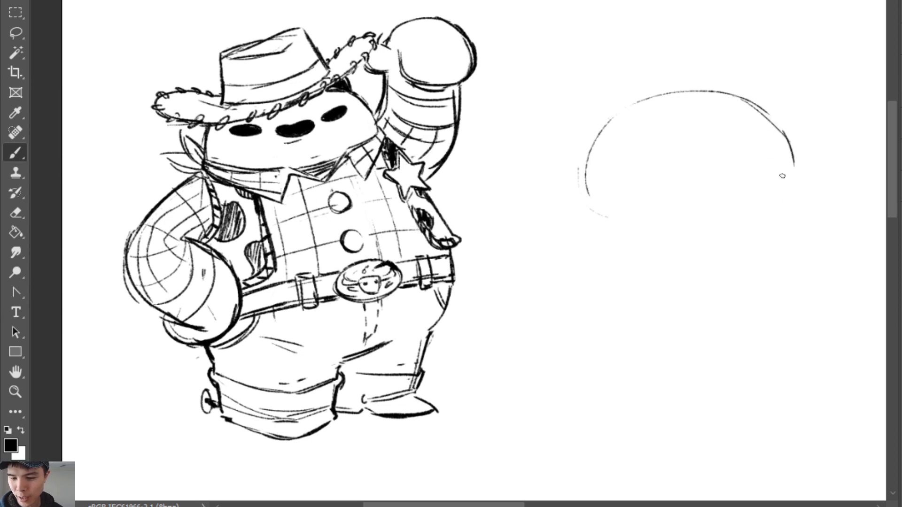
pyautogui.hotkey('ctrl', 'z')
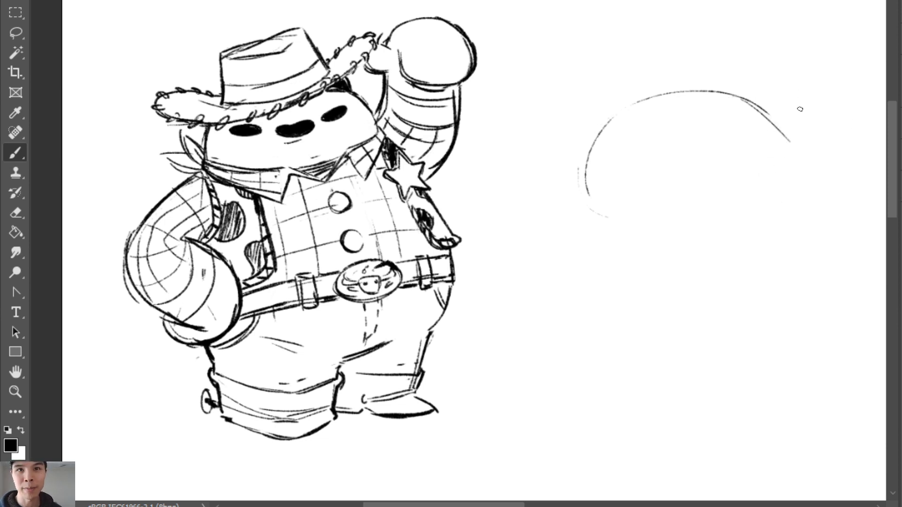
pyautogui.press('e')
pyautogui.moveTo(598, 137)
pyautogui.mouseDown()
pyautogui.moveTo(687, 97)
pyautogui.moveTo(651, 108)
pyautogui.moveTo(782, 107)
pyautogui.moveTo(777, 133)
pyautogui.mouseUp()
pyautogui.press('b')
pyautogui.press('e')
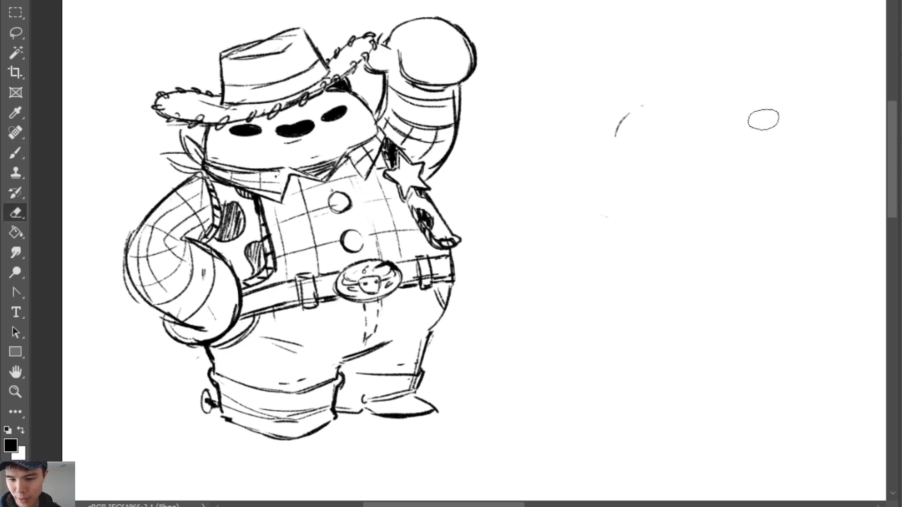
# Sketch a second figure's domed head beside the cowboy, with a wide arched top and short curved sides
pyautogui.moveTo(649, 109)
pyautogui.mouseDown()
pyautogui.moveTo(725, 95)
pyautogui.moveTo(766, 101)
pyautogui.mouseUp()
pyautogui.press('b')
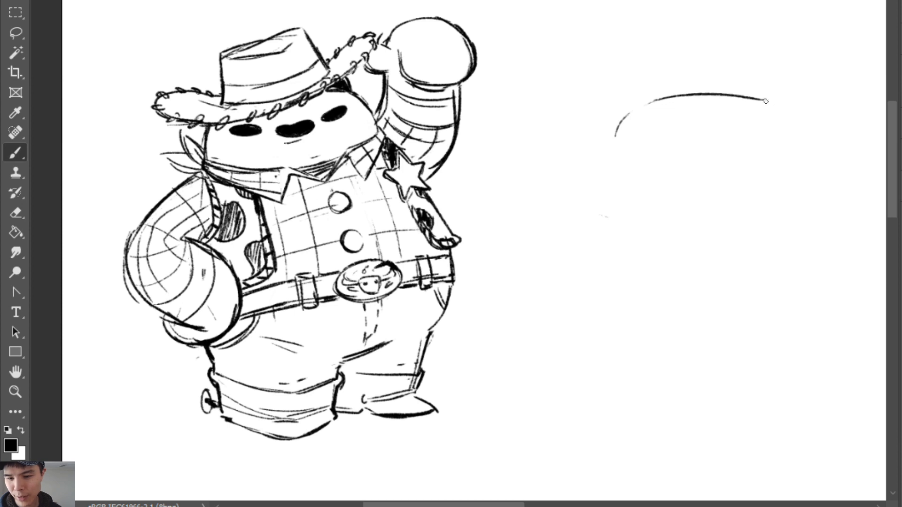
pyautogui.moveTo(676, 98)
pyautogui.mouseDown()
pyautogui.moveTo(788, 116)
pyautogui.moveTo(777, 107)
pyautogui.moveTo(797, 145)
pyautogui.mouseUp()
pyautogui.hotkey('ctrl', 'z')
pyautogui.hotkey('ctrl', 'z')
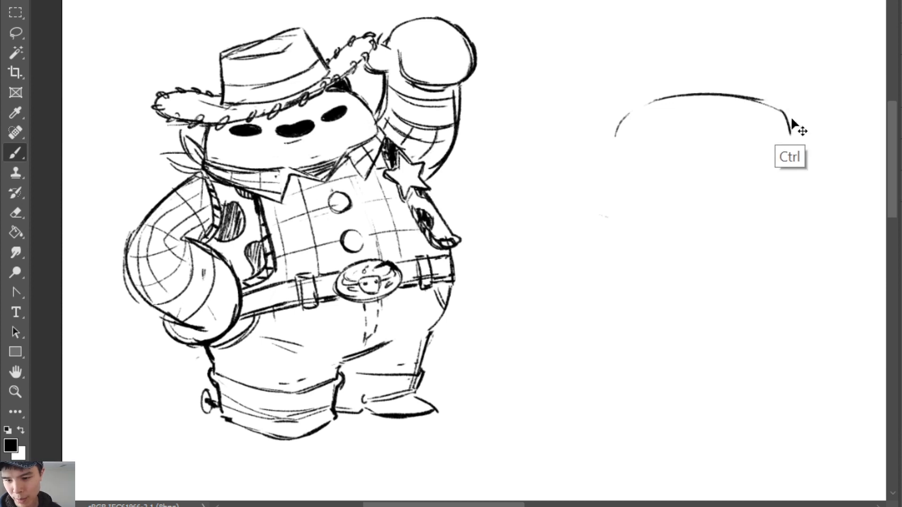
pyautogui.moveTo(784, 113); pyautogui.dragTo(802, 139)
pyautogui.moveTo(646, 108); pyautogui.dragTo(619, 141)
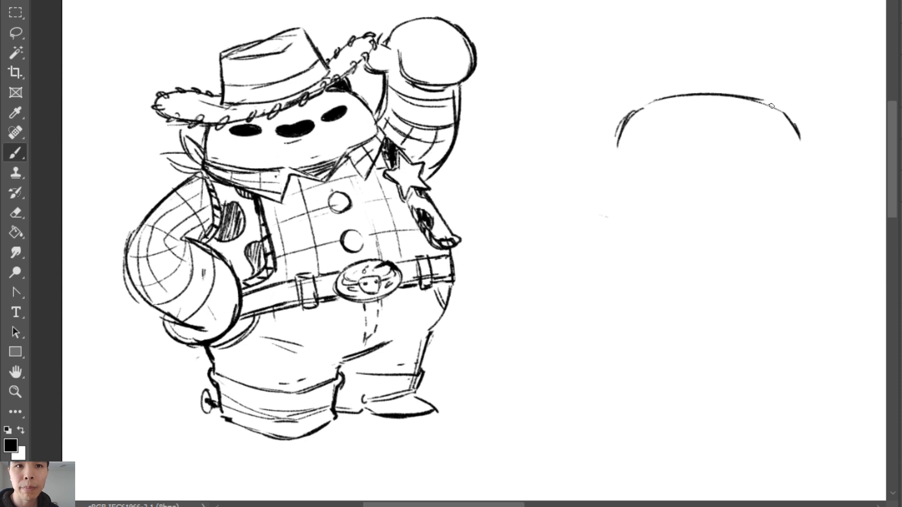
pyautogui.moveTo(773, 105)
pyautogui.mouseDown()
pyautogui.moveTo(787, 86)
pyautogui.moveTo(791, 118)
pyautogui.mouseUp()
# Add a small pointed ear on each side of the domed head
pyautogui.moveTo(795, 79)
pyautogui.mouseDown()
pyautogui.moveTo(790, 115)
pyautogui.moveTo(792, 83)
pyautogui.moveTo(775, 102)
pyautogui.mouseUp()
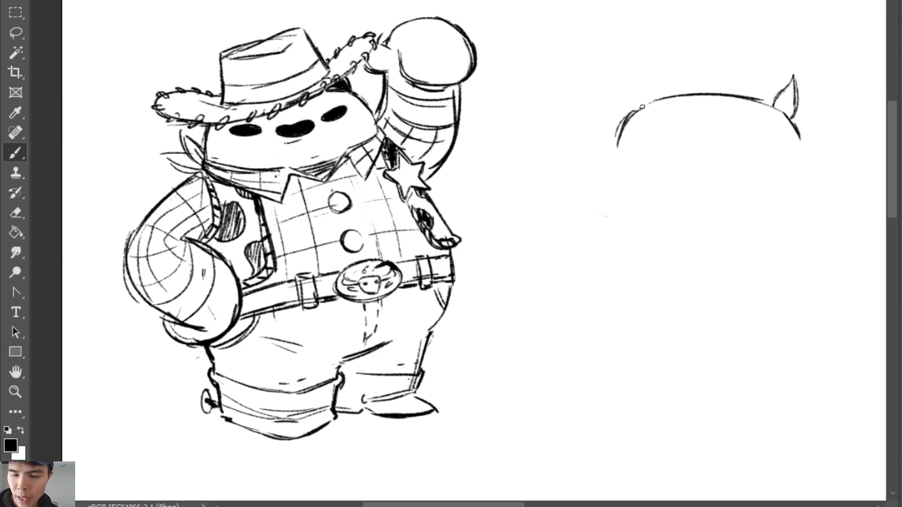
pyautogui.moveTo(641, 100)
pyautogui.mouseDown()
pyautogui.moveTo(637, 76)
pyautogui.moveTo(616, 126)
pyautogui.mouseUp()
pyautogui.hotkey('ctrl', 'z')
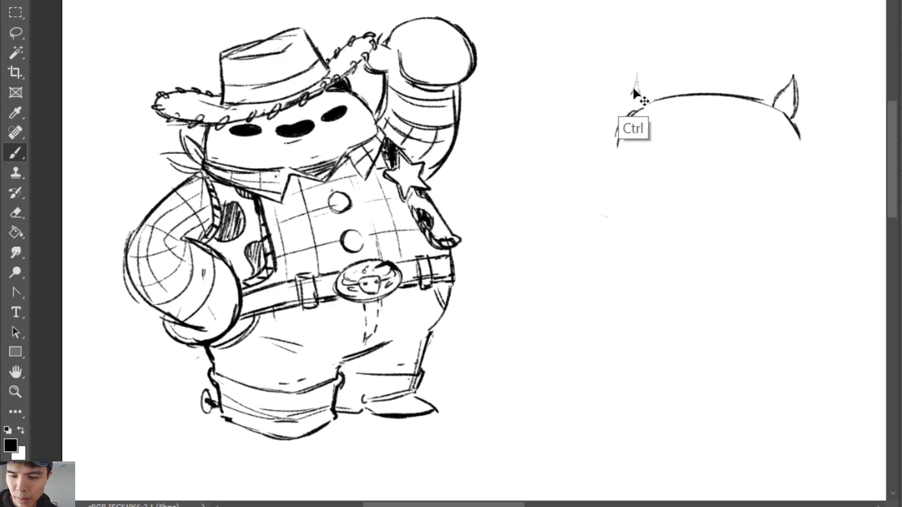
pyautogui.moveTo(617, 78); pyautogui.dragTo(642, 112)
pyautogui.hotkey('ctrl', 'z')
pyautogui.moveTo(628, 80); pyautogui.dragTo(641, 116)
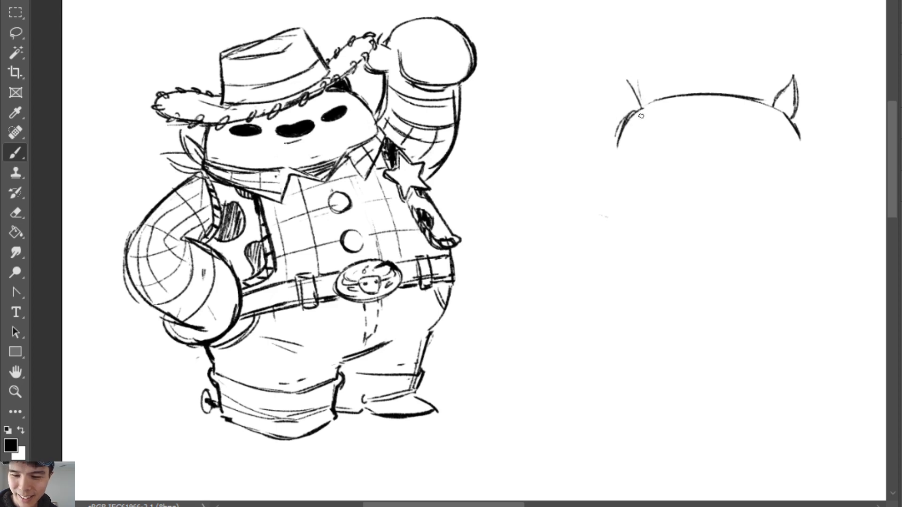
pyautogui.moveTo(627, 80); pyautogui.dragTo(619, 123)
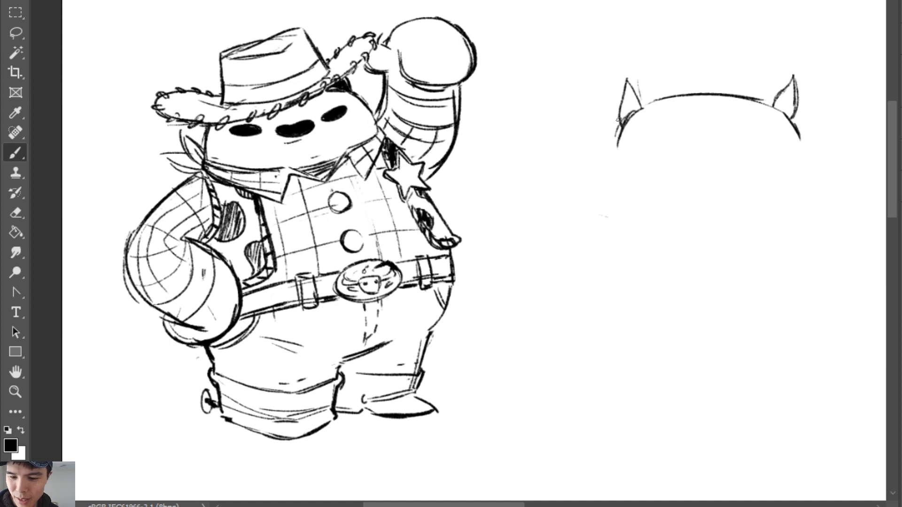
# Redraw the outer edges of both pointed ears as fuller curves and erase the stray marks around them
pyautogui.press('e')
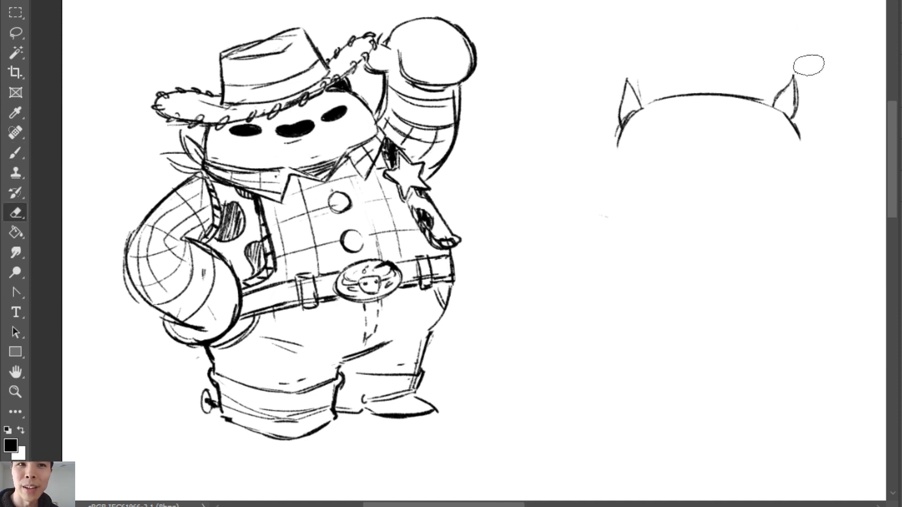
pyautogui.moveTo(808, 68); pyautogui.dragTo(794, 118)
pyautogui.press('b')
pyautogui.moveTo(801, 83); pyautogui.dragTo(795, 120)
pyautogui.moveTo(626, 80); pyautogui.dragTo(620, 121)
pyautogui.press('e')
pyautogui.moveTo(637, 81); pyautogui.dragTo(643, 97)
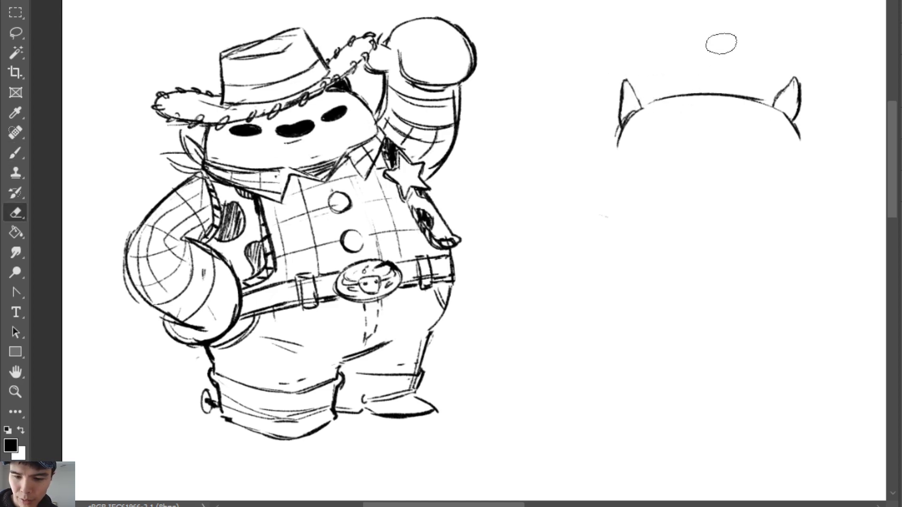
# Draw a thin antenna with a small round tip at the centre of the head's top
pyautogui.press('b')
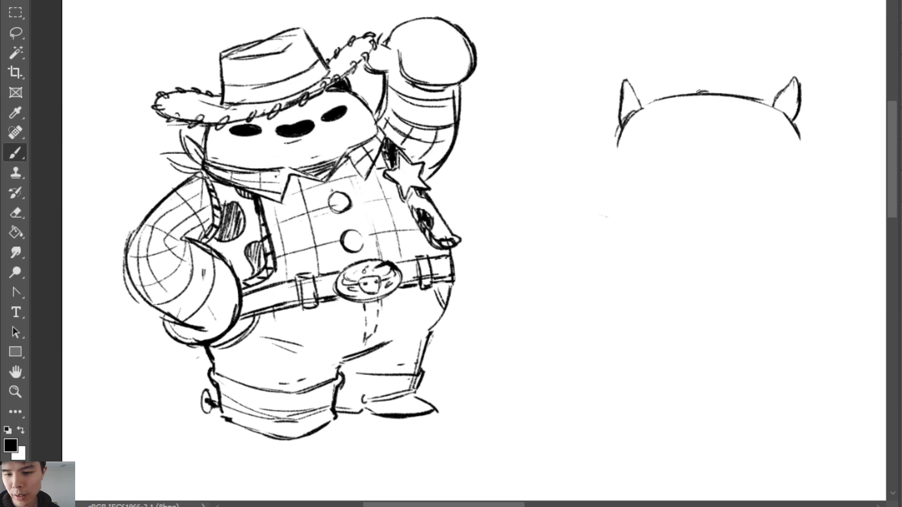
pyautogui.moveTo(703, 96)
pyautogui.mouseDown()
pyautogui.moveTo(704, 56)
pyautogui.moveTo(713, 93)
pyautogui.mouseUp()
pyautogui.moveTo(703, 59); pyautogui.dragTo(708, 58)
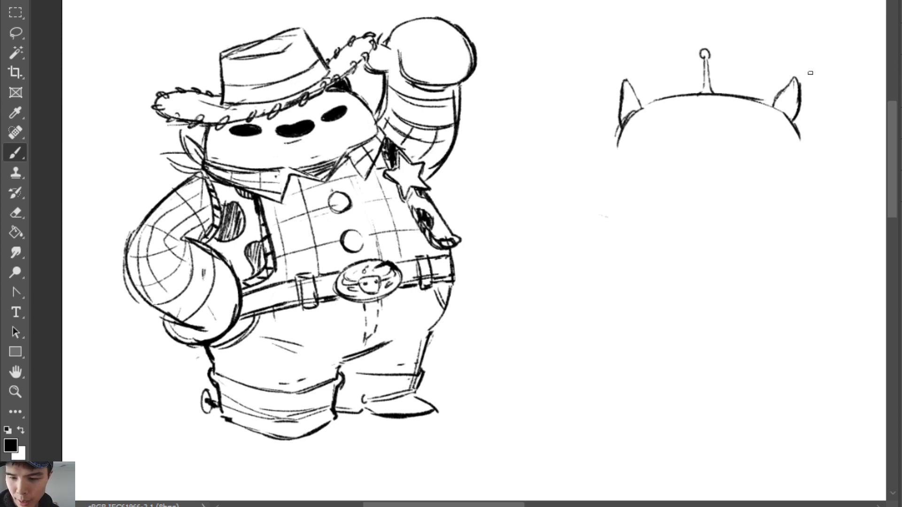
# Reshape the ear nearer the cowboy with a rounder outline and a curved base
pyautogui.press('e')
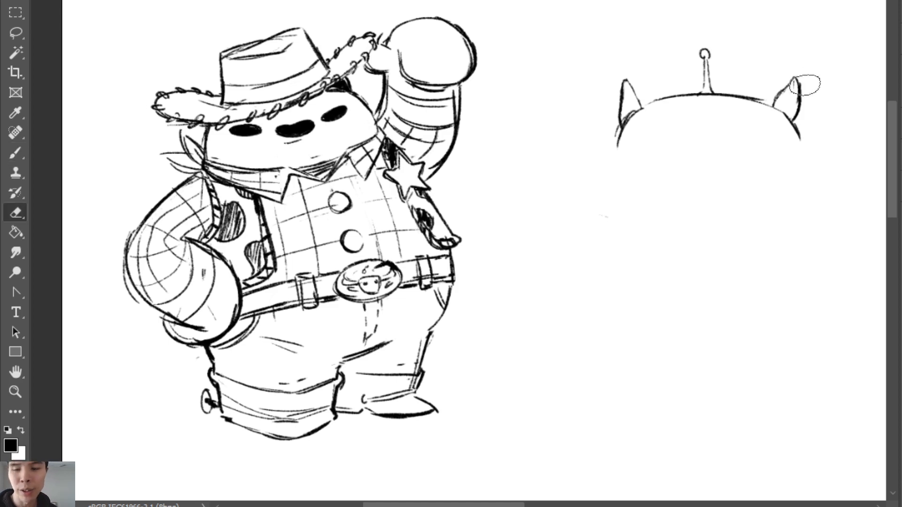
pyautogui.press('b')
pyautogui.press('e')
pyautogui.press('b')
pyautogui.moveTo(622, 89)
pyautogui.mouseDown()
pyautogui.moveTo(620, 123)
pyautogui.moveTo(626, 82)
pyautogui.moveTo(644, 108)
pyautogui.moveTo(628, 83)
pyautogui.moveTo(641, 110)
pyautogui.moveTo(621, 89)
pyautogui.moveTo(619, 129)
pyautogui.moveTo(636, 115)
pyautogui.moveTo(624, 93)
pyautogui.moveTo(626, 117)
pyautogui.moveTo(625, 102)
pyautogui.moveTo(642, 107)
pyautogui.moveTo(629, 122)
pyautogui.moveTo(650, 102)
pyautogui.mouseUp()
pyautogui.press('e')
pyautogui.press('b')
pyautogui.press('e')
pyautogui.press('b')
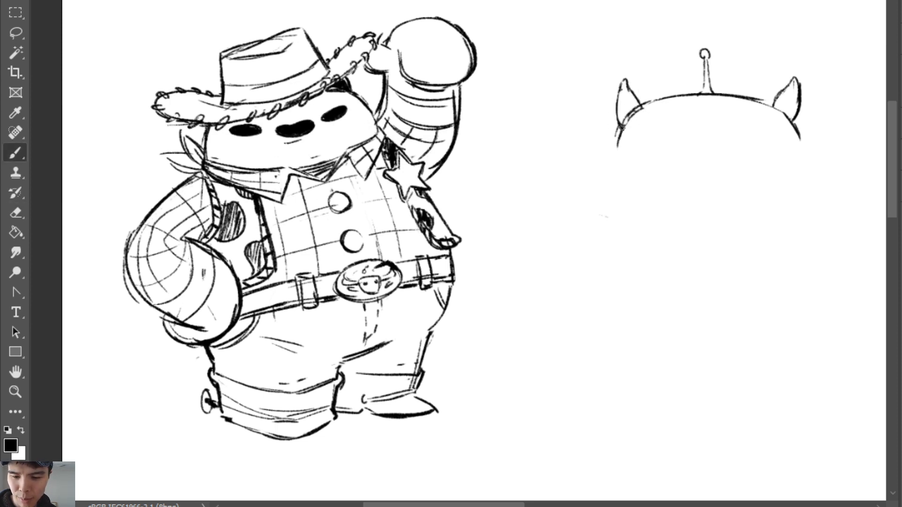
# Join the head contour beneath the nearer ear and extend the far side of the head downward
pyautogui.moveTo(621, 129); pyautogui.dragTo(659, 100)
pyautogui.moveTo(773, 105)
pyautogui.mouseDown()
pyautogui.moveTo(802, 131)
pyautogui.moveTo(802, 175)
pyautogui.mouseUp()
pyautogui.hotkey('ctrl', 'z')
pyautogui.hotkey('ctrl', 'z')
pyautogui.moveTo(792, 120); pyautogui.dragTo(804, 159)
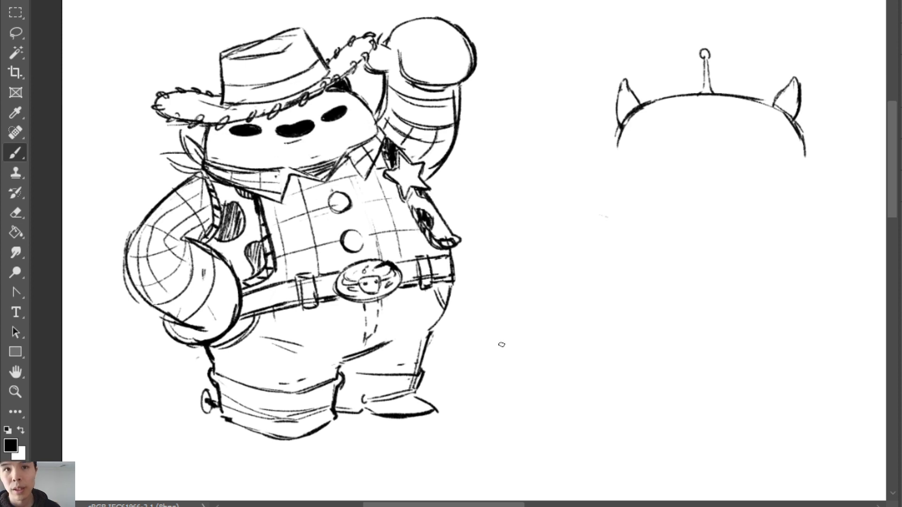
# Close the head with a curved lower edge and sketch a collar ring beneath it
pyautogui.moveTo(617, 155)
pyautogui.mouseDown()
pyautogui.moveTo(681, 165)
pyautogui.moveTo(631, 167)
pyautogui.moveTo(634, 175)
pyautogui.moveTo(728, 189)
pyautogui.moveTo(805, 154)
pyautogui.moveTo(768, 174)
pyautogui.mouseUp()
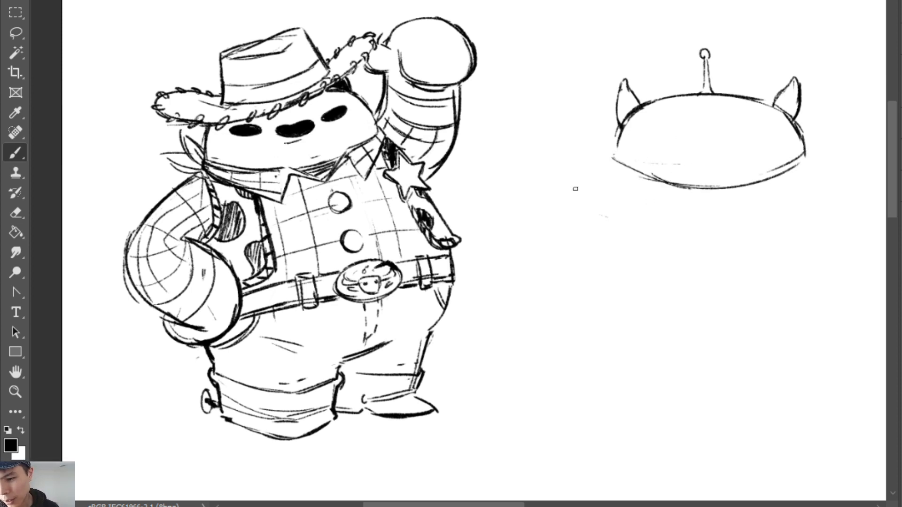
pyautogui.moveTo(613, 150)
pyautogui.mouseDown()
pyautogui.moveTo(667, 172)
pyautogui.moveTo(657, 167)
pyautogui.moveTo(723, 177)
pyautogui.moveTo(698, 180)
pyautogui.moveTo(780, 165)
pyautogui.moveTo(802, 149)
pyautogui.moveTo(757, 165)
pyautogui.moveTo(793, 153)
pyautogui.mouseUp()
# Erase the collar ring's rough lower line and redraw it as a thicker band with rounded ends
pyautogui.press('e')
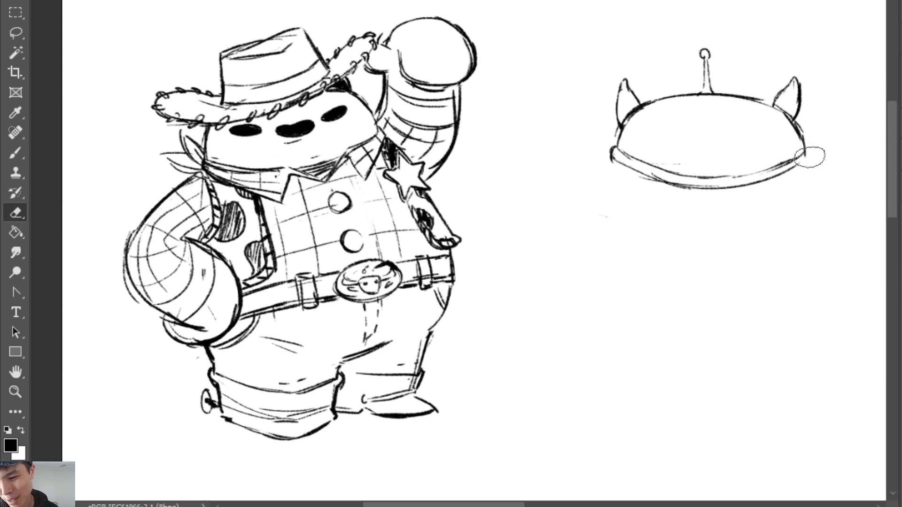
pyautogui.press('b')
pyautogui.press('e')
pyautogui.moveTo(726, 186)
pyautogui.mouseDown()
pyautogui.moveTo(654, 172)
pyautogui.moveTo(799, 162)
pyautogui.mouseUp()
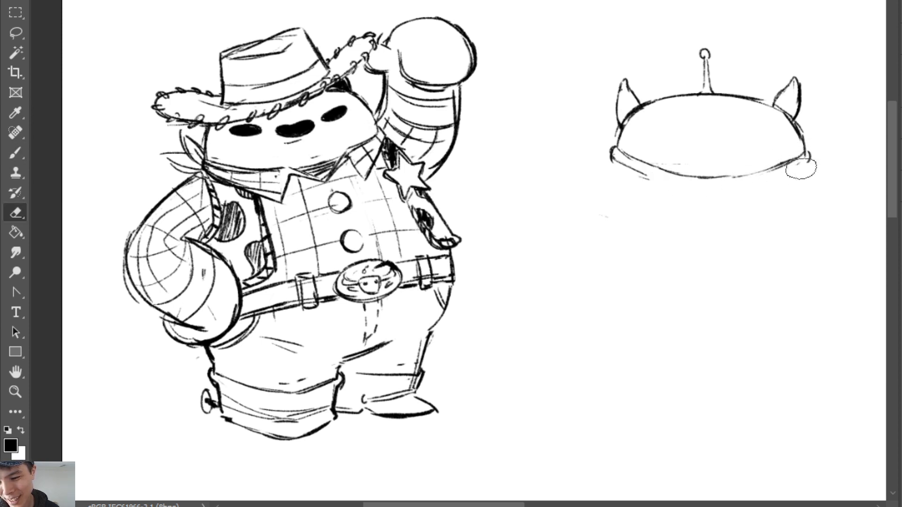
pyautogui.press('b')
pyautogui.moveTo(613, 151)
pyautogui.mouseDown()
pyautogui.moveTo(654, 184)
pyautogui.moveTo(724, 195)
pyautogui.moveTo(752, 190)
pyautogui.moveTo(806, 159)
pyautogui.moveTo(749, 189)
pyautogui.mouseUp()
pyautogui.moveTo(811, 159); pyautogui.dragTo(744, 191)
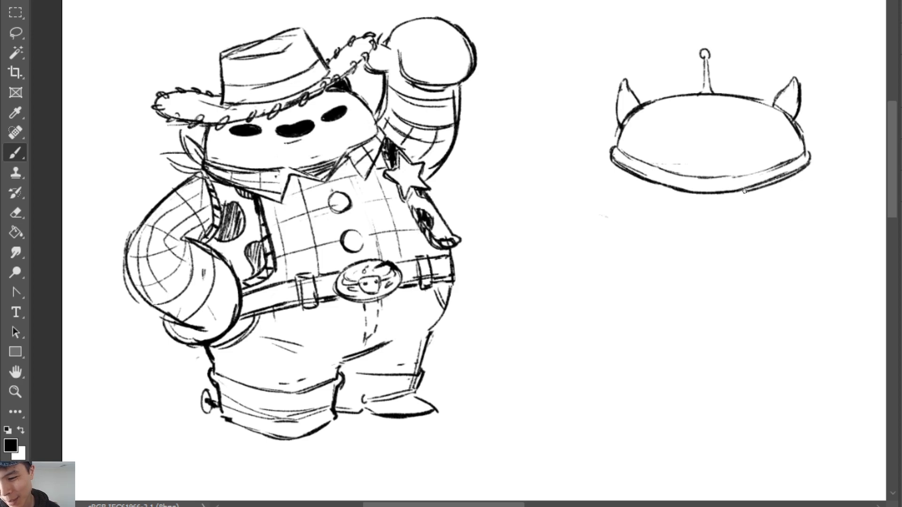
pyautogui.moveTo(807, 150)
pyautogui.mouseDown()
pyautogui.moveTo(811, 162)
pyautogui.moveTo(798, 162)
pyautogui.mouseUp()
pyautogui.press('e')
pyautogui.press('b')
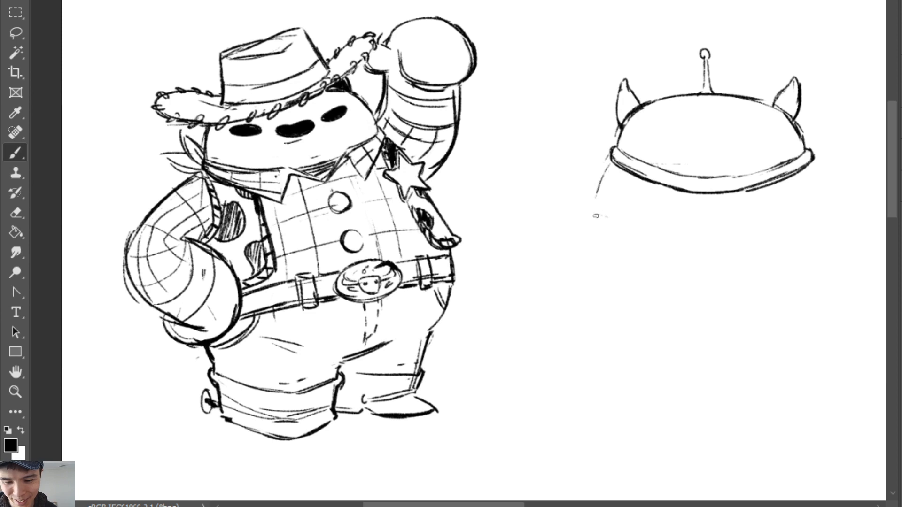
# Draw the two sides of the torso flaring outward and down from the collar ring
pyautogui.moveTo(612, 159); pyautogui.dragTo(569, 279)
pyautogui.moveTo(566, 311); pyautogui.dragTo(567, 300)
pyautogui.moveTo(809, 160); pyautogui.dragTo(841, 242)
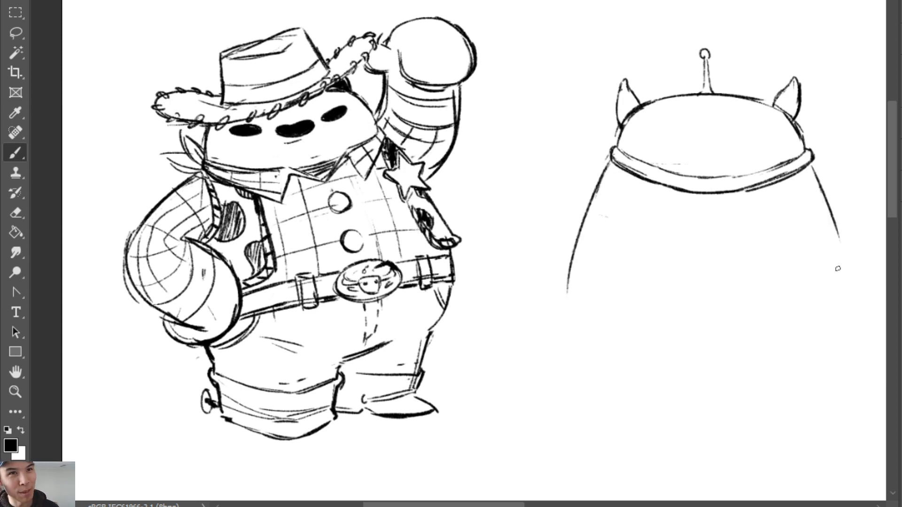
# Sketch a ringed planet emblem on the chest below the collar
pyautogui.moveTo(763, 202)
pyautogui.mouseDown()
pyautogui.moveTo(754, 243)
pyautogui.moveTo(774, 212)
pyautogui.moveTo(772, 240)
pyautogui.mouseUp()
pyautogui.hotkey('ctrl', 'z')
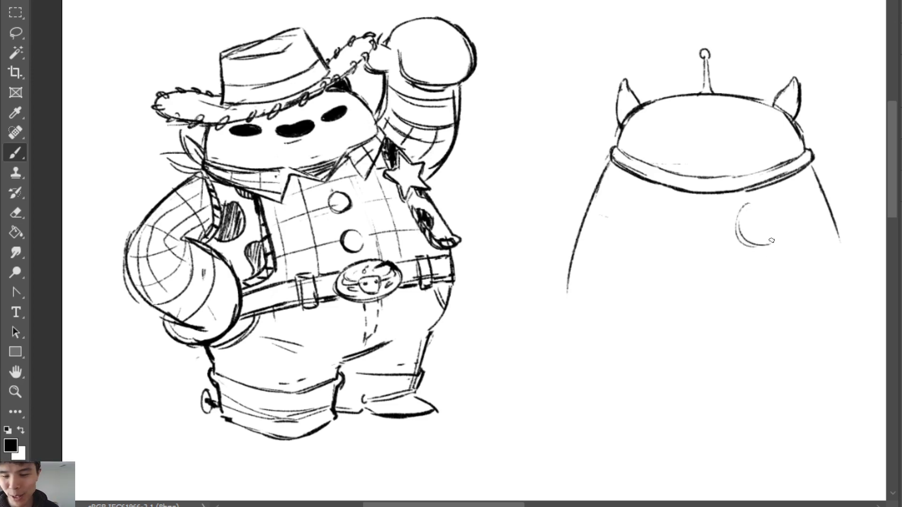
pyautogui.moveTo(766, 205)
pyautogui.mouseDown()
pyautogui.moveTo(775, 237)
pyautogui.moveTo(756, 243)
pyautogui.moveTo(794, 205)
pyautogui.mouseUp()
pyautogui.press('e')
pyautogui.press('b')
pyautogui.hotkey('ctrl', 'z')
pyautogui.moveTo(710, 254)
pyautogui.mouseDown()
pyautogui.moveTo(794, 208)
pyautogui.moveTo(710, 253)
pyautogui.mouseUp()
pyautogui.hotkey('ctrl', 'z')
pyautogui.moveTo(752, 233)
pyautogui.mouseDown()
pyautogui.moveTo(794, 203)
pyautogui.moveTo(724, 244)
pyautogui.mouseUp()
pyautogui.hotkey('ctrl', 'z')
pyautogui.moveTo(726, 244)
pyautogui.mouseDown()
pyautogui.moveTo(795, 209)
pyautogui.moveTo(735, 248)
pyautogui.moveTo(800, 211)
pyautogui.moveTo(778, 222)
pyautogui.mouseUp()
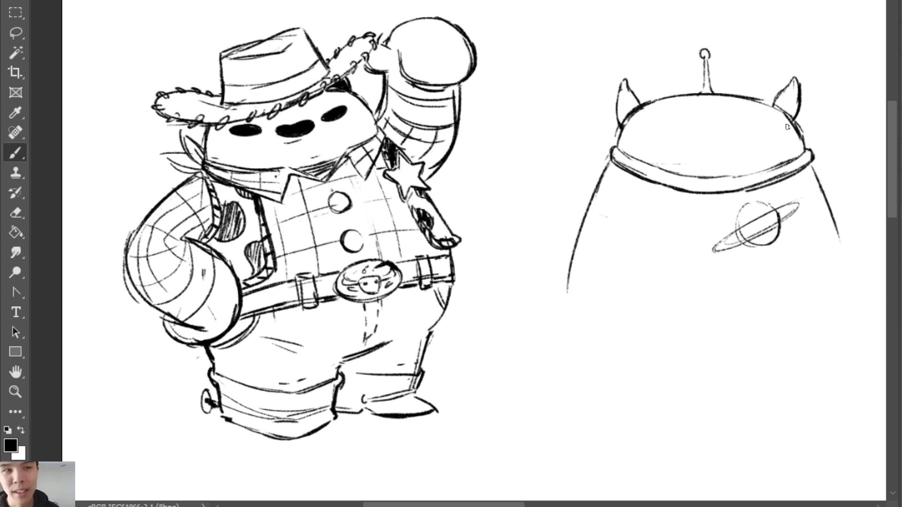
# Refine the planet emblem with an inner ring line and erase the overlapping lines
pyautogui.moveTo(729, 236); pyautogui.dragTo(782, 210)
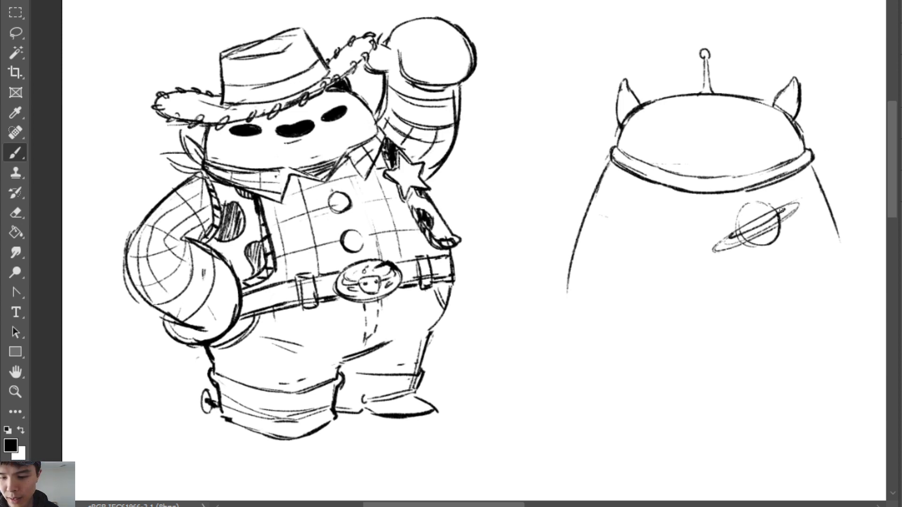
pyautogui.hotkey('ctrl', 'z')
pyautogui.moveTo(729, 239)
pyautogui.mouseDown()
pyautogui.moveTo(800, 203)
pyautogui.moveTo(737, 247)
pyautogui.mouseUp()
pyautogui.hotkey('ctrl', 'z')
pyautogui.hotkey('ctrl', 'z')
pyautogui.hotkey('ctrl', 'z')
pyautogui.press('e')
pyautogui.moveTo(797, 208)
pyautogui.mouseDown()
pyautogui.moveTo(738, 248)
pyautogui.moveTo(724, 246)
pyautogui.moveTo(769, 232)
pyautogui.mouseUp()
pyautogui.press('b')
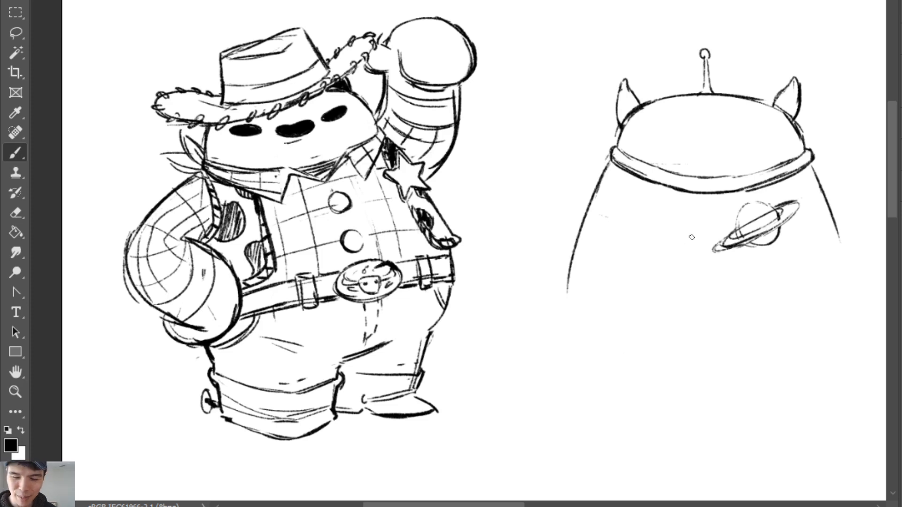
# Darken the torso's side near the cowboy and sketch a rectangular panel with a curved waistline across the belly
pyautogui.moveTo(578, 237); pyautogui.dragTo(572, 273)
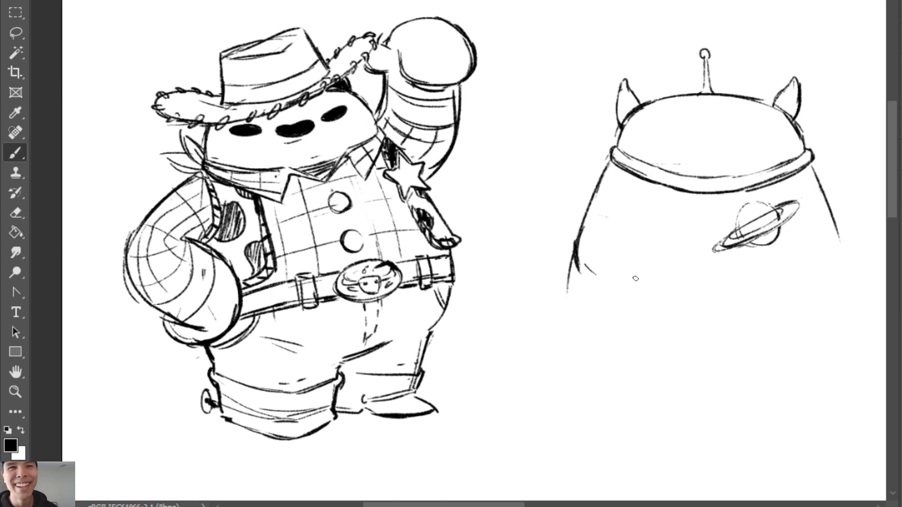
pyautogui.moveTo(624, 271); pyautogui.dragTo(623, 297)
pyautogui.moveTo(626, 270)
pyautogui.mouseDown()
pyautogui.moveTo(658, 274)
pyautogui.moveTo(672, 306)
pyautogui.moveTo(771, 285)
pyautogui.mouseUp()
# Erase the ringed planet emblem from the chest
pyautogui.press('e')
pyautogui.moveTo(722, 247)
pyautogui.mouseDown()
pyautogui.moveTo(794, 209)
pyautogui.moveTo(801, 221)
pyautogui.mouseUp()
pyautogui.press('b')
# Rough in a raised arm on the side facing the cowboy, with sleeve folds and a rounded hand
pyautogui.moveTo(589, 128); pyautogui.dragTo(608, 156)
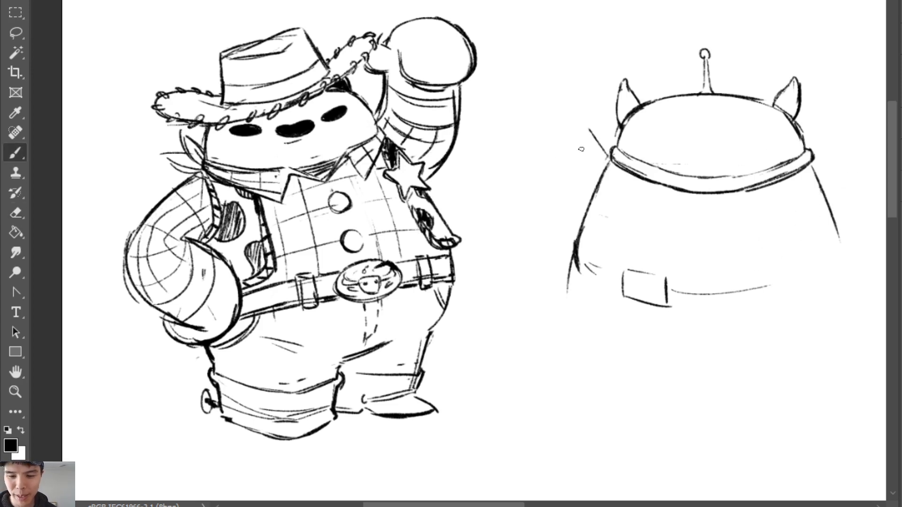
pyautogui.moveTo(555, 181)
pyautogui.mouseDown()
pyautogui.moveTo(593, 207)
pyautogui.moveTo(571, 142)
pyautogui.moveTo(580, 120)
pyautogui.mouseUp()
pyautogui.moveTo(562, 83)
pyautogui.mouseDown()
pyautogui.moveTo(534, 91)
pyautogui.moveTo(548, 146)
pyautogui.moveTo(564, 135)
pyautogui.mouseUp()
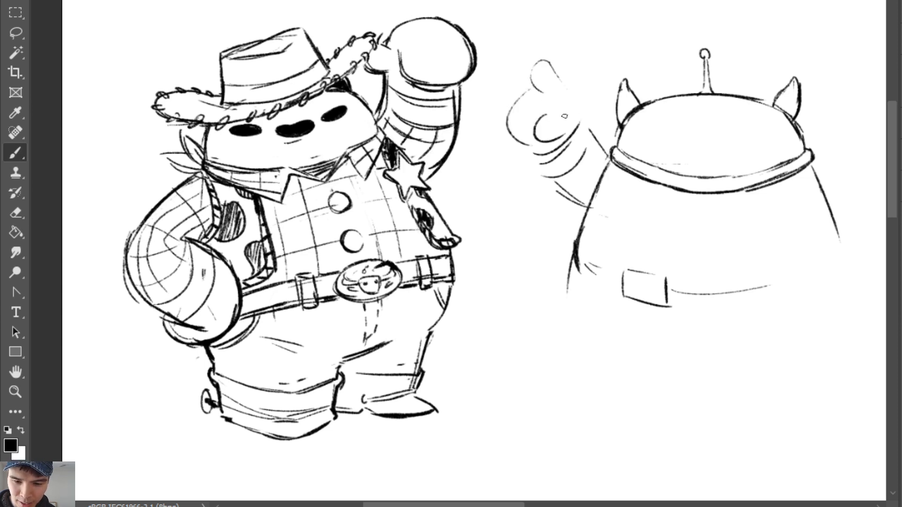
# Strengthen the raised hand's finger contours and both outer edges of the arm
pyautogui.moveTo(545, 67)
pyautogui.mouseDown()
pyautogui.moveTo(545, 95)
pyautogui.moveTo(543, 64)
pyautogui.moveTo(558, 92)
pyautogui.moveTo(514, 114)
pyautogui.moveTo(531, 91)
pyautogui.moveTo(520, 139)
pyautogui.mouseUp()
pyautogui.hotkey('ctrl', 'z')
pyautogui.moveTo(530, 88)
pyautogui.mouseDown()
pyautogui.moveTo(523, 129)
pyautogui.moveTo(503, 124)
pyautogui.moveTo(545, 126)
pyautogui.moveTo(518, 140)
pyautogui.moveTo(548, 171)
pyautogui.moveTo(530, 142)
pyautogui.moveTo(557, 193)
pyautogui.mouseUp()
pyautogui.moveTo(529, 157); pyautogui.dragTo(582, 202)
pyautogui.moveTo(583, 113)
pyautogui.mouseDown()
pyautogui.moveTo(605, 147)
pyautogui.moveTo(595, 131)
pyautogui.mouseUp()
# Clean up the raised hand's thumb and redraw the sleeve folds and inner forearm edge
pyautogui.press('e')
pyautogui.moveTo(548, 115); pyautogui.dragTo(540, 134)
pyautogui.press('b')
pyautogui.moveTo(577, 109)
pyautogui.mouseDown()
pyautogui.moveTo(568, 125)
pyautogui.moveTo(567, 101)
pyautogui.moveTo(540, 120)
pyautogui.moveTo(558, 106)
pyautogui.moveTo(559, 134)
pyautogui.moveTo(542, 117)
pyautogui.moveTo(571, 109)
pyautogui.moveTo(578, 128)
pyautogui.moveTo(544, 155)
pyautogui.moveTo(587, 124)
pyautogui.mouseUp()
pyautogui.press('e')
pyautogui.press('b')
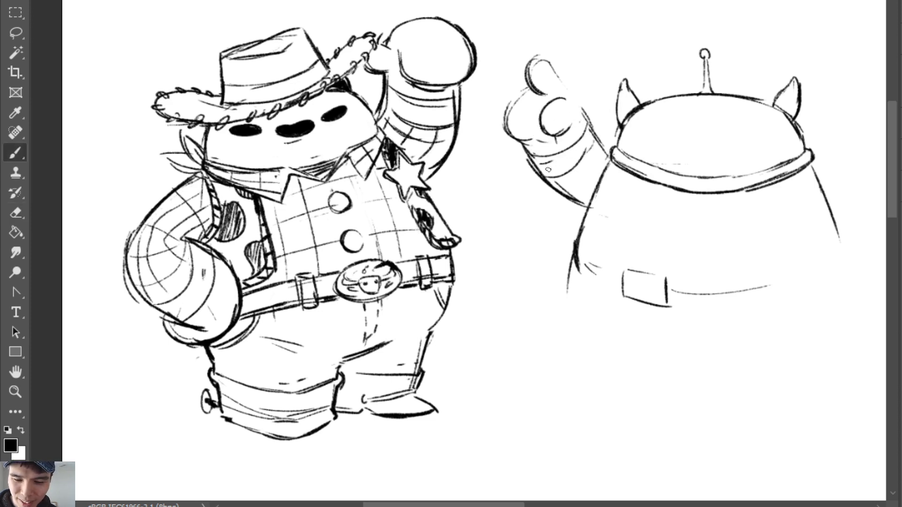
pyautogui.moveTo(548, 169); pyautogui.dragTo(594, 143)
pyautogui.press('e')
pyautogui.press('b')
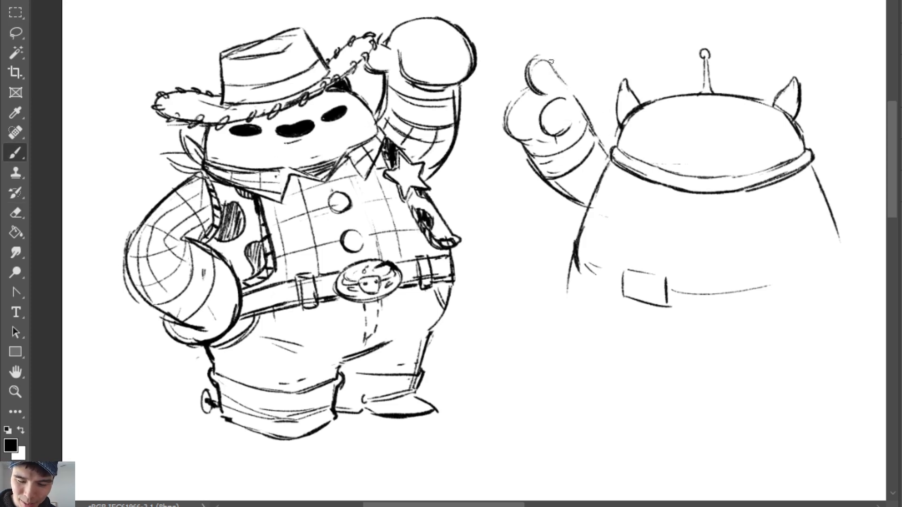
# Darken the pointing finger, knuckle and lower contours of the alien's raised hand
pyautogui.moveTo(551, 61); pyautogui.dragTo(595, 126)
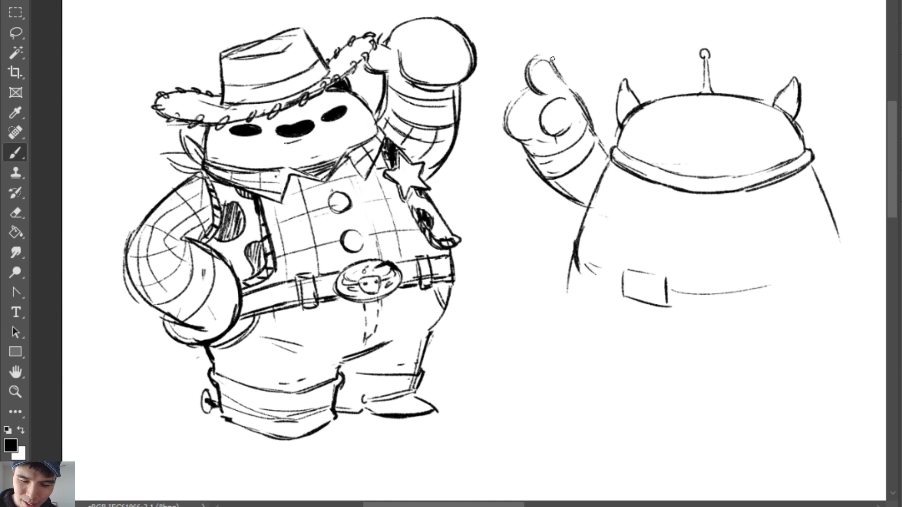
pyautogui.moveTo(553, 59)
pyautogui.mouseDown()
pyautogui.moveTo(534, 54)
pyautogui.moveTo(528, 90)
pyautogui.moveTo(525, 80)
pyautogui.moveTo(506, 126)
pyautogui.moveTo(516, 138)
pyautogui.mouseUp()
pyautogui.moveTo(514, 137)
pyautogui.mouseDown()
pyautogui.moveTo(526, 123)
pyautogui.moveTo(541, 142)
pyautogui.mouseUp()
pyautogui.moveTo(504, 98); pyautogui.dragTo(517, 137)
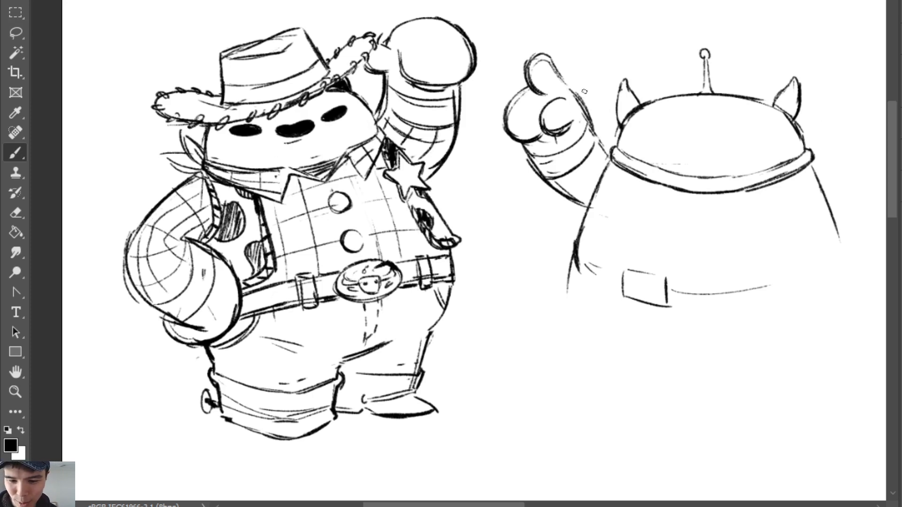
# Redraw the inner edge of the raised forearm and clean up and strengthen the sleeve bands and outer edge
pyautogui.press('e')
pyautogui.press('b')
pyautogui.hotkey('ctrl', 'z')
pyautogui.moveTo(575, 94)
pyautogui.mouseDown()
pyautogui.moveTo(611, 161)
pyautogui.moveTo(554, 175)
pyautogui.moveTo(591, 156)
pyautogui.moveTo(598, 141)
pyautogui.mouseUp()
pyautogui.press('e')
pyautogui.press('b')
pyautogui.moveTo(552, 181); pyautogui.dragTo(602, 143)
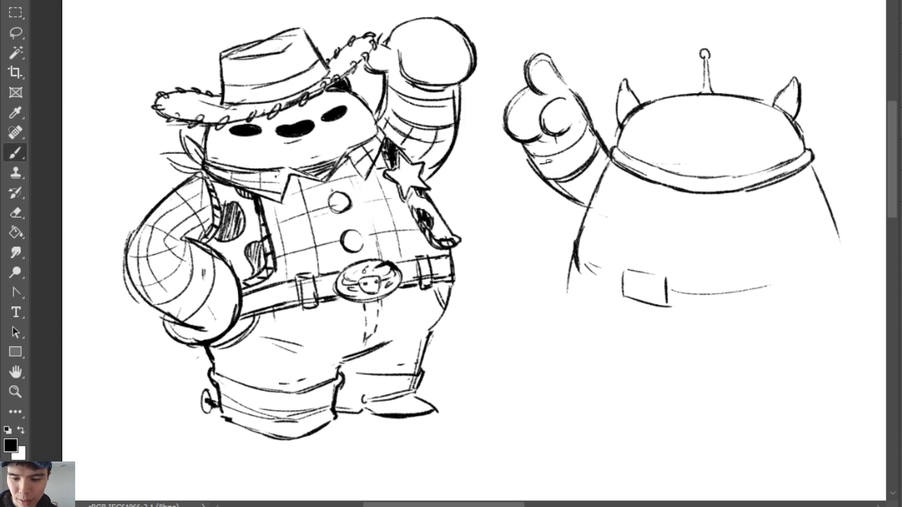
pyautogui.press('e')
pyautogui.moveTo(543, 159)
pyautogui.mouseDown()
pyautogui.moveTo(584, 138)
pyautogui.moveTo(533, 158)
pyautogui.moveTo(588, 135)
pyautogui.mouseUp()
pyautogui.press('b')
pyautogui.moveTo(526, 155); pyautogui.dragTo(552, 182)
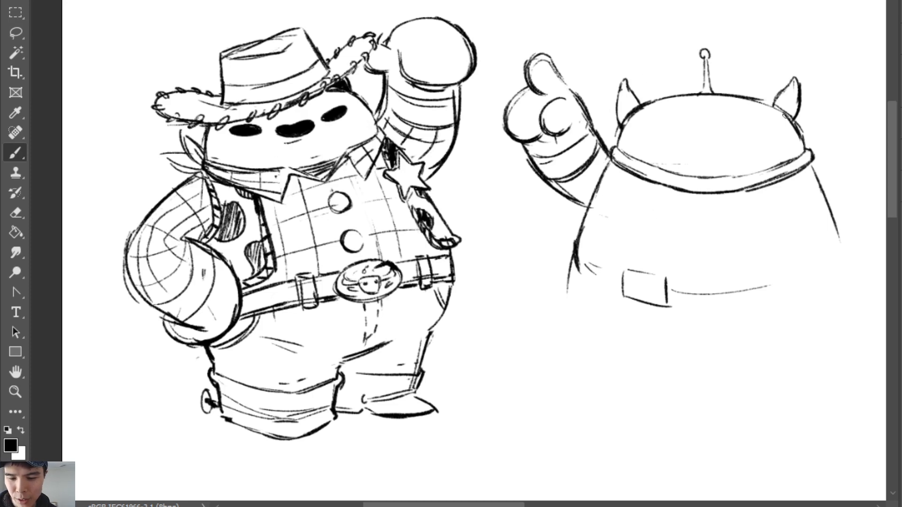
# Draw three solid black oval eyes across the alien's face and a small mouth under the middle one
pyautogui.moveTo(702, 134)
pyautogui.mouseDown()
pyautogui.moveTo(689, 117)
pyautogui.moveTo(722, 121)
pyautogui.moveTo(715, 114)
pyautogui.moveTo(692, 117)
pyautogui.moveTo(713, 121)
pyautogui.moveTo(710, 114)
pyautogui.moveTo(684, 118)
pyautogui.moveTo(719, 123)
pyautogui.moveTo(712, 111)
pyautogui.moveTo(776, 121)
pyautogui.moveTo(755, 120)
pyautogui.mouseUp()
pyautogui.hotkey('ctrl', 'z')
pyautogui.hotkey('ctrl', 'z')
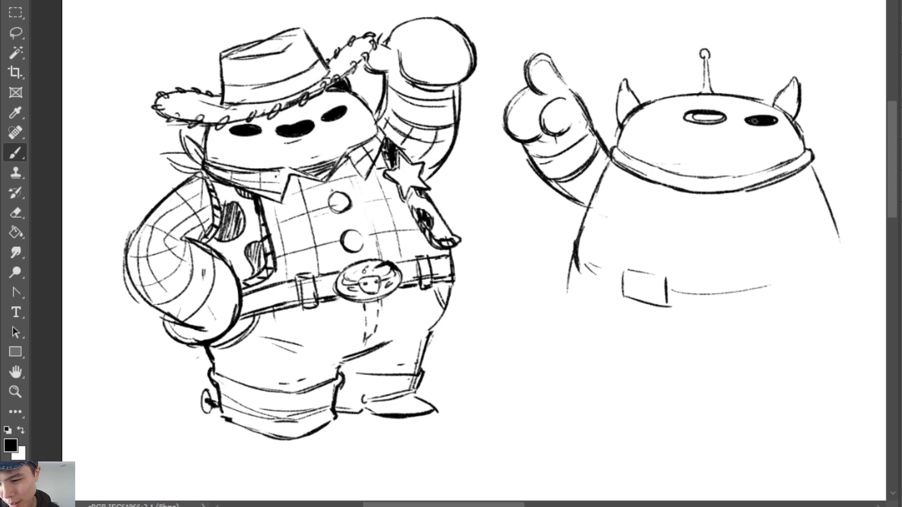
pyautogui.moveTo(646, 114); pyautogui.dragTo(668, 116)
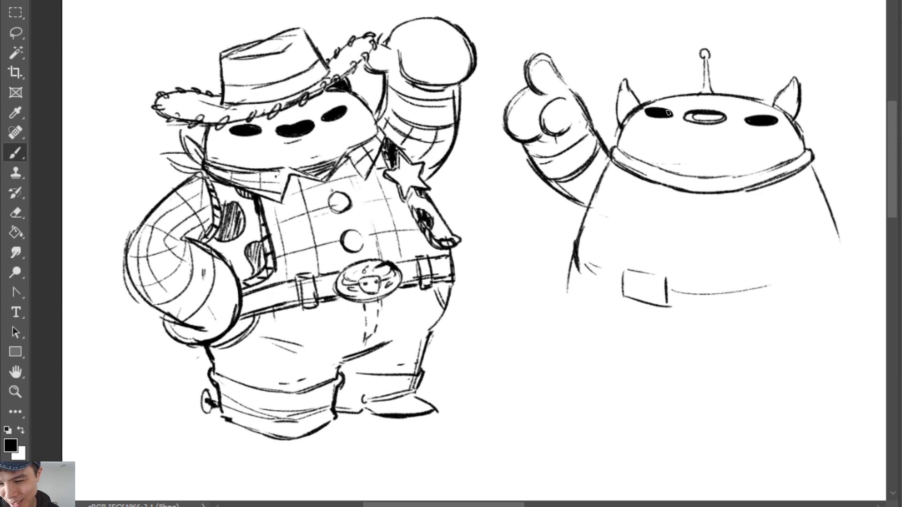
pyautogui.press('e')
pyautogui.moveTo(723, 120)
pyautogui.mouseDown()
pyautogui.moveTo(691, 111)
pyautogui.moveTo(727, 119)
pyautogui.moveTo(692, 116)
pyautogui.moveTo(716, 124)
pyautogui.moveTo(720, 115)
pyautogui.moveTo(694, 119)
pyautogui.moveTo(728, 118)
pyautogui.moveTo(708, 137)
pyautogui.mouseUp()
pyautogui.press('b')
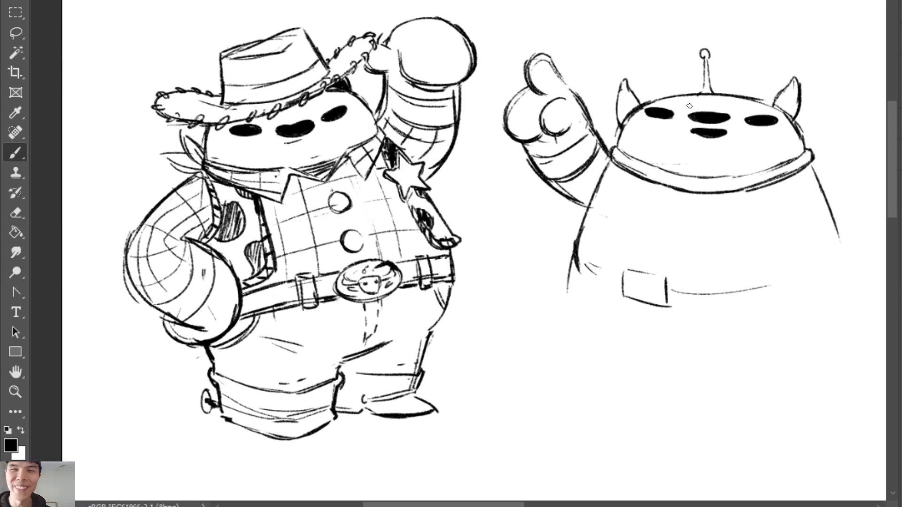
# Remove the small mouth and redraw the middle eye slightly higher than the outer two
pyautogui.moveTo(648, 135)
pyautogui.mouseDown()
pyautogui.moveTo(774, 146)
pyautogui.moveTo(673, 138)
pyautogui.moveTo(731, 135)
pyautogui.moveTo(710, 135)
pyautogui.mouseUp()
pyautogui.press('e')
pyautogui.press('b')
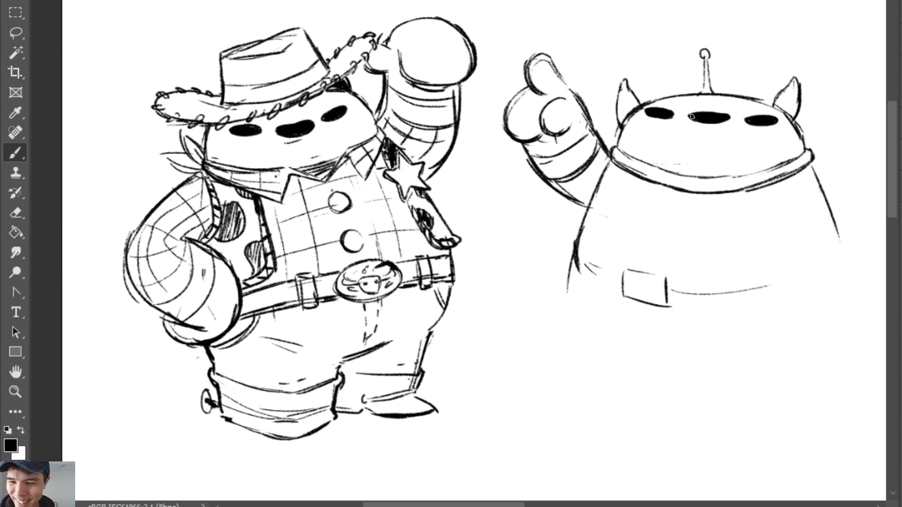
pyautogui.press('e')
pyautogui.moveTo(709, 119)
pyautogui.mouseDown()
pyautogui.moveTo(691, 115)
pyautogui.moveTo(724, 118)
pyautogui.moveTo(704, 113)
pyautogui.moveTo(730, 108)
pyautogui.moveTo(689, 107)
pyautogui.moveTo(733, 103)
pyautogui.moveTo(717, 103)
pyautogui.moveTo(727, 108)
pyautogui.mouseUp()
pyautogui.press('b')
pyautogui.hotkey('ctrl', 'z')
pyautogui.press('e')
pyautogui.press('b')
# Draw a wide, wavy mouth line beneath the eyes with a black-filled opening hanging from its middle
pyautogui.moveTo(653, 127)
pyautogui.mouseDown()
pyautogui.moveTo(771, 135)
pyautogui.moveTo(712, 144)
pyautogui.mouseUp()
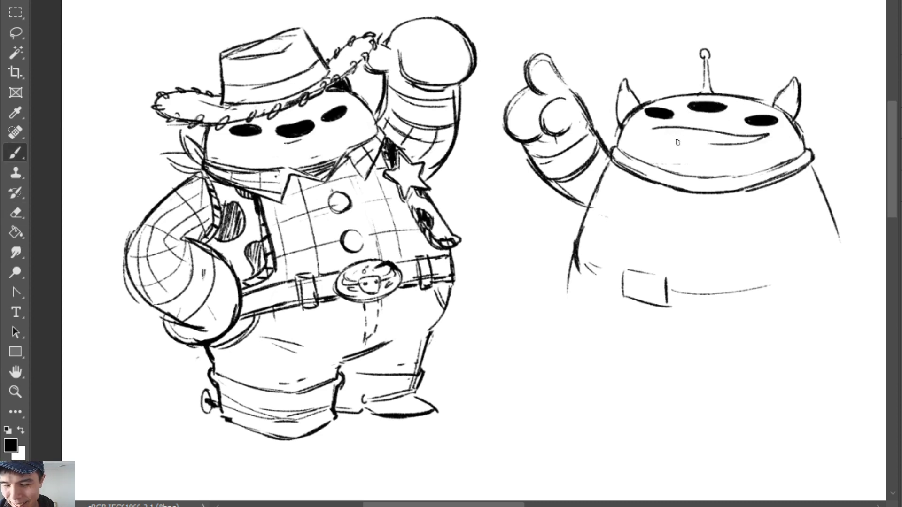
pyautogui.hotkey('ctrl', 'z')
pyautogui.moveTo(653, 127)
pyautogui.mouseDown()
pyautogui.moveTo(681, 143)
pyautogui.moveTo(715, 138)
pyautogui.mouseUp()
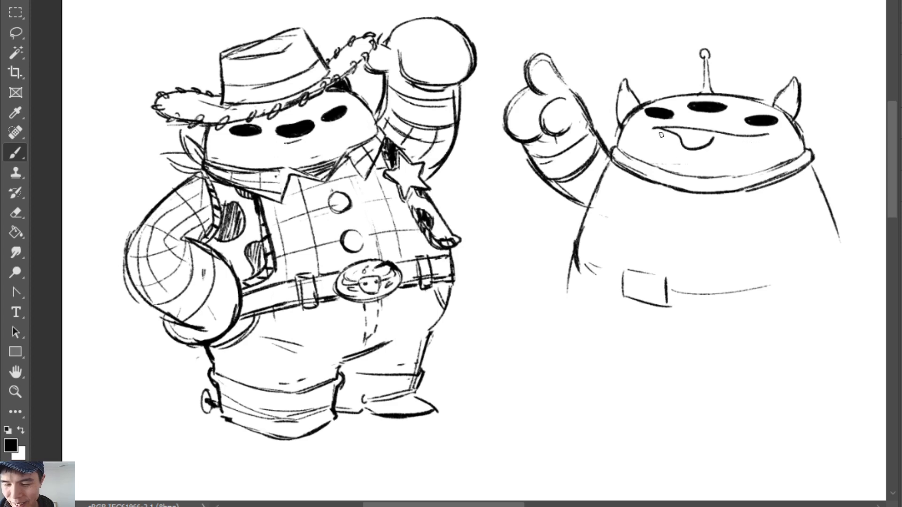
pyautogui.hotkey('ctrl', 'z')
pyautogui.moveTo(657, 128)
pyautogui.mouseDown()
pyautogui.moveTo(699, 149)
pyautogui.moveTo(774, 132)
pyautogui.mouseUp()
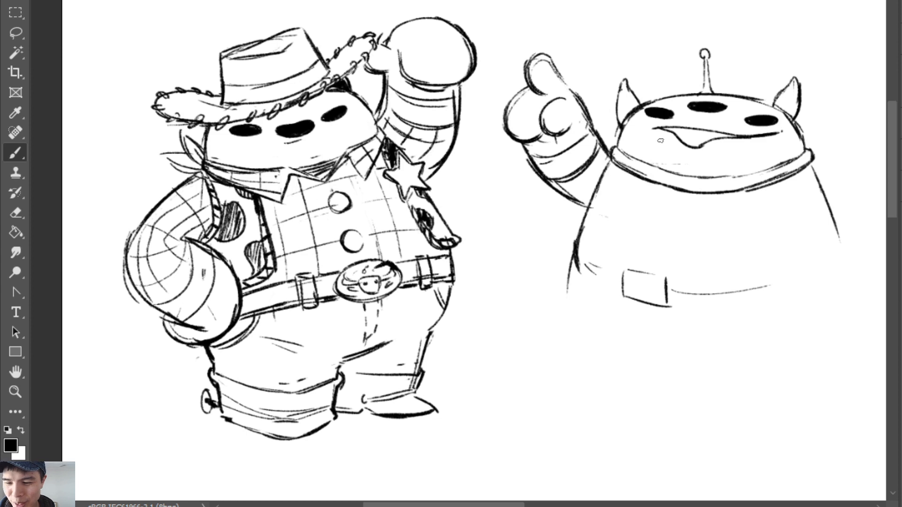
pyautogui.moveTo(646, 125)
pyautogui.mouseDown()
pyautogui.moveTo(715, 137)
pyautogui.moveTo(692, 145)
pyautogui.moveTo(724, 136)
pyautogui.mouseUp()
pyautogui.hotkey('ctrl', 'z')
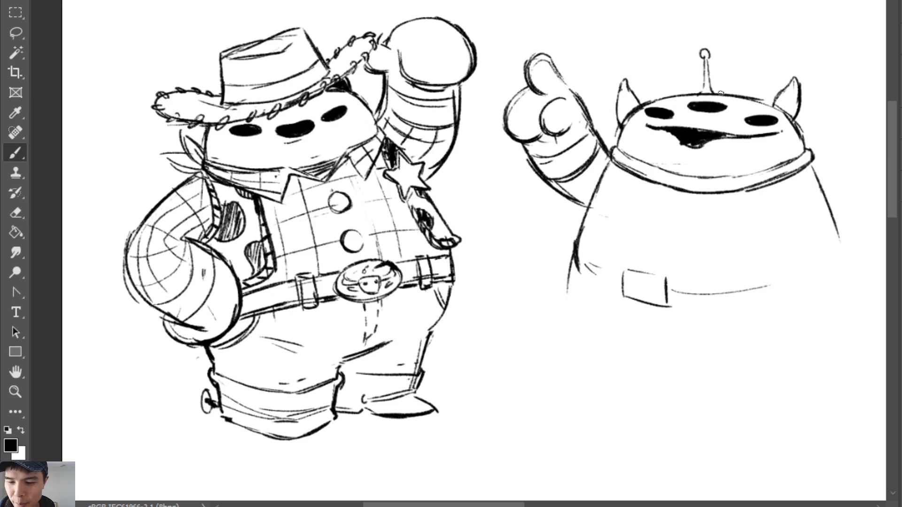
# Reshape the mouth into a slimmer black opening and add a short lower-lip curve beneath it
pyautogui.press('e')
pyautogui.moveTo(660, 141)
pyautogui.mouseDown()
pyautogui.moveTo(685, 153)
pyautogui.moveTo(664, 134)
pyautogui.moveTo(732, 137)
pyautogui.mouseUp()
pyautogui.press('b')
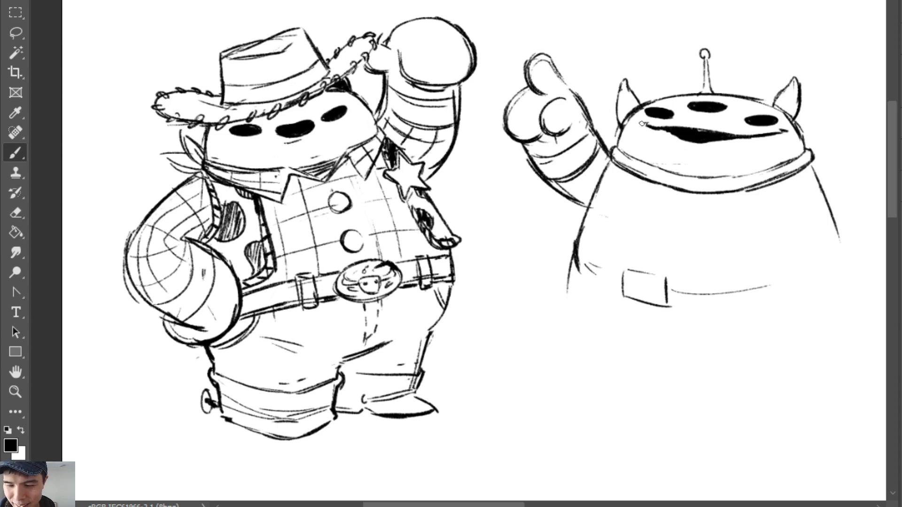
pyautogui.moveTo(702, 150)
pyautogui.mouseDown()
pyautogui.moveTo(653, 134)
pyautogui.moveTo(678, 134)
pyautogui.mouseUp()
pyautogui.press('e')
pyautogui.press('b')
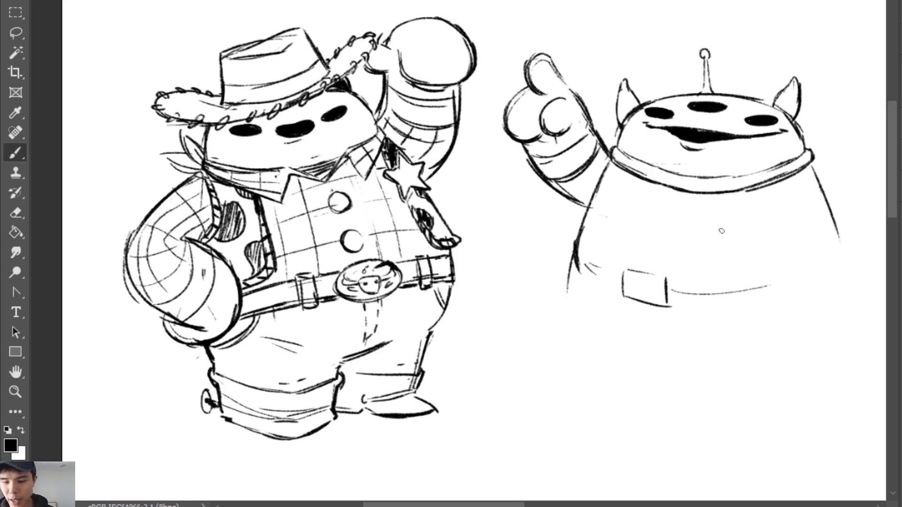
# Sketch a small planet with a tilted ring as an emblem on the alien's chest, away from the raised arm
pyautogui.moveTo(729, 237)
pyautogui.mouseDown()
pyautogui.moveTo(767, 216)
pyautogui.moveTo(741, 246)
pyautogui.moveTo(761, 207)
pyautogui.moveTo(760, 239)
pyautogui.moveTo(734, 218)
pyautogui.moveTo(726, 242)
pyautogui.moveTo(775, 213)
pyautogui.mouseUp()
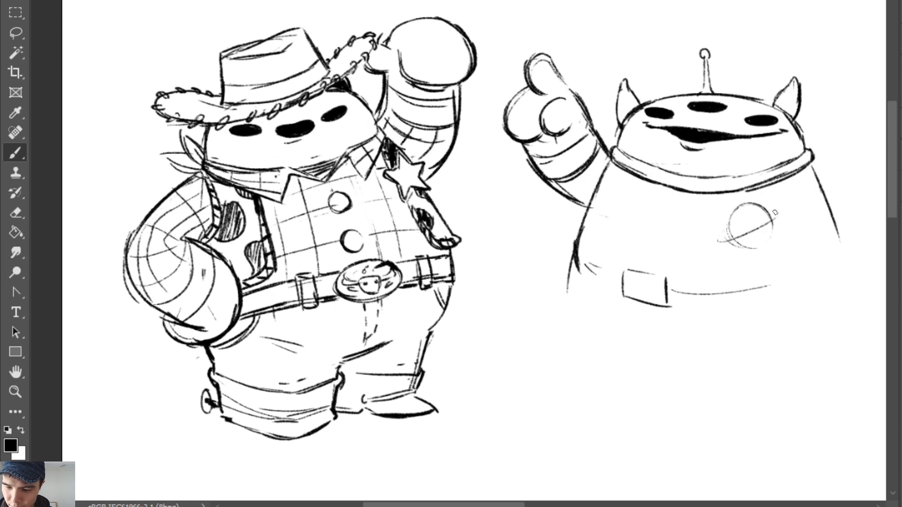
pyautogui.hotkey('ctrl', 'z')
pyautogui.moveTo(713, 245)
pyautogui.mouseDown()
pyautogui.moveTo(786, 211)
pyautogui.moveTo(729, 232)
pyautogui.moveTo(773, 215)
pyautogui.mouseUp()
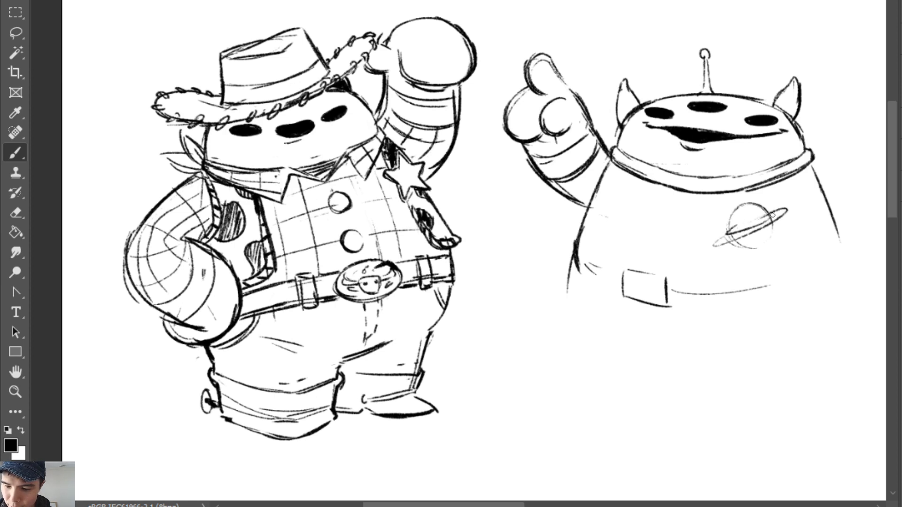
pyautogui.hotkey('ctrl', 'z')
pyautogui.moveTo(728, 234)
pyautogui.mouseDown()
pyautogui.moveTo(787, 213)
pyautogui.moveTo(740, 233)
pyautogui.moveTo(759, 208)
pyautogui.mouseUp()
pyautogui.hotkey('ctrl', 'z')
# Rough in the lowered arm on the far side from the cowboy, with two sleeve bands and a thumb curve
pyautogui.moveTo(794, 237)
pyautogui.mouseDown()
pyautogui.moveTo(794, 291)
pyautogui.moveTo(784, 249)
pyautogui.mouseUp()
pyautogui.moveTo(840, 232); pyautogui.dragTo(844, 263)
pyautogui.moveTo(791, 292)
pyautogui.mouseDown()
pyautogui.moveTo(820, 294)
pyautogui.moveTo(784, 282)
pyautogui.moveTo(816, 267)
pyautogui.moveTo(791, 262)
pyautogui.moveTo(844, 245)
pyautogui.mouseUp()
pyautogui.hotkey('ctrl', 'z')
pyautogui.moveTo(791, 257); pyautogui.dragTo(849, 244)
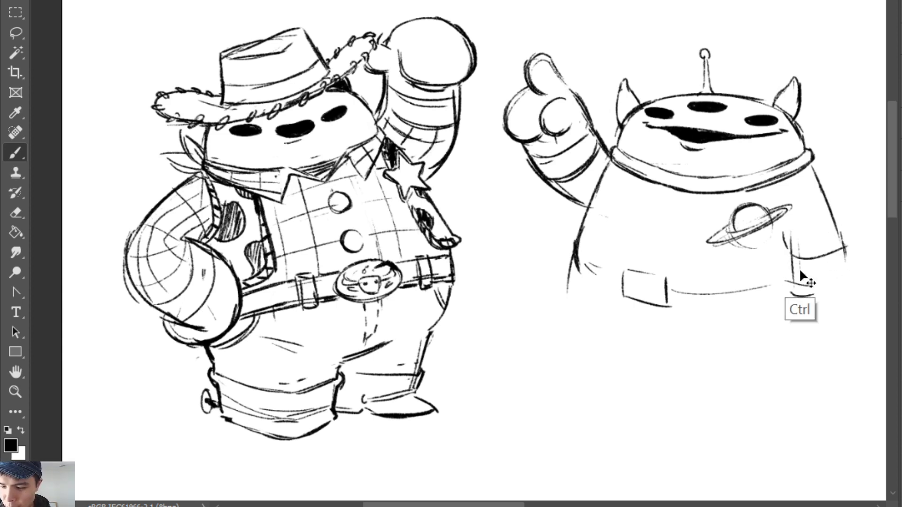
pyautogui.hotkey('ctrl', 'z')
pyautogui.moveTo(793, 256); pyautogui.dragTo(840, 242)
pyautogui.moveTo(787, 275)
pyautogui.mouseDown()
pyautogui.moveTo(840, 271)
pyautogui.moveTo(845, 314)
pyautogui.mouseUp()
pyautogui.press('e')
pyautogui.moveTo(798, 295)
pyautogui.mouseDown()
pyautogui.moveTo(803, 289)
pyautogui.moveTo(814, 313)
pyautogui.mouseUp()
pyautogui.press('b')
pyautogui.hotkey('ctrl', 'z')
pyautogui.hotkey('ctrl', 'z')
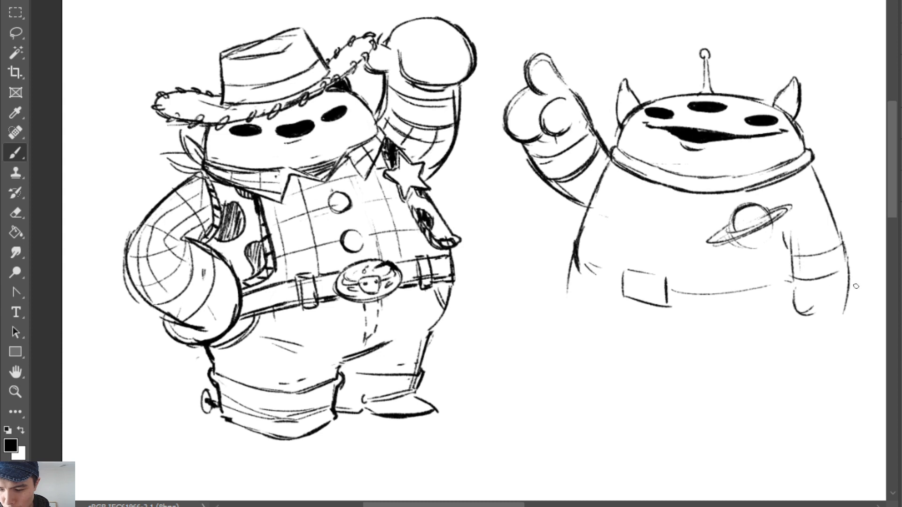
# Outline the lowered hand as a rounded mitten and strengthen its thumb, sleeve bands and outer arm edge
pyautogui.moveTo(849, 274)
pyautogui.mouseDown()
pyautogui.moveTo(853, 319)
pyautogui.moveTo(843, 335)
pyautogui.mouseUp()
pyautogui.moveTo(793, 300); pyautogui.dragTo(798, 332)
pyautogui.moveTo(789, 310)
pyautogui.mouseDown()
pyautogui.moveTo(805, 341)
pyautogui.moveTo(823, 342)
pyautogui.mouseUp()
pyautogui.moveTo(798, 332); pyautogui.dragTo(850, 330)
pyautogui.moveTo(854, 282); pyautogui.dragTo(837, 336)
pyautogui.moveTo(842, 231)
pyautogui.mouseDown()
pyautogui.moveTo(849, 281)
pyautogui.moveTo(841, 243)
pyautogui.mouseUp()
pyautogui.moveTo(798, 274); pyautogui.dragTo(848, 268)
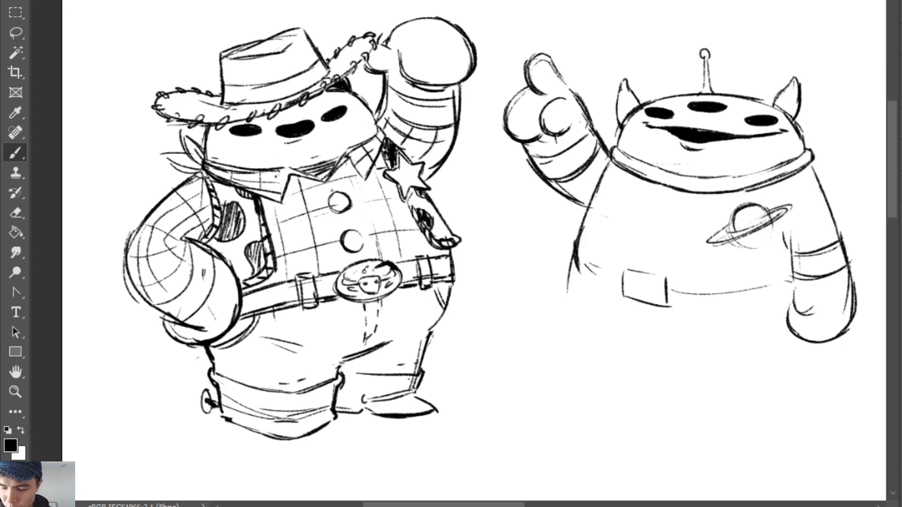
pyautogui.moveTo(791, 278)
pyautogui.mouseDown()
pyautogui.moveTo(806, 317)
pyautogui.moveTo(823, 311)
pyautogui.mouseUp()
# Draw the belt's upper and lower edges around the alien's waist and strengthen the rectangular buckle
pyautogui.moveTo(674, 290); pyautogui.dragTo(771, 283)
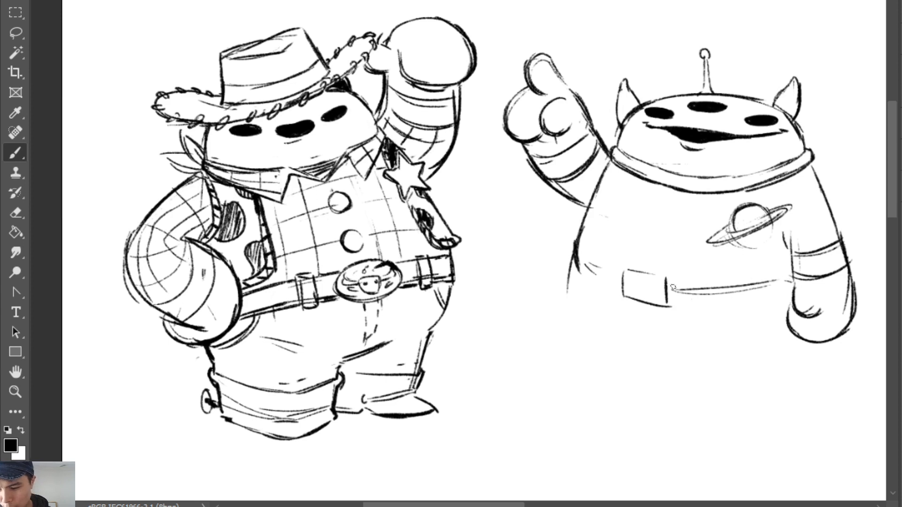
pyautogui.hotkey('ctrl', 'z')
pyautogui.moveTo(671, 287)
pyautogui.mouseDown()
pyautogui.moveTo(780, 272)
pyautogui.moveTo(724, 287)
pyautogui.moveTo(783, 280)
pyautogui.mouseUp()
pyautogui.hotkey('ctrl', 'z')
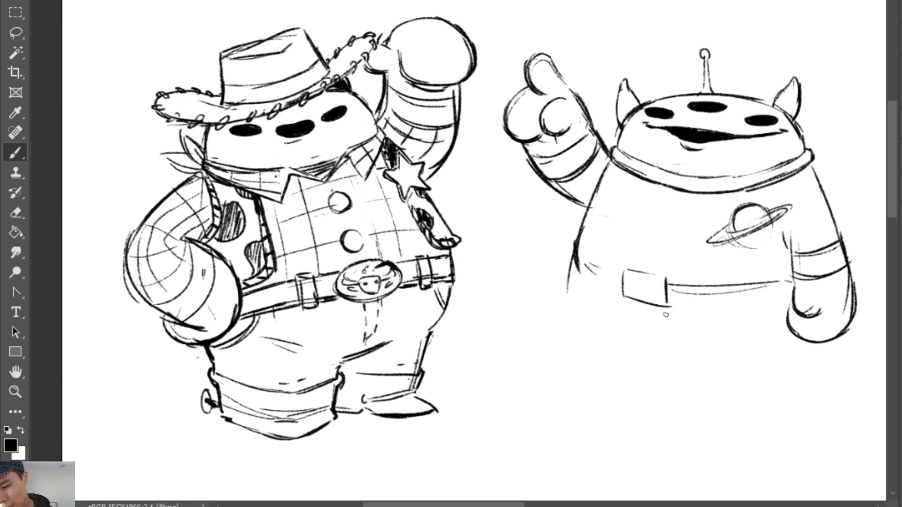
pyautogui.moveTo(668, 304)
pyautogui.mouseDown()
pyautogui.moveTo(796, 292)
pyautogui.moveTo(791, 306)
pyautogui.mouseUp()
pyautogui.hotkey('ctrl', 'z')
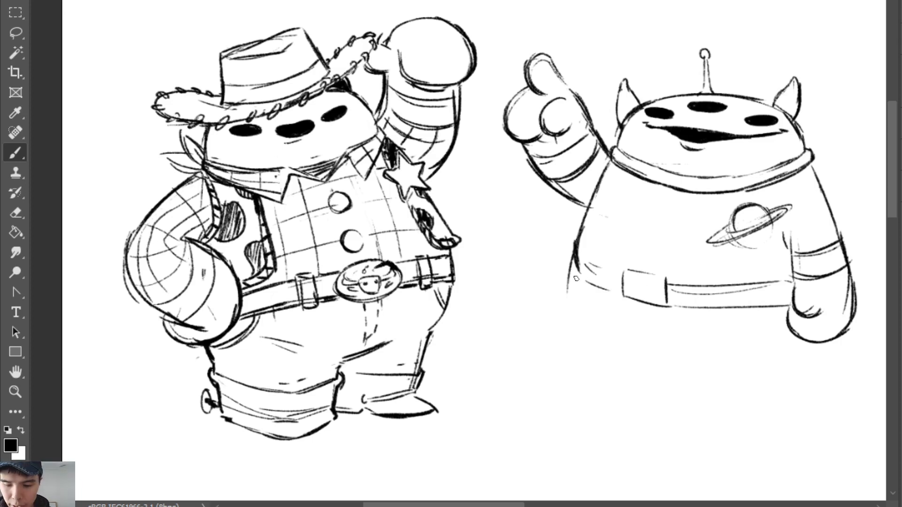
pyautogui.moveTo(575, 260); pyautogui.dragTo(689, 286)
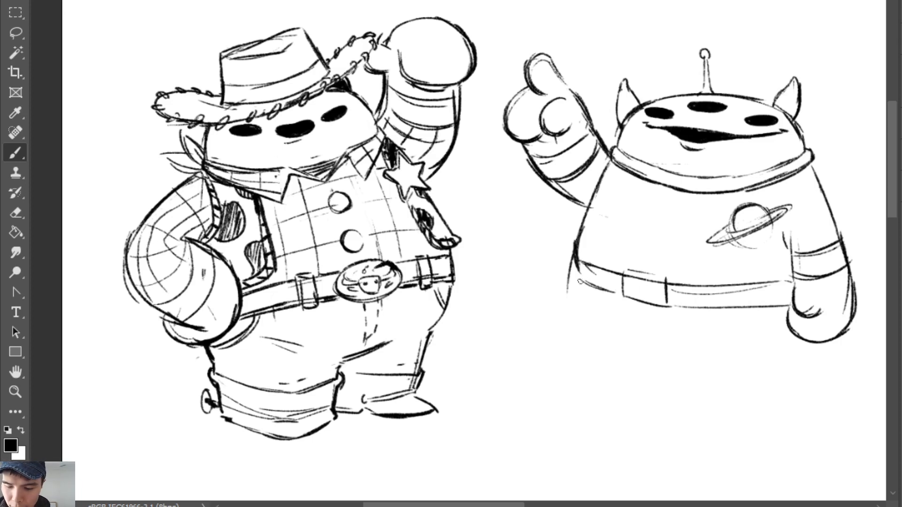
pyautogui.moveTo(578, 281)
pyautogui.mouseDown()
pyautogui.moveTo(711, 312)
pyautogui.moveTo(793, 307)
pyautogui.mouseUp()
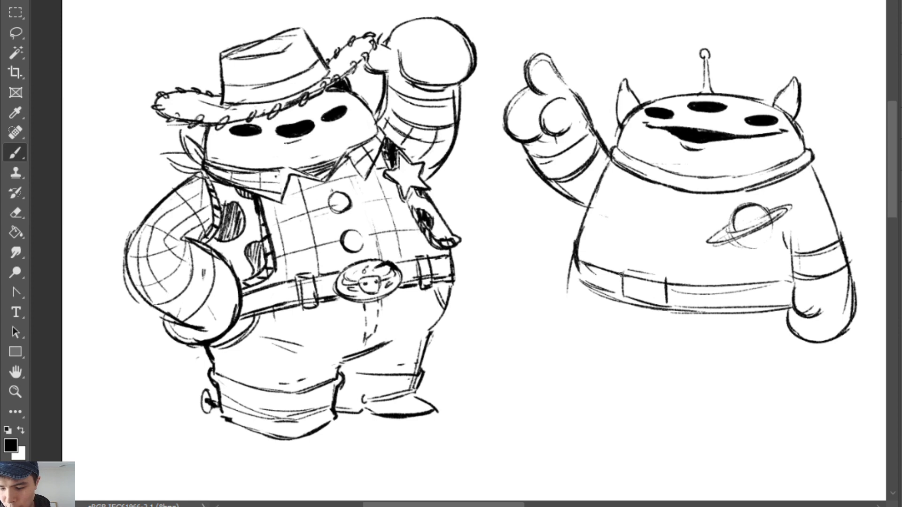
pyautogui.moveTo(623, 275)
pyautogui.mouseDown()
pyautogui.moveTo(626, 311)
pyautogui.moveTo(670, 320)
pyautogui.moveTo(665, 280)
pyautogui.mouseUp()
# Erase the torso edge below the raised arm and redraw it as a rounder contour meeting the belt end
pyautogui.moveTo(573, 261)
pyautogui.mouseDown()
pyautogui.moveTo(578, 282)
pyautogui.moveTo(584, 222)
pyautogui.mouseUp()
pyautogui.press('e')
pyautogui.press('b')
pyautogui.press('e')
pyautogui.moveTo(609, 168); pyautogui.dragTo(575, 237)
pyautogui.press('b')
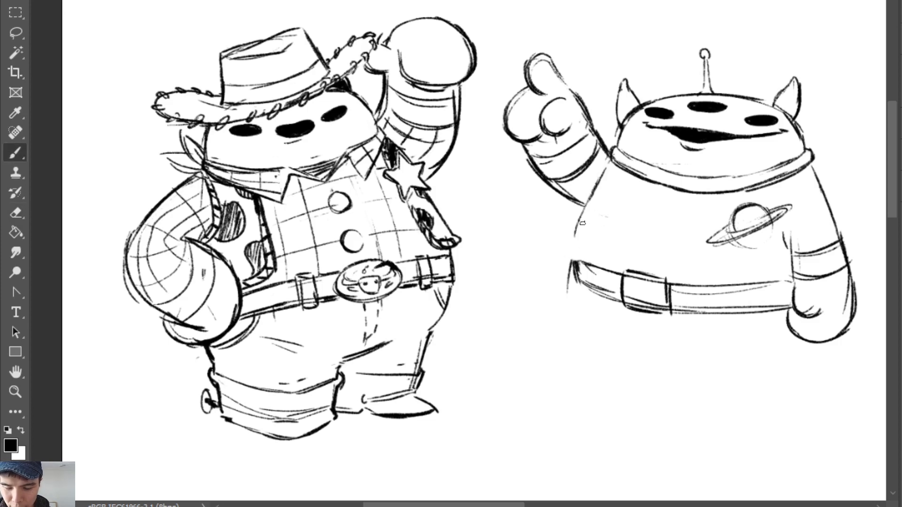
pyautogui.moveTo(583, 207)
pyautogui.mouseDown()
pyautogui.moveTo(576, 284)
pyautogui.moveTo(602, 335)
pyautogui.moveTo(678, 355)
pyautogui.mouseUp()
pyautogui.press('e')
pyautogui.press('b')
pyautogui.hotkey('ctrl', 'z')
pyautogui.hotkey('ctrl', 'z')
# Sketch the crotch fold and both side edges of the leg beneath the lowered arm
pyautogui.moveTo(641, 329); pyautogui.dragTo(684, 358)
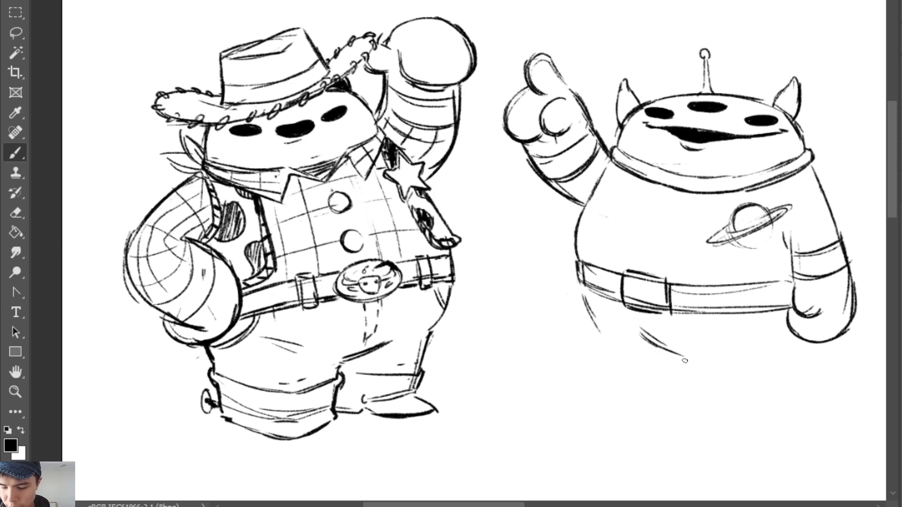
pyautogui.hotkey('ctrl', 'z')
pyautogui.moveTo(635, 328)
pyautogui.mouseDown()
pyautogui.moveTo(677, 354)
pyautogui.moveTo(684, 397)
pyautogui.mouseUp()
pyautogui.moveTo(813, 345); pyautogui.dragTo(801, 402)
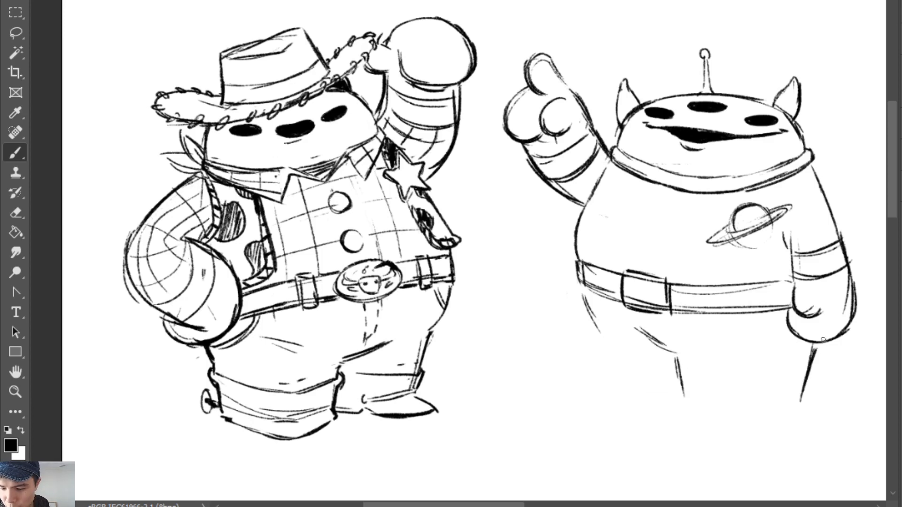
pyautogui.press('e')
pyautogui.moveTo(816, 353)
pyautogui.mouseDown()
pyautogui.moveTo(802, 378)
pyautogui.moveTo(804, 390)
pyautogui.moveTo(806, 367)
pyautogui.moveTo(805, 393)
pyautogui.mouseUp()
pyautogui.press('b')
# Draw the curved bottom edge of the leg beneath the lowered arm and refine it into a bold line
pyautogui.moveTo(682, 394); pyautogui.dragTo(799, 408)
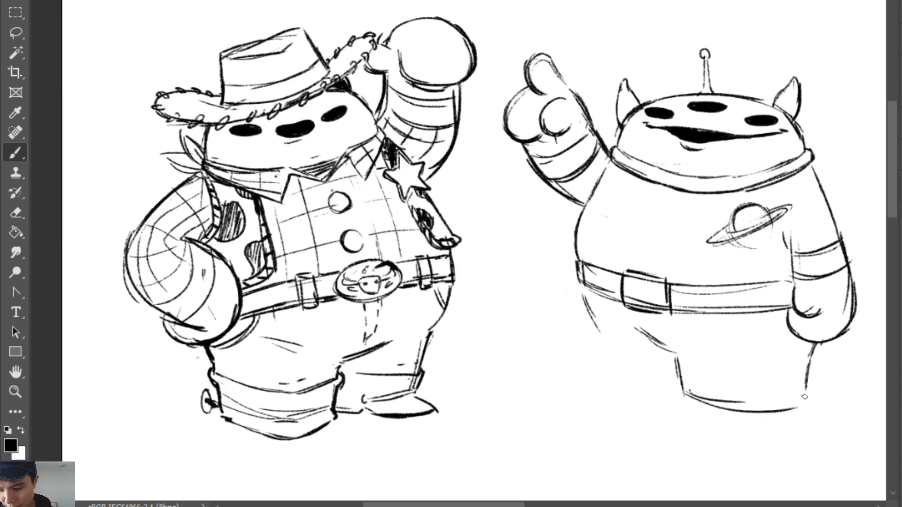
pyautogui.hotkey('ctrl', 'z')
pyautogui.moveTo(686, 394); pyautogui.dragTo(799, 402)
pyautogui.press('e')
pyautogui.moveTo(731, 407)
pyautogui.mouseDown()
pyautogui.moveTo(801, 401)
pyautogui.moveTo(731, 409)
pyautogui.moveTo(783, 403)
pyautogui.mouseUp()
pyautogui.press('b')
pyautogui.moveTo(685, 393)
pyautogui.mouseDown()
pyautogui.moveTo(764, 409)
pyautogui.moveTo(809, 393)
pyautogui.mouseUp()
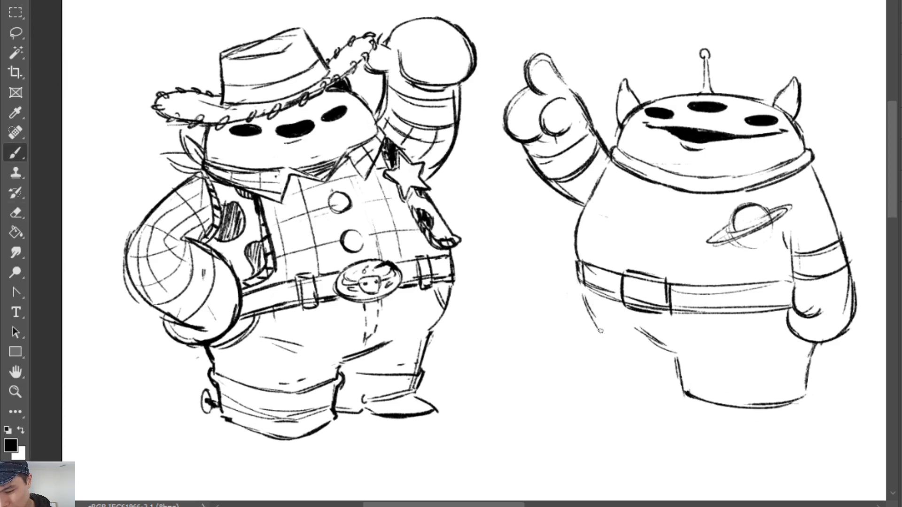
# Draw a bold outer edge down the leg on the cowboy's side and start its foot
pyautogui.moveTo(600, 327); pyautogui.dragTo(621, 368)
pyautogui.hotkey('ctrl', 'z')
pyautogui.moveTo(584, 296); pyautogui.dragTo(610, 365)
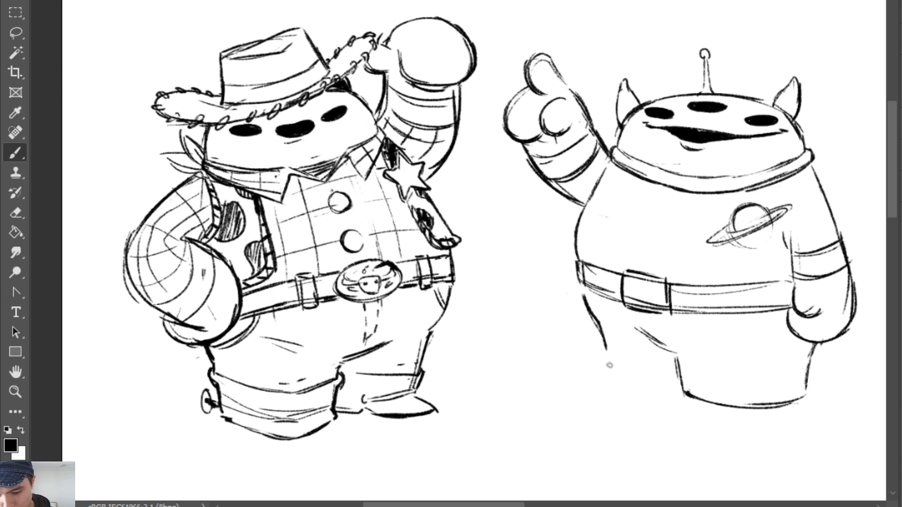
pyautogui.moveTo(600, 325); pyautogui.dragTo(613, 371)
pyautogui.moveTo(600, 334)
pyautogui.mouseDown()
pyautogui.moveTo(615, 372)
pyautogui.moveTo(670, 384)
pyautogui.mouseUp()
# Add flat shoe shapes with curved soles at the base of both legs
pyautogui.moveTo(599, 382); pyautogui.dragTo(786, 390)
pyautogui.hotkey('ctrl', 'z')
pyautogui.moveTo(689, 394)
pyautogui.mouseDown()
pyautogui.moveTo(801, 390)
pyautogui.moveTo(712, 393)
pyautogui.moveTo(734, 408)
pyautogui.moveTo(771, 410)
pyautogui.moveTo(805, 394)
pyautogui.mouseUp()
pyautogui.press('e')
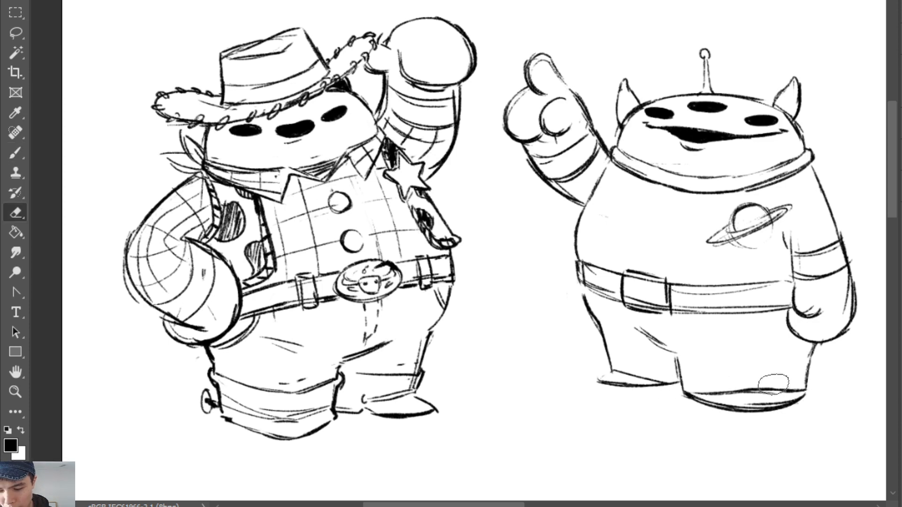
pyautogui.press('b')
pyautogui.moveTo(615, 371)
pyautogui.mouseDown()
pyautogui.moveTo(595, 383)
pyautogui.moveTo(681, 383)
pyautogui.mouseUp()
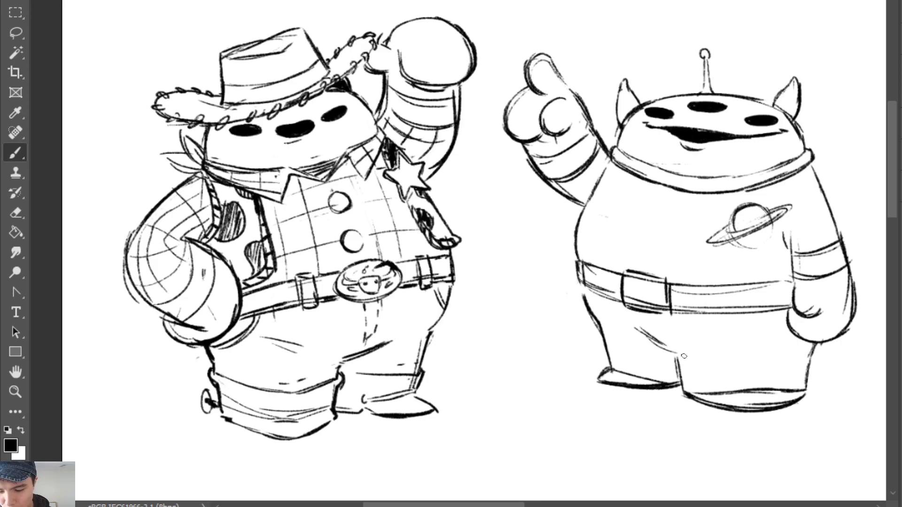
# Thicken the outer contours of the near leg, both torso sides and the lowered arm
pyautogui.moveTo(810, 366); pyautogui.dragTo(810, 390)
pyautogui.moveTo(820, 346); pyautogui.dragTo(813, 365)
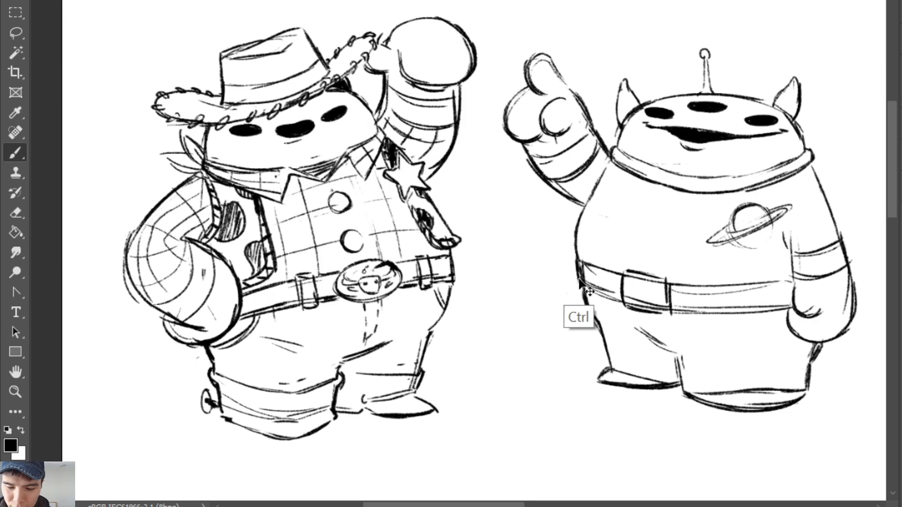
pyautogui.moveTo(602, 172); pyautogui.dragTo(578, 235)
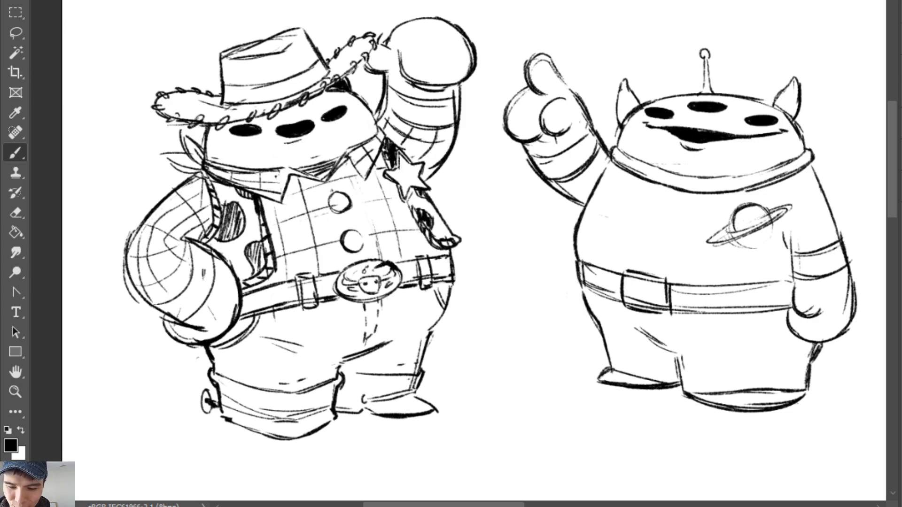
pyautogui.moveTo(818, 181); pyautogui.dragTo(845, 249)
pyautogui.moveTo(835, 218); pyautogui.dragTo(856, 318)
pyautogui.moveTo(854, 287)
pyautogui.mouseDown()
pyautogui.moveTo(838, 332)
pyautogui.moveTo(846, 329)
pyautogui.mouseUp()
# Erase the alien's lowered hand outline and redraw it as a larger, rounder mitten shape with bold edges
pyautogui.press('e')
pyautogui.moveTo(794, 294)
pyautogui.mouseDown()
pyautogui.moveTo(817, 312)
pyautogui.moveTo(788, 320)
pyautogui.moveTo(814, 340)
pyautogui.mouseUp()
pyautogui.press('b')
pyautogui.press('e')
pyautogui.press('b')
pyautogui.moveTo(787, 311)
pyautogui.mouseDown()
pyautogui.moveTo(807, 316)
pyautogui.moveTo(792, 305)
pyautogui.moveTo(808, 321)
pyautogui.moveTo(812, 348)
pyautogui.moveTo(830, 337)
pyautogui.moveTo(804, 332)
pyautogui.moveTo(846, 328)
pyautogui.moveTo(856, 305)
pyautogui.moveTo(842, 331)
pyautogui.moveTo(849, 291)
pyautogui.moveTo(837, 333)
pyautogui.moveTo(856, 287)
pyautogui.moveTo(846, 341)
pyautogui.mouseUp()
pyautogui.press('e')
pyautogui.press('b')
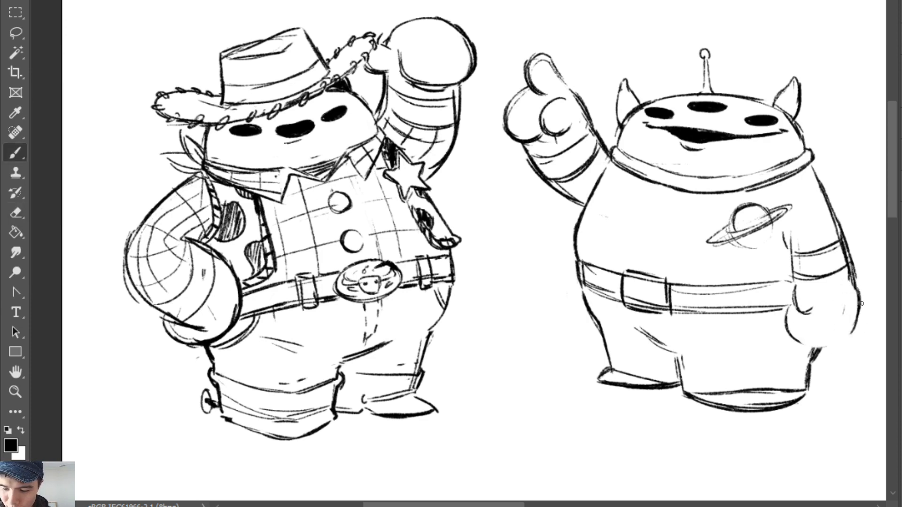
pyautogui.moveTo(862, 303); pyautogui.dragTo(843, 343)
pyautogui.moveTo(787, 319)
pyautogui.mouseDown()
pyautogui.moveTo(833, 345)
pyautogui.moveTo(857, 326)
pyautogui.moveTo(833, 343)
pyautogui.mouseUp()
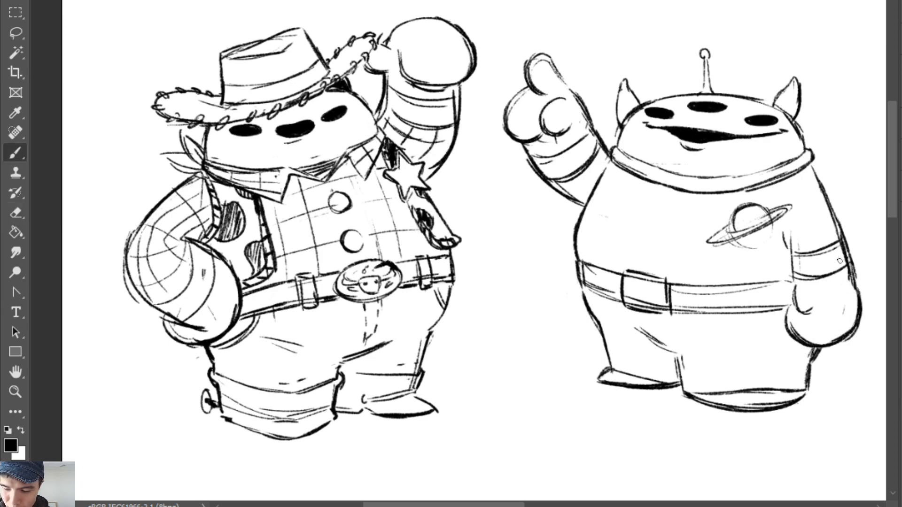
# Clean up and redraw the outer contour of the alien's lowered arm as one smooth line down to the hand
pyautogui.press('e')
pyautogui.moveTo(843, 257)
pyautogui.mouseDown()
pyautogui.moveTo(849, 274)
pyautogui.moveTo(845, 242)
pyautogui.moveTo(860, 297)
pyautogui.mouseUp()
pyautogui.press('b')
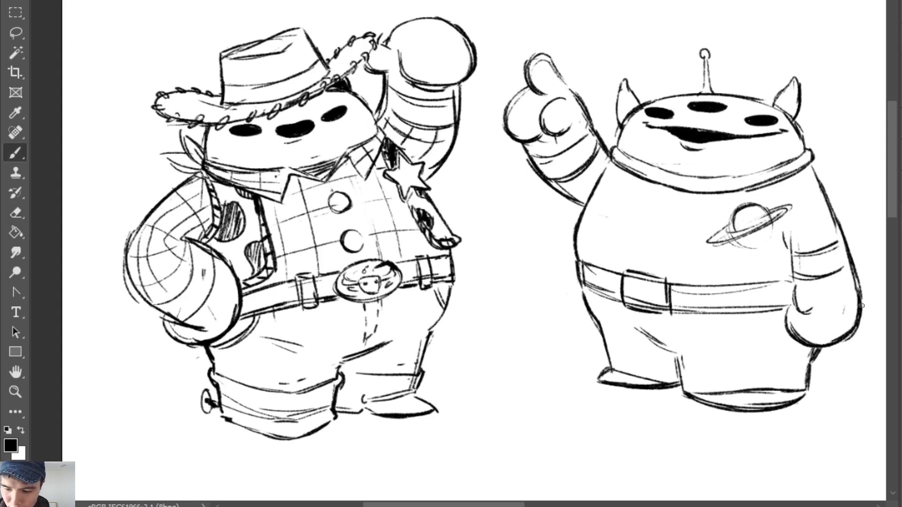
pyautogui.hotkey('ctrl', 'z')
pyautogui.moveTo(825, 196); pyautogui.dragTo(858, 292)
pyautogui.moveTo(837, 225); pyautogui.dragTo(842, 334)
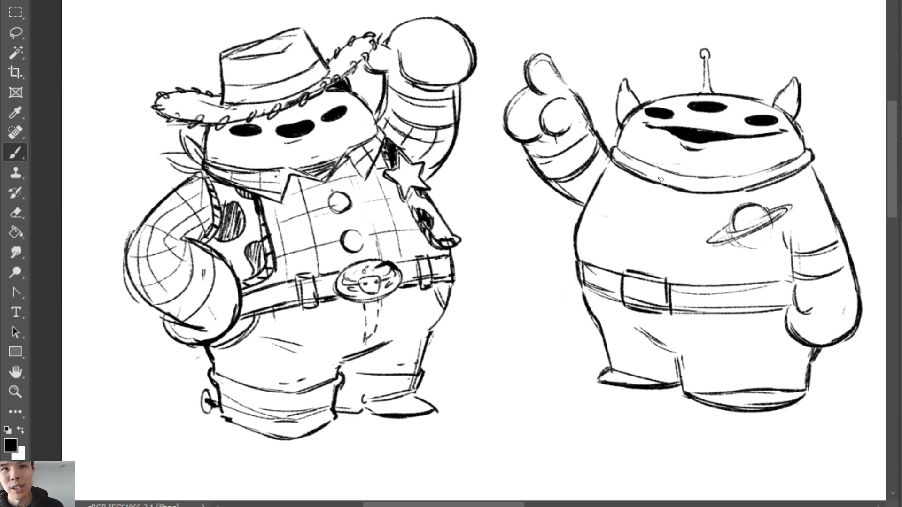
# Rework the curved lower edge of the alien's collar with bolder strokes
pyautogui.moveTo(660, 180)
pyautogui.mouseDown()
pyautogui.moveTo(687, 189)
pyautogui.moveTo(647, 182)
pyautogui.moveTo(726, 196)
pyautogui.moveTo(813, 157)
pyautogui.mouseUp()
pyautogui.press('e')
pyautogui.hotkey('ctrl', 'z')
pyautogui.press('b')
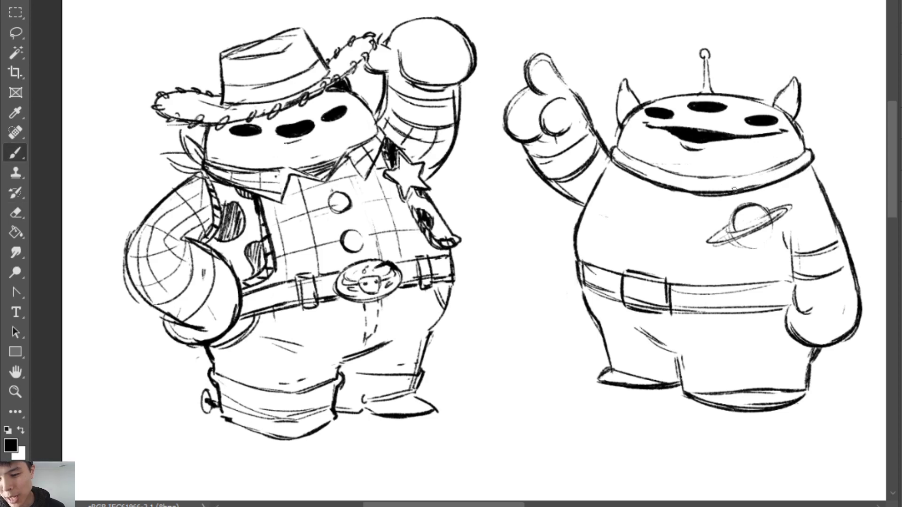
pyautogui.moveTo(734, 190)
pyautogui.mouseDown()
pyautogui.moveTo(798, 156)
pyautogui.moveTo(800, 172)
pyautogui.mouseUp()
pyautogui.hotkey('ctrl', 'z')
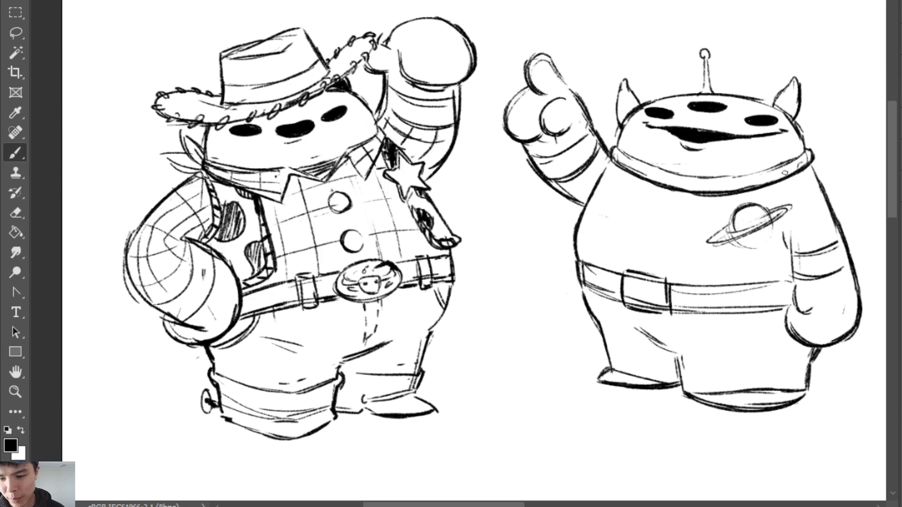
pyautogui.press('e')
pyautogui.press('b')
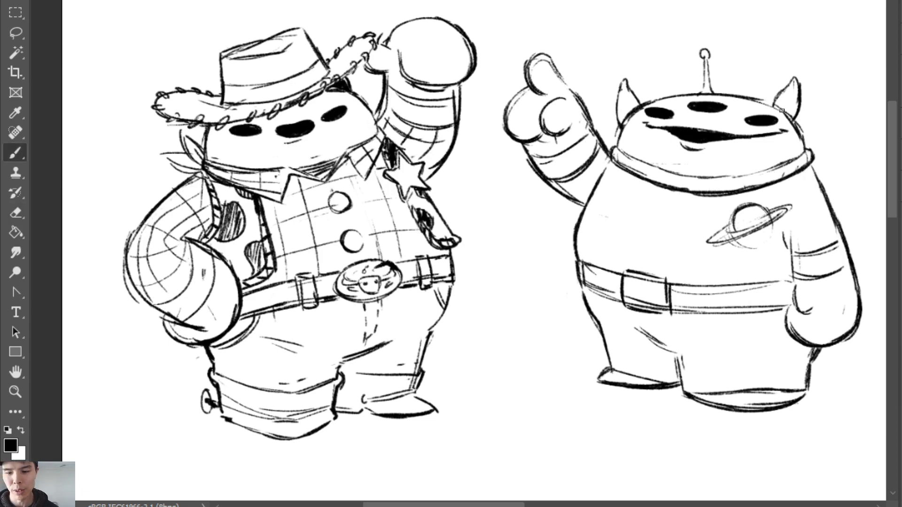
# Thicken the side of the alien's head below the ear, the antenna stem and its ball tip
pyautogui.press('e')
pyautogui.press('b')
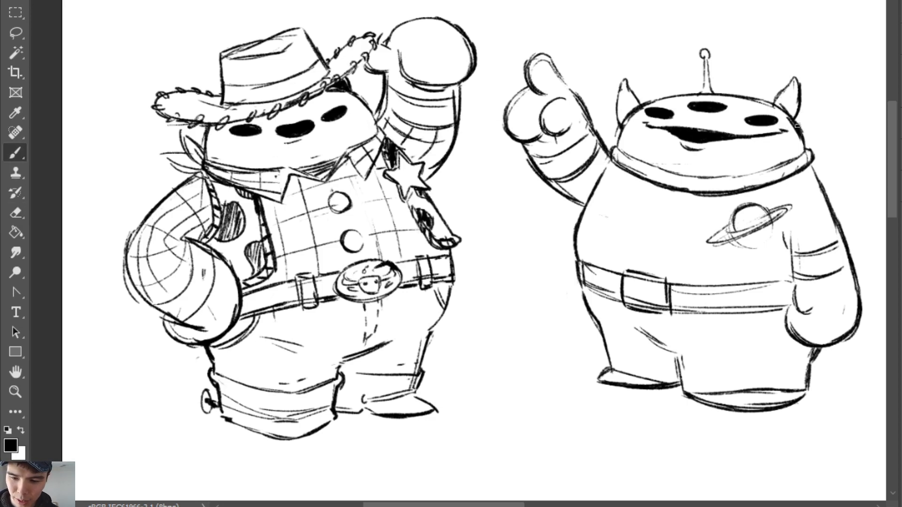
pyautogui.moveTo(705, 61)
pyautogui.mouseDown()
pyautogui.moveTo(700, 93)
pyautogui.moveTo(713, 82)
pyautogui.mouseUp()
pyautogui.moveTo(704, 48)
pyautogui.mouseDown()
pyautogui.moveTo(708, 58)
pyautogui.moveTo(713, 52)
pyautogui.mouseUp()
pyautogui.hotkey('ctrl', 'z')
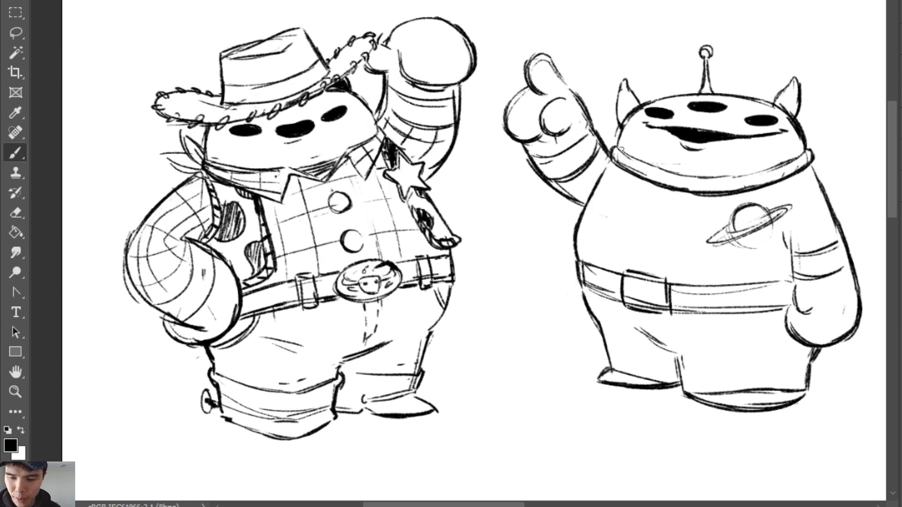
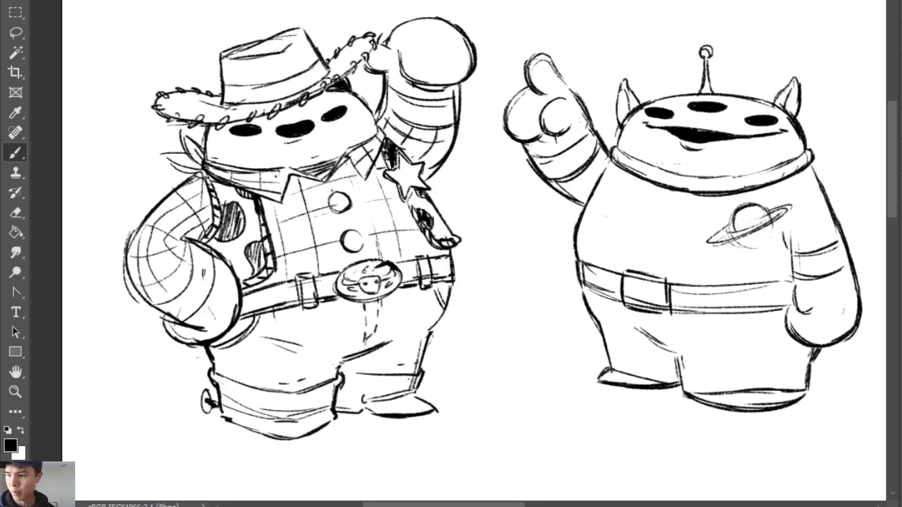
# Hide the cowboy drawing and try a first loose stroke in the cleared area beside the alien
pyautogui.press('l')
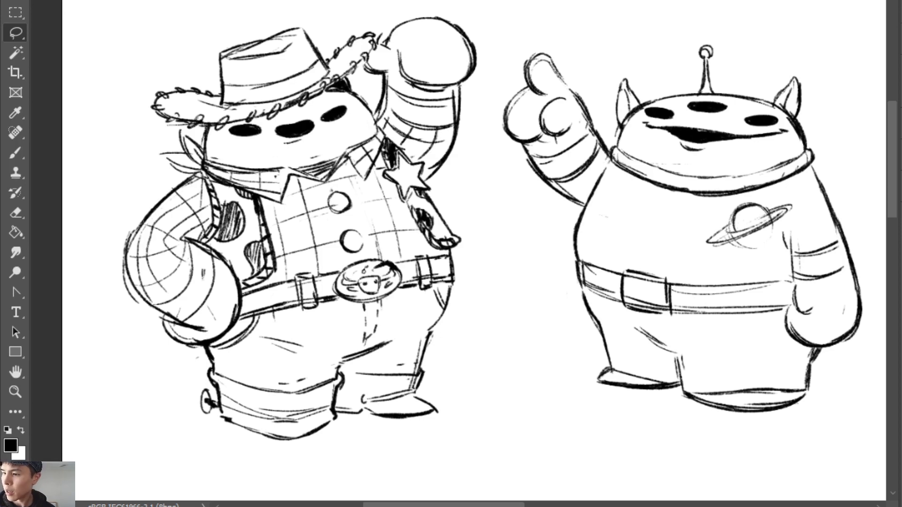
pyautogui.press('b')
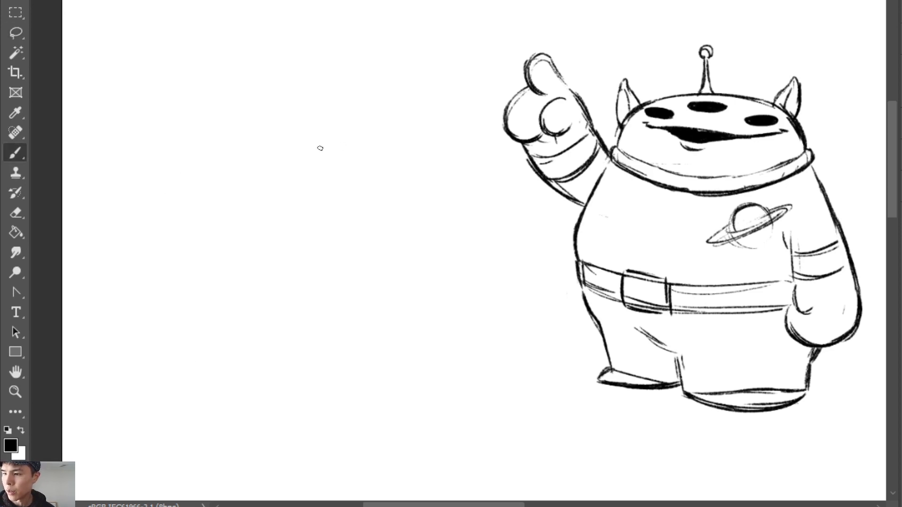
pyautogui.moveTo(235, 143)
pyautogui.mouseDown()
pyautogui.moveTo(399, 99)
pyautogui.moveTo(448, 159)
pyautogui.moveTo(451, 178)
pyautogui.mouseUp()
pyautogui.hotkey('ctrl', 'z')
pyautogui.hotkey('ctrl', 'z')
pyautogui.hotkey('ctrl', 'z')
pyautogui.hotkey('ctrl', 'shift', 'z')
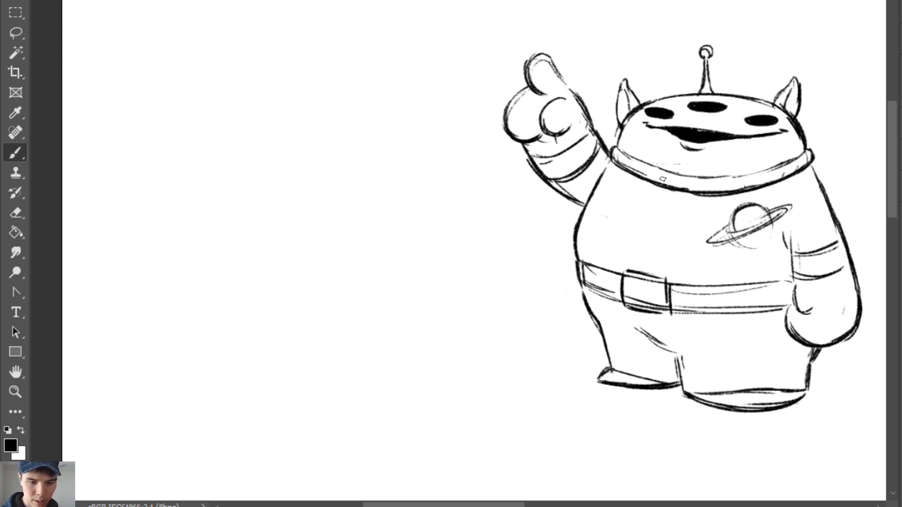
# Sketch a third character's rounded head top, loose side lines, curved face line and short vertical centre mark
pyautogui.moveTo(263, 155)
pyautogui.mouseDown()
pyautogui.moveTo(297, 118)
pyautogui.moveTo(373, 111)
pyautogui.moveTo(402, 148)
pyautogui.moveTo(407, 137)
pyautogui.moveTo(399, 242)
pyautogui.mouseUp()
pyautogui.moveTo(422, 194); pyautogui.dragTo(413, 265)
pyautogui.moveTo(263, 157)
pyautogui.mouseDown()
pyautogui.moveTo(223, 234)
pyautogui.moveTo(348, 329)
pyautogui.mouseUp()
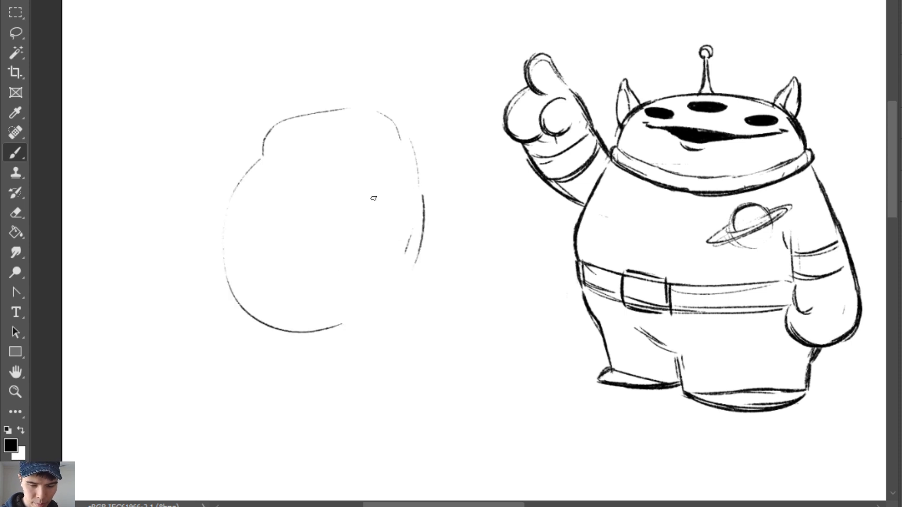
pyautogui.hotkey('ctrl', 'z')
pyautogui.moveTo(260, 137); pyautogui.dragTo(396, 145)
pyautogui.moveTo(330, 135); pyautogui.dragTo(328, 172)
pyautogui.hotkey('ctrl', 'z')
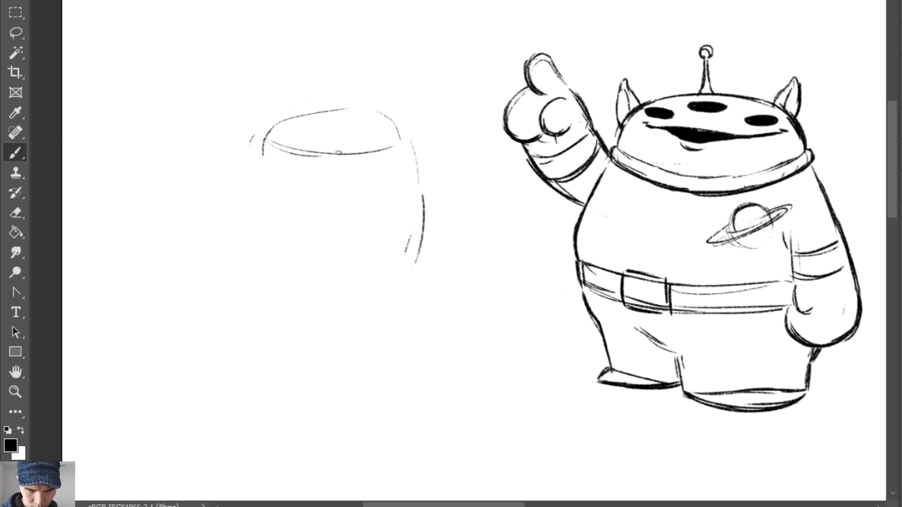
pyautogui.moveTo(339, 137); pyautogui.dragTo(338, 160)
# Add an outer rim around the head top, a faint chin stroke and a deeper curve beneath the face
pyautogui.moveTo(261, 128); pyautogui.dragTo(278, 110)
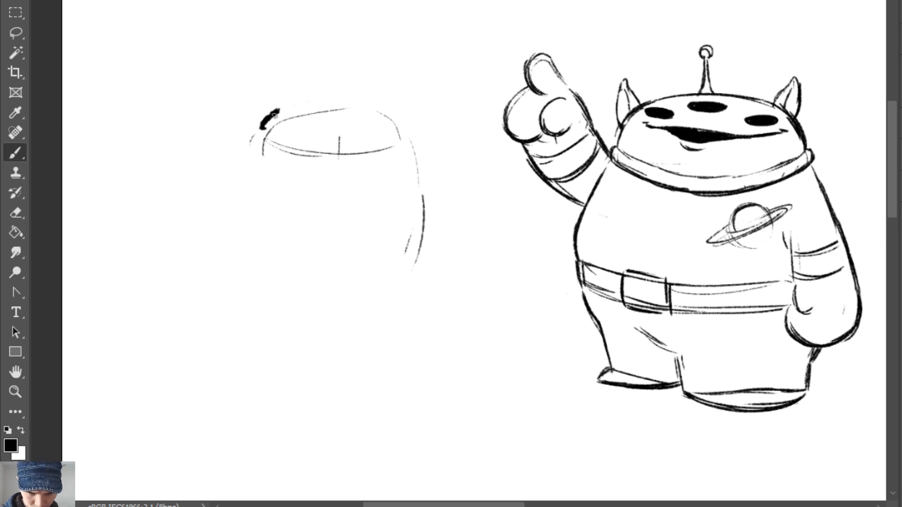
pyautogui.moveTo(381, 113); pyautogui.dragTo(414, 146)
pyautogui.press('e')
pyautogui.press('b')
pyautogui.moveTo(271, 117)
pyautogui.mouseDown()
pyautogui.moveTo(283, 109)
pyautogui.moveTo(390, 113)
pyautogui.moveTo(418, 143)
pyautogui.mouseUp()
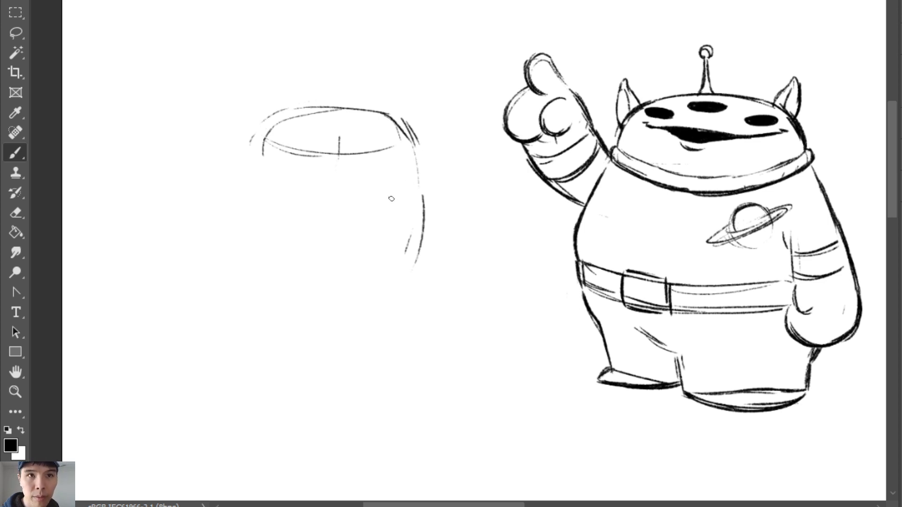
pyautogui.moveTo(275, 171); pyautogui.dragTo(294, 186)
pyautogui.press('e')
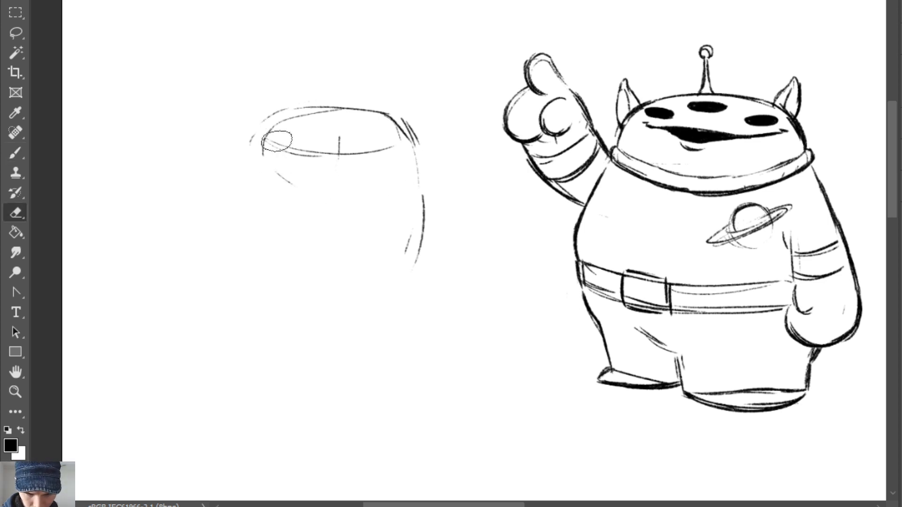
pyautogui.press('b')
pyautogui.moveTo(277, 141)
pyautogui.mouseDown()
pyautogui.moveTo(387, 153)
pyautogui.moveTo(319, 161)
pyautogui.moveTo(387, 153)
pyautogui.mouseUp()
# Sketch both sides of the torso, flaring outward from the head into a wide body
pyautogui.moveTo(331, 162)
pyautogui.mouseDown()
pyautogui.moveTo(407, 142)
pyautogui.moveTo(396, 155)
pyautogui.moveTo(442, 215)
pyautogui.moveTo(439, 261)
pyautogui.mouseUp()
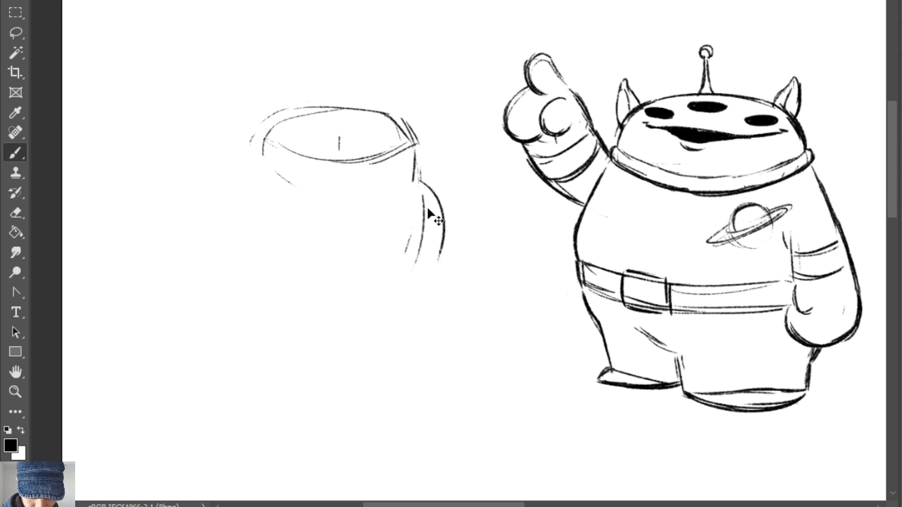
pyautogui.hotkey('ctrl', 'z')
pyautogui.moveTo(414, 187); pyautogui.dragTo(430, 280)
pyautogui.moveTo(250, 144)
pyautogui.mouseDown()
pyautogui.moveTo(225, 195)
pyautogui.moveTo(214, 330)
pyautogui.mouseUp()
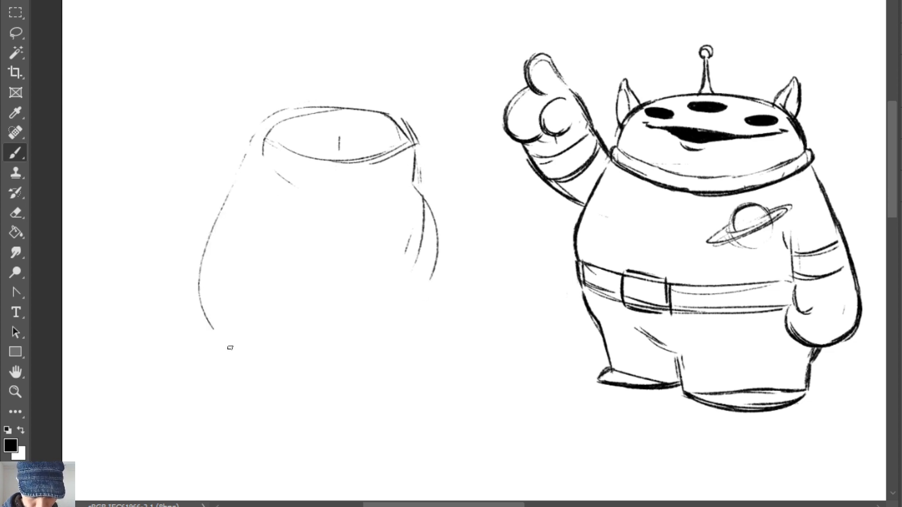
pyautogui.hotkey('ctrl', 'z')
pyautogui.moveTo(247, 177); pyautogui.dragTo(236, 211)
pyautogui.hotkey('ctrl', 'z')
pyautogui.moveTo(253, 133); pyautogui.dragTo(235, 226)
pyautogui.moveTo(415, 184)
pyautogui.mouseDown()
pyautogui.moveTo(440, 241)
pyautogui.moveTo(444, 313)
pyautogui.mouseUp()
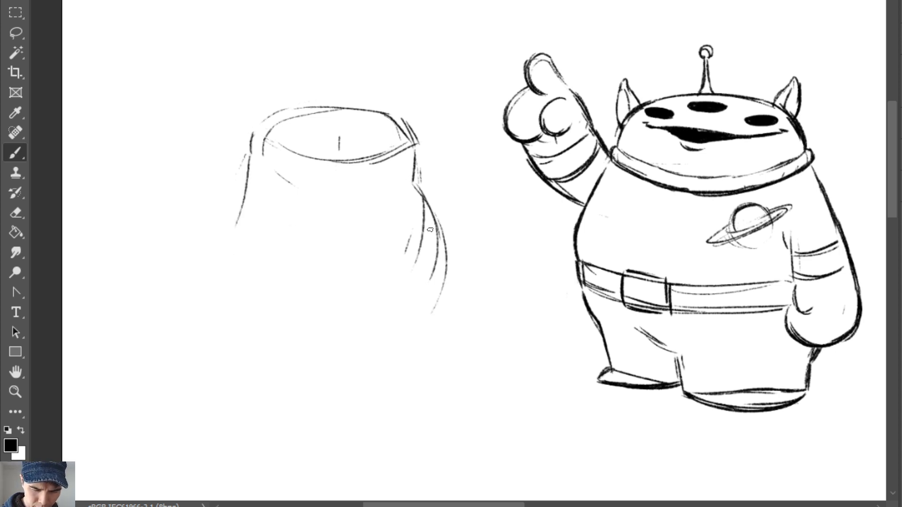
# Round off the lower body with a broad curved belly line joining both sides
pyautogui.moveTo(428, 207); pyautogui.dragTo(329, 365)
pyautogui.moveTo(240, 226); pyautogui.dragTo(329, 363)
pyautogui.hotkey('ctrl', 'z')
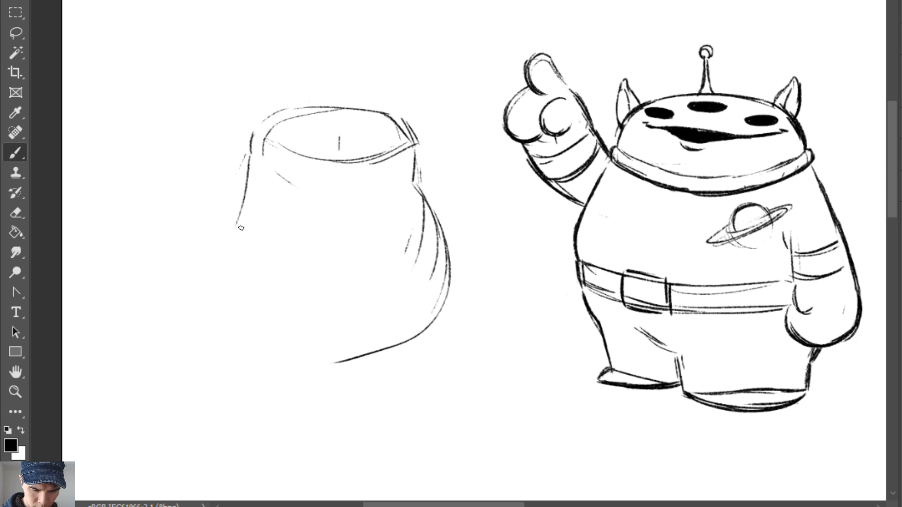
pyautogui.moveTo(241, 224)
pyautogui.mouseDown()
pyautogui.moveTo(215, 295)
pyautogui.moveTo(267, 353)
pyautogui.moveTo(228, 317)
pyautogui.moveTo(369, 371)
pyautogui.moveTo(342, 373)
pyautogui.moveTo(440, 284)
pyautogui.mouseUp()
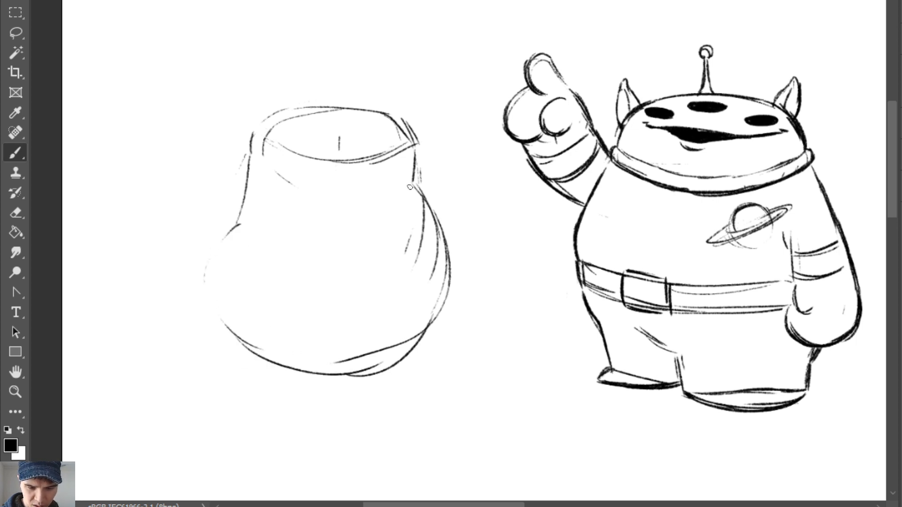
pyautogui.moveTo(411, 187); pyautogui.dragTo(416, 349)
# Draw a deep curved neckline below the face and strengthen the head's side contours
pyautogui.moveTo(269, 161)
pyautogui.mouseDown()
pyautogui.moveTo(335, 197)
pyautogui.moveTo(405, 181)
pyautogui.mouseUp()
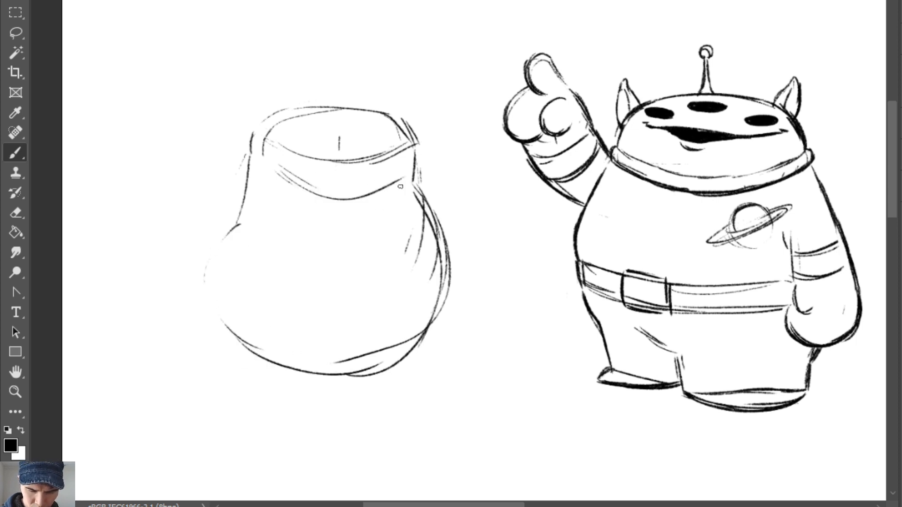
pyautogui.press('e')
pyautogui.moveTo(416, 150); pyautogui.dragTo(415, 180)
pyautogui.press('b')
pyautogui.moveTo(407, 129); pyautogui.dragTo(416, 176)
pyautogui.moveTo(409, 136); pyautogui.dragTo(416, 183)
pyautogui.moveTo(254, 140)
pyautogui.mouseDown()
pyautogui.moveTo(273, 116)
pyautogui.moveTo(291, 124)
pyautogui.moveTo(250, 167)
pyautogui.moveTo(254, 140)
pyautogui.moveTo(219, 233)
pyautogui.mouseUp()
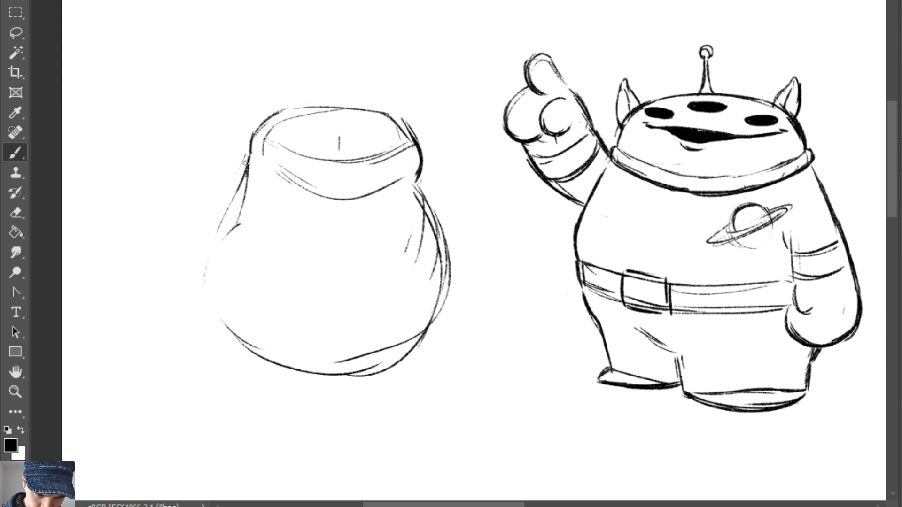
# Sketch the outer contour of the arm hanging on the body's far side from the alien, down to the hand
pyautogui.moveTo(245, 163); pyautogui.dragTo(190, 277)
pyautogui.hotkey('ctrl', 'z')
pyautogui.moveTo(248, 161)
pyautogui.mouseDown()
pyautogui.moveTo(229, 172)
pyautogui.moveTo(218, 296)
pyautogui.mouseUp()
pyautogui.hotkey('ctrl', 'z')
pyautogui.moveTo(248, 170)
pyautogui.mouseDown()
pyautogui.moveTo(269, 226)
pyautogui.moveTo(225, 168)
pyautogui.moveTo(167, 217)
pyautogui.moveTo(184, 275)
pyautogui.mouseUp()
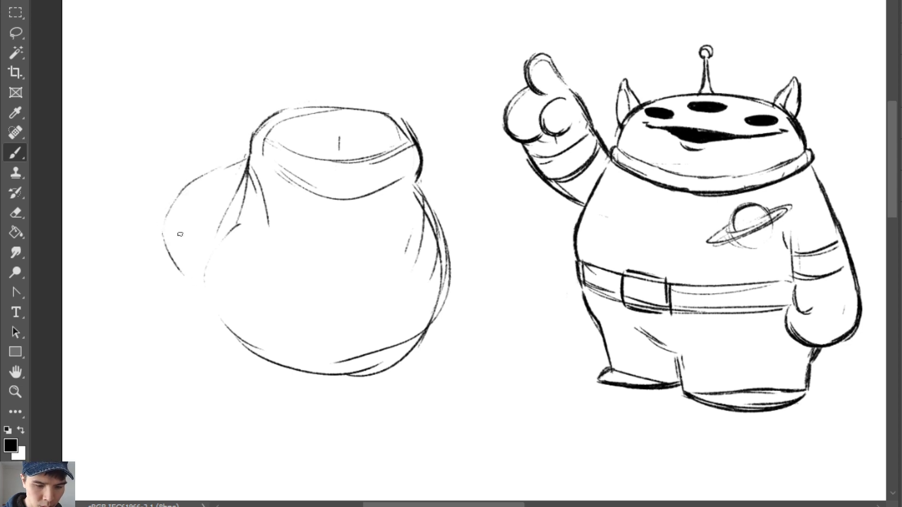
pyautogui.moveTo(173, 200)
pyautogui.mouseDown()
pyautogui.moveTo(177, 264)
pyautogui.moveTo(217, 314)
pyautogui.mouseUp()
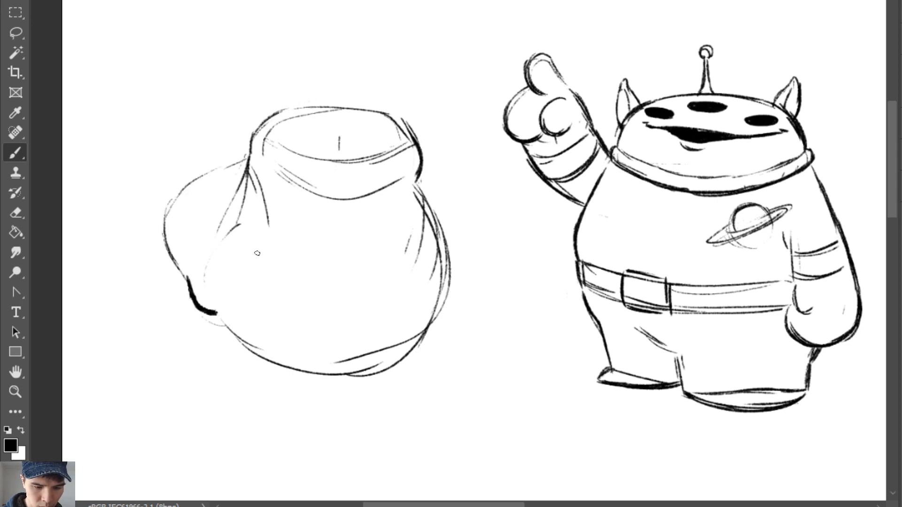
# Refine the lowered hand's curved bottom edge and draw its inner edge against the belly
pyautogui.moveTo(250, 228); pyautogui.dragTo(272, 285)
pyautogui.press('e')
pyautogui.moveTo(207, 310)
pyautogui.mouseDown()
pyautogui.moveTo(208, 286)
pyautogui.moveTo(245, 319)
pyautogui.mouseUp()
pyautogui.press('b')
pyautogui.moveTo(250, 228); pyautogui.dragTo(272, 288)
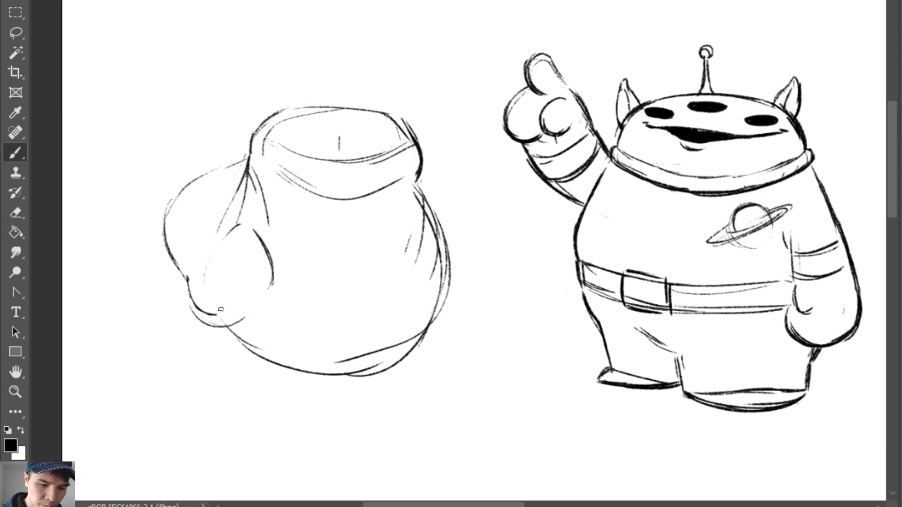
# Add two curved sleeve bands across the lowered arm and refine the inner line at the armpit
pyautogui.moveTo(186, 271); pyautogui.dragTo(246, 239)
pyautogui.moveTo(168, 245)
pyautogui.mouseDown()
pyautogui.moveTo(208, 241)
pyautogui.moveTo(229, 213)
pyautogui.moveTo(264, 219)
pyautogui.moveTo(257, 231)
pyautogui.moveTo(267, 225)
pyautogui.mouseUp()
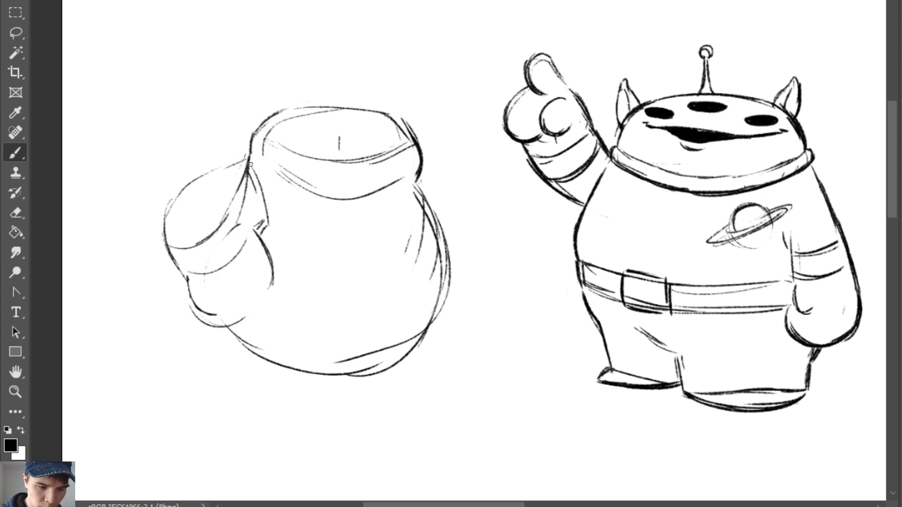
pyautogui.moveTo(251, 166); pyautogui.dragTo(265, 231)
pyautogui.press('e')
pyautogui.press('b')
pyautogui.hotkey('ctrl', 'z')
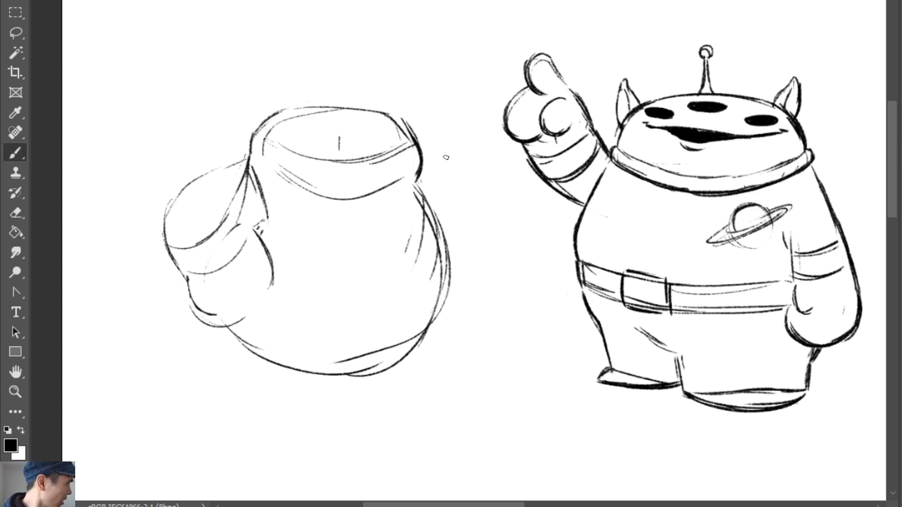
# Sketch guide lines for a raised arm toward the alien and start a circular hand above it
pyautogui.moveTo(424, 155); pyautogui.dragTo(458, 89)
pyautogui.hotkey('ctrl', 'z')
pyautogui.moveTo(425, 147); pyautogui.dragTo(458, 76)
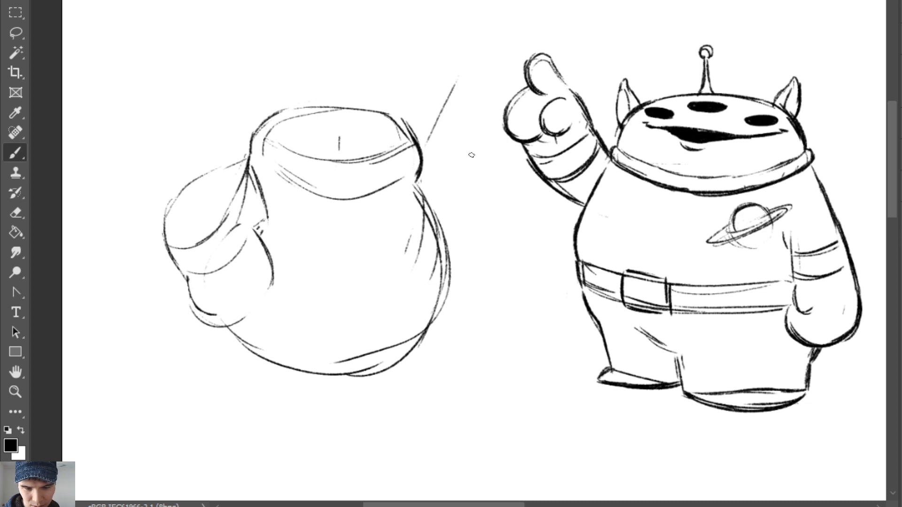
pyautogui.moveTo(447, 221); pyautogui.dragTo(471, 186)
pyautogui.moveTo(419, 140)
pyautogui.mouseDown()
pyautogui.moveTo(450, 68)
pyautogui.moveTo(504, 87)
pyautogui.moveTo(488, 115)
pyautogui.mouseUp()
pyautogui.hotkey('ctrl', 'z')
pyautogui.hotkey('ctrl', 'z')
pyautogui.moveTo(470, 45); pyautogui.dragTo(530, 100)
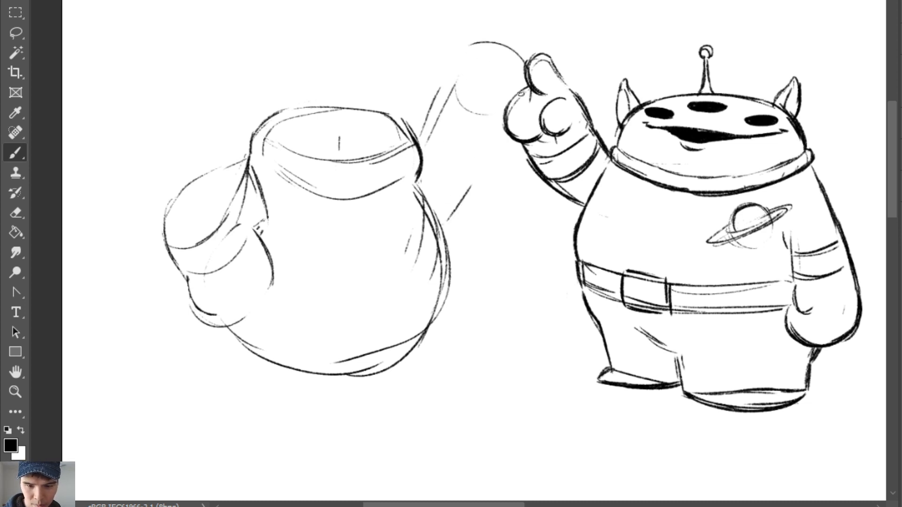
# Move the alien away from the new character and widen the raised hand into a larger rounded shape
pyautogui.press('v')
pyautogui.moveTo(761, 123); pyautogui.dragTo(809, 137)
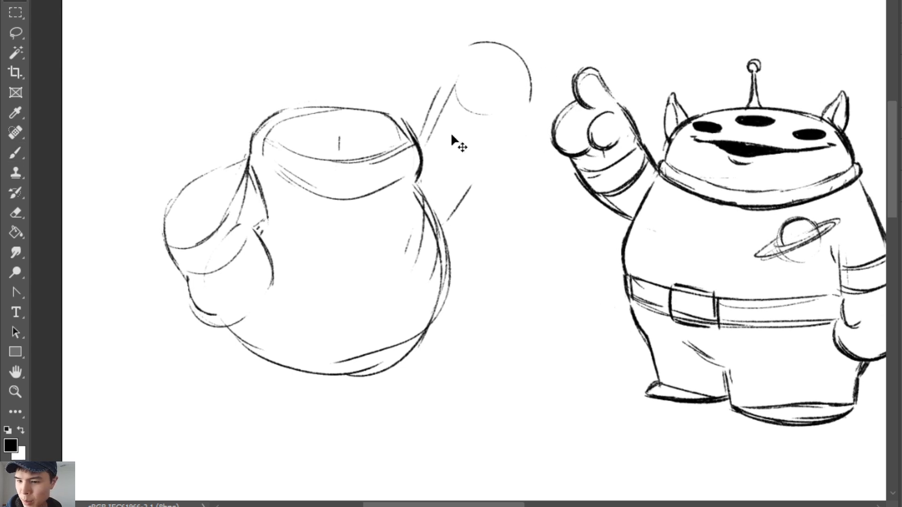
pyautogui.press('b')
pyautogui.moveTo(460, 85); pyautogui.dragTo(507, 115)
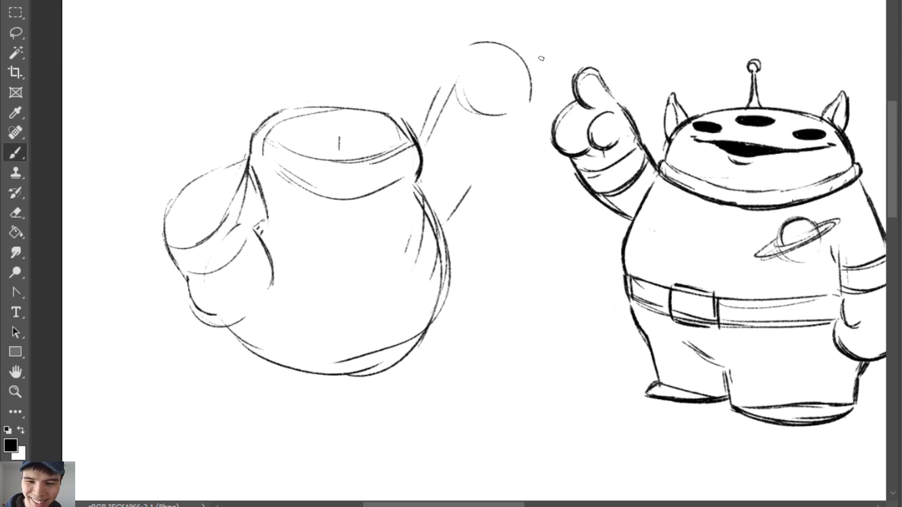
pyautogui.moveTo(521, 42)
pyautogui.mouseDown()
pyautogui.moveTo(540, 61)
pyautogui.moveTo(540, 104)
pyautogui.mouseUp()
pyautogui.moveTo(547, 66); pyautogui.dragTo(512, 115)
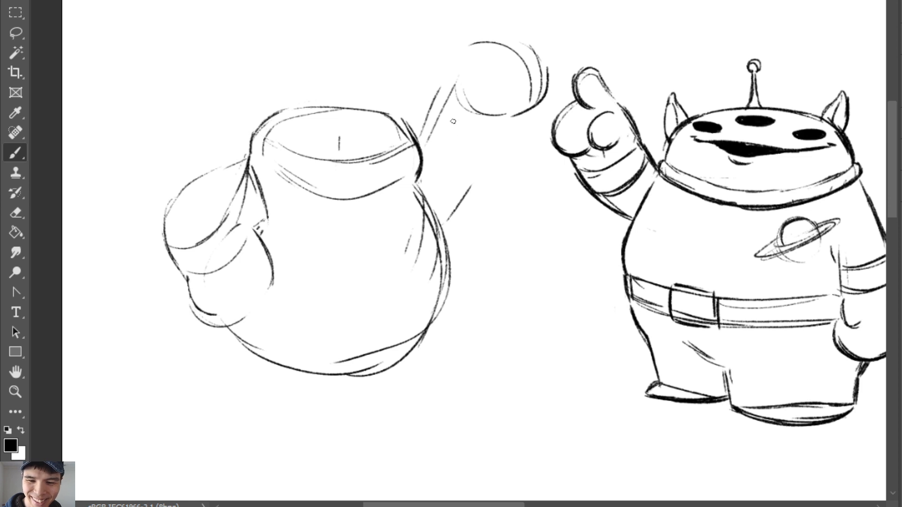
# Add an arc under the raised hand and sketch curved contour lines across the upper chest
pyautogui.moveTo(450, 94)
pyautogui.mouseDown()
pyautogui.moveTo(478, 131)
pyautogui.moveTo(501, 123)
pyautogui.mouseUp()
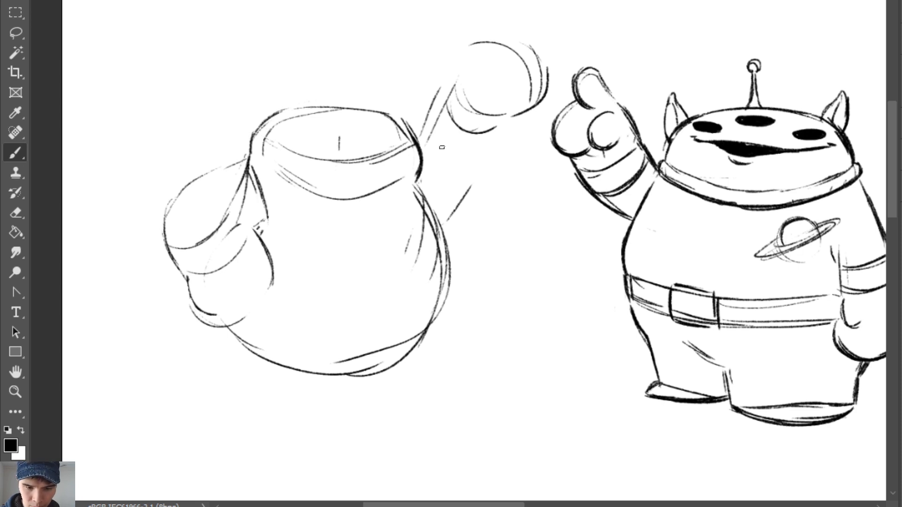
pyautogui.moveTo(271, 176); pyautogui.dragTo(342, 204)
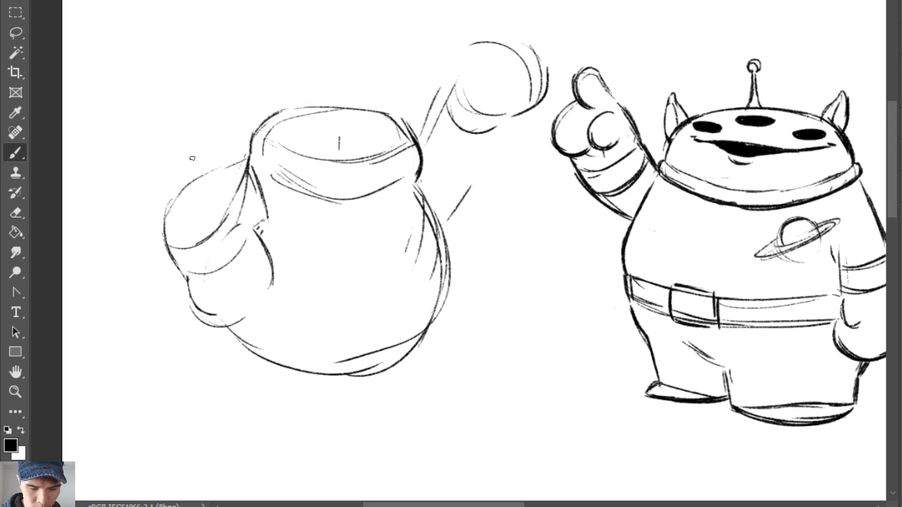
pyautogui.moveTo(271, 209)
pyautogui.mouseDown()
pyautogui.moveTo(327, 250)
pyautogui.moveTo(390, 251)
pyautogui.moveTo(415, 229)
pyautogui.mouseUp()
pyautogui.moveTo(285, 225)
pyautogui.mouseDown()
pyautogui.moveTo(407, 231)
pyautogui.moveTo(421, 212)
pyautogui.mouseUp()
pyautogui.moveTo(422, 180); pyautogui.dragTo(431, 201)
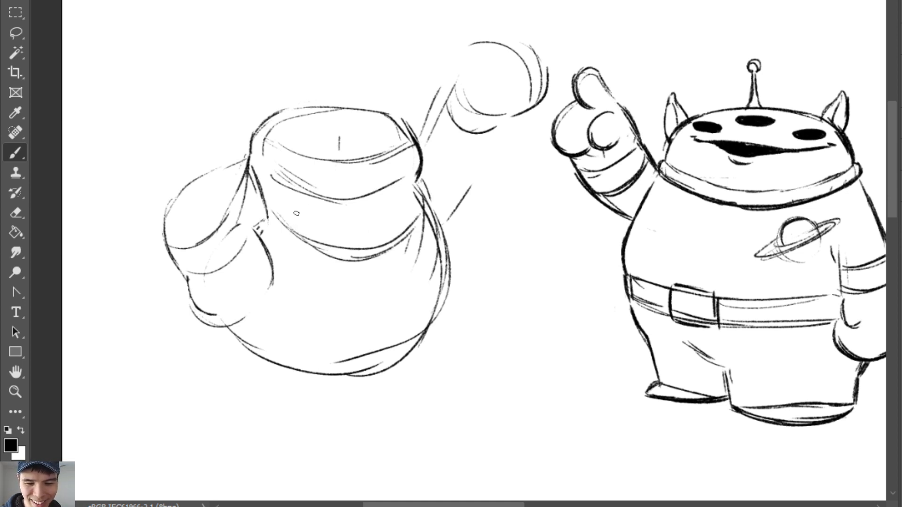
# Draw a curved collar band beneath the face and add a small half-round detail hanging from its lower edge
pyautogui.moveTo(260, 160)
pyautogui.mouseDown()
pyautogui.moveTo(317, 198)
pyautogui.moveTo(392, 201)
pyautogui.moveTo(408, 180)
pyautogui.moveTo(348, 192)
pyautogui.moveTo(417, 182)
pyautogui.moveTo(298, 186)
pyautogui.moveTo(389, 186)
pyautogui.mouseUp()
pyautogui.press('e')
pyautogui.press('b')
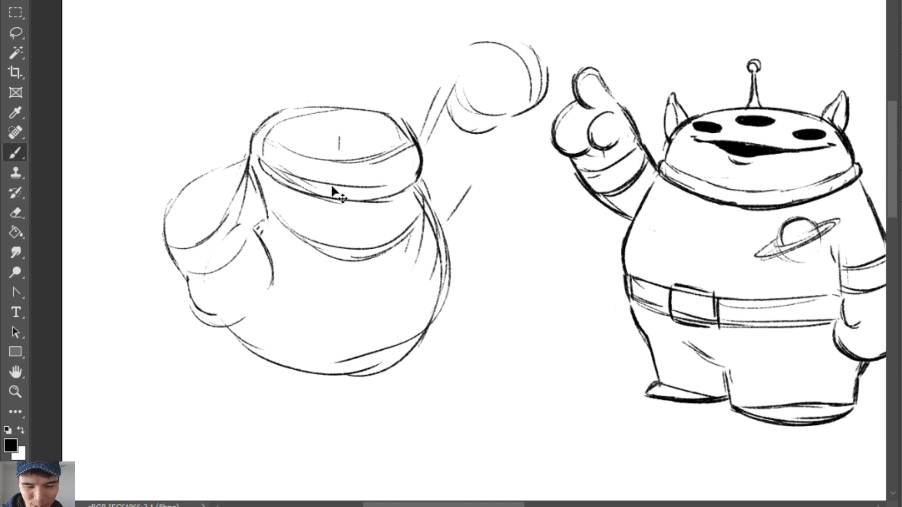
pyautogui.hotkey('ctrl', 'z')
pyautogui.moveTo(278, 173)
pyautogui.mouseDown()
pyautogui.moveTo(362, 194)
pyautogui.moveTo(418, 176)
pyautogui.moveTo(415, 189)
pyautogui.moveTo(376, 200)
pyautogui.moveTo(389, 200)
pyautogui.mouseUp()
pyautogui.press('ctrl')
pyautogui.hotkey('ctrl', 'z')
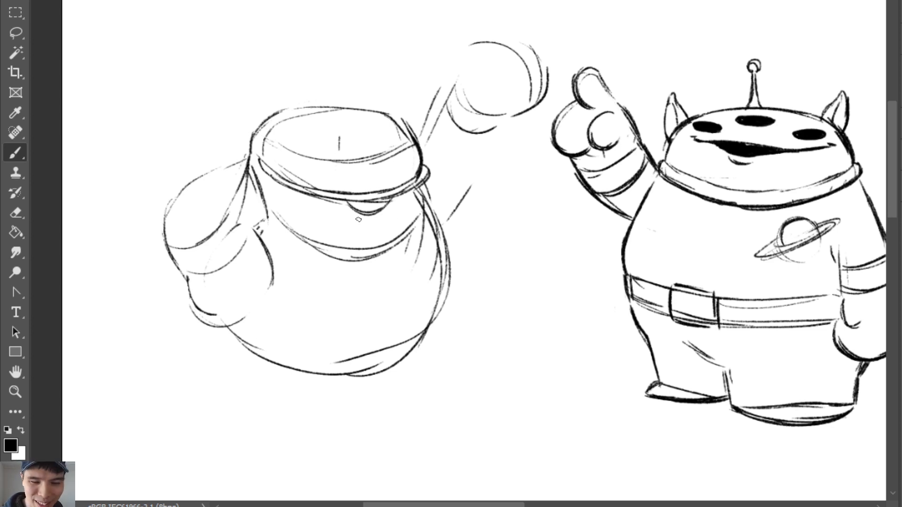
pyautogui.press('e')
pyautogui.moveTo(376, 217); pyautogui.dragTo(402, 198)
pyautogui.press('b')
pyautogui.moveTo(377, 217)
pyautogui.mouseDown()
pyautogui.moveTo(402, 198)
pyautogui.moveTo(389, 213)
pyautogui.mouseUp()
# Sketch short strap lines descending from the collar and lighten the curved contour across the chest
pyautogui.moveTo(429, 176)
pyautogui.mouseDown()
pyautogui.moveTo(440, 218)
pyautogui.moveTo(419, 235)
pyautogui.mouseUp()
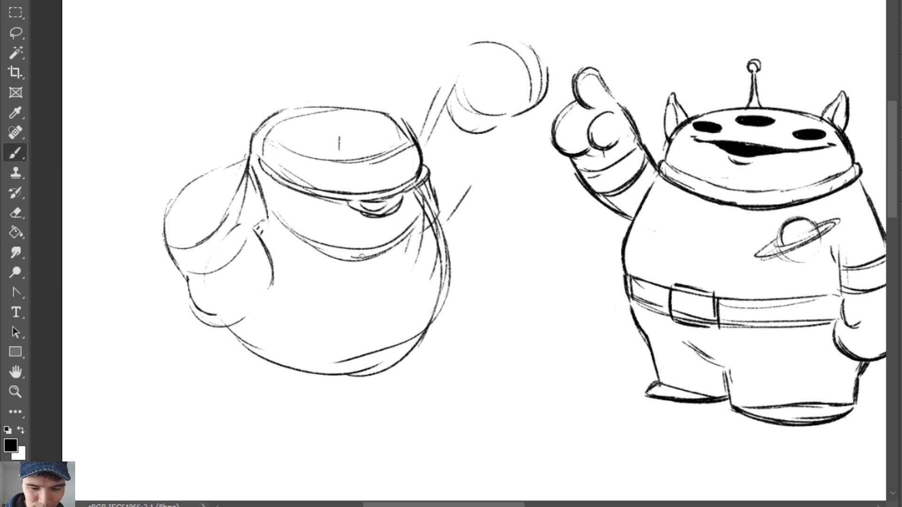
pyautogui.moveTo(316, 240)
pyautogui.mouseDown()
pyautogui.moveTo(406, 245)
pyautogui.moveTo(439, 214)
pyautogui.moveTo(310, 253)
pyautogui.mouseUp()
pyautogui.press('e')
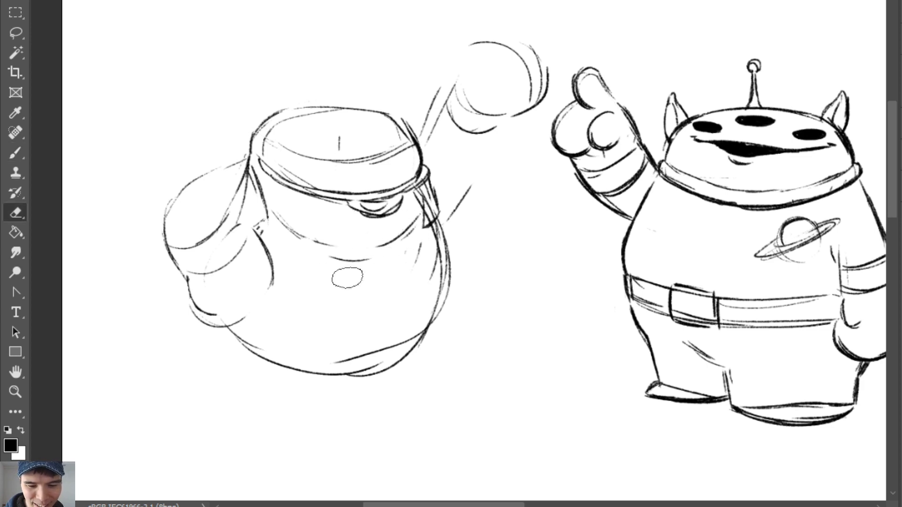
pyautogui.press('b')
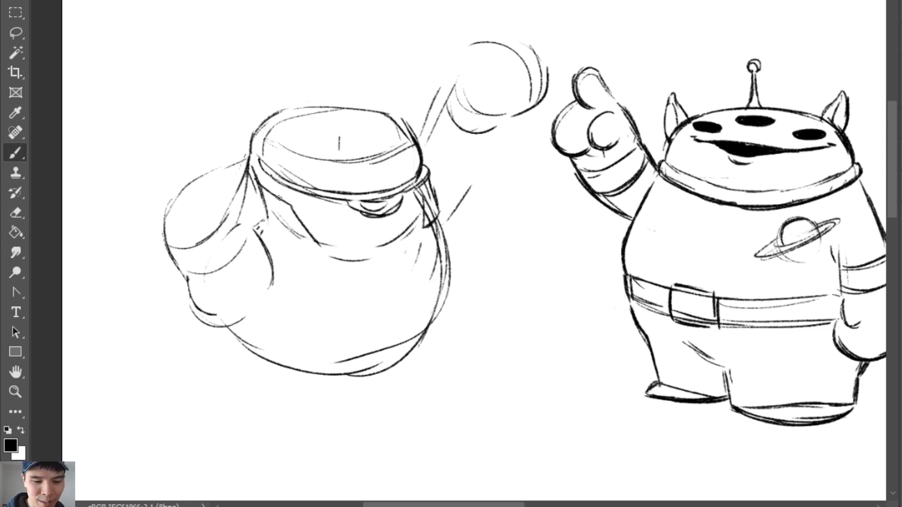
# Sketch a circular shoulder shape at the top of the lowered arm and another at the raised arm's shoulder
pyautogui.moveTo(251, 172)
pyautogui.mouseDown()
pyautogui.moveTo(265, 192)
pyautogui.moveTo(261, 222)
pyautogui.moveTo(238, 155)
pyautogui.mouseUp()
pyautogui.moveTo(202, 180)
pyautogui.mouseDown()
pyautogui.moveTo(247, 158)
pyautogui.moveTo(257, 193)
pyautogui.mouseUp()
pyautogui.hotkey('ctrl', 'z')
pyautogui.moveTo(210, 176)
pyautogui.mouseDown()
pyautogui.moveTo(241, 160)
pyautogui.moveTo(204, 171)
pyautogui.moveTo(239, 165)
pyautogui.mouseUp()
pyautogui.press('e')
pyautogui.press('b')
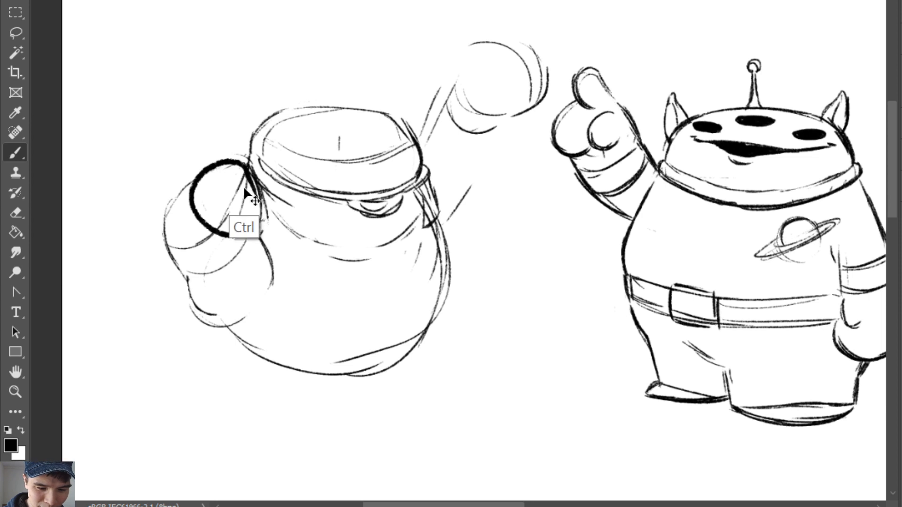
pyautogui.hotkey('ctrl', 'z')
pyautogui.moveTo(225, 165)
pyautogui.mouseDown()
pyautogui.moveTo(226, 238)
pyautogui.moveTo(228, 167)
pyautogui.mouseUp()
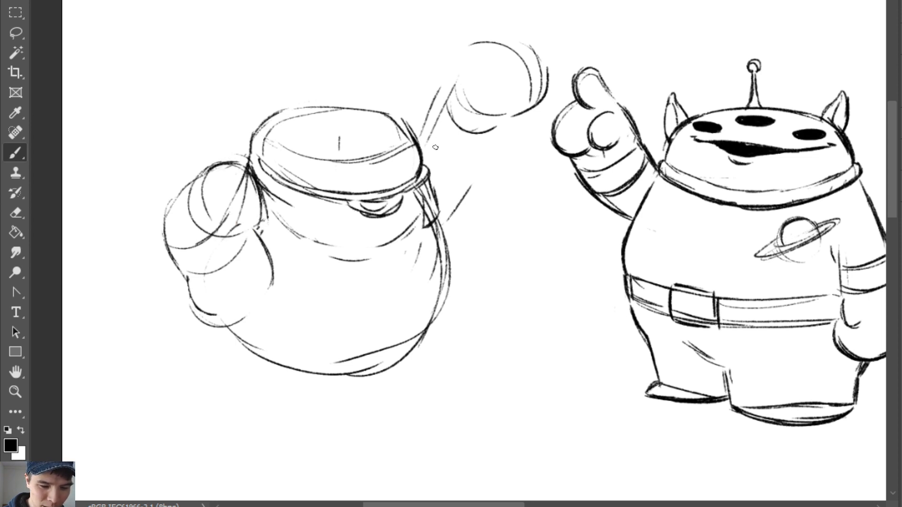
pyautogui.moveTo(436, 147)
pyautogui.mouseDown()
pyautogui.moveTo(428, 155)
pyautogui.moveTo(462, 167)
pyautogui.moveTo(449, 145)
pyautogui.moveTo(436, 198)
pyautogui.mouseUp()
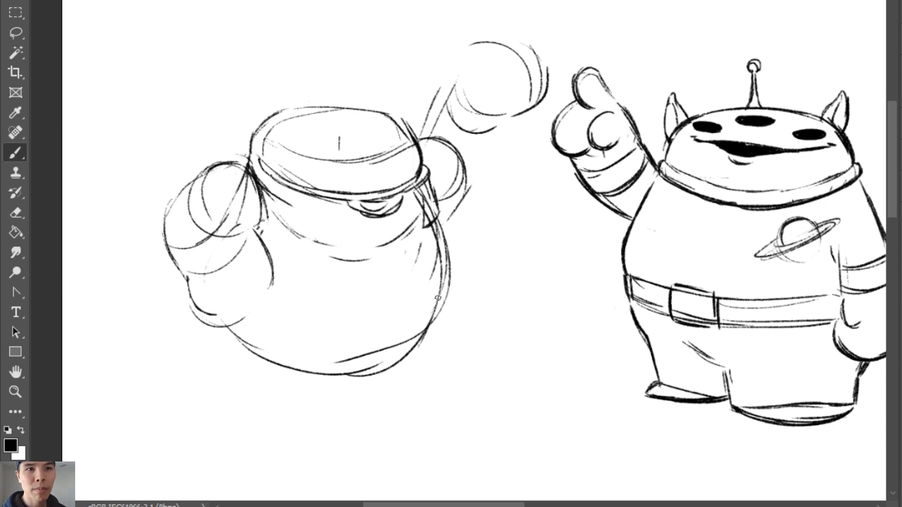
# Sketch two rounded stubby legs below the belly, with the larger one under the lowered arm
pyautogui.moveTo(441, 325); pyautogui.dragTo(372, 386)
pyautogui.moveTo(446, 324); pyautogui.dragTo(419, 413)
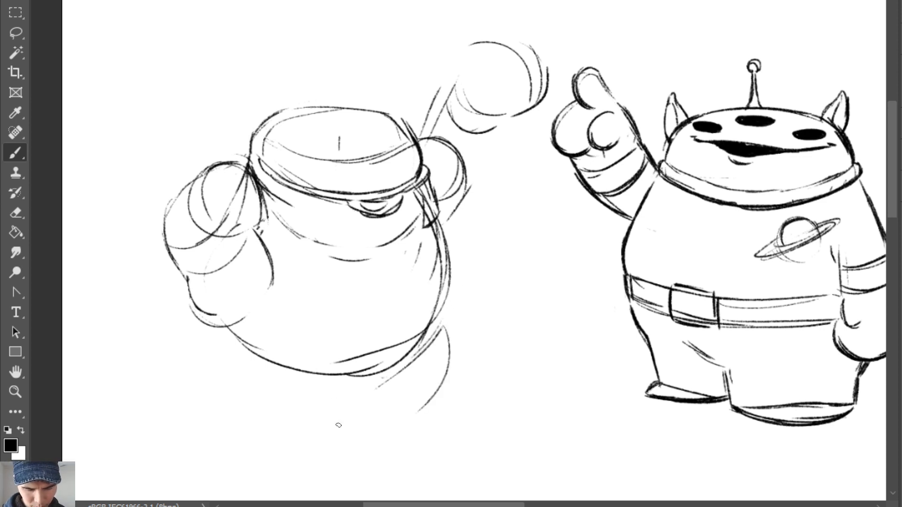
pyautogui.moveTo(369, 374); pyautogui.dragTo(445, 420)
pyautogui.moveTo(429, 317); pyautogui.dragTo(444, 408)
pyautogui.moveTo(248, 353)
pyautogui.mouseDown()
pyautogui.moveTo(263, 448)
pyautogui.moveTo(281, 448)
pyautogui.mouseUp()
pyautogui.moveTo(233, 366)
pyautogui.mouseDown()
pyautogui.moveTo(229, 409)
pyautogui.moveTo(358, 360)
pyautogui.mouseUp()
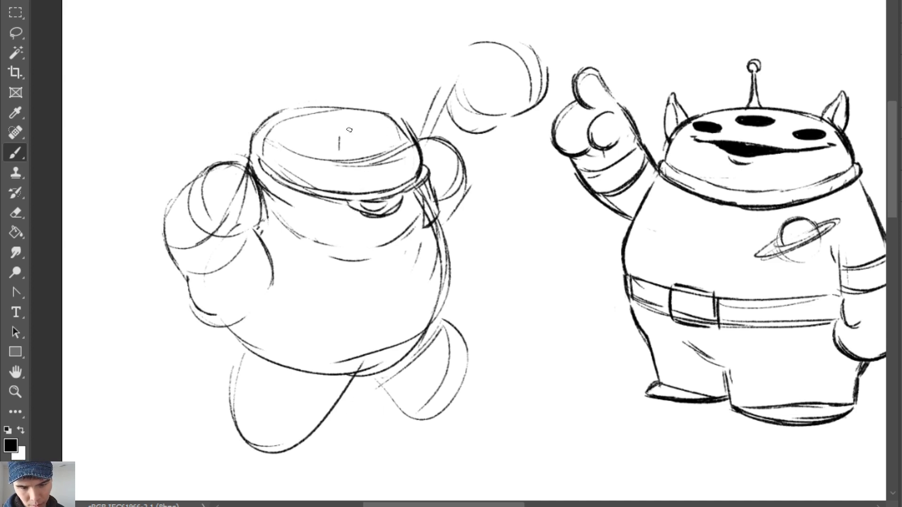
# Draw two solid black slanted eyes and a black nose with a small mouth line on the face
pyautogui.moveTo(351, 129)
pyautogui.mouseDown()
pyautogui.moveTo(343, 193)
pyautogui.moveTo(317, 164)
pyautogui.moveTo(346, 171)
pyautogui.moveTo(365, 164)
pyautogui.moveTo(329, 165)
pyautogui.moveTo(363, 168)
pyautogui.moveTo(335, 165)
pyautogui.moveTo(399, 156)
pyautogui.mouseUp()
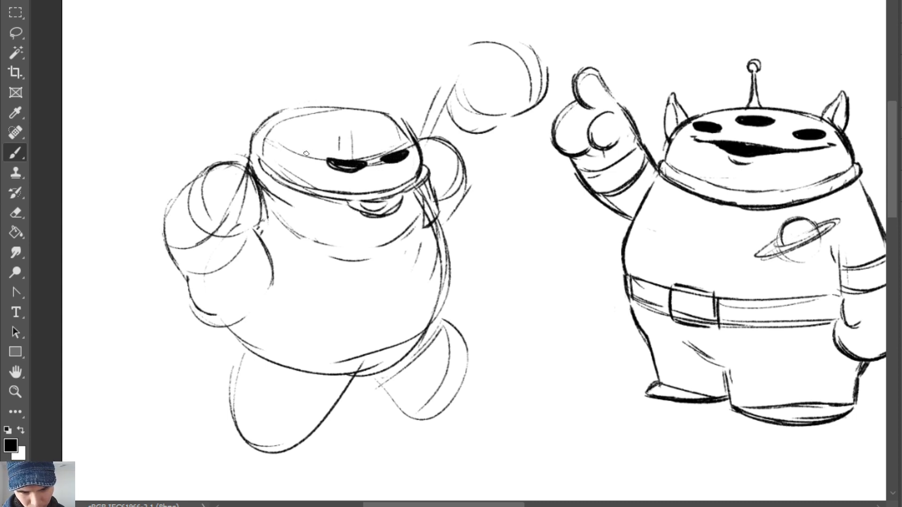
pyautogui.moveTo(306, 153)
pyautogui.mouseDown()
pyautogui.moveTo(286, 149)
pyautogui.moveTo(310, 157)
pyautogui.mouseUp()
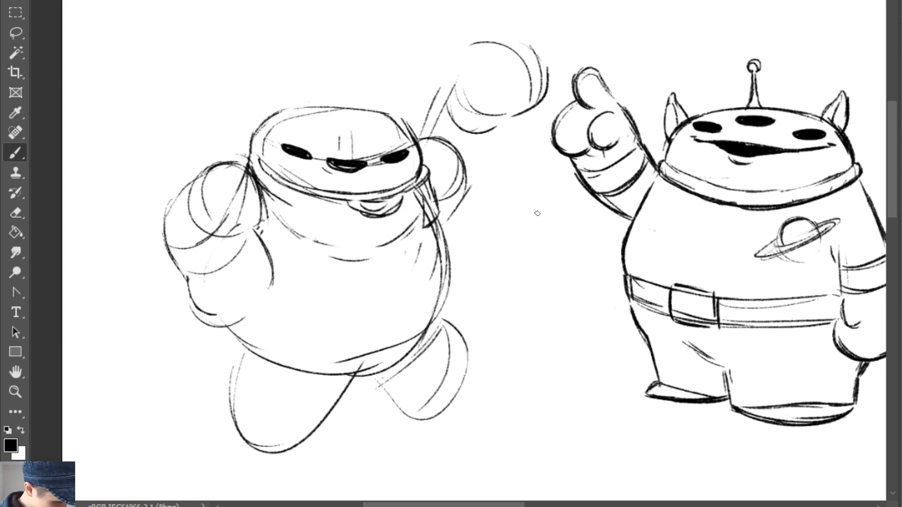
pyautogui.moveTo(337, 180)
pyautogui.mouseDown()
pyautogui.moveTo(317, 164)
pyautogui.moveTo(366, 159)
pyautogui.moveTo(358, 171)
pyautogui.moveTo(329, 165)
pyautogui.moveTo(364, 170)
pyautogui.mouseUp()
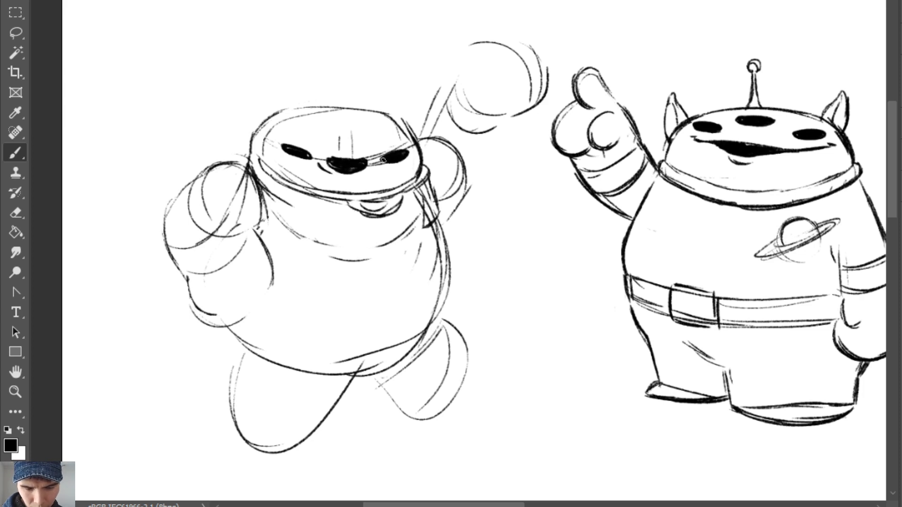
pyautogui.moveTo(285, 147); pyautogui.dragTo(308, 162)
pyautogui.press('e')
pyautogui.press('b')
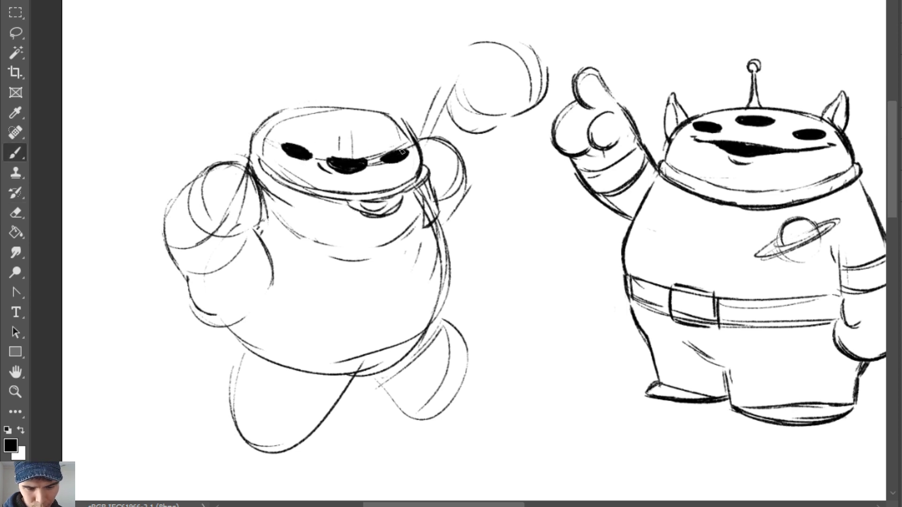
# Refine the head's upper corner toward the alien and add two small rounded ears on top
pyautogui.hotkey('ctrl', 'z')
pyautogui.moveTo(397, 120); pyautogui.dragTo(418, 141)
pyautogui.press('e')
pyautogui.press('b')
pyautogui.moveTo(281, 112)
pyautogui.mouseDown()
pyautogui.moveTo(322, 109)
pyautogui.moveTo(318, 96)
pyautogui.moveTo(321, 110)
pyautogui.moveTo(313, 94)
pyautogui.mouseUp()
pyautogui.hotkey('ctrl', 'z')
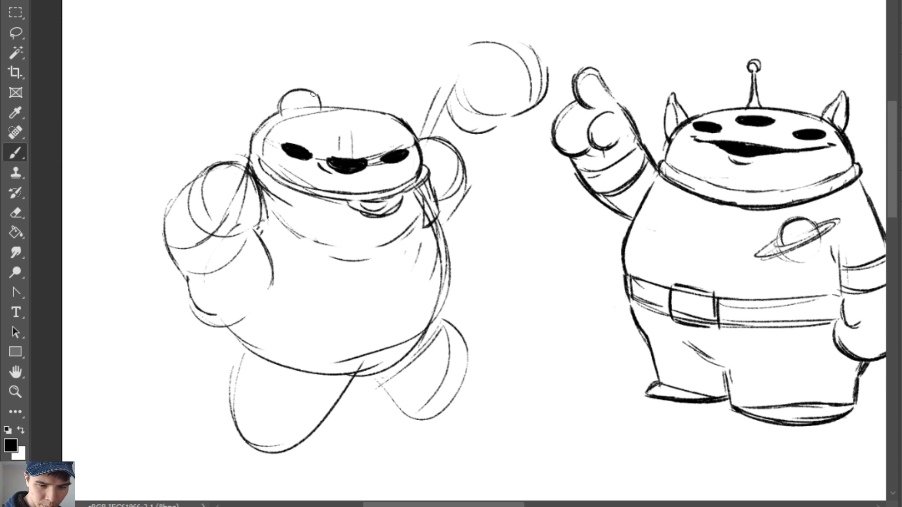
pyautogui.moveTo(370, 114)
pyautogui.mouseDown()
pyautogui.moveTo(404, 112)
pyautogui.moveTo(422, 149)
pyautogui.mouseUp()
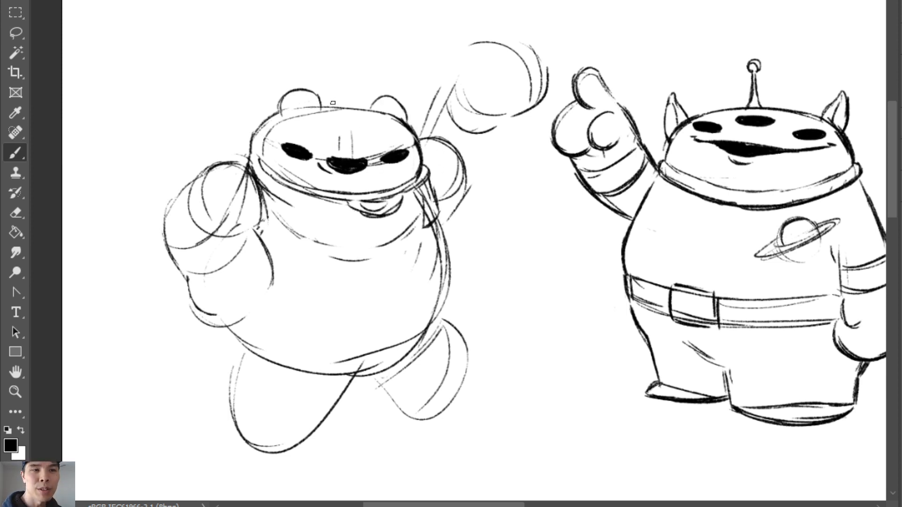
# Sketch a large rounded helmet dome over the head and ears, reinforcing its outline with extra strokes
pyautogui.moveTo(247, 157)
pyautogui.mouseDown()
pyautogui.moveTo(425, 93)
pyautogui.moveTo(425, 151)
pyautogui.mouseUp()
pyautogui.moveTo(408, 67); pyautogui.dragTo(436, 158)
pyautogui.moveTo(433, 101); pyautogui.dragTo(422, 175)
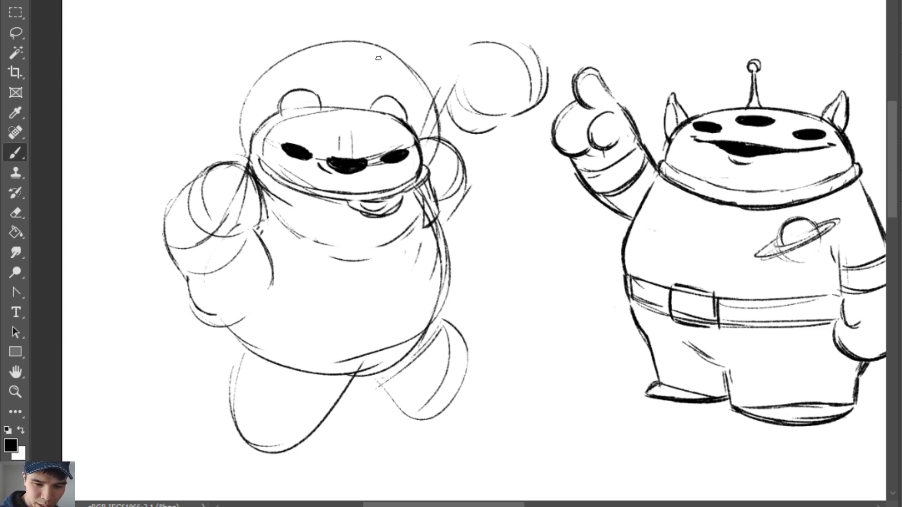
pyautogui.moveTo(294, 47); pyautogui.dragTo(245, 79)
pyautogui.moveTo(235, 143)
pyautogui.mouseDown()
pyautogui.moveTo(286, 51)
pyautogui.moveTo(239, 137)
pyautogui.mouseUp()
pyautogui.hotkey('ctrl', 'z')
pyautogui.moveTo(282, 53); pyautogui.dragTo(381, 47)
pyautogui.moveTo(319, 42); pyautogui.dragTo(406, 68)
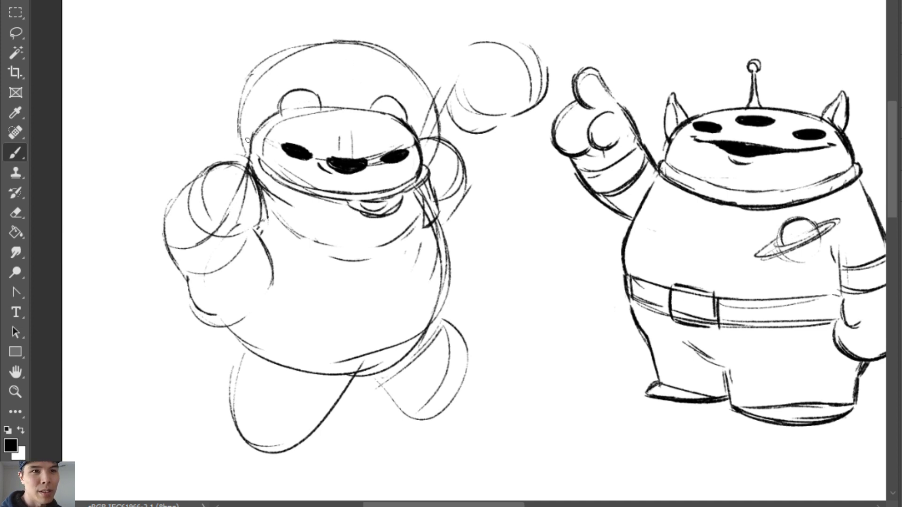
# Add a curved inner rim across the ears, then lower the helmet's top and erase the overlapping arm guides
pyautogui.moveTo(261, 115); pyautogui.dragTo(422, 86)
pyautogui.hotkey('ctrl', 'z')
pyautogui.moveTo(255, 112); pyautogui.dragTo(440, 126)
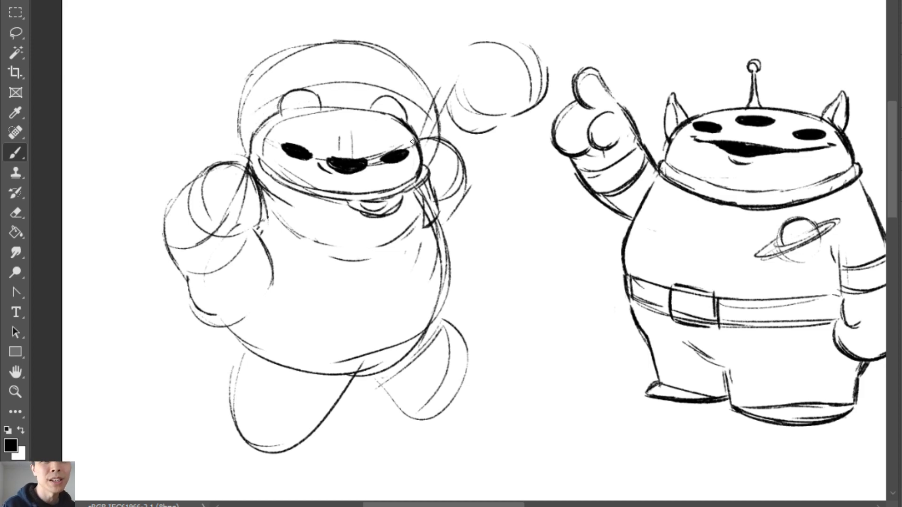
pyautogui.press('e')
pyautogui.moveTo(416, 141)
pyautogui.mouseDown()
pyautogui.moveTo(442, 111)
pyautogui.moveTo(333, 38)
pyautogui.moveTo(255, 134)
pyautogui.moveTo(264, 87)
pyautogui.mouseUp()
pyautogui.press('b')
pyautogui.moveTo(243, 147)
pyautogui.mouseDown()
pyautogui.moveTo(278, 76)
pyautogui.moveTo(240, 130)
pyautogui.moveTo(292, 70)
pyautogui.moveTo(393, 74)
pyautogui.moveTo(349, 63)
pyautogui.moveTo(425, 95)
pyautogui.moveTo(410, 88)
pyautogui.moveTo(429, 131)
pyautogui.moveTo(430, 162)
pyautogui.mouseUp()
pyautogui.press('e')
pyautogui.moveTo(405, 66); pyautogui.dragTo(349, 40)
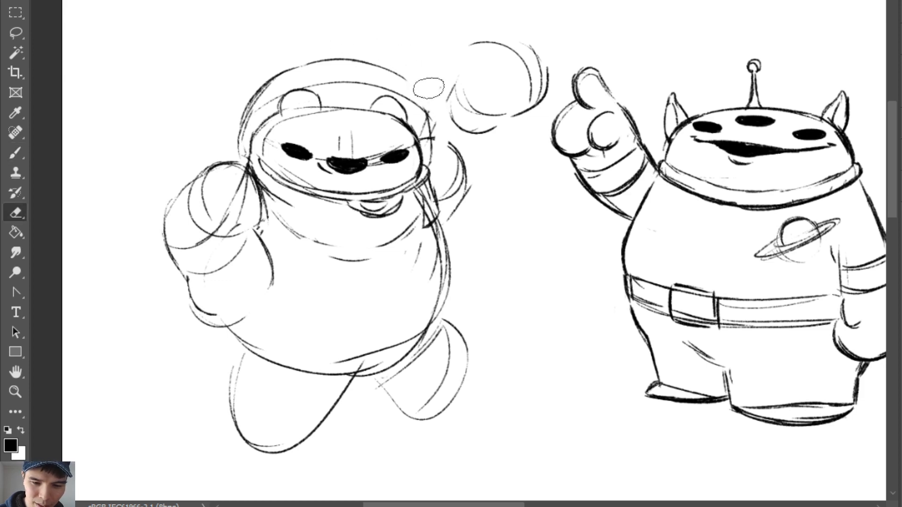
# Redraw the helmet's side facing the alien so it curves down to the collar, cleaning up stray lines
pyautogui.press('b')
pyautogui.moveTo(412, 100)
pyautogui.mouseDown()
pyautogui.moveTo(430, 108)
pyautogui.moveTo(431, 133)
pyautogui.mouseUp()
pyautogui.press('e')
pyautogui.moveTo(431, 112); pyautogui.dragTo(435, 140)
pyautogui.press('b')
pyautogui.moveTo(407, 84)
pyautogui.mouseDown()
pyautogui.moveTo(432, 142)
pyautogui.moveTo(413, 90)
pyautogui.moveTo(423, 173)
pyautogui.moveTo(457, 122)
pyautogui.moveTo(442, 175)
pyautogui.moveTo(433, 167)
pyautogui.moveTo(386, 203)
pyautogui.mouseUp()
pyautogui.press('e')
pyautogui.press('b')
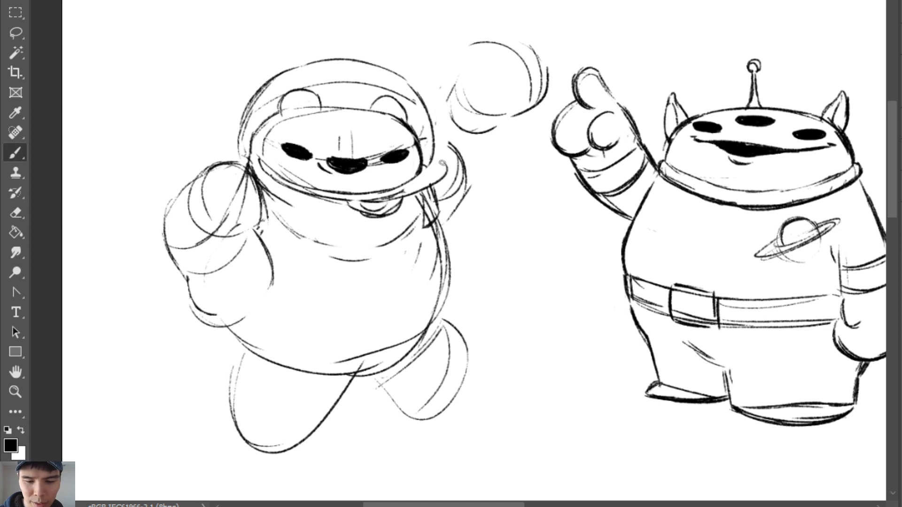
# Erase the collar band and its half-round detail, keeping a single curved lower edge on the face
pyautogui.press('e')
pyautogui.moveTo(436, 175); pyautogui.dragTo(353, 207)
pyautogui.moveTo(250, 179)
pyautogui.mouseDown()
pyautogui.moveTo(293, 191)
pyautogui.moveTo(328, 184)
pyautogui.mouseUp()
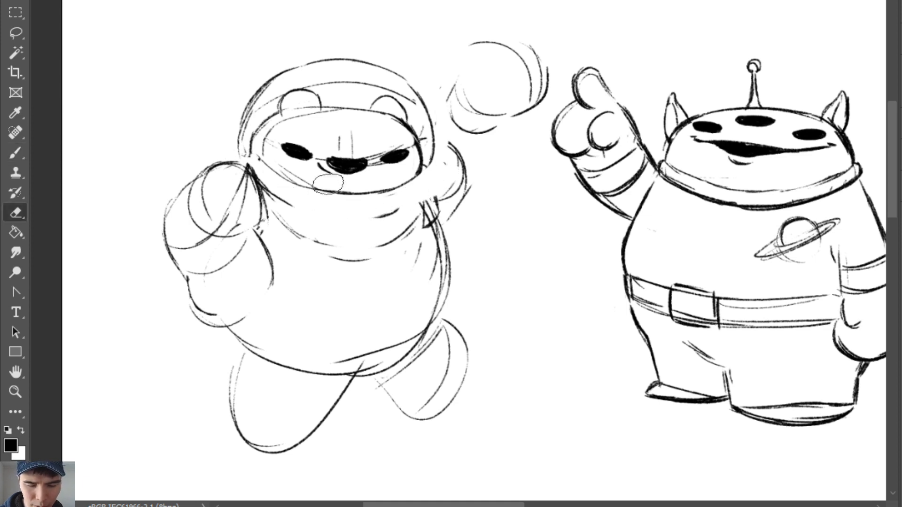
pyautogui.press('b')
pyautogui.moveTo(253, 156); pyautogui.dragTo(320, 188)
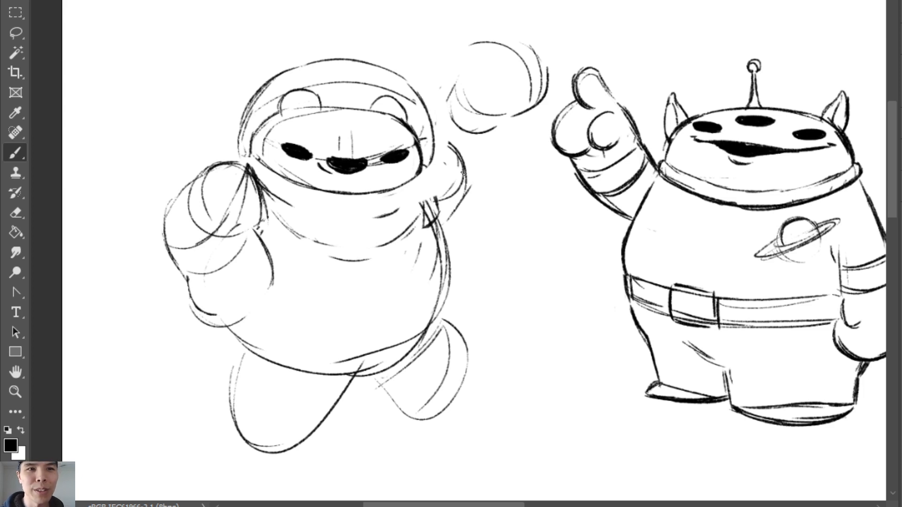
# Doodle a small figure above the alien with a domed round body, jointed hanging arms, and two straight legs
pyautogui.moveTo(629, 24)
pyautogui.mouseDown()
pyautogui.moveTo(662, 13)
pyautogui.moveTo(628, 31)
pyautogui.moveTo(663, 45)
pyautogui.moveTo(640, 108)
pyautogui.mouseUp()
pyautogui.hotkey('ctrl', 'z')
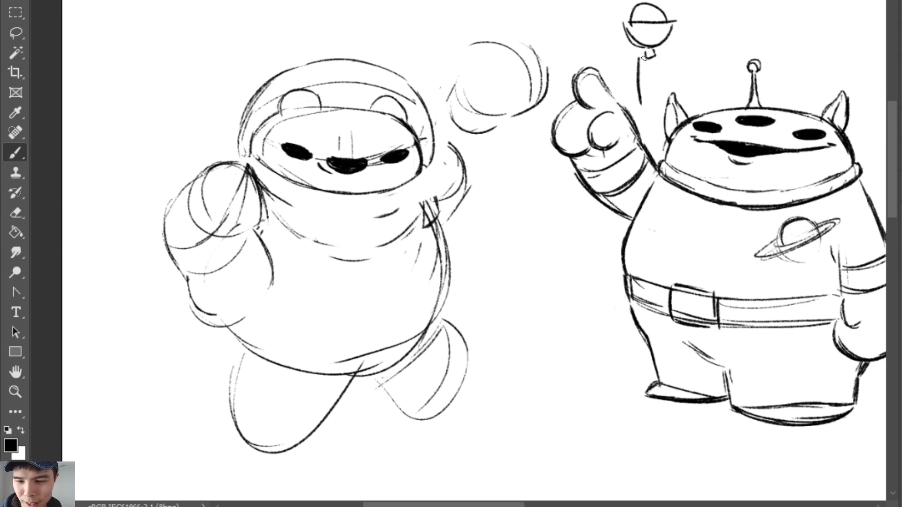
pyautogui.moveTo(646, 54)
pyautogui.mouseDown()
pyautogui.moveTo(650, 103)
pyautogui.moveTo(669, 105)
pyautogui.mouseUp()
pyautogui.moveTo(677, 26); pyautogui.dragTo(678, 23)
pyautogui.moveTo(621, 26)
pyautogui.mouseDown()
pyautogui.moveTo(612, 57)
pyautogui.moveTo(628, 40)
pyautogui.mouseUp()
pyautogui.moveTo(677, 25)
pyautogui.mouseDown()
pyautogui.moveTo(670, 69)
pyautogui.moveTo(690, 46)
pyautogui.moveTo(681, 24)
pyautogui.mouseUp()
pyautogui.moveTo(625, 23); pyautogui.dragTo(629, 26)
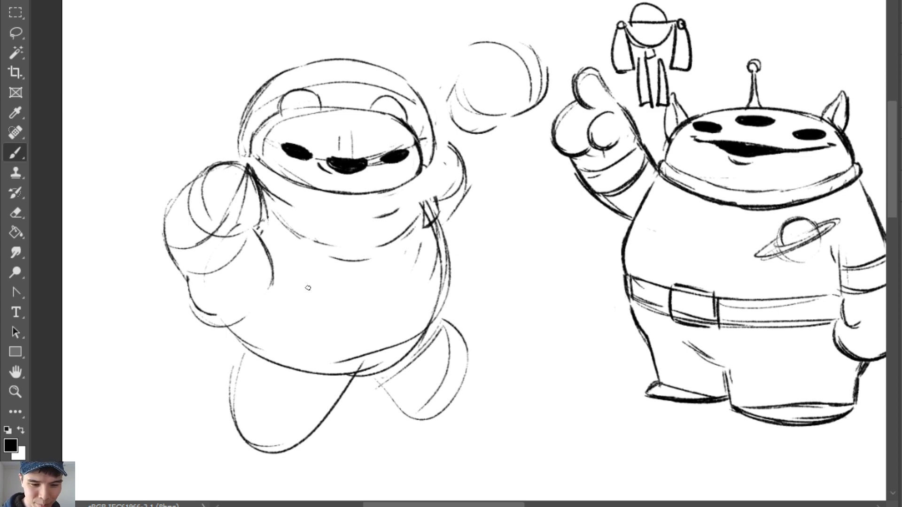
# Try an arched line across the middle of the belly and a wider torso outline below the raised arm's shoulder
pyautogui.moveTo(337, 259); pyautogui.dragTo(400, 250)
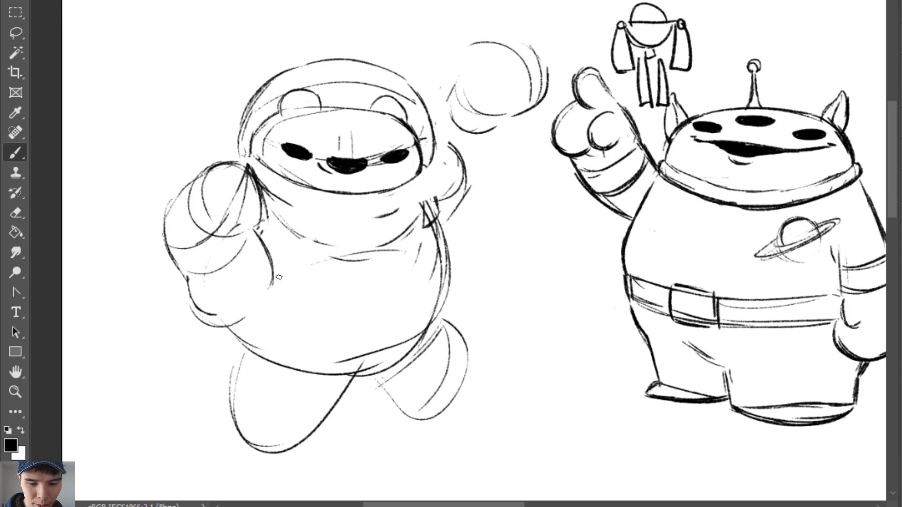
pyautogui.moveTo(285, 274)
pyautogui.mouseDown()
pyautogui.moveTo(426, 272)
pyautogui.moveTo(371, 255)
pyautogui.moveTo(422, 269)
pyautogui.mouseUp()
pyautogui.hotkey('ctrl', 'z')
pyautogui.moveTo(335, 258); pyautogui.dragTo(433, 269)
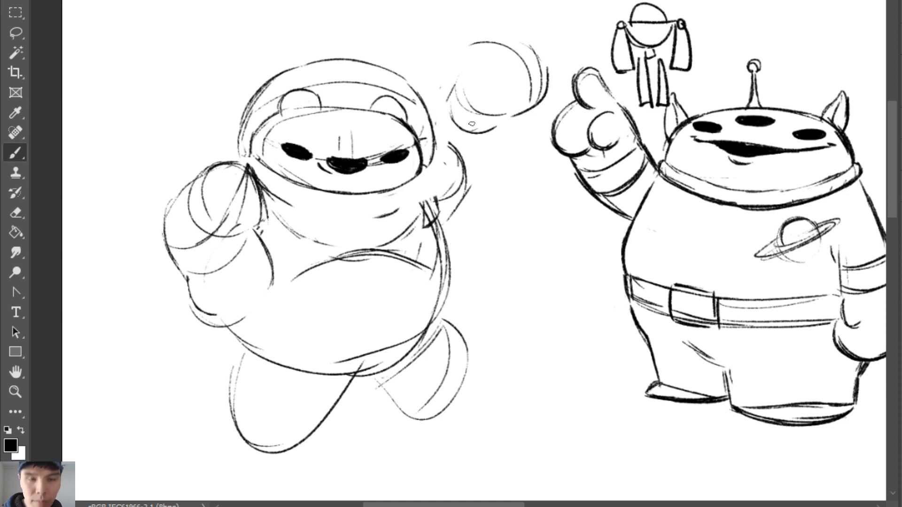
pyautogui.moveTo(439, 181)
pyautogui.mouseDown()
pyautogui.moveTo(452, 224)
pyautogui.moveTo(458, 267)
pyautogui.mouseUp()
pyautogui.hotkey('ctrl', 'z')
pyautogui.press('e')
pyautogui.moveTo(394, 261)
pyautogui.mouseDown()
pyautogui.moveTo(417, 272)
pyautogui.moveTo(313, 267)
pyautogui.moveTo(366, 265)
pyautogui.mouseUp()
pyautogui.press('b')
pyautogui.hotkey('ctrl', 'z')
pyautogui.moveTo(272, 287); pyautogui.dragTo(437, 246)
pyautogui.moveTo(331, 266); pyautogui.dragTo(449, 275)
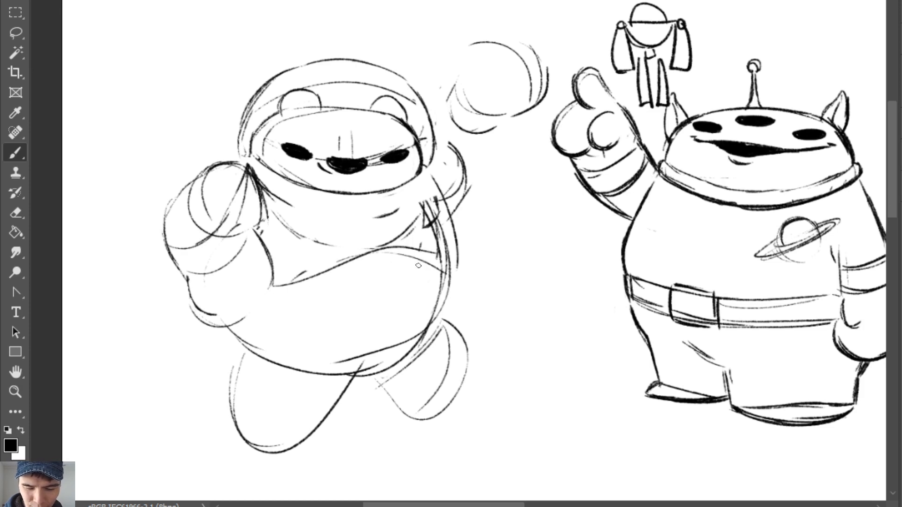
# Draw a band around the lower belly with a sagging lower edge and a wavy arched upper edge
pyautogui.hotkey('ctrl', 'z')
pyautogui.moveTo(285, 288); pyautogui.dragTo(405, 257)
pyautogui.moveTo(347, 262); pyautogui.dragTo(453, 274)
pyautogui.moveTo(271, 309)
pyautogui.mouseDown()
pyautogui.moveTo(379, 332)
pyautogui.moveTo(453, 301)
pyautogui.mouseUp()
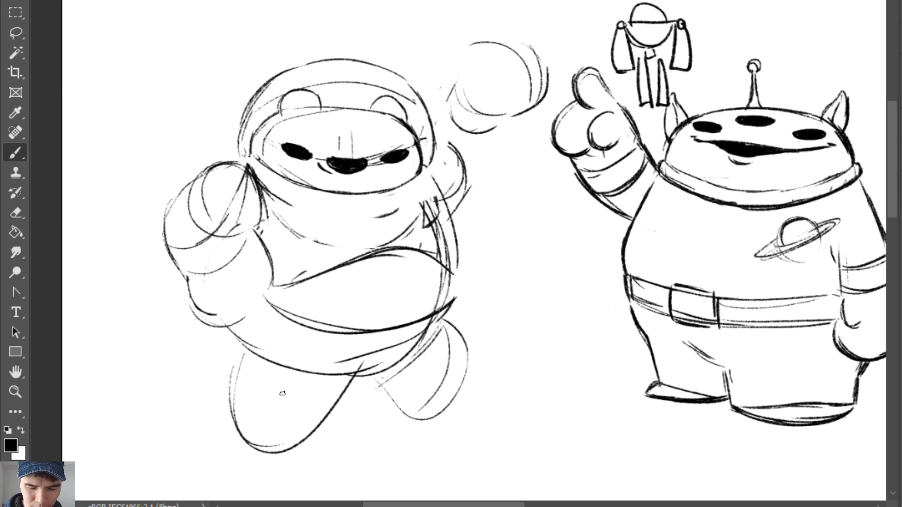
pyautogui.press('e')
pyautogui.moveTo(282, 284)
pyautogui.mouseDown()
pyautogui.moveTo(399, 252)
pyautogui.moveTo(451, 267)
pyautogui.mouseUp()
pyautogui.press('b')
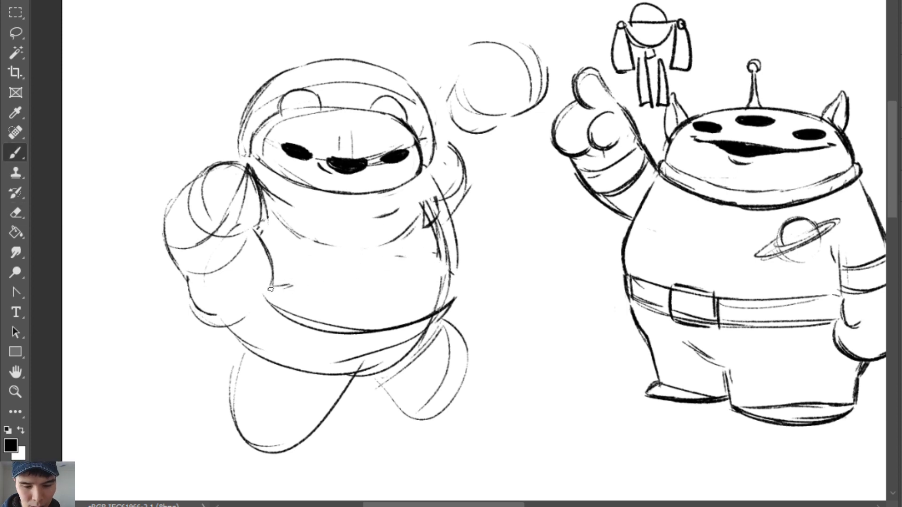
pyautogui.moveTo(273, 291)
pyautogui.mouseDown()
pyautogui.moveTo(392, 279)
pyautogui.moveTo(456, 285)
pyautogui.mouseUp()
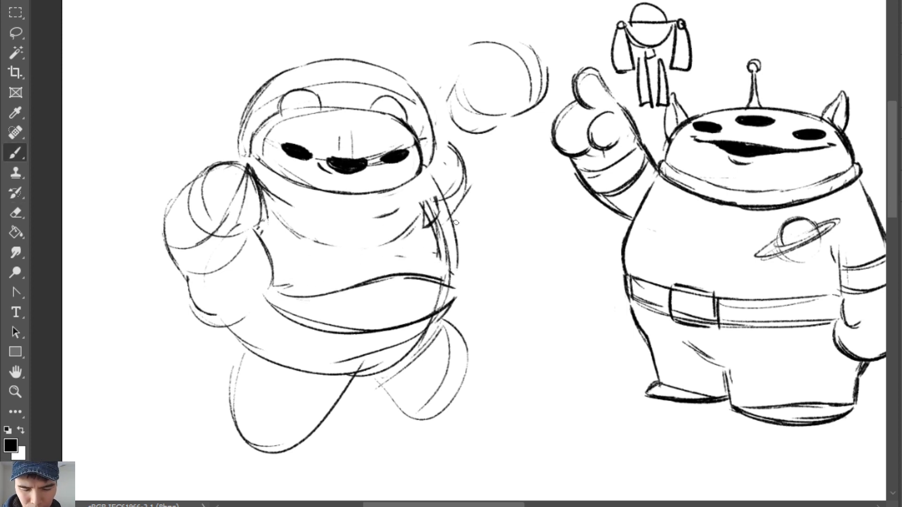
# Erase the overlapping lines on the torso side facing the alien and redraw it as one bold bulging outline
pyautogui.moveTo(435, 183); pyautogui.dragTo(456, 284)
pyautogui.press('e')
pyautogui.moveTo(442, 202); pyautogui.dragTo(454, 282)
pyautogui.press('b')
pyautogui.moveTo(435, 186); pyautogui.dragTo(460, 275)
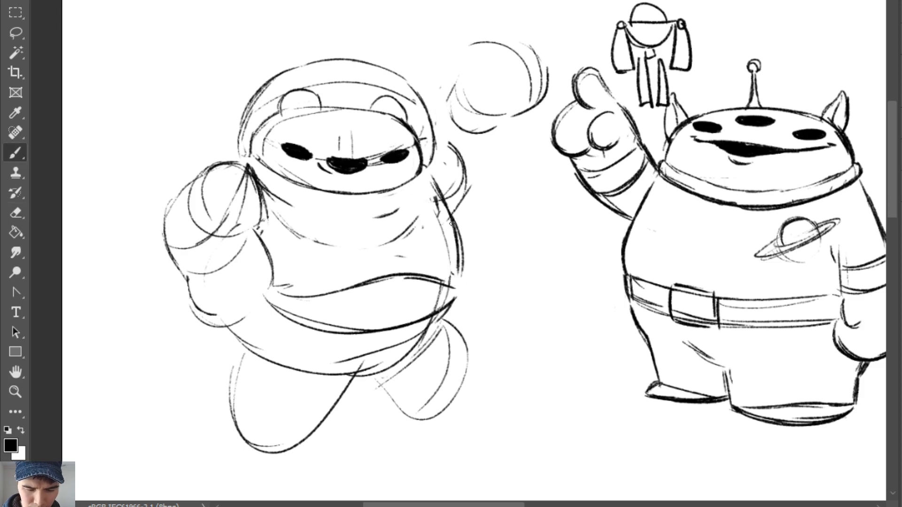
# Extend the bear's alien-facing torso outline down to the belly band and darken the belly's sagging lower edge
pyautogui.moveTo(452, 224); pyautogui.dragTo(458, 291)
pyautogui.hotkey('ctrl', 'z')
pyautogui.moveTo(461, 242)
pyautogui.mouseDown()
pyautogui.moveTo(459, 289)
pyautogui.moveTo(442, 303)
pyautogui.mouseUp()
pyautogui.moveTo(281, 307); pyautogui.dragTo(400, 323)
pyautogui.moveTo(291, 308)
pyautogui.mouseDown()
pyautogui.moveTo(432, 306)
pyautogui.moveTo(447, 329)
pyautogui.moveTo(441, 314)
pyautogui.moveTo(362, 318)
pyautogui.moveTo(373, 309)
pyautogui.mouseUp()
pyautogui.press('e')
pyautogui.press('b')
pyautogui.press('e')
pyautogui.press('b')
# Sketch a curved waistband line just beneath the belly, running from the raised arm's side across to the opposite hip
pyautogui.moveTo(260, 310); pyautogui.dragTo(351, 342)
pyautogui.moveTo(261, 312)
pyautogui.mouseDown()
pyautogui.moveTo(304, 341)
pyautogui.moveTo(436, 331)
pyautogui.moveTo(403, 337)
pyautogui.mouseUp()
pyautogui.hotkey('ctrl', 'z')
pyautogui.moveTo(284, 335)
pyautogui.mouseDown()
pyautogui.moveTo(333, 349)
pyautogui.moveTo(442, 329)
pyautogui.moveTo(338, 341)
pyautogui.moveTo(400, 325)
pyautogui.mouseUp()
pyautogui.press('e')
pyautogui.press('b')
pyautogui.moveTo(261, 306)
pyautogui.mouseDown()
pyautogui.moveTo(346, 337)
pyautogui.moveTo(433, 319)
pyautogui.moveTo(449, 303)
pyautogui.moveTo(397, 329)
pyautogui.moveTo(447, 300)
pyautogui.mouseUp()
pyautogui.press('e')
pyautogui.press('b')
# Draw a rounded hip corner on the alien-facing side, with its edge sweeping down toward the crotch
pyautogui.moveTo(413, 325)
pyautogui.mouseDown()
pyautogui.moveTo(452, 296)
pyautogui.moveTo(442, 304)
pyautogui.moveTo(453, 328)
pyautogui.moveTo(405, 351)
pyautogui.mouseUp()
pyautogui.press('e')
pyautogui.press('b')
pyautogui.press('e')
pyautogui.press('b')
pyautogui.press('e')
pyautogui.press('b')
pyautogui.moveTo(454, 320); pyautogui.dragTo(410, 360)
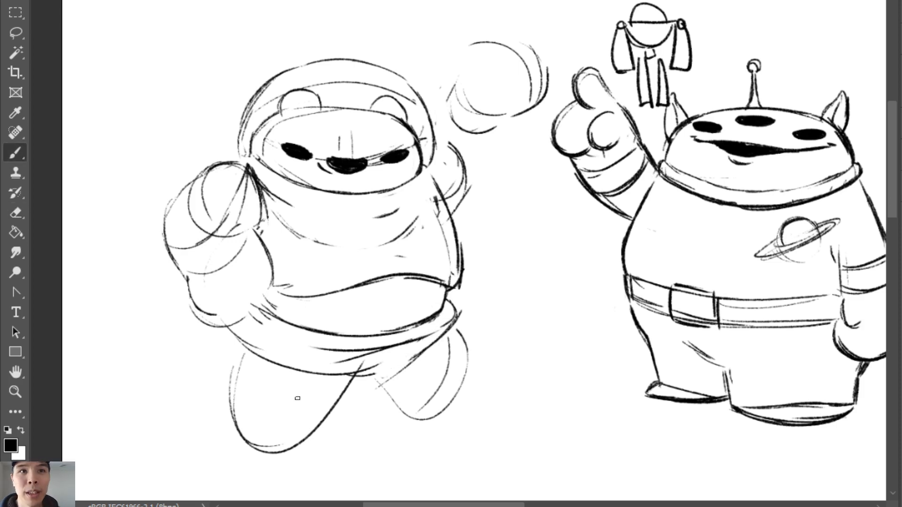
# Erase the rough strokes around the waistband and hip corner and redraw the band's lower curve near the crotch
pyautogui.press('e')
pyautogui.moveTo(320, 349)
pyautogui.mouseDown()
pyautogui.moveTo(420, 336)
pyautogui.moveTo(374, 345)
pyautogui.moveTo(407, 339)
pyautogui.mouseUp()
pyautogui.press('b')
pyautogui.press('e')
pyautogui.moveTo(473, 302)
pyautogui.mouseDown()
pyautogui.moveTo(437, 339)
pyautogui.moveTo(423, 337)
pyautogui.mouseUp()
pyautogui.press('b')
pyautogui.moveTo(328, 347)
pyautogui.mouseDown()
pyautogui.moveTo(363, 357)
pyautogui.moveTo(419, 341)
pyautogui.mouseUp()
pyautogui.hotkey('ctrl', 'z')
pyautogui.moveTo(333, 348); pyautogui.dragTo(421, 344)
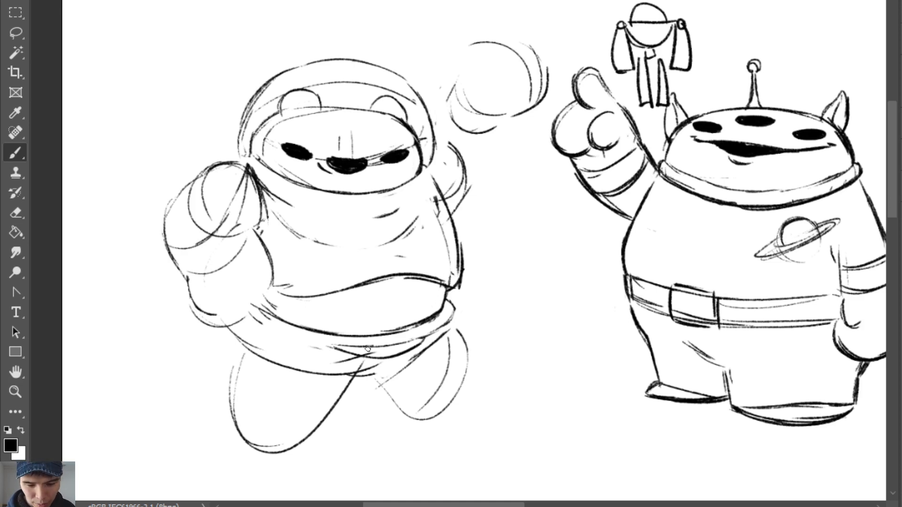
# Clean up the waistband's middle and draw slanted lines from the raised arm's hip down to the crotch
pyautogui.press('e')
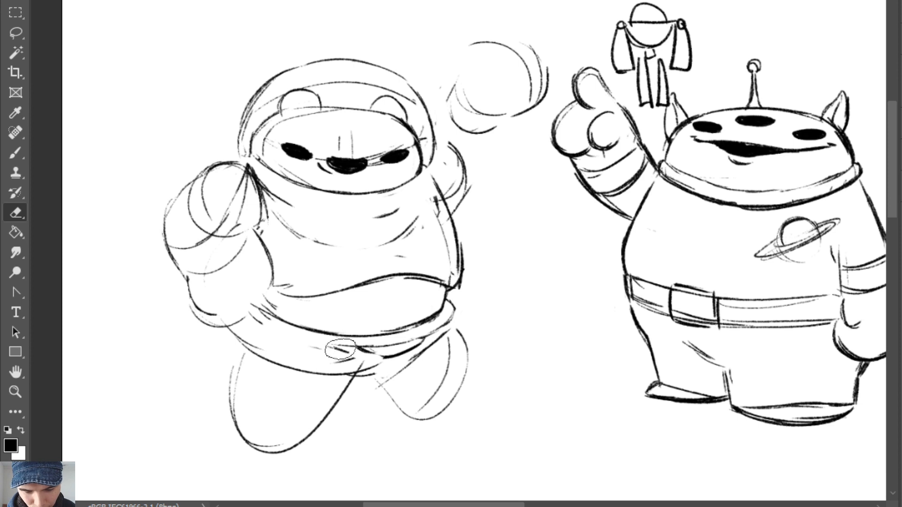
pyautogui.press('b')
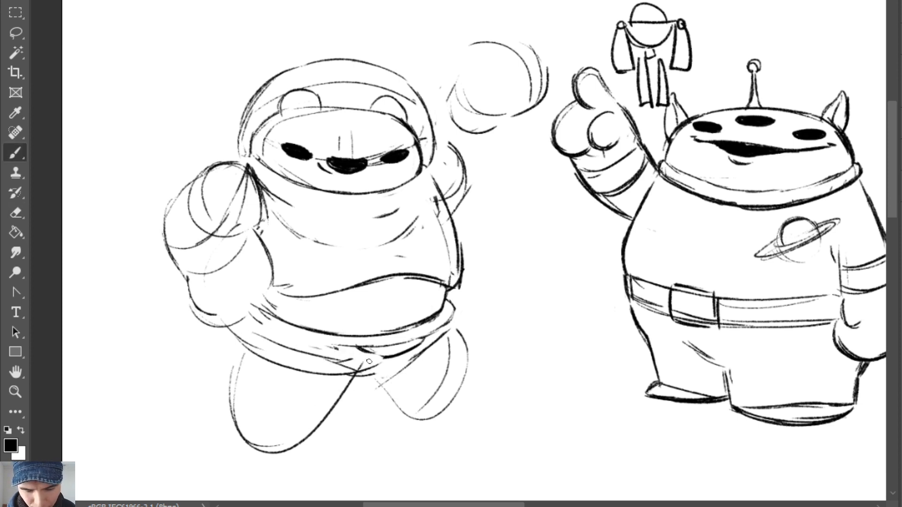
pyautogui.moveTo(244, 325); pyautogui.dragTo(386, 383)
pyautogui.moveTo(261, 319); pyautogui.dragTo(371, 347)
pyautogui.press('e')
pyautogui.press('b')
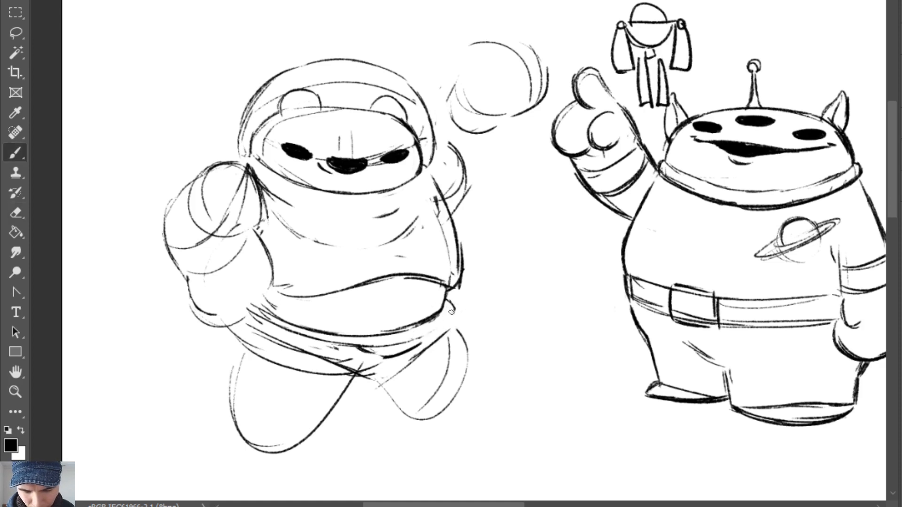
# Strengthen the alien-facing hip line down to the crotch and erase stray strokes between the legs
pyautogui.press('e')
pyautogui.press('b')
pyautogui.moveTo(454, 313)
pyautogui.mouseDown()
pyautogui.moveTo(385, 377)
pyautogui.moveTo(409, 359)
pyautogui.mouseUp()
pyautogui.press('e')
pyautogui.moveTo(324, 346); pyautogui.dragTo(404, 376)
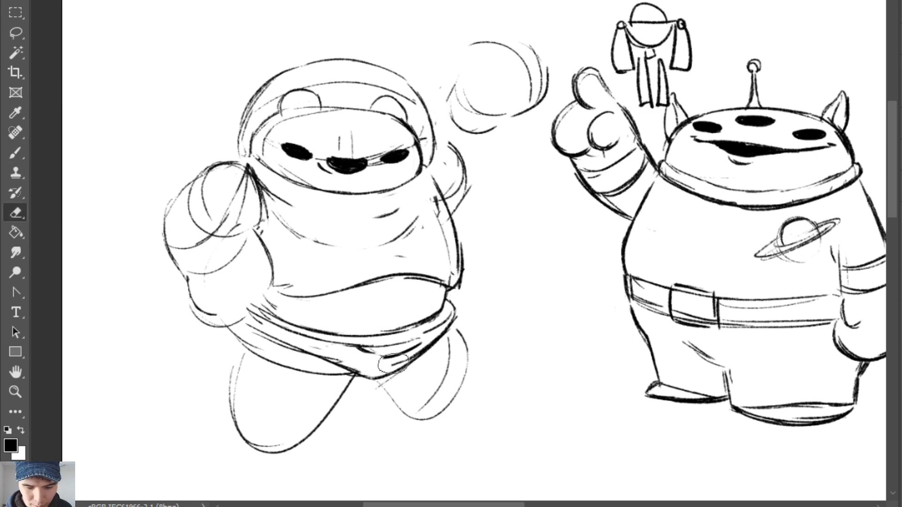
pyautogui.moveTo(357, 350)
pyautogui.mouseDown()
pyautogui.moveTo(406, 368)
pyautogui.moveTo(364, 350)
pyautogui.moveTo(412, 353)
pyautogui.moveTo(352, 359)
pyautogui.mouseUp()
pyautogui.press('b')
pyautogui.press('e')
pyautogui.press('b')
# Erase the alien-facing hip edge and redraw it as a clean diagonal curve meeting the other side at the crotch
pyautogui.moveTo(441, 335)
pyautogui.mouseDown()
pyautogui.moveTo(367, 357)
pyautogui.moveTo(418, 339)
pyautogui.moveTo(376, 380)
pyautogui.mouseUp()
pyautogui.hotkey('ctrl', 'z')
pyautogui.press('e')
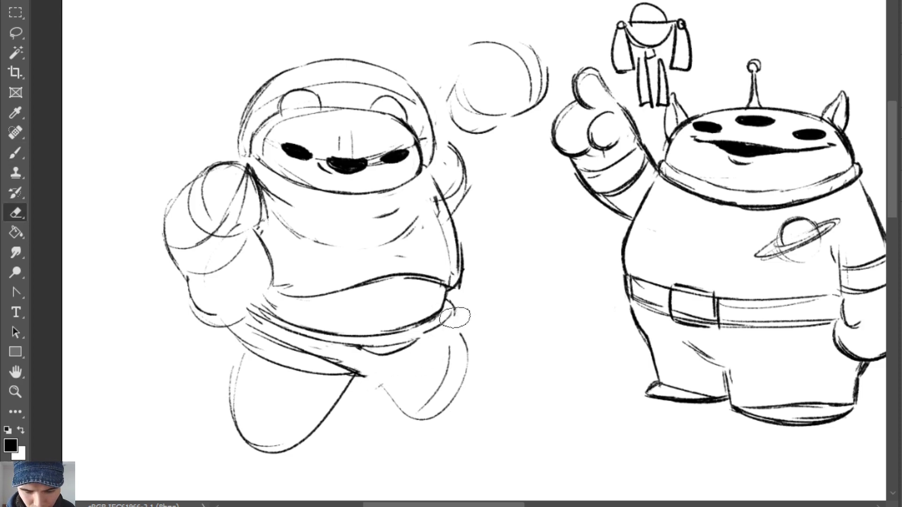
pyautogui.press('b')
pyautogui.moveTo(418, 348); pyautogui.dragTo(454, 314)
pyautogui.moveTo(448, 321); pyautogui.dragTo(377, 376)
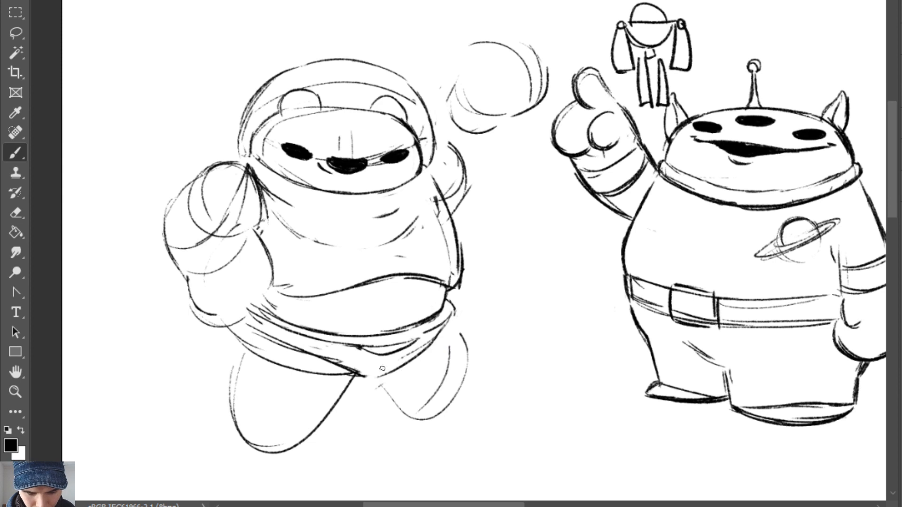
pyautogui.hotkey('ctrl', 'z')
pyautogui.moveTo(451, 319)
pyautogui.mouseDown()
pyautogui.moveTo(394, 366)
pyautogui.moveTo(459, 311)
pyautogui.moveTo(377, 372)
pyautogui.mouseUp()
pyautogui.hotkey('ctrl', 'z')
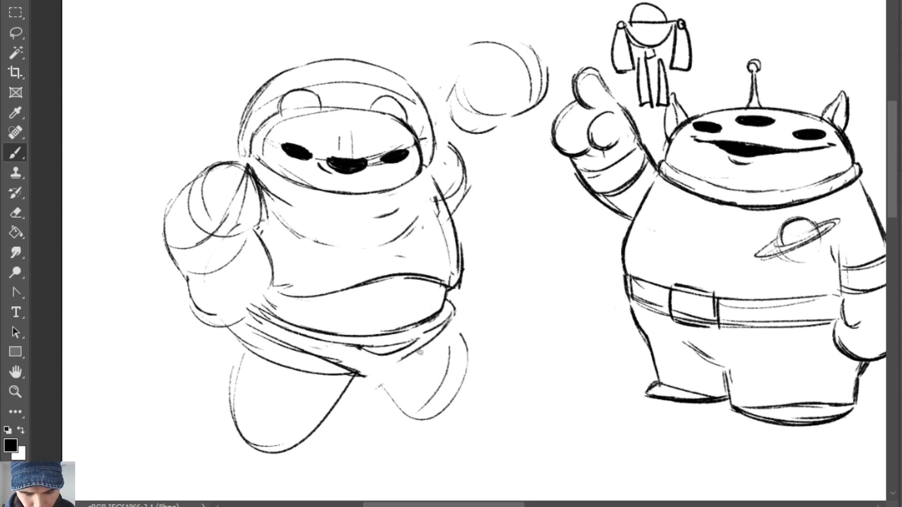
pyautogui.moveTo(442, 330)
pyautogui.mouseDown()
pyautogui.moveTo(366, 375)
pyautogui.moveTo(397, 369)
pyautogui.mouseUp()
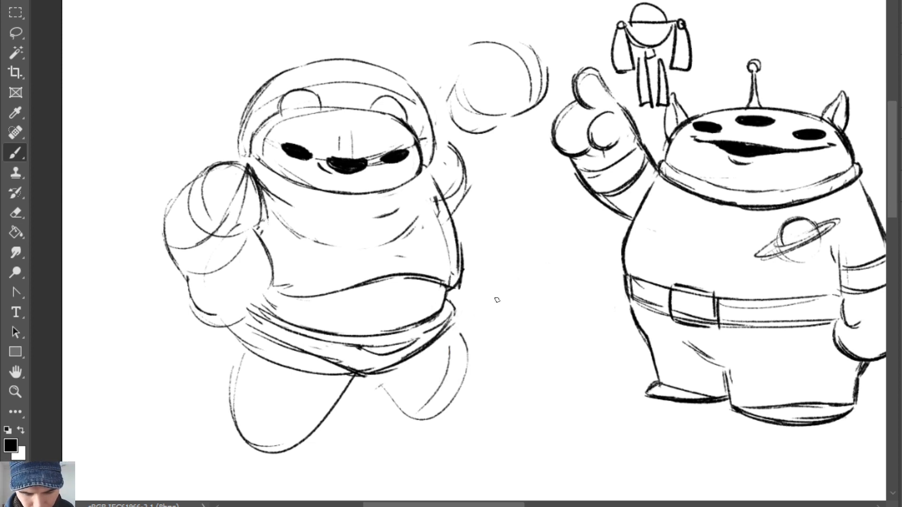
# Outline the alien-facing leg with a bulging outer edge, a straight inner edge, and a curved trouser cuff
pyautogui.moveTo(472, 346); pyautogui.dragTo(459, 398)
pyautogui.hotkey('ctrl', 'z')
pyautogui.moveTo(452, 324); pyautogui.dragTo(420, 418)
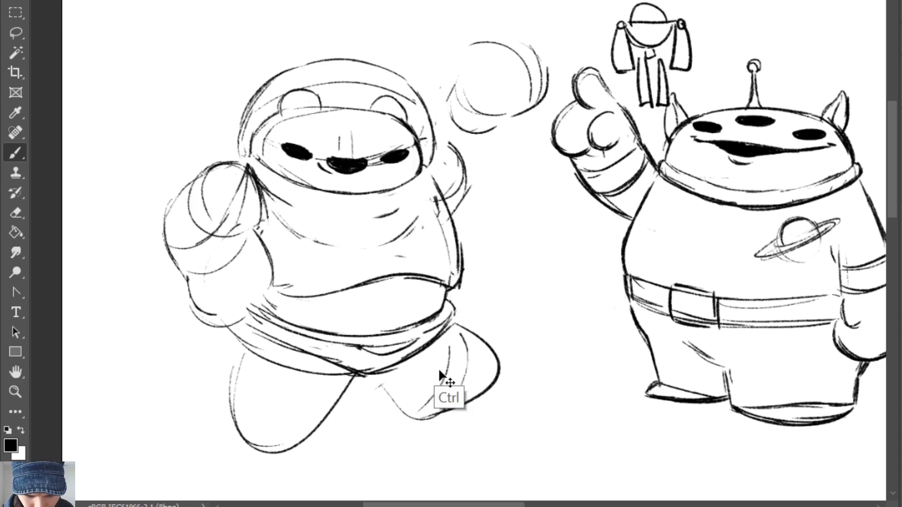
pyautogui.hotkey('ctrl', 'z')
pyautogui.moveTo(452, 325)
pyautogui.mouseDown()
pyautogui.moveTo(478, 350)
pyautogui.moveTo(465, 391)
pyautogui.mouseUp()
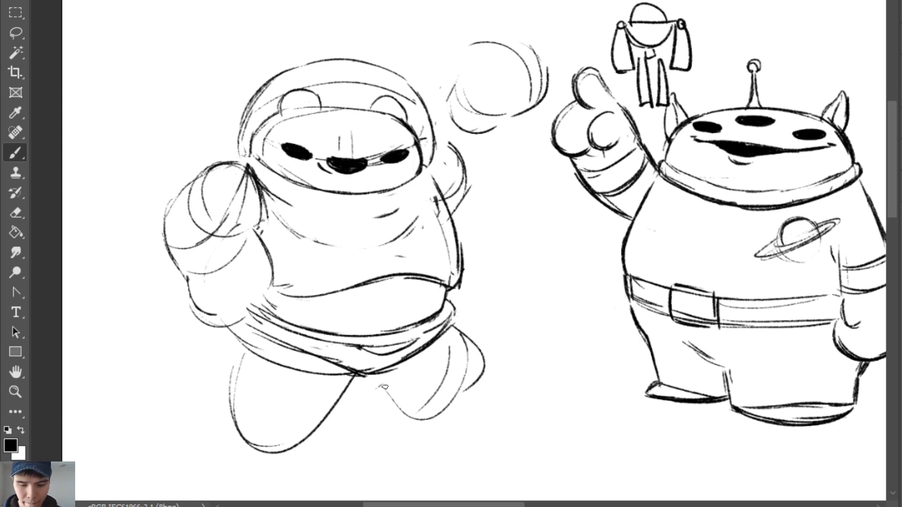
pyautogui.moveTo(385, 387)
pyautogui.mouseDown()
pyautogui.moveTo(403, 393)
pyautogui.moveTo(401, 387)
pyautogui.moveTo(472, 379)
pyautogui.moveTo(480, 355)
pyautogui.moveTo(421, 400)
pyautogui.moveTo(411, 396)
pyautogui.moveTo(469, 368)
pyautogui.moveTo(476, 348)
pyautogui.moveTo(482, 355)
pyautogui.moveTo(422, 396)
pyautogui.moveTo(404, 396)
pyautogui.moveTo(486, 352)
pyautogui.moveTo(452, 402)
pyautogui.mouseUp()
pyautogui.moveTo(471, 368)
pyautogui.mouseDown()
pyautogui.moveTo(466, 407)
pyautogui.moveTo(492, 383)
pyautogui.moveTo(399, 431)
pyautogui.moveTo(418, 425)
pyautogui.mouseUp()
pyautogui.moveTo(372, 381)
pyautogui.mouseDown()
pyautogui.moveTo(403, 395)
pyautogui.moveTo(398, 418)
pyautogui.moveTo(394, 386)
pyautogui.moveTo(376, 374)
pyautogui.moveTo(404, 393)
pyautogui.mouseUp()
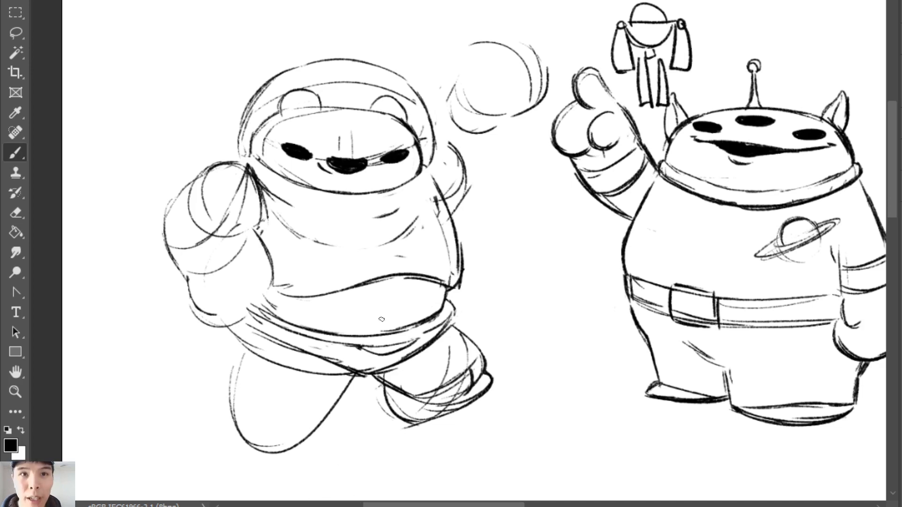
# Draw a rounded foot below the alien-facing leg's cuff and darken the cuff's upper curve
pyautogui.moveTo(385, 394); pyautogui.dragTo(418, 446)
pyautogui.moveTo(380, 385)
pyautogui.mouseDown()
pyautogui.moveTo(442, 421)
pyautogui.moveTo(425, 441)
pyautogui.moveTo(472, 401)
pyautogui.moveTo(458, 394)
pyautogui.moveTo(477, 381)
pyautogui.mouseUp()
pyautogui.hotkey('ctrl', 'z')
pyautogui.hotkey('ctrl', 'z')
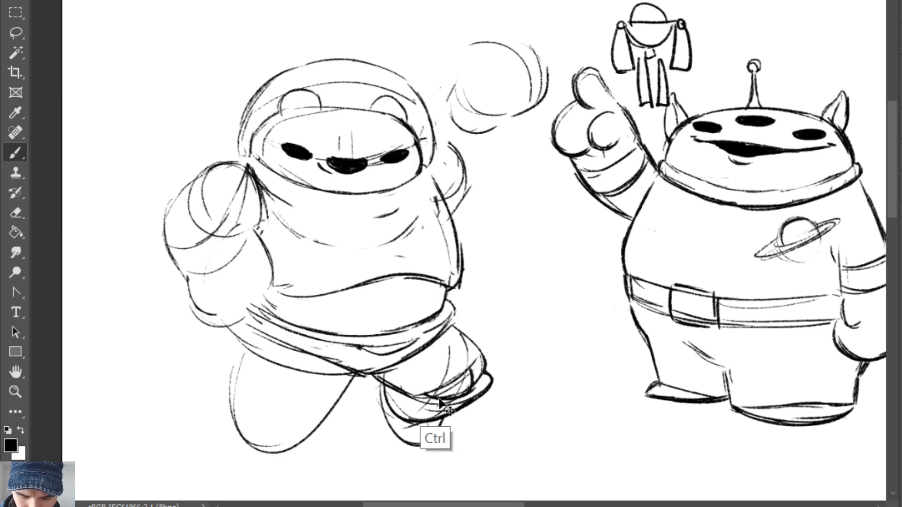
pyautogui.hotkey('ctrl', 'z')
pyautogui.moveTo(421, 395)
pyautogui.mouseDown()
pyautogui.moveTo(468, 384)
pyautogui.moveTo(415, 394)
pyautogui.moveTo(486, 351)
pyautogui.mouseUp()
pyautogui.press('e')
pyautogui.press('b')
pyautogui.hotkey('ctrl', 'z')
pyautogui.moveTo(417, 399)
pyautogui.mouseDown()
pyautogui.moveTo(463, 379)
pyautogui.moveTo(478, 349)
pyautogui.moveTo(468, 368)
pyautogui.mouseUp()
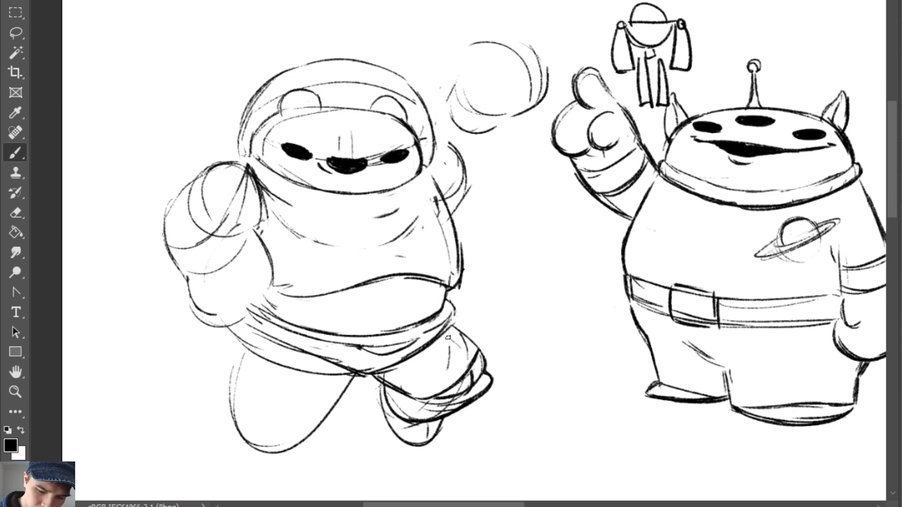
# Redraw the alien-facing leg's outer edge straighter from hip to ankle and reinforce both ends of the upper belly line
pyautogui.press('e')
pyautogui.moveTo(448, 338); pyautogui.dragTo(477, 354)
pyautogui.press('b')
pyautogui.moveTo(457, 322)
pyautogui.mouseDown()
pyautogui.moveTo(482, 375)
pyautogui.moveTo(480, 365)
pyautogui.moveTo(473, 389)
pyautogui.mouseUp()
pyautogui.press('e')
pyautogui.press('b')
pyautogui.moveTo(477, 357); pyautogui.dragTo(476, 379)
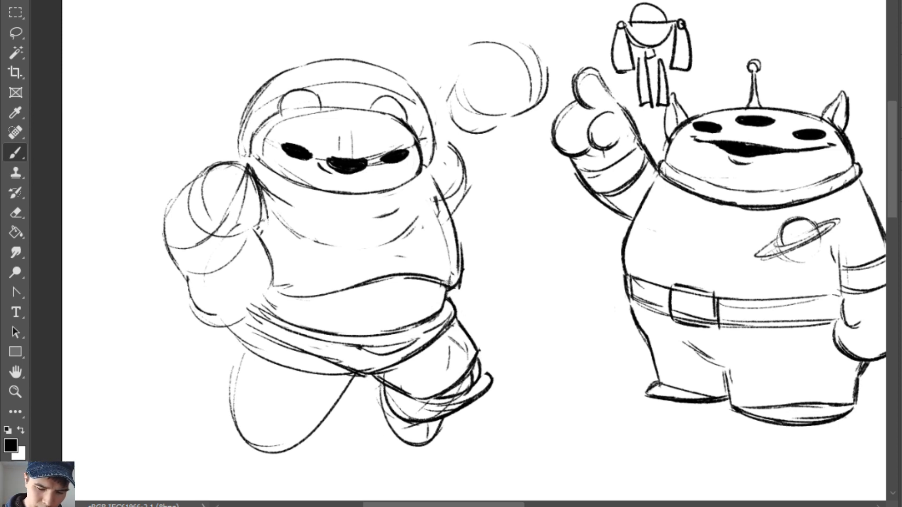
pyautogui.moveTo(442, 282); pyautogui.dragTo(459, 284)
pyautogui.moveTo(277, 287); pyautogui.dragTo(301, 291)
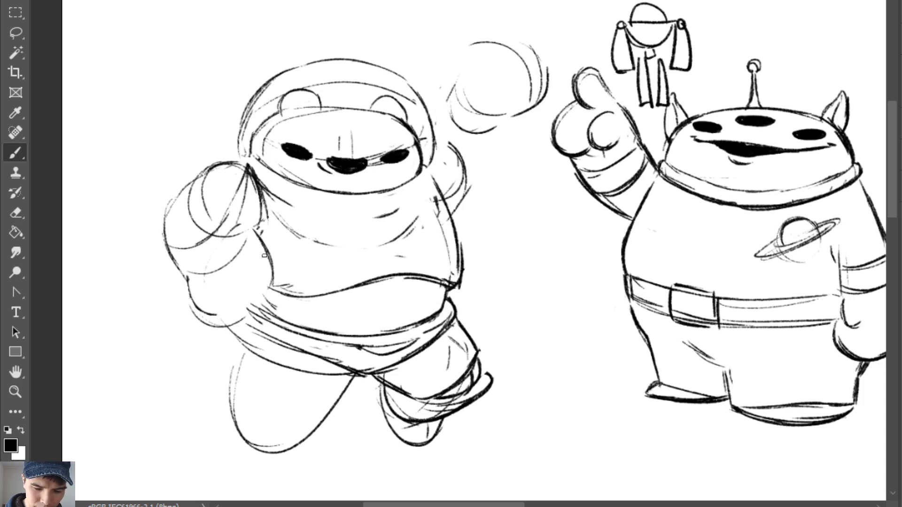
# Erase the lower part of the raised arm and sketch a slanted underside line running outward from the armpit
pyautogui.press('e')
pyautogui.moveTo(226, 282)
pyautogui.mouseDown()
pyautogui.moveTo(206, 235)
pyautogui.moveTo(188, 249)
pyautogui.mouseUp()
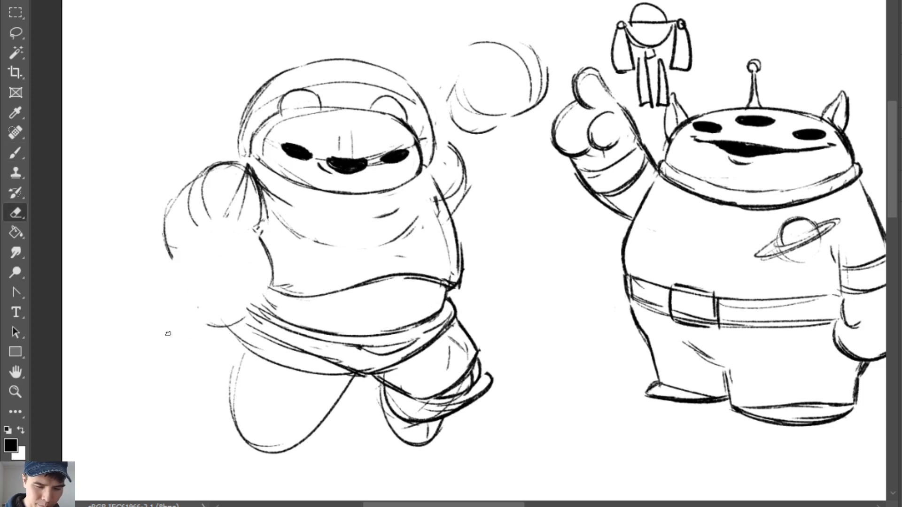
pyautogui.moveTo(273, 231)
pyautogui.mouseDown()
pyautogui.moveTo(268, 286)
pyautogui.moveTo(181, 251)
pyautogui.mouseUp()
pyautogui.press('b')
pyautogui.moveTo(216, 156); pyautogui.dragTo(122, 199)
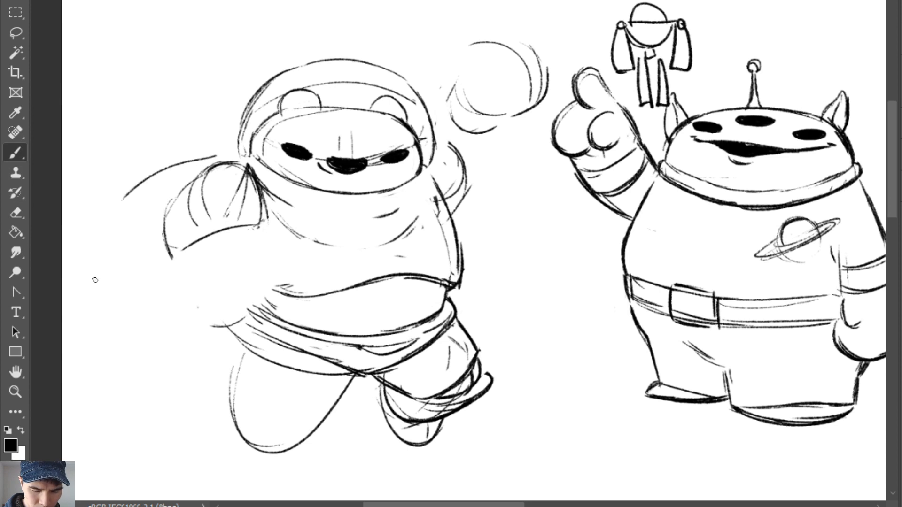
pyautogui.hotkey('ctrl', 'z')
pyautogui.hotkey('ctrl', 'z')
pyautogui.moveTo(258, 223); pyautogui.dragTo(203, 270)
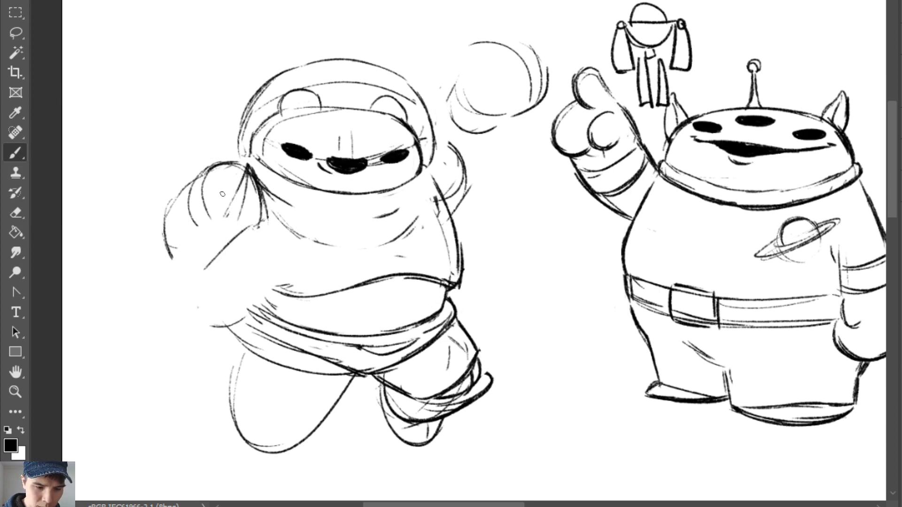
# Erase the old curves inside the raised arm's shoulder and draw a smaller oval beside the helmet's lower edge
pyautogui.moveTo(225, 176)
pyautogui.mouseDown()
pyautogui.moveTo(217, 212)
pyautogui.moveTo(245, 223)
pyautogui.moveTo(217, 187)
pyautogui.moveTo(224, 212)
pyautogui.mouseUp()
pyautogui.press('e')
pyautogui.press('b')
pyautogui.moveTo(247, 165)
pyautogui.mouseDown()
pyautogui.moveTo(225, 184)
pyautogui.moveTo(238, 220)
pyautogui.mouseUp()
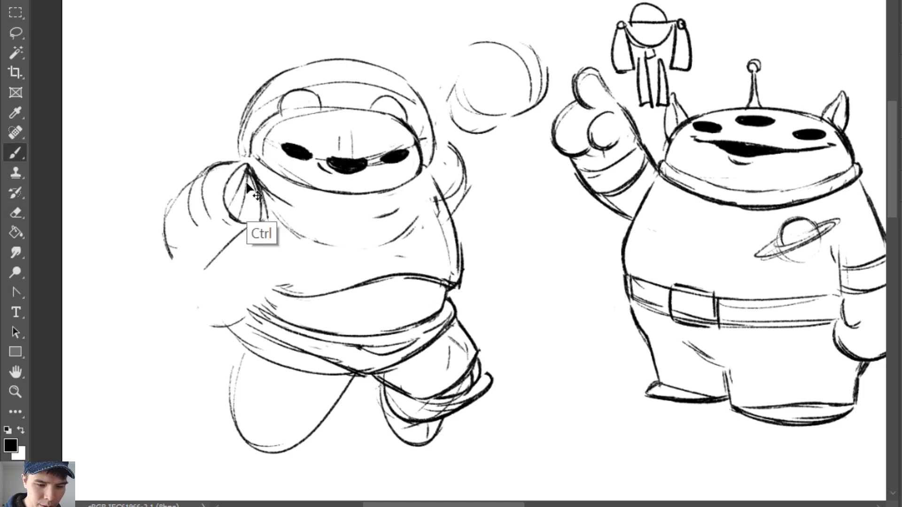
pyautogui.hotkey('ctrl', 'z')
pyautogui.press('e')
pyautogui.moveTo(230, 169)
pyautogui.mouseDown()
pyautogui.moveTo(207, 230)
pyautogui.moveTo(238, 186)
pyautogui.moveTo(238, 245)
pyautogui.moveTo(248, 173)
pyautogui.moveTo(223, 220)
pyautogui.moveTo(239, 229)
pyautogui.mouseUp()
pyautogui.press('b')
pyautogui.moveTo(235, 167)
pyautogui.mouseDown()
pyautogui.moveTo(233, 230)
pyautogui.moveTo(242, 222)
pyautogui.mouseUp()
pyautogui.moveTo(253, 210); pyautogui.dragTo(248, 222)
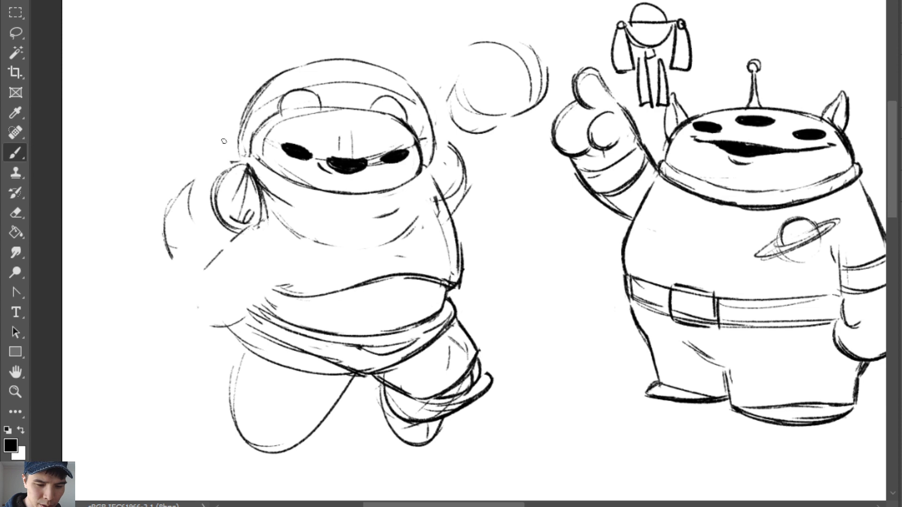
# Sketch the arm outward from the shoulder oval with a sloping top edge, curved sleeve bands, and a large rounded end
pyautogui.moveTo(247, 170)
pyautogui.mouseDown()
pyautogui.moveTo(213, 230)
pyautogui.moveTo(180, 197)
pyautogui.moveTo(153, 232)
pyautogui.mouseUp()
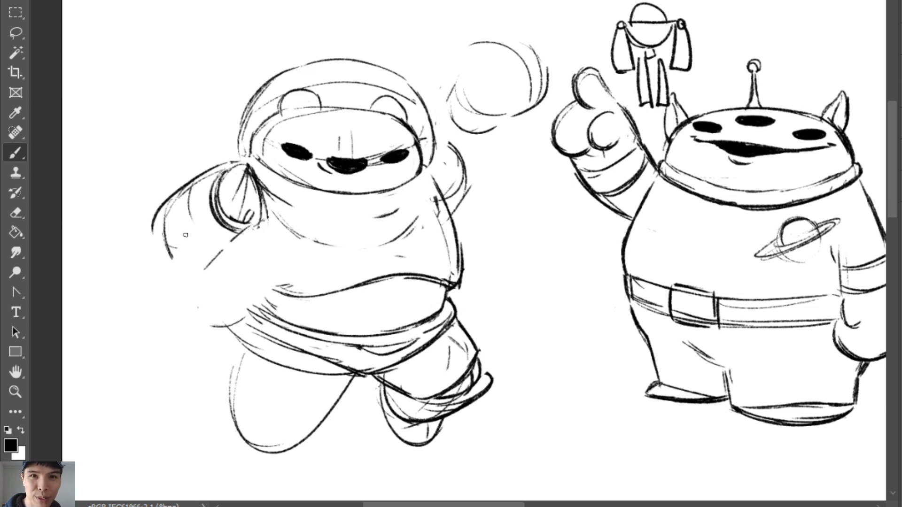
pyautogui.moveTo(255, 230); pyautogui.dragTo(218, 246)
pyautogui.moveTo(188, 191)
pyautogui.mouseDown()
pyautogui.moveTo(187, 241)
pyautogui.moveTo(203, 186)
pyautogui.moveTo(201, 245)
pyautogui.moveTo(229, 243)
pyautogui.mouseUp()
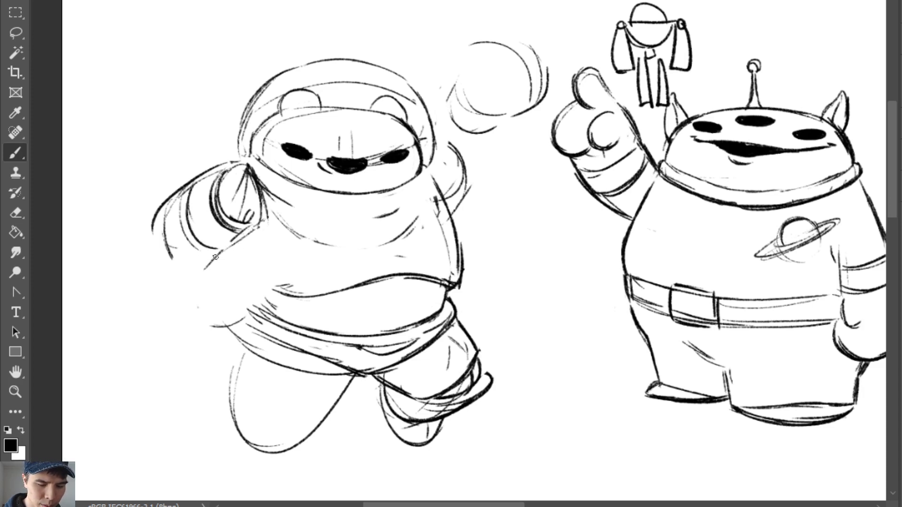
pyautogui.moveTo(184, 197); pyautogui.dragTo(208, 253)
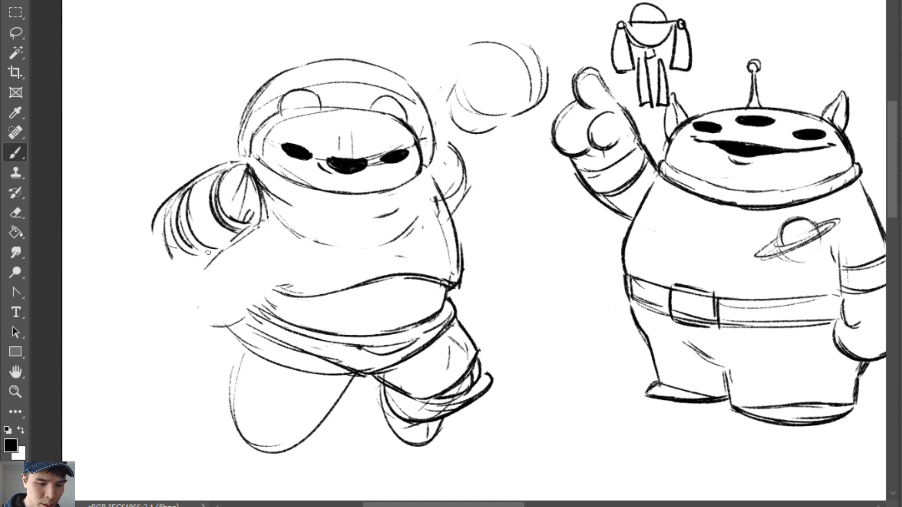
pyautogui.moveTo(186, 193)
pyautogui.mouseDown()
pyautogui.moveTo(212, 208)
pyautogui.moveTo(187, 216)
pyautogui.moveTo(212, 202)
pyautogui.moveTo(195, 182)
pyautogui.moveTo(224, 234)
pyautogui.moveTo(181, 197)
pyautogui.moveTo(139, 242)
pyautogui.moveTo(152, 280)
pyautogui.moveTo(142, 279)
pyautogui.moveTo(147, 234)
pyautogui.moveTo(215, 279)
pyautogui.moveTo(224, 249)
pyautogui.moveTo(189, 299)
pyautogui.mouseUp()
pyautogui.hotkey('ctrl', 'z')
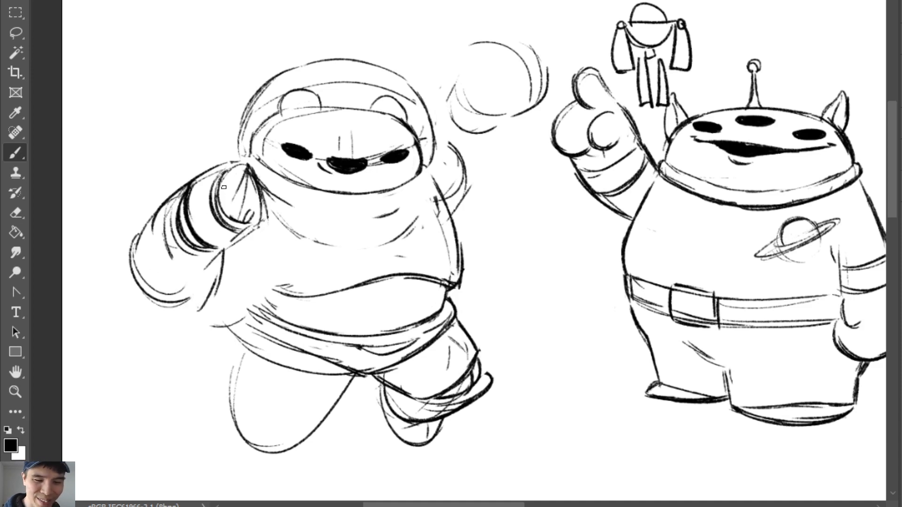
# Round off the upper end of the sleeve cuff with a small bump and try out its inner curve
pyautogui.moveTo(174, 219)
pyautogui.mouseDown()
pyautogui.moveTo(188, 172)
pyautogui.moveTo(192, 193)
pyautogui.moveTo(190, 175)
pyautogui.moveTo(197, 177)
pyautogui.moveTo(181, 216)
pyautogui.mouseUp()
pyautogui.hotkey('ctrl', 'z')
pyautogui.hotkey('ctrl', 'z')
pyautogui.hotkey('ctrl', 'z')
pyautogui.hotkey('ctrl', 'z')
pyautogui.moveTo(194, 179)
pyautogui.mouseDown()
pyautogui.moveTo(136, 243)
pyautogui.moveTo(177, 176)
pyautogui.moveTo(196, 175)
pyautogui.moveTo(145, 244)
pyautogui.moveTo(184, 188)
pyautogui.moveTo(187, 244)
pyautogui.mouseUp()
pyautogui.press('e')
pyautogui.press('b')
pyautogui.moveTo(179, 196)
pyautogui.mouseDown()
pyautogui.moveTo(172, 213)
pyautogui.moveTo(191, 217)
pyautogui.moveTo(188, 188)
pyautogui.moveTo(203, 247)
pyautogui.mouseUp()
pyautogui.hotkey('ctrl', 'z')
pyautogui.moveTo(185, 189); pyautogui.dragTo(196, 246)
pyautogui.hotkey('ctrl', 'z')
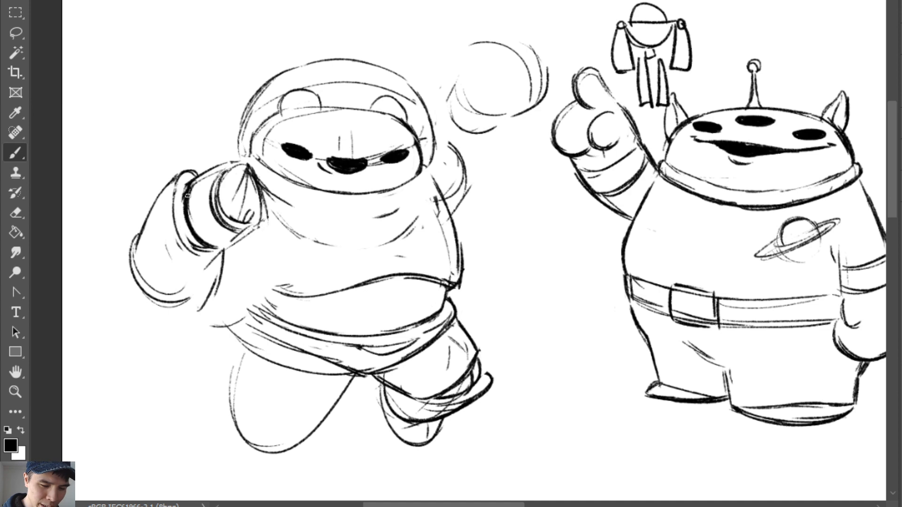
# Redraw the sleeve cuff's curve with parallel strokes wrapping around the arm
pyautogui.moveTo(183, 194); pyautogui.dragTo(201, 253)
pyautogui.hotkey('ctrl', 'z')
pyautogui.moveTo(184, 195)
pyautogui.mouseDown()
pyautogui.moveTo(186, 244)
pyautogui.moveTo(205, 240)
pyautogui.moveTo(181, 207)
pyautogui.moveTo(190, 244)
pyautogui.moveTo(181, 198)
pyautogui.moveTo(197, 246)
pyautogui.mouseUp()
pyautogui.press('e')
pyautogui.press('b')
pyautogui.press('e')
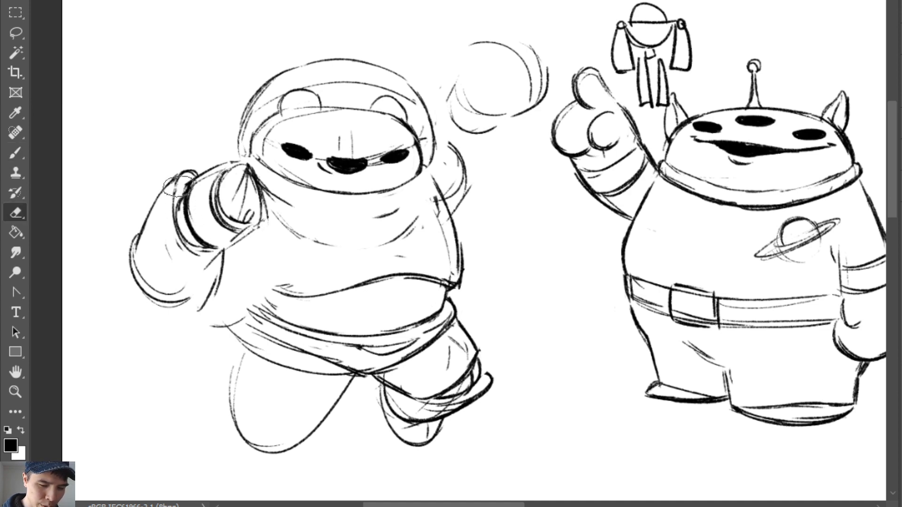
pyautogui.press('b')
pyautogui.moveTo(175, 188); pyautogui.dragTo(190, 253)
pyautogui.moveTo(173, 216); pyautogui.dragTo(200, 256)
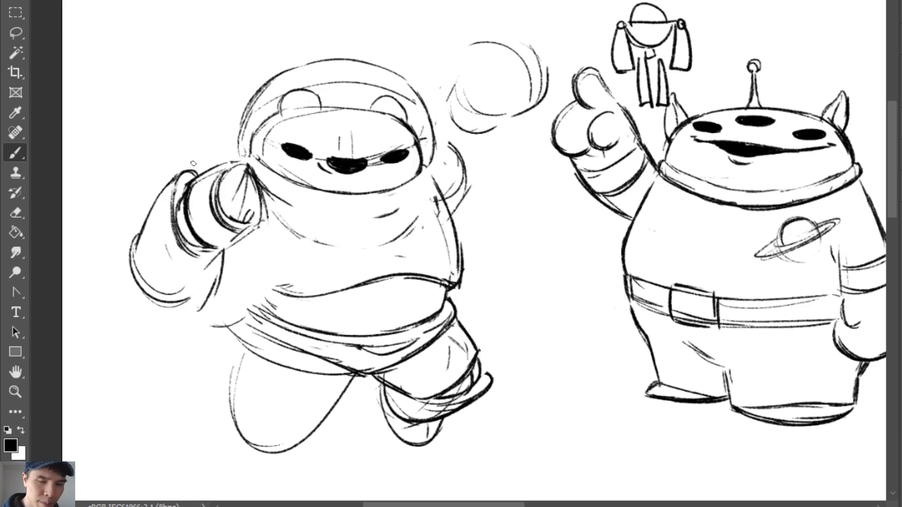
# Add a curved outer edge to the sleeve cuff and darken the arm's underside up to the shoulder oval
pyautogui.moveTo(153, 216); pyautogui.dragTo(180, 265)
pyautogui.hotkey('ctrl', 'z')
pyautogui.moveTo(160, 199)
pyautogui.mouseDown()
pyautogui.moveTo(157, 214)
pyautogui.moveTo(187, 267)
pyautogui.moveTo(195, 265)
pyautogui.moveTo(173, 259)
pyautogui.mouseUp()
pyautogui.hotkey('ctrl', 'z')
pyautogui.hotkey('ctrl', 'z')
pyautogui.moveTo(151, 220)
pyautogui.mouseDown()
pyautogui.moveTo(191, 263)
pyautogui.moveTo(210, 264)
pyautogui.moveTo(229, 234)
pyautogui.moveTo(241, 238)
pyautogui.moveTo(218, 250)
pyautogui.moveTo(256, 230)
pyautogui.moveTo(233, 230)
pyautogui.moveTo(261, 217)
pyautogui.moveTo(252, 217)
pyautogui.mouseUp()
pyautogui.hotkey('ctrl', 'z')
pyautogui.moveTo(251, 228)
pyautogui.mouseDown()
pyautogui.moveTo(263, 223)
pyautogui.moveTo(242, 221)
pyautogui.mouseUp()
# Clean up the shoulder oval on the bear's raised arm, add a small curl at its lower tip and darken its outer edge
pyautogui.press('e')
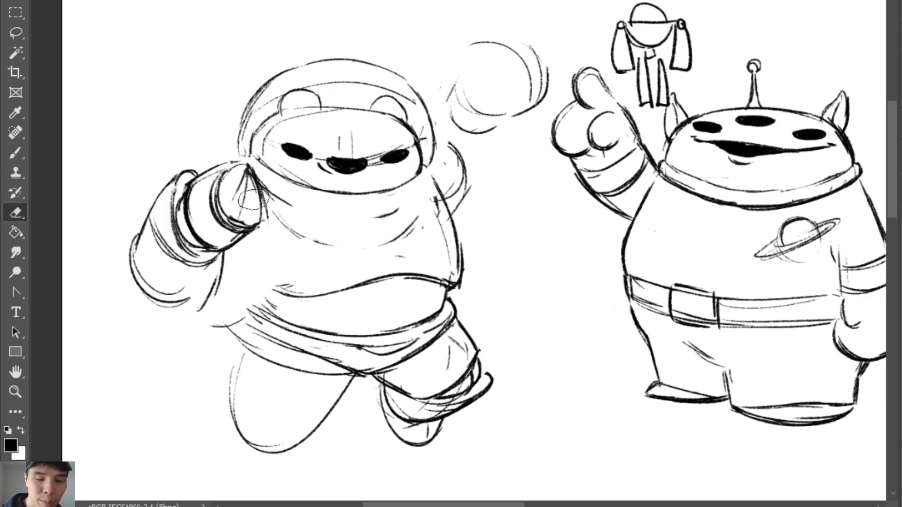
pyautogui.press('b')
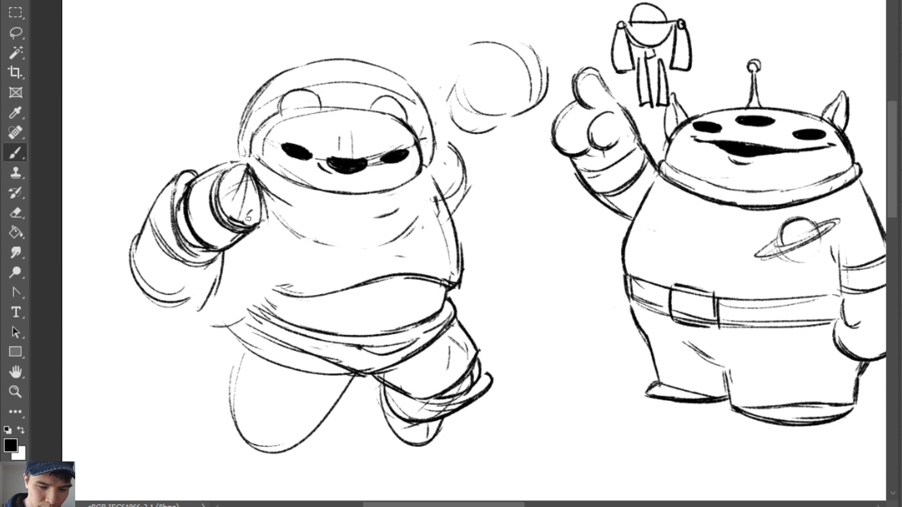
pyautogui.moveTo(254, 215); pyautogui.dragTo(260, 222)
pyautogui.moveTo(250, 164); pyautogui.dragTo(265, 215)
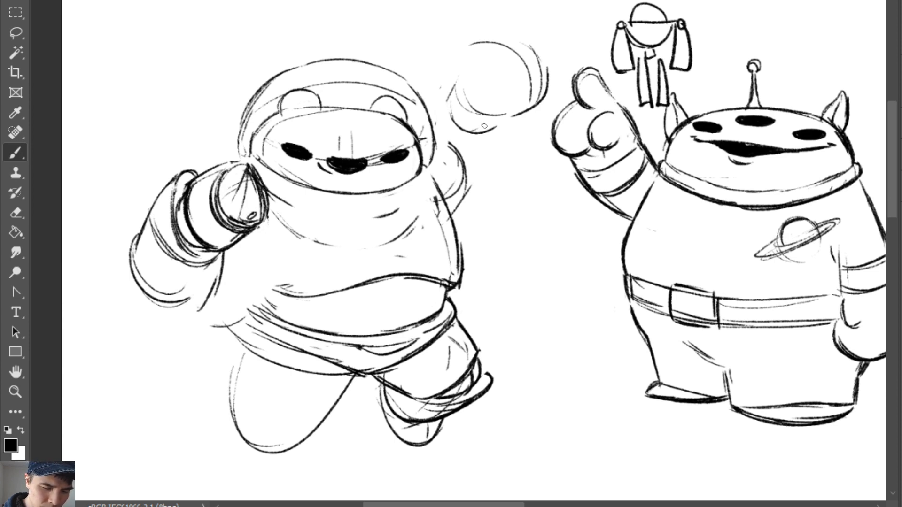
# Erase and redraw the curved band that wraps around the bear's arm beside the shoulder oval
pyautogui.press('e')
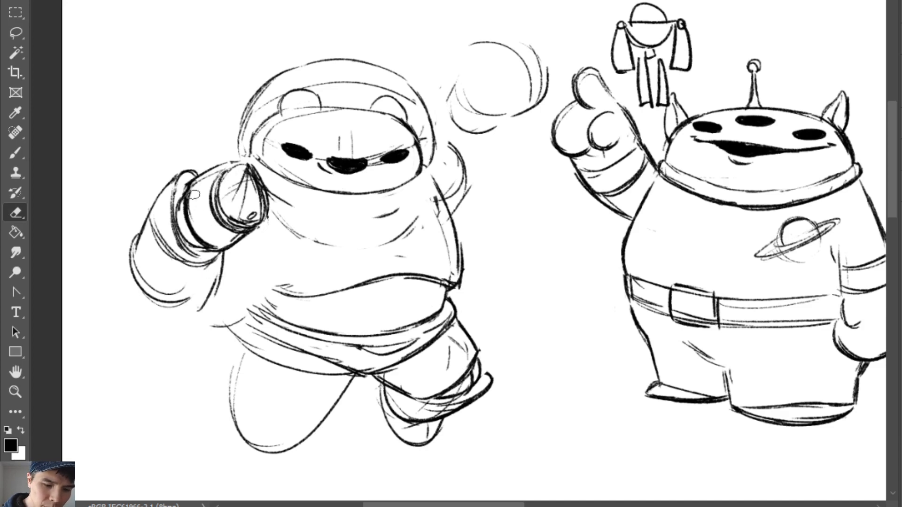
pyautogui.press('b')
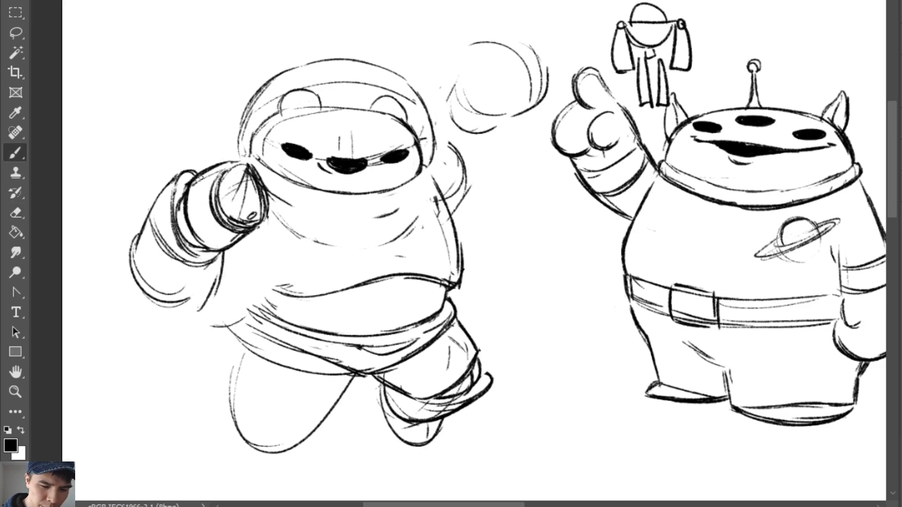
pyautogui.press('e')
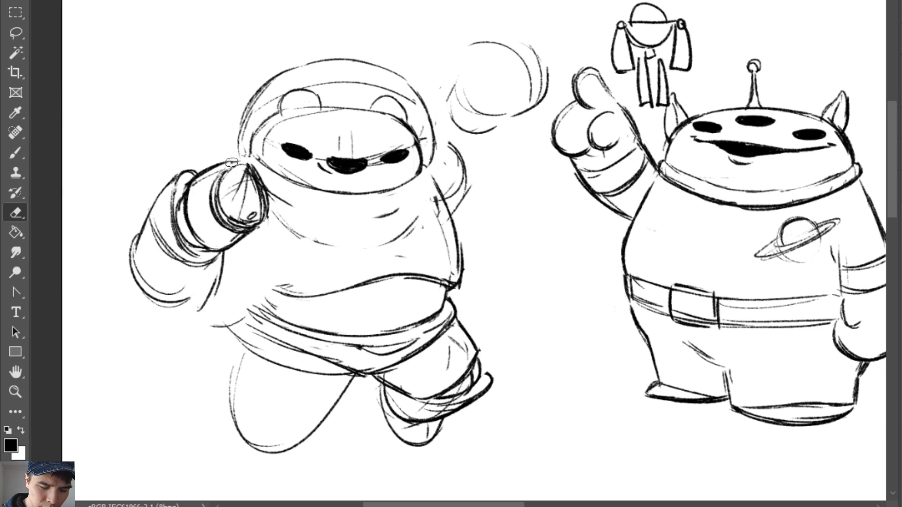
pyautogui.press('b')
pyautogui.moveTo(218, 167)
pyautogui.mouseDown()
pyautogui.moveTo(240, 168)
pyautogui.moveTo(233, 224)
pyautogui.mouseUp()
pyautogui.press('e')
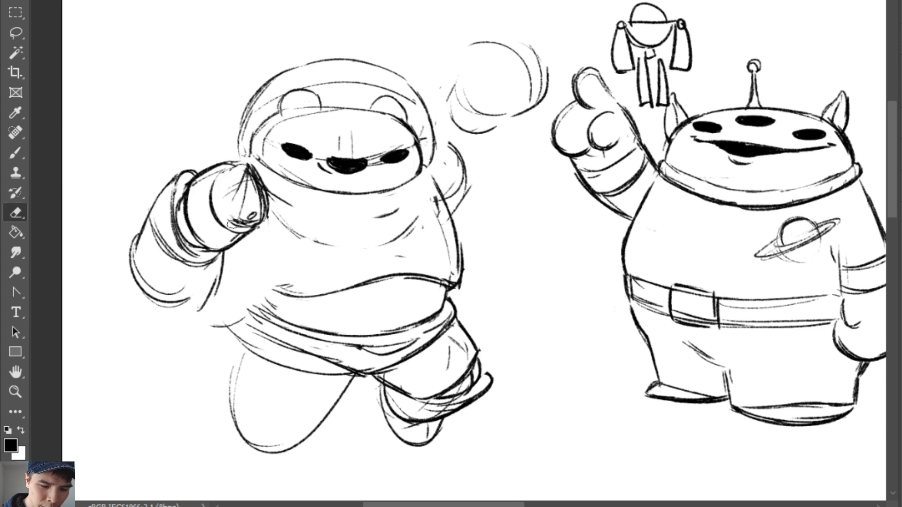
pyautogui.press('b')
pyautogui.moveTo(221, 181); pyautogui.dragTo(237, 227)
pyautogui.moveTo(239, 170); pyautogui.dragTo(237, 225)
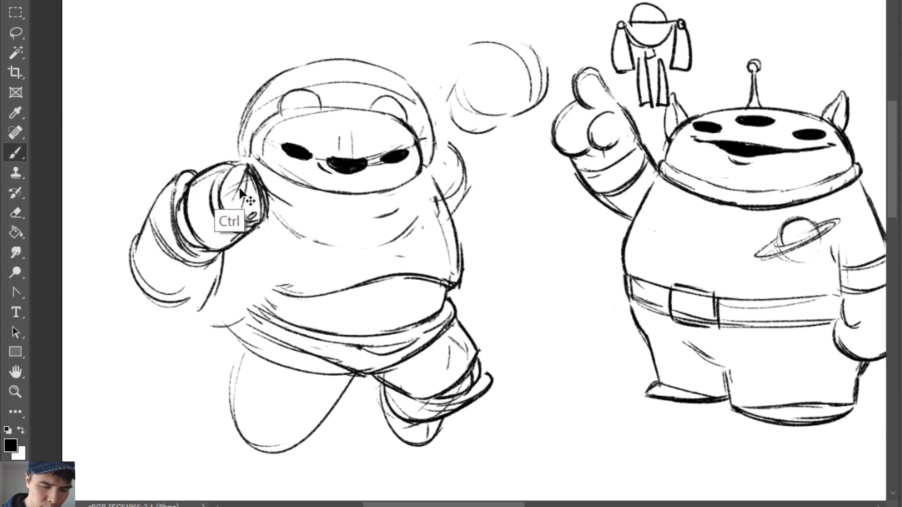
# Undo the last strokes in the shoulder oval and erase its radiating inner lines and rough outer edge
pyautogui.hotkey('ctrl', 'z')
pyautogui.moveTo(246, 164)
pyautogui.mouseDown()
pyautogui.moveTo(235, 216)
pyautogui.moveTo(219, 202)
pyautogui.moveTo(249, 229)
pyautogui.moveTo(261, 205)
pyautogui.moveTo(262, 222)
pyautogui.moveTo(239, 191)
pyautogui.moveTo(256, 213)
pyautogui.moveTo(241, 172)
pyautogui.mouseUp()
pyautogui.hotkey('ctrl', 'z')
pyautogui.press('e')
pyautogui.press('b')
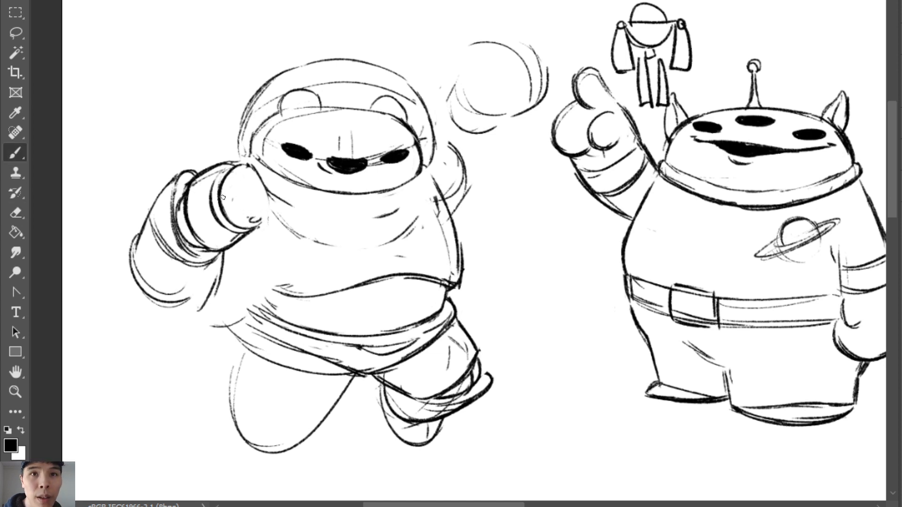
# Redraw the shoulder oval with a smooth rounded outer edge and a light curved line across its inside, erasing stray marks
pyautogui.moveTo(223, 197); pyautogui.dragTo(256, 187)
pyautogui.moveTo(223, 196)
pyautogui.mouseDown()
pyautogui.moveTo(258, 187)
pyautogui.moveTo(268, 206)
pyautogui.mouseUp()
pyautogui.hotkey('ctrl', 'z')
pyautogui.press('e')
pyautogui.press('b')
pyautogui.moveTo(250, 167)
pyautogui.mouseDown()
pyautogui.moveTo(270, 218)
pyautogui.moveTo(249, 235)
pyautogui.mouseUp()
pyautogui.hotkey('ctrl', 'z')
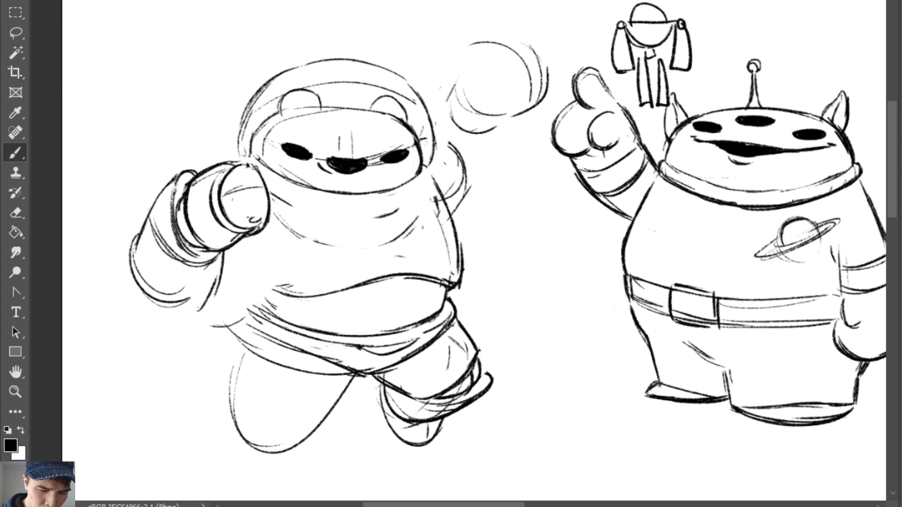
pyautogui.press('e')
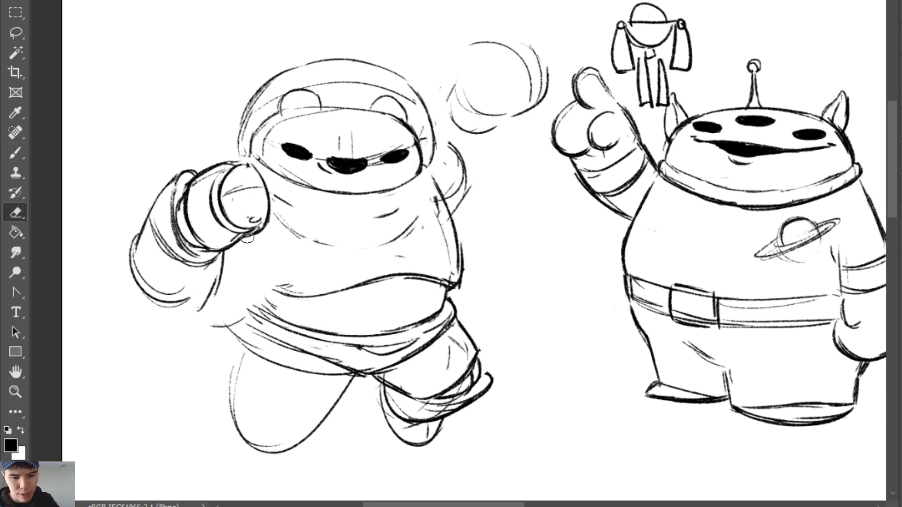
pyautogui.press('b')
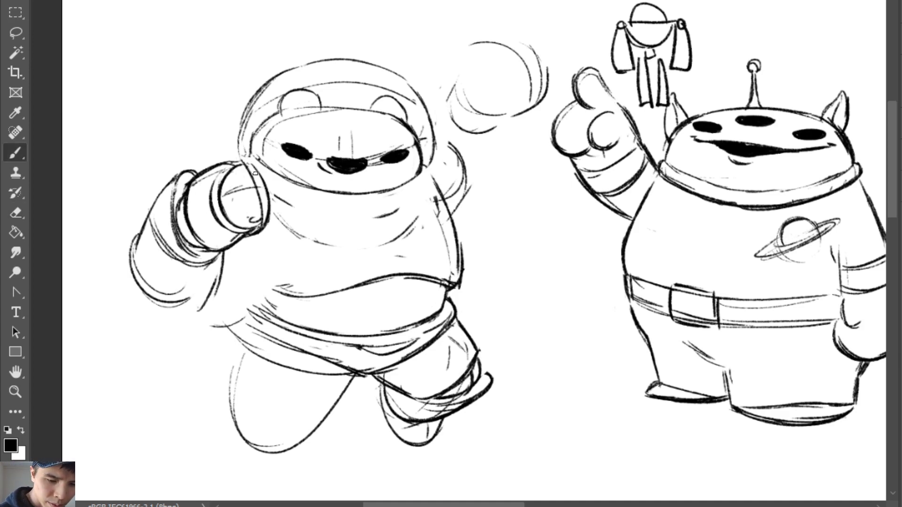
# Erase the heavy curve where the bear's near upper arm meets the torso and rework its upper end
pyautogui.press('e')
pyautogui.moveTo(250, 161)
pyautogui.mouseDown()
pyautogui.moveTo(269, 224)
pyautogui.moveTo(264, 201)
pyautogui.mouseUp()
pyautogui.press('b')
pyautogui.moveTo(237, 152); pyautogui.dragTo(269, 209)
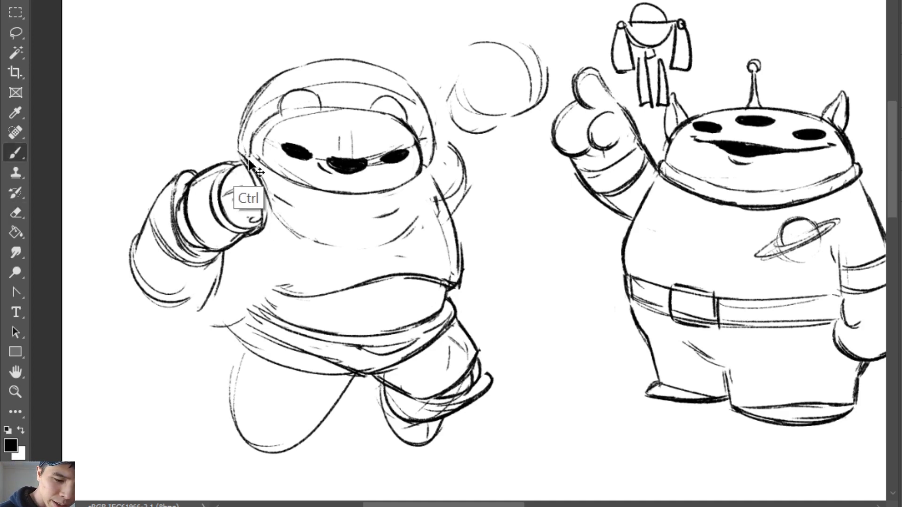
pyautogui.hotkey('ctrl', 'z')
pyautogui.moveTo(239, 150)
pyautogui.mouseDown()
pyautogui.moveTo(249, 164)
pyautogui.moveTo(249, 149)
pyautogui.mouseUp()
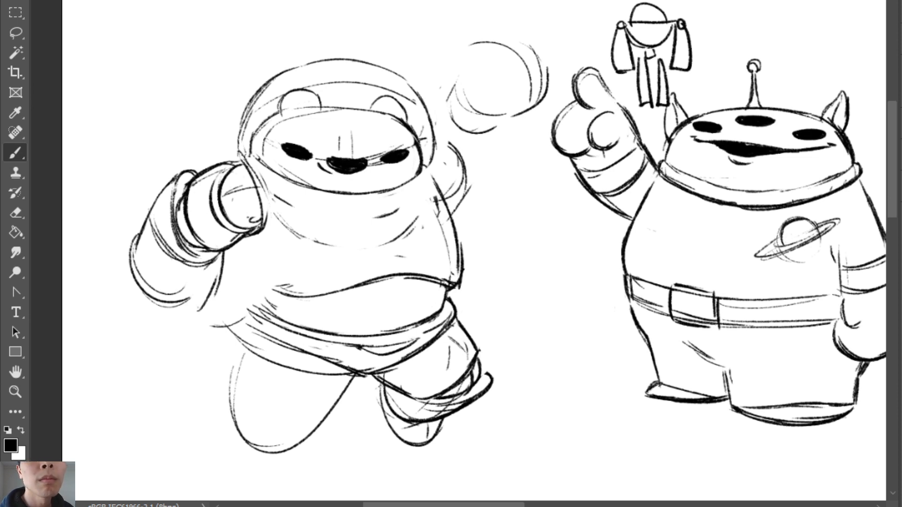
# Redraw the bear's near armhole as a darker curve running from below the helmet to the underarm
pyautogui.click(370, 255)
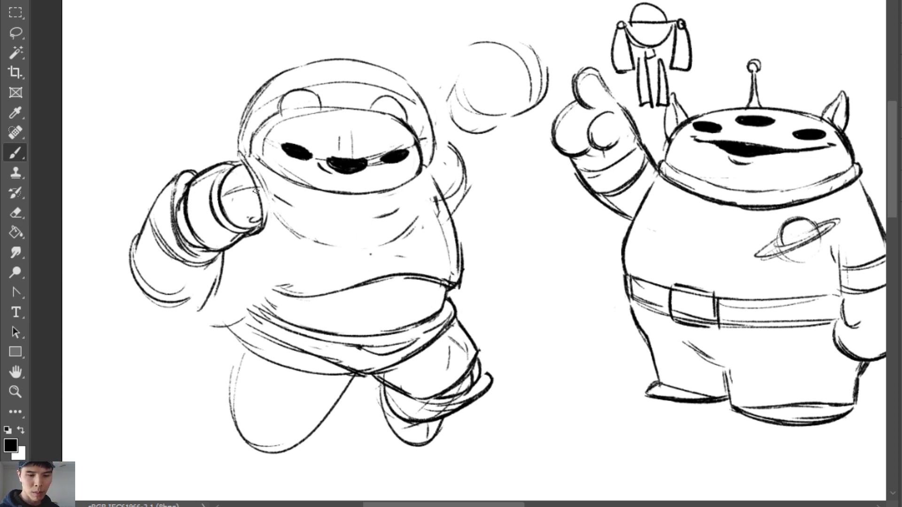
pyautogui.moveTo(246, 168)
pyautogui.mouseDown()
pyautogui.moveTo(258, 224)
pyautogui.moveTo(249, 240)
pyautogui.moveTo(260, 233)
pyautogui.mouseUp()
pyautogui.moveTo(250, 172); pyautogui.dragTo(263, 228)
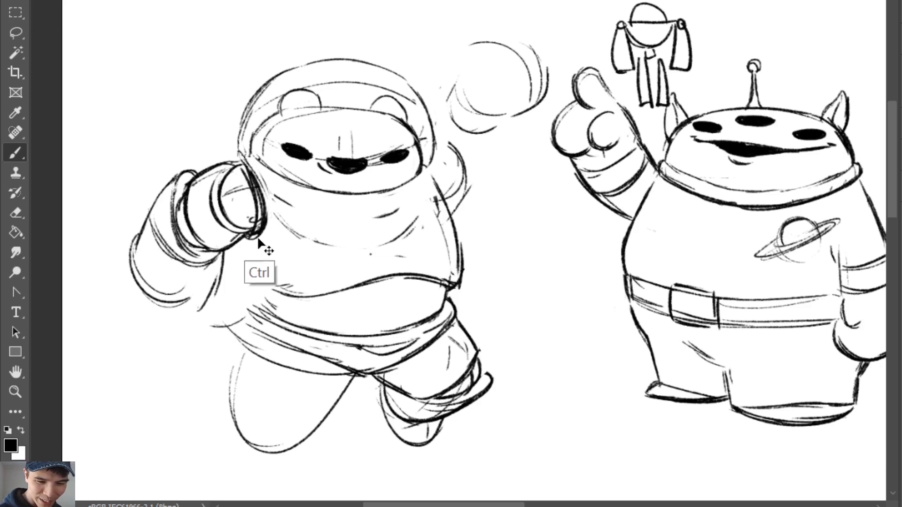
pyautogui.hotkey('ctrl', 'z')
pyautogui.hotkey('ctrl', 'z')
pyautogui.hotkey('ctrl', 'z')
pyautogui.moveTo(256, 187)
pyautogui.mouseDown()
pyautogui.moveTo(257, 241)
pyautogui.moveTo(244, 235)
pyautogui.moveTo(253, 247)
pyautogui.moveTo(259, 230)
pyautogui.mouseUp()
pyautogui.hotkey('ctrl', 'z')
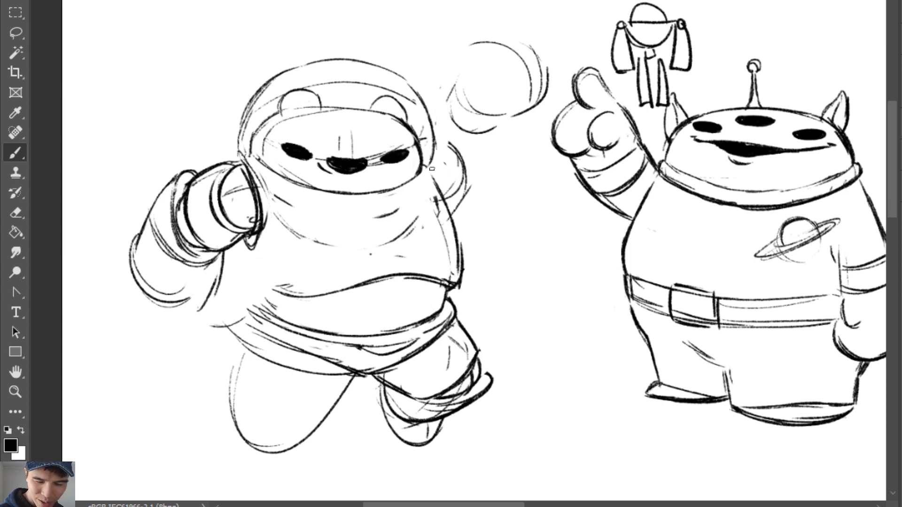
# Sketch the bear's far shoulder joint beside the helmet rim and clean up its outer edge with the eraser
pyautogui.press('e')
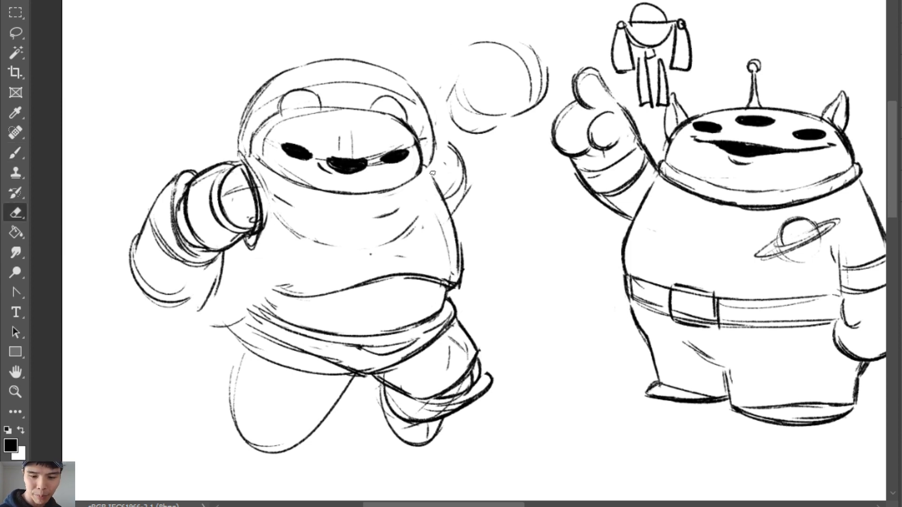
pyautogui.press('b')
pyautogui.moveTo(445, 193); pyautogui.dragTo(454, 211)
pyautogui.moveTo(428, 136); pyautogui.dragTo(449, 195)
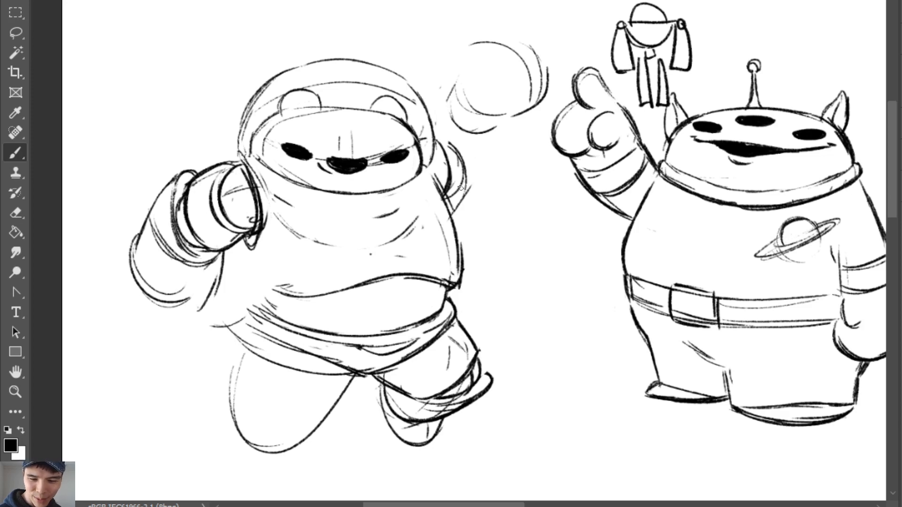
pyautogui.press('e')
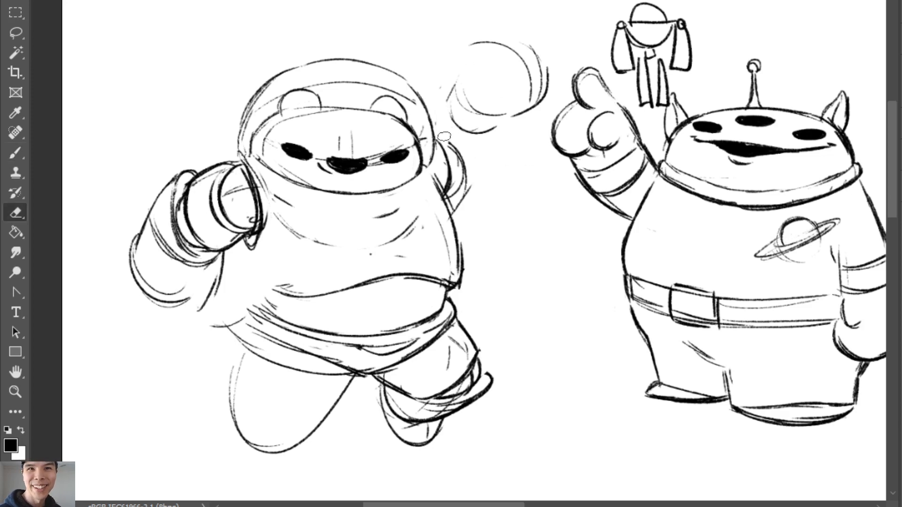
pyautogui.moveTo(442, 138)
pyautogui.mouseDown()
pyautogui.moveTo(444, 187)
pyautogui.moveTo(443, 158)
pyautogui.mouseUp()
pyautogui.press('b')
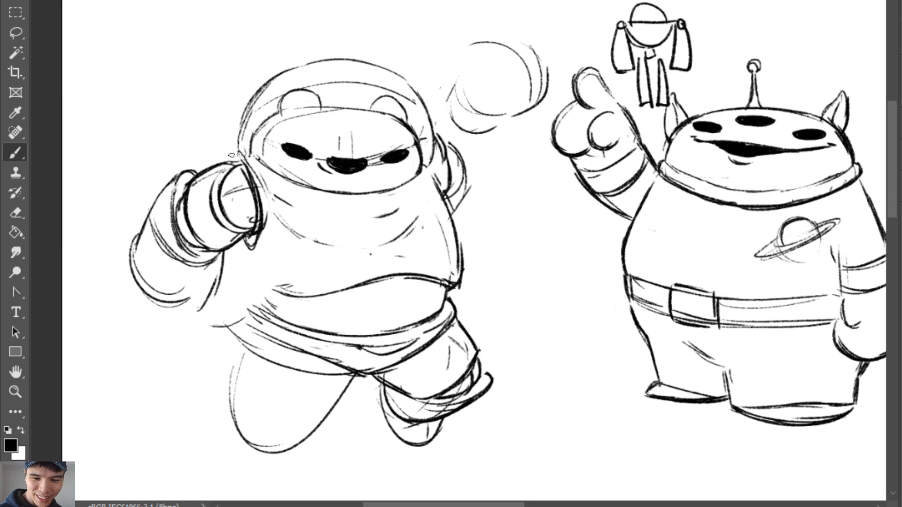
# Sketch a round joint on the bear's near shoulder and a thicker helmet collar beneath the face
pyautogui.moveTo(234, 147); pyautogui.dragTo(257, 221)
pyautogui.moveTo(233, 150); pyautogui.dragTo(258, 242)
pyautogui.press('e')
pyautogui.press('b')
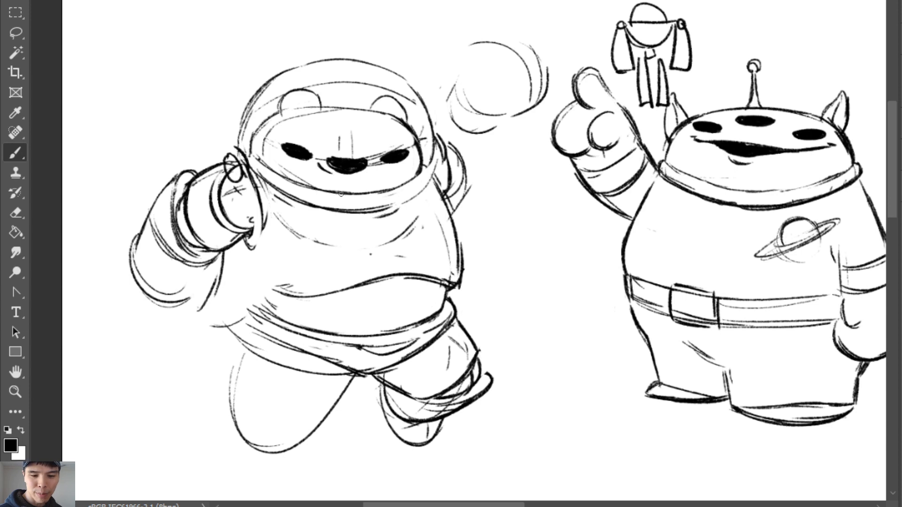
# Add a crossing guide mark above the bear's nose and a curved brow line across the face
pyautogui.moveTo(330, 138); pyautogui.dragTo(369, 137)
pyautogui.moveTo(302, 133); pyautogui.dragTo(381, 137)
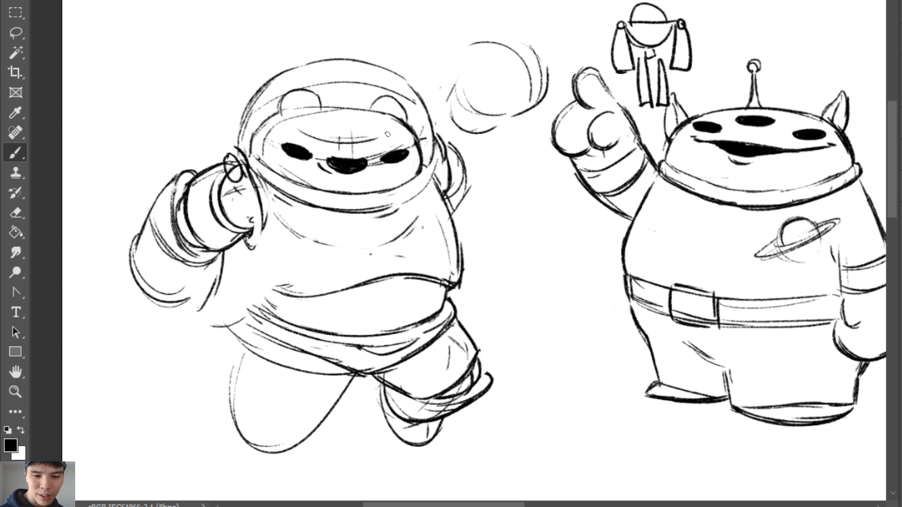
pyautogui.hotkey('ctrl', 'z')
pyautogui.moveTo(302, 133)
pyautogui.mouseDown()
pyautogui.moveTo(363, 144)
pyautogui.moveTo(407, 134)
pyautogui.mouseUp()
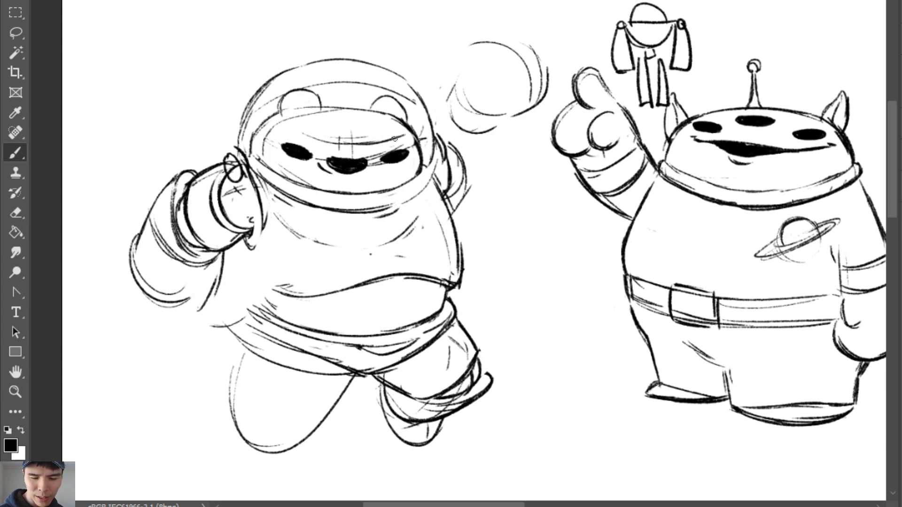
pyautogui.moveTo(307, 130)
pyautogui.mouseDown()
pyautogui.moveTo(267, 139)
pyautogui.moveTo(266, 157)
pyautogui.mouseUp()
pyautogui.hotkey('ctrl', 'z')
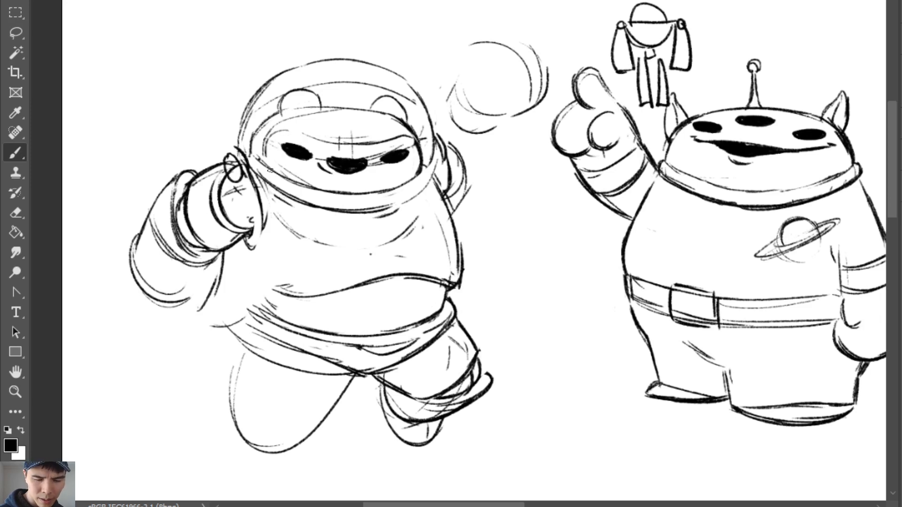
# Extend the brow line around the near side of the bear's face and reshape the top of that eye
pyautogui.press('e')
pyautogui.press('b')
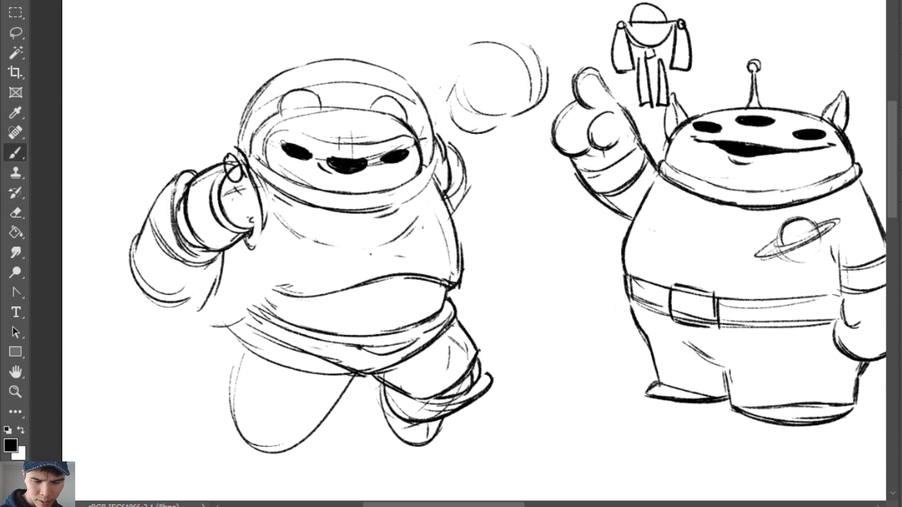
pyautogui.press('e')
pyautogui.press('b')
pyautogui.moveTo(279, 145)
pyautogui.mouseDown()
pyautogui.moveTo(333, 153)
pyautogui.moveTo(341, 202)
pyautogui.moveTo(289, 142)
pyautogui.moveTo(318, 154)
pyautogui.mouseUp()
pyautogui.hotkey('ctrl', 'z')
pyautogui.hotkey('ctrl', 'z')
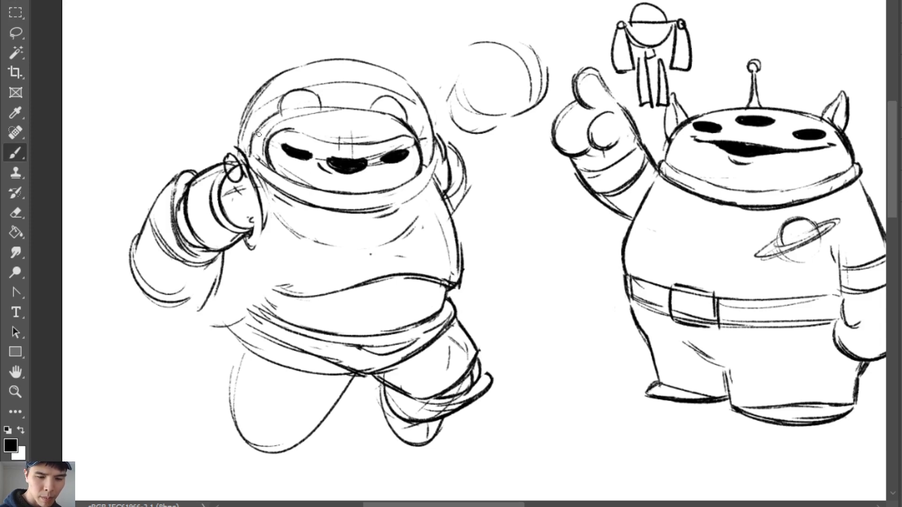
# Reshape the bear's near shoulder joint into an upright oblong knob and erase stray lines around the armhole
pyautogui.press('e')
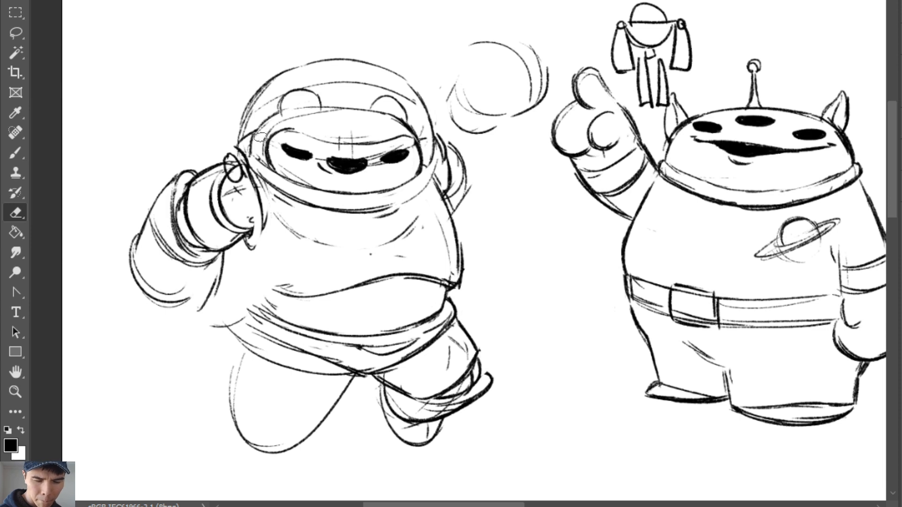
pyautogui.moveTo(240, 174)
pyautogui.mouseDown()
pyautogui.moveTo(236, 146)
pyautogui.moveTo(246, 177)
pyautogui.moveTo(244, 154)
pyautogui.moveTo(231, 173)
pyautogui.moveTo(228, 151)
pyautogui.moveTo(228, 180)
pyautogui.mouseUp()
pyautogui.press('b')
pyautogui.press('e')
pyautogui.press('b')
pyautogui.moveTo(229, 180)
pyautogui.mouseDown()
pyautogui.moveTo(226, 153)
pyautogui.moveTo(224, 183)
pyautogui.mouseUp()
pyautogui.press('e')
pyautogui.moveTo(262, 214)
pyautogui.mouseDown()
pyautogui.moveTo(255, 187)
pyautogui.moveTo(260, 212)
pyautogui.mouseUp()
pyautogui.press('b')
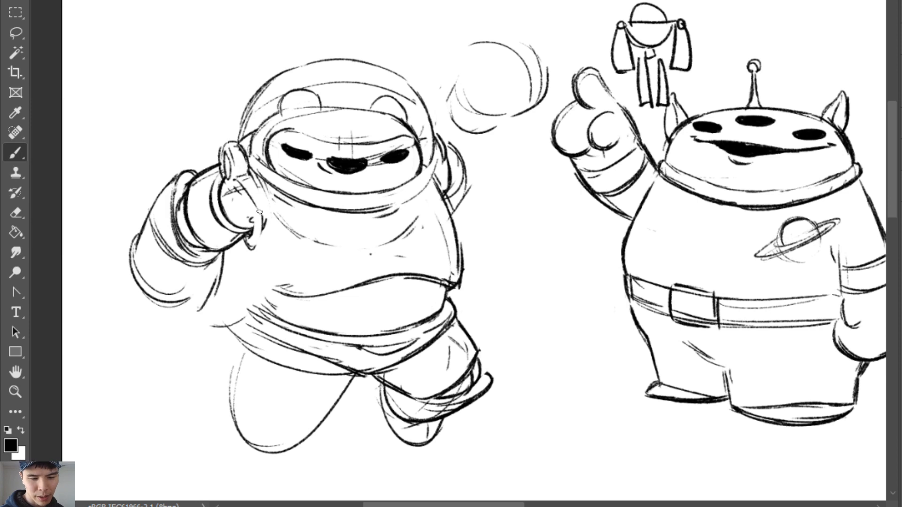
# Draw the side edge of the chest armor as a dark curve from the near shoulder knob to the waist
pyautogui.moveTo(239, 183); pyautogui.dragTo(286, 249)
pyautogui.hotkey('ctrl', 'z')
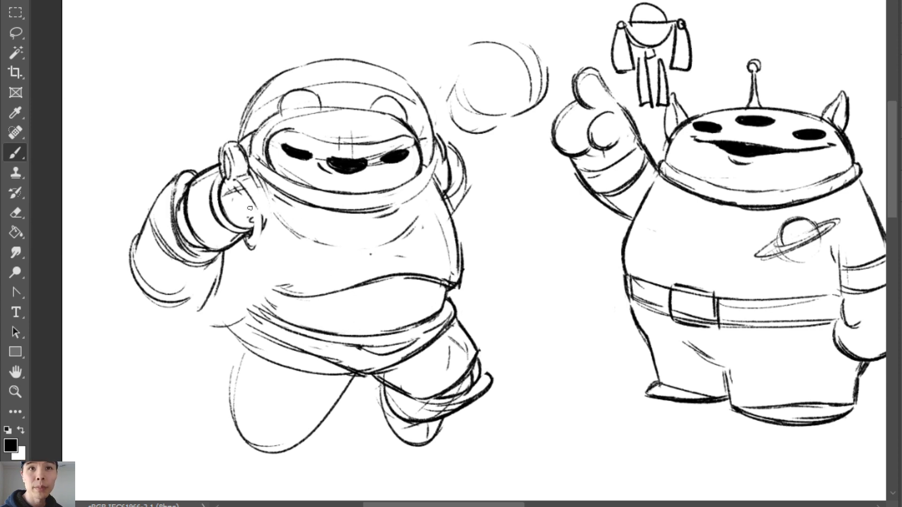
pyautogui.moveTo(233, 182); pyautogui.dragTo(270, 263)
pyautogui.press('e')
pyautogui.press('b')
pyautogui.moveTo(255, 209); pyautogui.dragTo(271, 281)
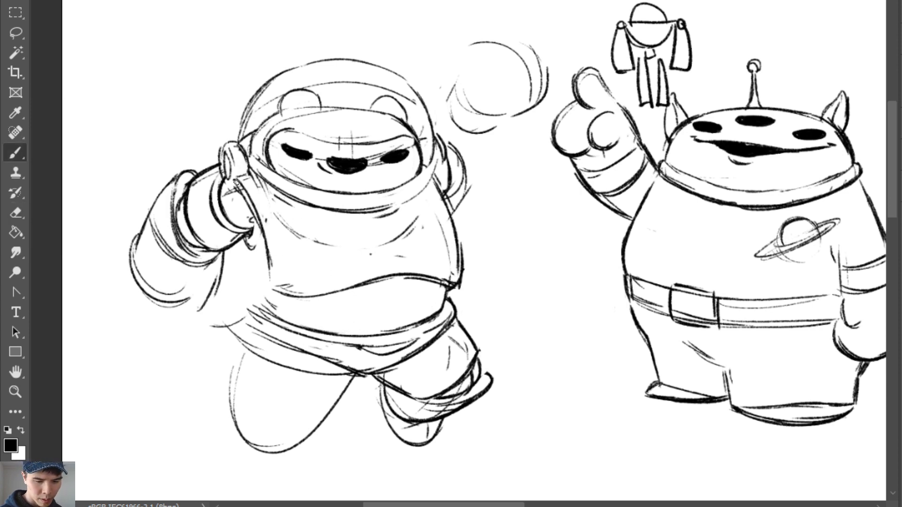
pyautogui.moveTo(234, 181); pyautogui.dragTo(271, 284)
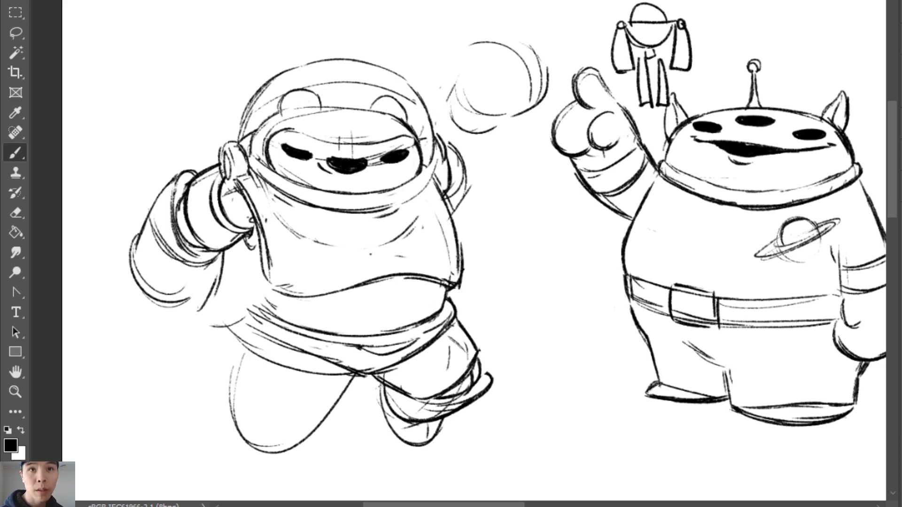
# Rough in the pointed central panel on the bear's chest armor below the collar
pyautogui.moveTo(258, 182)
pyautogui.mouseDown()
pyautogui.moveTo(283, 233)
pyautogui.moveTo(343, 244)
pyautogui.mouseUp()
pyautogui.moveTo(358, 252); pyautogui.dragTo(383, 252)
pyautogui.moveTo(372, 212)
pyautogui.mouseDown()
pyautogui.moveTo(415, 230)
pyautogui.moveTo(379, 263)
pyautogui.moveTo(364, 246)
pyautogui.moveTo(379, 251)
pyautogui.moveTo(354, 253)
pyautogui.moveTo(390, 258)
pyautogui.moveTo(384, 264)
pyautogui.moveTo(414, 242)
pyautogui.mouseUp()
pyautogui.press('e')
pyautogui.press('b')
pyautogui.press('e')
pyautogui.press('b')
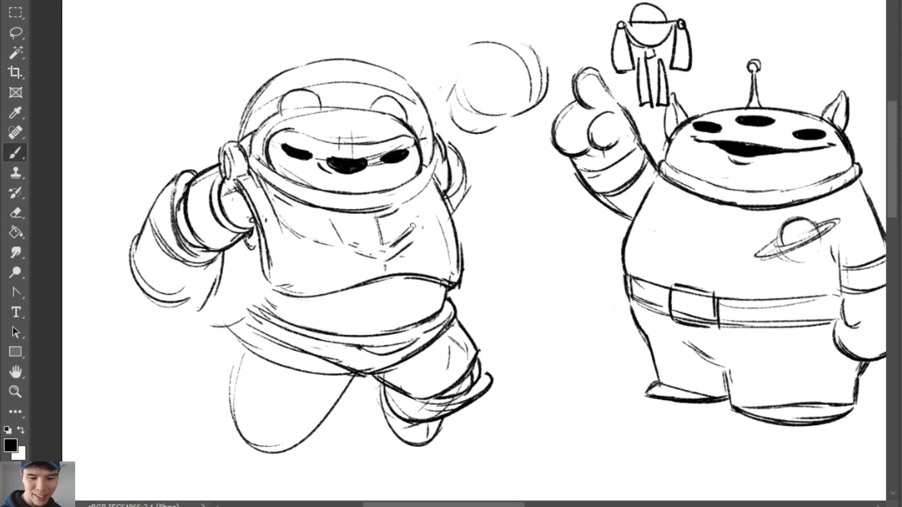
# Add three upright oval buttons beside the central chest panel and fill in the bear's near eye
pyautogui.moveTo(407, 205); pyautogui.dragTo(403, 237)
pyautogui.moveTo(344, 213)
pyautogui.mouseDown()
pyautogui.moveTo(347, 243)
pyautogui.moveTo(291, 263)
pyautogui.moveTo(300, 275)
pyautogui.mouseUp()
pyautogui.moveTo(314, 235)
pyautogui.mouseDown()
pyautogui.moveTo(312, 254)
pyautogui.moveTo(322, 237)
pyautogui.mouseUp()
pyautogui.moveTo(333, 235)
pyautogui.mouseDown()
pyautogui.moveTo(319, 260)
pyautogui.moveTo(333, 234)
pyautogui.moveTo(429, 196)
pyautogui.moveTo(355, 242)
pyautogui.moveTo(314, 238)
pyautogui.mouseUp()
pyautogui.press('e')
pyautogui.press('b')
pyautogui.moveTo(284, 147); pyautogui.dragTo(337, 152)
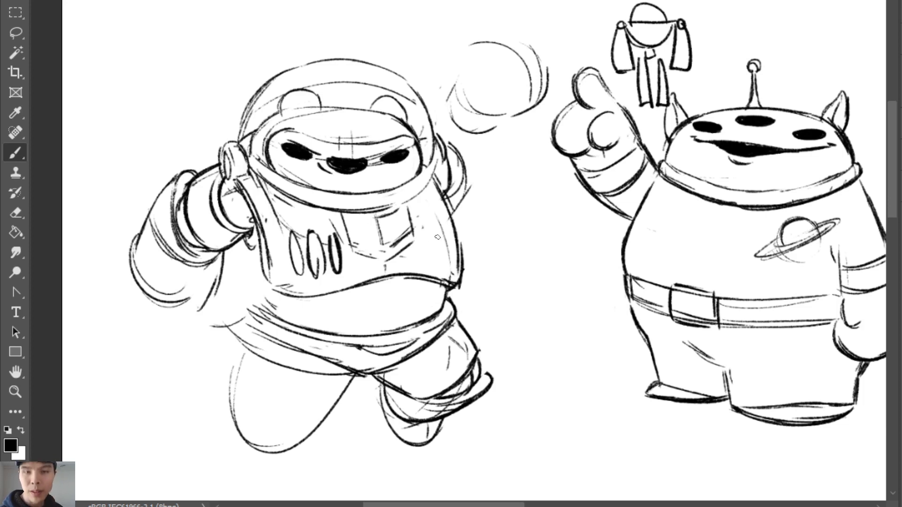
# Draw a double-ringed oval badge on the far side of the bear's chest armor
pyautogui.moveTo(434, 236)
pyautogui.mouseDown()
pyautogui.moveTo(433, 263)
pyautogui.moveTo(443, 264)
pyautogui.mouseUp()
pyautogui.moveTo(435, 231); pyautogui.dragTo(441, 267)
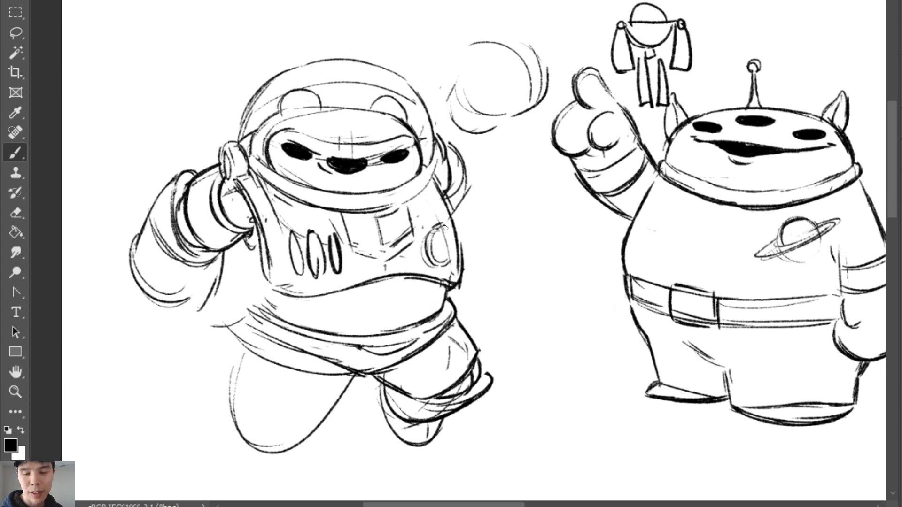
pyautogui.moveTo(445, 228); pyautogui.dragTo(449, 259)
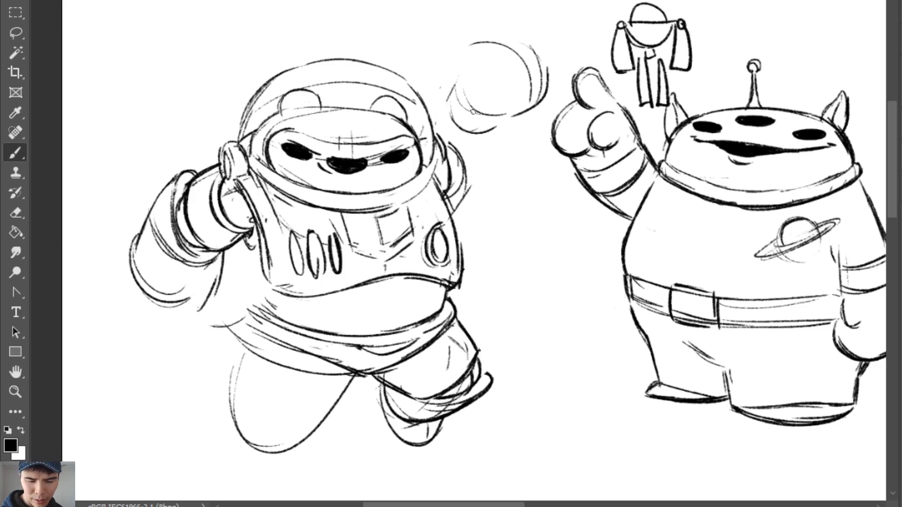
# Strengthen the collar line and darken the far side of the central chest panel down to its point
pyautogui.moveTo(414, 203); pyautogui.dragTo(433, 183)
pyautogui.moveTo(442, 166); pyautogui.dragTo(413, 202)
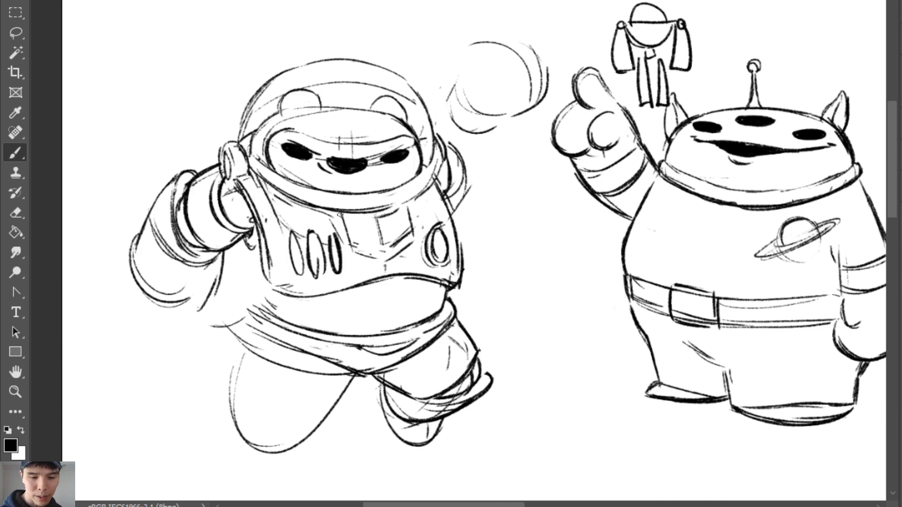
pyautogui.moveTo(415, 204); pyautogui.dragTo(414, 241)
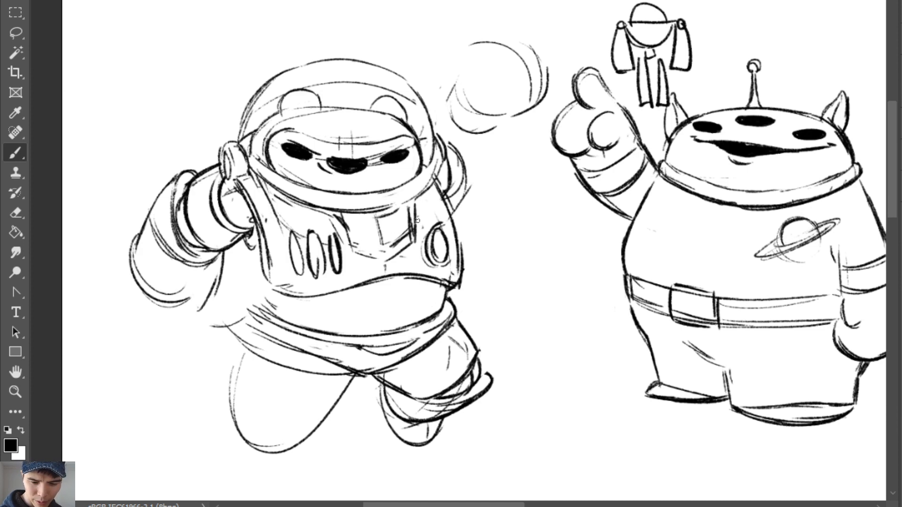
pyautogui.press('e')
pyautogui.press('b')
pyautogui.moveTo(410, 208); pyautogui.dragTo(409, 236)
pyautogui.moveTo(409, 236)
pyautogui.mouseDown()
pyautogui.moveTo(383, 261)
pyautogui.moveTo(353, 251)
pyautogui.moveTo(385, 261)
pyautogui.moveTo(356, 247)
pyautogui.moveTo(346, 224)
pyautogui.moveTo(352, 245)
pyautogui.moveTo(388, 256)
pyautogui.mouseUp()
# Clean up the near side of the central chest panel and ink its slanted edge down to the point
pyautogui.press('e')
pyautogui.moveTo(343, 228)
pyautogui.mouseDown()
pyautogui.moveTo(361, 254)
pyautogui.moveTo(353, 243)
pyautogui.mouseUp()
pyautogui.press('b')
pyautogui.moveTo(355, 246); pyautogui.dragTo(381, 256)
pyautogui.press('e')
pyautogui.moveTo(335, 217)
pyautogui.mouseDown()
pyautogui.moveTo(369, 263)
pyautogui.moveTo(333, 221)
pyautogui.moveTo(329, 241)
pyautogui.mouseUp()
pyautogui.press('b')
# Add an inner contour along the near side edge of the chest armor from the shoulder to the hem
pyautogui.press('e')
pyautogui.press('b')
pyautogui.moveTo(271, 208); pyautogui.dragTo(277, 230)
pyautogui.moveTo(271, 262); pyautogui.dragTo(289, 297)
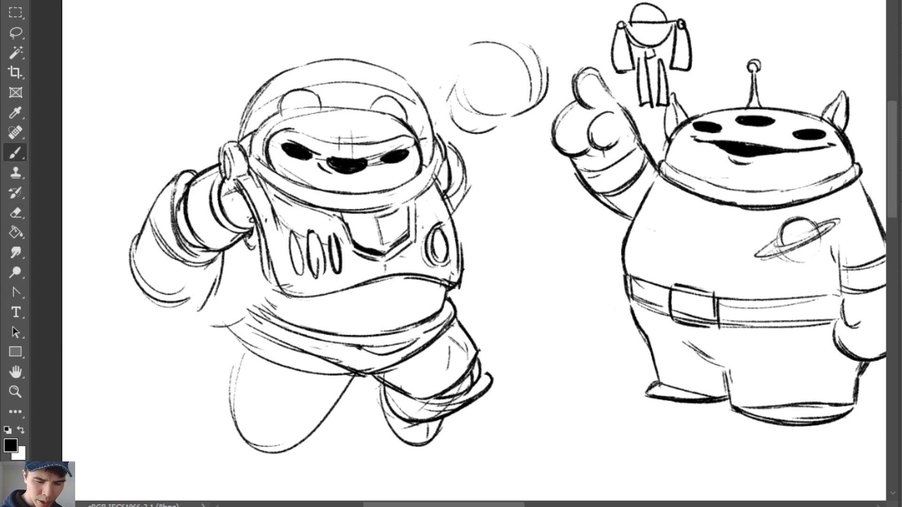
pyautogui.hotkey('ctrl', 'z')
pyautogui.moveTo(266, 243); pyautogui.dragTo(276, 282)
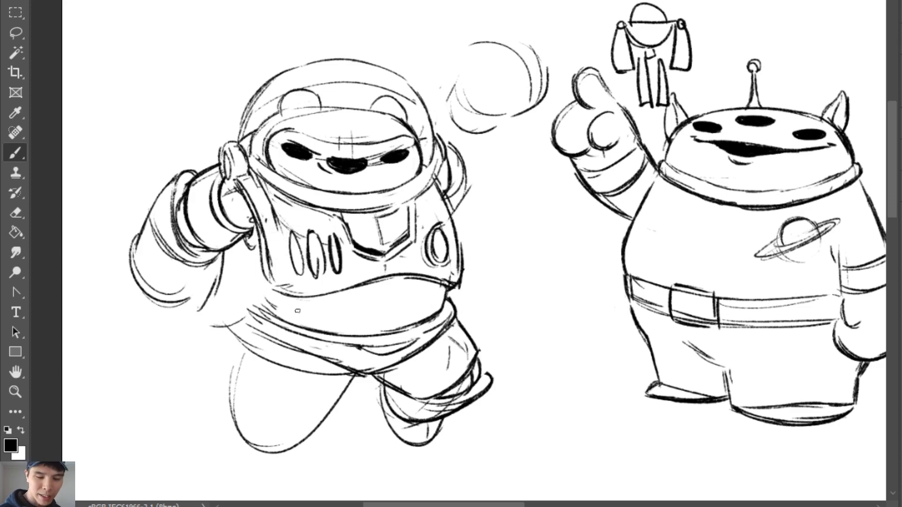
# Erase the upward-arched lower edge of the chest armor and redraw it as a downward curve around the belly
pyautogui.press('e')
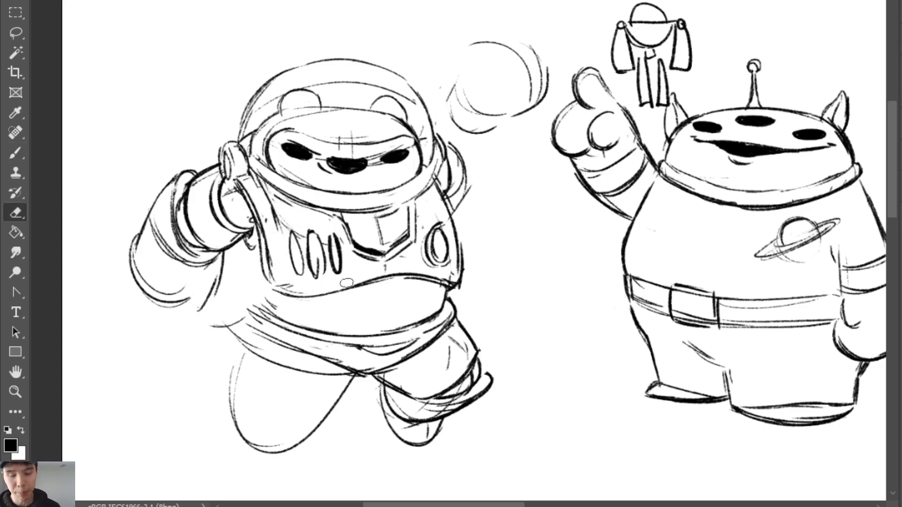
pyautogui.moveTo(347, 283); pyautogui.dragTo(448, 286)
pyautogui.press('b')
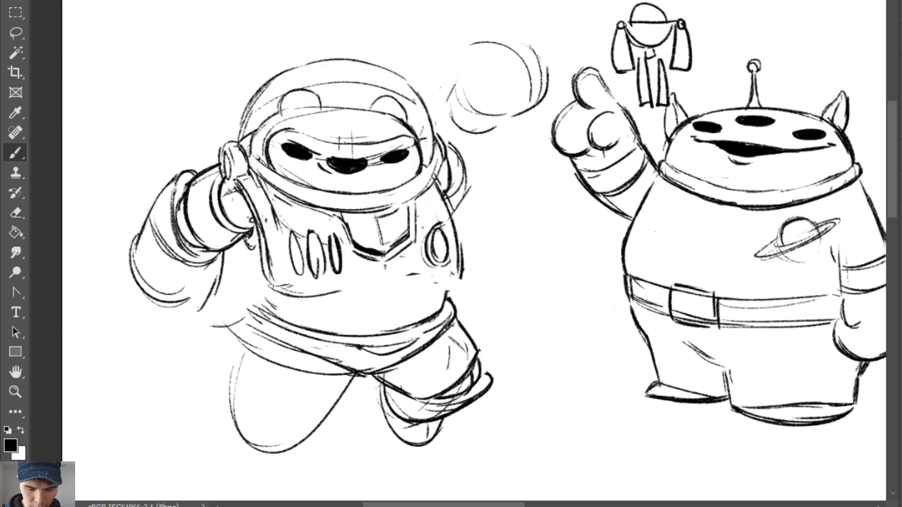
pyautogui.moveTo(279, 288)
pyautogui.mouseDown()
pyautogui.moveTo(390, 305)
pyautogui.moveTo(444, 289)
pyautogui.mouseUp()
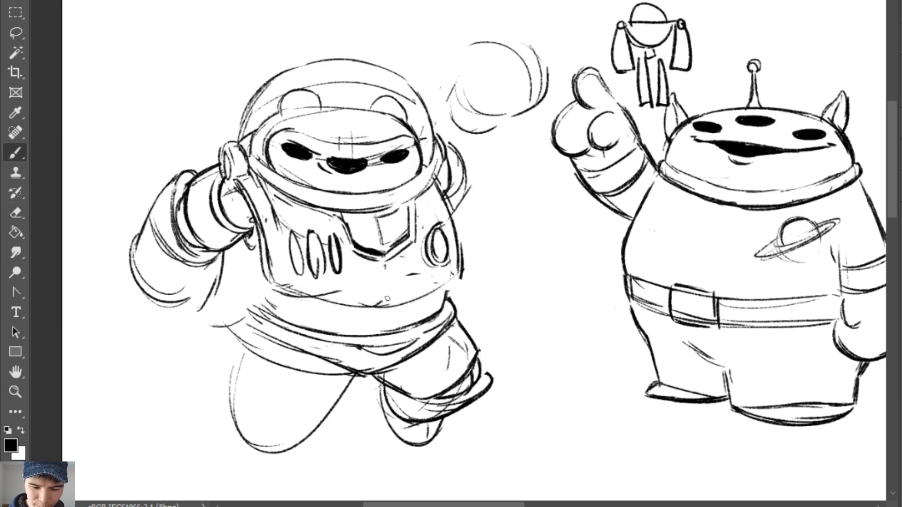
# Sketch a small arched notch at the middle of the chest armor's lower edge, undoing the stray stroke
pyautogui.moveTo(387, 299)
pyautogui.mouseDown()
pyautogui.moveTo(405, 304)
pyautogui.moveTo(362, 313)
pyautogui.mouseUp()
pyautogui.press('z')
pyautogui.press('s')
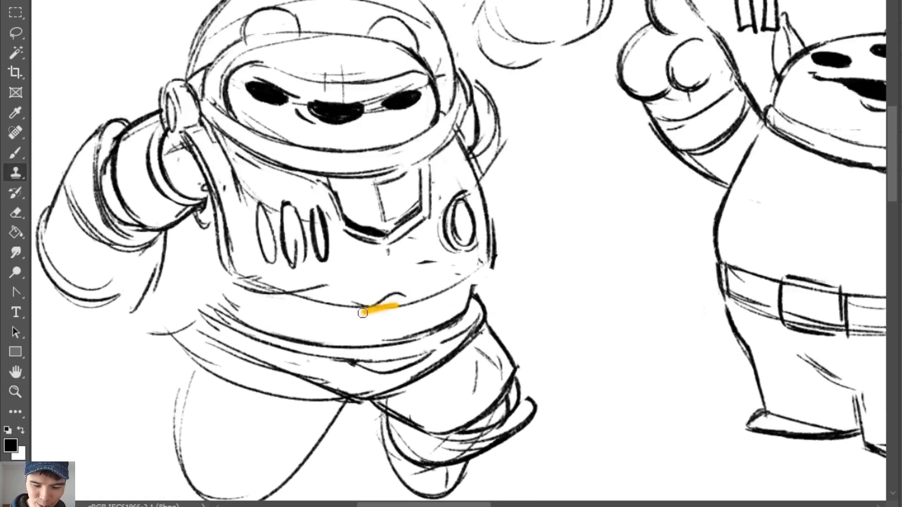
pyautogui.hotkey('ctrl', 'z')
pyautogui.press('b')
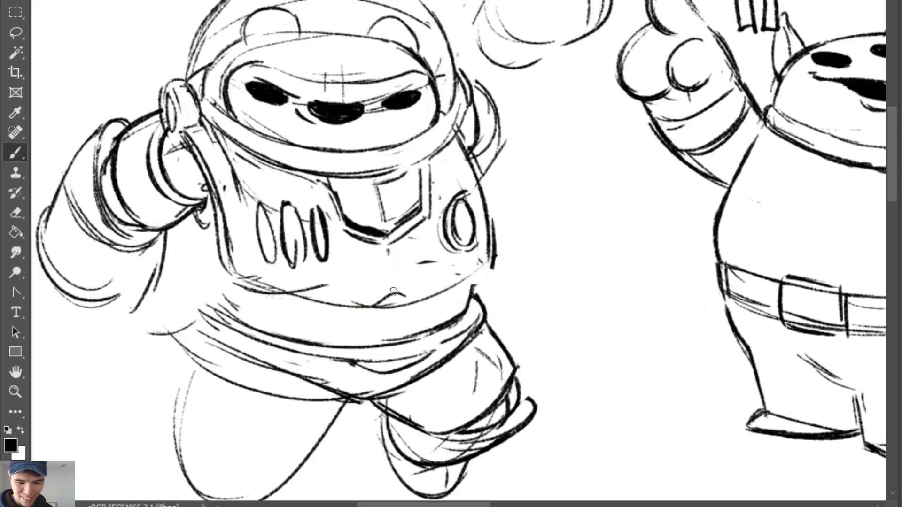
pyautogui.press('z')
pyautogui.keyDown('alt'); pyautogui.click(394, 292); pyautogui.keyUp('alt')
pyautogui.press('e')
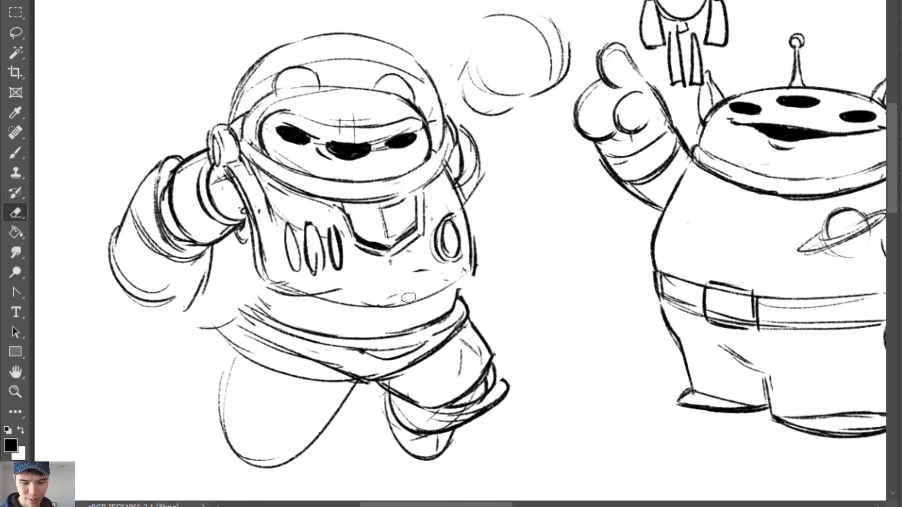
pyautogui.press('b')
pyautogui.moveTo(409, 297)
pyautogui.mouseDown()
pyautogui.moveTo(378, 305)
pyautogui.moveTo(415, 299)
pyautogui.mouseUp()
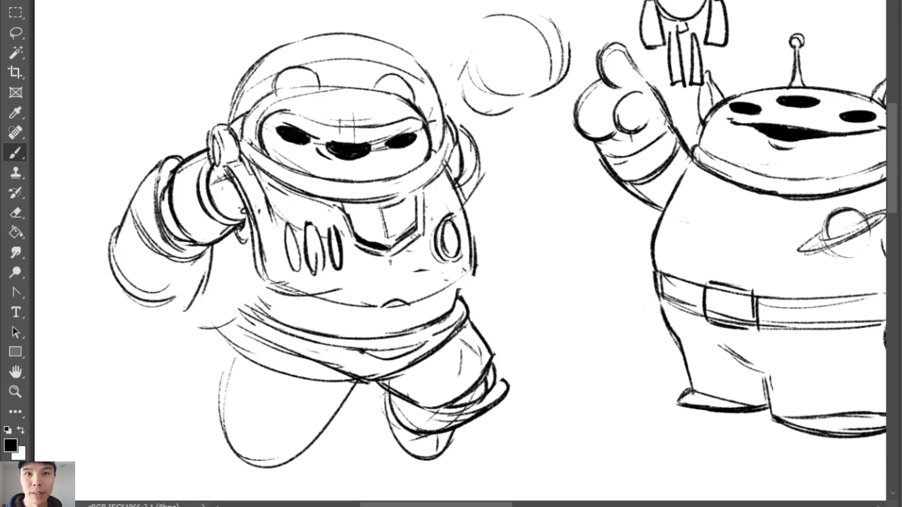
# Draw a vertical seam above the armor's lower notch and rework the lower edge and interior of the central chest panel
pyautogui.moveTo(393, 268); pyautogui.dragTo(395, 303)
pyautogui.press('e')
pyautogui.moveTo(392, 251)
pyautogui.mouseDown()
pyautogui.moveTo(357, 233)
pyautogui.moveTo(365, 247)
pyautogui.moveTo(394, 254)
pyautogui.moveTo(433, 230)
pyautogui.mouseUp()
pyautogui.press('b')
pyautogui.moveTo(357, 227)
pyautogui.mouseDown()
pyautogui.moveTo(402, 242)
pyautogui.moveTo(418, 223)
pyautogui.moveTo(396, 228)
pyautogui.moveTo(393, 239)
pyautogui.moveTo(402, 203)
pyautogui.moveTo(385, 212)
pyautogui.moveTo(394, 233)
pyautogui.moveTo(412, 218)
pyautogui.moveTo(389, 207)
pyautogui.moveTo(409, 207)
pyautogui.moveTo(442, 173)
pyautogui.moveTo(422, 196)
pyautogui.mouseUp()
# Refine the small inset shape inside the central chest panel by alternately erasing and inking its contour
pyautogui.press('e')
pyautogui.press('b')
pyautogui.press('e')
pyautogui.press('b')
pyautogui.press('e')
pyautogui.press('b')
pyautogui.press('e')
pyautogui.press('b')
pyautogui.press('e')
pyautogui.press('b')
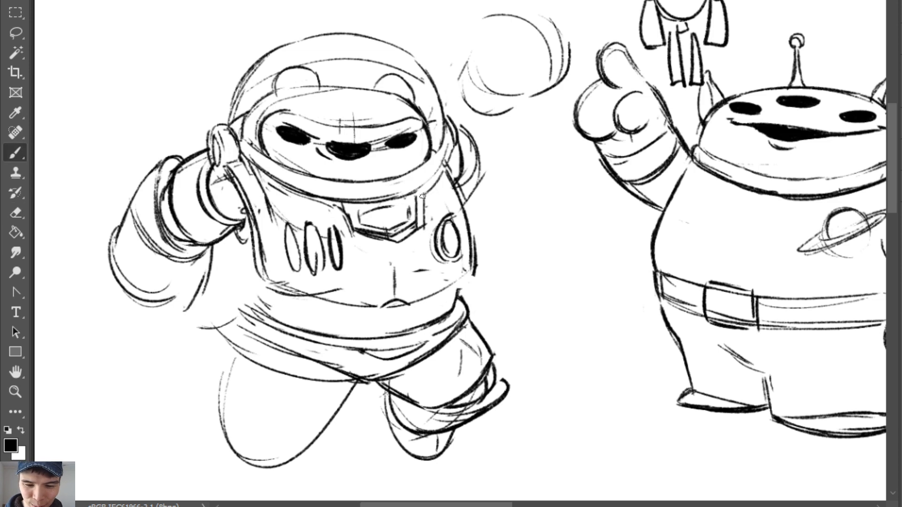
# Erase the stray lines below the helmet ring and redraw the near-side armor seam running to the chest panel's corner
pyautogui.press('e')
pyautogui.moveTo(318, 193); pyautogui.dragTo(346, 199)
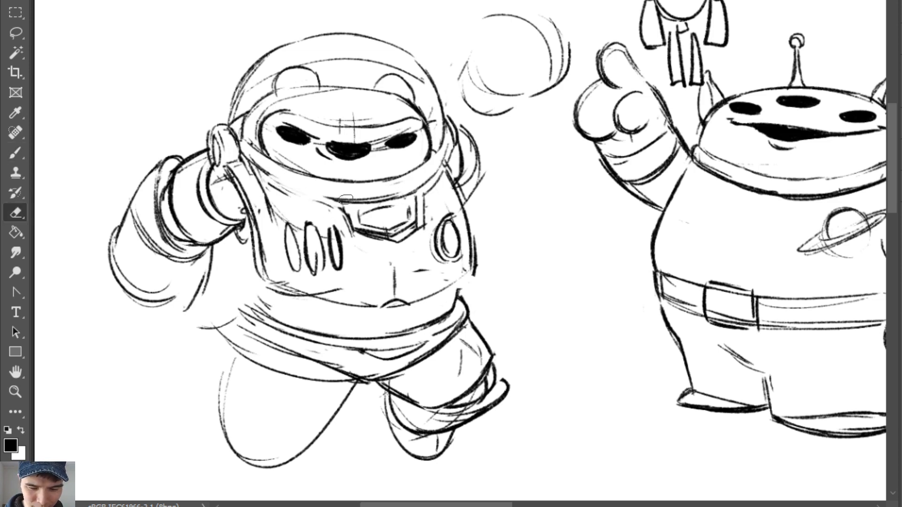
pyautogui.press('b')
pyautogui.moveTo(284, 187); pyautogui.dragTo(329, 204)
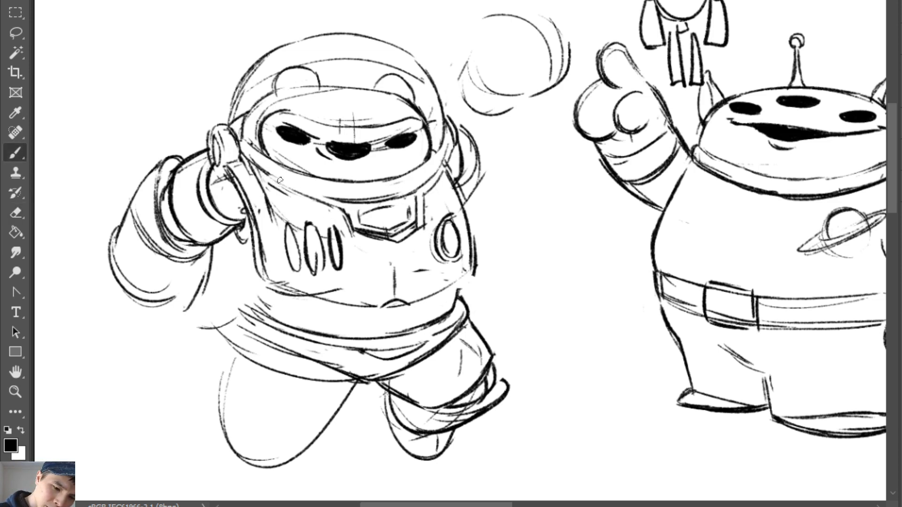
pyautogui.moveTo(279, 181); pyautogui.dragTo(331, 196)
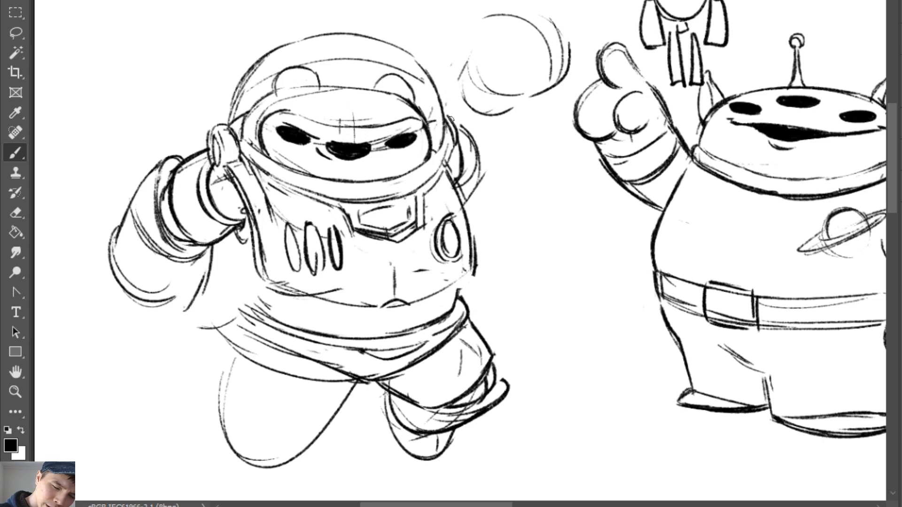
# Clean up the lines between the helmet ring and the chest panel and re-ink its near upper corner, undoing the stray collar stroke
pyautogui.press('e')
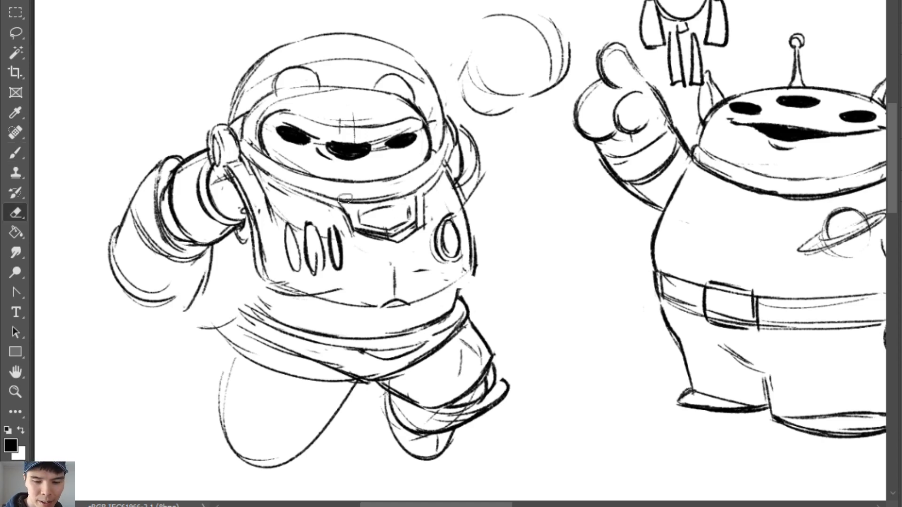
pyautogui.moveTo(343, 201); pyautogui.dragTo(411, 192)
pyautogui.press('b')
pyautogui.press('e')
pyautogui.press('b')
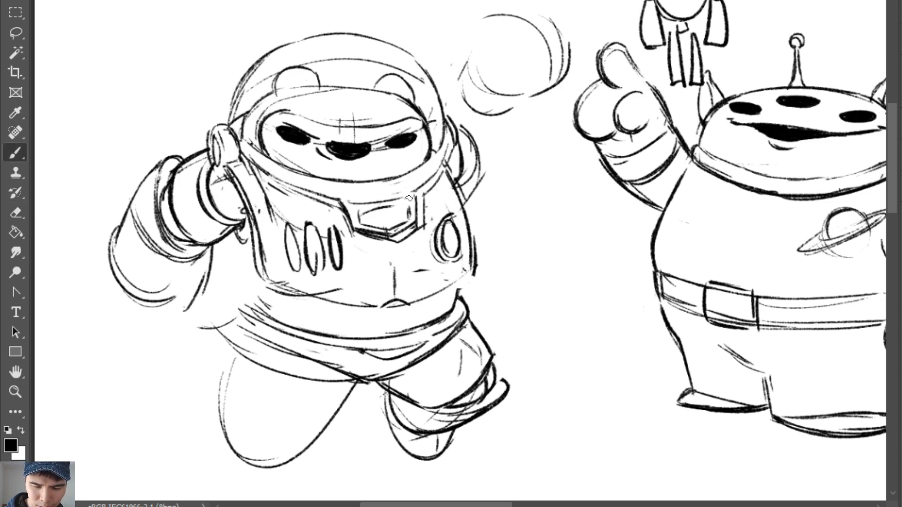
pyautogui.moveTo(248, 154); pyautogui.dragTo(334, 190)
pyautogui.hotkey('ctrl', 'z')
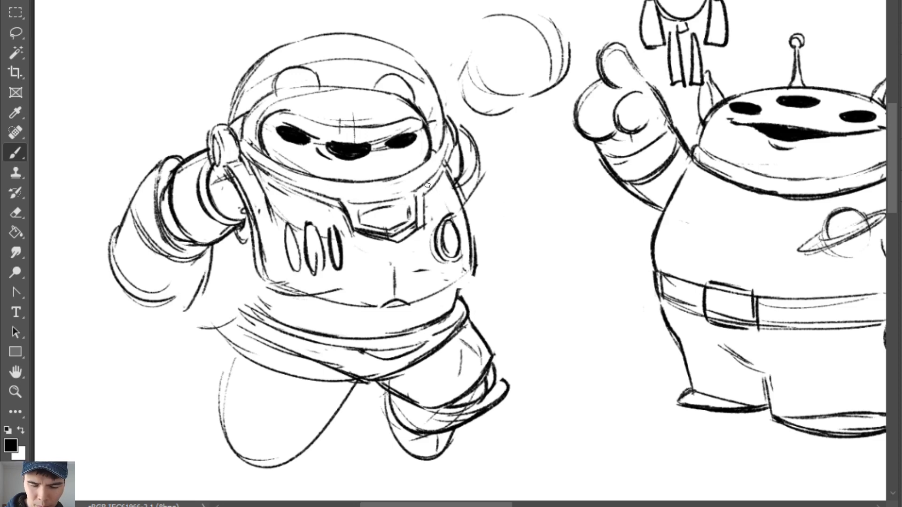
# Clean up the far side of the chest panel and ink its outline around the pointed lower edge
pyautogui.press('e')
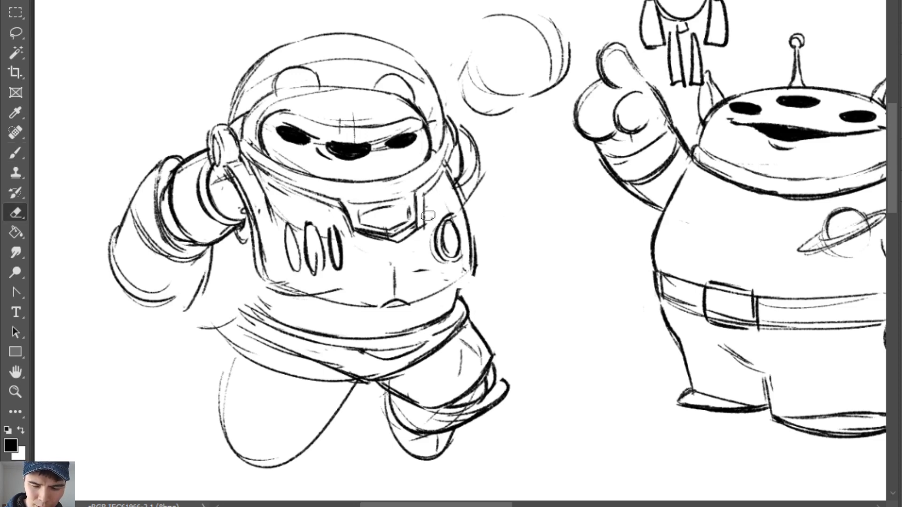
pyautogui.press('b')
pyautogui.press('e')
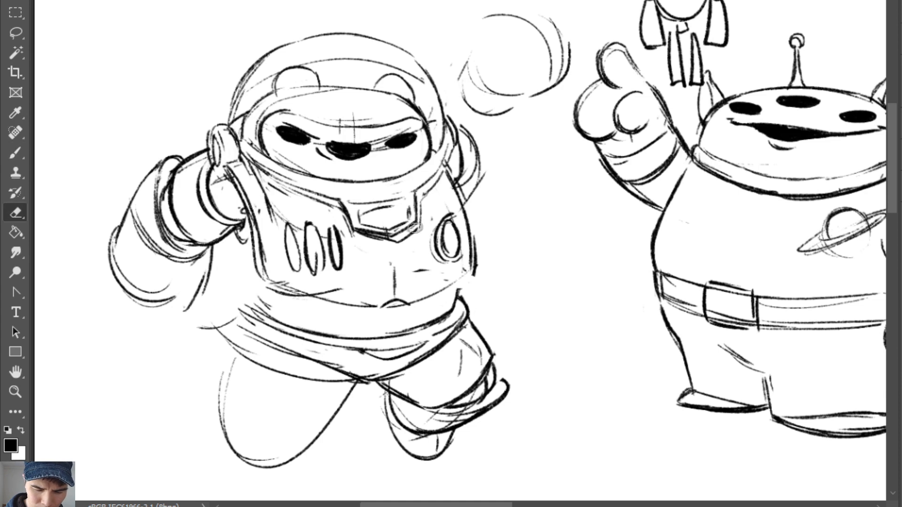
pyautogui.press('b')
pyautogui.press('e')
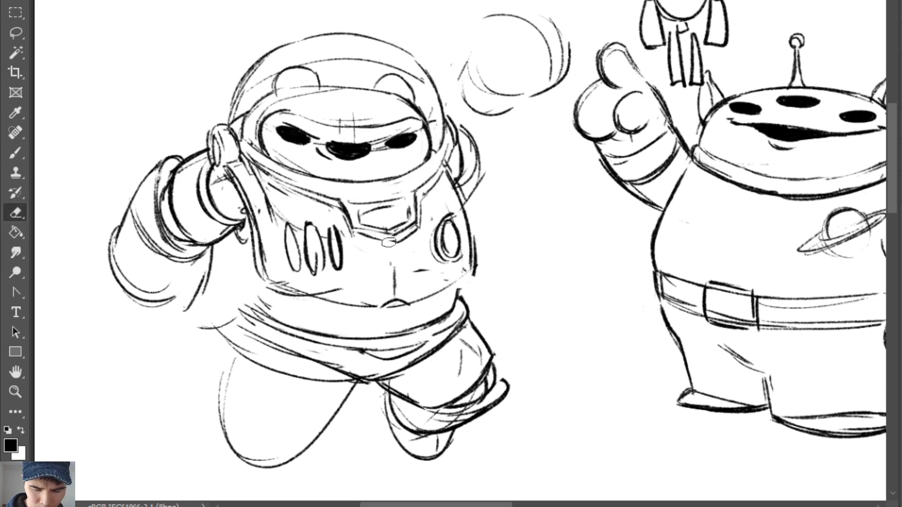
pyautogui.press('b')
pyautogui.moveTo(374, 244); pyautogui.dragTo(416, 238)
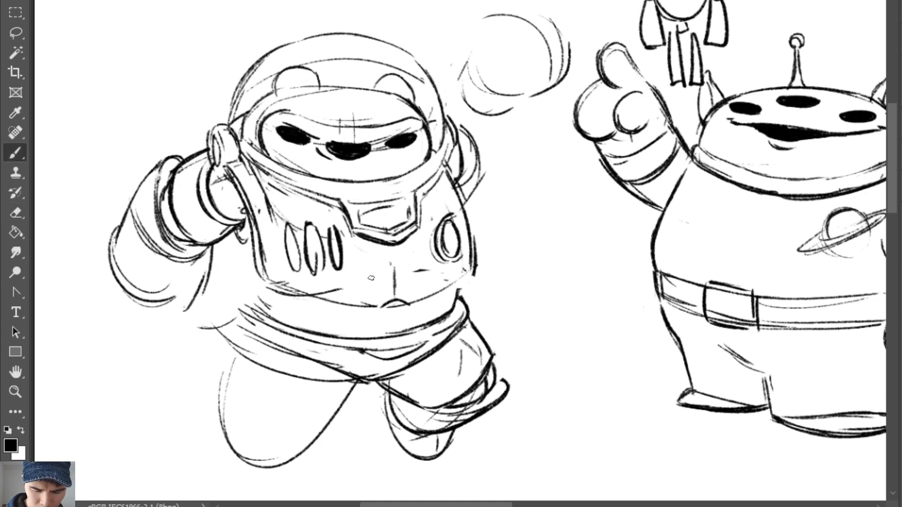
# Erase the rough hem of the chest armor and ink it as a bold downward curve, tidying its far lower corner
pyautogui.press('e')
pyautogui.moveTo(265, 282); pyautogui.dragTo(321, 297)
pyautogui.press('b')
pyautogui.moveTo(254, 248)
pyautogui.mouseDown()
pyautogui.moveTo(268, 272)
pyautogui.moveTo(355, 308)
pyautogui.moveTo(395, 300)
pyautogui.moveTo(468, 265)
pyautogui.moveTo(476, 252)
pyautogui.mouseUp()
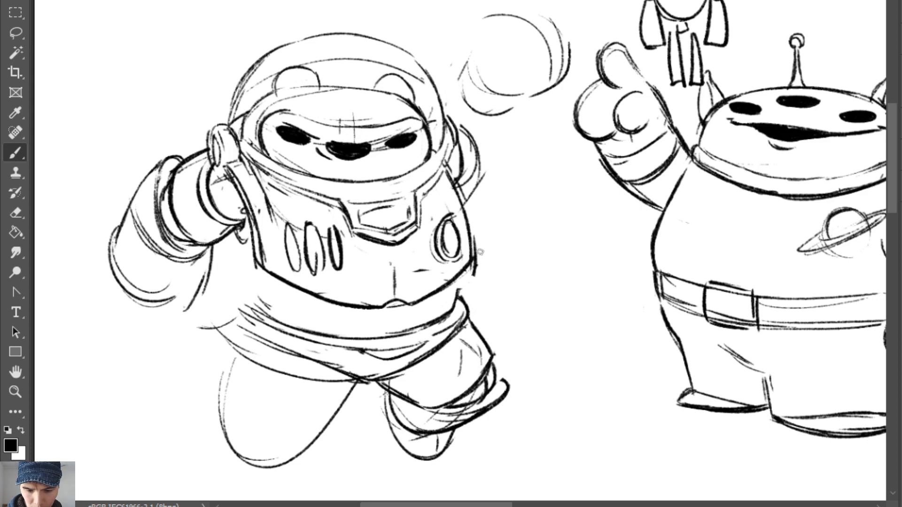
pyautogui.hotkey('ctrl', 'z')
pyautogui.moveTo(415, 304)
pyautogui.mouseDown()
pyautogui.moveTo(475, 256)
pyautogui.moveTo(449, 312)
pyautogui.mouseUp()
pyautogui.press('e')
pyautogui.press('b')
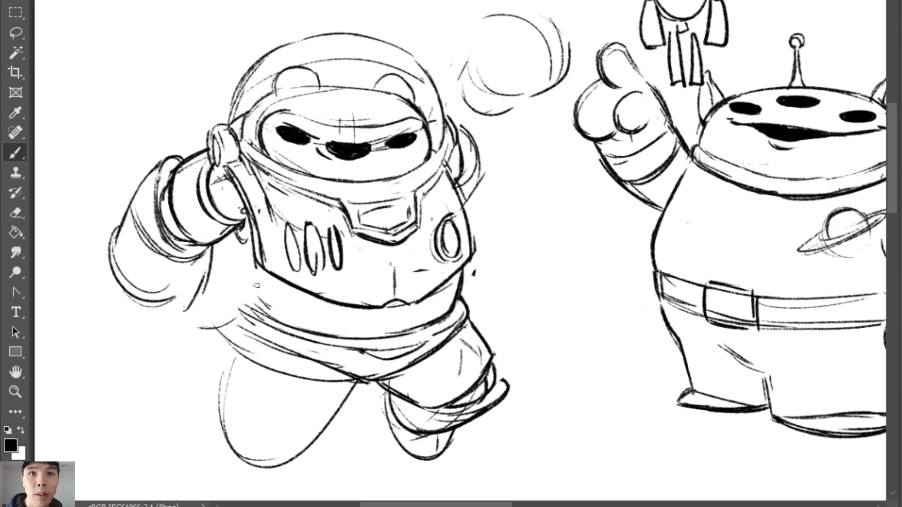
pyautogui.moveTo(266, 296); pyautogui.dragTo(417, 311)
pyautogui.hotkey('ctrl', 'z')
pyautogui.moveTo(246, 282); pyautogui.dragTo(444, 295)
pyautogui.hotkey('ctrl', 'z')
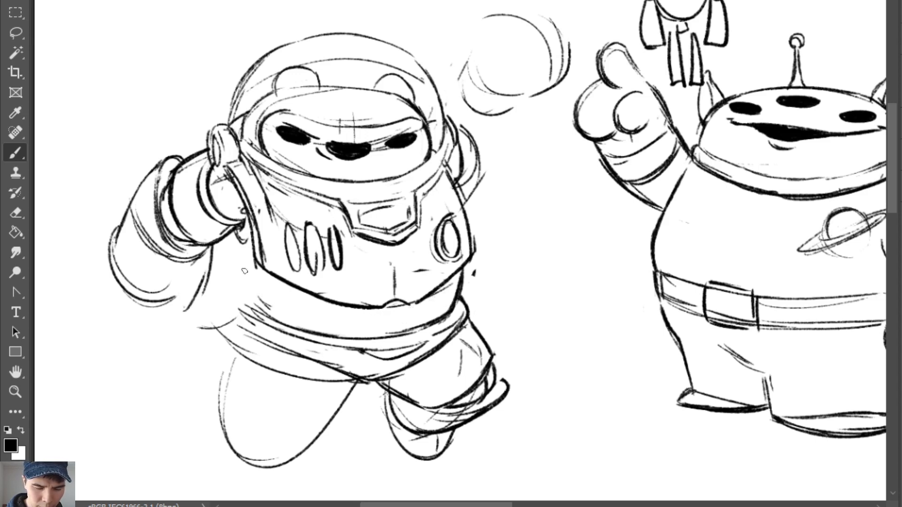
# Ink the near-side contour of the hips below the waist, undoing the misplaced strokes
pyautogui.moveTo(207, 304); pyautogui.dragTo(242, 362)
pyautogui.hotkey('ctrl', 'z')
pyautogui.moveTo(208, 299); pyautogui.dragTo(242, 359)
pyautogui.hotkey('ctrl', 'z')
pyautogui.moveTo(222, 237); pyautogui.dragTo(218, 294)
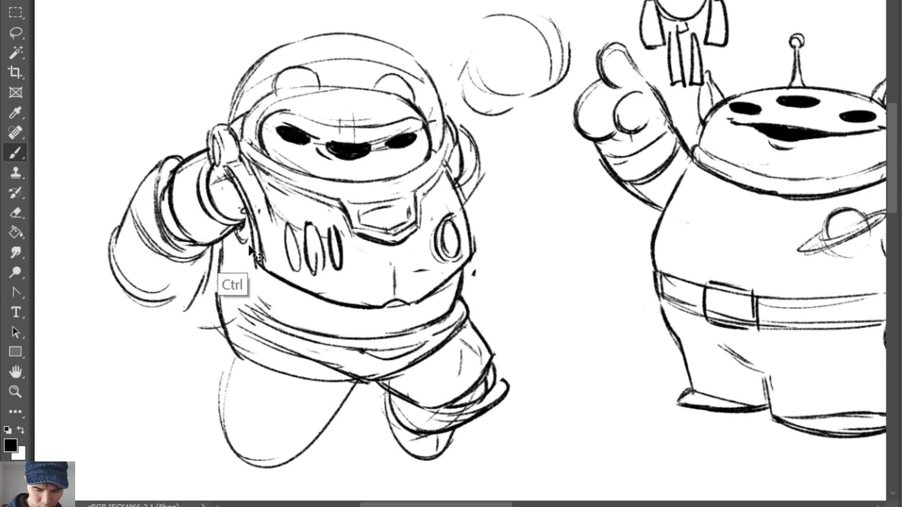
pyautogui.hotkey('ctrl', 'z')
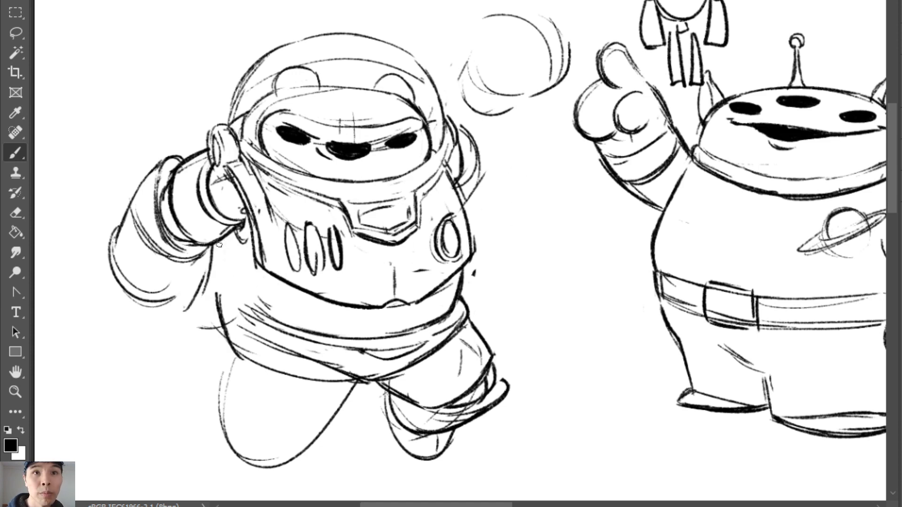
# Draw the near-side torso outline below the arm and a second curved edge beneath the chest armor's hem
pyautogui.moveTo(216, 243); pyautogui.dragTo(229, 302)
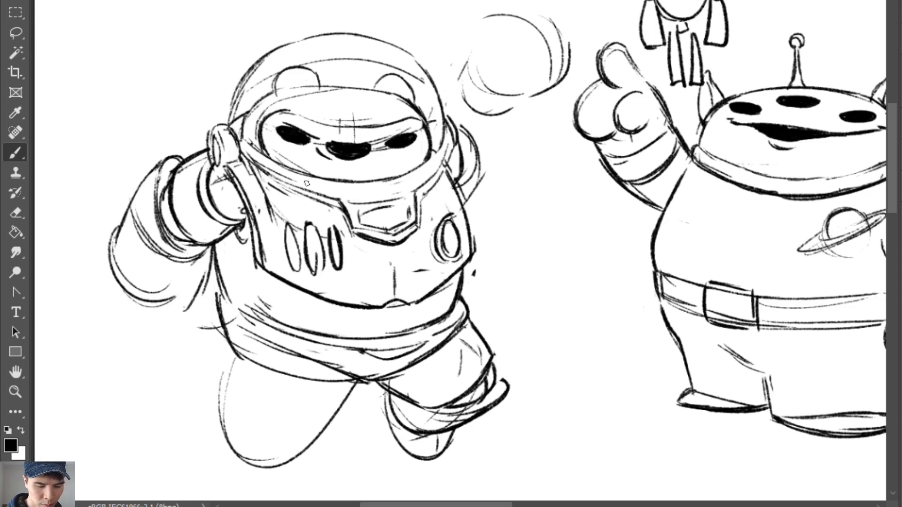
pyautogui.hotkey('ctrl', 'z')
pyautogui.hotkey('ctrl', 'z')
pyautogui.moveTo(213, 244)
pyautogui.mouseDown()
pyautogui.moveTo(244, 297)
pyautogui.moveTo(268, 303)
pyautogui.mouseUp()
pyautogui.moveTo(355, 321)
pyautogui.mouseDown()
pyautogui.moveTo(397, 320)
pyautogui.moveTo(457, 289)
pyautogui.moveTo(478, 264)
pyautogui.moveTo(463, 282)
pyautogui.mouseUp()
# Erase the far-side contour of the chest and redraw it as a fuller curve from the shoulder to the hem
pyautogui.press('e')
pyautogui.press('b')
pyautogui.moveTo(469, 266)
pyautogui.mouseDown()
pyautogui.moveTo(460, 282)
pyautogui.moveTo(471, 285)
pyautogui.mouseUp()
pyautogui.hotkey('ctrl', 'z')
pyautogui.press('e')
pyautogui.moveTo(469, 221); pyautogui.dragTo(470, 250)
pyautogui.moveTo(457, 183); pyautogui.dragTo(469, 254)
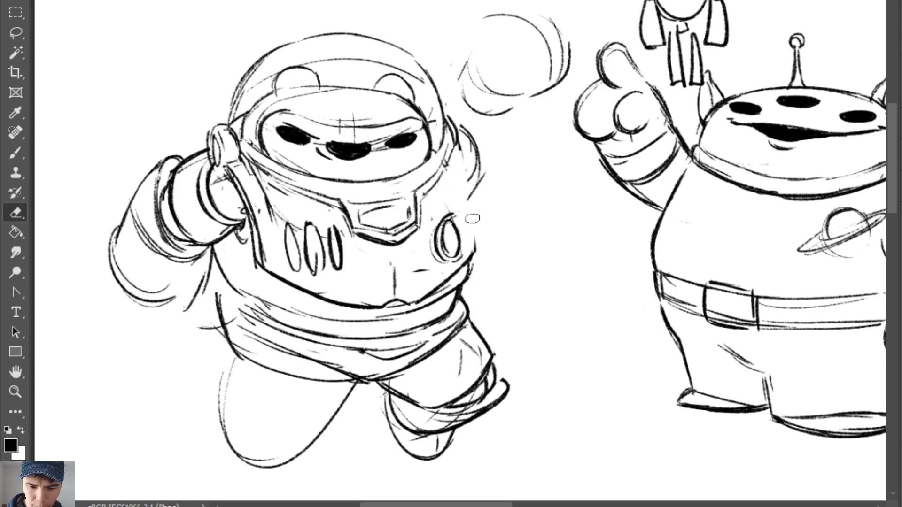
pyautogui.press('b')
pyautogui.moveTo(464, 154); pyautogui.dragTo(468, 244)
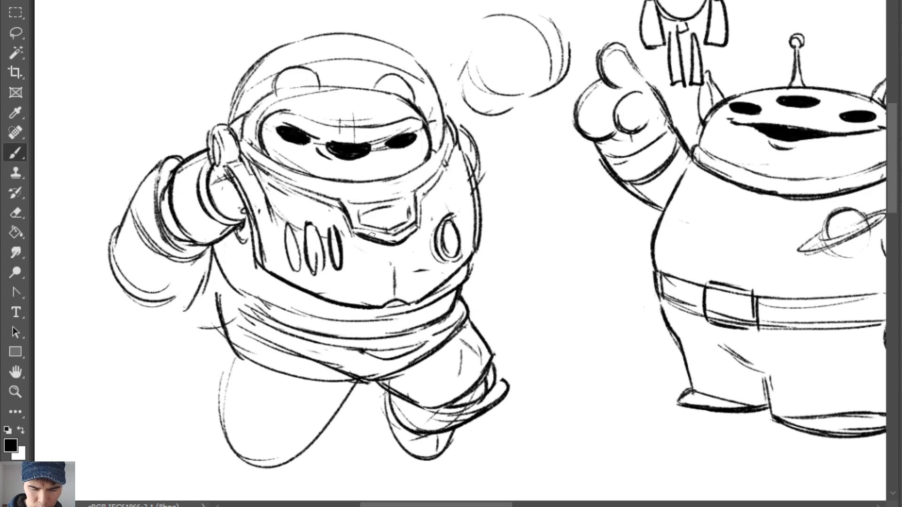
# Ink the near side of the waist and fill the curved band between torso and hips with solid black
pyautogui.press('e')
pyautogui.press('b')
pyautogui.moveTo(235, 289)
pyautogui.mouseDown()
pyautogui.moveTo(214, 249)
pyautogui.moveTo(254, 294)
pyautogui.mouseUp()
pyautogui.moveTo(210, 274)
pyautogui.mouseDown()
pyautogui.moveTo(232, 293)
pyautogui.moveTo(217, 310)
pyautogui.moveTo(258, 316)
pyautogui.mouseUp()
pyautogui.press('e')
pyautogui.press('b')
pyautogui.moveTo(223, 288)
pyautogui.mouseDown()
pyautogui.moveTo(324, 329)
pyautogui.moveTo(420, 319)
pyautogui.moveTo(372, 326)
pyautogui.moveTo(392, 321)
pyautogui.moveTo(387, 332)
pyautogui.moveTo(451, 295)
pyautogui.moveTo(426, 309)
pyautogui.moveTo(438, 316)
pyautogui.moveTo(412, 325)
pyautogui.moveTo(444, 299)
pyautogui.moveTo(324, 326)
pyautogui.moveTo(388, 322)
pyautogui.moveTo(294, 316)
pyautogui.moveTo(395, 320)
pyautogui.moveTo(336, 332)
pyautogui.moveTo(438, 309)
pyautogui.moveTo(361, 335)
pyautogui.moveTo(451, 299)
pyautogui.moveTo(436, 317)
pyautogui.moveTo(386, 333)
pyautogui.moveTo(441, 313)
pyautogui.mouseUp()
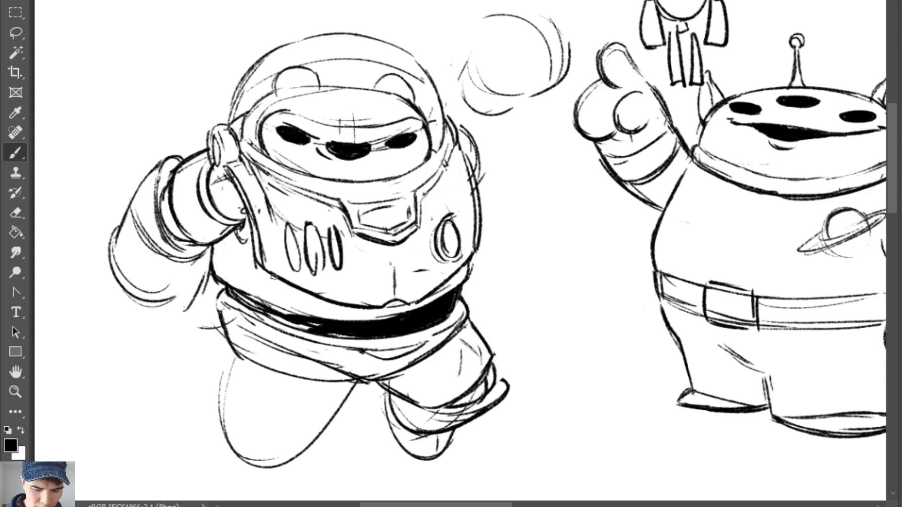
# Fill the remaining gaps in the black waistband and clean up its near end
pyautogui.moveTo(274, 277)
pyautogui.mouseDown()
pyautogui.moveTo(309, 322)
pyautogui.moveTo(238, 296)
pyautogui.moveTo(330, 326)
pyautogui.moveTo(271, 317)
pyautogui.moveTo(340, 327)
pyautogui.moveTo(233, 292)
pyautogui.moveTo(339, 320)
pyautogui.mouseUp()
pyautogui.press('e')
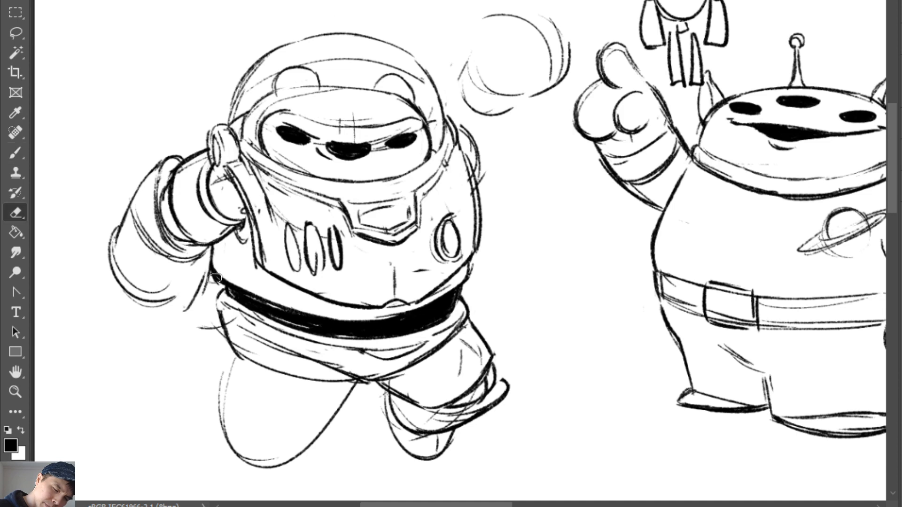
pyautogui.moveTo(216, 280); pyautogui.dragTo(240, 289)
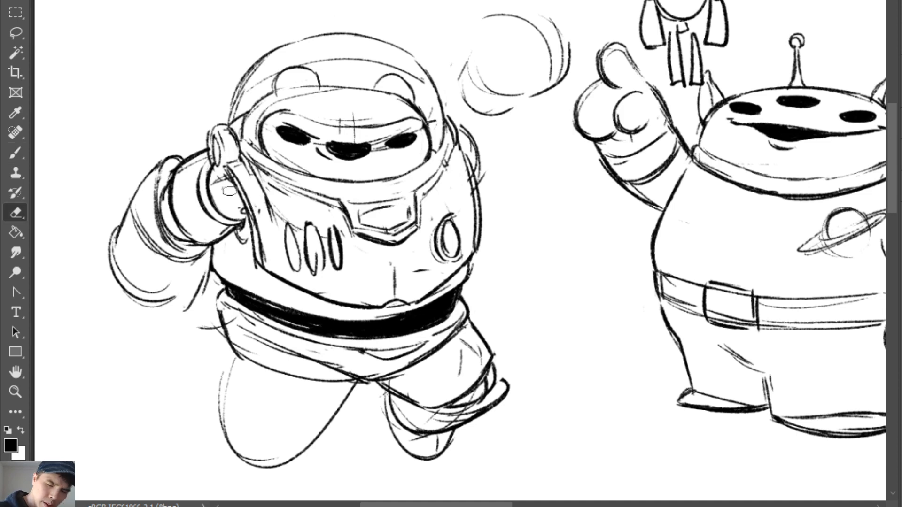
pyautogui.press('b')
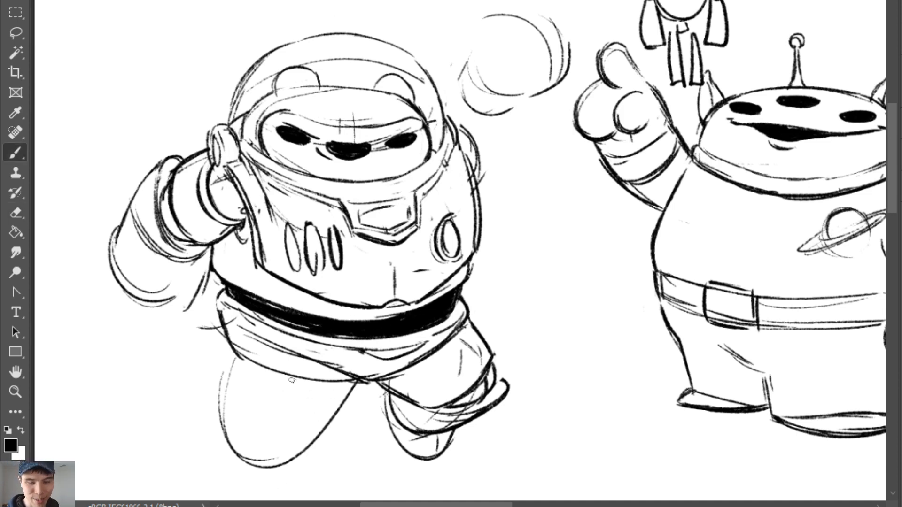
# Sketch a lengthwise guideline and a curved boot cuff with an arched notch on the near leg, touching up the far knee
pyautogui.moveTo(288, 390); pyautogui.dragTo(278, 423)
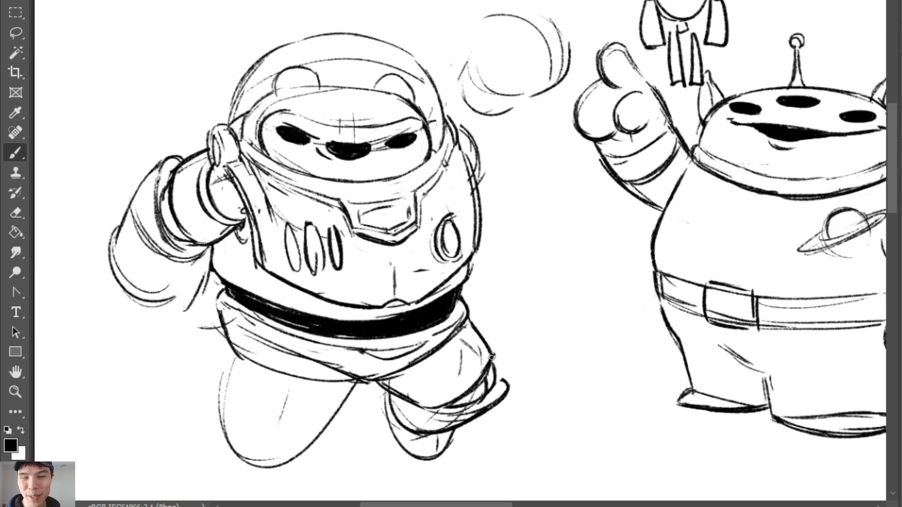
pyautogui.moveTo(492, 357); pyautogui.dragTo(495, 378)
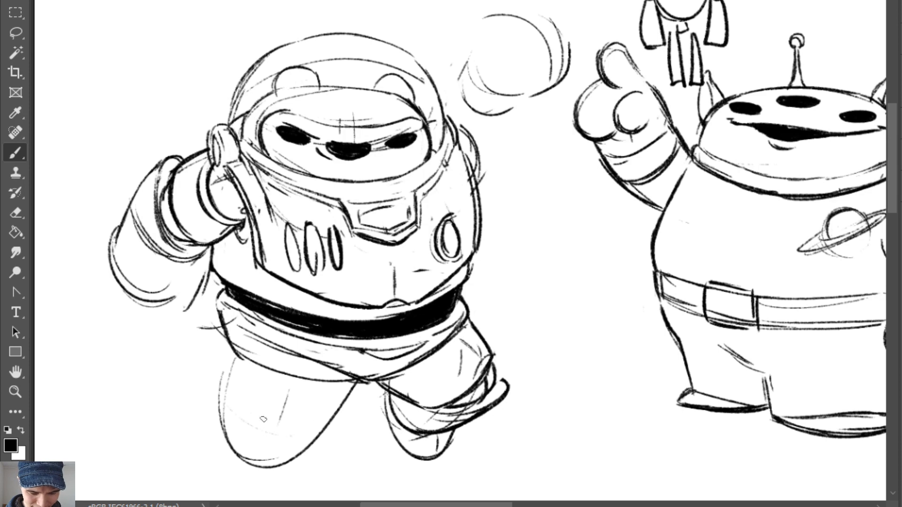
pyautogui.moveTo(220, 402)
pyautogui.mouseDown()
pyautogui.moveTo(290, 449)
pyautogui.moveTo(301, 441)
pyautogui.mouseUp()
pyautogui.hotkey('ctrl', 'z')
pyautogui.hotkey('ctrl', 'z')
pyautogui.hotkey('ctrl', 'z')
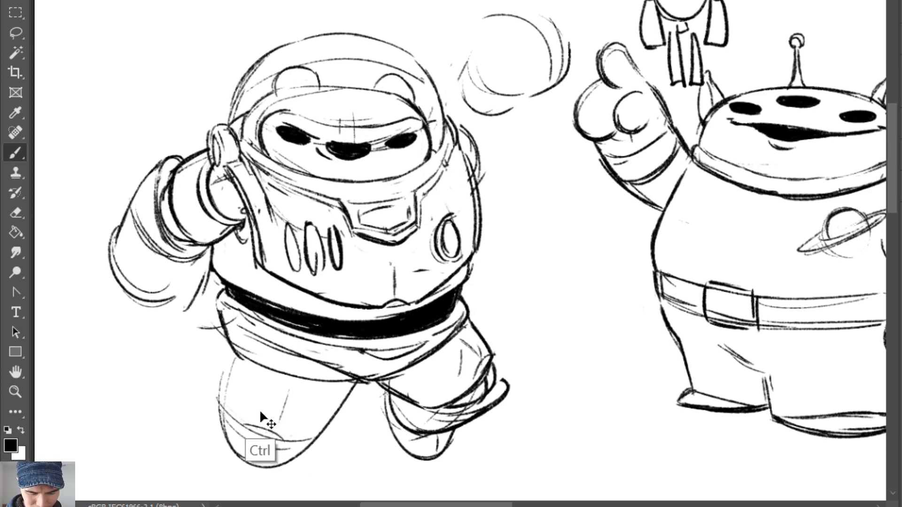
pyautogui.moveTo(230, 387); pyautogui.dragTo(306, 430)
pyautogui.moveTo(254, 409)
pyautogui.mouseDown()
pyautogui.moveTo(294, 425)
pyautogui.moveTo(277, 434)
pyautogui.moveTo(291, 439)
pyautogui.mouseUp()
pyautogui.hotkey('ctrl', 'z')
pyautogui.press('e')
pyautogui.press('b')
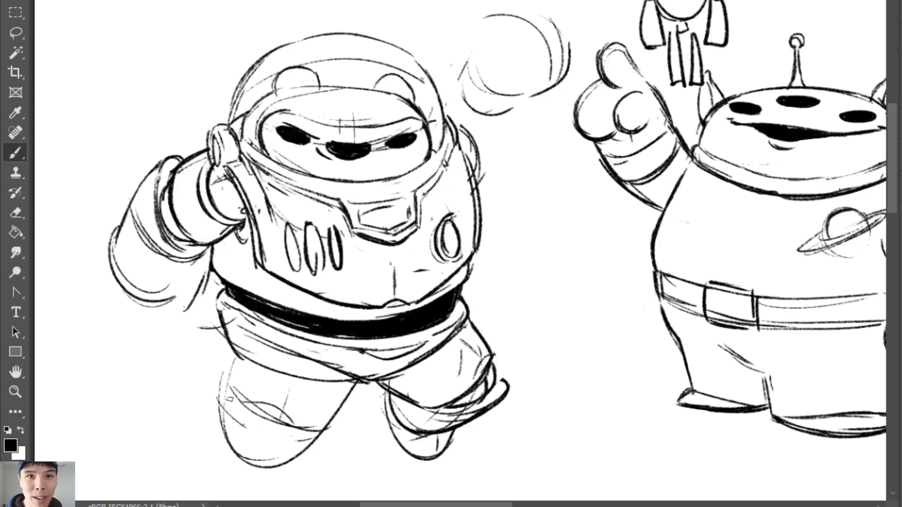
# Ink the outer and inner contours of the near leg above the boot, undoing the stray strokes across it
pyautogui.moveTo(235, 359); pyautogui.dragTo(226, 387)
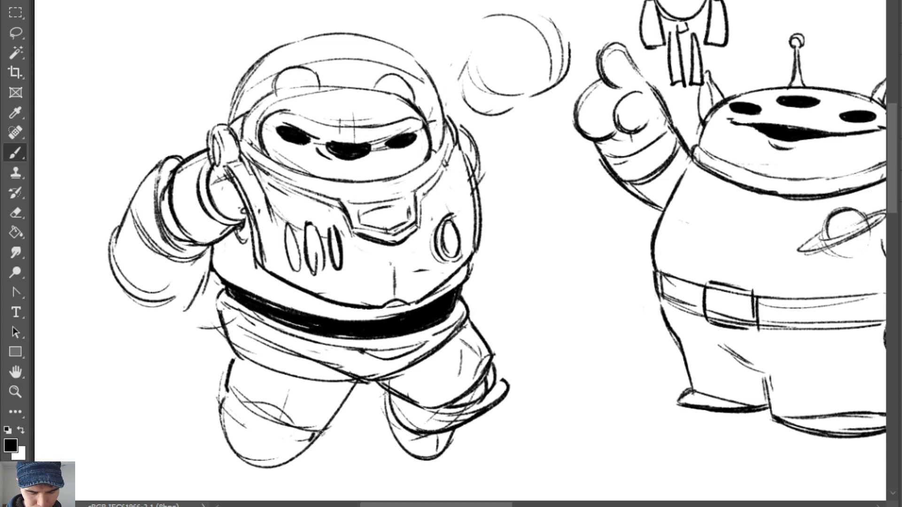
pyautogui.moveTo(348, 397); pyautogui.dragTo(329, 427)
pyautogui.moveTo(226, 392)
pyautogui.mouseDown()
pyautogui.moveTo(277, 435)
pyautogui.moveTo(271, 394)
pyautogui.mouseUp()
pyautogui.hotkey('ctrl', 'z')
pyautogui.hotkey('ctrl', 'z')
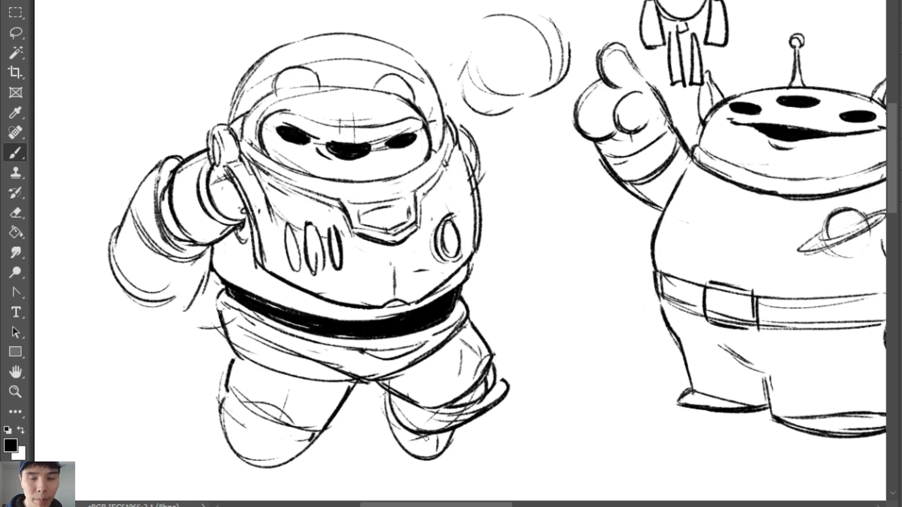
# Ink the far boot with curved bands and a heavy rounded toe and sole outline
pyautogui.moveTo(394, 407)
pyautogui.mouseDown()
pyautogui.moveTo(426, 442)
pyautogui.moveTo(435, 428)
pyautogui.moveTo(386, 397)
pyautogui.moveTo(442, 443)
pyautogui.moveTo(462, 431)
pyautogui.mouseUp()
pyautogui.hotkey('ctrl', 'z')
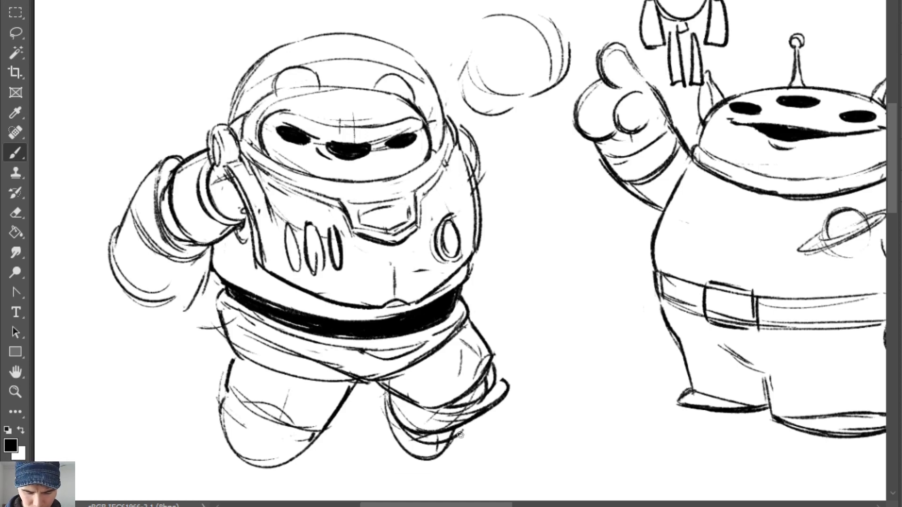
pyautogui.moveTo(398, 430)
pyautogui.mouseDown()
pyautogui.moveTo(440, 446)
pyautogui.moveTo(404, 432)
pyautogui.moveTo(458, 430)
pyautogui.mouseUp()
pyautogui.moveTo(385, 430)
pyautogui.mouseDown()
pyautogui.moveTo(426, 458)
pyautogui.moveTo(447, 445)
pyautogui.mouseUp()
pyautogui.moveTo(389, 401)
pyautogui.mouseDown()
pyautogui.moveTo(403, 450)
pyautogui.moveTo(449, 448)
pyautogui.mouseUp()
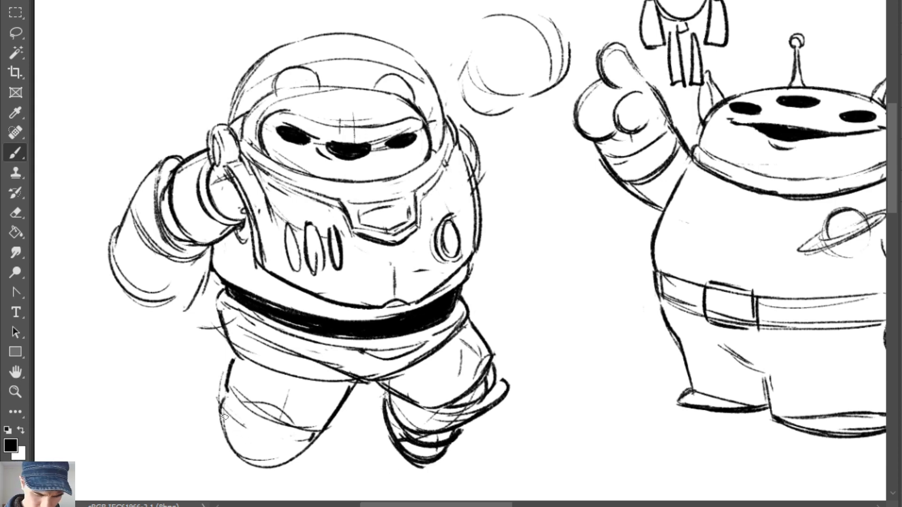
# Extend the lengthwise guideline down the near boot to the toe and erase the arched notch on its cuff
pyautogui.moveTo(225, 417); pyautogui.dragTo(292, 450)
pyautogui.hotkey('ctrl', 'z')
pyautogui.moveTo(233, 409)
pyautogui.mouseDown()
pyautogui.moveTo(247, 443)
pyautogui.moveTo(303, 447)
pyautogui.moveTo(302, 386)
pyautogui.moveTo(253, 403)
pyautogui.moveTo(282, 416)
pyautogui.moveTo(300, 385)
pyautogui.moveTo(249, 463)
pyautogui.mouseUp()
pyautogui.press('e')
pyautogui.press('b')
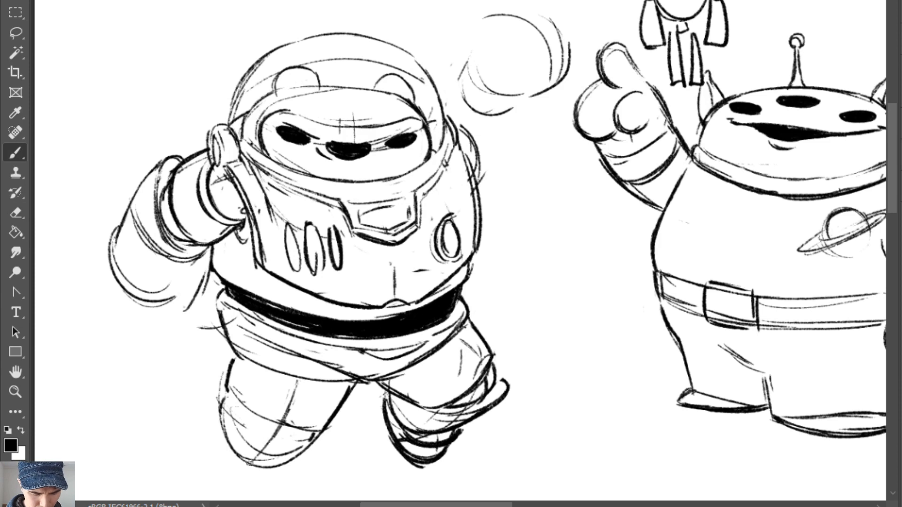
# Ink the rounded toe of the near boot and add a thick curved sole beneath it
pyautogui.moveTo(223, 428); pyautogui.dragTo(239, 465)
pyautogui.moveTo(218, 412); pyautogui.dragTo(276, 471)
pyautogui.hotkey('ctrl', 'z')
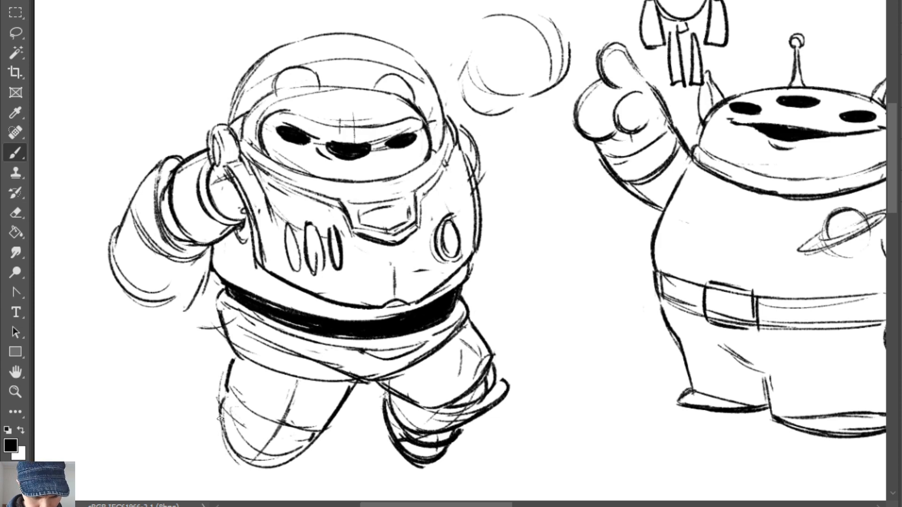
pyautogui.moveTo(220, 418)
pyautogui.mouseDown()
pyautogui.moveTo(290, 460)
pyautogui.moveTo(247, 465)
pyautogui.moveTo(219, 429)
pyautogui.moveTo(298, 456)
pyautogui.mouseUp()
pyautogui.moveTo(224, 423); pyautogui.dragTo(282, 466)
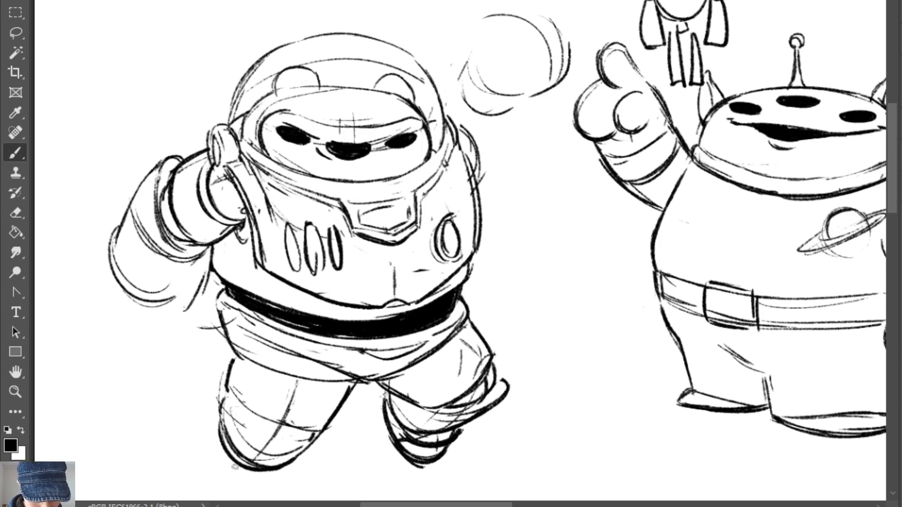
pyautogui.moveTo(222, 443)
pyautogui.mouseDown()
pyautogui.moveTo(257, 478)
pyautogui.moveTo(271, 474)
pyautogui.mouseUp()
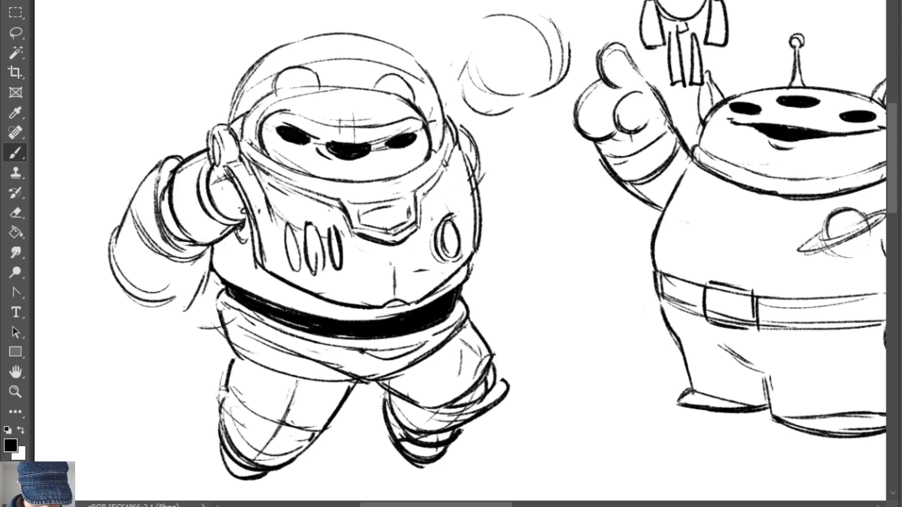
# Ink the near boot's curved bands and cuff corner and thicken the outer leg contour, undoing the overly heavy band
pyautogui.moveTo(234, 355)
pyautogui.mouseDown()
pyautogui.moveTo(219, 412)
pyautogui.moveTo(221, 388)
pyautogui.moveTo(282, 423)
pyautogui.mouseUp()
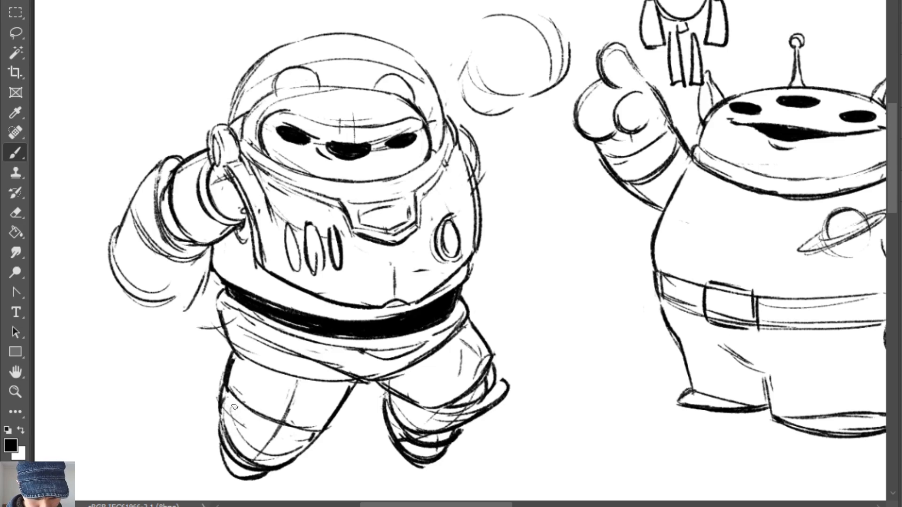
pyautogui.moveTo(233, 406)
pyautogui.mouseDown()
pyautogui.moveTo(254, 429)
pyautogui.moveTo(243, 414)
pyautogui.moveTo(302, 432)
pyautogui.moveTo(236, 411)
pyautogui.moveTo(243, 434)
pyautogui.moveTo(309, 436)
pyautogui.mouseUp()
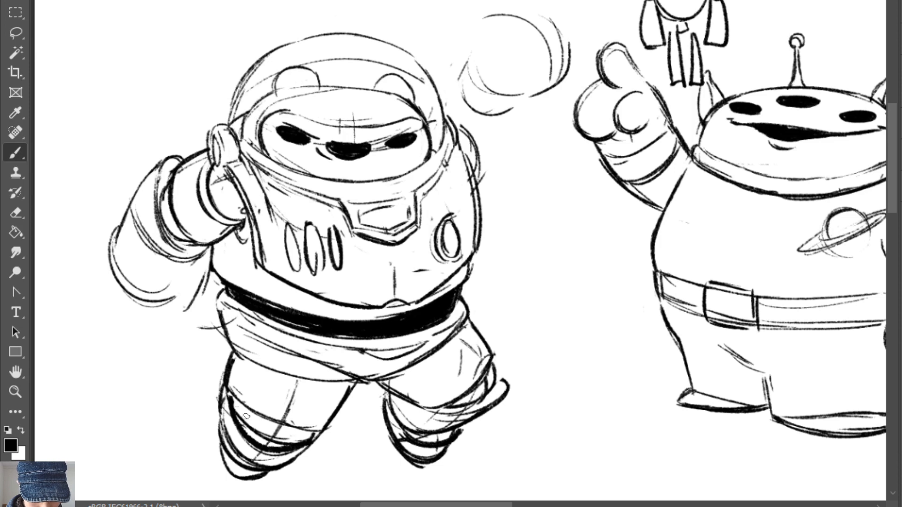
pyautogui.hotkey('ctrl', 'z')
pyautogui.hotkey('ctrl', 'z')
pyautogui.moveTo(243, 436); pyautogui.dragTo(305, 445)
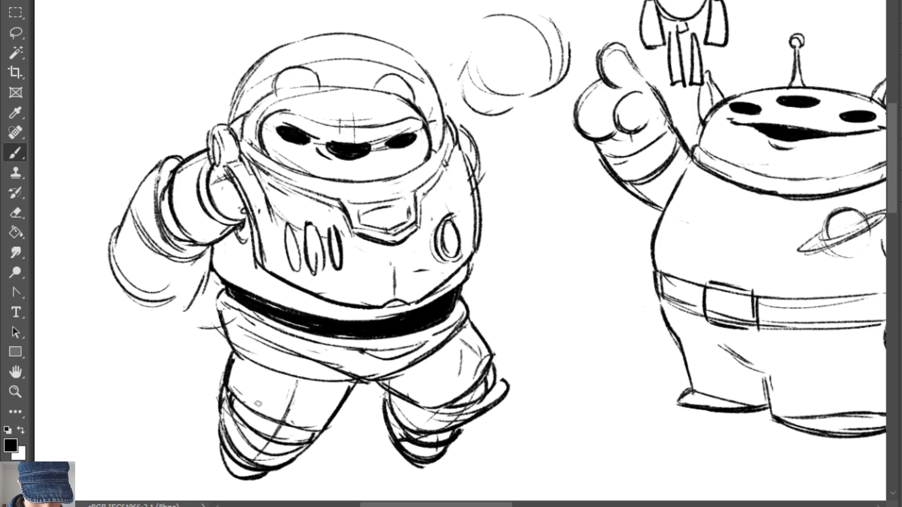
pyautogui.press('e')
pyautogui.moveTo(331, 428); pyautogui.dragTo(313, 439)
pyautogui.press('b')
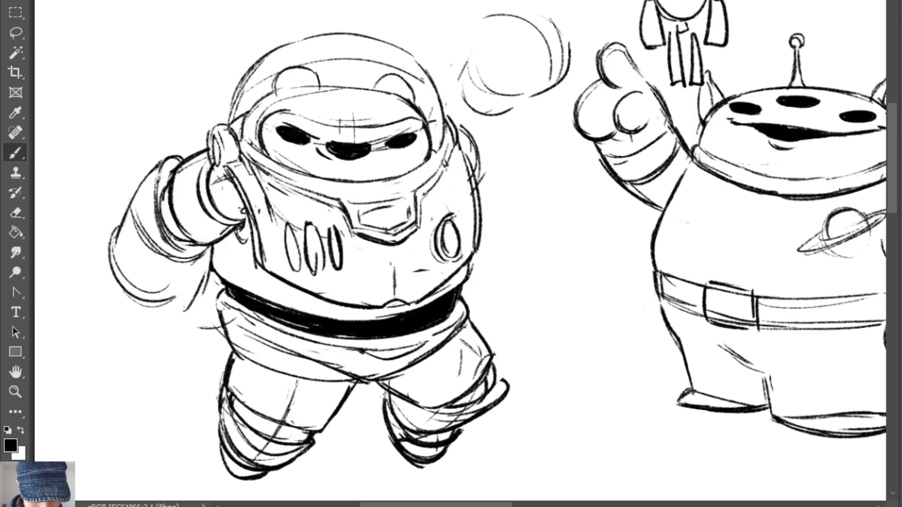
pyautogui.press('e')
pyautogui.press('b')
pyautogui.moveTo(229, 393); pyautogui.dragTo(230, 348)
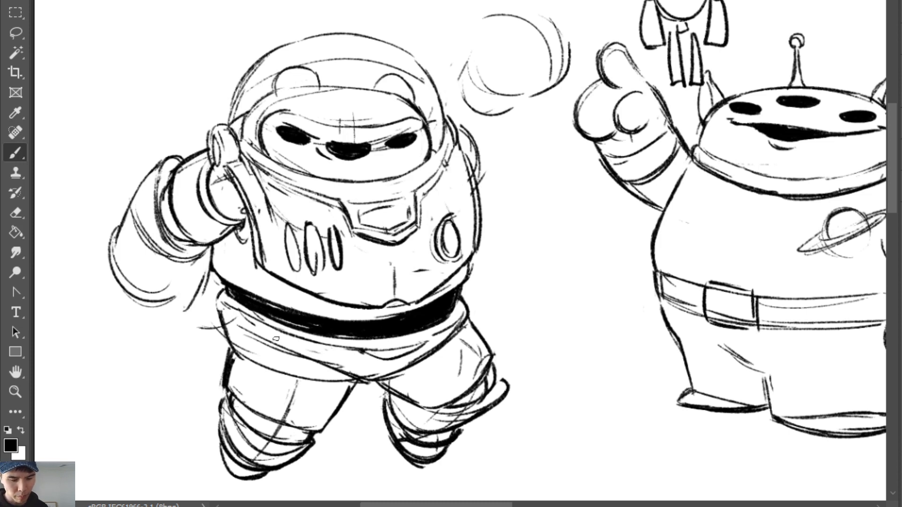
# Lasso the near leg below the briefs, skew its foot outward for a wider stance, and deselect
pyautogui.press('l')
pyautogui.moveTo(256, 491)
pyautogui.mouseDown()
pyautogui.moveTo(320, 470)
pyautogui.moveTo(361, 395)
pyautogui.moveTo(350, 383)
pyautogui.moveTo(279, 377)
pyautogui.moveTo(229, 353)
pyautogui.moveTo(197, 474)
pyautogui.mouseUp()
pyautogui.hotkey('ctrl', 't')
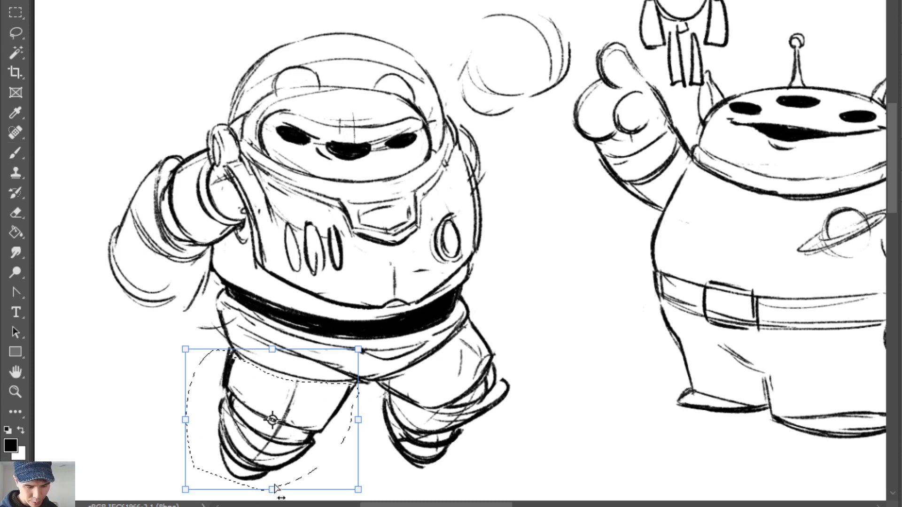
pyautogui.moveTo(272, 489); pyautogui.dragTo(260, 488)
pyautogui.moveTo(178, 418); pyautogui.dragTo(165, 417)
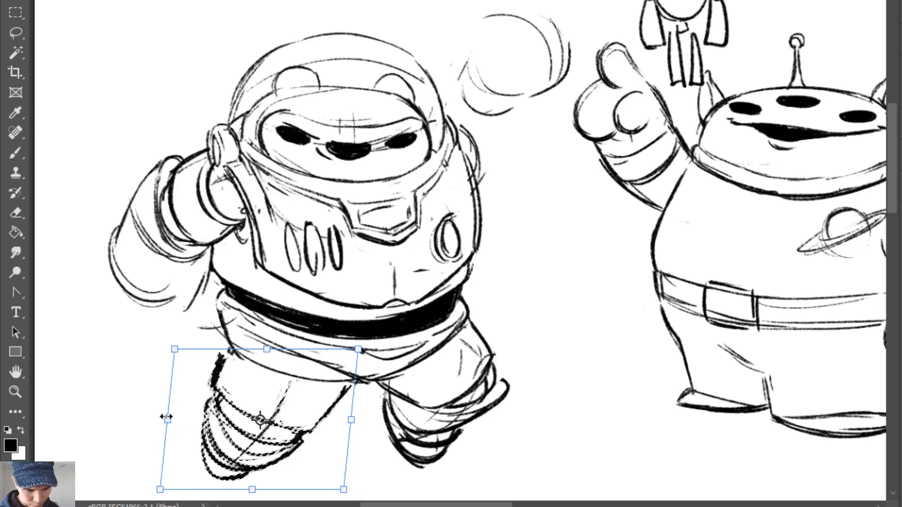
pyautogui.press('Return')
pyautogui.hotkey('ctrl', 'd')
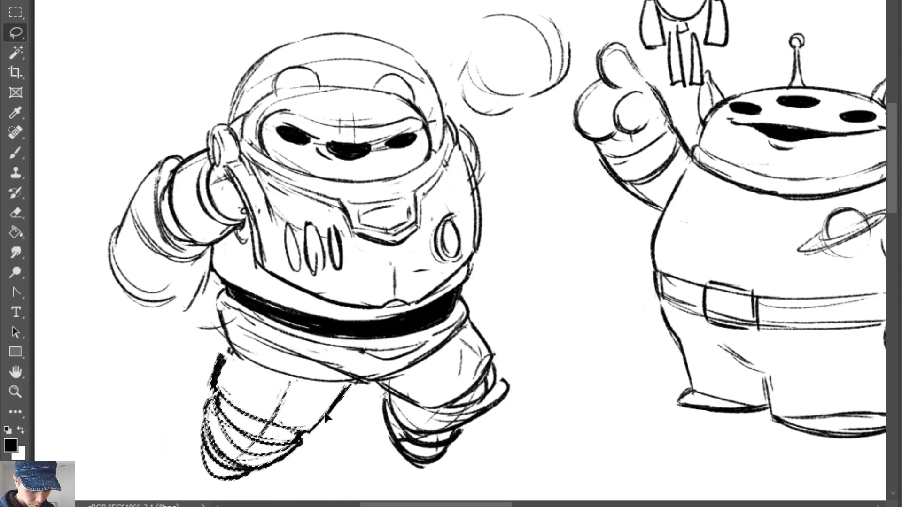
# Thicken the near boot's outer toe and sole outline and undo the stray mark beside the cuff
pyautogui.press('e')
pyautogui.press('b')
pyautogui.moveTo(204, 435); pyautogui.dragTo(242, 471)
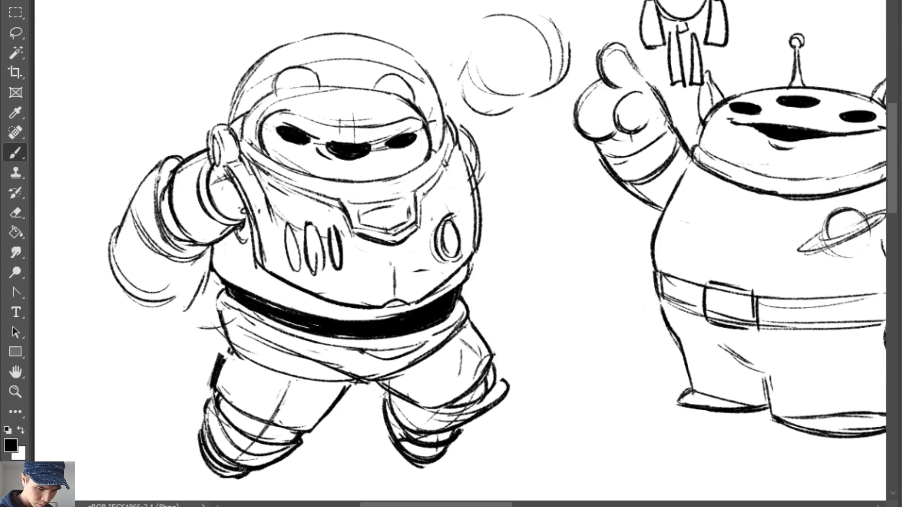
pyautogui.moveTo(203, 422)
pyautogui.mouseDown()
pyautogui.moveTo(212, 393)
pyautogui.moveTo(207, 425)
pyautogui.mouseUp()
pyautogui.hotkey('ctrl', 'z')
pyautogui.press('e')
pyautogui.press('b')
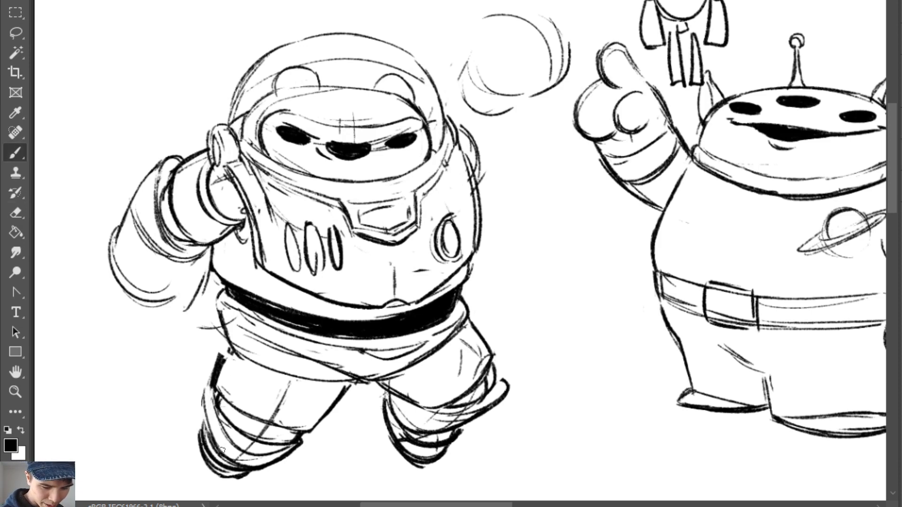
# Erase the thick outer contour of the near thigh and redraw it as a smooth curve up to the hip
pyautogui.press('e')
pyautogui.moveTo(231, 351); pyautogui.dragTo(219, 387)
pyautogui.press('b')
pyautogui.hotkey('ctrl', 'z')
pyautogui.moveTo(222, 327)
pyautogui.mouseDown()
pyautogui.moveTo(215, 388)
pyautogui.moveTo(245, 357)
pyautogui.mouseUp()
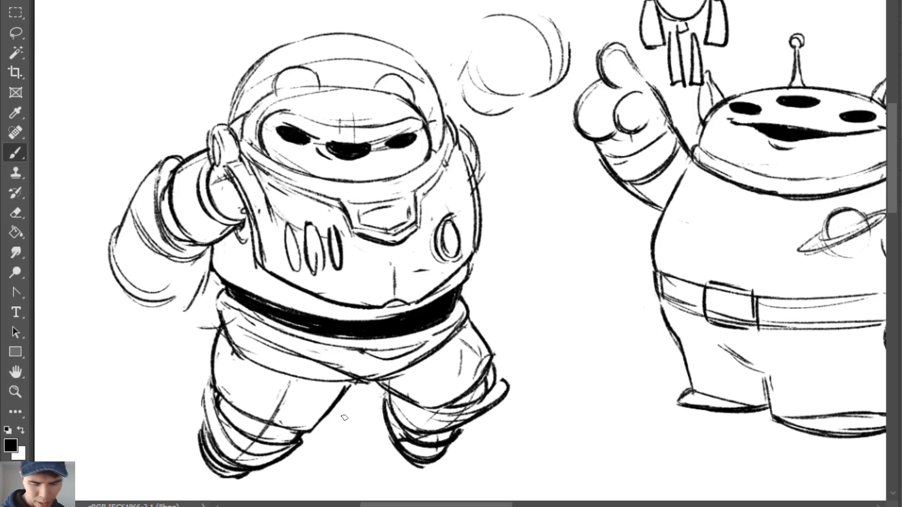
# Erase the old near-side leg opening of the briefs and ink a diagonal line from the hip to the crotch
pyautogui.press('e')
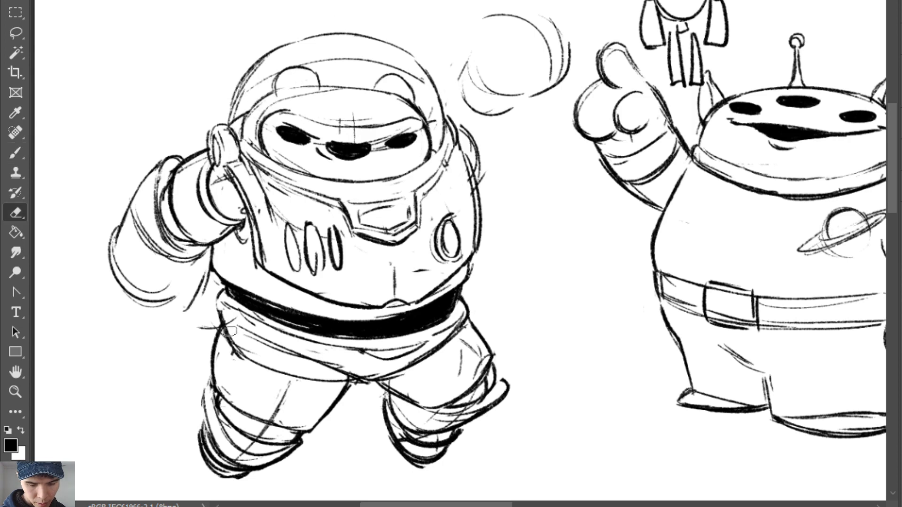
pyautogui.moveTo(219, 326)
pyautogui.mouseDown()
pyautogui.moveTo(246, 360)
pyautogui.moveTo(298, 355)
pyautogui.mouseUp()
pyautogui.press('b')
pyautogui.press('e')
pyautogui.moveTo(245, 334); pyautogui.dragTo(338, 365)
pyautogui.moveTo(250, 338); pyautogui.dragTo(347, 373)
pyautogui.press('b')
pyautogui.moveTo(224, 326); pyautogui.dragTo(339, 374)
pyautogui.moveTo(229, 327); pyautogui.dragTo(353, 379)
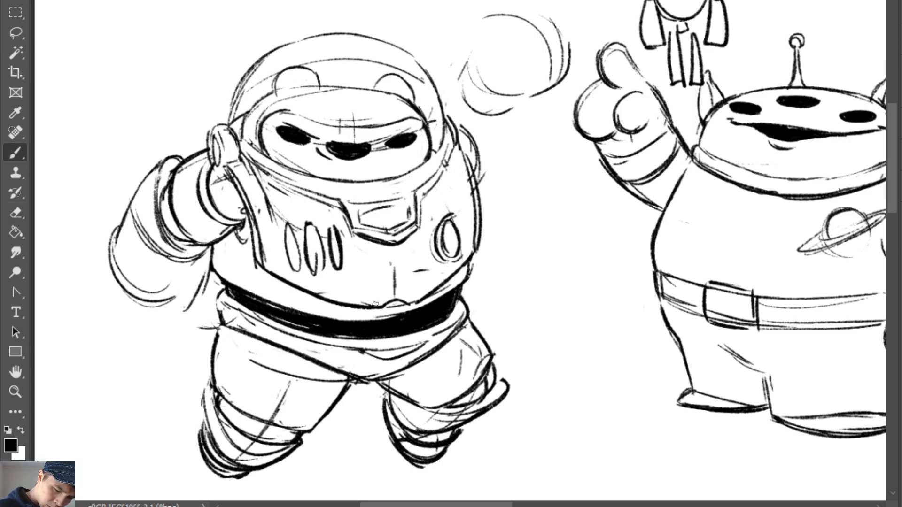
# Erase the near hip contour below the black waistband and redraw it with a fuller curve
pyautogui.press('e')
pyautogui.moveTo(219, 304); pyautogui.dragTo(226, 324)
pyautogui.press('b')
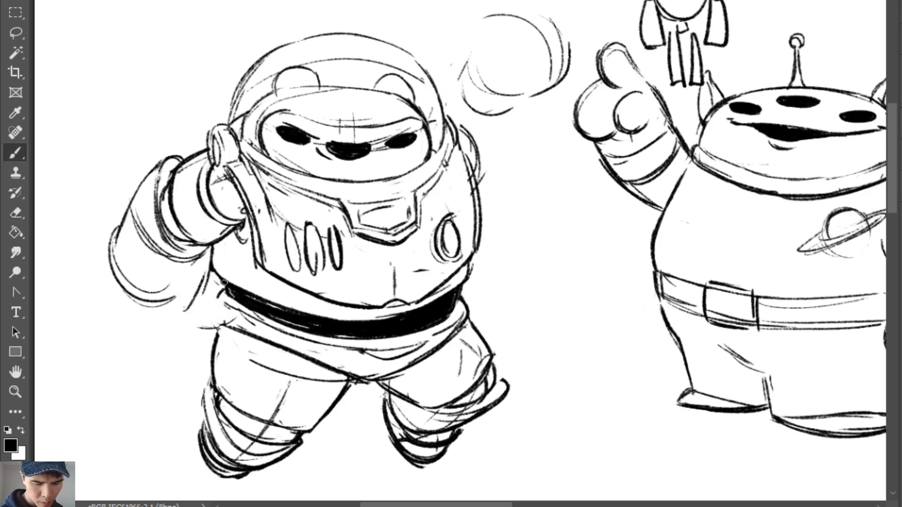
pyautogui.moveTo(221, 281)
pyautogui.mouseDown()
pyautogui.moveTo(218, 325)
pyautogui.moveTo(220, 300)
pyautogui.mouseUp()
pyautogui.press('e')
pyautogui.press('b')
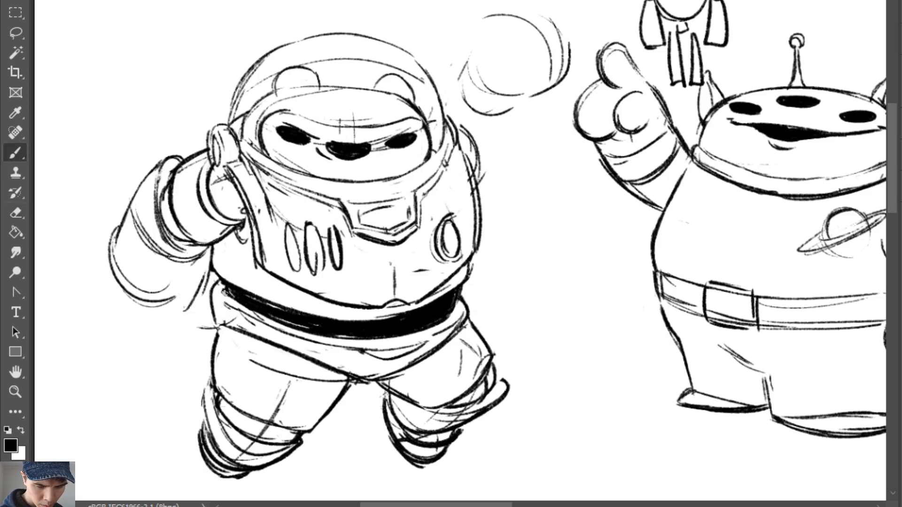
# Rotate the canvas sideways, refine the leg-opening and crotch lines of the briefs, and restore the upright view
pyautogui.press('r')
pyautogui.moveTo(627, 342)
pyautogui.mouseDown()
pyautogui.moveTo(616, 363)
pyautogui.moveTo(282, 458)
pyautogui.mouseUp()
pyautogui.press('e')
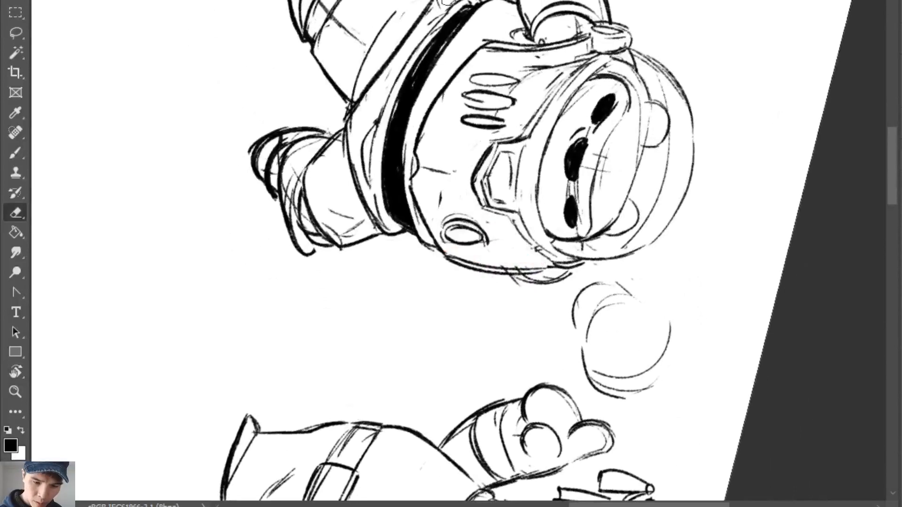
pyautogui.press('b')
pyautogui.press('e')
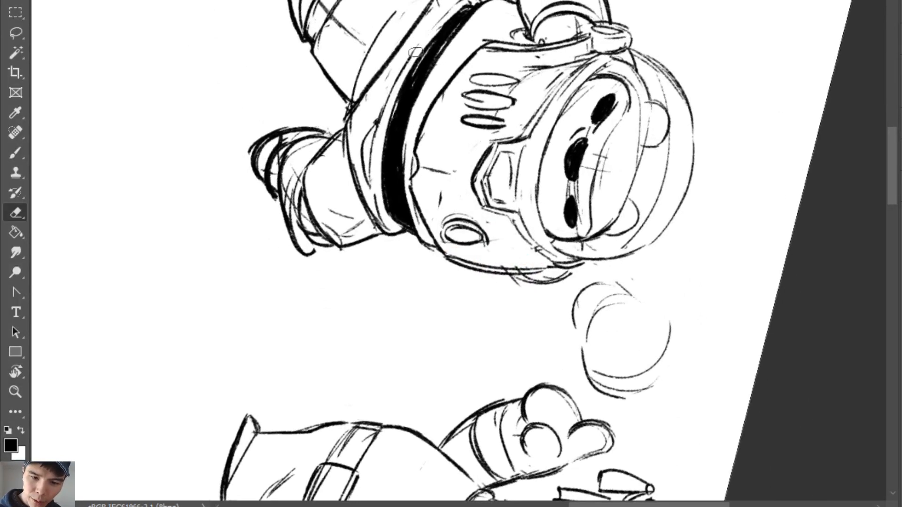
pyautogui.press('b')
pyautogui.press('e')
pyautogui.press('b')
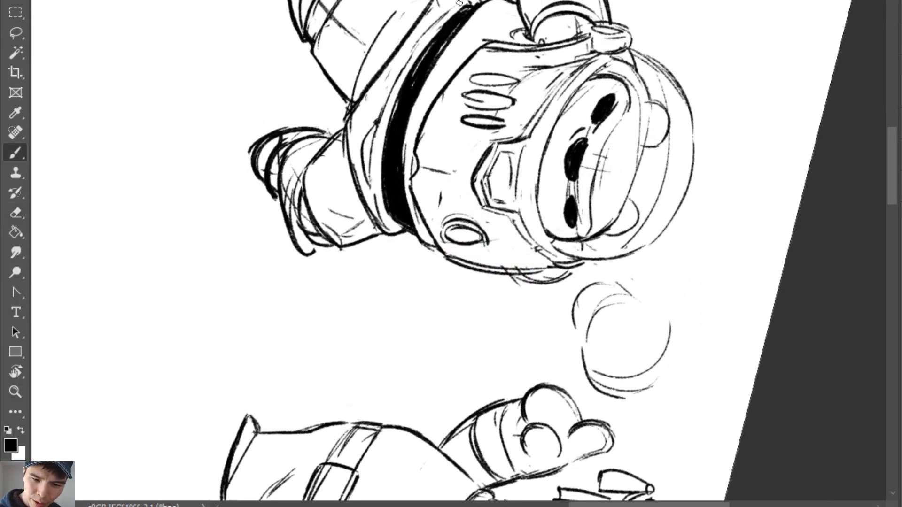
pyautogui.press('e')
pyautogui.press('b')
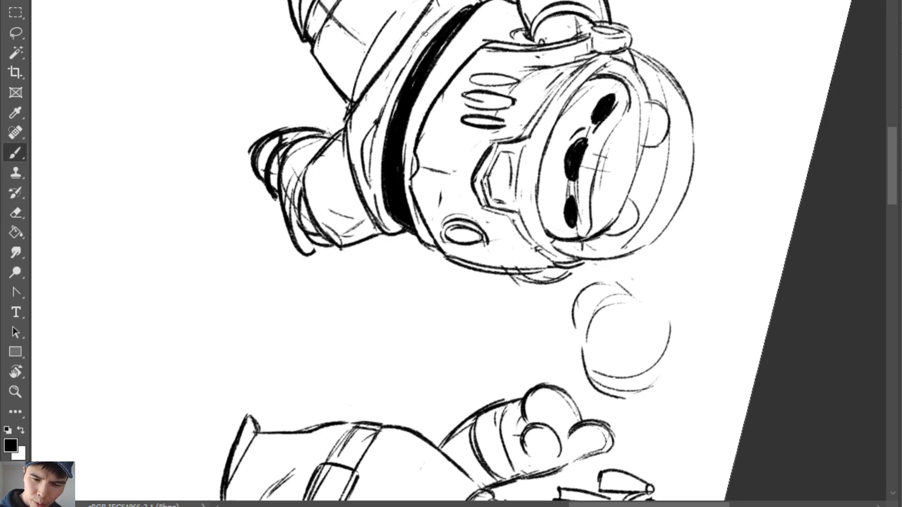
pyautogui.press('e')
pyautogui.press('b')
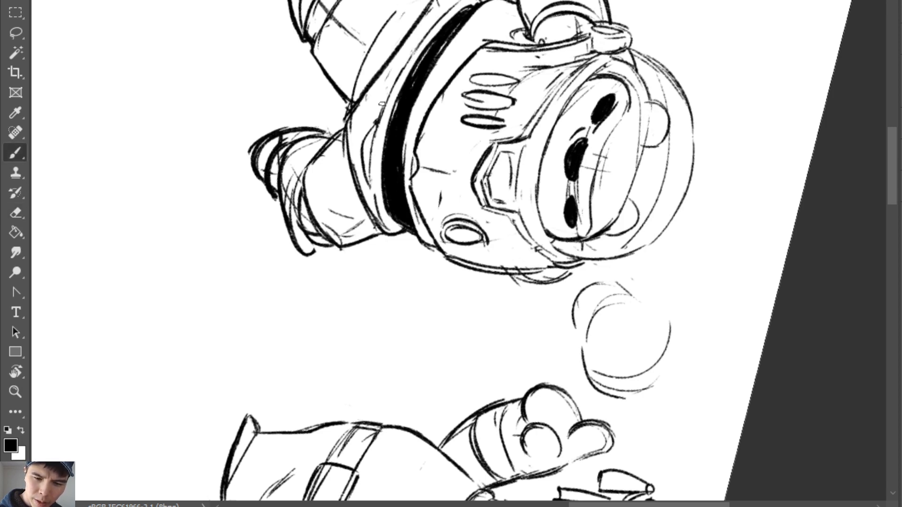
pyautogui.press('e')
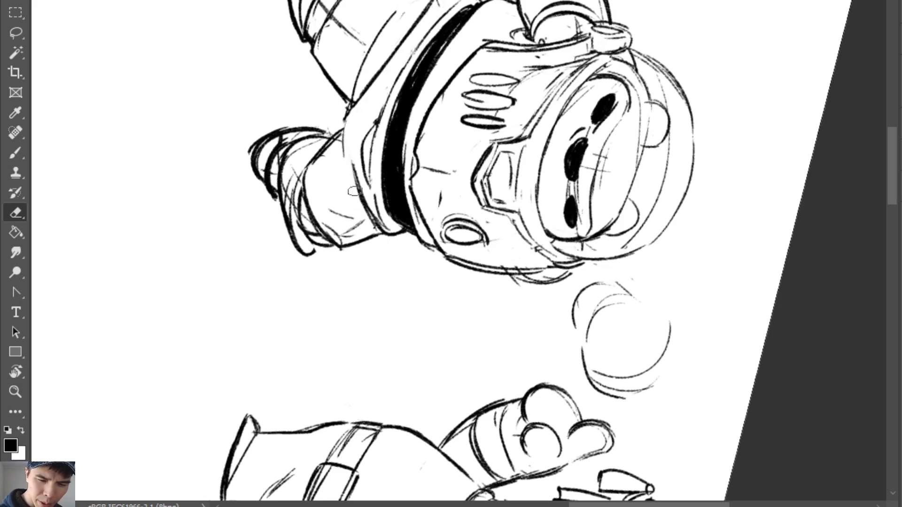
pyautogui.press('b')
pyautogui.press('r')
pyautogui.moveTo(508, 185); pyautogui.dragTo(268, 150)
pyautogui.moveTo(648, 271); pyautogui.dragTo(671, 325)
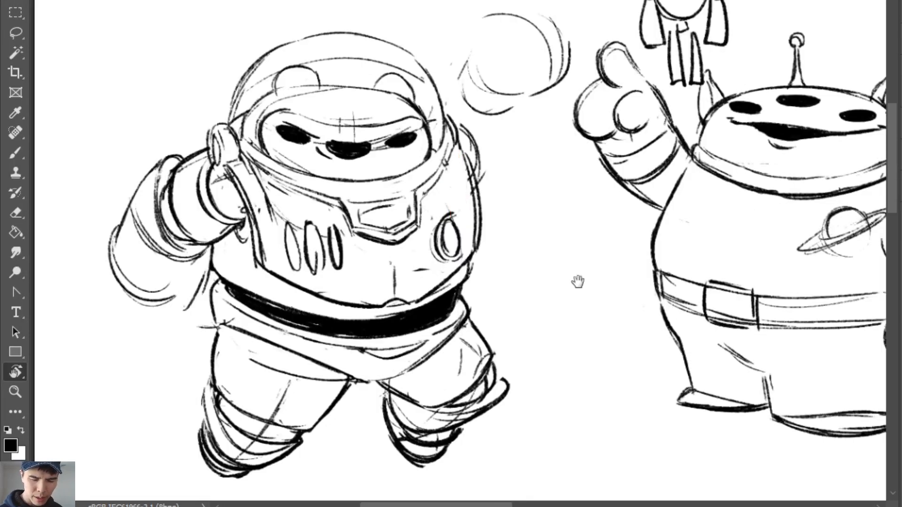
# Sketch the bear's lowered near hand as a rounded fist with a thumb bump below the forearm
pyautogui.moveTo(578, 281); pyautogui.dragTo(708, 206)
pyautogui.press('b')
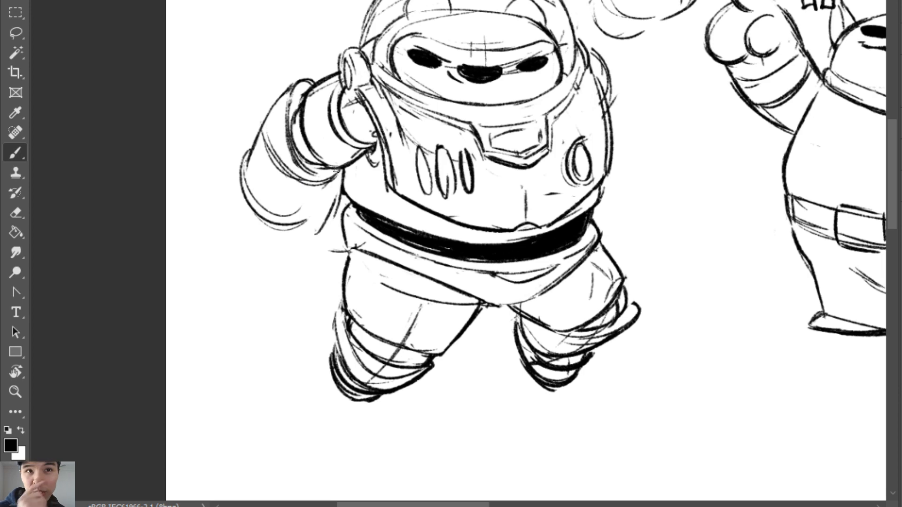
pyautogui.moveTo(263, 130); pyautogui.dragTo(310, 215)
pyautogui.moveTo(243, 200)
pyautogui.mouseDown()
pyautogui.moveTo(328, 208)
pyautogui.moveTo(320, 204)
pyautogui.moveTo(344, 178)
pyautogui.moveTo(351, 202)
pyautogui.mouseUp()
pyautogui.press('e')
pyautogui.press('b')
pyautogui.hotkey('ctrl', 'z')
pyautogui.moveTo(340, 172); pyautogui.dragTo(355, 201)
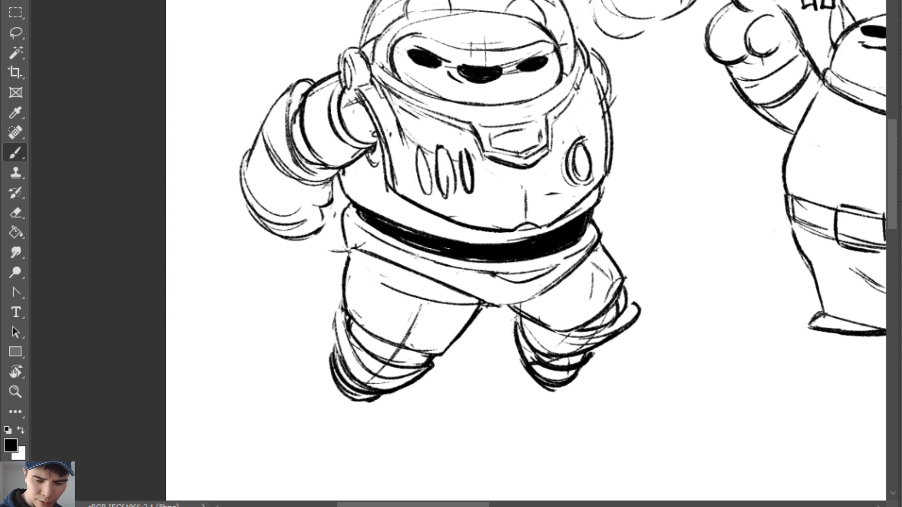
# Ink the outline and thumb of the lowered fist, clean up its inner guidelines, and darken the torso edge beside it
pyautogui.moveTo(348, 168); pyautogui.dragTo(332, 184)
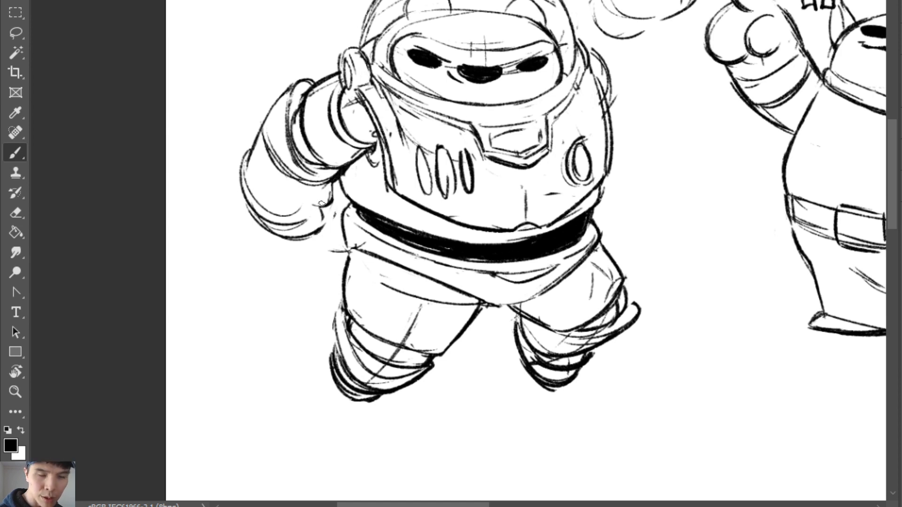
pyautogui.press('e')
pyautogui.moveTo(323, 216); pyautogui.dragTo(330, 202)
pyautogui.press('b')
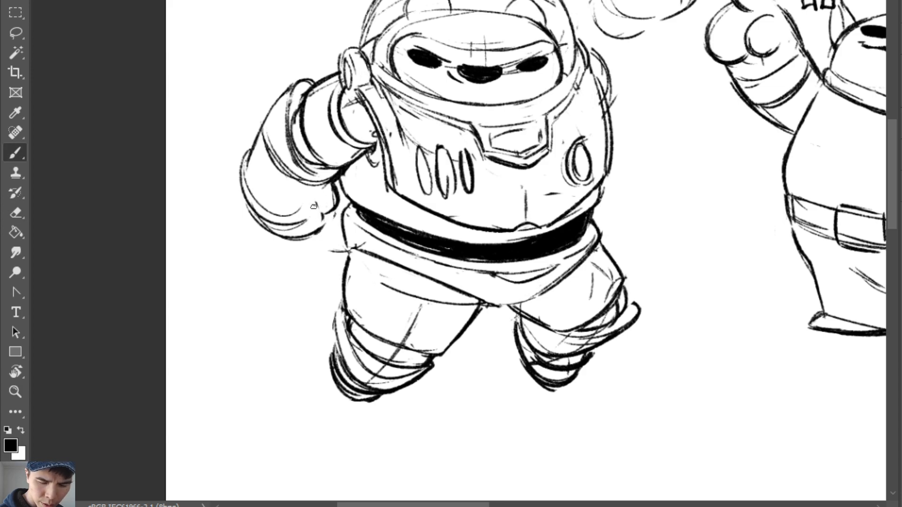
pyautogui.moveTo(333, 212)
pyautogui.mouseDown()
pyautogui.moveTo(317, 238)
pyautogui.moveTo(289, 235)
pyautogui.moveTo(300, 214)
pyautogui.moveTo(263, 197)
pyautogui.moveTo(247, 173)
pyautogui.moveTo(283, 233)
pyautogui.mouseUp()
pyautogui.press('e')
pyautogui.press('b')
pyautogui.moveTo(246, 165); pyautogui.dragTo(282, 237)
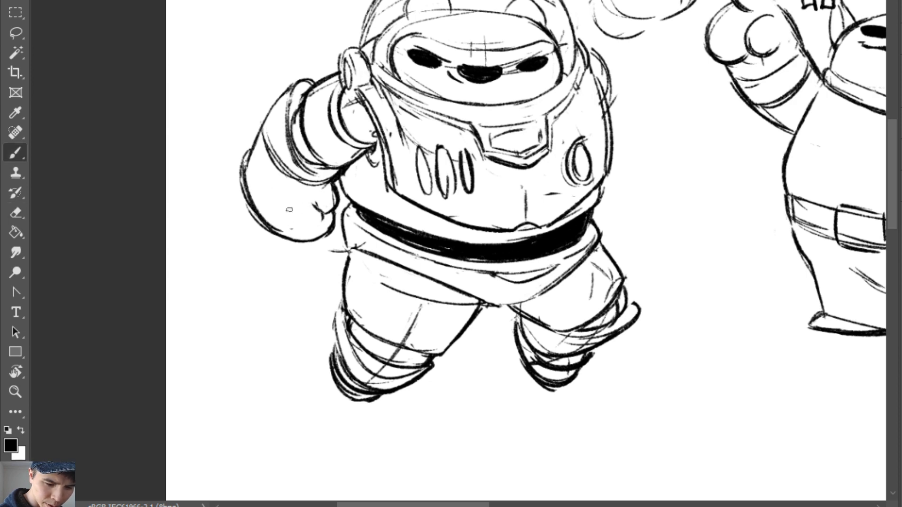
# Clear the old wrist lines on the lowered arm and ink a curved glove cuff, undoing the overly thick band
pyautogui.press('e')
pyautogui.moveTo(247, 147)
pyautogui.mouseDown()
pyautogui.moveTo(241, 184)
pyautogui.moveTo(255, 141)
pyautogui.moveTo(314, 182)
pyautogui.mouseUp()
pyautogui.press('b')
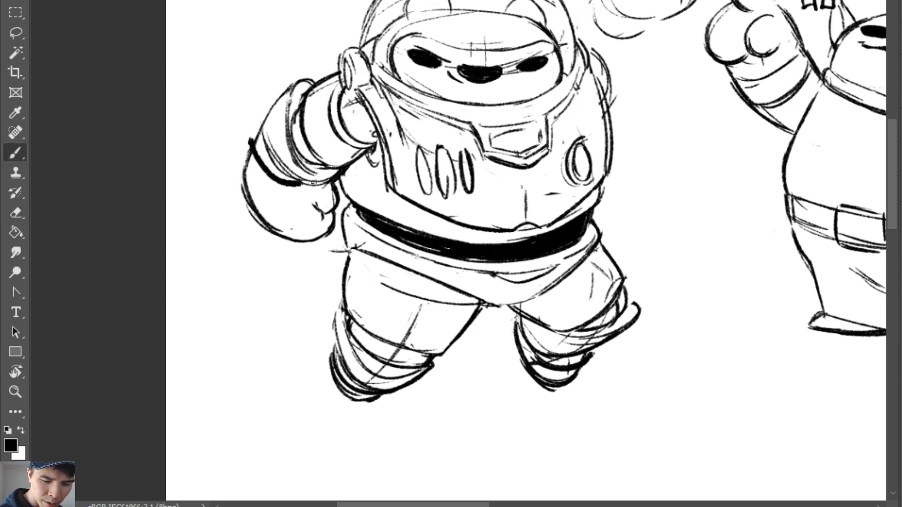
pyautogui.hotkey('ctrl', 'z')
pyautogui.moveTo(257, 170); pyautogui.dragTo(324, 187)
pyautogui.moveTo(254, 157)
pyautogui.mouseDown()
pyautogui.moveTo(329, 186)
pyautogui.moveTo(278, 191)
pyautogui.mouseUp()
# Ink the outer contour of the near forearm from the glove cuff up toward the elbow
pyautogui.moveTo(248, 143); pyautogui.dragTo(275, 100)
pyautogui.moveTo(249, 141); pyautogui.dragTo(284, 86)
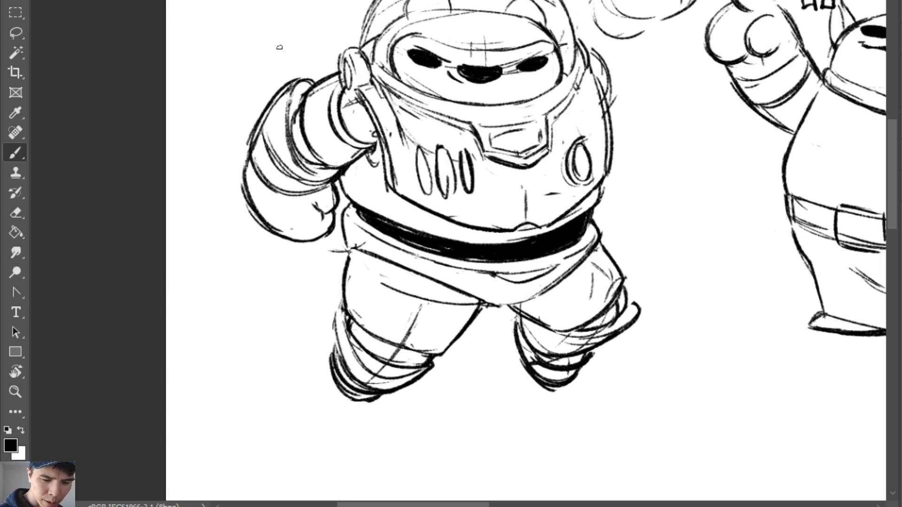
pyautogui.press('e')
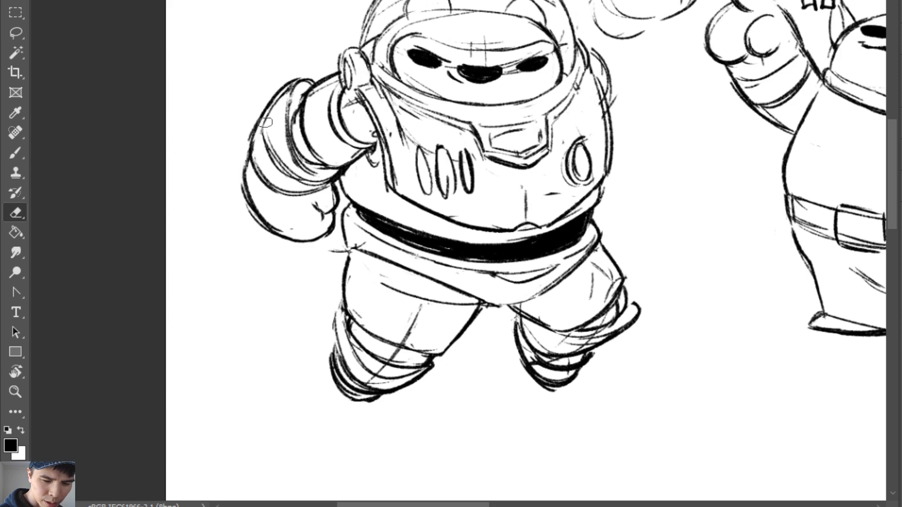
pyautogui.press('b')
pyautogui.moveTo(248, 142); pyautogui.dragTo(266, 187)
# Erase the rough far-shoulder guidelines and draw the underside of the far arm reaching up to the raised fist
pyautogui.moveTo(419, 341); pyautogui.dragTo(233, 437)
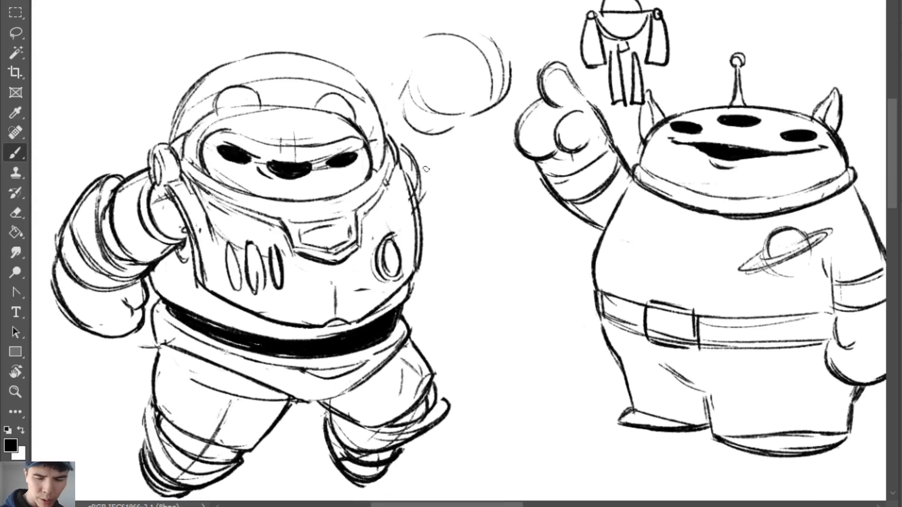
pyautogui.press('e')
pyautogui.moveTo(405, 145); pyautogui.dragTo(416, 212)
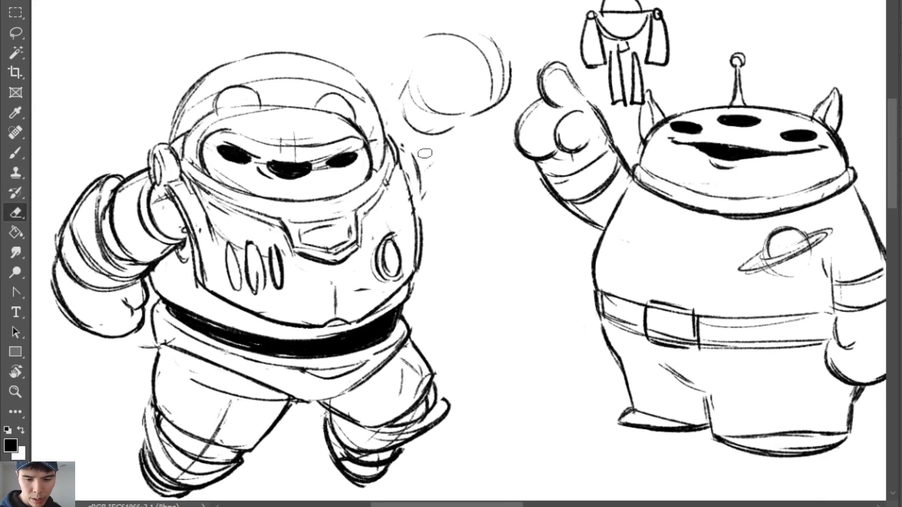
pyautogui.hotkey('ctrl', 'z')
pyautogui.moveTo(407, 146)
pyautogui.mouseDown()
pyautogui.moveTo(420, 171)
pyautogui.moveTo(480, 125)
pyautogui.moveTo(426, 132)
pyautogui.moveTo(455, 138)
pyautogui.mouseUp()
pyautogui.press('b')
pyautogui.hotkey('ctrl', 'z')
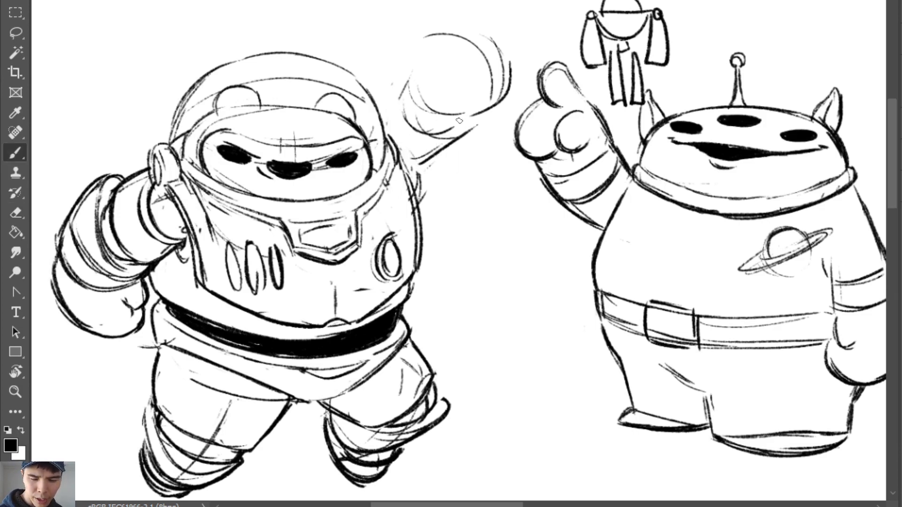
# Ink the raised far fist with a large rounded outline, curled fingers beneath it, and the upper forearm contour
pyautogui.moveTo(417, 105)
pyautogui.mouseDown()
pyautogui.moveTo(465, 140)
pyautogui.moveTo(424, 133)
pyautogui.mouseUp()
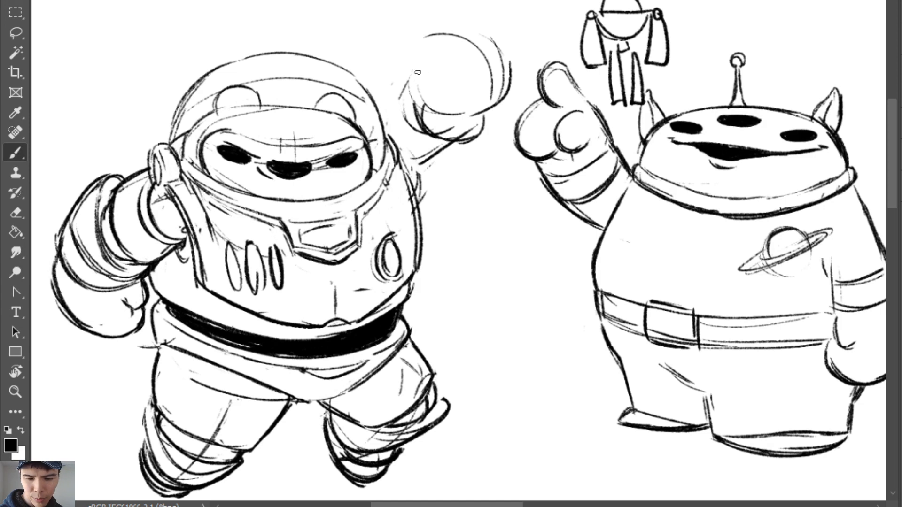
pyautogui.press('e')
pyautogui.press('b')
pyautogui.moveTo(421, 64)
pyautogui.mouseDown()
pyautogui.moveTo(441, 112)
pyautogui.moveTo(475, 113)
pyautogui.mouseUp()
pyautogui.moveTo(447, 105)
pyautogui.mouseDown()
pyautogui.moveTo(461, 113)
pyautogui.moveTo(517, 85)
pyautogui.mouseUp()
pyautogui.moveTo(504, 39)
pyautogui.mouseDown()
pyautogui.moveTo(519, 90)
pyautogui.moveTo(498, 112)
pyautogui.mouseUp()
pyautogui.moveTo(514, 38)
pyautogui.mouseDown()
pyautogui.moveTo(481, 111)
pyautogui.moveTo(506, 106)
pyautogui.mouseUp()
pyautogui.press('e')
pyautogui.moveTo(447, 109)
pyautogui.mouseDown()
pyautogui.moveTo(505, 98)
pyautogui.moveTo(491, 109)
pyautogui.moveTo(518, 54)
pyautogui.moveTo(477, 23)
pyautogui.moveTo(405, 45)
pyautogui.moveTo(393, 85)
pyautogui.moveTo(411, 40)
pyautogui.moveTo(515, 45)
pyautogui.mouseUp()
pyautogui.press('b')
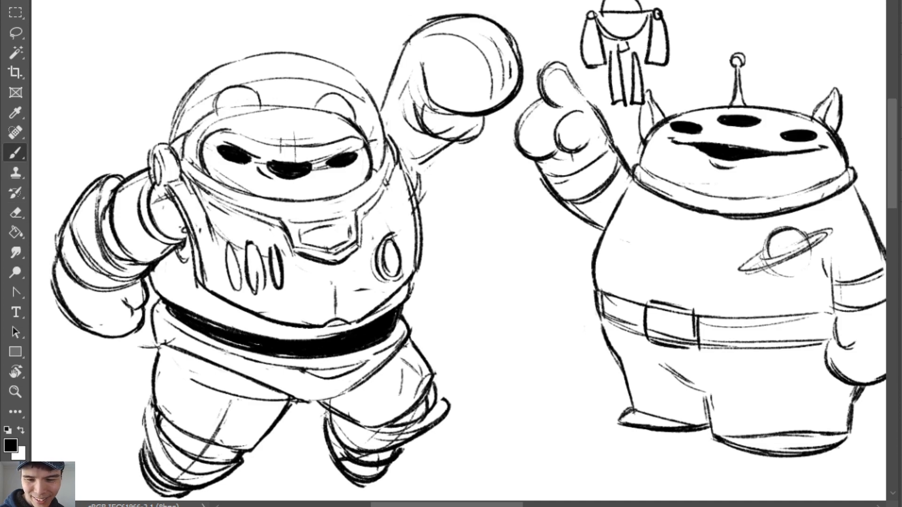
# Clean up and re-ink the raised arm's outer contour from the fist down to the helmet, and reinforce the helmet's adjacent edge
pyautogui.press('e')
pyautogui.press('b')
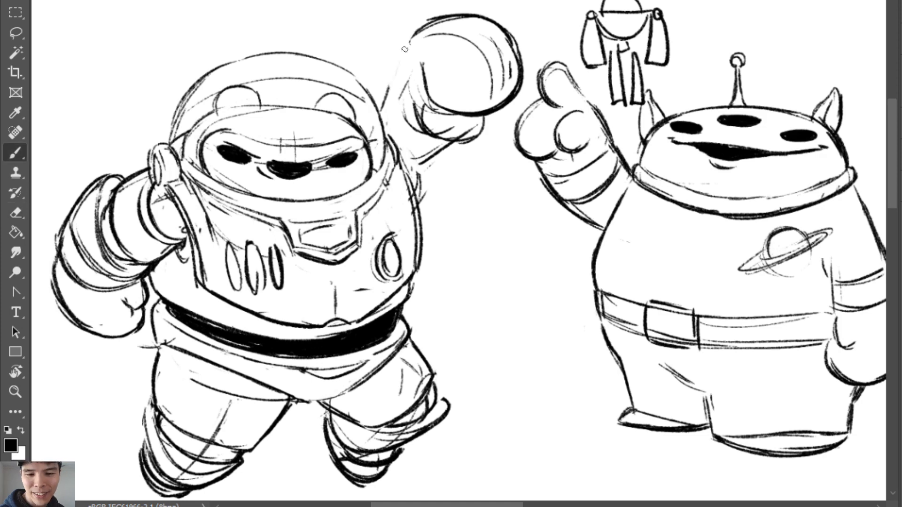
pyautogui.moveTo(409, 37); pyautogui.dragTo(384, 112)
pyautogui.moveTo(351, 74); pyautogui.dragTo(381, 139)
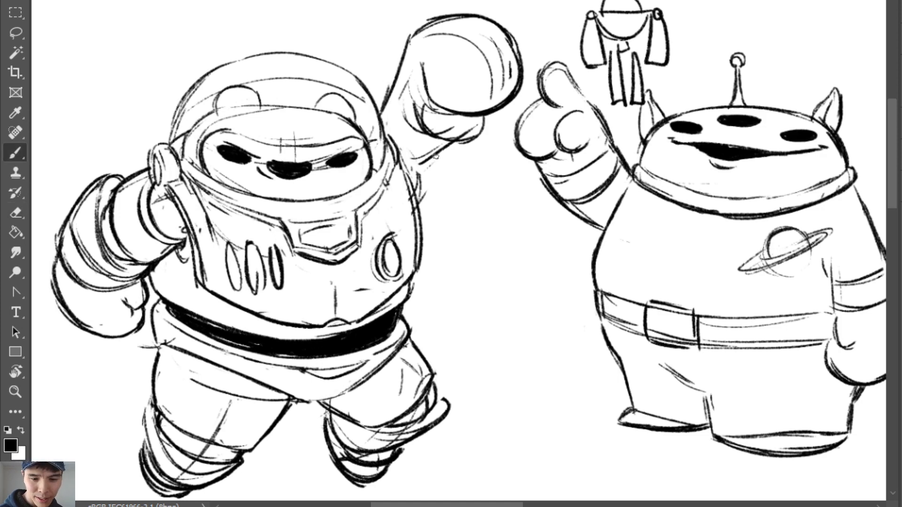
# Select the far boot, shift it toward the near leg, skew its lower end inward and deselect it
pyautogui.moveTo(451, 237); pyautogui.dragTo(472, 143)
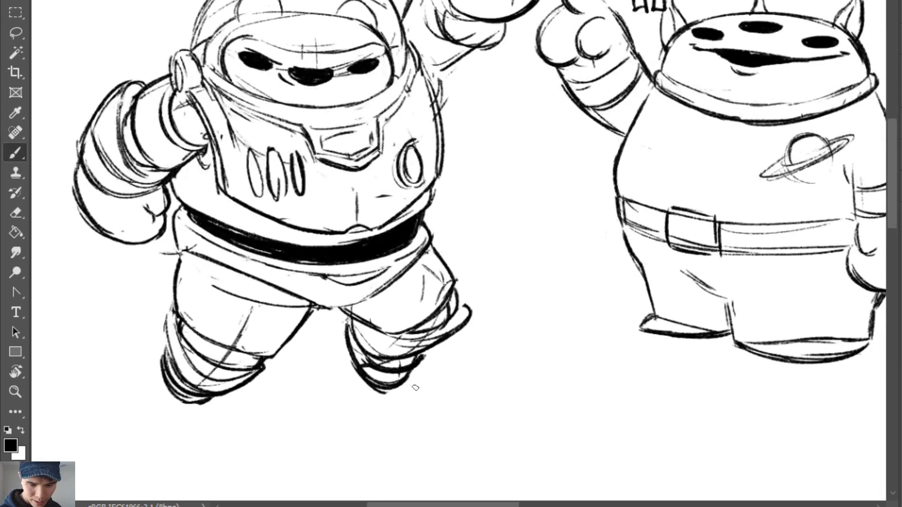
pyautogui.press('l')
pyautogui.moveTo(395, 403)
pyautogui.mouseDown()
pyautogui.moveTo(489, 332)
pyautogui.moveTo(444, 306)
pyautogui.moveTo(376, 332)
pyautogui.moveTo(358, 403)
pyautogui.mouseUp()
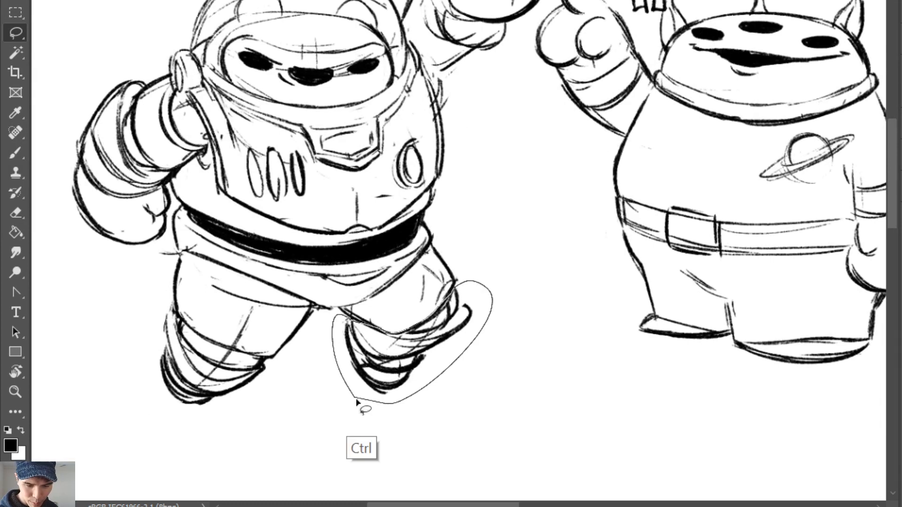
pyautogui.hotkey('ctrl', 't')
pyautogui.moveTo(332, 342); pyautogui.dragTo(313, 343)
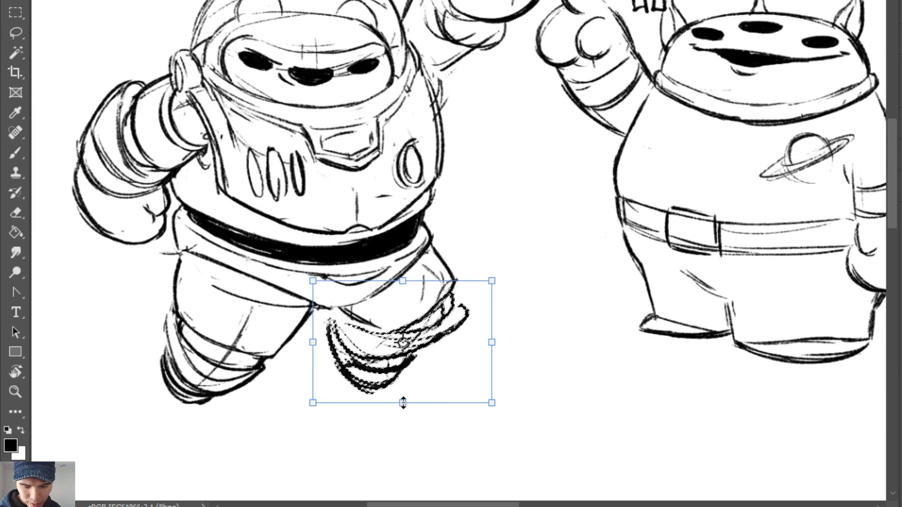
pyautogui.moveTo(402, 403); pyautogui.dragTo(378, 405)
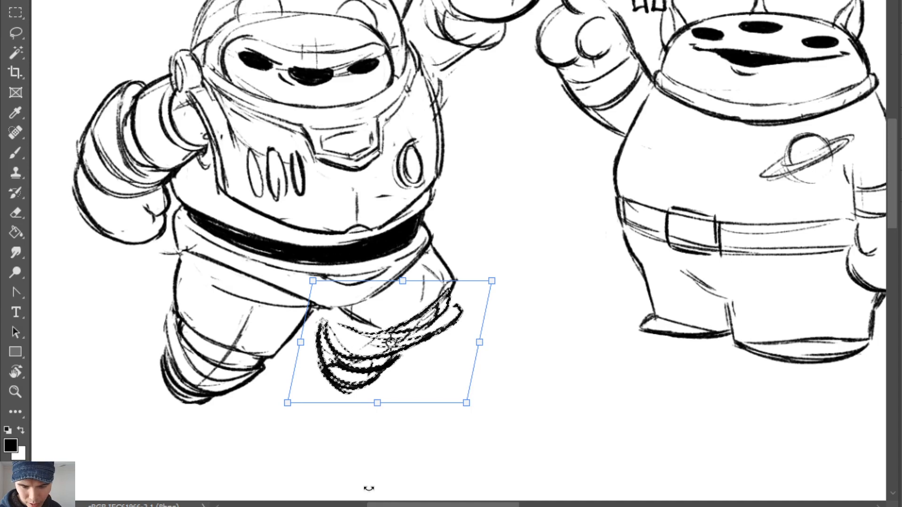
pyautogui.moveTo(307, 335); pyautogui.dragTo(301, 335)
pyautogui.press('Return')
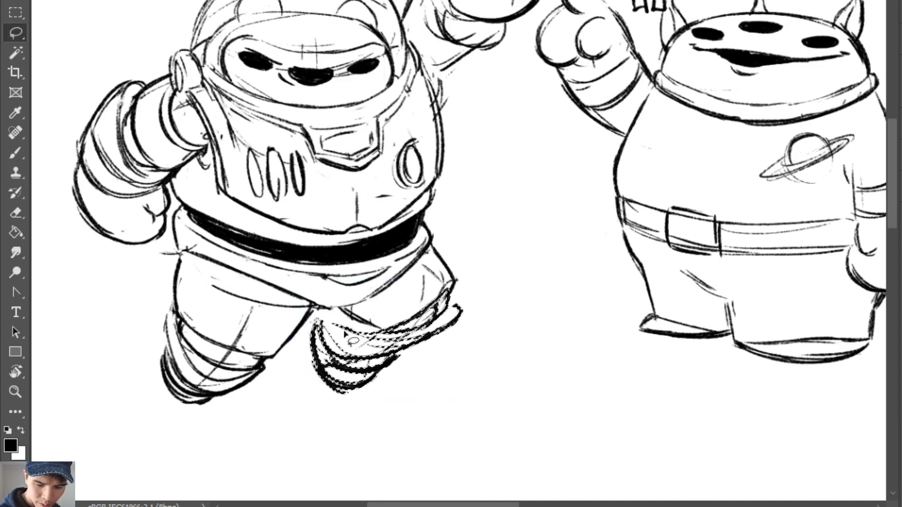
pyautogui.click(726, 259)
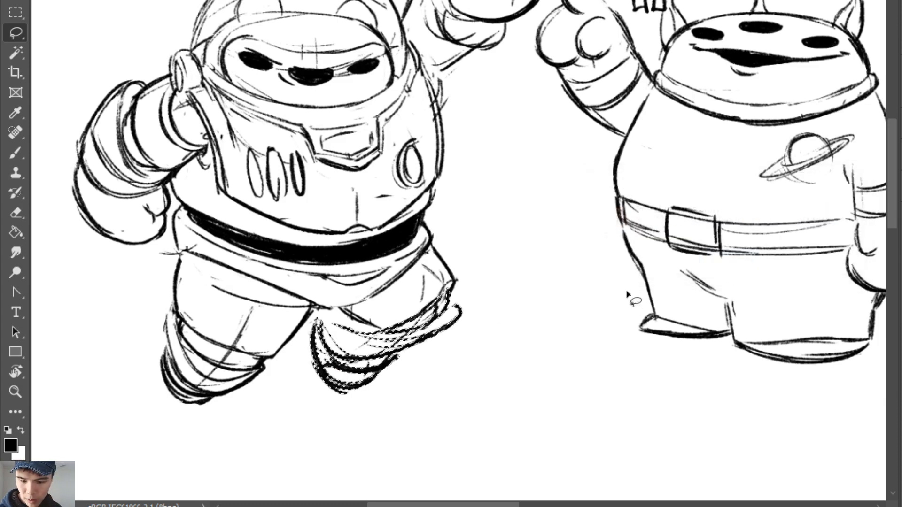
pyautogui.hotkey('ctrl', 'd')
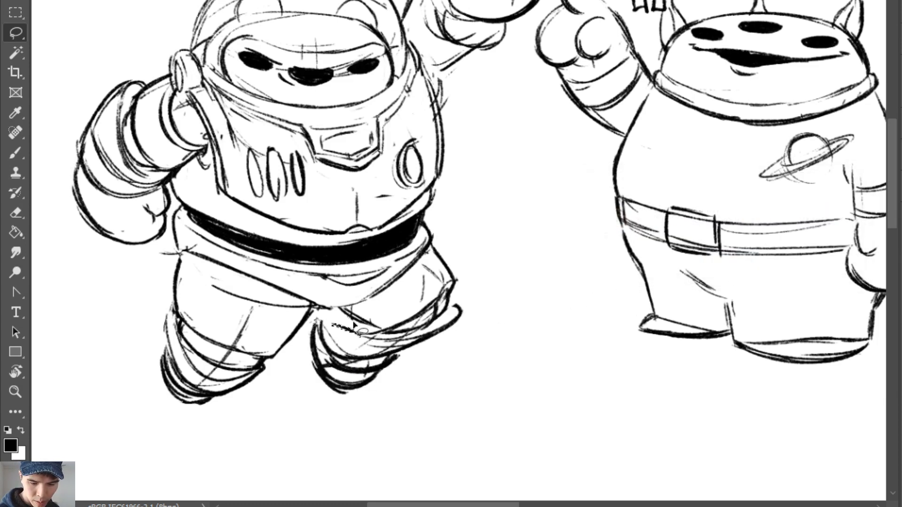
# Clean up the join above the far boot and ink the inner thigh and lower hip contours
pyautogui.press('e')
pyautogui.press('b')
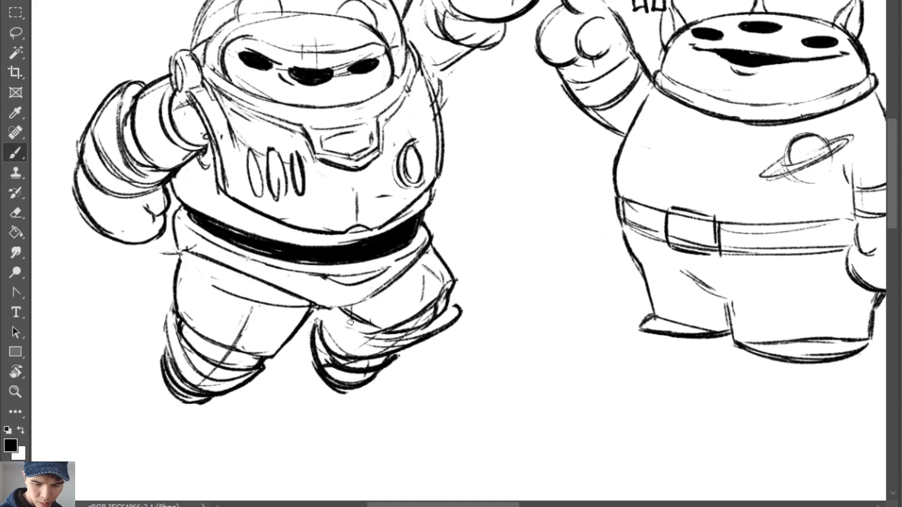
pyautogui.hotkey('ctrl', 'z')
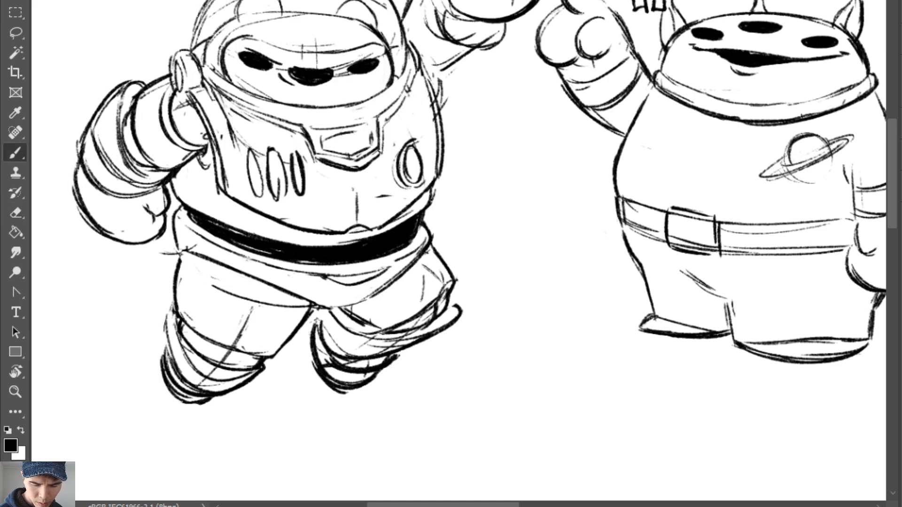
pyautogui.moveTo(338, 310)
pyautogui.mouseDown()
pyautogui.moveTo(378, 337)
pyautogui.moveTo(404, 335)
pyautogui.mouseUp()
pyautogui.press('e')
pyautogui.press('b')
pyautogui.moveTo(316, 308)
pyautogui.mouseDown()
pyautogui.moveTo(325, 369)
pyautogui.moveTo(354, 308)
pyautogui.moveTo(415, 258)
pyautogui.mouseUp()
# Draw curved glove-cuff bands around the wrist of the raised arm, undoing the misplaced strokes
pyautogui.press('z')
pyautogui.moveTo(489, 231); pyautogui.dragTo(474, 231)
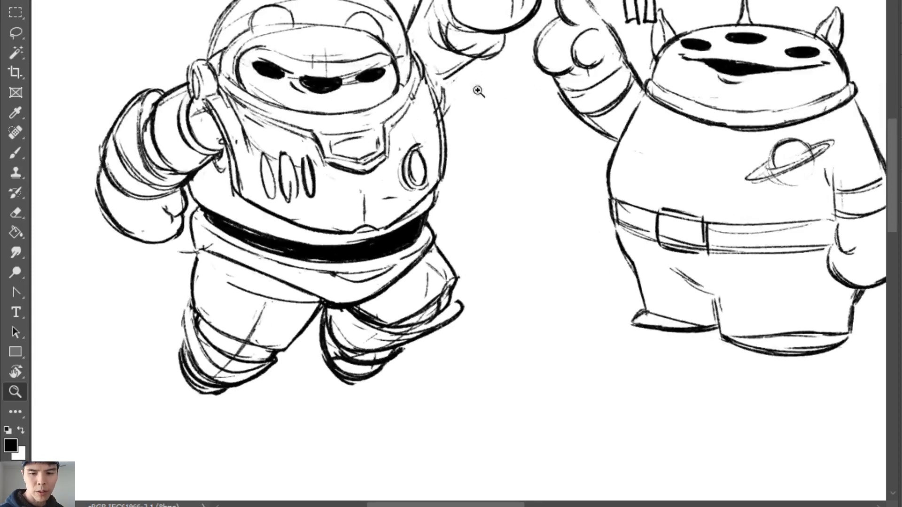
pyautogui.moveTo(477, 91); pyautogui.dragTo(455, 90)
pyautogui.press('b')
pyautogui.moveTo(430, 7); pyautogui.dragTo(470, 61)
pyautogui.moveTo(470, 105); pyautogui.dragTo(473, 150)
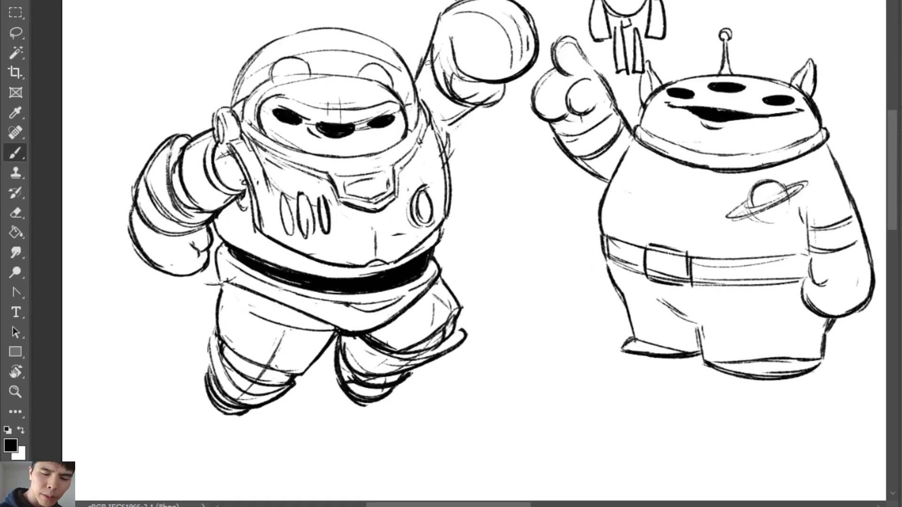
pyautogui.moveTo(427, 63)
pyautogui.mouseDown()
pyautogui.moveTo(465, 117)
pyautogui.moveTo(426, 69)
pyautogui.moveTo(456, 123)
pyautogui.moveTo(439, 67)
pyautogui.moveTo(431, 85)
pyautogui.moveTo(481, 81)
pyautogui.moveTo(459, 96)
pyautogui.moveTo(488, 106)
pyautogui.mouseUp()
pyautogui.hotkey('ctrl', 'z')
pyautogui.moveTo(425, 83); pyautogui.dragTo(504, 100)
pyautogui.hotkey('ctrl', 'z')
pyautogui.moveTo(425, 63)
pyautogui.mouseDown()
pyautogui.moveTo(456, 73)
pyautogui.moveTo(462, 89)
pyautogui.moveTo(457, 77)
pyautogui.moveTo(471, 74)
pyautogui.moveTo(449, 60)
pyautogui.moveTo(453, 93)
pyautogui.moveTo(463, 38)
pyautogui.moveTo(449, 65)
pyautogui.moveTo(451, 43)
pyautogui.moveTo(468, 96)
pyautogui.moveTo(454, 76)
pyautogui.moveTo(488, 97)
pyautogui.moveTo(447, 55)
pyautogui.moveTo(443, 72)
pyautogui.moveTo(449, 89)
pyautogui.moveTo(480, 100)
pyautogui.mouseUp()
# Darken the raised glove's cuff and lower fist edge, and erase the doubled curve inside the fist
pyautogui.press('e')
pyautogui.press('b')
pyautogui.press('e')
pyautogui.press('b')
pyautogui.press('e')
pyautogui.press('b')
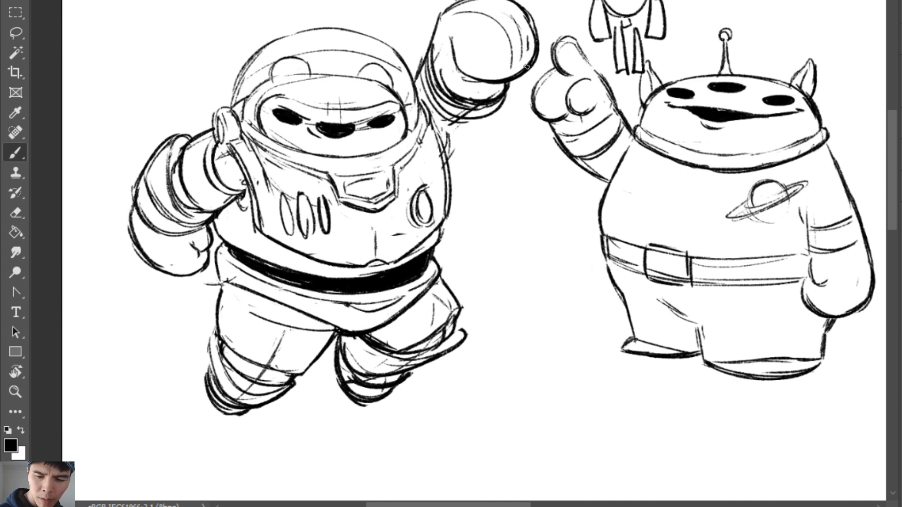
pyautogui.moveTo(525, 74); pyautogui.dragTo(503, 94)
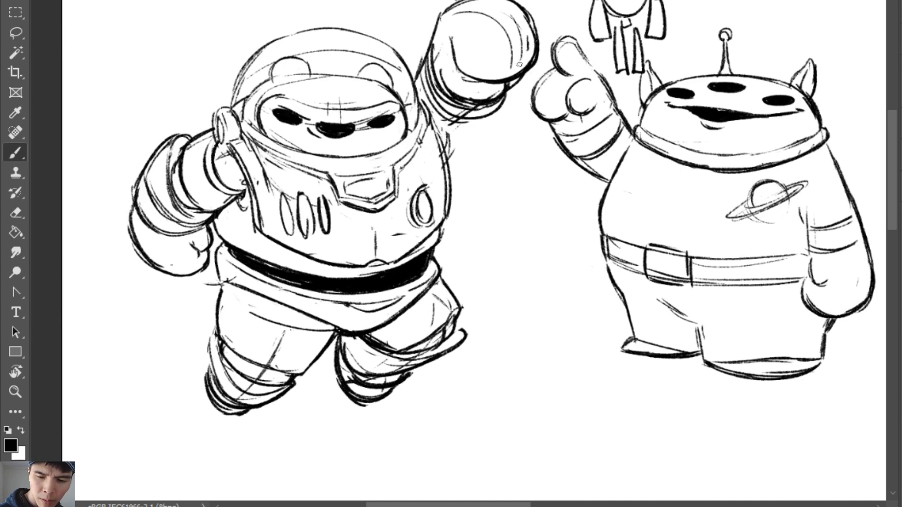
pyautogui.press('e')
pyautogui.moveTo(520, 26); pyautogui.dragTo(519, 60)
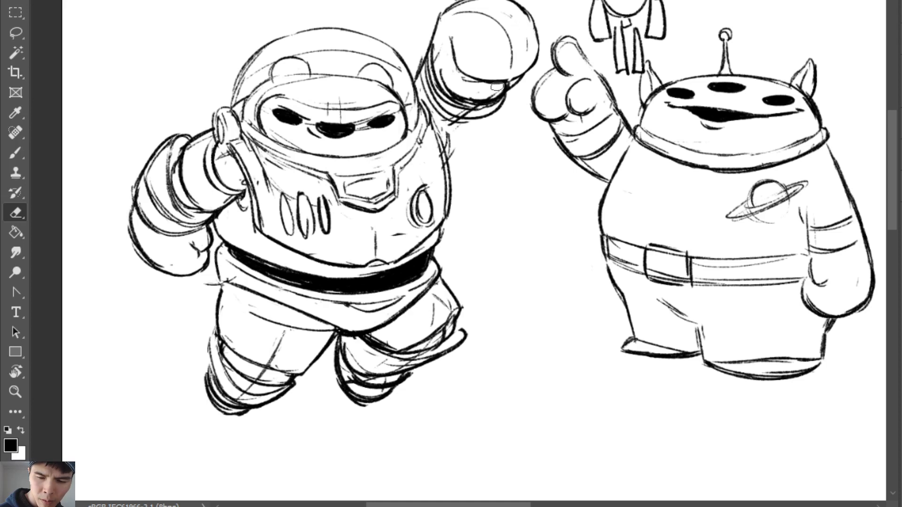
pyautogui.press('b')
pyautogui.moveTo(465, 50); pyautogui.dragTo(466, 69)
# Ink the underside of the raised forearm from the glove cuff down to the torso, redoing the stroke until it fits
pyautogui.moveTo(463, 125)
pyautogui.mouseDown()
pyautogui.moveTo(441, 139)
pyautogui.moveTo(487, 117)
pyautogui.mouseUp()
pyautogui.hotkey('ctrl', 'z')
pyautogui.moveTo(442, 143); pyautogui.dragTo(493, 110)
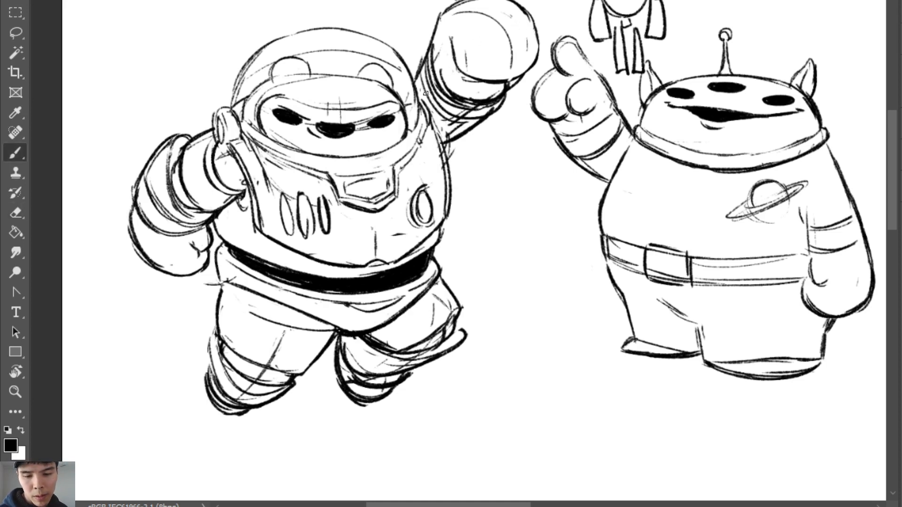
pyautogui.hotkey('ctrl', 'z')
pyautogui.hotkey('ctrl', 'z')
pyautogui.moveTo(442, 143); pyautogui.dragTo(493, 109)
# Add a small highlight mark on the helmet dome and shift the whole drawing slightly to the right
pyautogui.press('z')
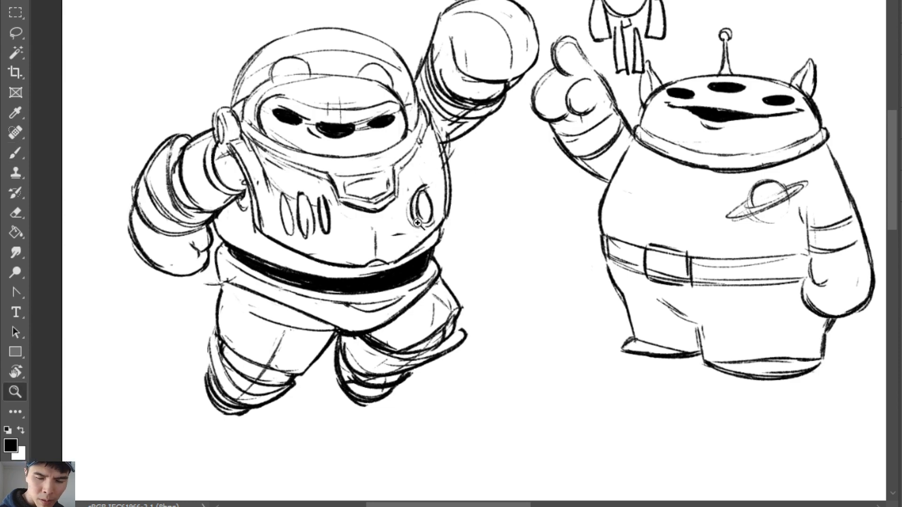
pyautogui.moveTo(416, 220); pyautogui.dragTo(370, 98)
pyautogui.press('b')
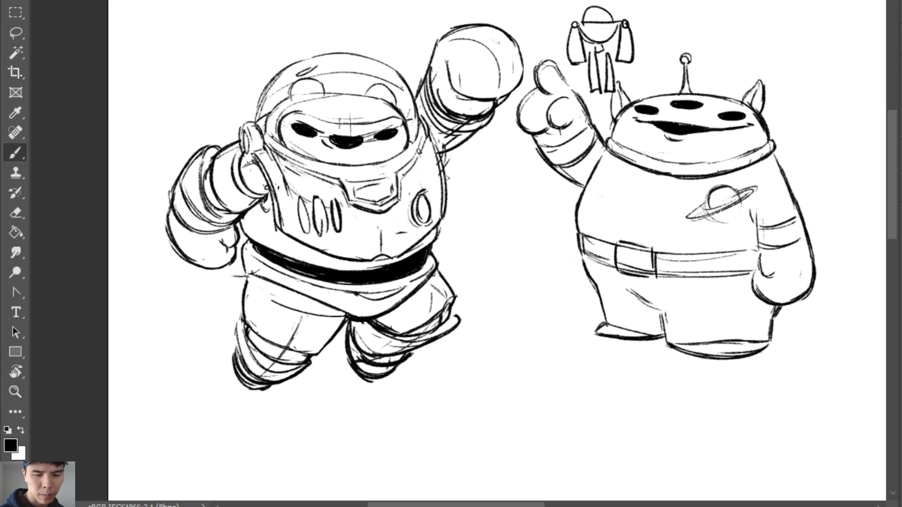
pyautogui.press('v')
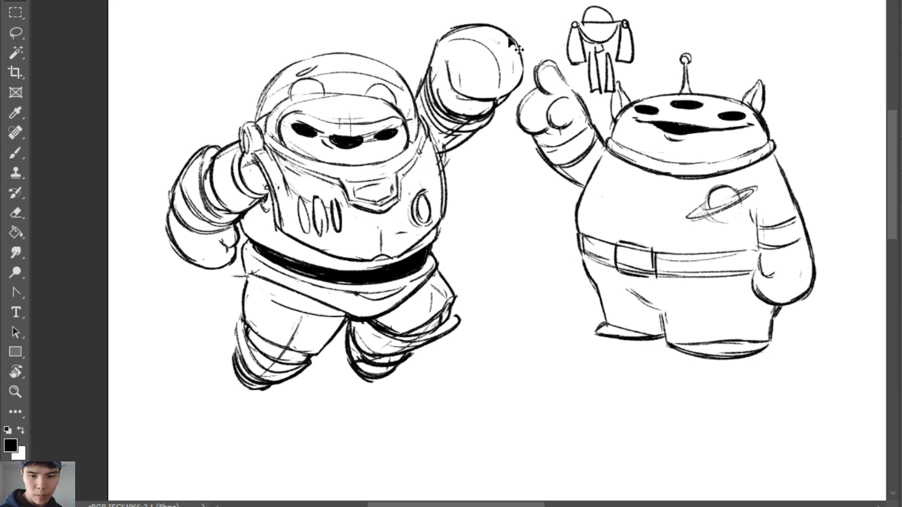
pyautogui.moveTo(511, 42); pyautogui.dragTo(539, 45)
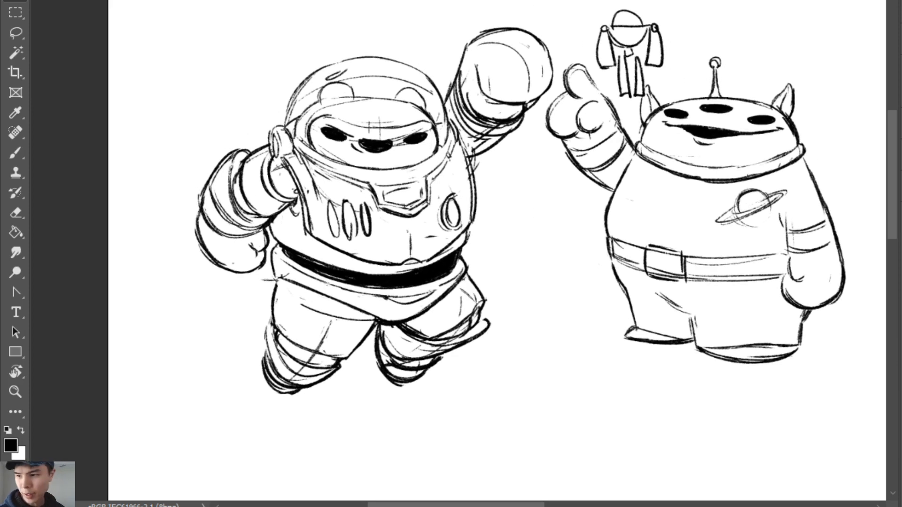
# Lasso the bear, cut and paste it in place separately from the alien, and move it farther right
pyautogui.press('l')
pyautogui.moveTo(524, 180)
pyautogui.mouseDown()
pyautogui.moveTo(567, 89)
pyautogui.moveTo(526, 14)
pyautogui.moveTo(343, 34)
pyautogui.moveTo(414, 462)
pyautogui.moveTo(513, 250)
pyautogui.mouseUp()
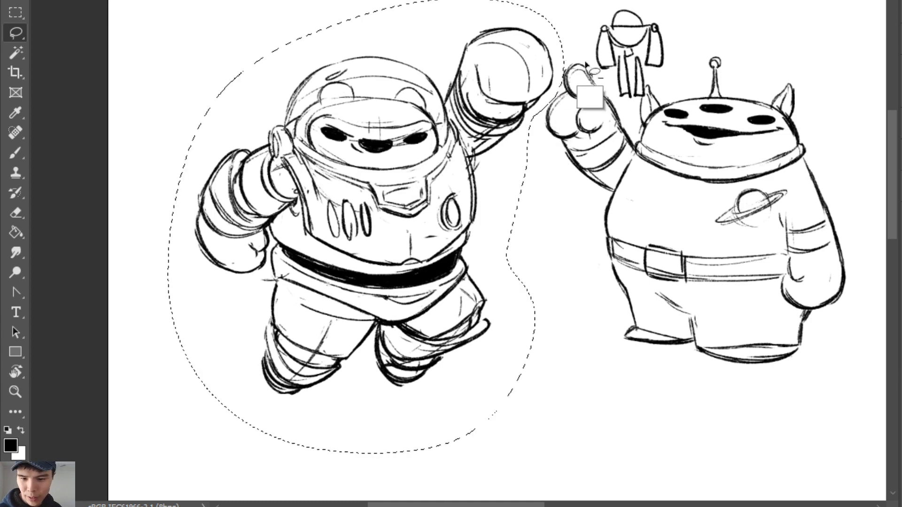
pyautogui.hotkey('ctrl', 'x')
pyautogui.hotkey('ctrl', 'shift', 'v')
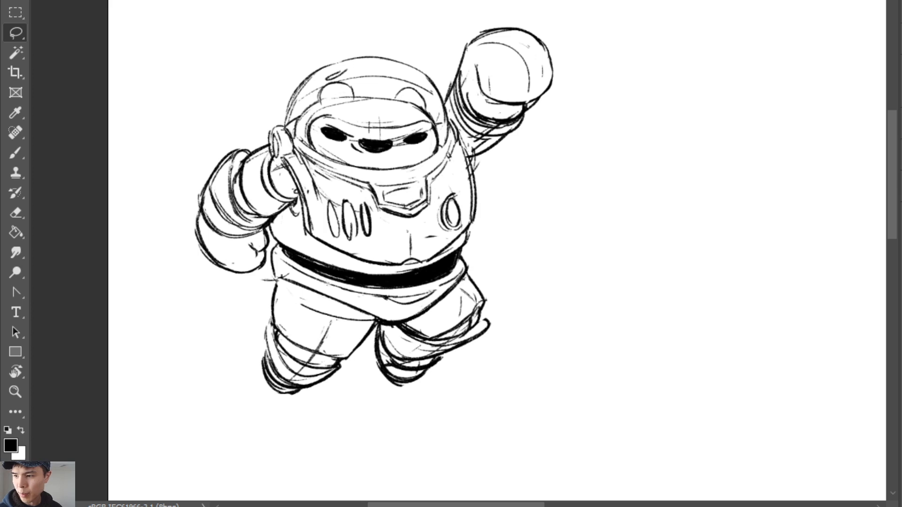
pyautogui.press('v')
pyautogui.moveTo(512, 126); pyautogui.dragTo(548, 136)
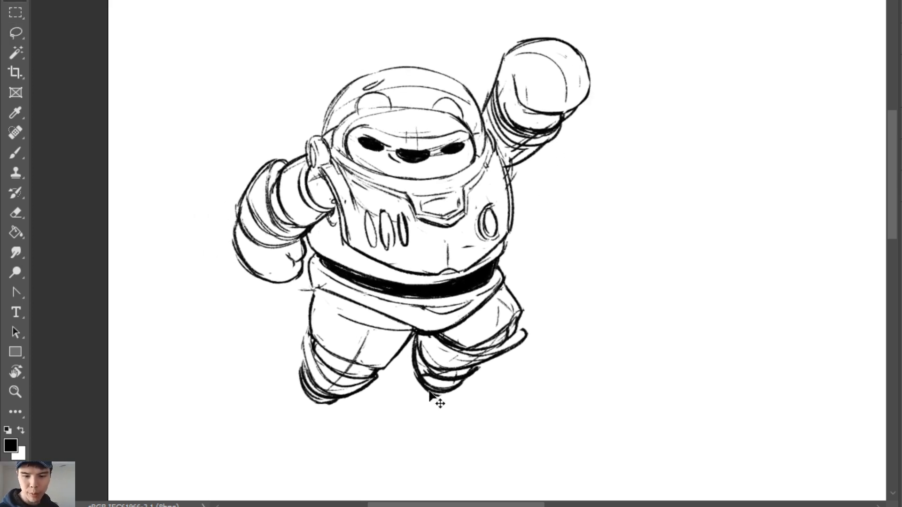
# Sketch the inner wing section behind the near shoulder, with diagonal stripes along its top edge
pyautogui.press('b')
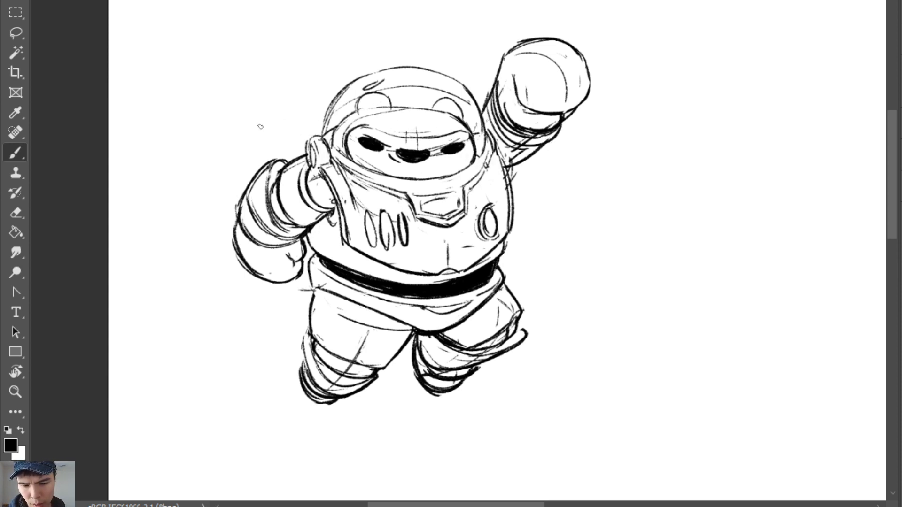
pyautogui.moveTo(260, 127); pyautogui.dragTo(337, 117)
pyautogui.moveTo(214, 193); pyautogui.dragTo(235, 192)
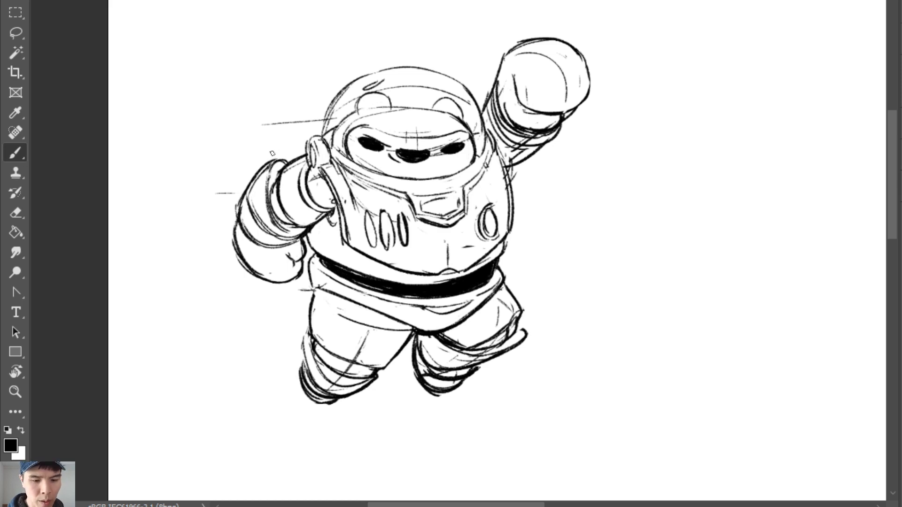
pyautogui.moveTo(250, 140)
pyautogui.mouseDown()
pyautogui.moveTo(252, 170)
pyautogui.moveTo(248, 127)
pyautogui.moveTo(308, 137)
pyautogui.mouseUp()
pyautogui.moveTo(256, 124); pyautogui.dragTo(271, 142)
pyautogui.moveTo(263, 123)
pyautogui.mouseDown()
pyautogui.moveTo(292, 128)
pyautogui.moveTo(258, 142)
pyautogui.moveTo(280, 123)
pyautogui.moveTo(294, 124)
pyautogui.moveTo(270, 128)
pyautogui.moveTo(263, 143)
pyautogui.moveTo(298, 125)
pyautogui.moveTo(287, 140)
pyautogui.moveTo(304, 121)
pyautogui.moveTo(296, 138)
pyautogui.mouseUp()
pyautogui.hotkey('ctrl', 'z')
pyautogui.hotkey('ctrl', 'z')
pyautogui.moveTo(298, 122)
pyautogui.mouseDown()
pyautogui.moveTo(320, 125)
pyautogui.moveTo(310, 140)
pyautogui.mouseUp()
pyautogui.moveTo(325, 121); pyautogui.dragTo(317, 139)
pyautogui.moveTo(330, 119)
pyautogui.mouseDown()
pyautogui.moveTo(310, 153)
pyautogui.moveTo(325, 137)
pyautogui.mouseUp()
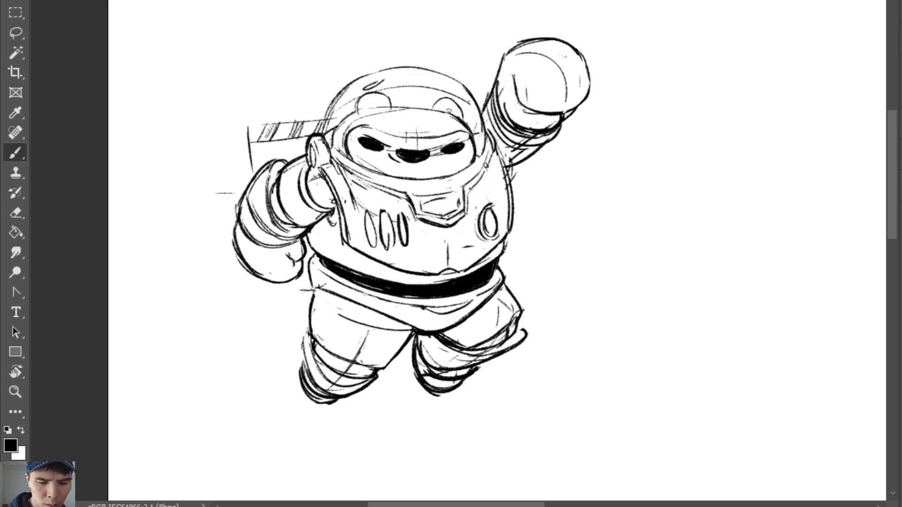
# Erase the rough far side of the torso and re-ink it as a thicker, rounder contour below the raised arm
pyautogui.moveTo(489, 127); pyautogui.dragTo(516, 211)
pyautogui.hotkey('ctrl', 'z')
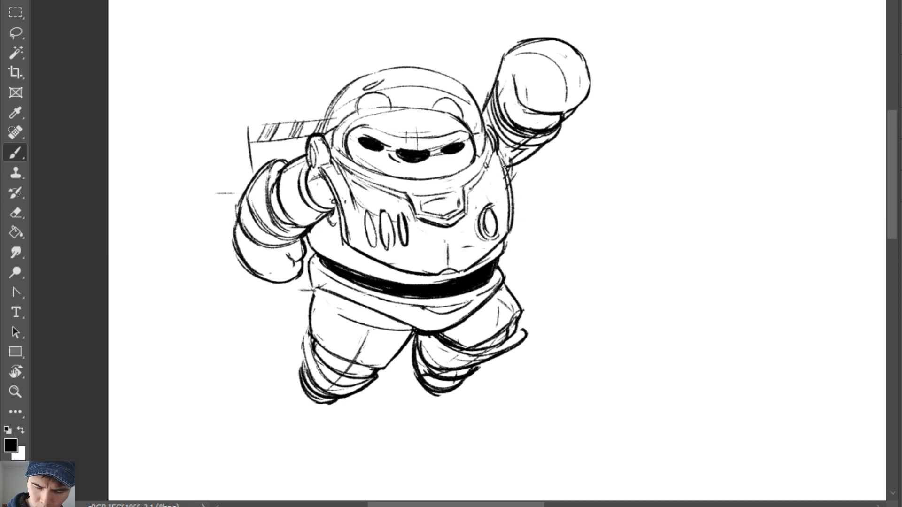
pyautogui.press('e')
pyautogui.moveTo(501, 161)
pyautogui.mouseDown()
pyautogui.moveTo(510, 232)
pyautogui.moveTo(515, 227)
pyautogui.mouseUp()
pyautogui.press('b')
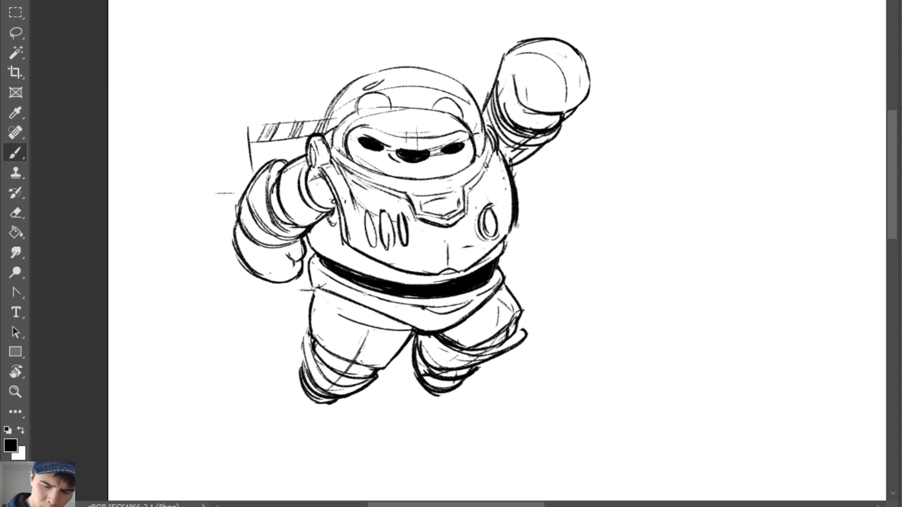
# Redraw the chest plate's lower edge with a central notch, and hatch the ribbed gap between its near side and the belt
pyautogui.press('e')
pyautogui.moveTo(456, 272)
pyautogui.mouseDown()
pyautogui.moveTo(440, 277)
pyautogui.moveTo(482, 255)
pyautogui.moveTo(452, 262)
pyautogui.moveTo(458, 270)
pyautogui.moveTo(450, 270)
pyautogui.moveTo(493, 252)
pyautogui.moveTo(448, 260)
pyautogui.mouseUp()
pyautogui.press('b')
pyautogui.hotkey('ctrl', 'z')
pyautogui.hotkey('ctrl', 'z')
pyautogui.press('e')
pyautogui.press('b')
pyautogui.press('e')
pyautogui.press('b')
pyautogui.moveTo(351, 243)
pyautogui.mouseDown()
pyautogui.moveTo(400, 273)
pyautogui.moveTo(348, 242)
pyautogui.moveTo(340, 212)
pyautogui.moveTo(313, 247)
pyautogui.mouseUp()
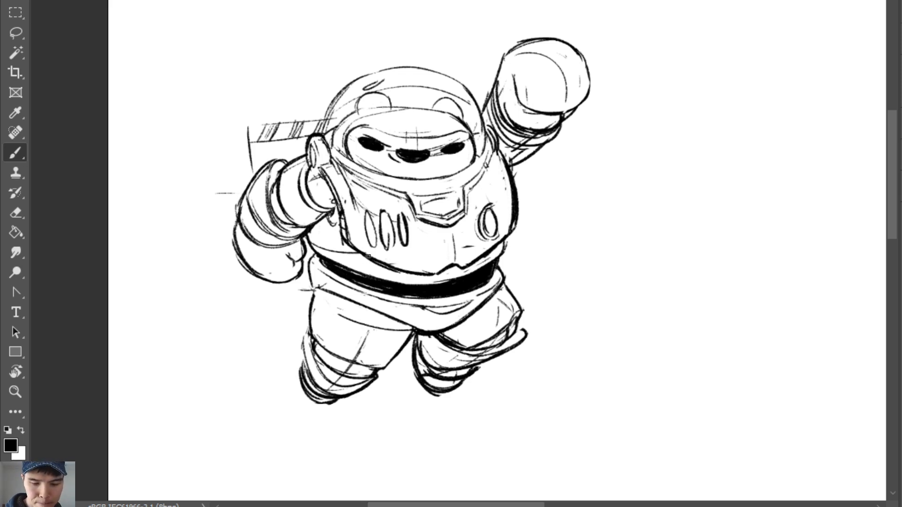
pyautogui.moveTo(376, 271)
pyautogui.mouseDown()
pyautogui.moveTo(332, 263)
pyautogui.moveTo(346, 253)
pyautogui.moveTo(376, 267)
pyautogui.mouseUp()
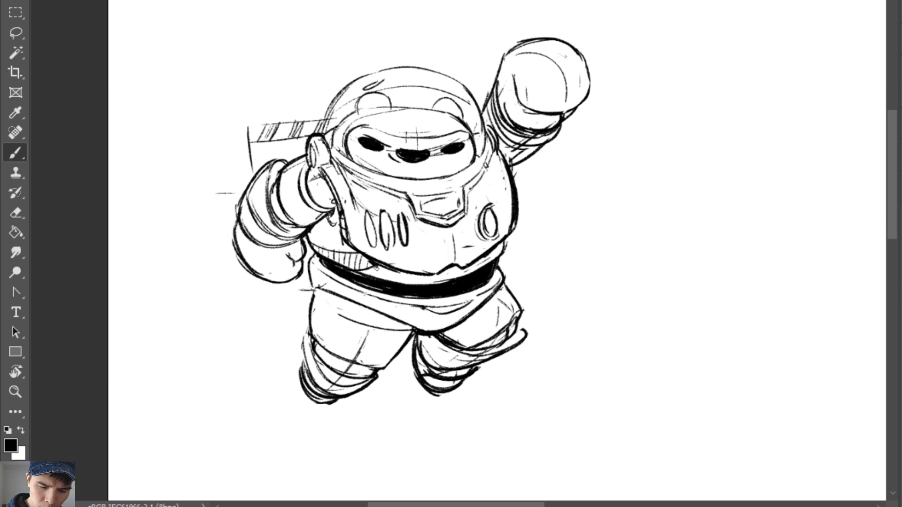
# Darken the inner wing section's outer and top edges, undoing the overly thick lines and redrawing them thinner
pyautogui.moveTo(249, 125)
pyautogui.mouseDown()
pyautogui.moveTo(251, 174)
pyautogui.moveTo(314, 118)
pyautogui.mouseUp()
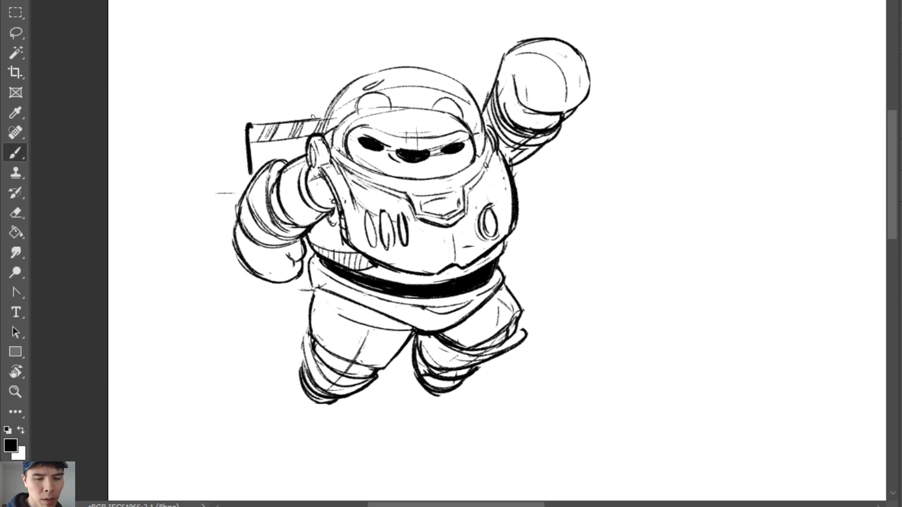
pyautogui.hotkey('ctrl', 'z')
pyautogui.hotkey('ctrl', 'z')
pyautogui.moveTo(248, 124)
pyautogui.mouseDown()
pyautogui.moveTo(250, 152)
pyautogui.moveTo(263, 125)
pyautogui.moveTo(309, 122)
pyautogui.mouseUp()
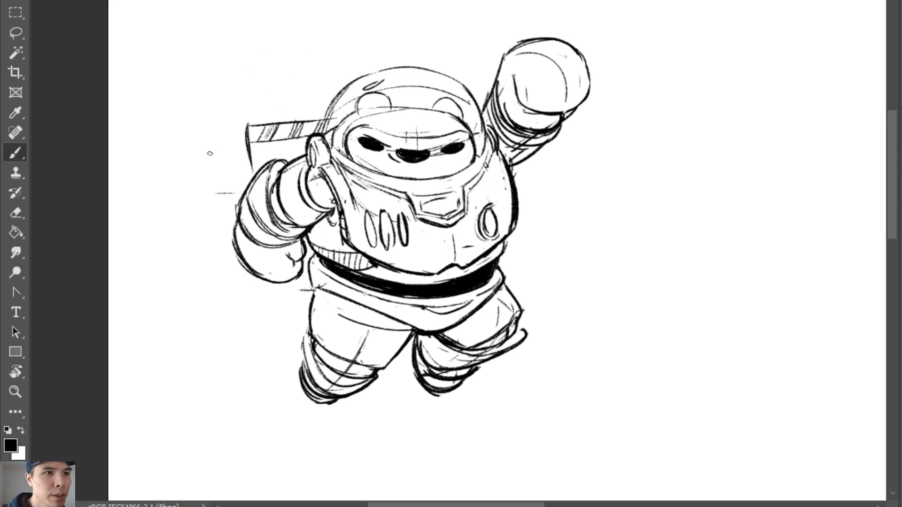
# Extend the near wing with a narrower outer section and fill its top band with diagonal stripes
pyautogui.moveTo(215, 187); pyautogui.dragTo(228, 187)
pyautogui.moveTo(192, 193); pyautogui.dragTo(240, 194)
pyautogui.moveTo(187, 143)
pyautogui.mouseDown()
pyautogui.moveTo(244, 135)
pyautogui.moveTo(245, 151)
pyautogui.moveTo(213, 137)
pyautogui.mouseUp()
pyautogui.moveTo(213, 153); pyautogui.dragTo(230, 136)
pyautogui.moveTo(229, 150); pyautogui.dragTo(249, 133)
pyautogui.moveTo(243, 150)
pyautogui.mouseDown()
pyautogui.moveTo(249, 140)
pyautogui.moveTo(190, 148)
pyautogui.moveTo(173, 220)
pyautogui.mouseUp()
# Draw a long rounded wingtip with a small oval light on the end of the near wing
pyautogui.moveTo(175, 136); pyautogui.dragTo(180, 214)
pyautogui.hotkey('ctrl', 'z')
pyautogui.moveTo(164, 142)
pyautogui.mouseDown()
pyautogui.moveTo(182, 172)
pyautogui.moveTo(183, 215)
pyautogui.mouseUp()
pyautogui.moveTo(163, 174)
pyautogui.mouseDown()
pyautogui.moveTo(181, 217)
pyautogui.moveTo(187, 192)
pyautogui.mouseUp()
pyautogui.moveTo(167, 134); pyautogui.dragTo(207, 136)
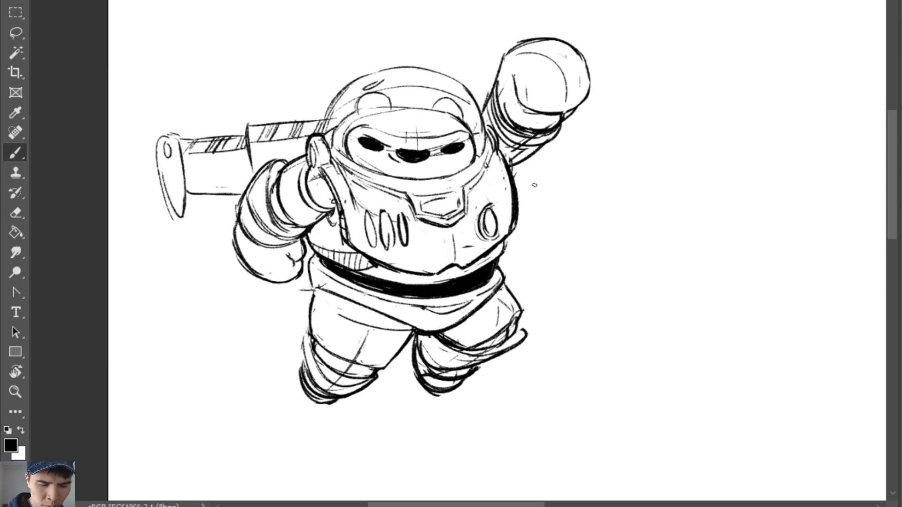
# Sketch the far wing behind the raised arm, with a stepped lower edge, a striped top band and a rounded tip with a small oval light
pyautogui.moveTo(522, 192)
pyautogui.mouseDown()
pyautogui.moveTo(549, 181)
pyautogui.moveTo(537, 188)
pyautogui.mouseUp()
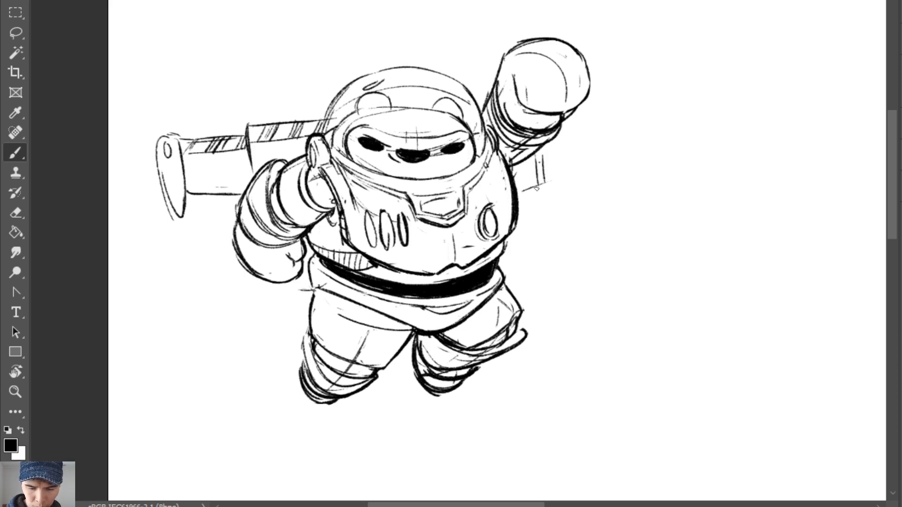
pyautogui.moveTo(540, 157)
pyautogui.mouseDown()
pyautogui.moveTo(542, 190)
pyautogui.moveTo(598, 164)
pyautogui.mouseUp()
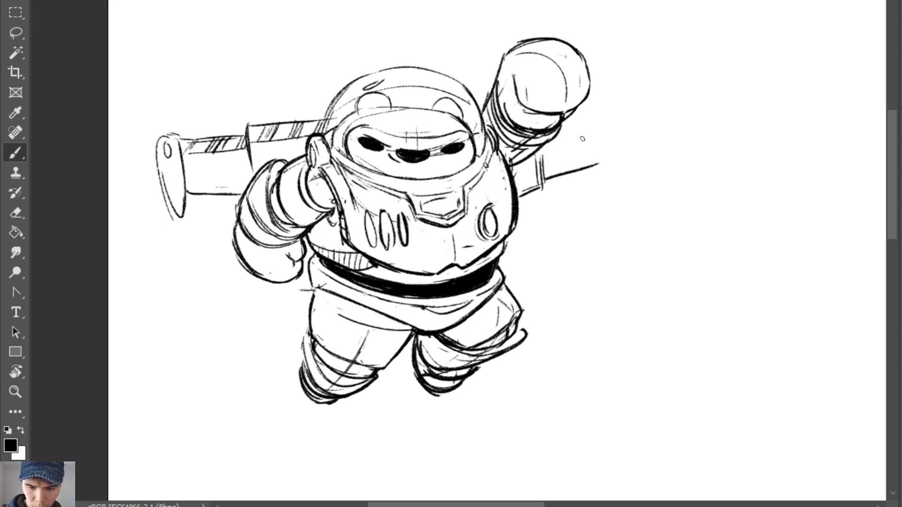
pyautogui.moveTo(598, 114)
pyautogui.mouseDown()
pyautogui.moveTo(567, 118)
pyautogui.moveTo(604, 111)
pyautogui.moveTo(606, 162)
pyautogui.moveTo(616, 120)
pyautogui.moveTo(608, 177)
pyautogui.mouseUp()
pyautogui.hotkey('ctrl', 'z')
pyautogui.hotkey('ctrl', 'z')
pyautogui.moveTo(620, 146)
pyautogui.mouseDown()
pyautogui.moveTo(611, 113)
pyautogui.moveTo(604, 164)
pyautogui.moveTo(621, 141)
pyautogui.moveTo(616, 126)
pyautogui.moveTo(608, 181)
pyautogui.moveTo(598, 165)
pyautogui.mouseUp()
pyautogui.moveTo(572, 117); pyautogui.dragTo(618, 112)
pyautogui.hotkey('ctrl', 'z')
pyautogui.moveTo(561, 130)
pyautogui.mouseDown()
pyautogui.moveTo(601, 127)
pyautogui.moveTo(570, 134)
pyautogui.moveTo(606, 114)
pyautogui.moveTo(610, 182)
pyautogui.mouseUp()
pyautogui.hotkey('ctrl', 'z')
pyautogui.hotkey('ctrl', 'z')
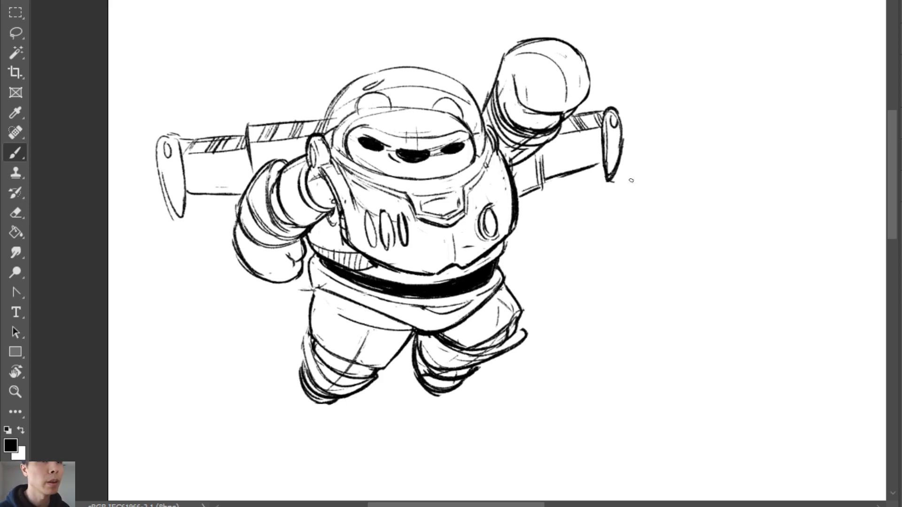
# Thicken the far wing's lower edge and clean up the lines where the wing meets the raised glove
pyautogui.moveTo(606, 165)
pyautogui.mouseDown()
pyautogui.moveTo(541, 188)
pyautogui.moveTo(585, 171)
pyautogui.mouseUp()
pyautogui.moveTo(566, 115)
pyautogui.mouseDown()
pyautogui.moveTo(600, 107)
pyautogui.moveTo(568, 115)
pyautogui.mouseUp()
pyautogui.press('e')
pyautogui.press('b')
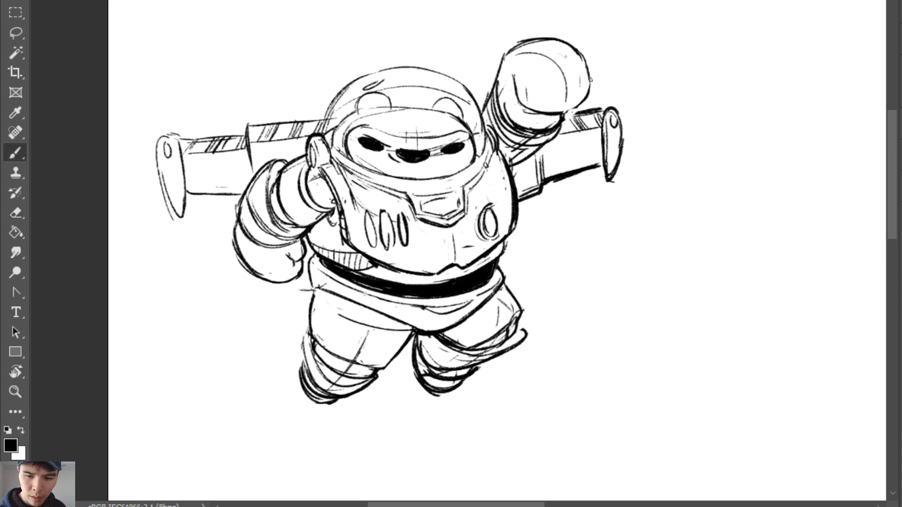
pyautogui.moveTo(588, 79)
pyautogui.mouseDown()
pyautogui.moveTo(551, 134)
pyautogui.moveTo(566, 114)
pyautogui.moveTo(606, 110)
pyautogui.mouseUp()
pyautogui.press('e')
pyautogui.press('b')
pyautogui.press('e')
pyautogui.press('b')
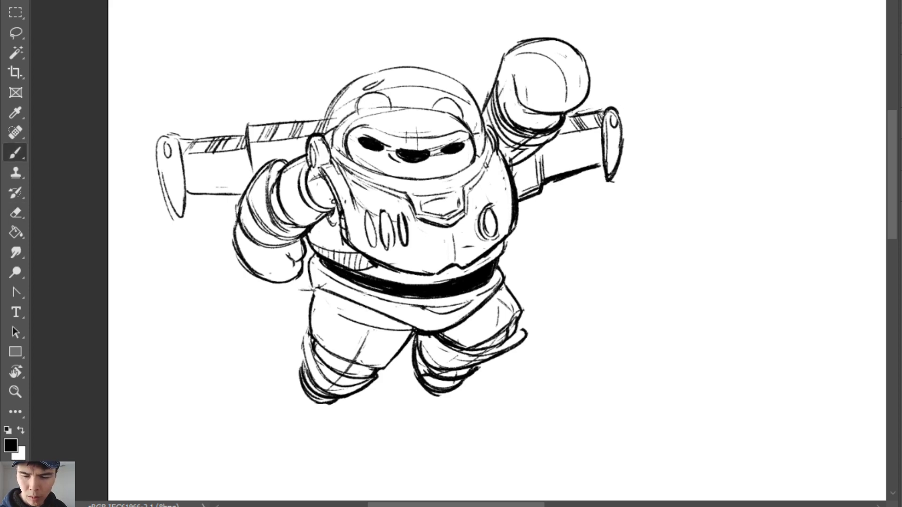
# Reinforce the outline of the near wingtip and the top curve of the helmet dome
pyautogui.press('z')
pyautogui.keyDown('alt'); pyautogui.click(695, 265); pyautogui.keyUp('alt')
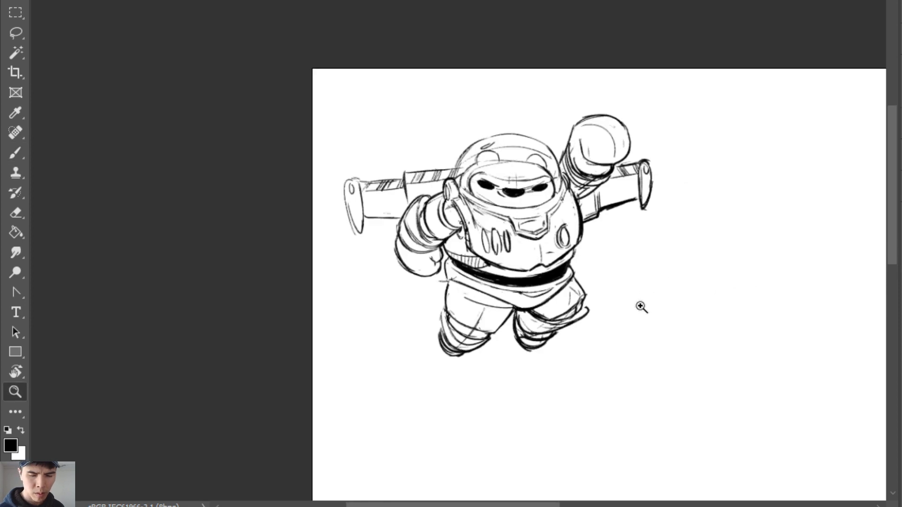
pyautogui.click(538, 337)
pyautogui.press('b')
pyautogui.moveTo(283, 162); pyautogui.dragTo(289, 133)
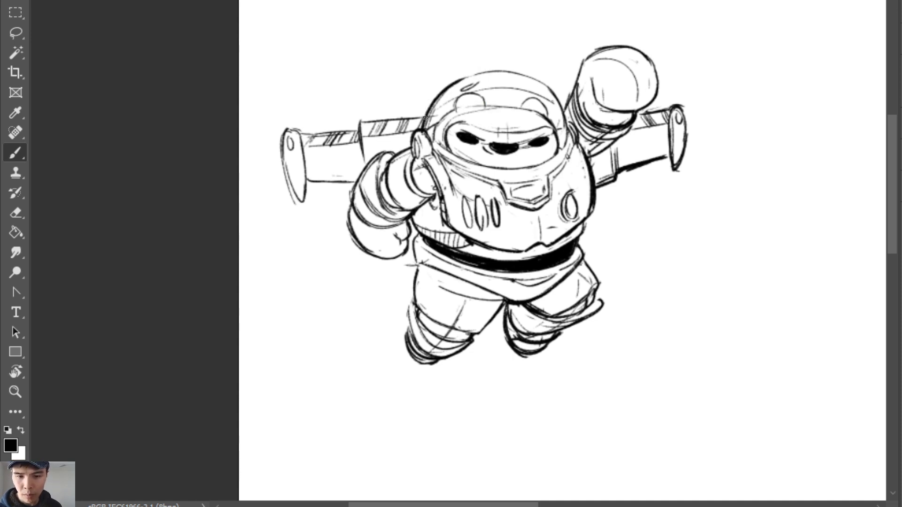
pyautogui.moveTo(449, 83); pyautogui.dragTo(505, 70)
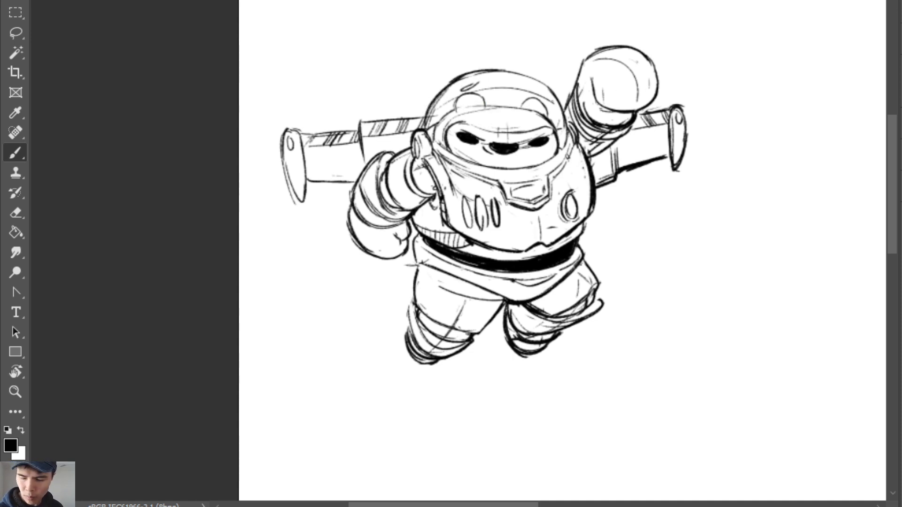
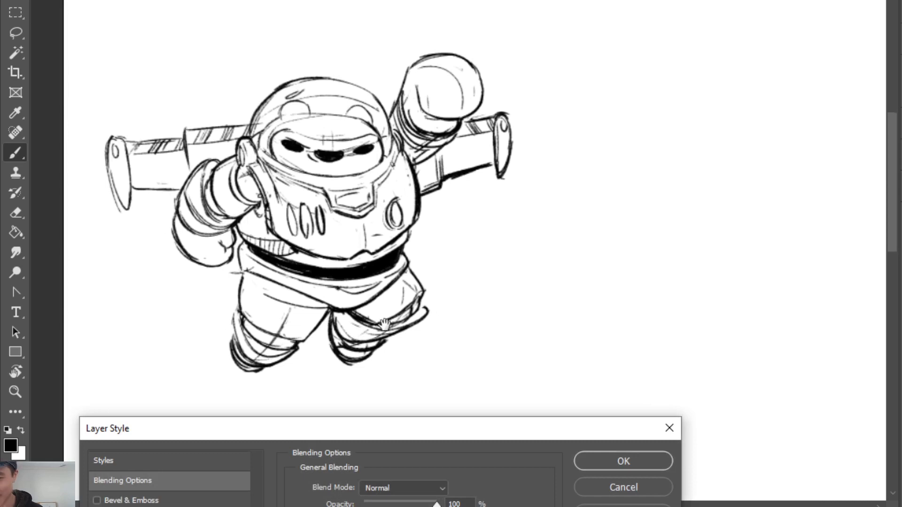
# Cancel the Layer Style dialog and sketch a wide box in perspective in the blank area beside the bear
pyautogui.moveTo(427, 377); pyautogui.dragTo(350, 334)
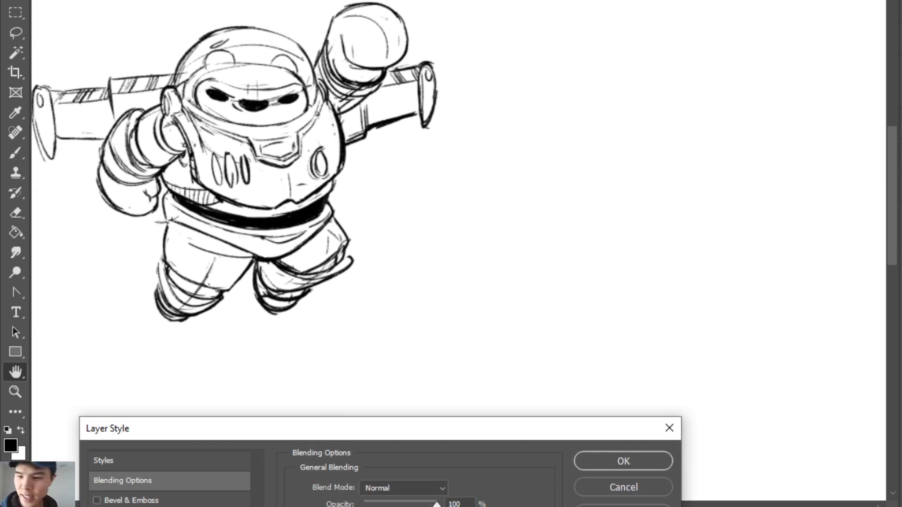
pyautogui.click(651, 491)
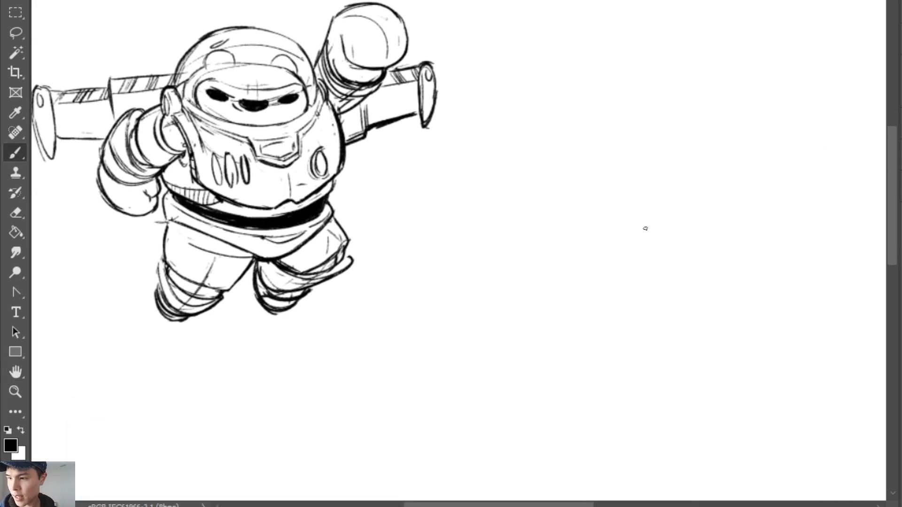
pyautogui.moveTo(637, 305); pyautogui.dragTo(624, 273)
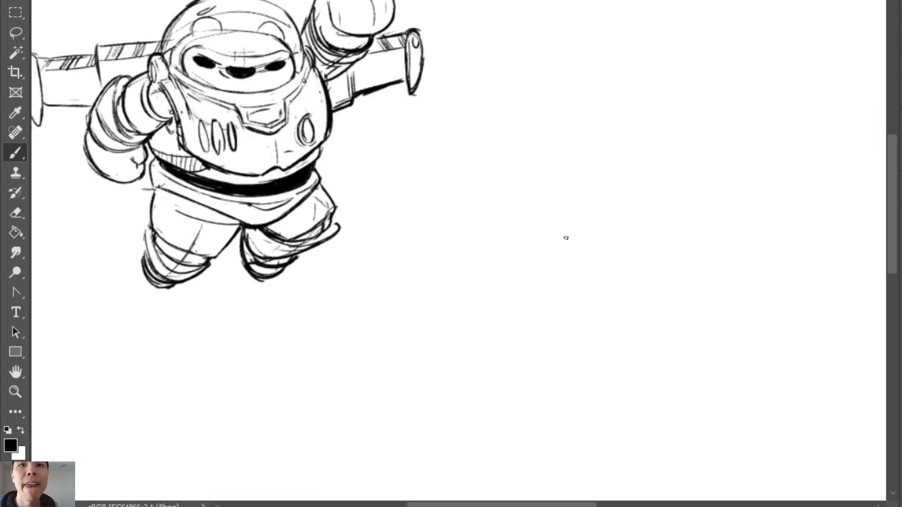
pyautogui.moveTo(555, 261); pyautogui.dragTo(555, 298)
pyautogui.moveTo(555, 239); pyautogui.dragTo(690, 224)
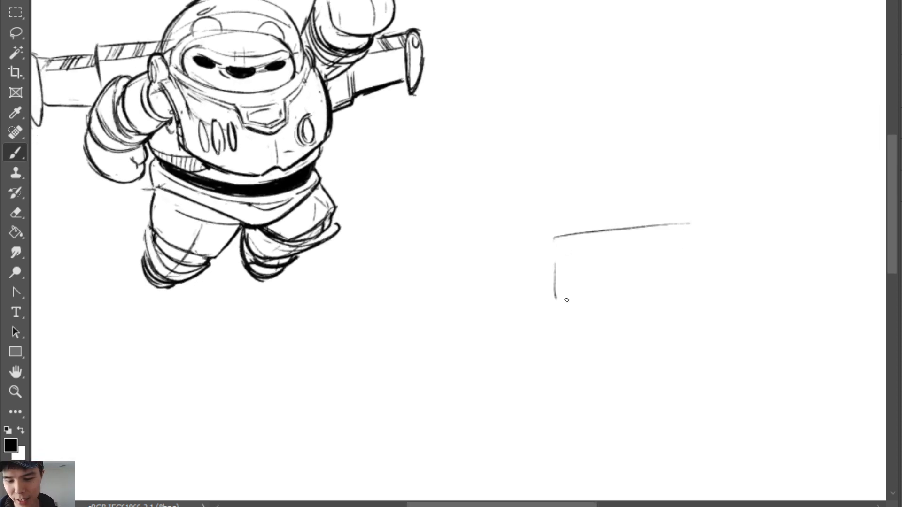
pyautogui.moveTo(567, 298); pyautogui.dragTo(695, 305)
pyautogui.moveTo(687, 222)
pyautogui.mouseDown()
pyautogui.moveTo(727, 239)
pyautogui.moveTo(752, 304)
pyautogui.moveTo(683, 302)
pyautogui.moveTo(736, 307)
pyautogui.moveTo(749, 248)
pyautogui.moveTo(757, 313)
pyautogui.mouseUp()
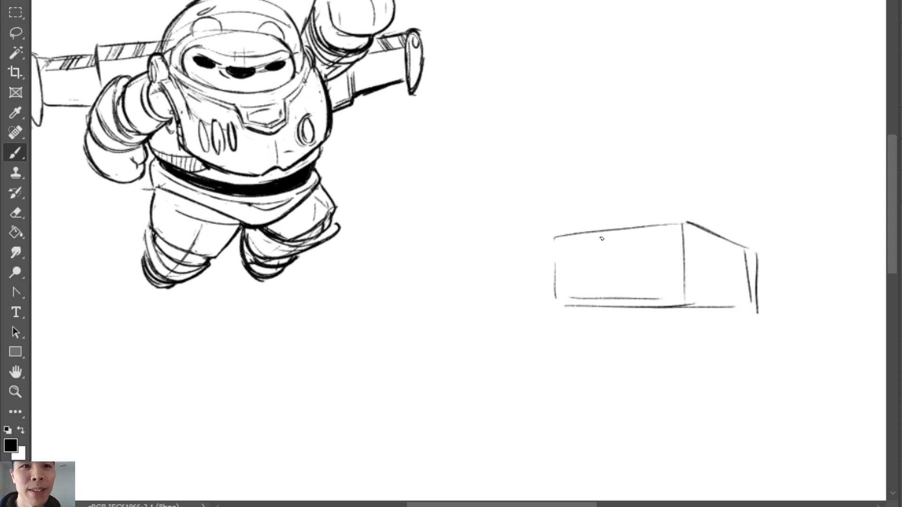
pyautogui.moveTo(556, 240)
pyautogui.mouseDown()
pyautogui.moveTo(557, 308)
pyautogui.moveTo(647, 307)
pyautogui.mouseUp()
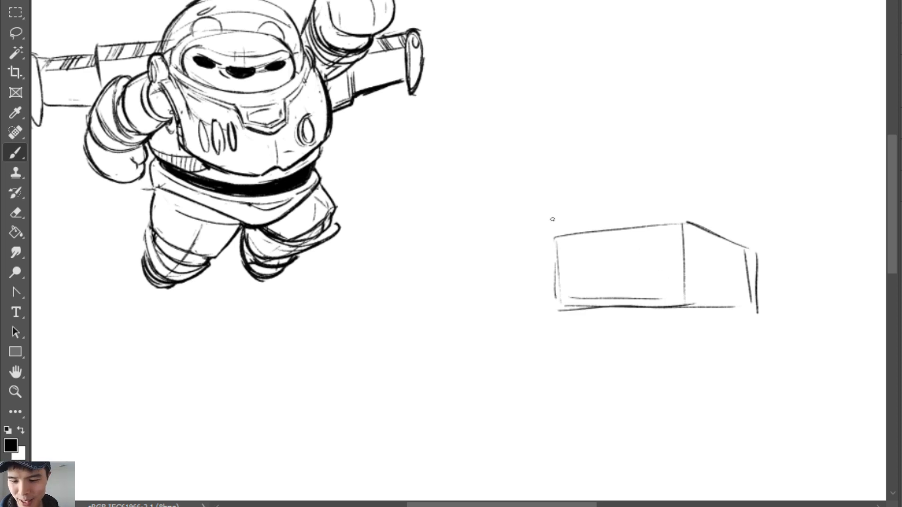
# Sketch a low, curved neck band on top of the box, undoing the first attempt
pyautogui.moveTo(577, 227)
pyautogui.mouseDown()
pyautogui.moveTo(578, 239)
pyautogui.moveTo(681, 213)
pyautogui.mouseUp()
pyautogui.hotkey('ctrl', 'z')
pyautogui.hotkey('ctrl', 'z')
pyautogui.moveTo(582, 229)
pyautogui.mouseDown()
pyautogui.moveTo(596, 217)
pyautogui.moveTo(677, 212)
pyautogui.moveTo(726, 220)
pyautogui.mouseUp()
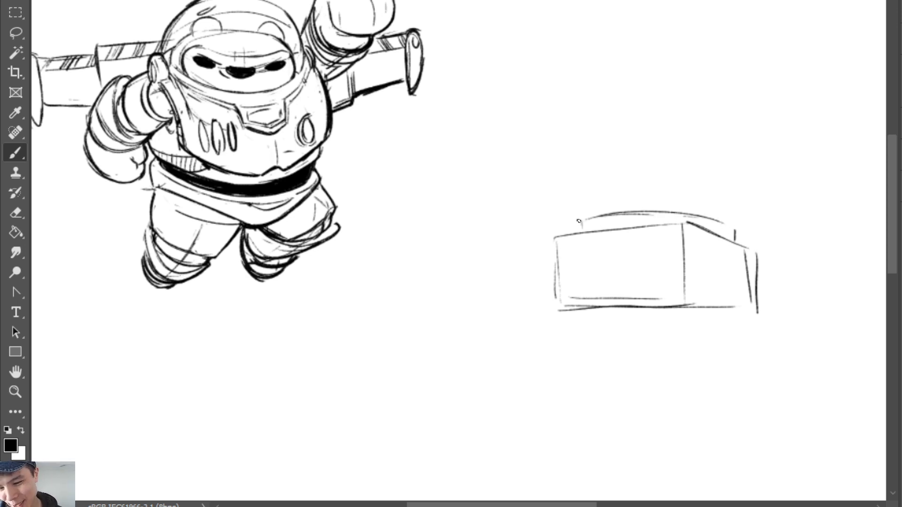
pyautogui.moveTo(582, 221); pyautogui.dragTo(691, 214)
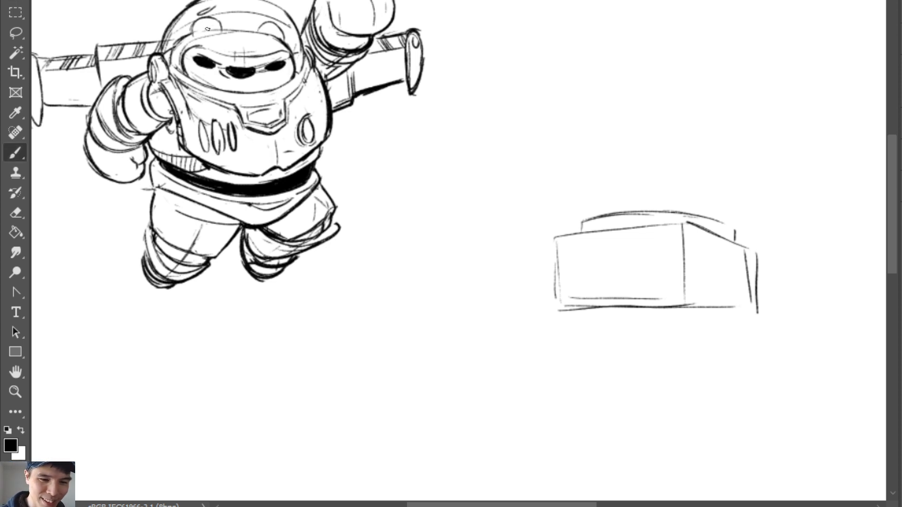
# Darken the outlines of both ears inside the space-ranger bear's helmet
pyautogui.moveTo(207, 30)
pyautogui.mouseDown()
pyautogui.moveTo(282, 37)
pyautogui.moveTo(223, 31)
pyautogui.mouseUp()
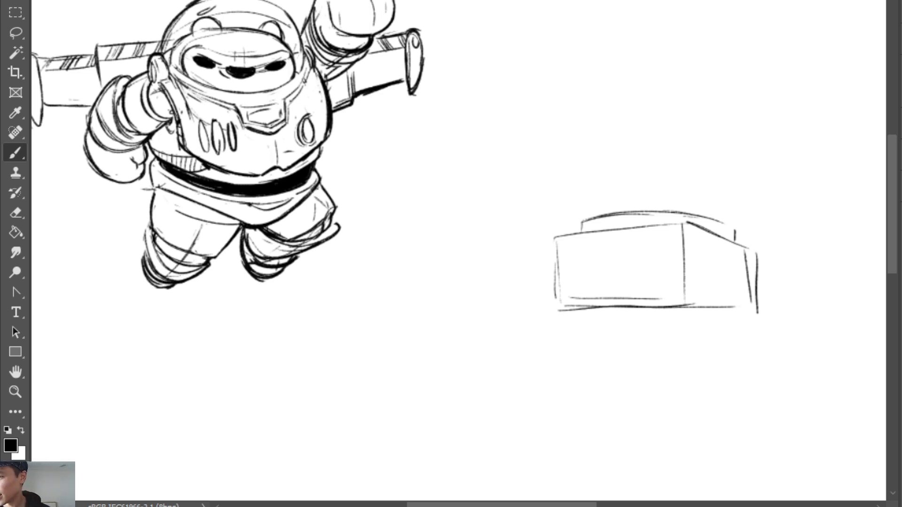
pyautogui.hotkey('ctrl', ',')
pyautogui.hotkey('ctrl', ',')
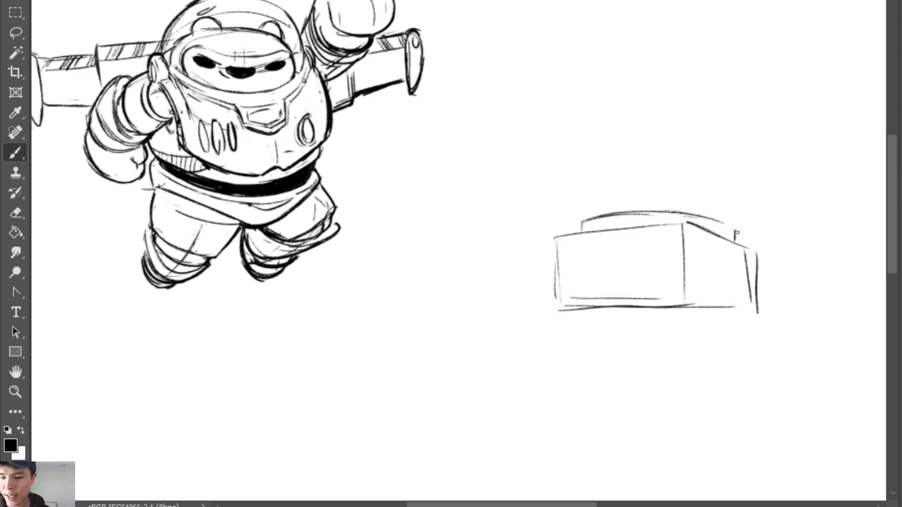
# Rough in the rounded sides of a head above the box and redraw the neck band higher with a bold curved edge
pyautogui.moveTo(575, 137)
pyautogui.mouseDown()
pyautogui.moveTo(566, 219)
pyautogui.moveTo(585, 221)
pyautogui.mouseUp()
pyautogui.moveTo(751, 237)
pyautogui.mouseDown()
pyautogui.moveTo(759, 205)
pyautogui.moveTo(718, 134)
pyautogui.mouseUp()
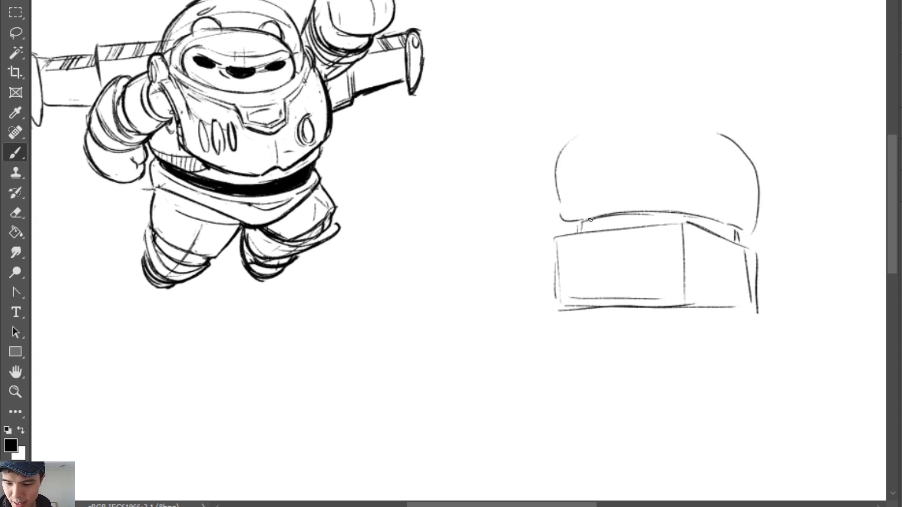
pyautogui.moveTo(593, 219); pyautogui.dragTo(574, 234)
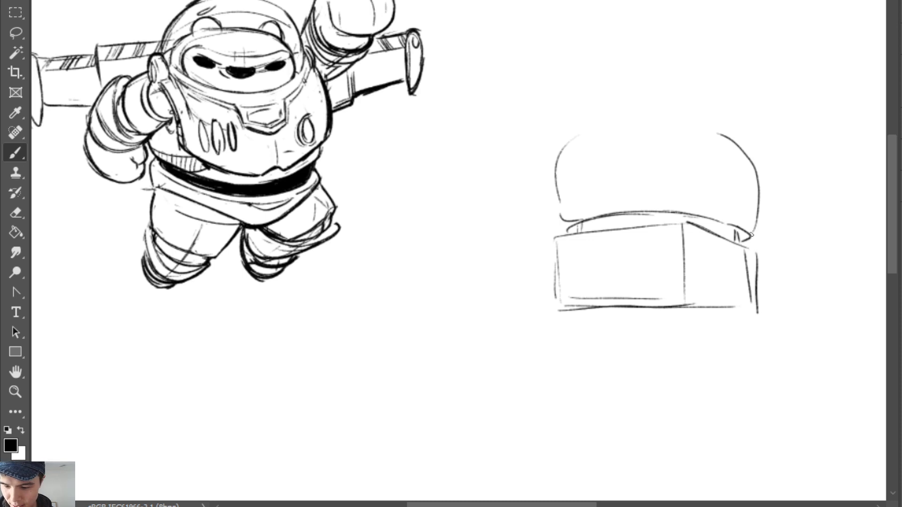
pyautogui.moveTo(585, 212)
pyautogui.mouseDown()
pyautogui.moveTo(716, 208)
pyautogui.moveTo(733, 220)
pyautogui.moveTo(735, 244)
pyautogui.moveTo(575, 229)
pyautogui.moveTo(582, 231)
pyautogui.mouseUp()
pyautogui.press('e')
pyautogui.press('b')
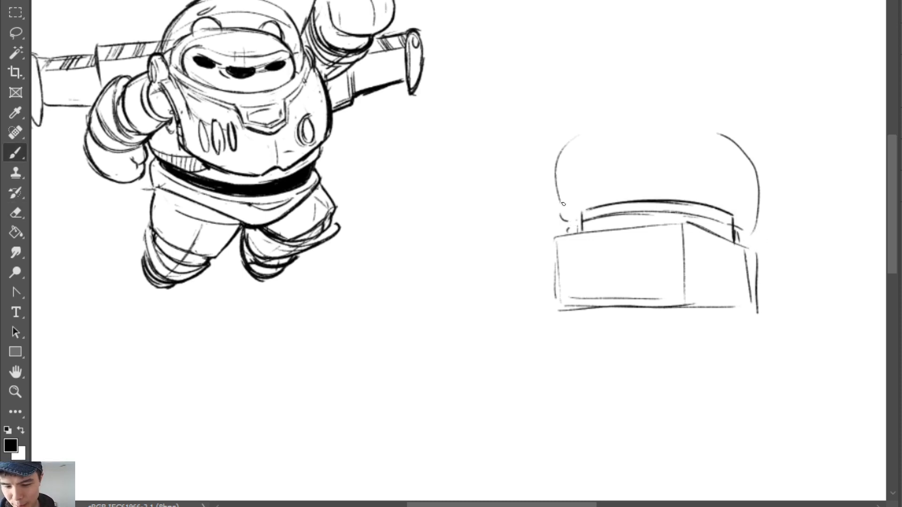
# Draw the head's curved lower edge above the neck band and erase the surplus curve inside the band
pyautogui.moveTo(562, 202)
pyautogui.mouseDown()
pyautogui.moveTo(587, 222)
pyautogui.moveTo(589, 211)
pyautogui.moveTo(558, 207)
pyautogui.moveTo(656, 190)
pyautogui.moveTo(555, 207)
pyautogui.moveTo(714, 200)
pyautogui.mouseUp()
pyautogui.moveTo(662, 192)
pyautogui.mouseDown()
pyautogui.moveTo(764, 218)
pyautogui.moveTo(682, 189)
pyautogui.mouseUp()
pyautogui.press('e')
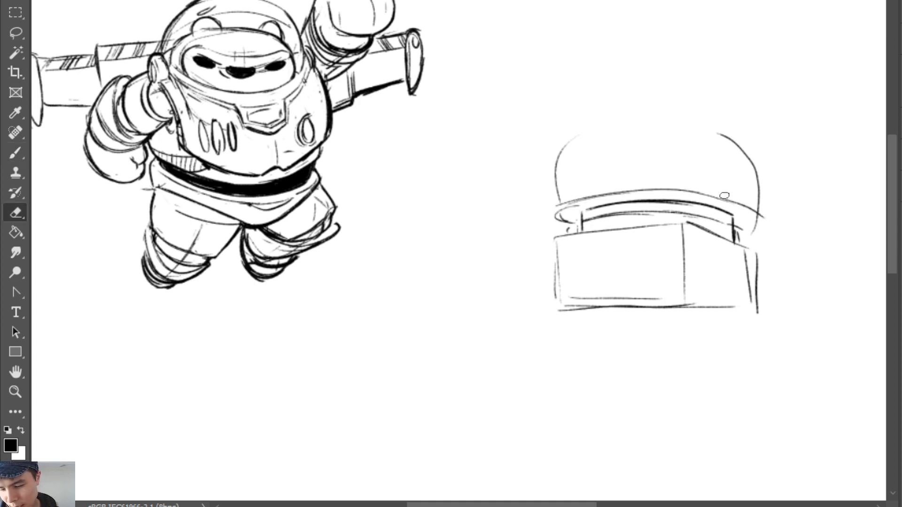
pyautogui.moveTo(632, 213)
pyautogui.mouseDown()
pyautogui.moveTo(590, 221)
pyautogui.moveTo(722, 220)
pyautogui.mouseUp()
# Widen the head's sides and close its outline with a broad domed top
pyautogui.press('b')
pyautogui.moveTo(660, 190)
pyautogui.mouseDown()
pyautogui.moveTo(716, 199)
pyautogui.moveTo(747, 228)
pyautogui.mouseUp()
pyautogui.moveTo(740, 134)
pyautogui.mouseDown()
pyautogui.moveTo(757, 163)
pyautogui.moveTo(749, 148)
pyautogui.moveTo(763, 213)
pyautogui.mouseUp()
pyautogui.moveTo(552, 158); pyautogui.dragTo(556, 217)
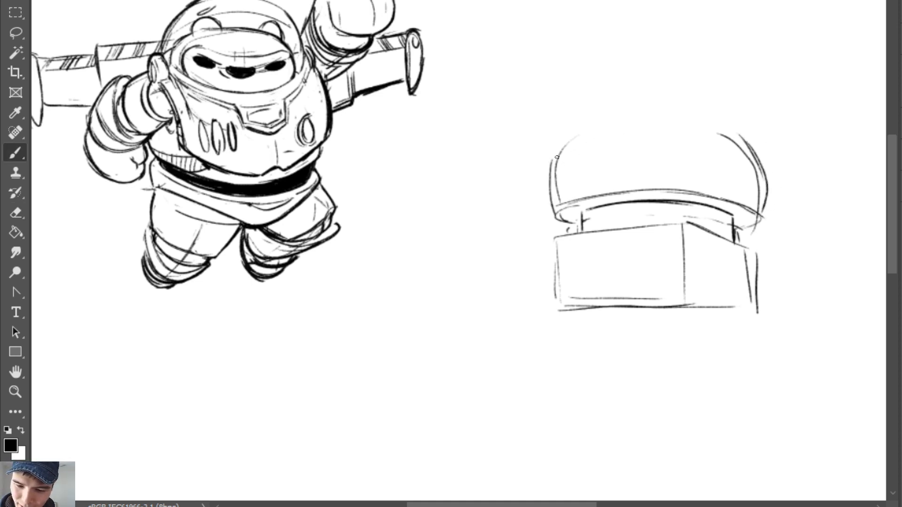
pyautogui.moveTo(557, 158)
pyautogui.mouseDown()
pyautogui.moveTo(611, 124)
pyautogui.moveTo(656, 120)
pyautogui.moveTo(587, 123)
pyautogui.moveTo(738, 140)
pyautogui.mouseUp()
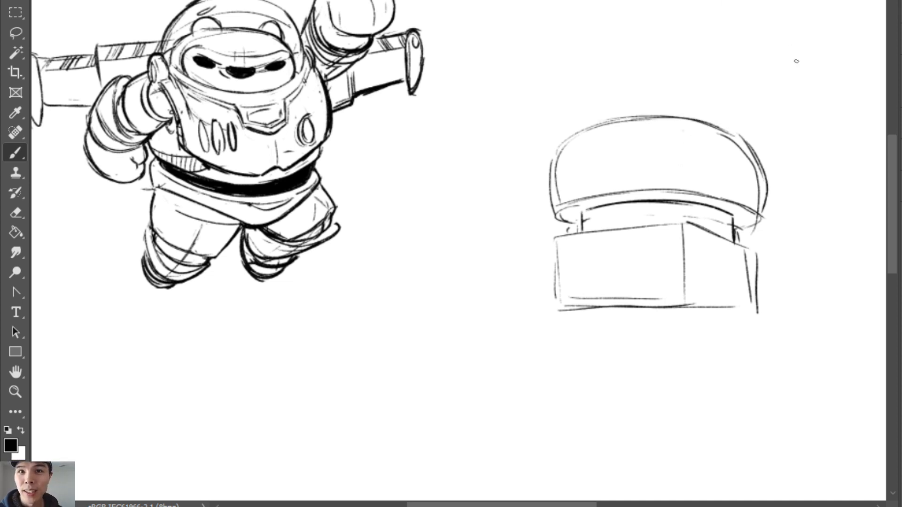
# Add a round near ear and a smaller, partly hidden far ear on top of the new head
pyautogui.moveTo(702, 121)
pyautogui.mouseDown()
pyautogui.moveTo(735, 136)
pyautogui.moveTo(739, 127)
pyautogui.moveTo(747, 139)
pyautogui.mouseUp()
pyautogui.hotkey('ctrl', 'z')
pyautogui.hotkey('ctrl', 'z')
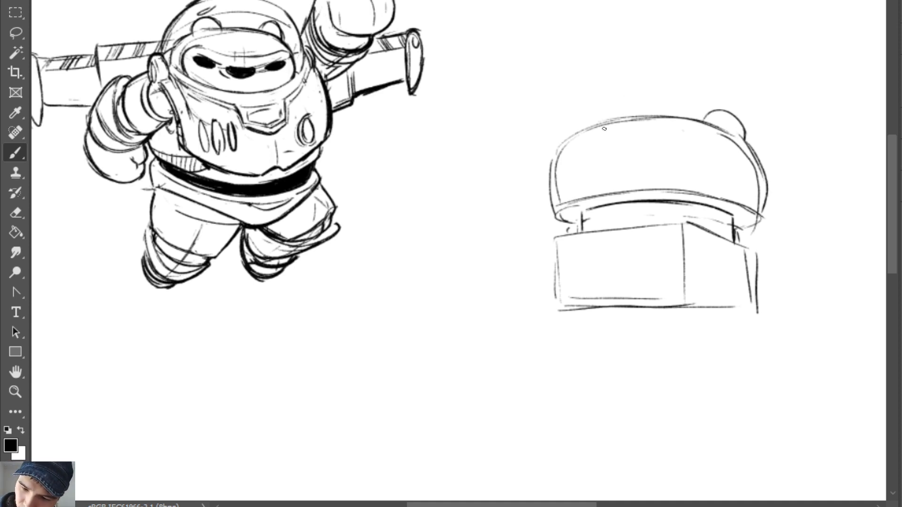
pyautogui.moveTo(585, 130)
pyautogui.mouseDown()
pyautogui.moveTo(623, 120)
pyautogui.moveTo(555, 160)
pyautogui.mouseUp()
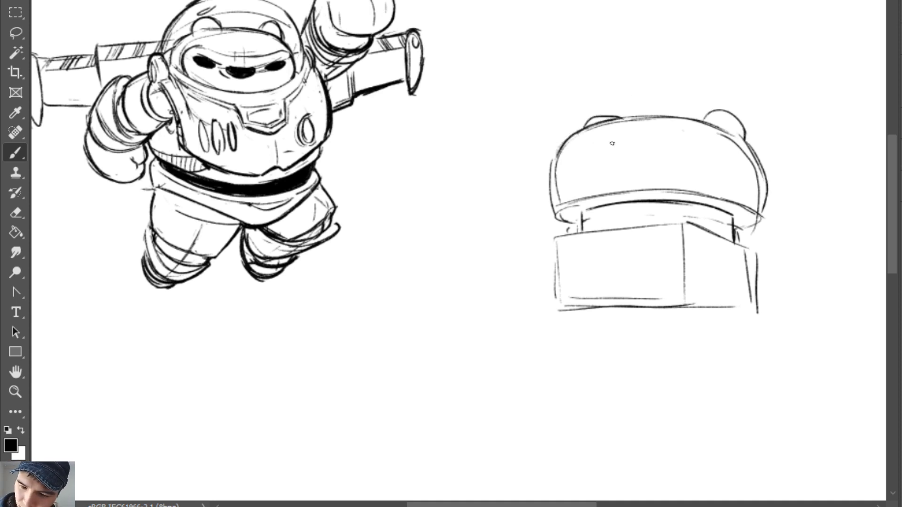
# Fill in a flat black nose and add short hair strokes along the top of the head
pyautogui.moveTo(618, 145)
pyautogui.mouseDown()
pyautogui.moveTo(639, 144)
pyautogui.moveTo(596, 145)
pyautogui.moveTo(640, 147)
pyautogui.moveTo(602, 147)
pyautogui.moveTo(632, 146)
pyautogui.mouseUp()
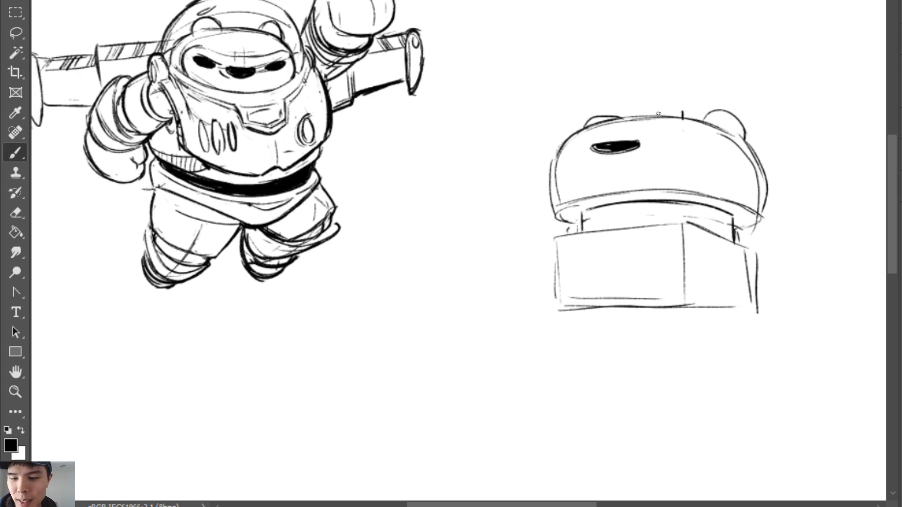
pyautogui.moveTo(672, 112); pyautogui.dragTo(648, 120)
pyautogui.moveTo(667, 124); pyautogui.dragTo(679, 132)
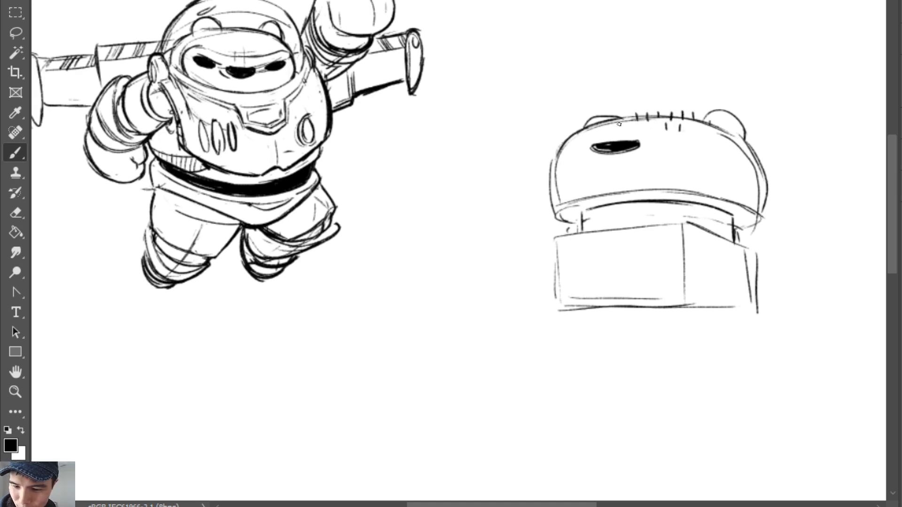
pyautogui.moveTo(631, 116); pyautogui.dragTo(604, 127)
pyautogui.hotkey('ctrl', 'z')
pyautogui.moveTo(609, 117)
pyautogui.mouseDown()
pyautogui.moveTo(586, 126)
pyautogui.moveTo(621, 122)
pyautogui.moveTo(615, 114)
pyautogui.moveTo(578, 145)
pyautogui.moveTo(567, 129)
pyautogui.moveTo(593, 130)
pyautogui.moveTo(594, 122)
pyautogui.moveTo(601, 137)
pyautogui.moveTo(579, 132)
pyautogui.mouseUp()
pyautogui.hotkey('ctrl', 'z')
pyautogui.hotkey('ctrl', 'z')
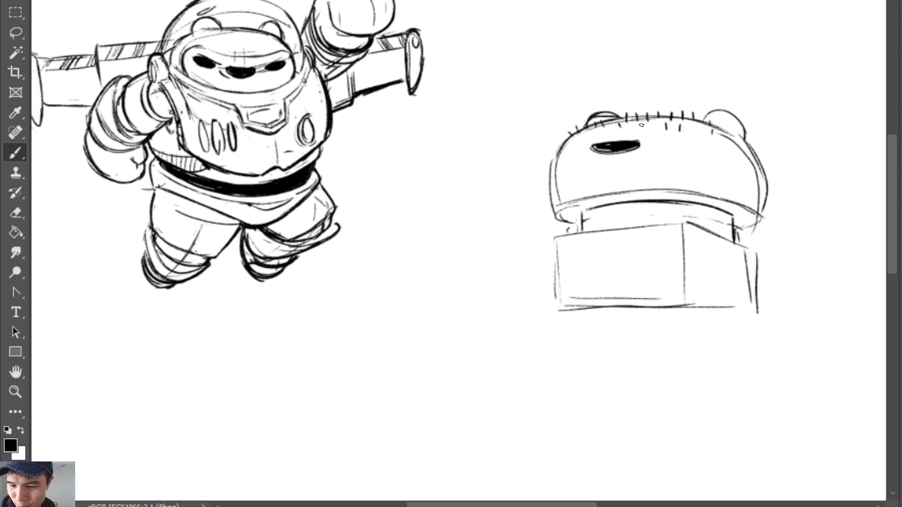
# Reshape the black nose into a rounded triangular form and outline an oval near eye beside it
pyautogui.moveTo(682, 142)
pyautogui.mouseDown()
pyautogui.moveTo(635, 138)
pyautogui.moveTo(638, 152)
pyautogui.moveTo(640, 141)
pyautogui.moveTo(593, 143)
pyautogui.moveTo(634, 138)
pyautogui.moveTo(594, 143)
pyautogui.moveTo(612, 157)
pyautogui.moveTo(593, 149)
pyautogui.moveTo(634, 149)
pyautogui.mouseUp()
pyautogui.press('e')
pyautogui.press('b')
pyautogui.press('e')
pyautogui.press('b')
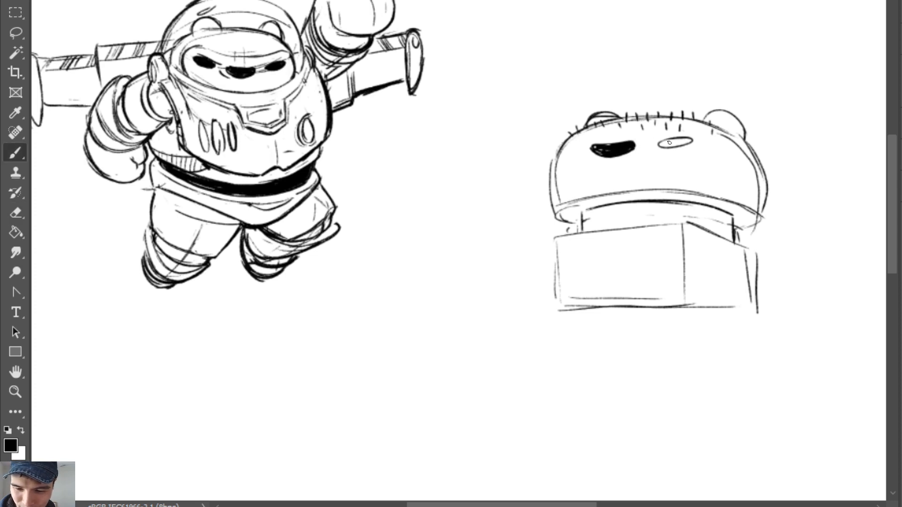
# Remove the near eye's outline and paint solid black oval eyes on both sides of the nose
pyautogui.press('e')
pyautogui.moveTo(691, 141)
pyautogui.mouseDown()
pyautogui.moveTo(662, 142)
pyautogui.moveTo(664, 151)
pyautogui.moveTo(687, 137)
pyautogui.moveTo(675, 144)
pyautogui.mouseUp()
pyautogui.press('b')
pyautogui.hotkey('ctrl', 'z')
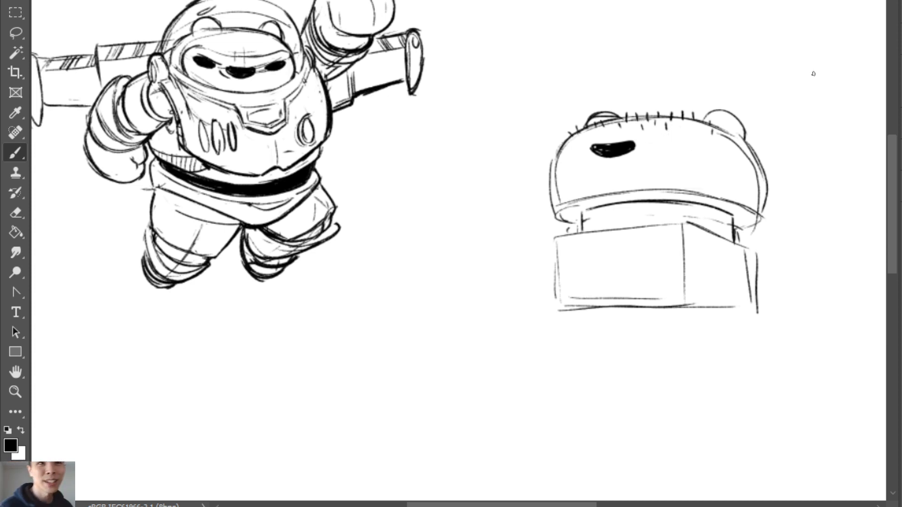
pyautogui.moveTo(677, 138)
pyautogui.mouseDown()
pyautogui.moveTo(656, 142)
pyautogui.moveTo(684, 139)
pyautogui.moveTo(668, 145)
pyautogui.mouseUp()
pyautogui.moveTo(569, 146)
pyautogui.mouseDown()
pyautogui.moveTo(577, 152)
pyautogui.moveTo(567, 149)
pyautogui.mouseUp()
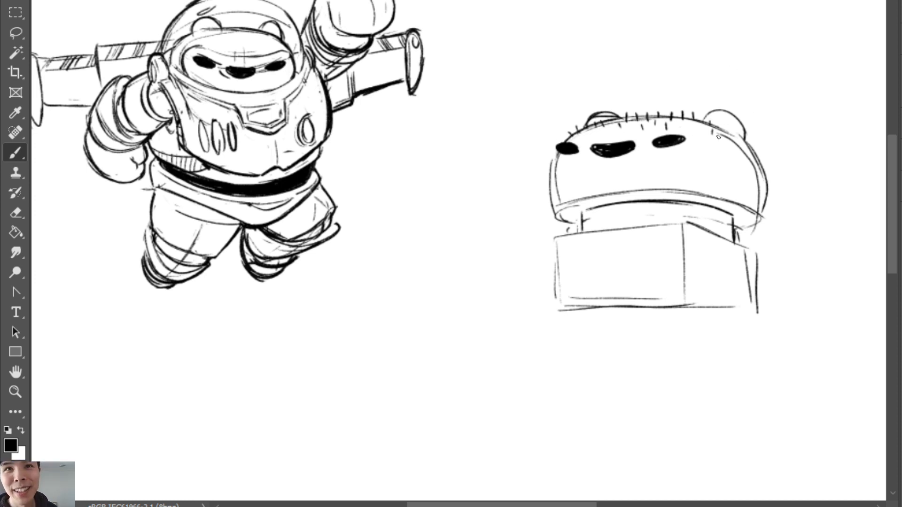
# Erase the far black eye and replace it with a hollow, hatched eye socket at the head's edge
pyautogui.press('e')
pyautogui.moveTo(561, 143); pyautogui.dragTo(569, 153)
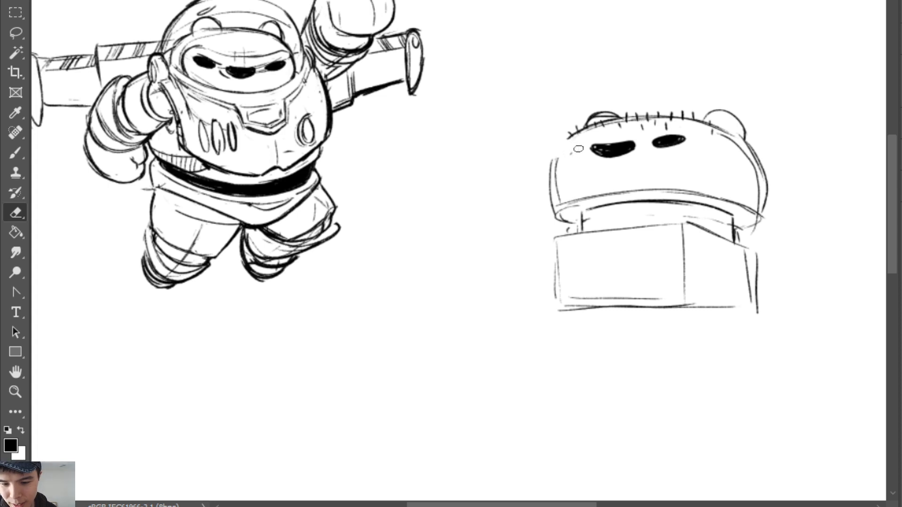
pyautogui.press('b')
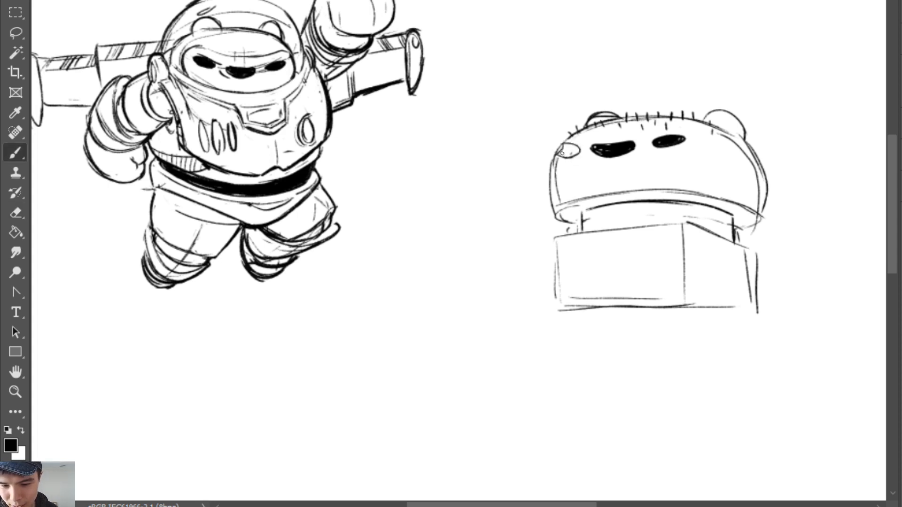
pyautogui.press('e')
pyautogui.press('b')
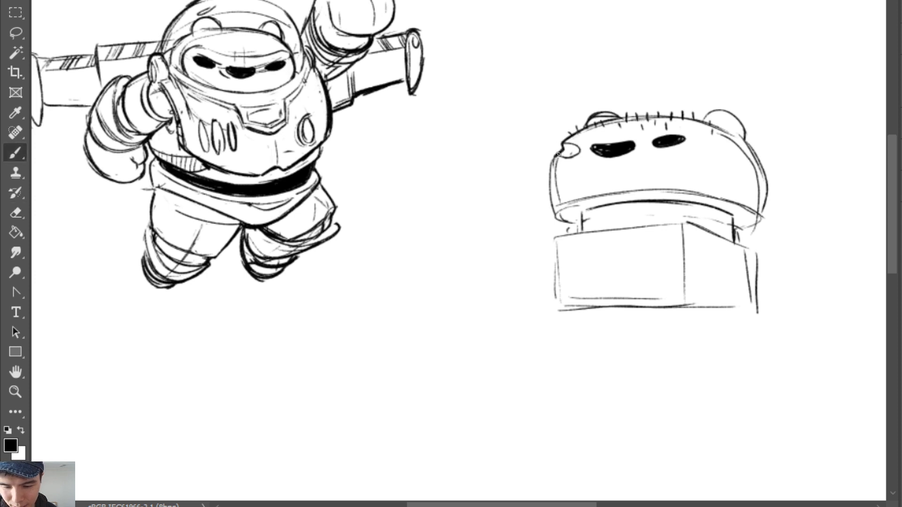
pyautogui.press('e')
pyautogui.moveTo(563, 151)
pyautogui.mouseDown()
pyautogui.moveTo(573, 153)
pyautogui.moveTo(559, 155)
pyautogui.moveTo(565, 144)
pyautogui.moveTo(572, 158)
pyautogui.moveTo(579, 147)
pyautogui.mouseUp()
pyautogui.press('b')
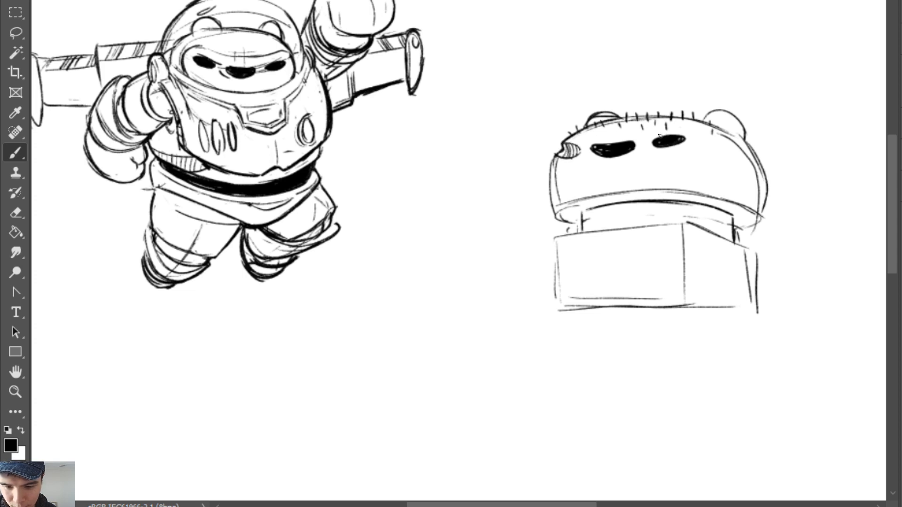
# Add lashes to the near black eye and draw a curved smiling mouth under the nose
pyautogui.moveTo(663, 137)
pyautogui.mouseDown()
pyautogui.moveTo(661, 129)
pyautogui.moveTo(693, 129)
pyautogui.moveTo(671, 135)
pyautogui.moveTo(681, 144)
pyautogui.mouseUp()
pyautogui.hotkey('ctrl', 'z')
pyautogui.hotkey('ctrl', 'z')
pyautogui.hotkey('ctrl', 'z')
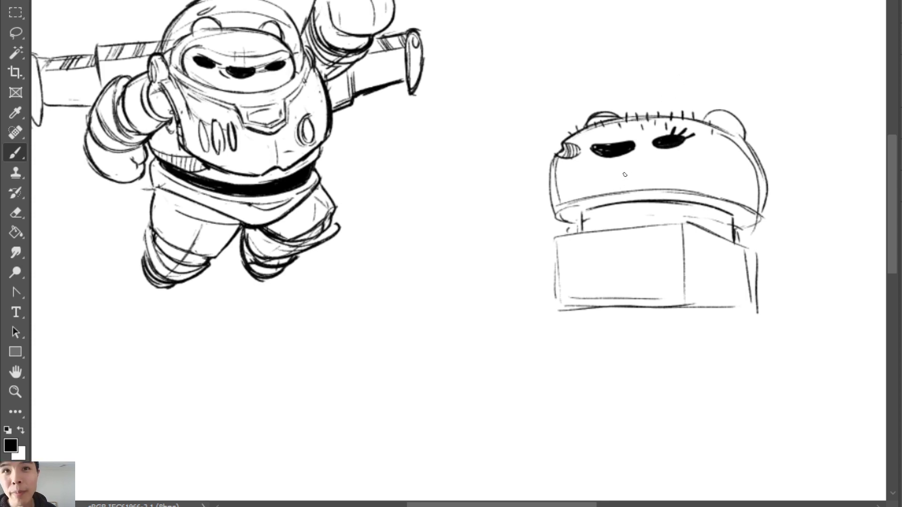
pyautogui.moveTo(587, 165); pyautogui.dragTo(655, 156)
pyautogui.press('ctrl')
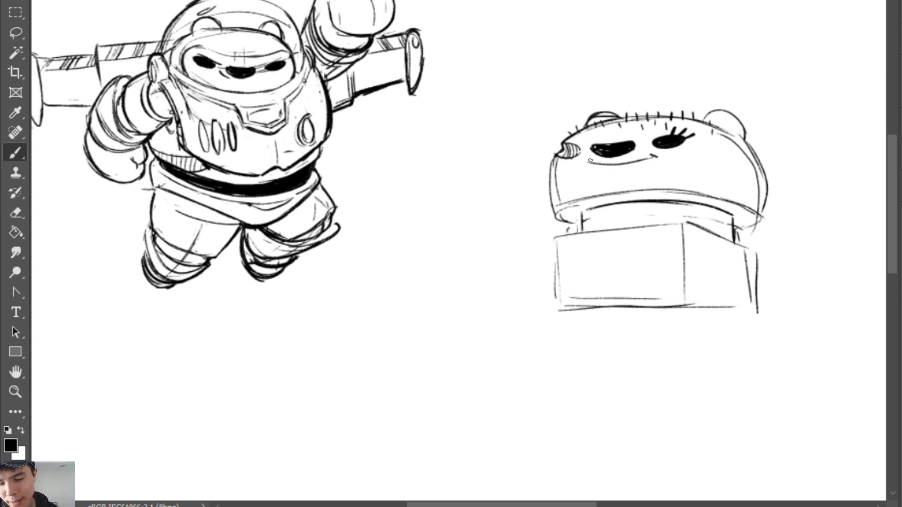
# Hatch the curved underside band of the head and darken the edges of the neck below it
pyautogui.moveTo(559, 159)
pyautogui.mouseDown()
pyautogui.moveTo(555, 209)
pyautogui.moveTo(579, 216)
pyautogui.moveTo(572, 202)
pyautogui.moveTo(585, 198)
pyautogui.moveTo(664, 188)
pyautogui.mouseUp()
pyautogui.moveTo(662, 198); pyautogui.dragTo(685, 189)
pyautogui.moveTo(689, 203)
pyautogui.mouseDown()
pyautogui.moveTo(705, 189)
pyautogui.moveTo(695, 191)
pyautogui.moveTo(724, 195)
pyautogui.moveTo(758, 216)
pyautogui.moveTo(746, 223)
pyautogui.mouseUp()
pyautogui.moveTo(744, 227); pyautogui.dragTo(758, 219)
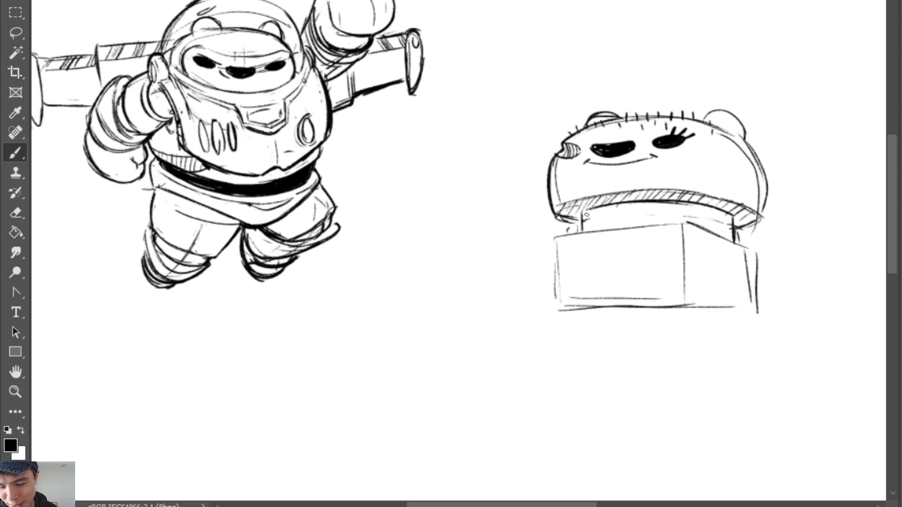
pyautogui.moveTo(587, 214)
pyautogui.mouseDown()
pyautogui.moveTo(702, 207)
pyautogui.moveTo(731, 217)
pyautogui.moveTo(735, 249)
pyautogui.moveTo(581, 235)
pyautogui.mouseUp()
pyautogui.moveTo(734, 233); pyautogui.dragTo(764, 221)
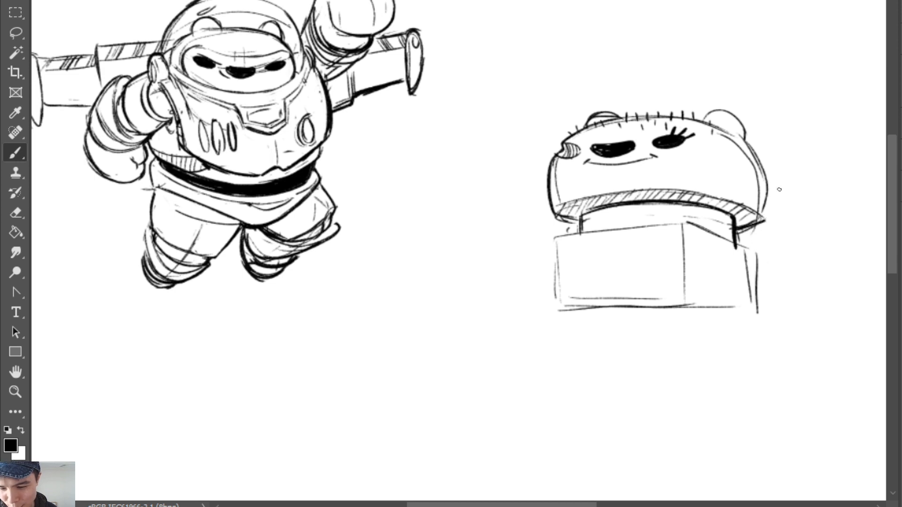
# Erase the doubled contour on the near side of the head and redraw it as one bold curve
pyautogui.press('e')
pyautogui.moveTo(752, 159); pyautogui.dragTo(765, 221)
pyautogui.press('b')
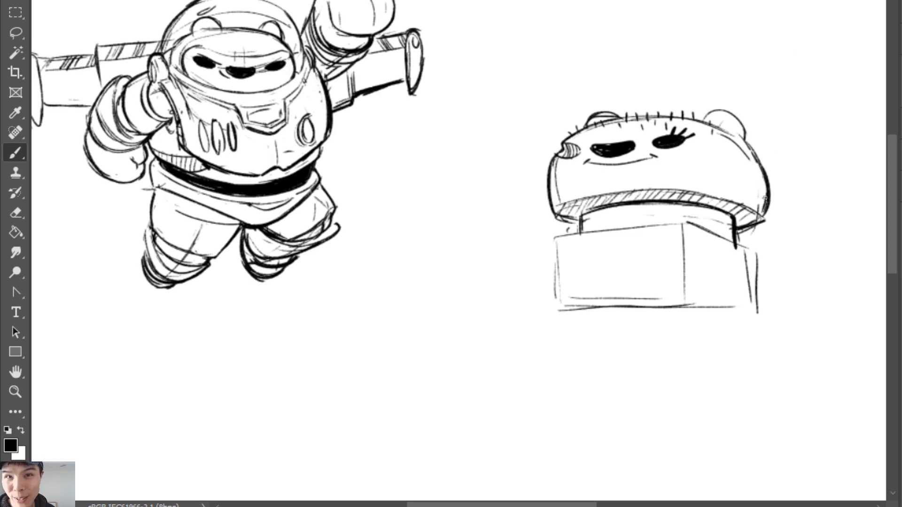
pyautogui.moveTo(737, 122); pyautogui.dragTo(753, 151)
# Clean up the head's far-side contour and darken the upper front edge of the boxy body
pyautogui.press('e')
pyautogui.moveTo(554, 165)
pyautogui.mouseDown()
pyautogui.moveTo(555, 217)
pyautogui.moveTo(678, 224)
pyautogui.mouseUp()
pyautogui.press('b')
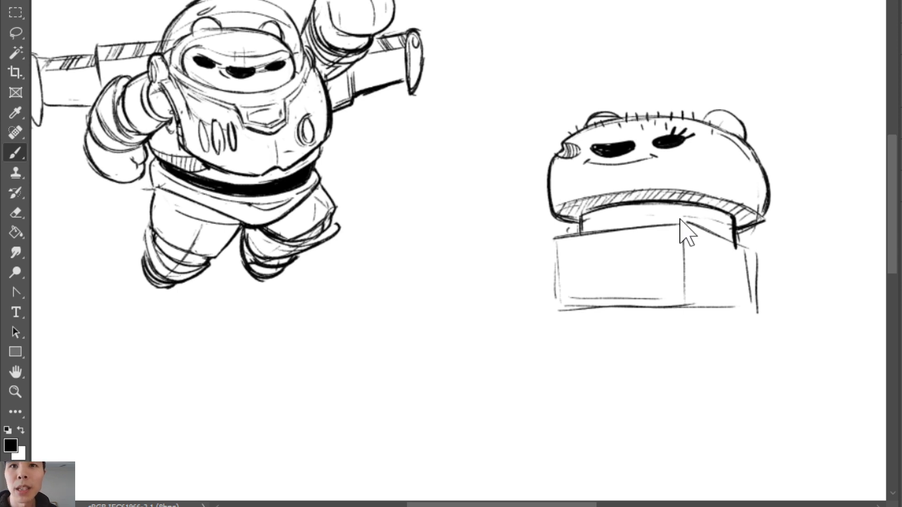
# Sketch a diagonal arm bar across the body's lower front corner, with a small round joint at its lower end
pyautogui.moveTo(511, 254)
pyautogui.mouseDown()
pyautogui.moveTo(594, 322)
pyautogui.moveTo(583, 289)
pyautogui.moveTo(530, 284)
pyautogui.moveTo(578, 321)
pyautogui.moveTo(596, 322)
pyautogui.moveTo(590, 295)
pyautogui.mouseUp()
pyautogui.hotkey('ctrl', 'z')
pyautogui.hotkey('ctrl', 'z')
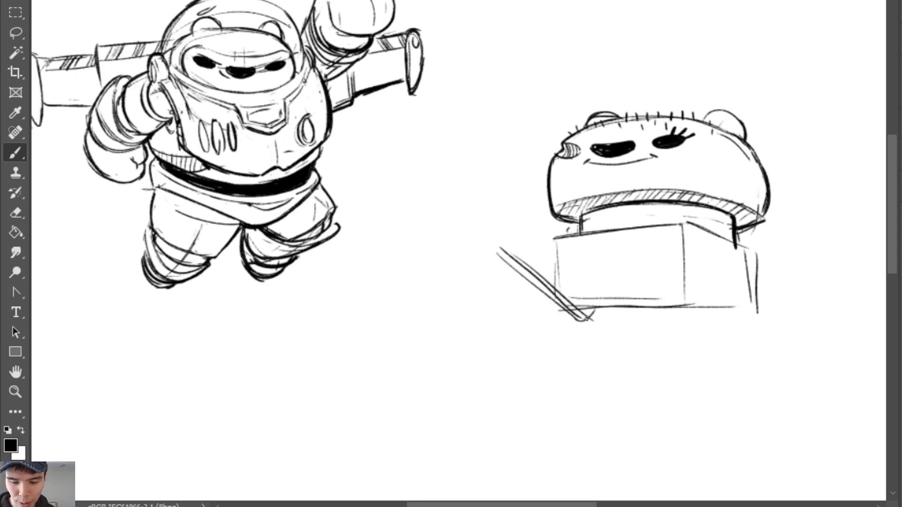
pyautogui.press('e')
pyautogui.moveTo(604, 323)
pyautogui.mouseDown()
pyautogui.moveTo(580, 312)
pyautogui.moveTo(590, 325)
pyautogui.mouseUp()
pyautogui.press('b')
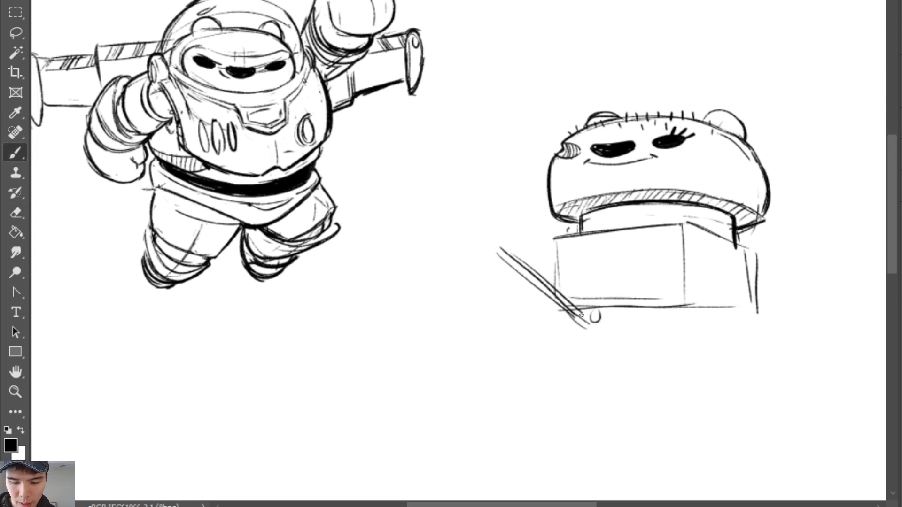
# Clear overlapping lines from the diagonal arm bar, redraw its lower edge and round off its lower end
pyautogui.press('e')
pyautogui.moveTo(517, 251); pyautogui.dragTo(578, 311)
pyautogui.press('b')
pyautogui.moveTo(497, 255)
pyautogui.mouseDown()
pyautogui.moveTo(586, 323)
pyautogui.moveTo(561, 299)
pyautogui.moveTo(581, 327)
pyautogui.moveTo(603, 313)
pyautogui.moveTo(590, 332)
pyautogui.moveTo(584, 308)
pyautogui.mouseUp()
pyautogui.press('e')
pyautogui.press('b')
pyautogui.moveTo(531, 250); pyautogui.dragTo(596, 307)
pyautogui.press('e')
pyautogui.hotkey('ctrl', 'z')
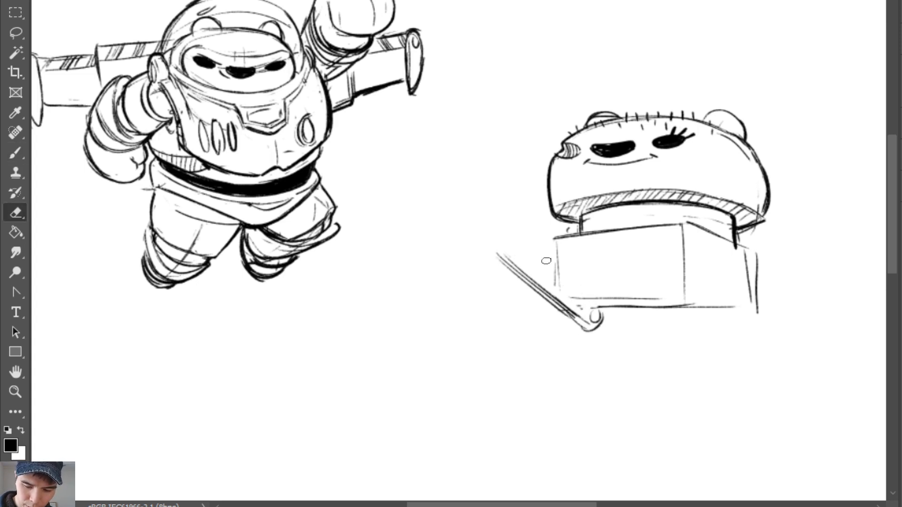
# Draw the arm bar's upper edge and an oval pivot hole in its lower end
pyautogui.press('b')
pyautogui.moveTo(532, 249)
pyautogui.mouseDown()
pyautogui.moveTo(591, 315)
pyautogui.moveTo(573, 315)
pyautogui.moveTo(593, 331)
pyautogui.mouseUp()
pyautogui.press('e')
pyautogui.press('b')
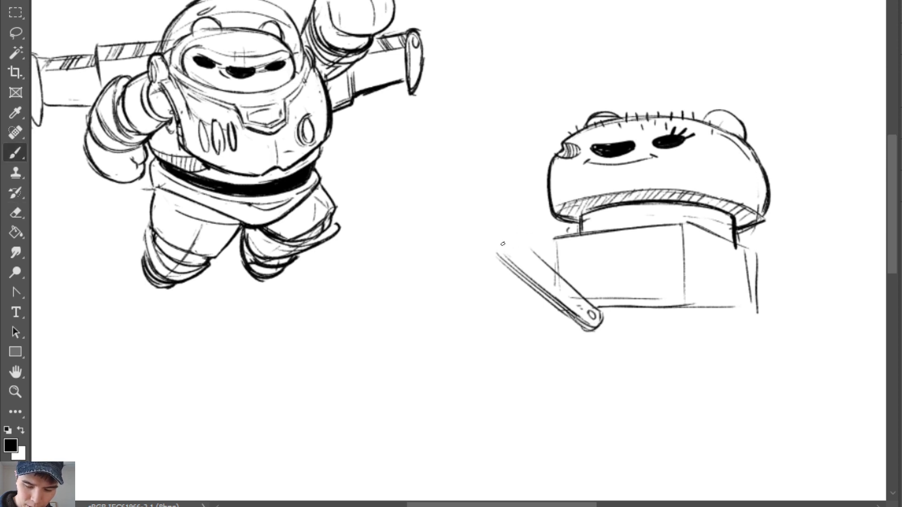
# Close the arm bar's upper end with a rounded elbow and oval pivot hole, and add a short curve beneath the body
pyautogui.moveTo(516, 241)
pyautogui.mouseDown()
pyautogui.moveTo(532, 291)
pyautogui.moveTo(517, 244)
pyautogui.moveTo(523, 255)
pyautogui.moveTo(512, 255)
pyautogui.moveTo(522, 240)
pyautogui.moveTo(538, 246)
pyautogui.moveTo(522, 242)
pyautogui.moveTo(503, 260)
pyautogui.moveTo(494, 251)
pyautogui.moveTo(500, 263)
pyautogui.mouseUp()
pyautogui.hotkey('ctrl', 'z')
pyautogui.hotkey('ctrl', 'z')
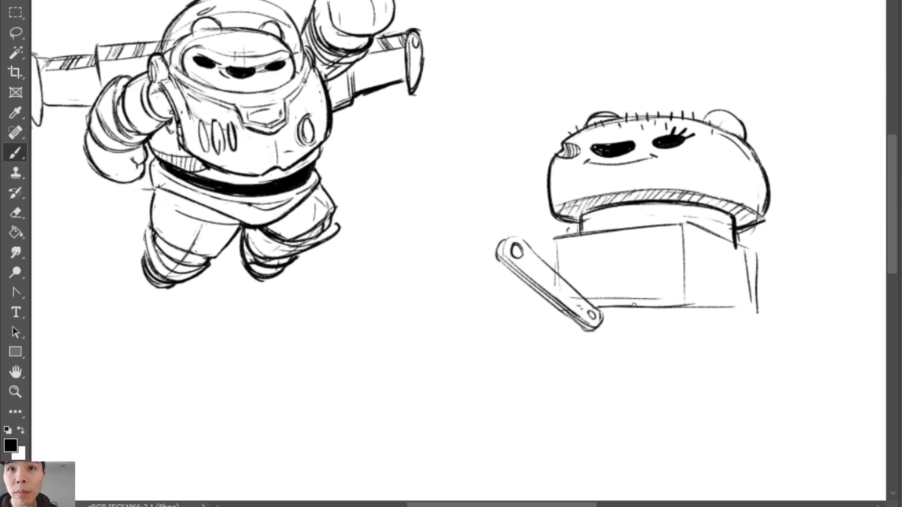
pyautogui.moveTo(623, 319); pyautogui.dragTo(639, 324)
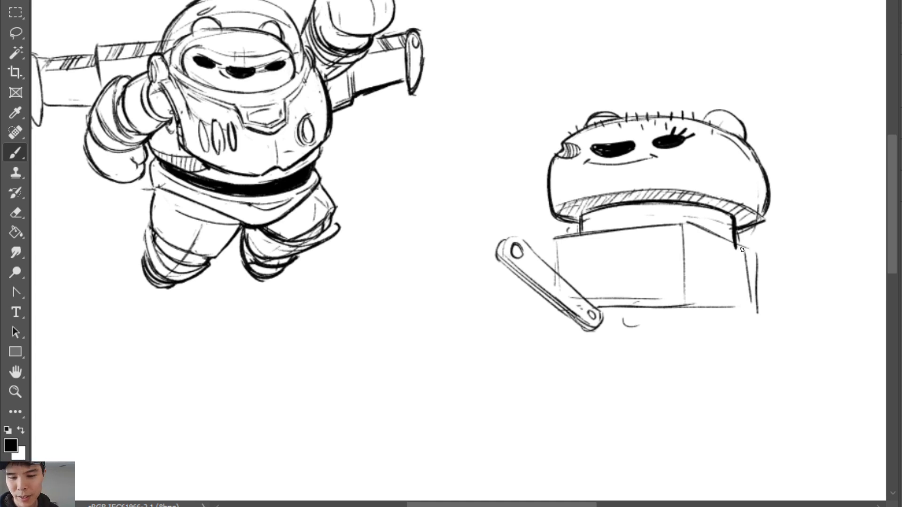
pyautogui.moveTo(734, 262); pyautogui.dragTo(732, 334)
pyautogui.hotkey('ctrl', 'z')
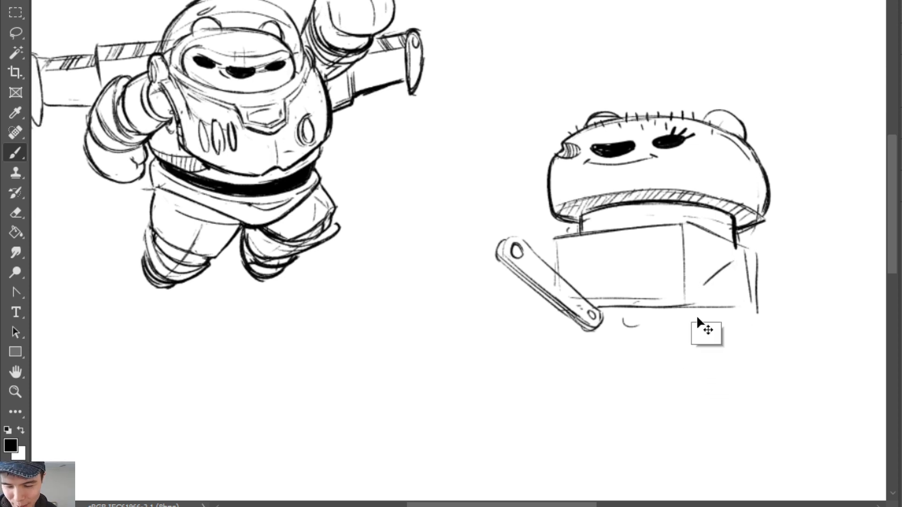
pyautogui.moveTo(721, 262); pyautogui.dragTo(730, 323)
pyautogui.hotkey('ctrl', 'z')
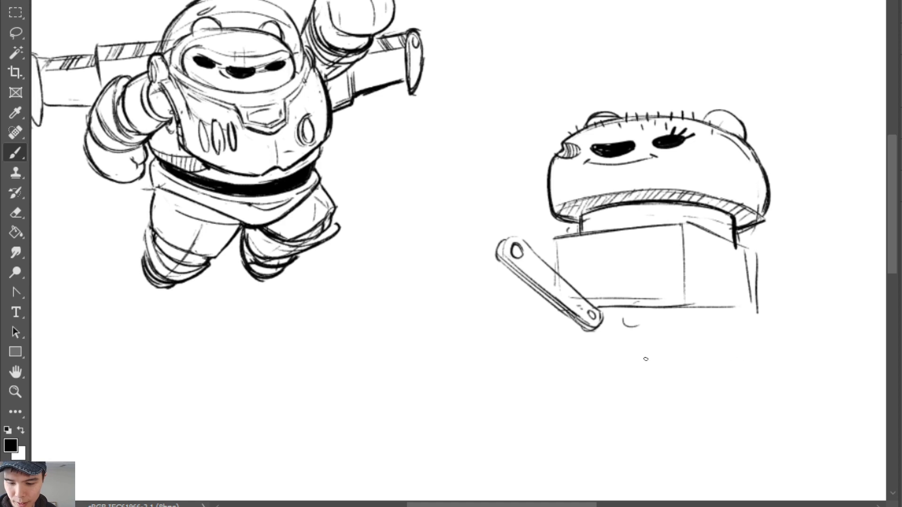
pyautogui.moveTo(665, 349)
pyautogui.mouseDown()
pyautogui.moveTo(708, 354)
pyautogui.moveTo(715, 374)
pyautogui.moveTo(726, 373)
pyautogui.moveTo(783, 338)
pyautogui.mouseUp()
pyautogui.hotkey('ctrl', 'z')
pyautogui.hotkey('ctrl', 'z')
pyautogui.moveTo(715, 349); pyautogui.dragTo(791, 288)
pyautogui.moveTo(790, 289)
pyautogui.mouseDown()
pyautogui.moveTo(735, 372)
pyautogui.moveTo(763, 322)
pyautogui.moveTo(796, 309)
pyautogui.moveTo(806, 315)
pyautogui.moveTo(726, 378)
pyautogui.mouseUp()
pyautogui.hotkey('ctrl', 'z')
pyautogui.hotkey('ctrl', 'z')
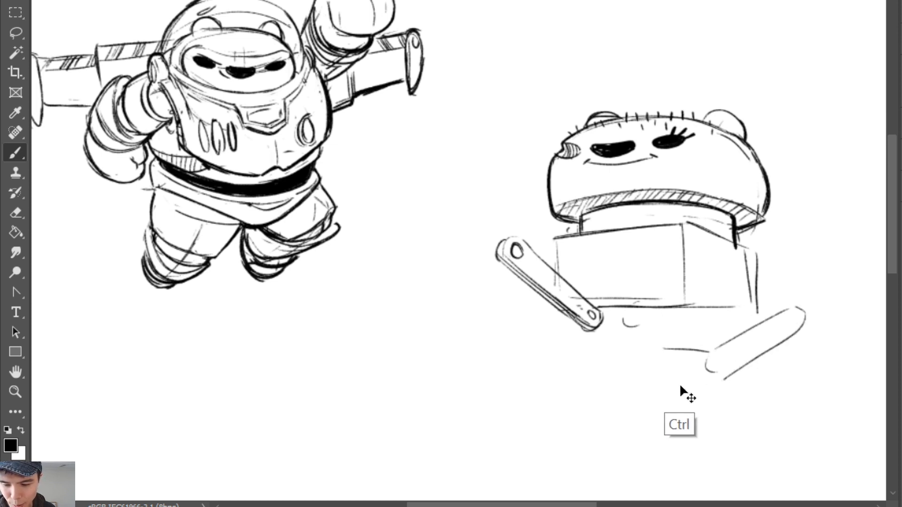
pyautogui.hotkey('ctrl', 'z')
pyautogui.press('e')
pyautogui.moveTo(665, 350); pyautogui.dragTo(702, 353)
pyautogui.press('b')
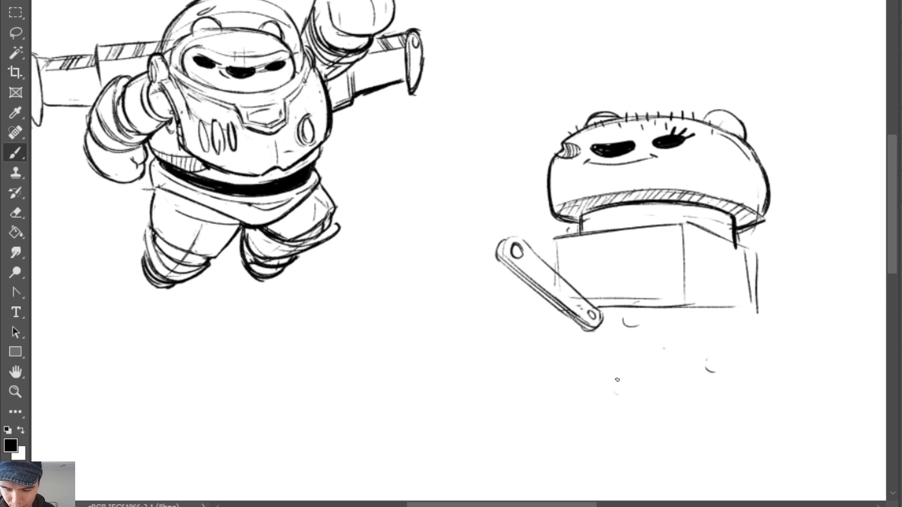
# Sketch a folded two-segment lower arm beneath the body, ending in a blocky hand with a rounded top
pyautogui.moveTo(616, 374)
pyautogui.mouseDown()
pyautogui.moveTo(722, 346)
pyautogui.moveTo(691, 370)
pyautogui.moveTo(625, 395)
pyautogui.mouseUp()
pyautogui.moveTo(630, 306)
pyautogui.mouseDown()
pyautogui.moveTo(638, 325)
pyautogui.moveTo(657, 337)
pyautogui.moveTo(685, 343)
pyautogui.moveTo(722, 326)
pyautogui.moveTo(646, 321)
pyautogui.moveTo(703, 340)
pyautogui.mouseUp()
pyautogui.moveTo(621, 372)
pyautogui.mouseDown()
pyautogui.moveTo(578, 357)
pyautogui.moveTo(540, 384)
pyautogui.mouseUp()
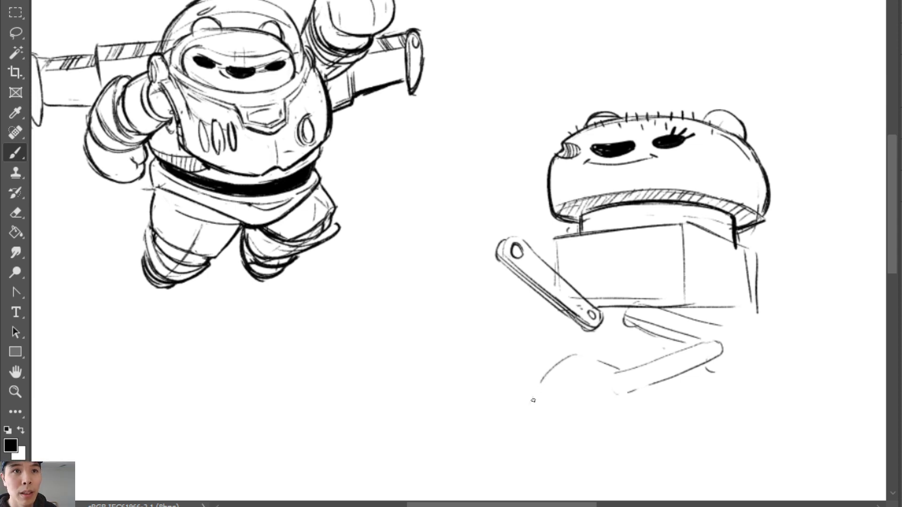
pyautogui.moveTo(531, 407)
pyautogui.mouseDown()
pyautogui.moveTo(536, 388)
pyautogui.moveTo(597, 360)
pyautogui.moveTo(618, 368)
pyautogui.mouseUp()
pyautogui.moveTo(632, 394)
pyautogui.mouseDown()
pyautogui.moveTo(630, 420)
pyautogui.moveTo(590, 441)
pyautogui.moveTo(546, 435)
pyautogui.mouseUp()
pyautogui.moveTo(518, 160); pyautogui.dragTo(508, 237)
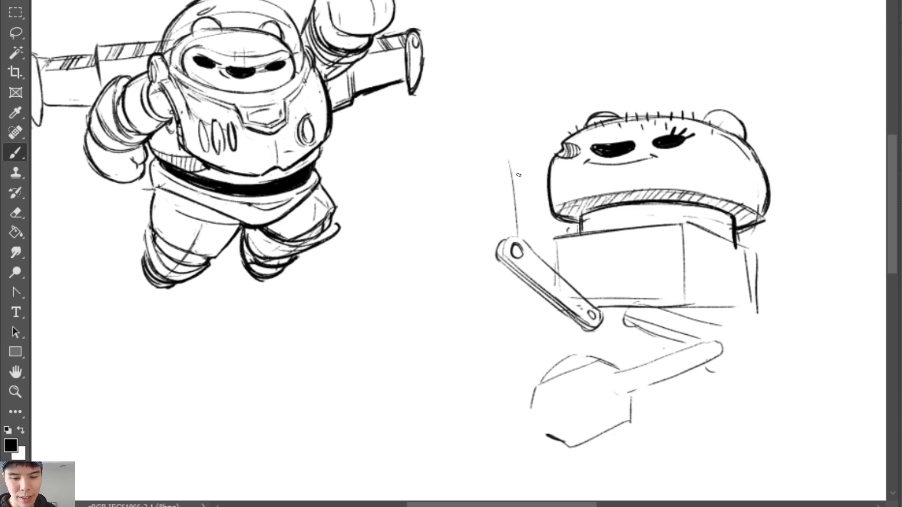
pyautogui.hotkey('ctrl', 'z')
pyautogui.moveTo(537, 145)
pyautogui.mouseDown()
pyautogui.moveTo(520, 238)
pyautogui.moveTo(497, 236)
pyautogui.mouseUp()
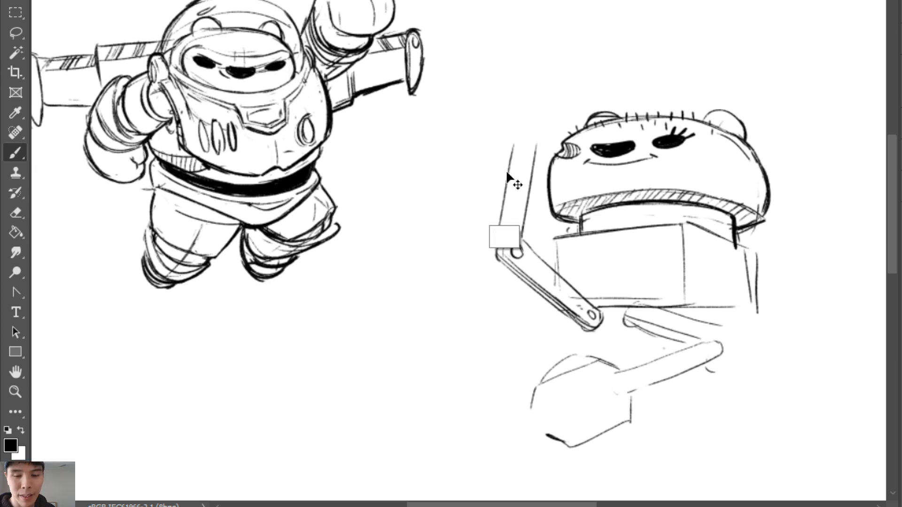
pyautogui.hotkey('ctrl', 'z')
pyautogui.hotkey('ctrl', 'z')
# Draw a forearm rising from the elbow and top it with an open claw with jagged inner edges and curved outer edges
pyautogui.moveTo(484, 175)
pyautogui.mouseDown()
pyautogui.moveTo(492, 255)
pyautogui.moveTo(523, 241)
pyautogui.mouseUp()
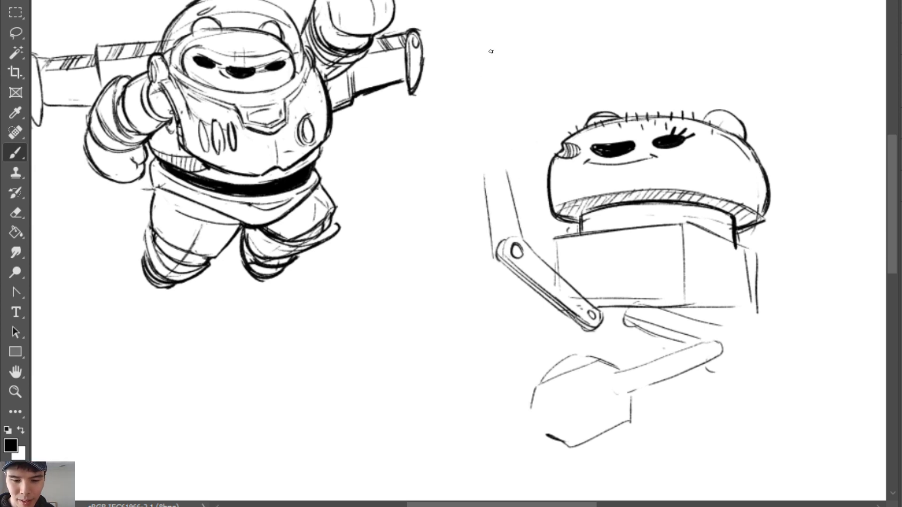
pyautogui.moveTo(481, 53)
pyautogui.mouseDown()
pyautogui.moveTo(479, 160)
pyautogui.moveTo(493, 61)
pyautogui.moveTo(495, 74)
pyautogui.moveTo(479, 162)
pyautogui.mouseUp()
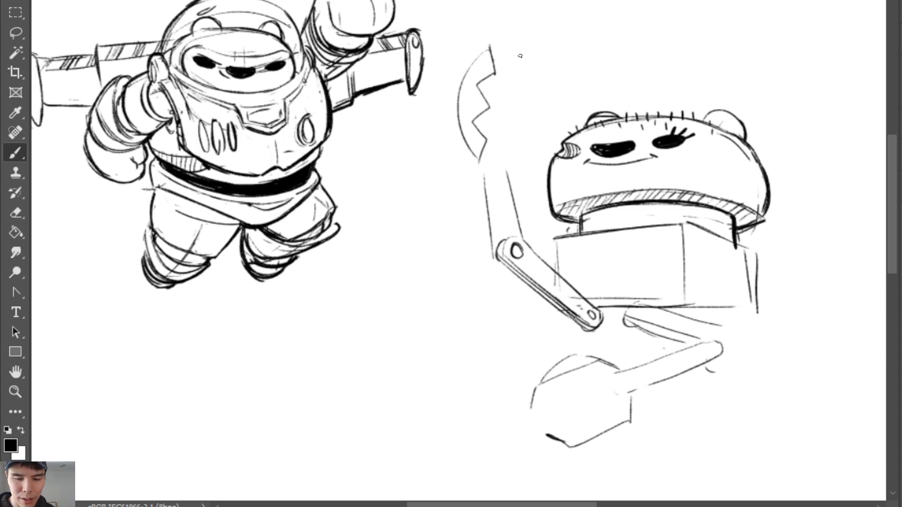
pyautogui.moveTo(524, 50)
pyautogui.mouseDown()
pyautogui.moveTo(524, 74)
pyautogui.moveTo(538, 82)
pyautogui.moveTo(525, 81)
pyautogui.moveTo(526, 104)
pyautogui.moveTo(505, 115)
pyautogui.moveTo(510, 137)
pyautogui.moveTo(495, 151)
pyautogui.mouseUp()
pyautogui.hotkey('ctrl', 'z')
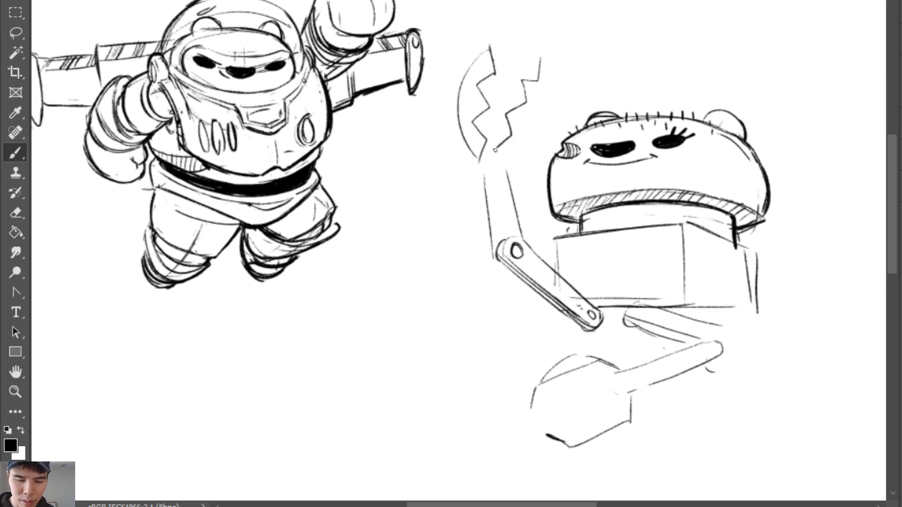
pyautogui.moveTo(490, 44)
pyautogui.mouseDown()
pyautogui.moveTo(457, 79)
pyautogui.moveTo(470, 58)
pyautogui.moveTo(457, 81)
pyautogui.moveTo(468, 157)
pyautogui.mouseUp()
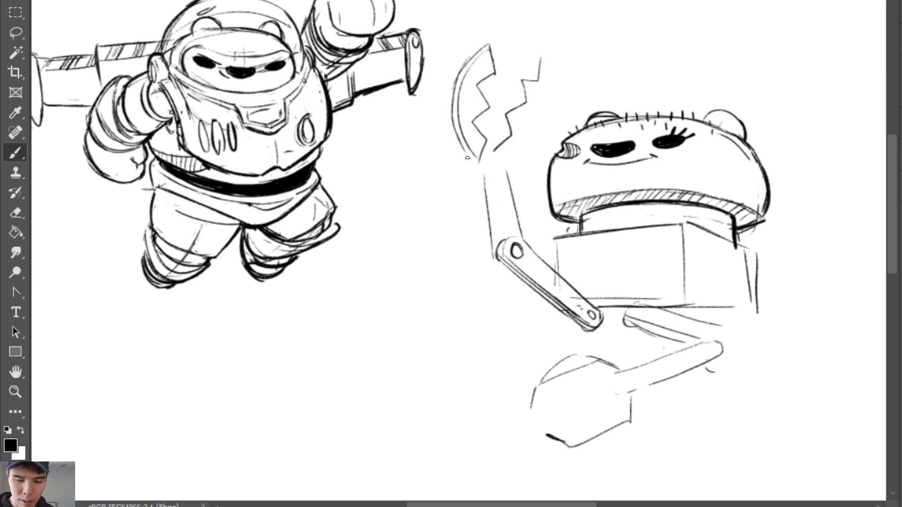
pyautogui.moveTo(544, 57)
pyautogui.mouseDown()
pyautogui.moveTo(549, 109)
pyautogui.moveTo(523, 157)
pyautogui.moveTo(498, 173)
pyautogui.mouseUp()
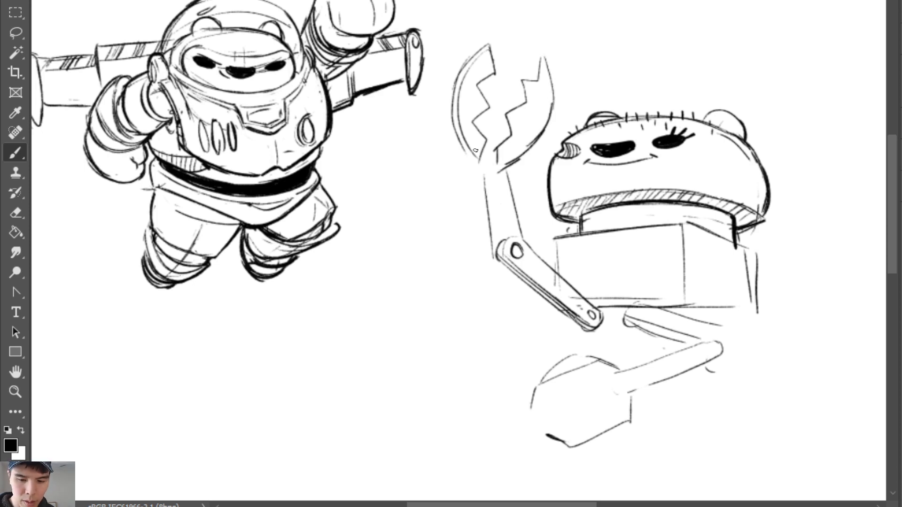
# Clean up the base of the claw and draw a round pivot joint connecting it to the forearm
pyautogui.press('e')
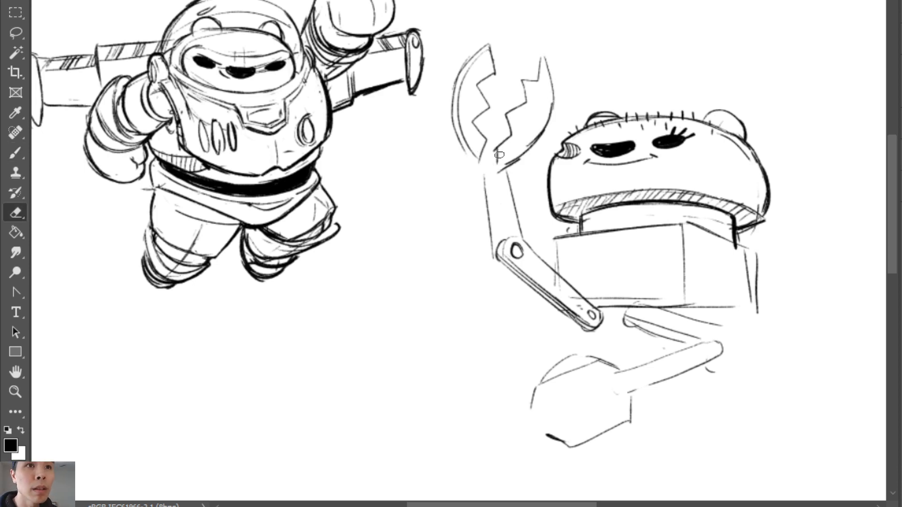
pyautogui.moveTo(496, 163)
pyautogui.mouseDown()
pyautogui.moveTo(505, 138)
pyautogui.moveTo(485, 157)
pyautogui.moveTo(509, 135)
pyautogui.moveTo(484, 154)
pyautogui.mouseUp()
pyautogui.press('b')
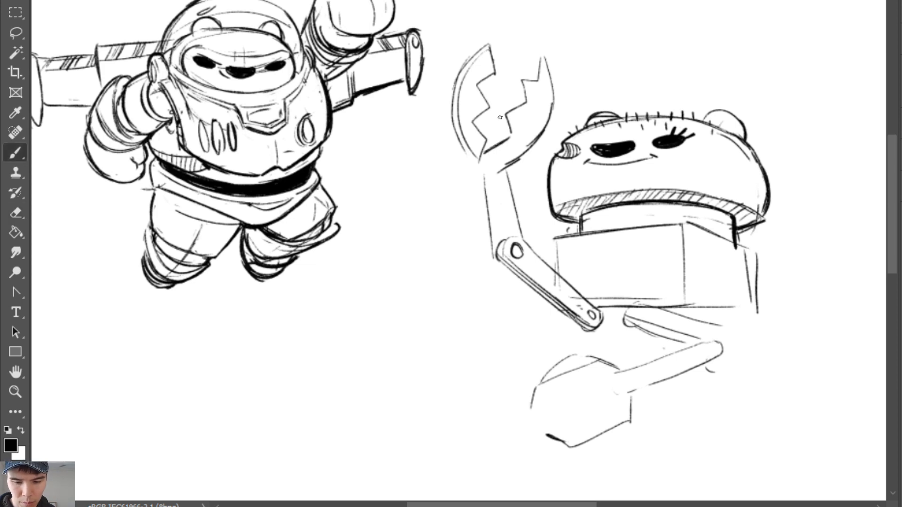
pyautogui.moveTo(472, 115)
pyautogui.mouseDown()
pyautogui.moveTo(492, 156)
pyautogui.moveTo(488, 131)
pyautogui.moveTo(490, 160)
pyautogui.moveTo(474, 124)
pyautogui.moveTo(481, 164)
pyautogui.moveTo(491, 159)
pyautogui.moveTo(488, 253)
pyautogui.mouseUp()
pyautogui.hotkey('ctrl', 'z')
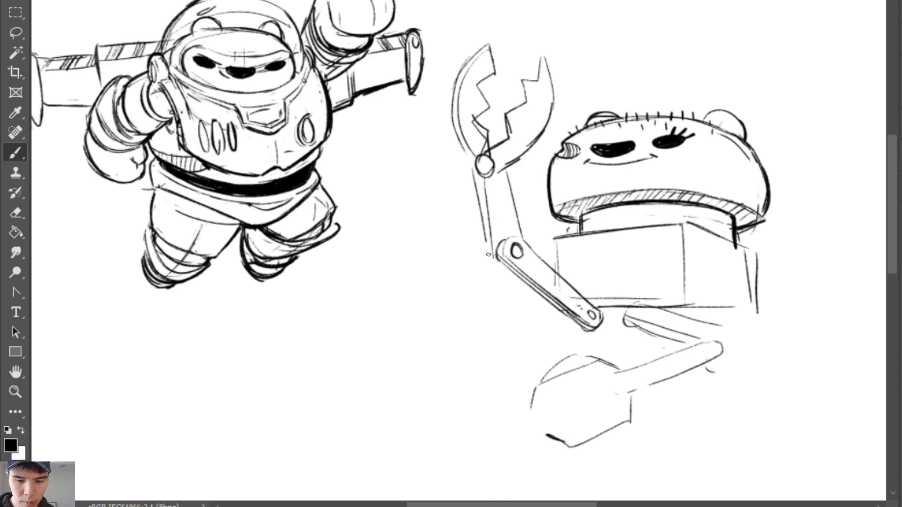
# Thicken both edges of the forearm and erase the overlapping circular elbow end below it
pyautogui.moveTo(472, 170); pyautogui.dragTo(491, 243)
pyautogui.moveTo(498, 173)
pyautogui.mouseDown()
pyautogui.moveTo(523, 240)
pyautogui.moveTo(506, 268)
pyautogui.moveTo(518, 255)
pyautogui.mouseUp()
pyautogui.press('e')
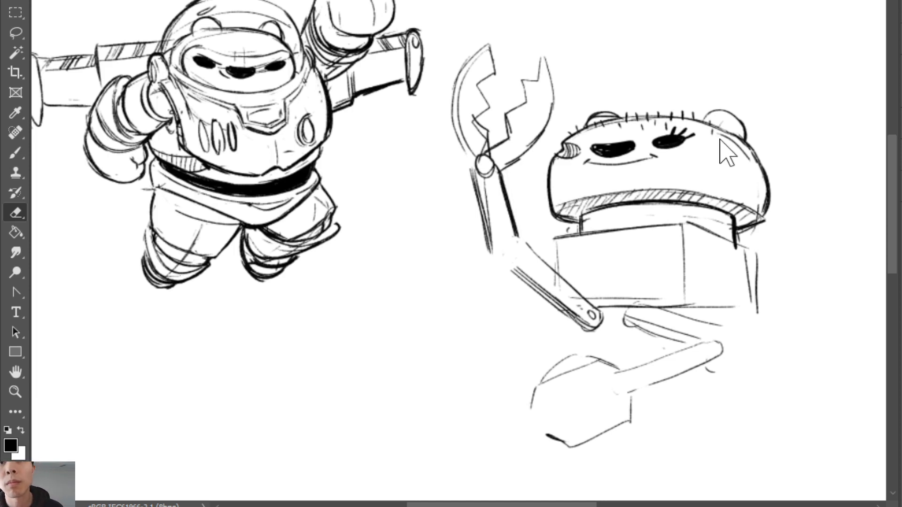
# Add light contour and surface detail strokes to the cheek and side of the head
pyautogui.press('b')
pyautogui.moveTo(706, 155); pyautogui.dragTo(708, 186)
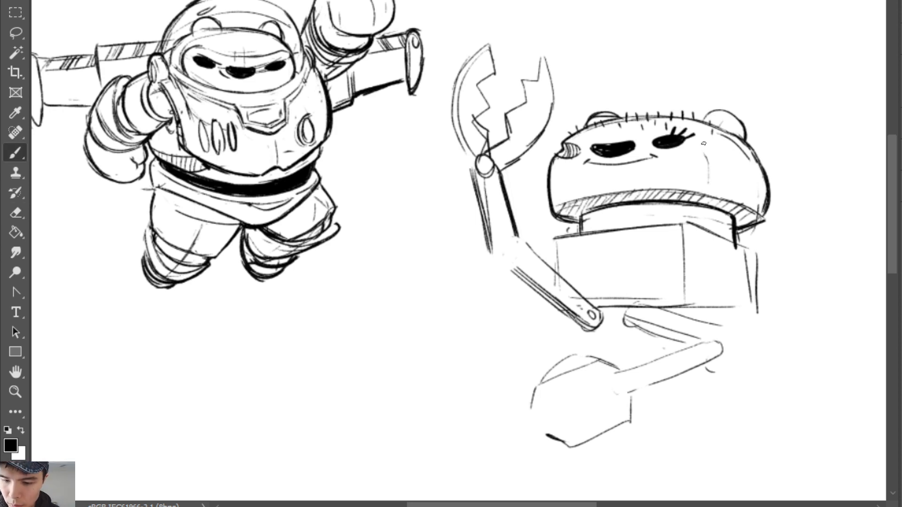
pyautogui.moveTo(704, 143); pyautogui.dragTo(712, 177)
pyautogui.moveTo(551, 179); pyautogui.dragTo(577, 176)
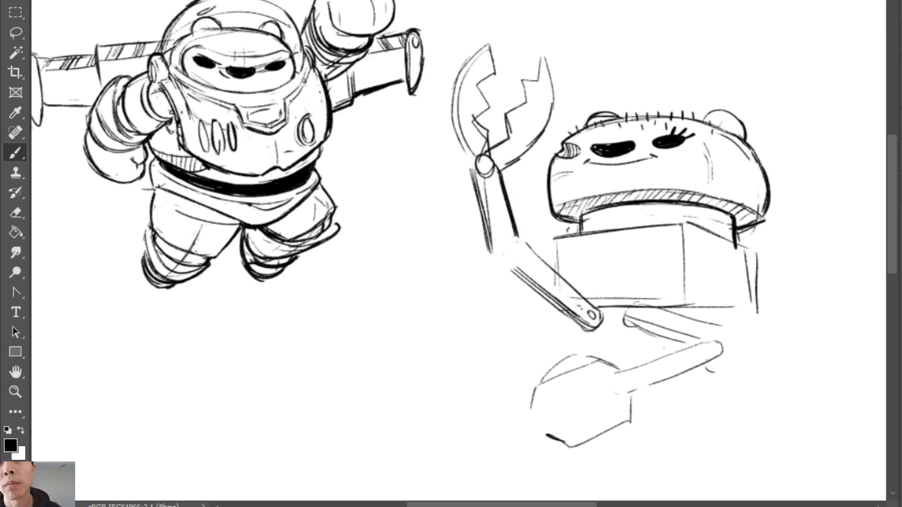
pyautogui.moveTo(708, 135); pyautogui.dragTo(732, 160)
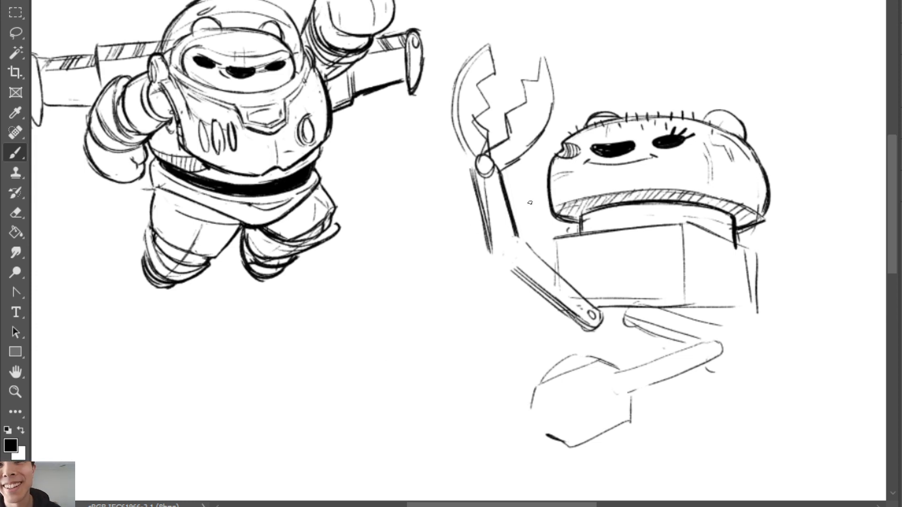
# Draw a round elbow joint linking the raised forearm to the upper arm, erasing overlaps and redrawing the forearm's inner edges
pyautogui.moveTo(502, 252)
pyautogui.mouseDown()
pyautogui.moveTo(517, 242)
pyautogui.moveTo(503, 253)
pyautogui.moveTo(567, 279)
pyautogui.mouseUp()
pyautogui.press('e')
pyautogui.moveTo(514, 269)
pyautogui.mouseDown()
pyautogui.moveTo(579, 316)
pyautogui.moveTo(510, 275)
pyautogui.moveTo(566, 316)
pyautogui.mouseUp()
pyautogui.press('b')
pyautogui.moveTo(495, 266); pyautogui.dragTo(537, 298)
pyautogui.moveTo(492, 247)
pyautogui.mouseDown()
pyautogui.moveTo(502, 270)
pyautogui.moveTo(490, 243)
pyautogui.moveTo(519, 253)
pyautogui.moveTo(489, 247)
pyautogui.moveTo(520, 243)
pyautogui.moveTo(517, 229)
pyautogui.moveTo(526, 261)
pyautogui.mouseUp()
pyautogui.moveTo(517, 230); pyautogui.dragTo(523, 263)
pyautogui.press('e')
pyautogui.moveTo(499, 174); pyautogui.dragTo(523, 255)
pyautogui.press('b')
pyautogui.moveTo(502, 172); pyautogui.dragTo(526, 263)
pyautogui.press('e')
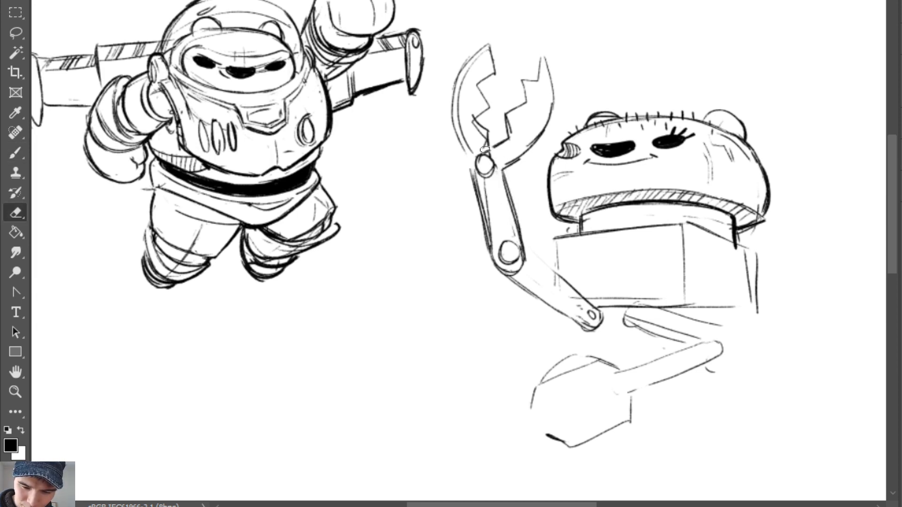
# Redraw the top of the raised forearm as a rounded end enclosing the circular claw pivot
pyautogui.moveTo(478, 162)
pyautogui.mouseDown()
pyautogui.moveTo(489, 178)
pyautogui.moveTo(483, 152)
pyautogui.moveTo(499, 157)
pyautogui.moveTo(507, 190)
pyautogui.moveTo(505, 176)
pyautogui.mouseUp()
pyautogui.press('b')
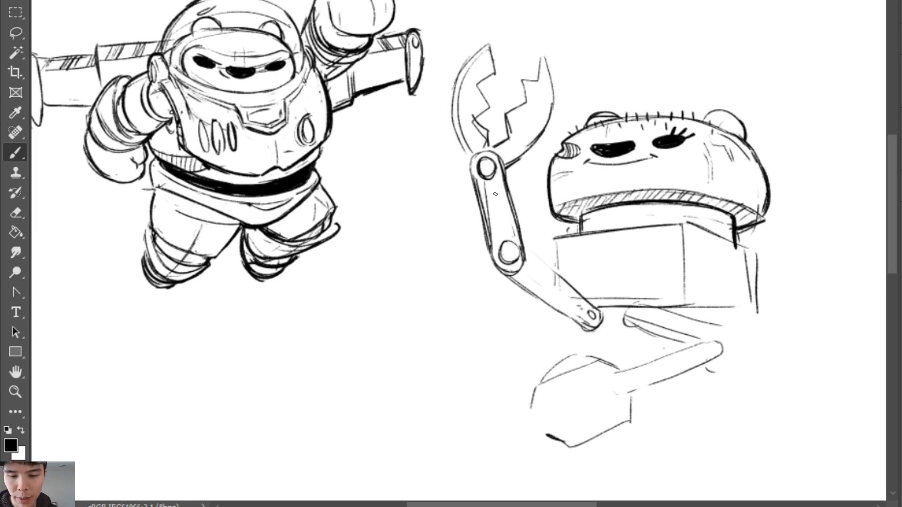
pyautogui.press('e')
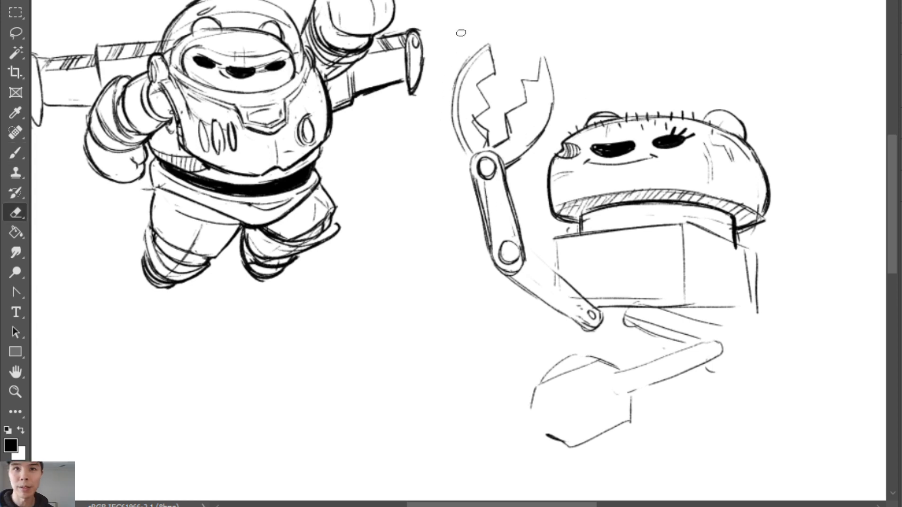
# Add three round holes along the raised forearm and refine the circles inside its two end pivots
pyautogui.moveTo(487, 163)
pyautogui.mouseDown()
pyautogui.moveTo(492, 175)
pyautogui.moveTo(476, 164)
pyautogui.moveTo(483, 208)
pyautogui.moveTo(501, 187)
pyautogui.moveTo(492, 195)
pyautogui.moveTo(497, 189)
pyautogui.moveTo(505, 229)
pyautogui.moveTo(503, 263)
pyautogui.moveTo(510, 251)
pyautogui.moveTo(512, 259)
pyautogui.moveTo(507, 244)
pyautogui.moveTo(517, 254)
pyautogui.moveTo(508, 246)
pyautogui.moveTo(510, 262)
pyautogui.moveTo(512, 251)
pyautogui.mouseUp()
pyautogui.press('b')
pyautogui.press('e')
pyautogui.press('b')
pyautogui.hotkey('ctrl', 'z')
pyautogui.hotkey('ctrl', 'z')
pyautogui.press('e')
pyautogui.press('b')
pyautogui.press('e')
pyautogui.press('b')
pyautogui.moveTo(484, 167)
pyautogui.mouseDown()
pyautogui.moveTo(507, 156)
pyautogui.moveTo(522, 253)
pyautogui.mouseUp()
pyautogui.press('e')
pyautogui.press('b')
pyautogui.press('e')
pyautogui.press('b')
pyautogui.press('e')
pyautogui.press('b')
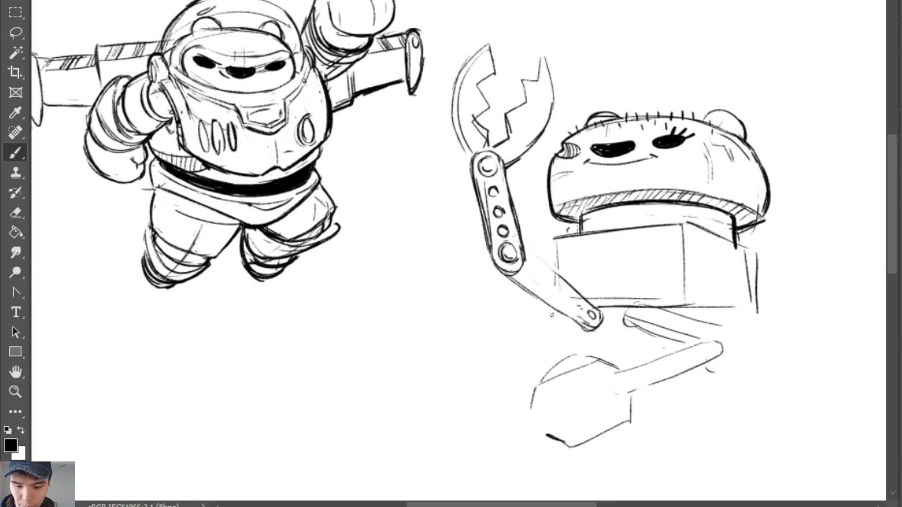
# Thicken the raised arm's upper segment, round off its shoulder end with a pivot and add three round holes along it
pyautogui.moveTo(553, 314); pyautogui.dragTo(508, 282)
pyautogui.moveTo(506, 278); pyautogui.dragTo(565, 323)
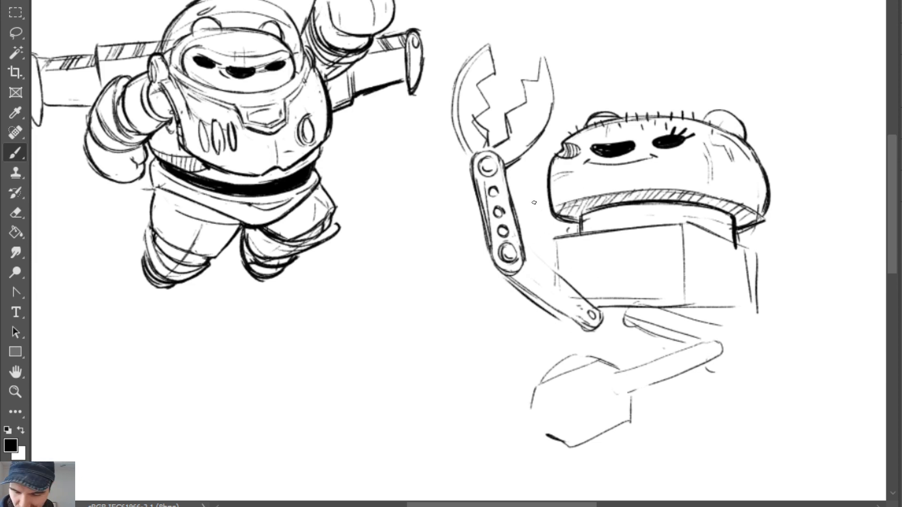
pyautogui.press('e')
pyautogui.moveTo(591, 324)
pyautogui.mouseDown()
pyautogui.moveTo(536, 263)
pyautogui.moveTo(583, 300)
pyautogui.moveTo(545, 271)
pyautogui.moveTo(534, 289)
pyautogui.moveTo(574, 306)
pyautogui.moveTo(549, 302)
pyautogui.moveTo(556, 288)
pyautogui.moveTo(551, 299)
pyautogui.moveTo(603, 328)
pyautogui.moveTo(563, 320)
pyautogui.moveTo(587, 336)
pyautogui.moveTo(603, 328)
pyautogui.moveTo(596, 335)
pyautogui.moveTo(595, 326)
pyautogui.mouseUp()
pyautogui.press('b')
pyautogui.press('e')
pyautogui.press('b')
pyautogui.press('e')
pyautogui.press('b')
pyautogui.press('e')
pyautogui.press('b')
pyautogui.press('e')
pyautogui.press('b')
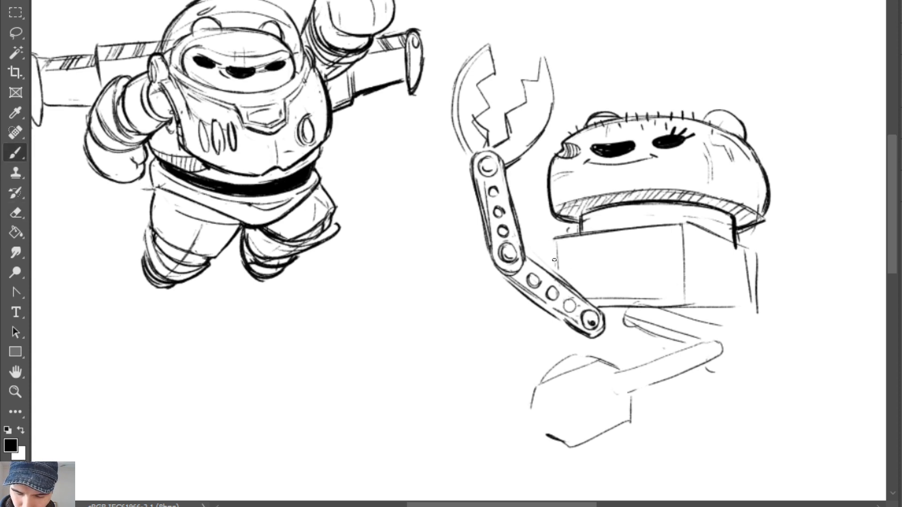
# Darken the inner rims of the holes in the raised arm and thicken the upper segment's lower edge
pyautogui.moveTo(551, 287)
pyautogui.mouseDown()
pyautogui.moveTo(574, 312)
pyautogui.moveTo(569, 302)
pyautogui.mouseUp()
pyautogui.hotkey('ctrl', 'z')
pyautogui.hotkey('ctrl', 'shift', 'z')
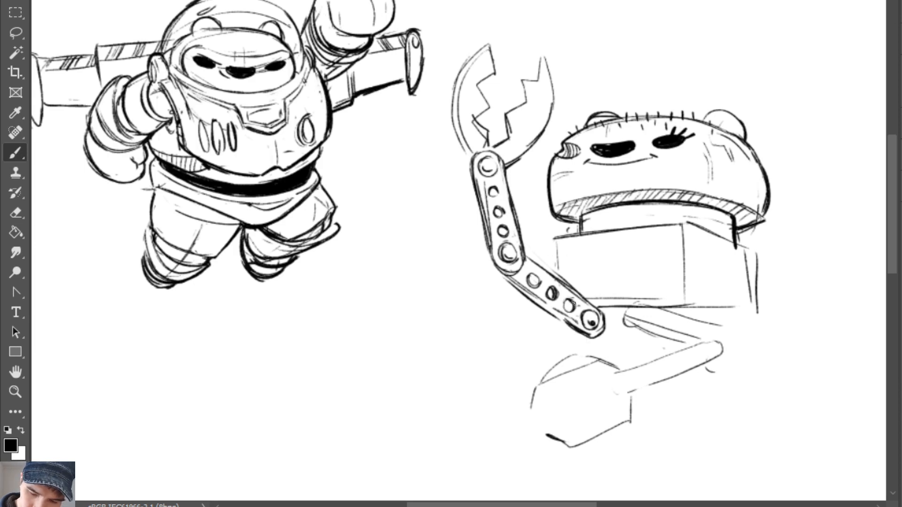
pyautogui.moveTo(531, 276); pyautogui.dragTo(536, 285)
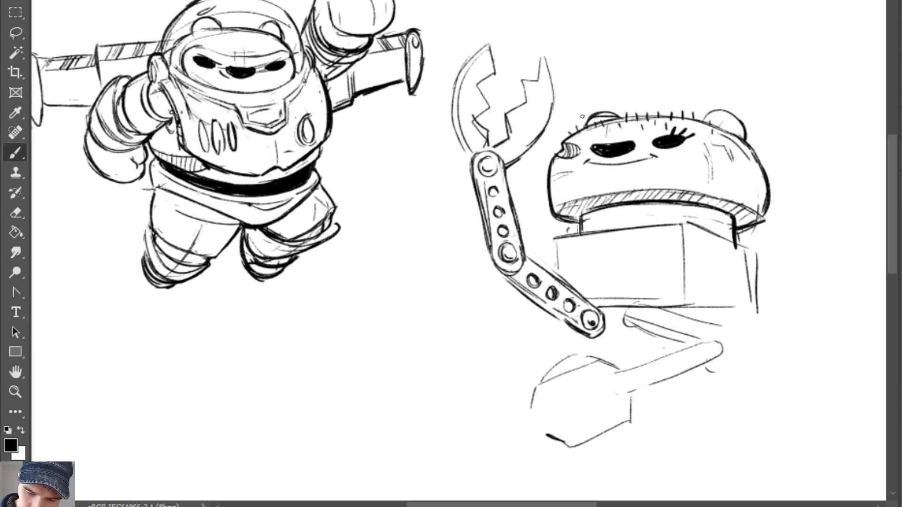
pyautogui.moveTo(501, 227); pyautogui.dragTo(507, 238)
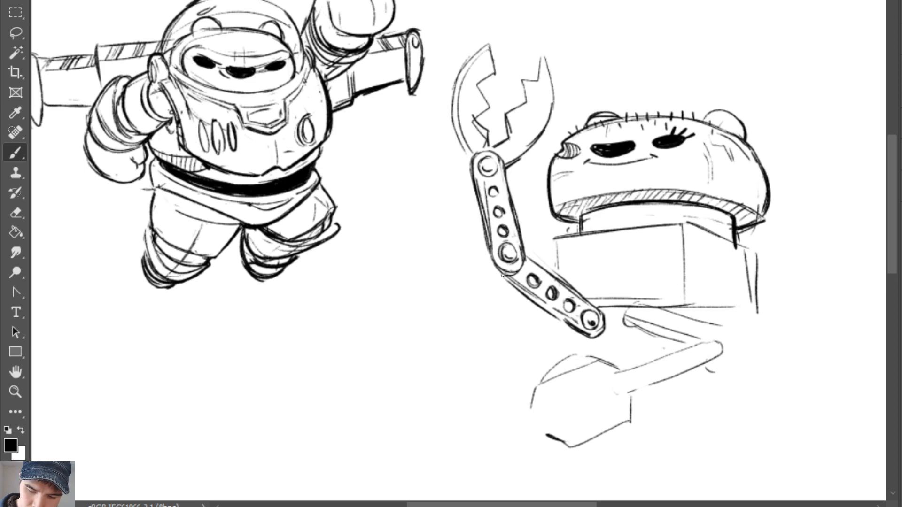
pyautogui.moveTo(505, 277); pyautogui.dragTo(574, 329)
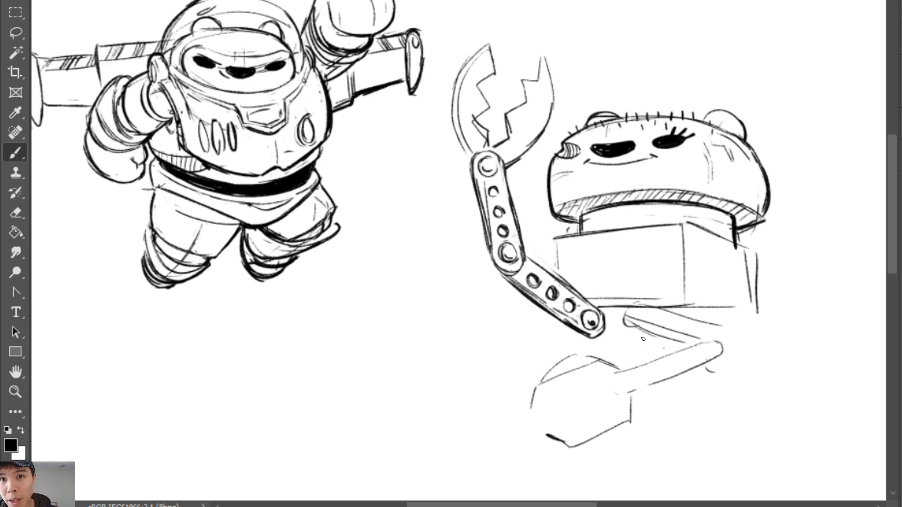
# Ink the lower arm's upper segment below the body with round pivots at both ends and a row of holes
pyautogui.moveTo(639, 323)
pyautogui.mouseDown()
pyautogui.moveTo(645, 307)
pyautogui.moveTo(636, 315)
pyautogui.moveTo(697, 346)
pyautogui.moveTo(630, 312)
pyautogui.moveTo(634, 320)
pyautogui.mouseUp()
pyautogui.moveTo(631, 314)
pyautogui.mouseDown()
pyautogui.moveTo(729, 336)
pyautogui.moveTo(719, 349)
pyautogui.moveTo(726, 347)
pyautogui.moveTo(643, 367)
pyautogui.mouseUp()
pyautogui.moveTo(701, 369); pyautogui.dragTo(653, 385)
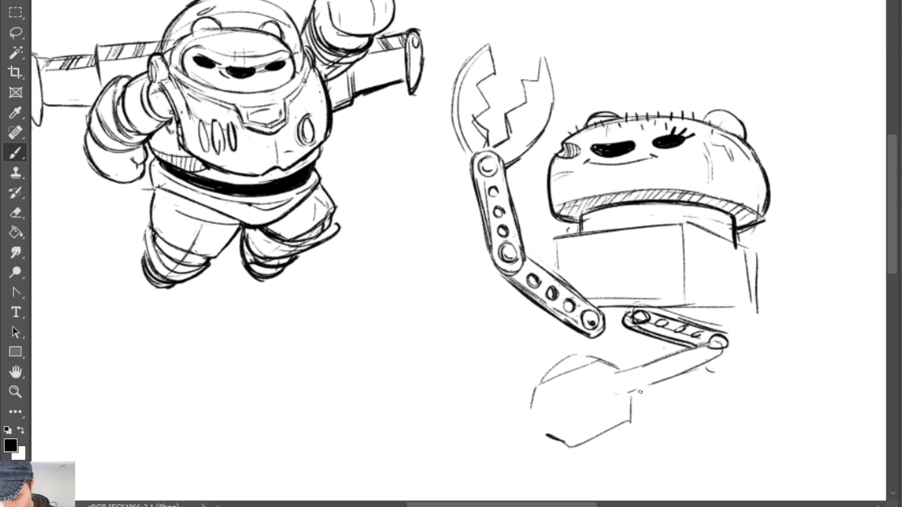
# Ink the lower arm's forearm with three oval holes and a wrist pivot, and erase most of the rough hand outline
pyautogui.moveTo(731, 356)
pyautogui.mouseDown()
pyautogui.moveTo(646, 392)
pyautogui.moveTo(739, 349)
pyautogui.moveTo(734, 341)
pyautogui.moveTo(735, 354)
pyautogui.moveTo(711, 361)
pyautogui.moveTo(739, 348)
pyautogui.moveTo(689, 356)
pyautogui.moveTo(707, 355)
pyautogui.moveTo(612, 389)
pyautogui.moveTo(634, 389)
pyautogui.moveTo(609, 387)
pyautogui.moveTo(630, 384)
pyautogui.moveTo(607, 391)
pyautogui.moveTo(621, 398)
pyautogui.moveTo(633, 385)
pyautogui.moveTo(606, 382)
pyautogui.moveTo(608, 325)
pyautogui.moveTo(614, 366)
pyautogui.moveTo(597, 363)
pyautogui.moveTo(620, 365)
pyautogui.moveTo(573, 359)
pyautogui.moveTo(606, 358)
pyautogui.mouseUp()
pyautogui.press('e')
pyautogui.moveTo(606, 358); pyautogui.dragTo(572, 373)
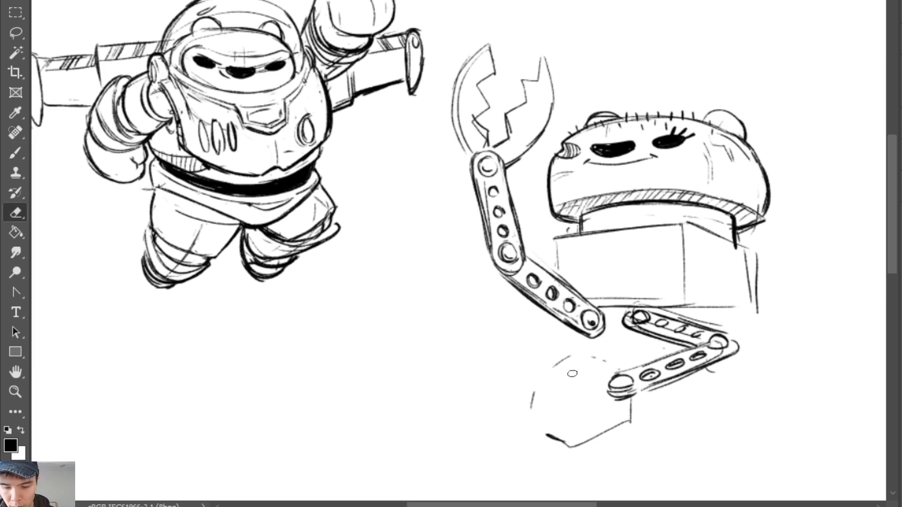
# Draw the angular lower finger of the lower arm's gripper, giving it thickness and a bent tip
pyautogui.press('b')
pyautogui.moveTo(637, 397)
pyautogui.mouseDown()
pyautogui.moveTo(618, 400)
pyautogui.moveTo(630, 402)
pyautogui.moveTo(613, 425)
pyautogui.mouseUp()
pyautogui.moveTo(632, 398)
pyautogui.mouseDown()
pyautogui.moveTo(628, 424)
pyautogui.moveTo(566, 458)
pyautogui.mouseUp()
pyautogui.moveTo(630, 420)
pyautogui.mouseDown()
pyautogui.moveTo(561, 450)
pyautogui.moveTo(612, 417)
pyautogui.mouseUp()
pyautogui.moveTo(555, 426)
pyautogui.mouseDown()
pyautogui.moveTo(572, 432)
pyautogui.moveTo(553, 427)
pyautogui.moveTo(540, 436)
pyautogui.moveTo(567, 453)
pyautogui.moveTo(626, 425)
pyautogui.mouseUp()
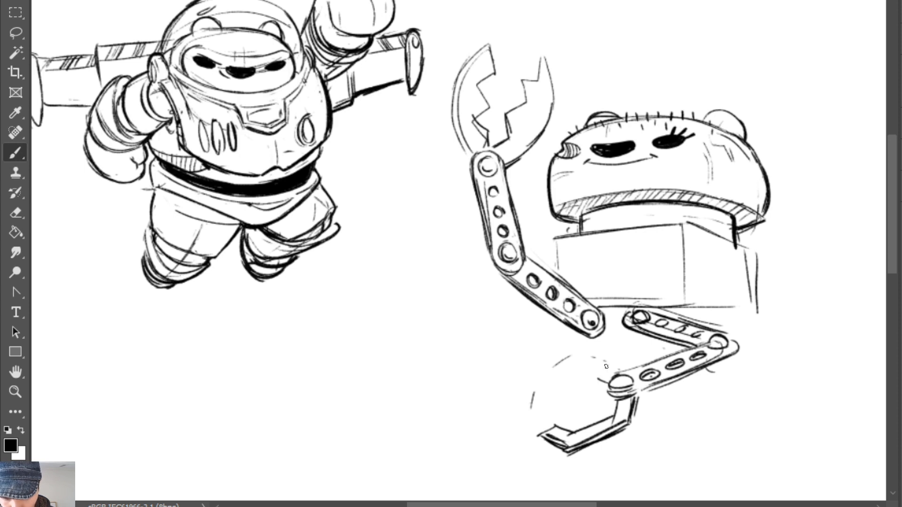
# Draw the angular upper finger of the gripper and erase the stray guide line above it
pyautogui.moveTo(545, 388)
pyautogui.mouseDown()
pyautogui.moveTo(629, 379)
pyautogui.moveTo(605, 365)
pyautogui.moveTo(548, 371)
pyautogui.mouseUp()
pyautogui.moveTo(606, 364)
pyautogui.mouseDown()
pyautogui.moveTo(572, 367)
pyautogui.moveTo(603, 363)
pyautogui.moveTo(526, 397)
pyautogui.moveTo(545, 402)
pyautogui.mouseUp()
pyautogui.hotkey('ctrl', 'z')
pyautogui.moveTo(524, 398)
pyautogui.mouseDown()
pyautogui.moveTo(544, 393)
pyautogui.moveTo(523, 399)
pyautogui.moveTo(545, 401)
pyautogui.mouseUp()
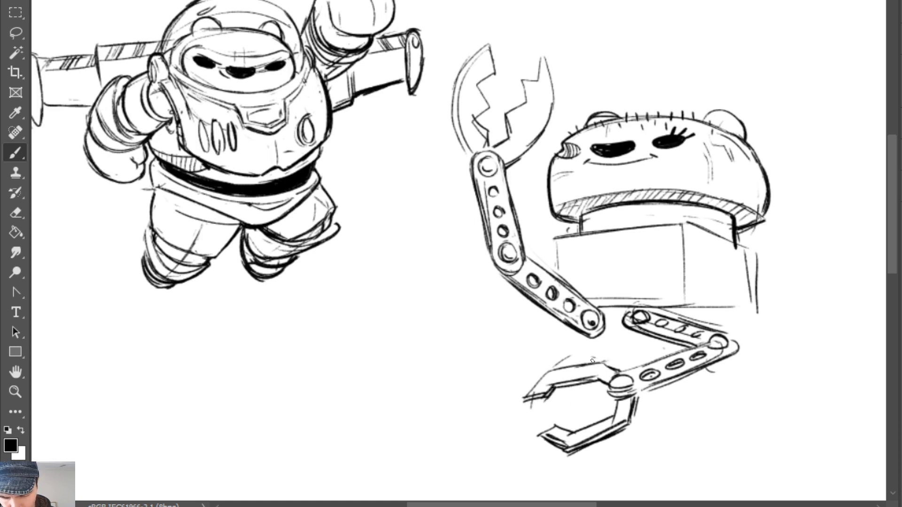
pyautogui.press('e')
pyautogui.moveTo(572, 357); pyautogui.dragTo(558, 366)
pyautogui.press('b')
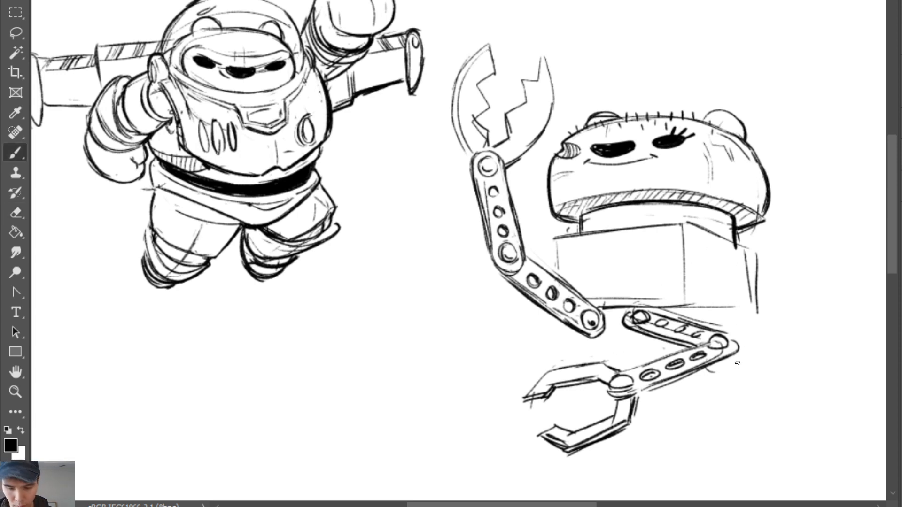
# Lasso the head with the top of the boxy body, move it down to shorten the body, and deselect
pyautogui.press('l')
pyautogui.moveTo(670, 258)
pyautogui.mouseDown()
pyautogui.moveTo(802, 223)
pyautogui.moveTo(679, 72)
pyautogui.moveTo(559, 135)
pyautogui.moveTo(533, 187)
pyautogui.moveTo(568, 269)
pyautogui.mouseUp()
pyautogui.moveTo(739, 189); pyautogui.dragTo(739, 243)
pyautogui.hotkey('ctrl', 'd')
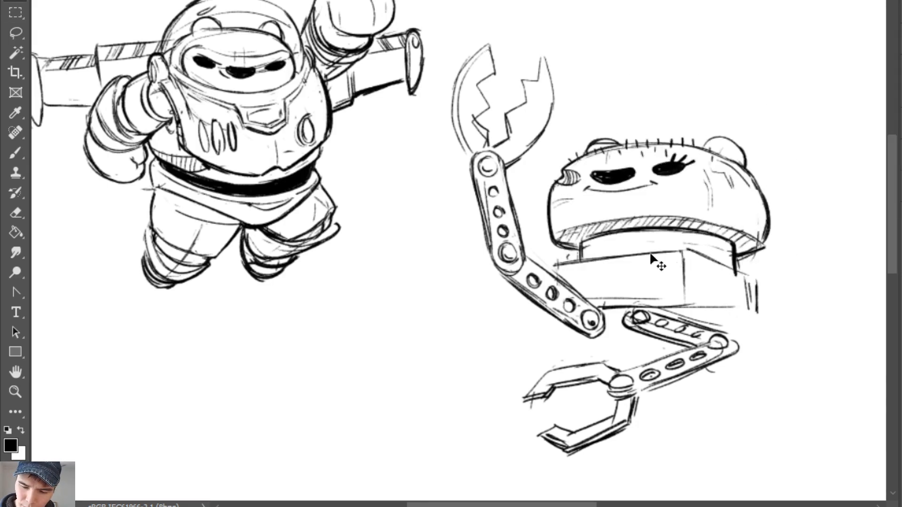
pyautogui.press('b')
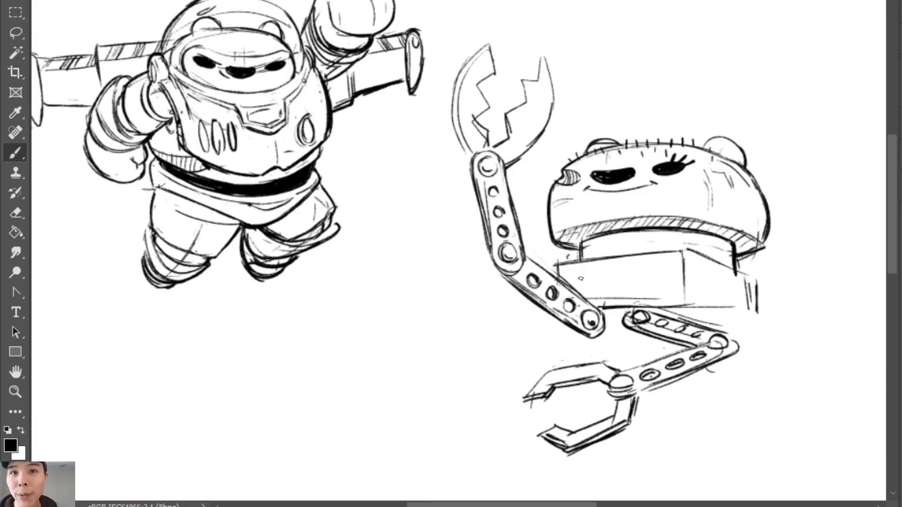
# Draw two rows of round holes across the front and side faces of the boxy body
pyautogui.moveTo(581, 278)
pyautogui.mouseDown()
pyautogui.moveTo(601, 270)
pyautogui.moveTo(596, 280)
pyautogui.moveTo(610, 295)
pyautogui.moveTo(626, 269)
pyautogui.moveTo(576, 278)
pyautogui.moveTo(629, 274)
pyautogui.moveTo(607, 294)
pyautogui.moveTo(656, 275)
pyautogui.moveTo(581, 294)
pyautogui.mouseUp()
pyautogui.moveTo(699, 266)
pyautogui.mouseDown()
pyautogui.moveTo(727, 286)
pyautogui.moveTo(758, 285)
pyautogui.moveTo(690, 295)
pyautogui.moveTo(729, 296)
pyautogui.moveTo(730, 306)
pyautogui.moveTo(756, 302)
pyautogui.moveTo(758, 289)
pyautogui.moveTo(753, 316)
pyautogui.moveTo(747, 282)
pyautogui.moveTo(752, 314)
pyautogui.mouseUp()
pyautogui.press('e')
pyautogui.press('b')
pyautogui.press('e')
pyautogui.press('b')
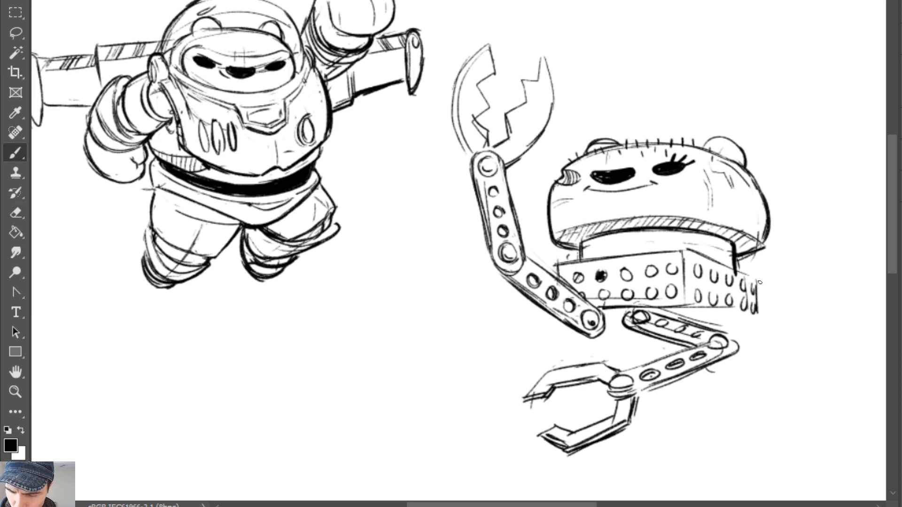
# Strengthen the body's far side edge and fill the underside of the box with solid black shading
pyautogui.moveTo(760, 283); pyautogui.dragTo(760, 316)
pyautogui.moveTo(686, 307)
pyautogui.mouseDown()
pyautogui.moveTo(761, 318)
pyautogui.moveTo(672, 319)
pyautogui.moveTo(704, 311)
pyautogui.mouseUp()
pyautogui.moveTo(654, 318); pyautogui.dragTo(741, 316)
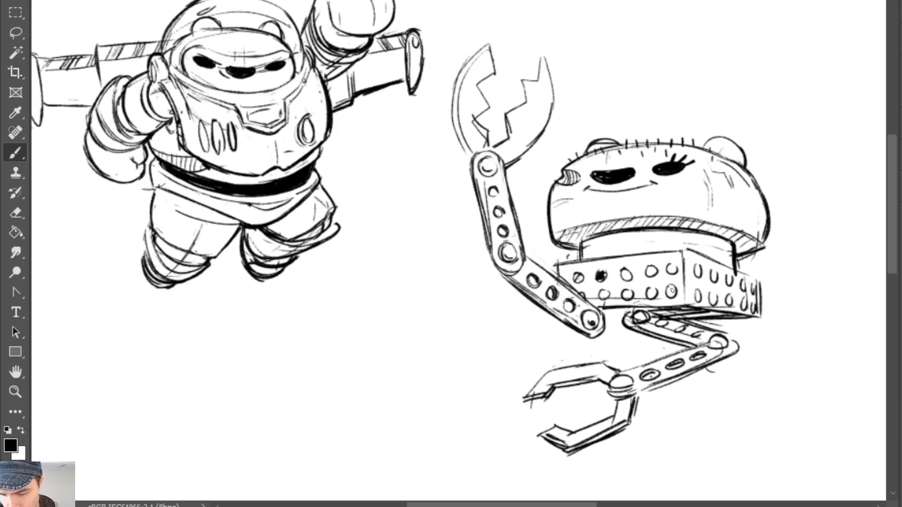
pyautogui.moveTo(604, 324)
pyautogui.mouseDown()
pyautogui.moveTo(619, 308)
pyautogui.moveTo(616, 318)
pyautogui.moveTo(645, 309)
pyautogui.moveTo(748, 318)
pyautogui.mouseUp()
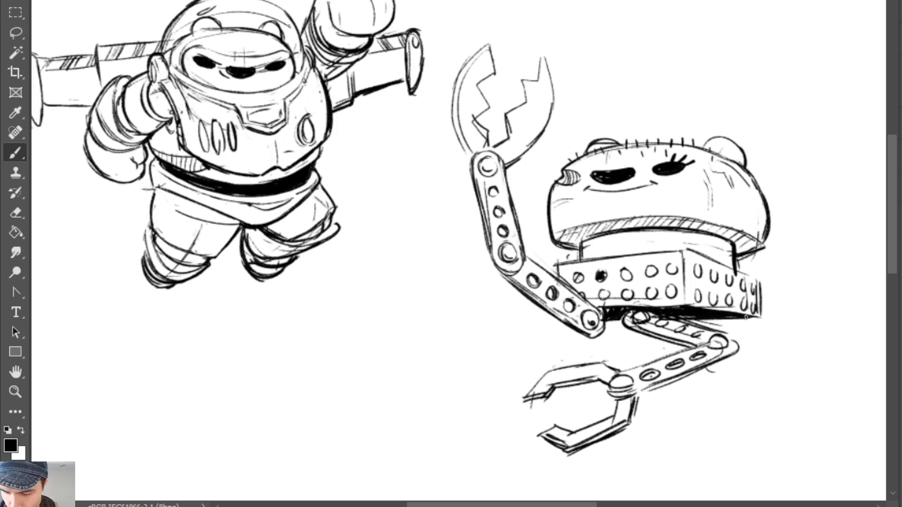
pyautogui.moveTo(655, 307); pyautogui.dragTo(681, 307)
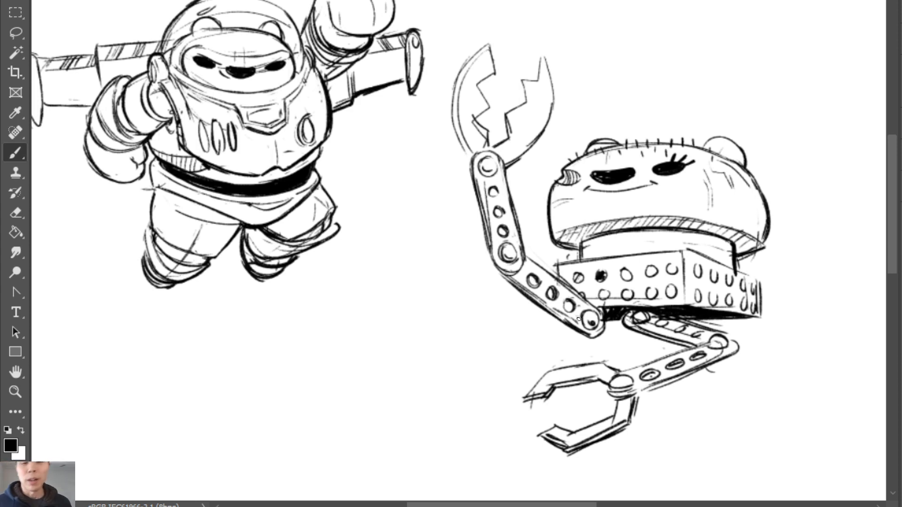
# Thicken the jagged inner edge and curved outer edges of the raised claw
pyautogui.moveTo(546, 64)
pyautogui.mouseDown()
pyautogui.moveTo(547, 97)
pyautogui.moveTo(540, 59)
pyautogui.moveTo(541, 73)
pyautogui.moveTo(520, 82)
pyautogui.moveTo(539, 84)
pyautogui.moveTo(522, 83)
pyautogui.moveTo(538, 83)
pyautogui.moveTo(524, 61)
pyautogui.moveTo(494, 55)
pyautogui.moveTo(494, 75)
pyautogui.moveTo(478, 83)
pyautogui.moveTo(488, 107)
pyautogui.moveTo(475, 121)
pyautogui.moveTo(505, 117)
pyautogui.moveTo(509, 142)
pyautogui.moveTo(504, 112)
pyautogui.moveTo(524, 83)
pyautogui.mouseUp()
pyautogui.moveTo(508, 138); pyautogui.dragTo(492, 144)
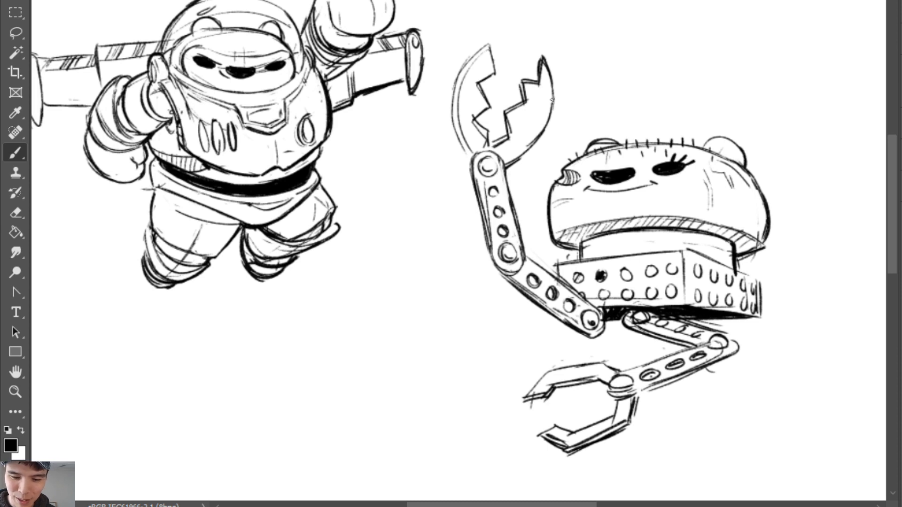
pyautogui.moveTo(552, 99); pyautogui.dragTo(494, 165)
pyautogui.moveTo(452, 96)
pyautogui.mouseDown()
pyautogui.moveTo(462, 145)
pyautogui.moveTo(456, 106)
pyautogui.moveTo(476, 158)
pyautogui.mouseUp()
pyautogui.moveTo(456, 126); pyautogui.dragTo(477, 159)
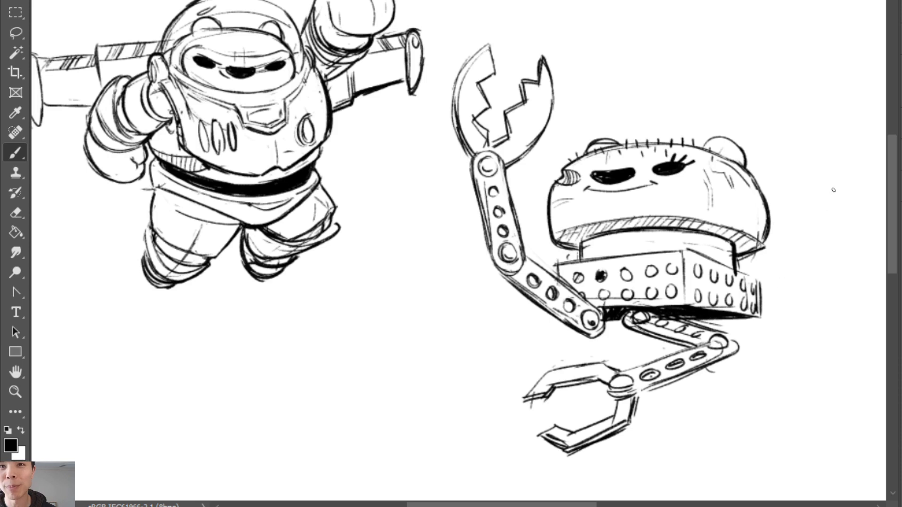
# Erase a diagonal gap over the body's side face and draw a straight leg segment rising outward from it
pyautogui.press('e')
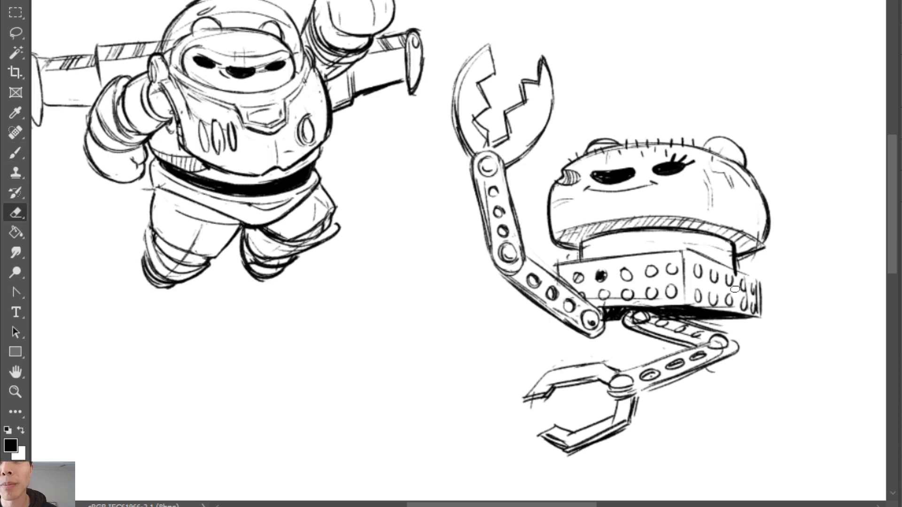
pyautogui.moveTo(714, 291)
pyautogui.mouseDown()
pyautogui.moveTo(799, 233)
pyautogui.moveTo(715, 302)
pyautogui.moveTo(796, 220)
pyautogui.moveTo(733, 261)
pyautogui.mouseUp()
pyautogui.press('b')
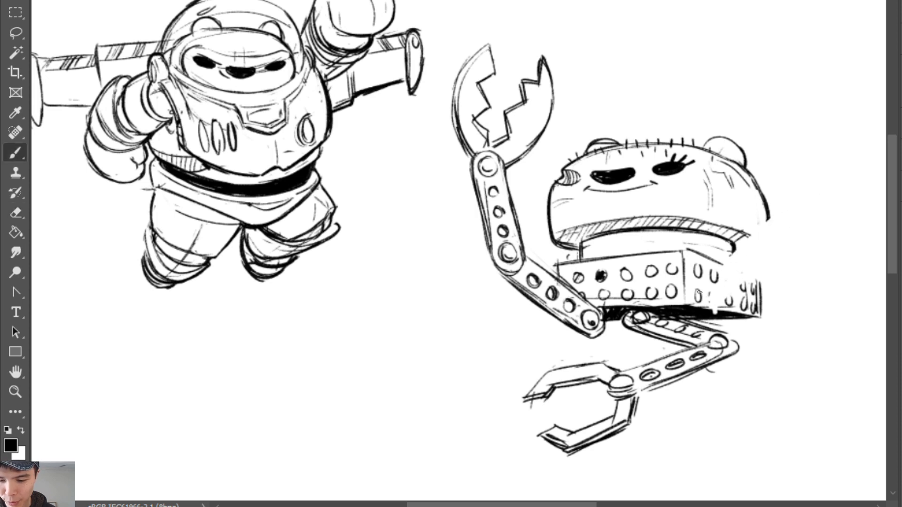
pyautogui.moveTo(700, 294); pyautogui.dragTo(808, 177)
pyautogui.press('e')
pyautogui.moveTo(711, 292)
pyautogui.mouseDown()
pyautogui.moveTo(712, 281)
pyautogui.moveTo(718, 292)
pyautogui.moveTo(801, 228)
pyautogui.mouseUp()
pyautogui.press('b')
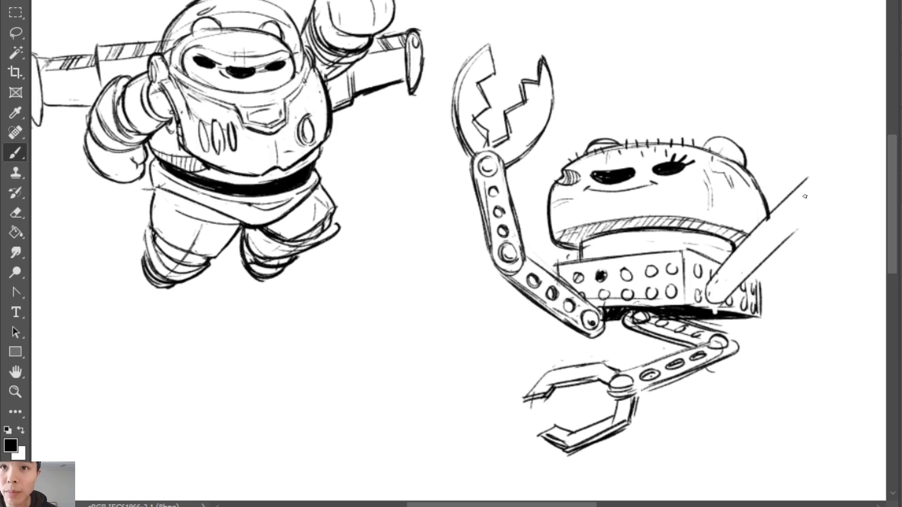
# Draw a round knee joint at the top of the leg segment and a second segment angling down from it
pyautogui.moveTo(801, 197); pyautogui.dragTo(791, 215)
pyautogui.press('z')
pyautogui.moveTo(771, 275)
pyautogui.mouseDown()
pyautogui.moveTo(754, 291)
pyautogui.moveTo(647, 246)
pyautogui.moveTo(618, 208)
pyautogui.moveTo(654, 227)
pyautogui.mouseUp()
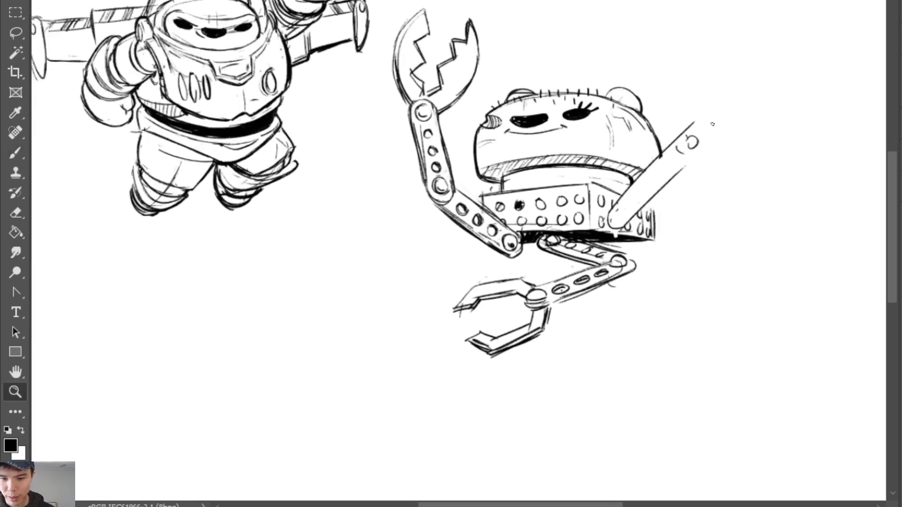
pyautogui.press('b')
pyautogui.moveTo(686, 157); pyautogui.dragTo(710, 245)
pyautogui.moveTo(698, 121); pyautogui.dragTo(734, 252)
pyautogui.press('e')
pyautogui.press('b')
pyautogui.moveTo(702, 126); pyautogui.dragTo(707, 140)
pyautogui.moveTo(691, 134); pyautogui.dragTo(682, 168)
pyautogui.moveTo(703, 231); pyautogui.dragTo(731, 252)
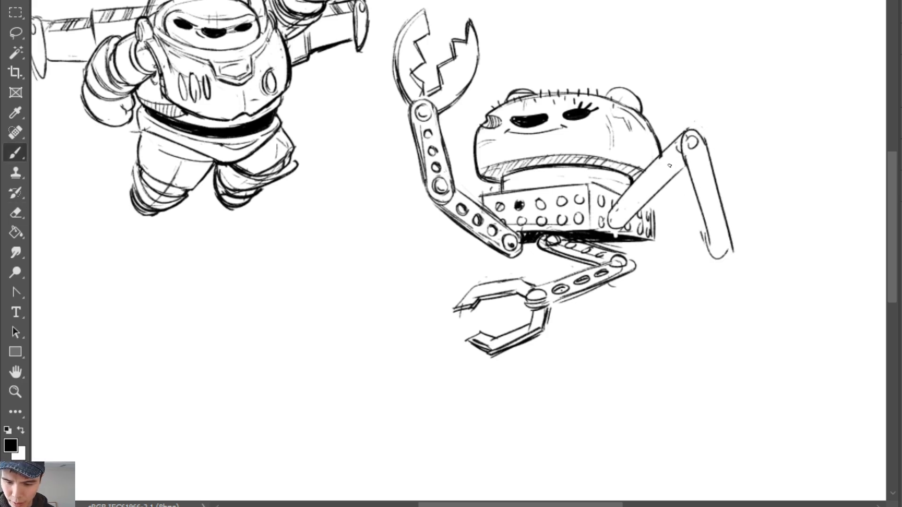
# Add holes and a hip pivot to the first leg segment, and reinforce the body's bottom edge and front corner
pyautogui.moveTo(670, 166)
pyautogui.mouseDown()
pyautogui.moveTo(613, 223)
pyautogui.moveTo(645, 240)
pyautogui.mouseUp()
pyautogui.hotkey('ctrl', 'z')
pyautogui.moveTo(589, 227); pyautogui.dragTo(646, 243)
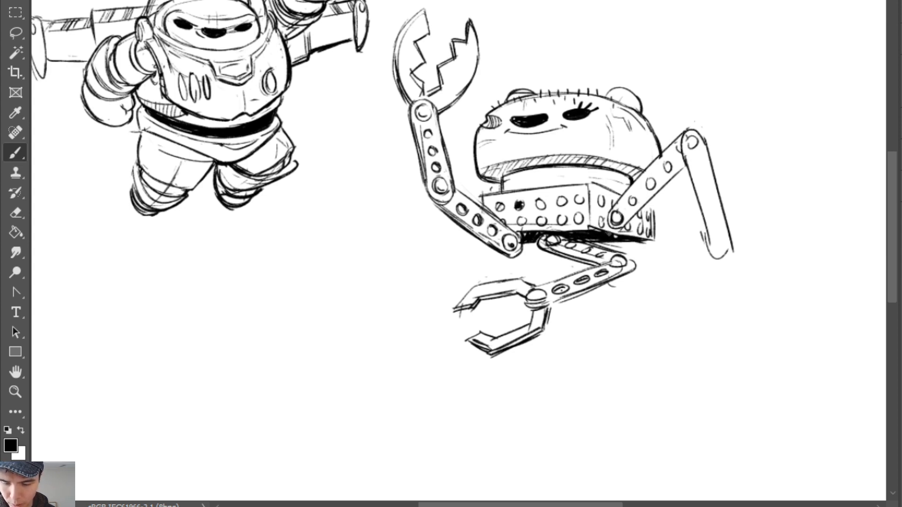
pyautogui.moveTo(594, 182); pyautogui.dragTo(598, 227)
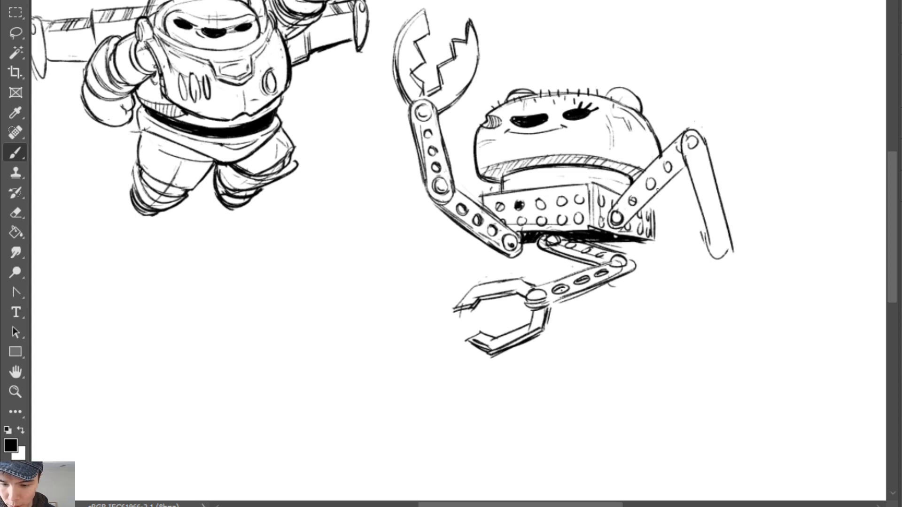
pyautogui.moveTo(653, 178)
pyautogui.mouseDown()
pyautogui.moveTo(648, 193)
pyautogui.moveTo(672, 168)
pyautogui.moveTo(651, 184)
pyautogui.mouseUp()
pyautogui.press('e')
pyautogui.press('b')
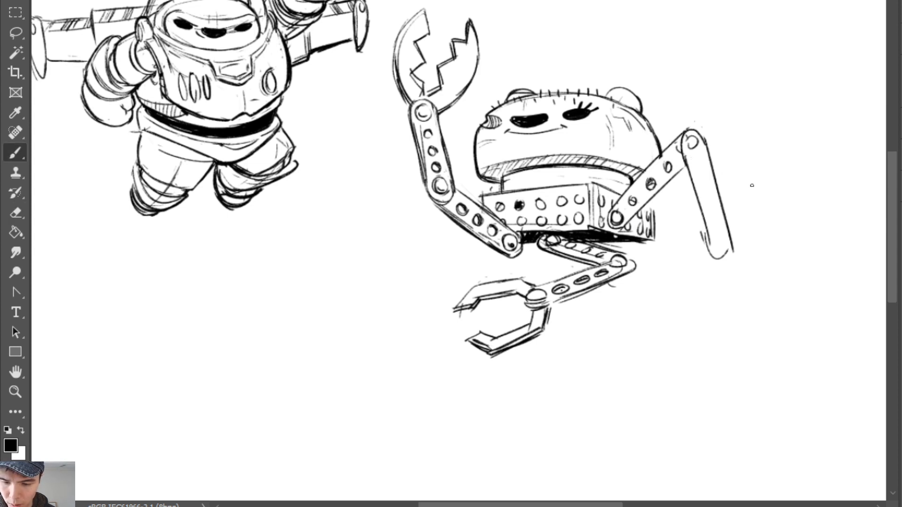
# Add holes down the second leg segment and draw a jointed, pointed foot segment with holes below it
pyautogui.moveTo(694, 139); pyautogui.dragTo(714, 218)
pyautogui.hotkey('ctrl', 'z')
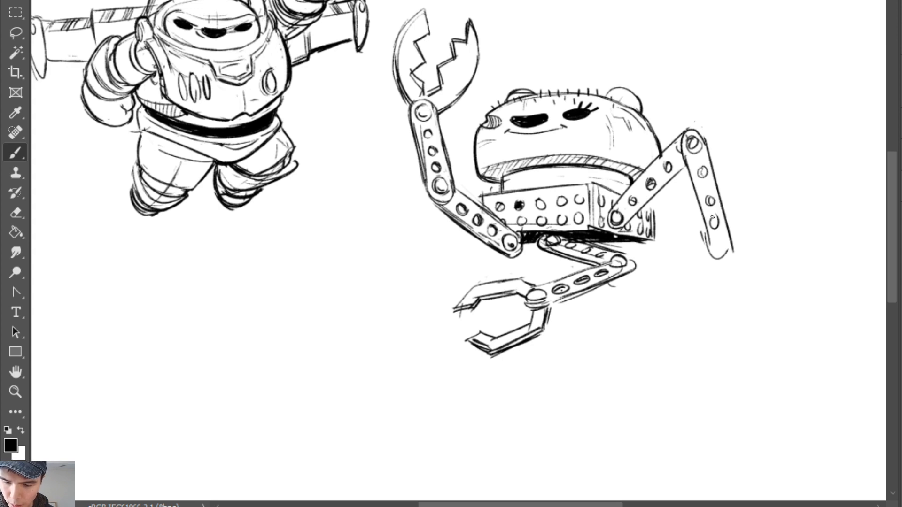
pyautogui.moveTo(723, 251)
pyautogui.mouseDown()
pyautogui.moveTo(710, 242)
pyautogui.moveTo(719, 253)
pyautogui.moveTo(679, 312)
pyautogui.moveTo(718, 282)
pyautogui.moveTo(680, 312)
pyautogui.moveTo(710, 297)
pyautogui.moveTo(713, 271)
pyautogui.moveTo(699, 297)
pyautogui.mouseUp()
pyautogui.moveTo(705, 302); pyautogui.dragTo(681, 314)
pyautogui.moveTo(736, 256); pyautogui.dragTo(726, 273)
pyautogui.moveTo(728, 270); pyautogui.dragTo(720, 284)
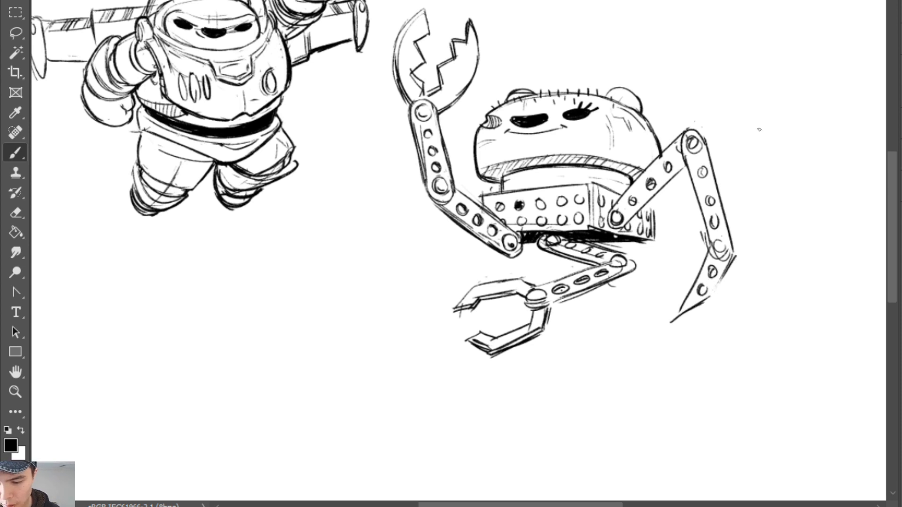
# Thicken the outlines of the leg along the first segment's underside and the outer edges of the lower two segments
pyautogui.moveTo(685, 172)
pyautogui.mouseDown()
pyautogui.moveTo(630, 226)
pyautogui.moveTo(635, 219)
pyautogui.mouseUp()
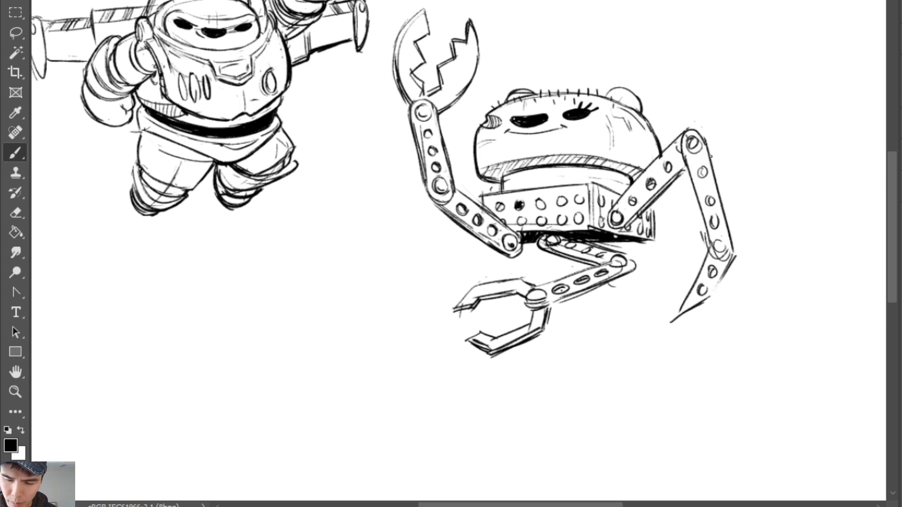
pyautogui.moveTo(707, 144)
pyautogui.mouseDown()
pyautogui.moveTo(733, 245)
pyautogui.moveTo(731, 237)
pyautogui.mouseUp()
pyautogui.moveTo(711, 297); pyautogui.dragTo(735, 258)
pyautogui.moveTo(718, 283); pyautogui.dragTo(733, 259)
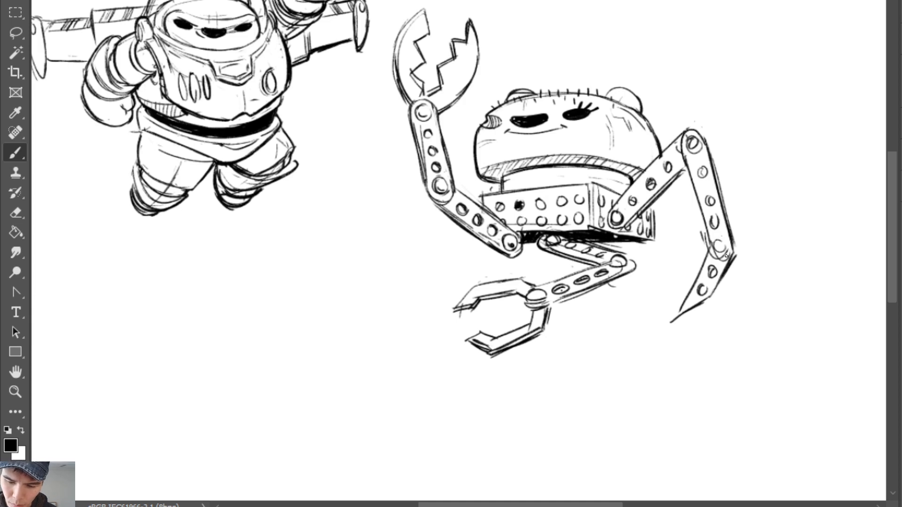
# Erase part of the body's rear lower corner and draw a hip pivot and straight leg segment behind the front leg
pyautogui.press('e')
pyautogui.moveTo(652, 221); pyautogui.dragTo(635, 233)
pyautogui.press('b')
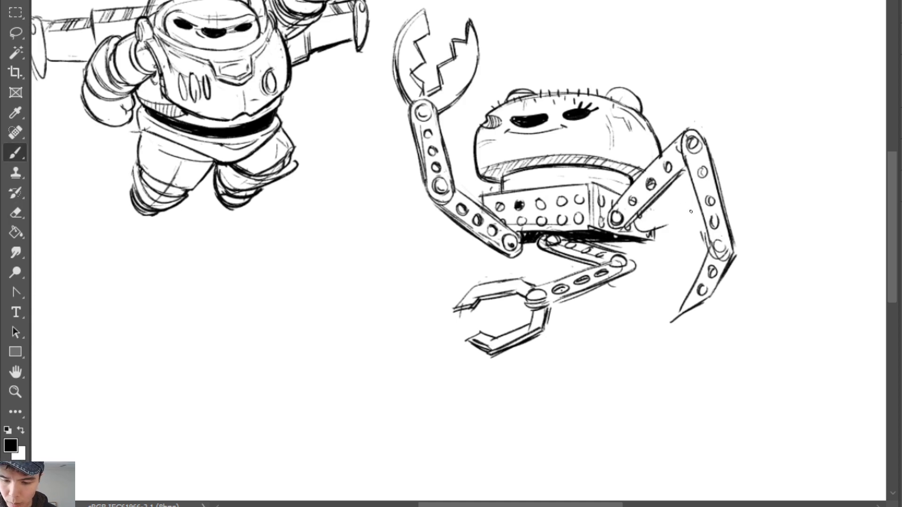
pyautogui.moveTo(699, 213); pyautogui.dragTo(645, 231)
pyautogui.moveTo(695, 196); pyautogui.dragTo(641, 217)
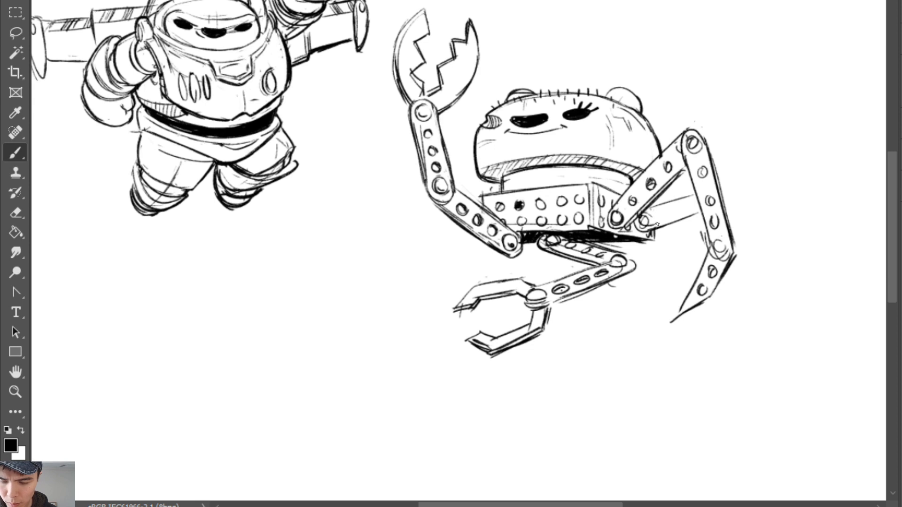
pyautogui.moveTo(694, 203)
pyautogui.mouseDown()
pyautogui.moveTo(671, 210)
pyautogui.moveTo(695, 205)
pyautogui.mouseUp()
pyautogui.hotkey('ctrl', 'z')
pyautogui.hotkey('ctrl', 'z')
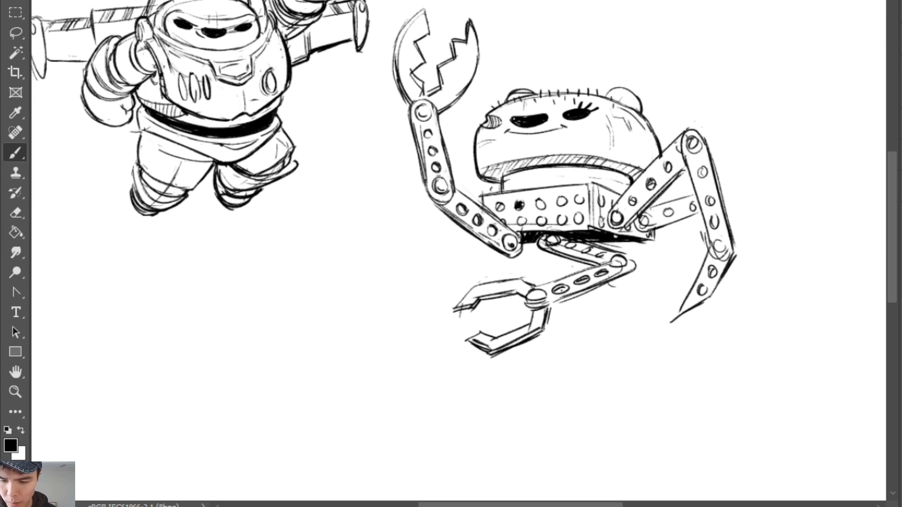
# Add holes to the rear leg's first segment and extend it past the front leg to a round knee joint
pyautogui.moveTo(650, 232)
pyautogui.mouseDown()
pyautogui.moveTo(702, 215)
pyautogui.moveTo(736, 187)
pyautogui.moveTo(726, 214)
pyautogui.moveTo(744, 212)
pyautogui.moveTo(745, 203)
pyautogui.moveTo(773, 245)
pyautogui.mouseUp()
pyautogui.press('e')
pyautogui.press('b')
pyautogui.hotkey('ctrl', 'z')
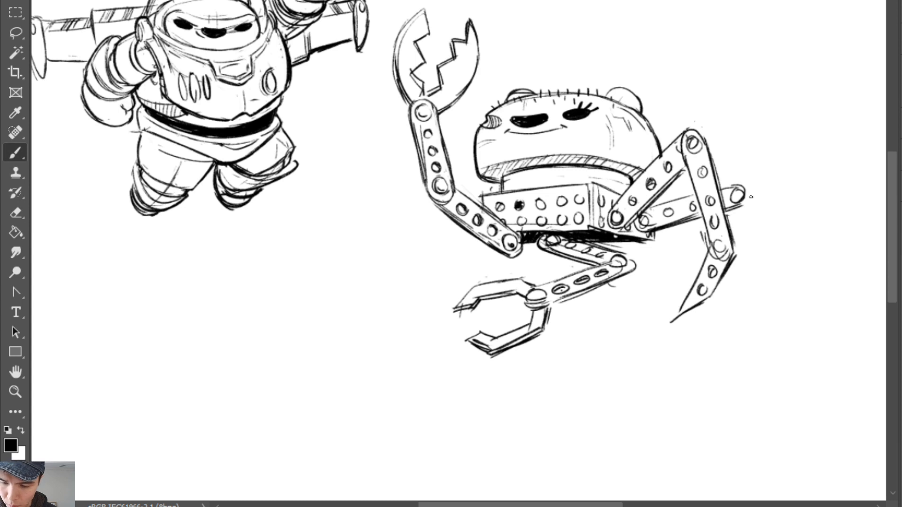
# Draw the rear leg's second segment angling down from the knee with holes and an ankle joint, cleaning up stray lines
pyautogui.moveTo(746, 193); pyautogui.dragTo(780, 245)
pyautogui.moveTo(736, 207)
pyautogui.mouseDown()
pyautogui.moveTo(778, 269)
pyautogui.moveTo(786, 254)
pyautogui.moveTo(751, 215)
pyautogui.moveTo(795, 273)
pyautogui.moveTo(782, 276)
pyautogui.mouseUp()
pyautogui.press('e')
pyautogui.press('b')
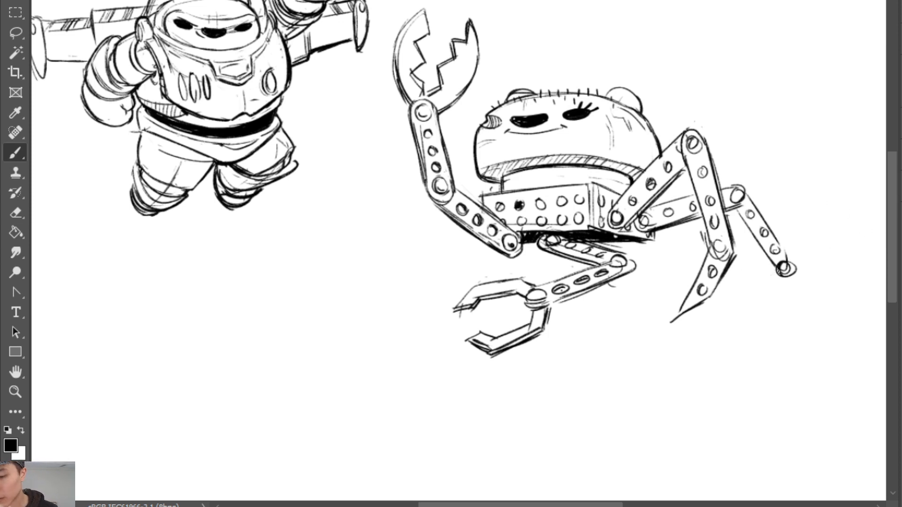
pyautogui.press('e')
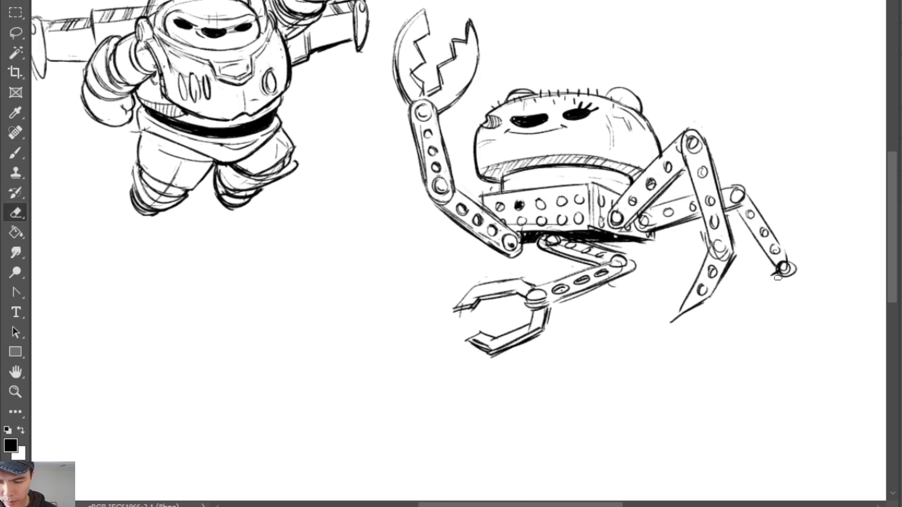
pyautogui.moveTo(779, 278); pyautogui.dragTo(782, 285)
pyautogui.press('b')
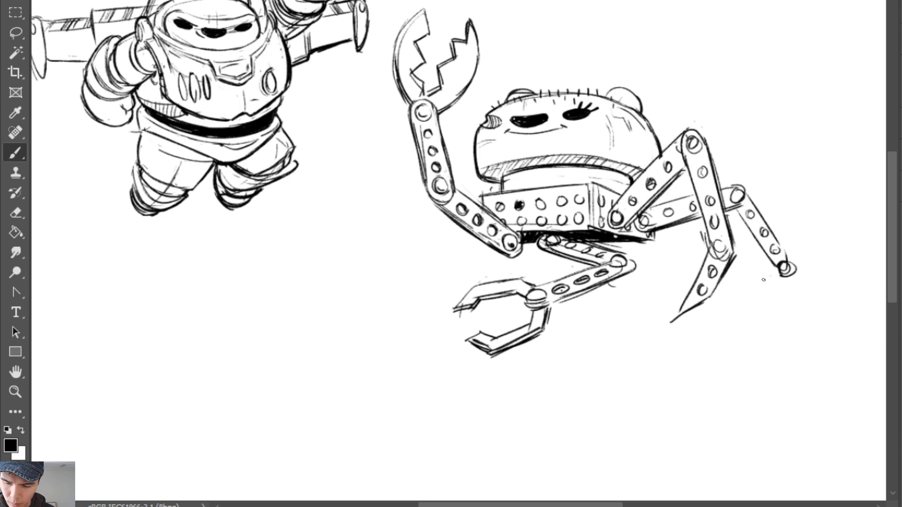
# Draw a pointed foot with holes on the rear leg and sketch ground lines beneath the robot bear
pyautogui.moveTo(773, 269)
pyautogui.mouseDown()
pyautogui.moveTo(734, 306)
pyautogui.moveTo(755, 303)
pyautogui.moveTo(718, 317)
pyautogui.mouseUp()
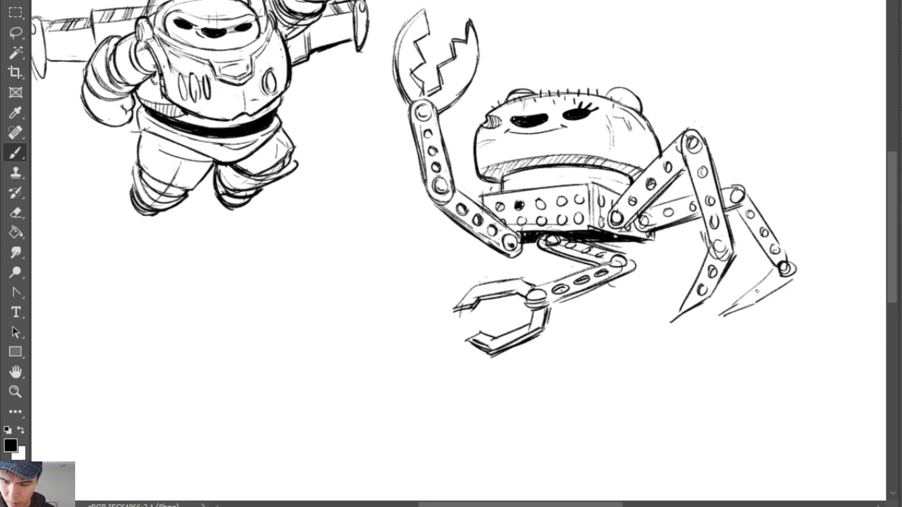
pyautogui.moveTo(759, 289)
pyautogui.mouseDown()
pyautogui.moveTo(757, 296)
pyautogui.moveTo(773, 285)
pyautogui.mouseUp()
pyautogui.moveTo(748, 312); pyautogui.dragTo(646, 324)
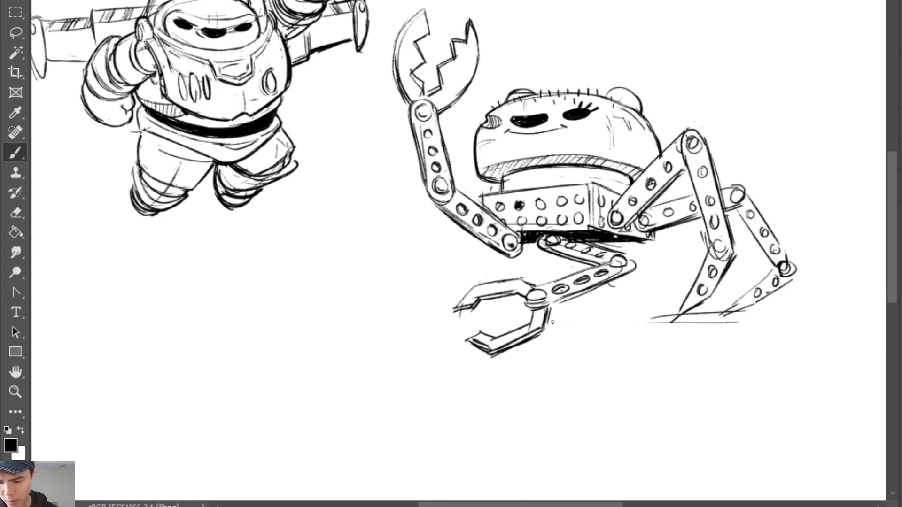
pyautogui.moveTo(563, 323); pyautogui.dragTo(625, 321)
pyautogui.moveTo(618, 320); pyautogui.dragTo(563, 321)
# Rough in two far-side legs behind the raised claw arm, with an upper segment, round joints and narrow lower segments
pyautogui.moveTo(461, 154); pyautogui.dragTo(480, 192)
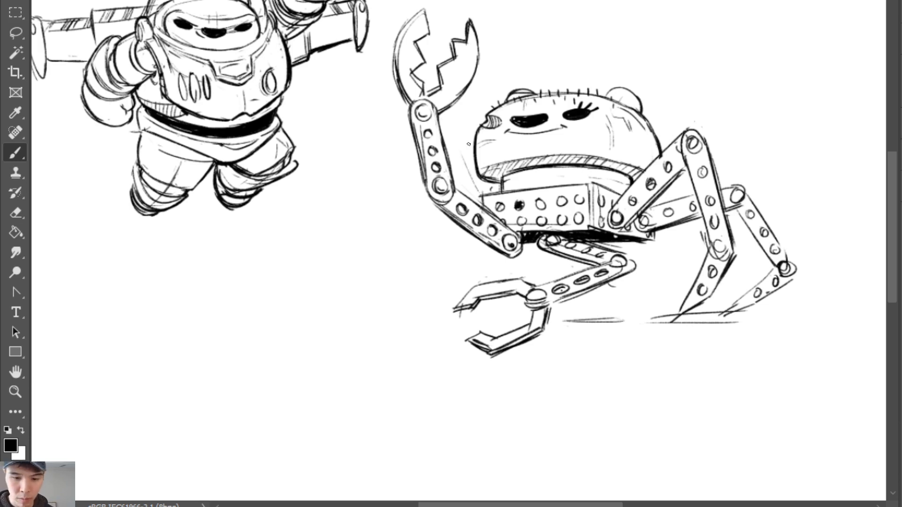
pyautogui.moveTo(470, 122)
pyautogui.mouseDown()
pyautogui.moveTo(454, 163)
pyautogui.moveTo(464, 139)
pyautogui.moveTo(447, 149)
pyautogui.mouseUp()
pyautogui.moveTo(426, 181)
pyautogui.mouseDown()
pyautogui.moveTo(410, 216)
pyautogui.moveTo(419, 313)
pyautogui.mouseUp()
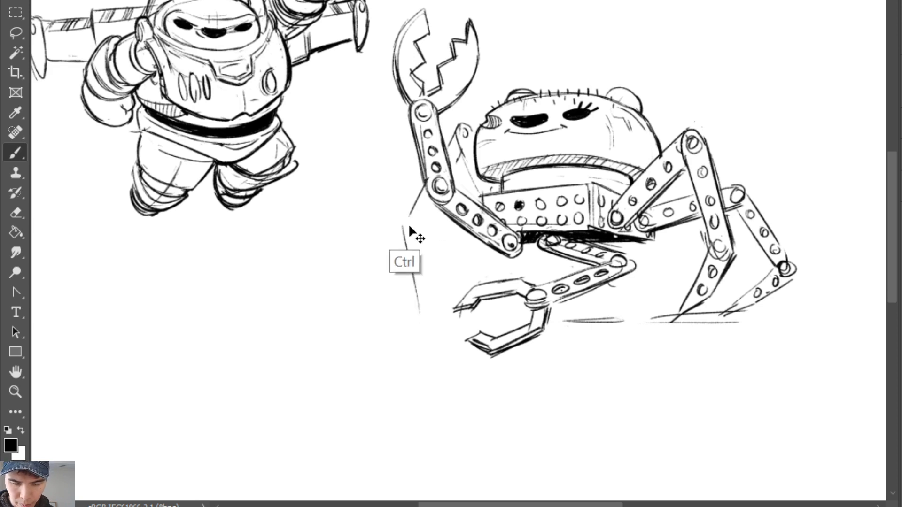
pyautogui.hotkey('ctrl', 'z')
pyautogui.moveTo(408, 223); pyautogui.dragTo(428, 295)
pyautogui.moveTo(377, 240)
pyautogui.mouseDown()
pyautogui.moveTo(380, 315)
pyautogui.moveTo(391, 234)
pyautogui.moveTo(382, 235)
pyautogui.moveTo(395, 265)
pyautogui.moveTo(391, 324)
pyautogui.moveTo(376, 241)
pyautogui.moveTo(385, 303)
pyautogui.mouseUp()
pyautogui.press('e')
pyautogui.press('b')
pyautogui.moveTo(383, 302); pyautogui.dragTo(401, 324)
# Redraw the inner far leg's lower segment as a pointed foot and erase stray lines around both feet
pyautogui.press('e')
pyautogui.moveTo(422, 252)
pyautogui.mouseDown()
pyautogui.moveTo(409, 223)
pyautogui.moveTo(408, 254)
pyautogui.mouseUp()
pyautogui.press('b')
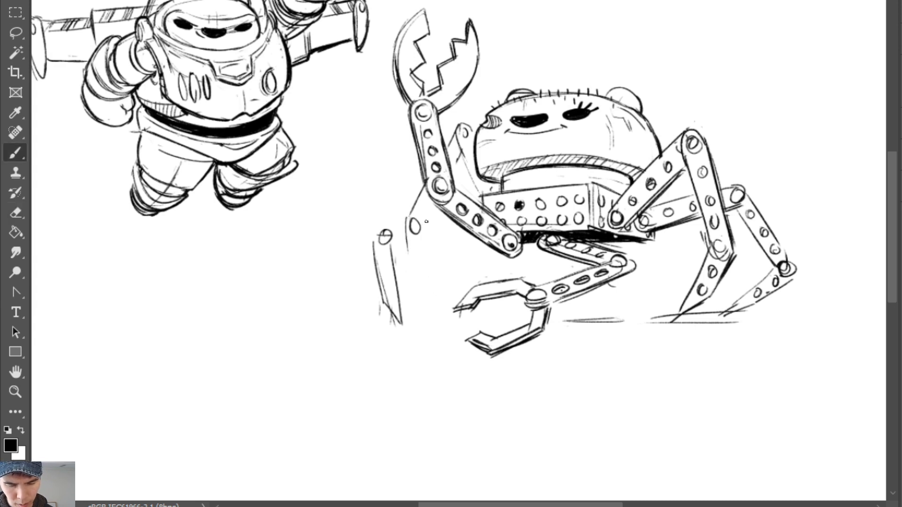
pyautogui.moveTo(430, 220); pyautogui.dragTo(431, 279)
pyautogui.moveTo(435, 204)
pyautogui.mouseDown()
pyautogui.moveTo(426, 228)
pyautogui.moveTo(429, 209)
pyautogui.mouseUp()
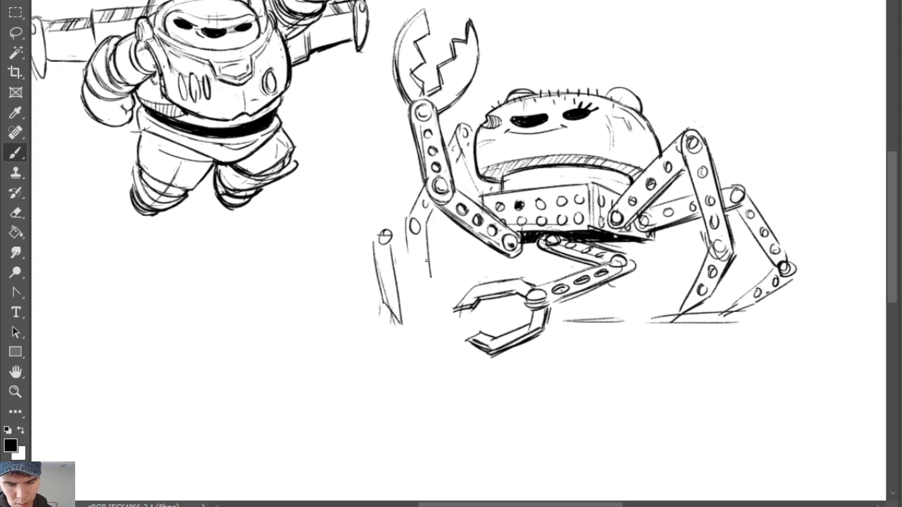
pyautogui.moveTo(408, 239); pyautogui.dragTo(432, 320)
pyautogui.press('e')
pyautogui.moveTo(431, 278)
pyautogui.mouseDown()
pyautogui.moveTo(433, 323)
pyautogui.moveTo(387, 306)
pyautogui.moveTo(403, 331)
pyautogui.moveTo(384, 286)
pyautogui.moveTo(403, 311)
pyautogui.mouseUp()
pyautogui.press('b')
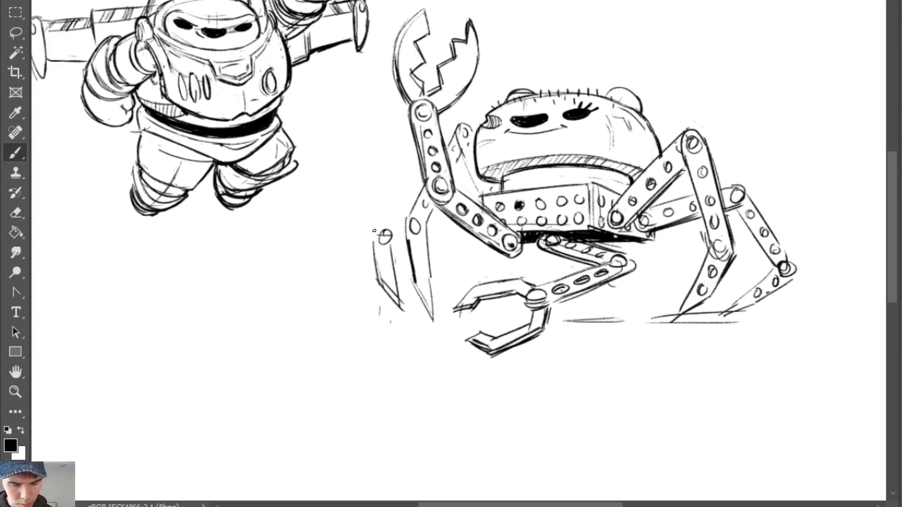
# Connect the outer far leg's knee to the arm with a slanted upper segment and add holes to it
pyautogui.moveTo(376, 228); pyautogui.dragTo(415, 179)
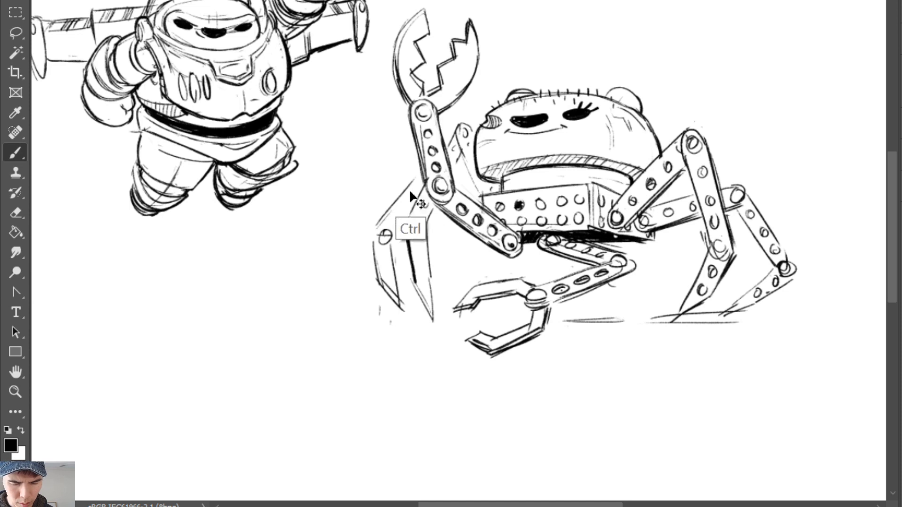
pyautogui.hotkey('ctrl', 'z')
pyautogui.moveTo(376, 229); pyautogui.dragTo(419, 178)
pyautogui.hotkey('ctrl', 'z')
pyautogui.moveTo(393, 249)
pyautogui.mouseDown()
pyautogui.moveTo(414, 227)
pyautogui.moveTo(401, 215)
pyautogui.mouseUp()
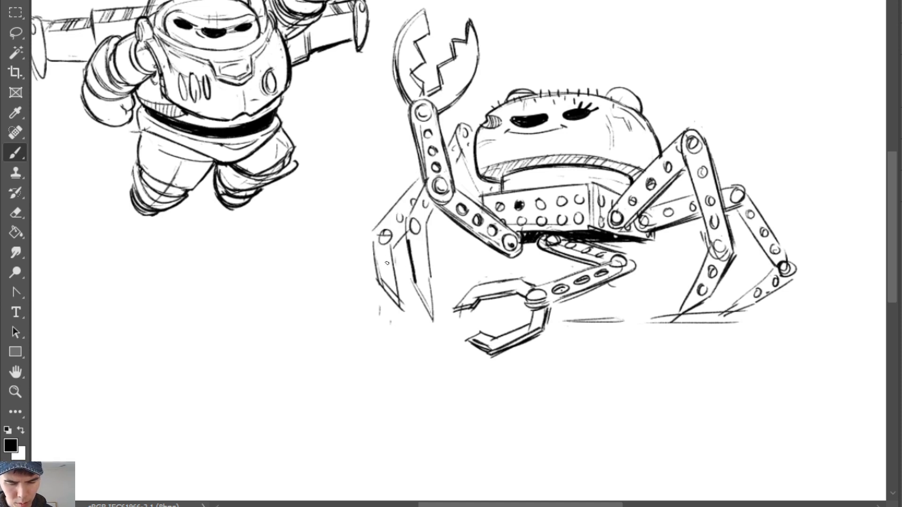
# Add holes to both far legs' lower segments and sharpen their pointed tips with darker outlines
pyautogui.moveTo(384, 250); pyautogui.dragTo(386, 275)
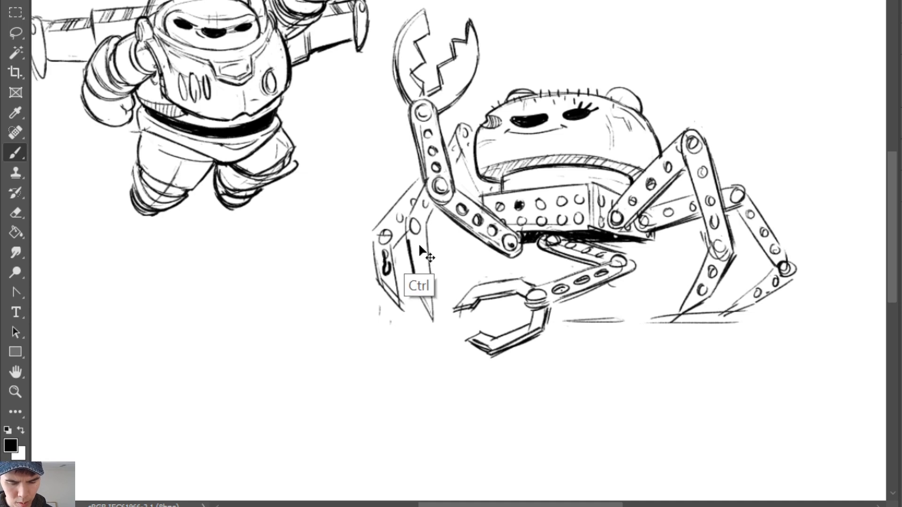
pyautogui.hotkey('ctrl', 'z')
pyautogui.moveTo(419, 243); pyautogui.dragTo(418, 244)
pyautogui.moveTo(422, 276)
pyautogui.mouseDown()
pyautogui.moveTo(385, 271)
pyautogui.moveTo(396, 254)
pyautogui.moveTo(403, 306)
pyautogui.moveTo(393, 263)
pyautogui.moveTo(399, 307)
pyautogui.moveTo(383, 316)
pyautogui.moveTo(377, 280)
pyautogui.moveTo(412, 305)
pyautogui.moveTo(432, 297)
pyautogui.moveTo(411, 283)
pyautogui.moveTo(428, 298)
pyautogui.moveTo(415, 294)
pyautogui.moveTo(431, 279)
pyautogui.moveTo(435, 323)
pyautogui.mouseUp()
pyautogui.press('e')
pyautogui.press('b')
pyautogui.moveTo(429, 263); pyautogui.dragTo(434, 308)
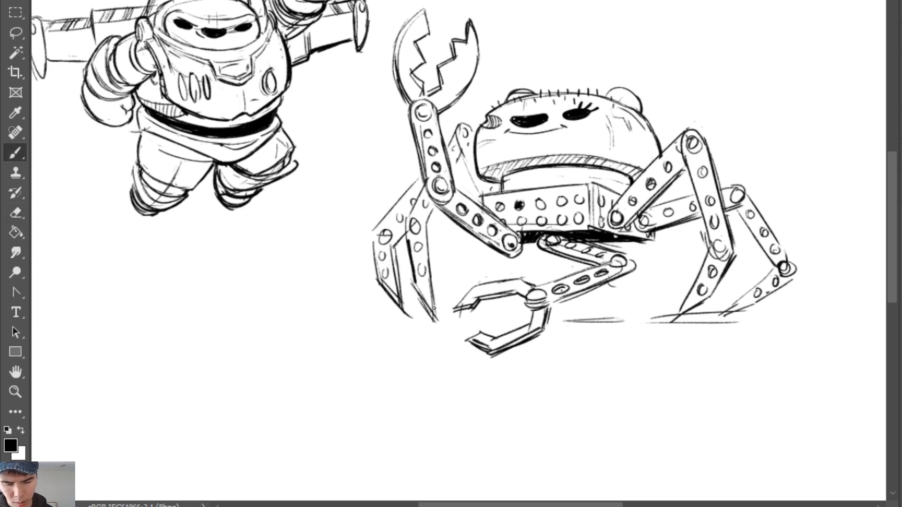
# Darken the inner far leg's inside edge and the outer far leg's upper edge
pyautogui.moveTo(434, 207); pyautogui.dragTo(430, 279)
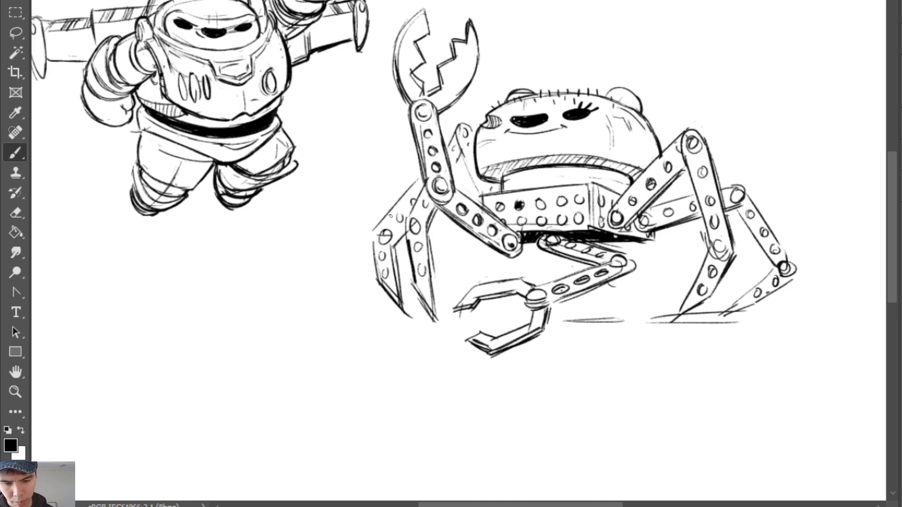
pyautogui.moveTo(377, 222)
pyautogui.mouseDown()
pyautogui.moveTo(405, 205)
pyautogui.moveTo(415, 183)
pyautogui.moveTo(391, 210)
pyautogui.mouseUp()
pyautogui.press('e')
pyautogui.press('b')
# Add holes and firmer edges to the far leg segment between the raised arm and the head
pyautogui.moveTo(468, 170)
pyautogui.mouseDown()
pyautogui.moveTo(451, 180)
pyautogui.moveTo(473, 187)
pyautogui.moveTo(467, 170)
pyautogui.moveTo(482, 201)
pyautogui.moveTo(480, 179)
pyautogui.moveTo(465, 180)
pyautogui.mouseUp()
pyautogui.hotkey('ctrl', 'z')
pyautogui.hotkey('ctrl', 'z')
pyautogui.hotkey('ctrl', 'z')
pyautogui.hotkey('ctrl', 'z')
pyautogui.hotkey('ctrl', 'z')
pyautogui.moveTo(469, 147); pyautogui.dragTo(475, 163)
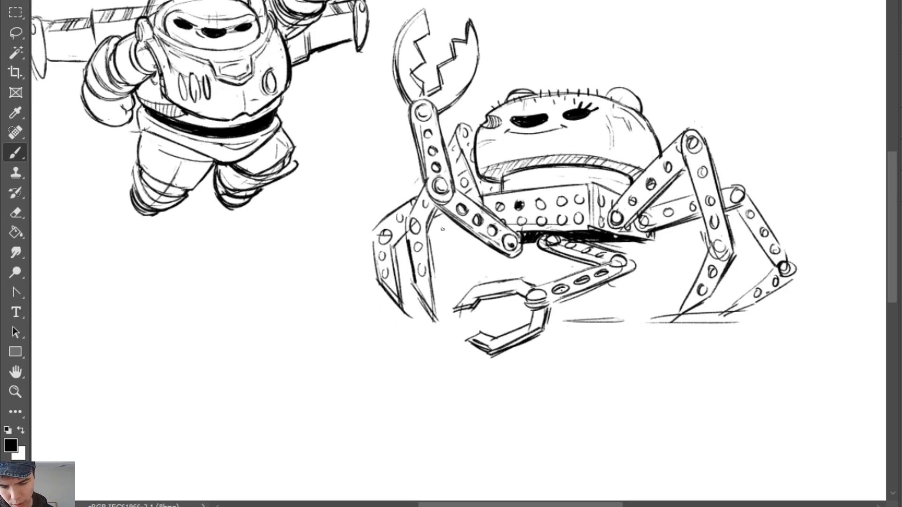
pyautogui.moveTo(475, 137); pyautogui.dragTo(480, 163)
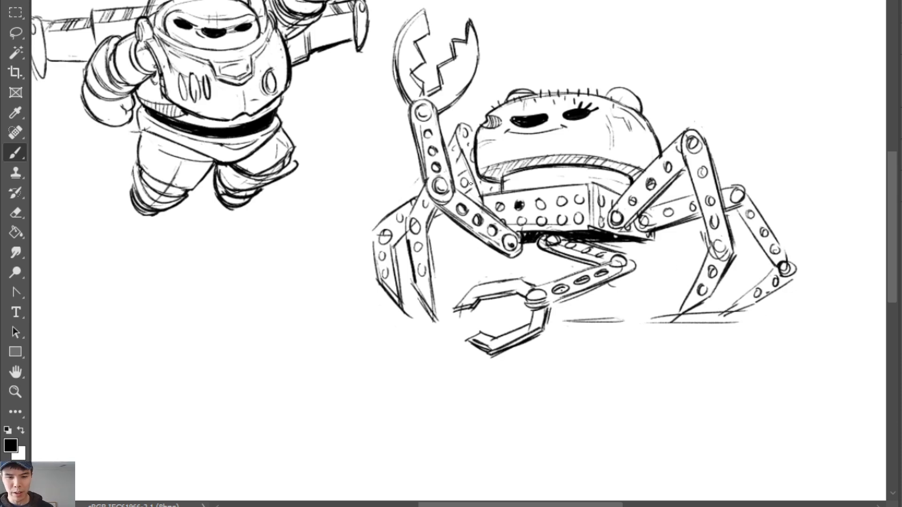
# Thicken the outlines of the raised claw arm's two segments and the front leg's first segment
pyautogui.moveTo(458, 194); pyautogui.dragTo(499, 221)
pyautogui.moveTo(462, 194); pyautogui.dragTo(508, 228)
pyautogui.moveTo(441, 122); pyautogui.dragTo(454, 173)
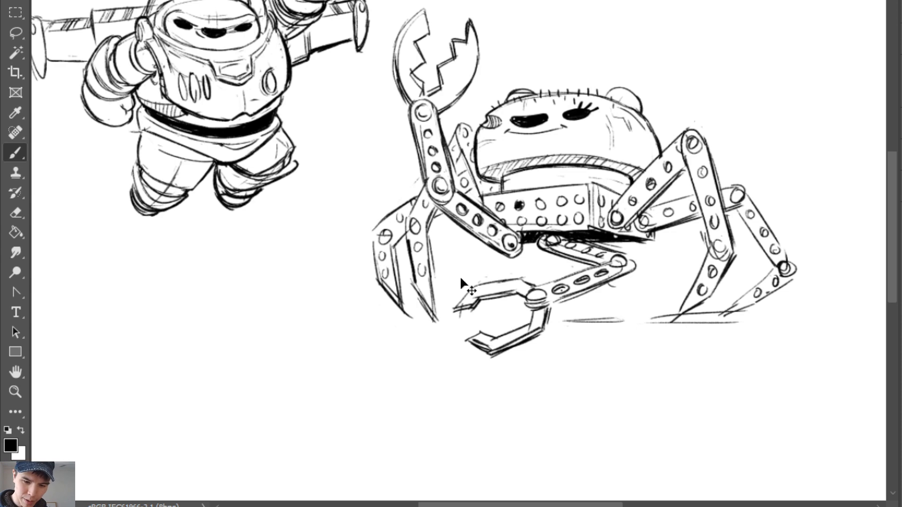
pyautogui.hotkey('ctrl', 'z')
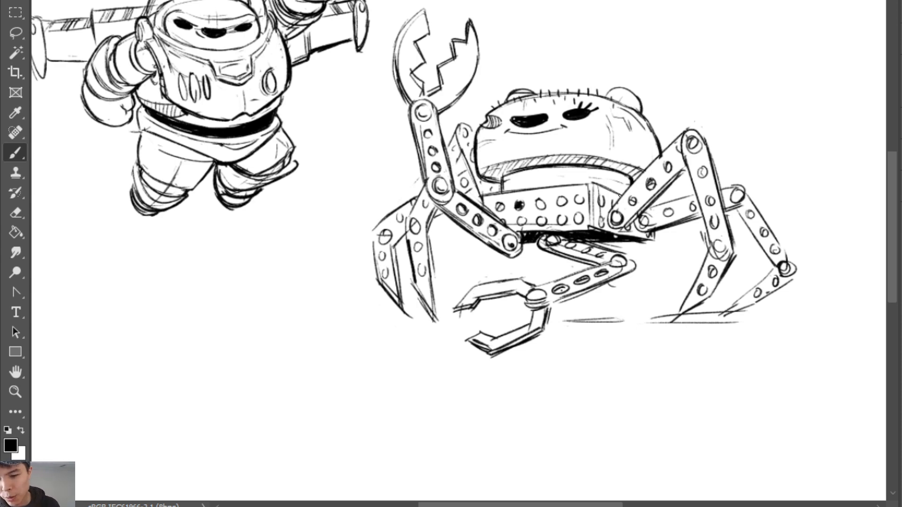
pyautogui.moveTo(619, 196); pyautogui.dragTo(675, 139)
pyautogui.moveTo(639, 184); pyautogui.dragTo(682, 136)
pyautogui.moveTo(665, 190); pyautogui.dragTo(680, 167)
# Move the robot bear drawing down and slightly left, away from the space-ranger bear
pyautogui.press('z')
pyautogui.moveTo(630, 271); pyautogui.dragTo(604, 283)
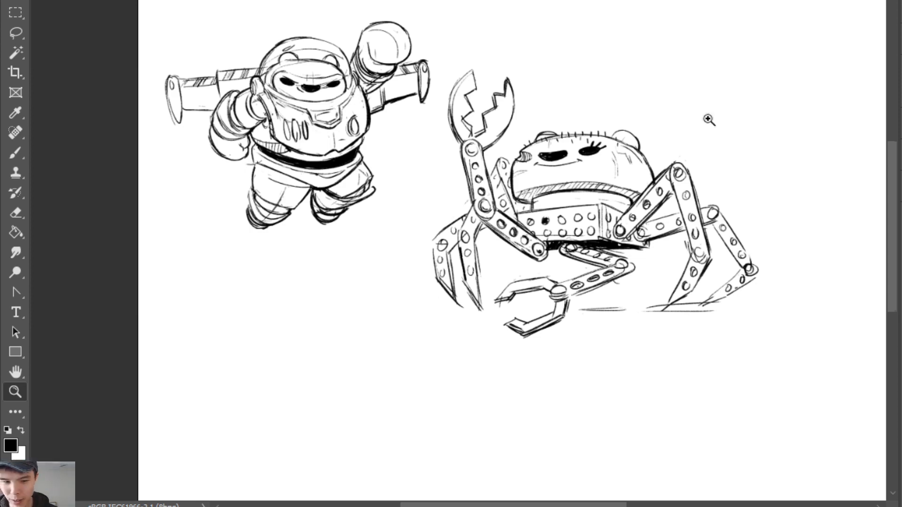
pyautogui.click(713, 146)
pyautogui.click(717, 185)
pyautogui.click(703, 232)
pyautogui.keyDown('alt'); pyautogui.click(697, 247); pyautogui.keyUp('alt')
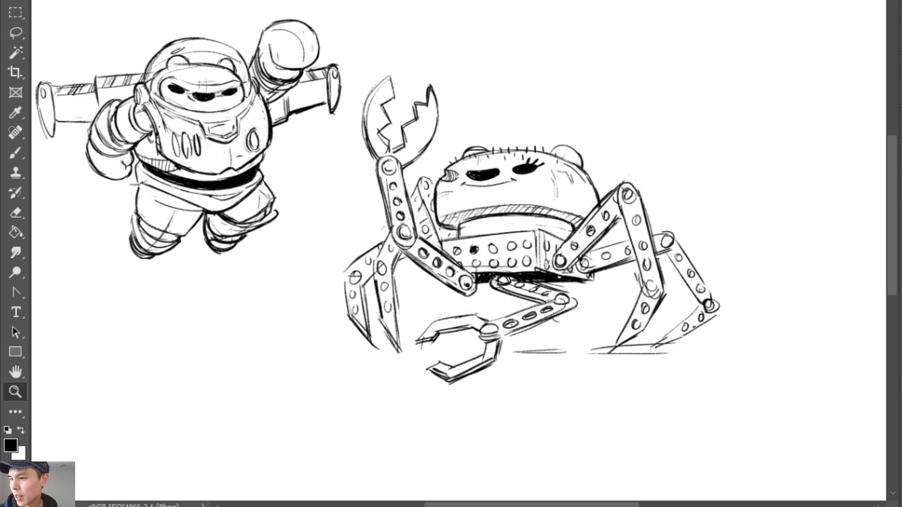
pyautogui.press('v')
pyautogui.moveTo(533, 169); pyautogui.dragTo(512, 226)
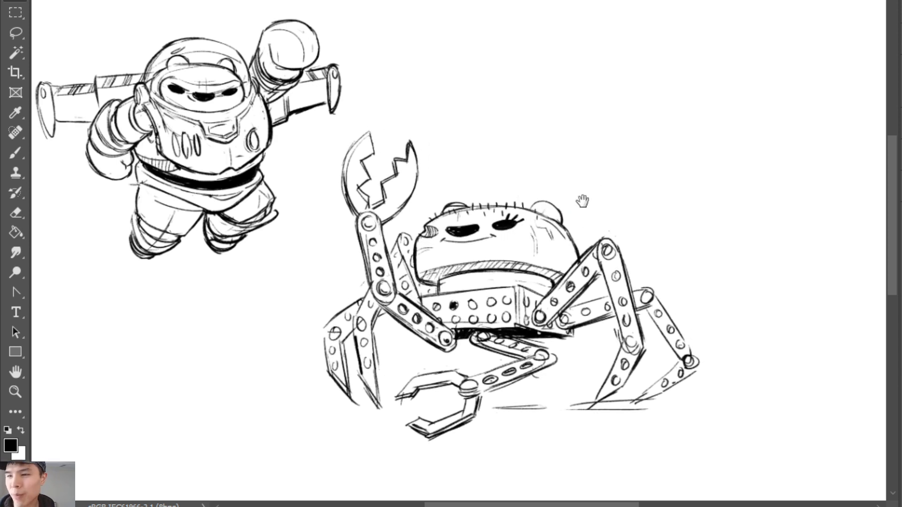
pyautogui.moveTo(582, 199); pyautogui.dragTo(558, 187)
# Sketch the wide, curved top of a third character's head in the empty space above the robot bear's legs
pyautogui.press('b')
pyautogui.press('e')
pyautogui.press('b')
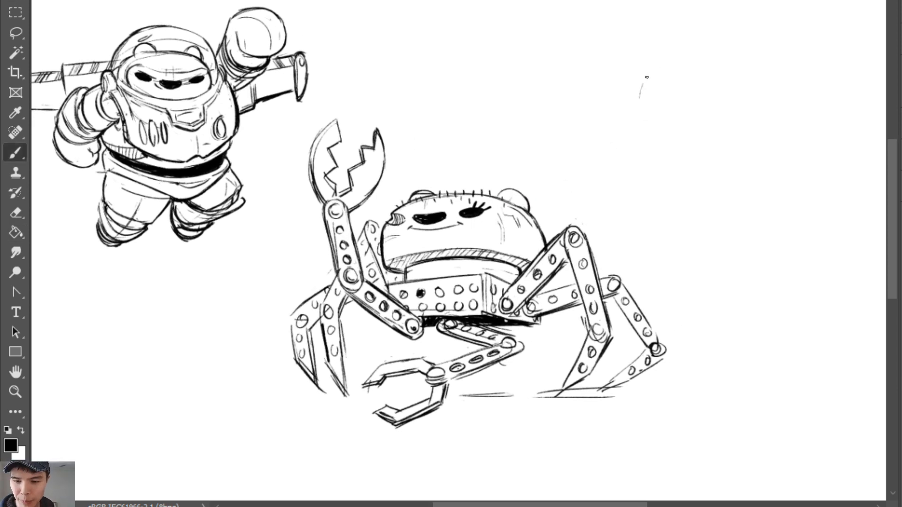
pyautogui.moveTo(647, 77); pyautogui.dragTo(736, 56)
pyautogui.hotkey('ctrl', 'z')
pyautogui.moveTo(626, 93)
pyautogui.mouseDown()
pyautogui.moveTo(636, 72)
pyautogui.moveTo(732, 57)
pyautogui.moveTo(750, 83)
pyautogui.mouseUp()
pyautogui.moveTo(644, 65); pyautogui.dragTo(673, 55)
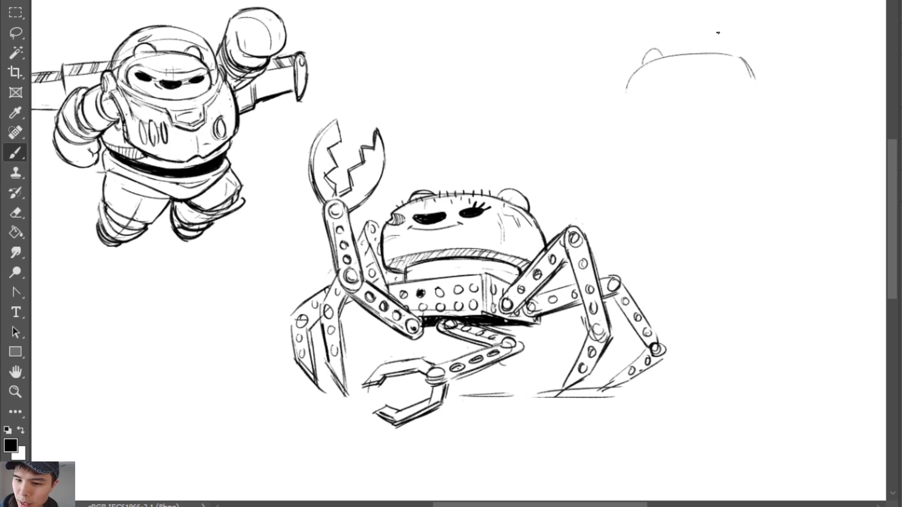
pyautogui.hotkey('ctrl', 'z')
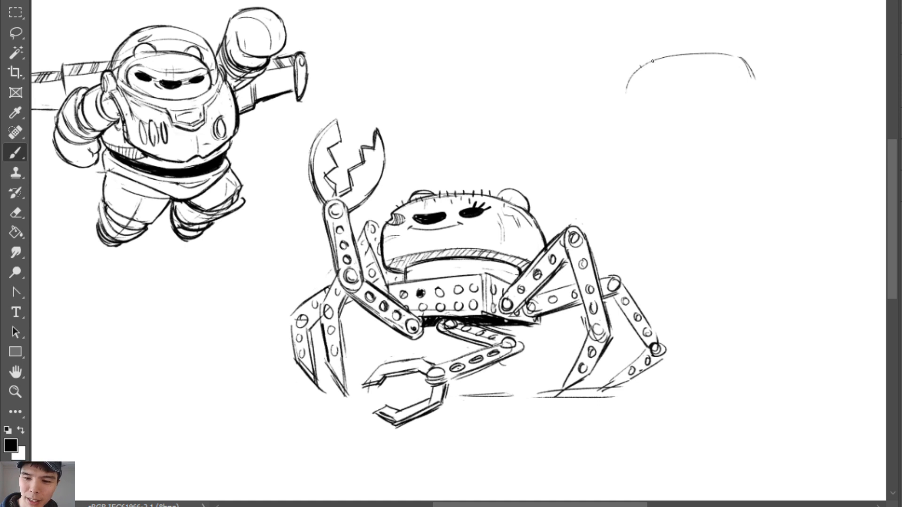
pyautogui.moveTo(628, 89)
pyautogui.mouseDown()
pyautogui.moveTo(652, 59)
pyautogui.moveTo(732, 54)
pyautogui.mouseUp()
pyautogui.moveTo(651, 60)
pyautogui.mouseDown()
pyautogui.moveTo(726, 53)
pyautogui.moveTo(757, 67)
pyautogui.moveTo(759, 86)
pyautogui.mouseUp()
pyautogui.press('e')
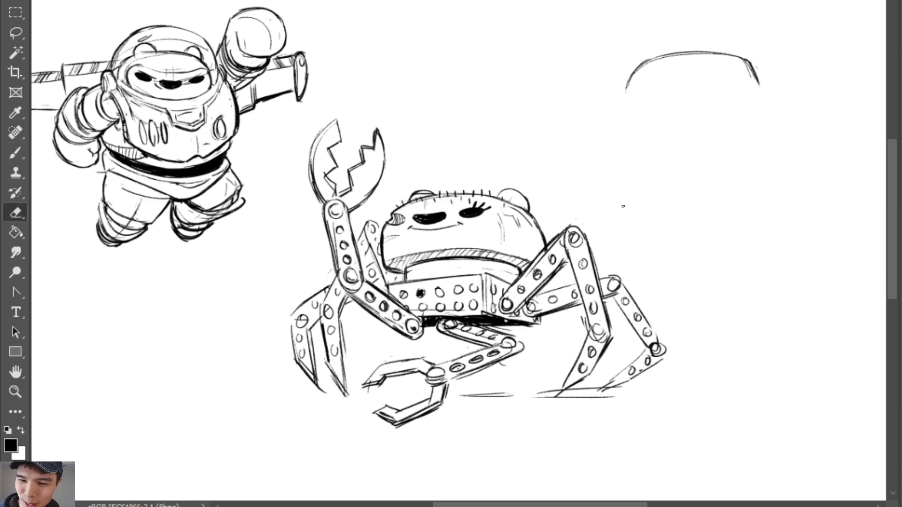
pyautogui.press('b')
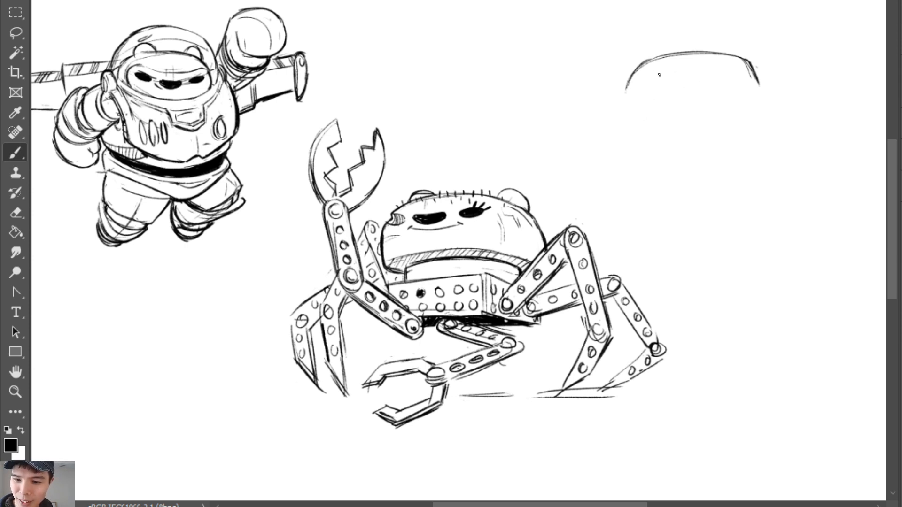
# Draw two filled, slanted oval eyes set wide apart on the new head and trim the right-hand eye's shape
pyautogui.moveTo(722, 69)
pyautogui.mouseDown()
pyautogui.moveTo(708, 71)
pyautogui.moveTo(721, 69)
pyautogui.mouseUp()
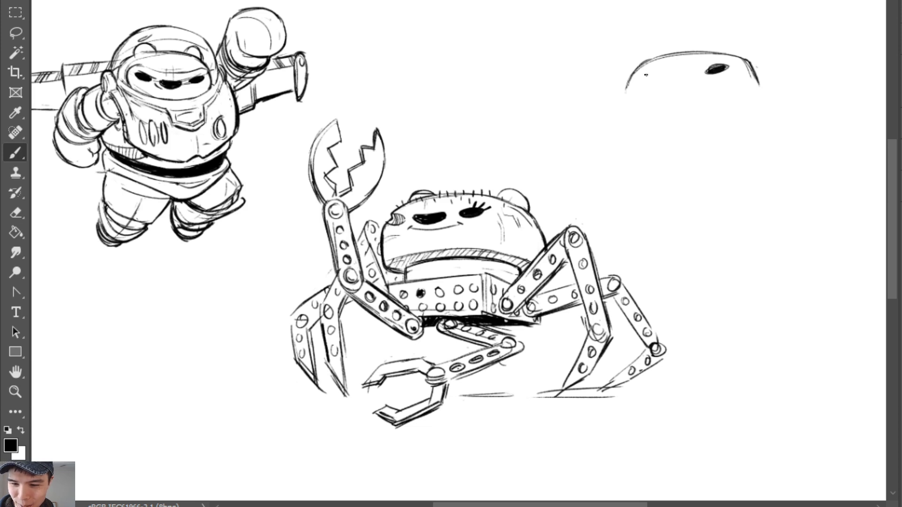
pyautogui.moveTo(651, 74)
pyautogui.mouseDown()
pyautogui.moveTo(642, 77)
pyautogui.moveTo(658, 75)
pyautogui.moveTo(641, 74)
pyautogui.mouseUp()
pyautogui.press('e')
pyautogui.moveTo(712, 67)
pyautogui.mouseDown()
pyautogui.moveTo(731, 67)
pyautogui.moveTo(722, 71)
pyautogui.mouseUp()
pyautogui.press('b')
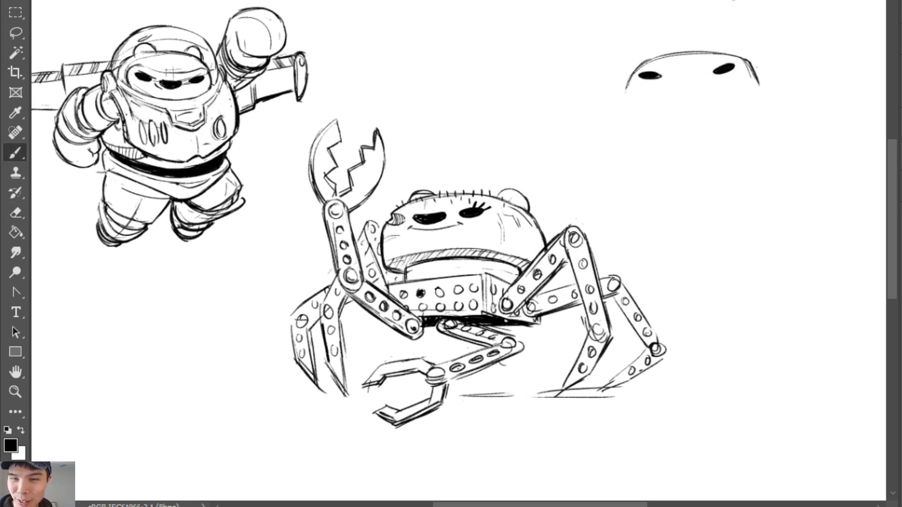
# Draw a large rounded nose between the eyes with a segmented, drooping moustache beneath it
pyautogui.moveTo(683, 65)
pyautogui.mouseDown()
pyautogui.moveTo(673, 77)
pyautogui.moveTo(701, 77)
pyautogui.moveTo(691, 66)
pyautogui.moveTo(702, 82)
pyautogui.moveTo(676, 95)
pyautogui.moveTo(709, 90)
pyautogui.moveTo(658, 105)
pyautogui.moveTo(666, 108)
pyautogui.mouseUp()
pyautogui.hotkey('ctrl', 'z')
pyautogui.hotkey('ctrl', 'z')
pyautogui.moveTo(712, 90)
pyautogui.mouseDown()
pyautogui.moveTo(723, 100)
pyautogui.moveTo(675, 109)
pyautogui.moveTo(688, 98)
pyautogui.moveTo(729, 98)
pyautogui.mouseUp()
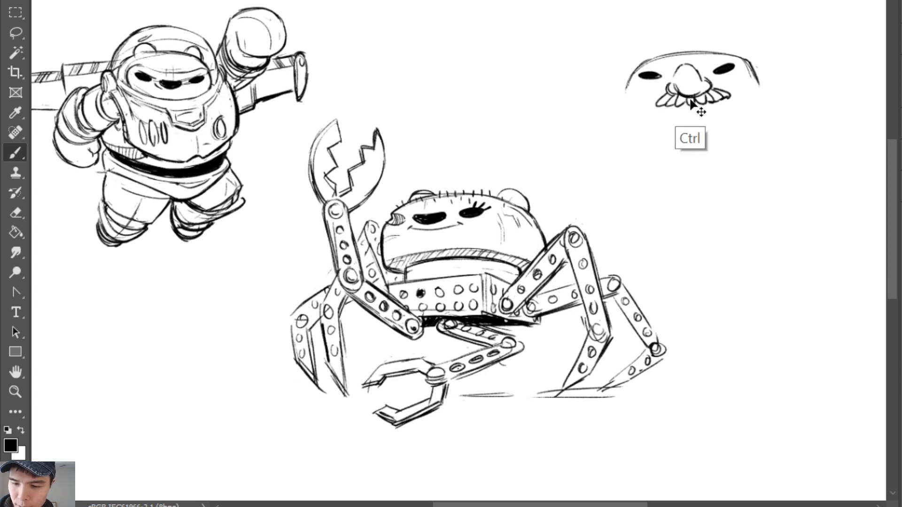
pyautogui.hotkey('ctrl', 'z')
pyautogui.moveTo(666, 93); pyautogui.dragTo(655, 108)
pyautogui.moveTo(711, 91); pyautogui.dragTo(725, 98)
pyautogui.moveTo(686, 65); pyautogui.dragTo(682, 86)
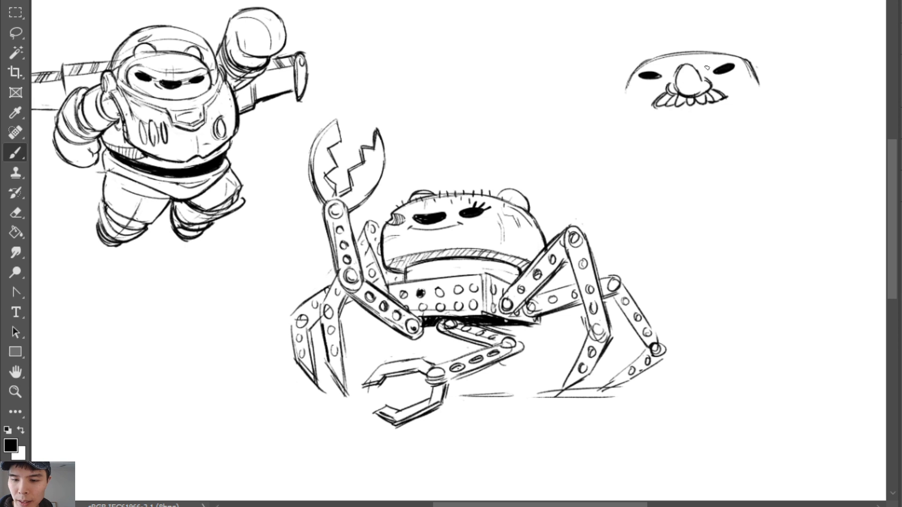
# Redraw the third character's large nose with a cleaner, rounded outline above the moustache
pyautogui.hotkey('ctrl', 'z')
pyautogui.press('e')
pyautogui.press('b')
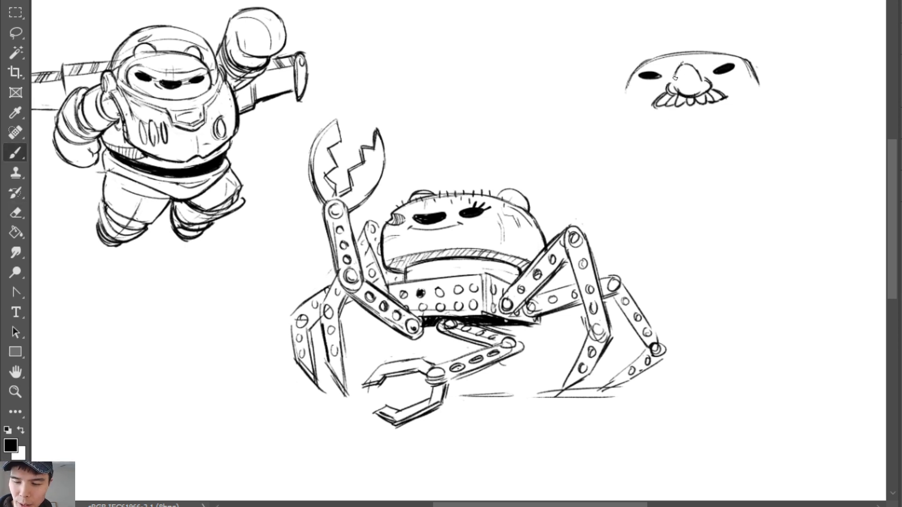
pyautogui.moveTo(682, 64)
pyautogui.mouseDown()
pyautogui.moveTo(671, 88)
pyautogui.moveTo(701, 71)
pyautogui.moveTo(704, 81)
pyautogui.mouseUp()
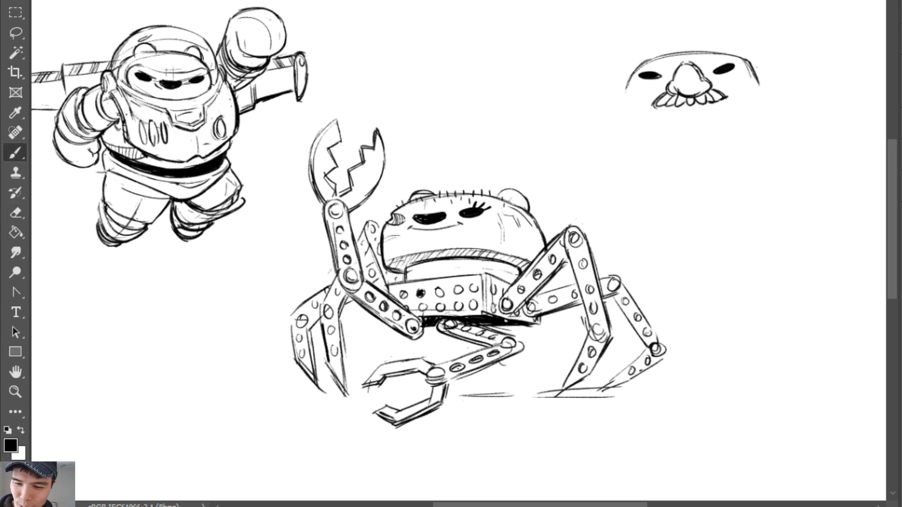
# Sketch a hat brim as shallow curved lines across the top of the moustached character's head
pyautogui.moveTo(645, 65); pyautogui.dragTo(726, 53)
pyautogui.hotkey('ctrl', 'z')
pyautogui.hotkey('ctrl', 'z')
pyautogui.moveTo(631, 65); pyautogui.dragTo(744, 54)
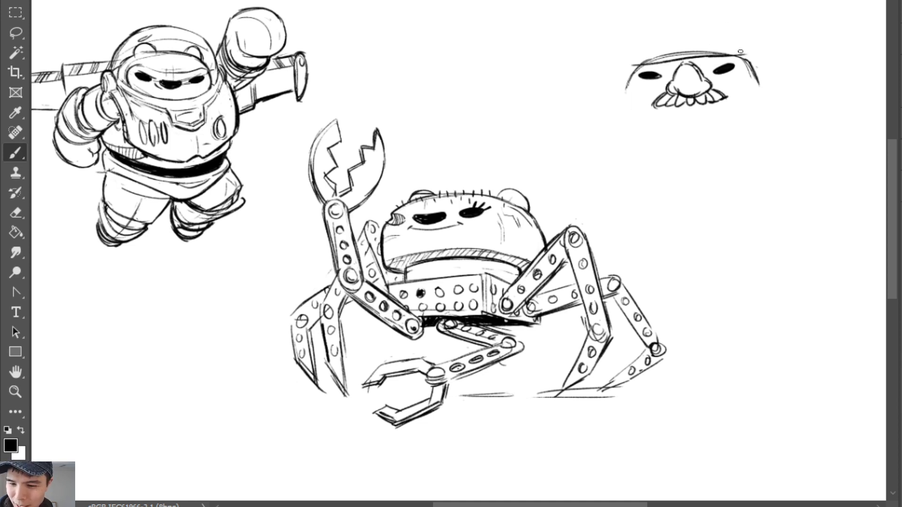
pyautogui.hotkey('ctrl', 'z')
pyautogui.hotkey('ctrl', 'z')
pyautogui.moveTo(660, 60)
pyautogui.mouseDown()
pyautogui.moveTo(729, 55)
pyautogui.moveTo(719, 57)
pyautogui.mouseUp()
pyautogui.hotkey('ctrl', 'z')
pyautogui.press('e')
pyautogui.press('b')
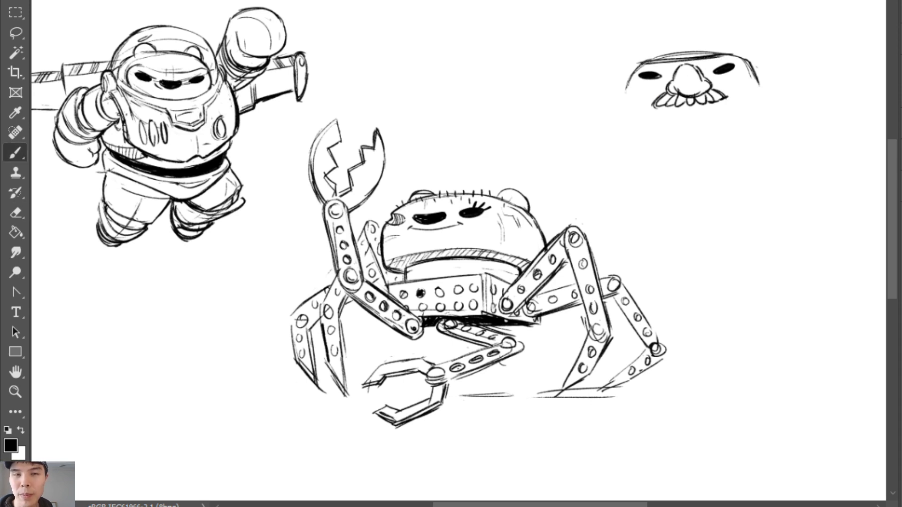
pyautogui.hotkey('ctrl', 'z')
pyautogui.hotkey('ctrl', 'z')
pyautogui.moveTo(634, 60)
pyautogui.mouseDown()
pyautogui.moveTo(720, 56)
pyautogui.moveTo(741, 46)
pyautogui.mouseUp()
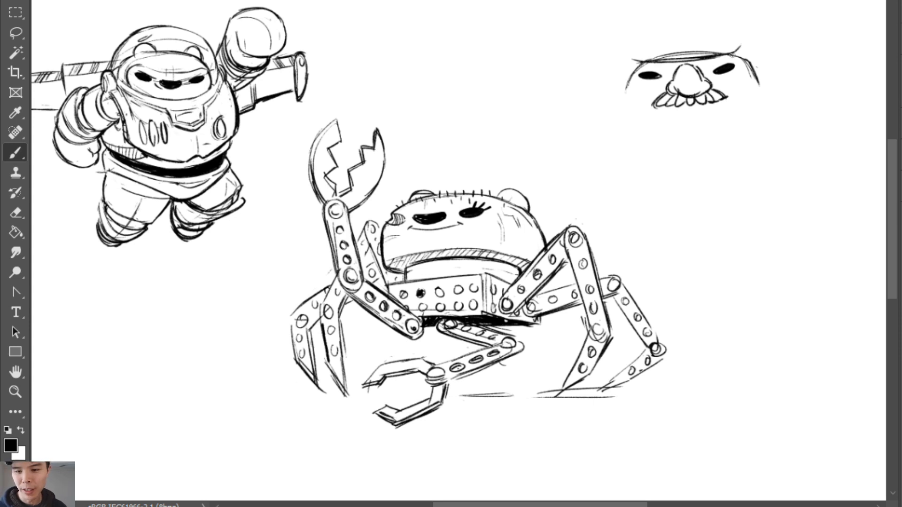
# Draw upturned, rolled ends on both sides of the hat brim and clean up their outlines
pyautogui.moveTo(731, 56)
pyautogui.mouseDown()
pyautogui.moveTo(734, 39)
pyautogui.moveTo(702, 55)
pyautogui.mouseUp()
pyautogui.moveTo(630, 48)
pyautogui.mouseDown()
pyautogui.moveTo(674, 58)
pyautogui.moveTo(626, 47)
pyautogui.moveTo(656, 52)
pyautogui.moveTo(644, 63)
pyautogui.moveTo(627, 54)
pyautogui.moveTo(650, 64)
pyautogui.mouseUp()
pyautogui.press('e')
pyautogui.press('b')
pyautogui.press('e')
pyautogui.moveTo(742, 37)
pyautogui.mouseDown()
pyautogui.moveTo(730, 38)
pyautogui.moveTo(736, 41)
pyautogui.moveTo(726, 58)
pyautogui.moveTo(735, 49)
pyautogui.moveTo(723, 58)
pyautogui.moveTo(737, 49)
pyautogui.mouseUp()
pyautogui.press('b')
pyautogui.press('e')
pyautogui.press('b')
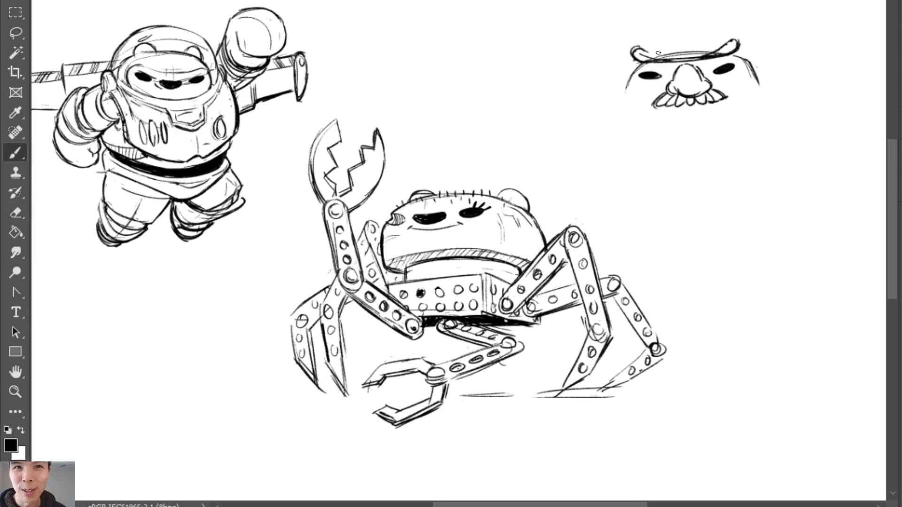
# Draw a rounded bowler crown on the brim with a curved hatband line across it
pyautogui.moveTo(646, 51)
pyautogui.mouseDown()
pyautogui.moveTo(674, 60)
pyautogui.moveTo(657, 45)
pyautogui.moveTo(676, 21)
pyautogui.moveTo(705, 29)
pyautogui.moveTo(679, 23)
pyautogui.mouseUp()
pyautogui.press('e')
pyautogui.press('b')
pyautogui.hotkey('ctrl', 'z')
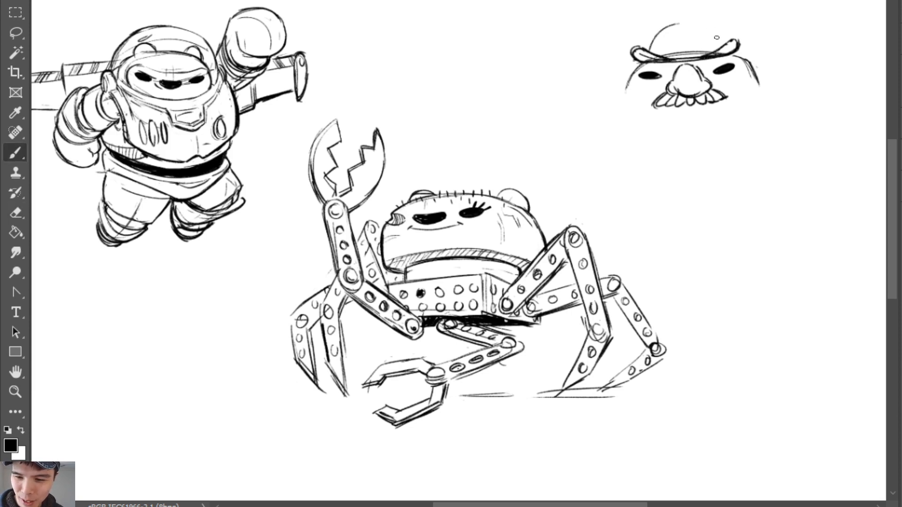
pyautogui.moveTo(724, 46)
pyautogui.mouseDown()
pyautogui.moveTo(695, 24)
pyautogui.moveTo(713, 27)
pyautogui.moveTo(723, 44)
pyautogui.moveTo(665, 26)
pyautogui.moveTo(653, 55)
pyautogui.mouseUp()
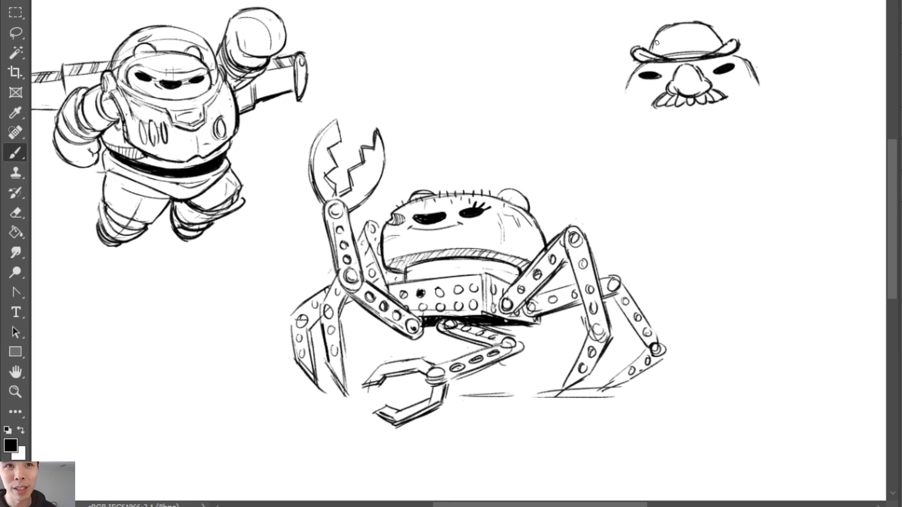
pyautogui.moveTo(657, 43); pyautogui.dragTo(708, 44)
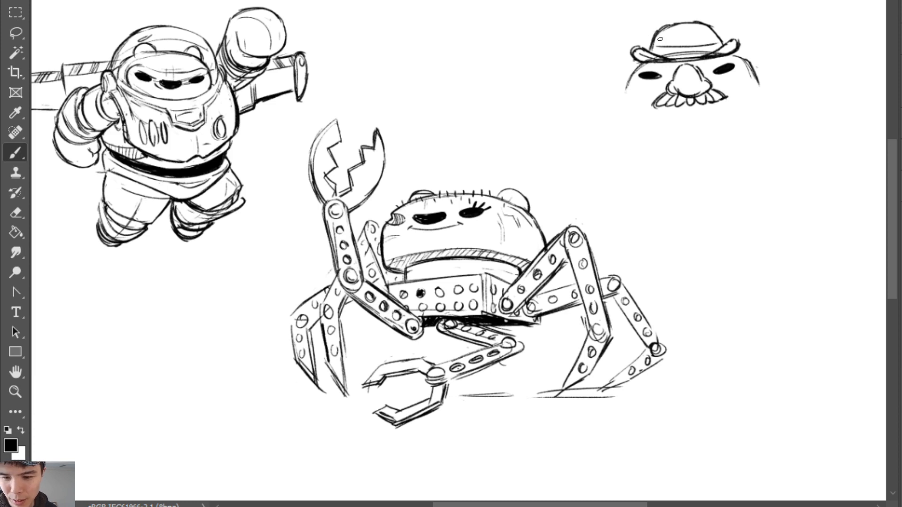
# Add small dark ears beside the hat brim and sketch the body's left edge curving down from the head
pyautogui.press('e')
pyautogui.press('b')
pyautogui.moveTo(647, 52)
pyautogui.mouseDown()
pyautogui.moveTo(676, 24)
pyautogui.moveTo(725, 31)
pyautogui.moveTo(725, 47)
pyautogui.moveTo(751, 63)
pyautogui.moveTo(632, 70)
pyautogui.moveTo(612, 141)
pyautogui.mouseUp()
pyautogui.hotkey('ctrl', 'z')
pyautogui.hotkey('ctrl', 'z')
pyautogui.press('e')
pyautogui.press('b')
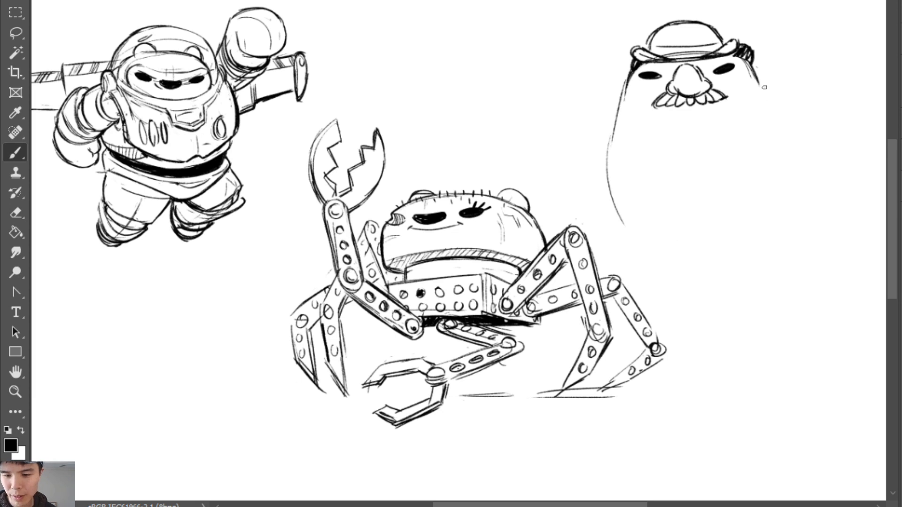
# Draw the right side of the egg-shaped body and darken the curve of its left side
pyautogui.moveTo(765, 94); pyautogui.dragTo(788, 177)
pyautogui.moveTo(781, 146); pyautogui.dragTo(779, 207)
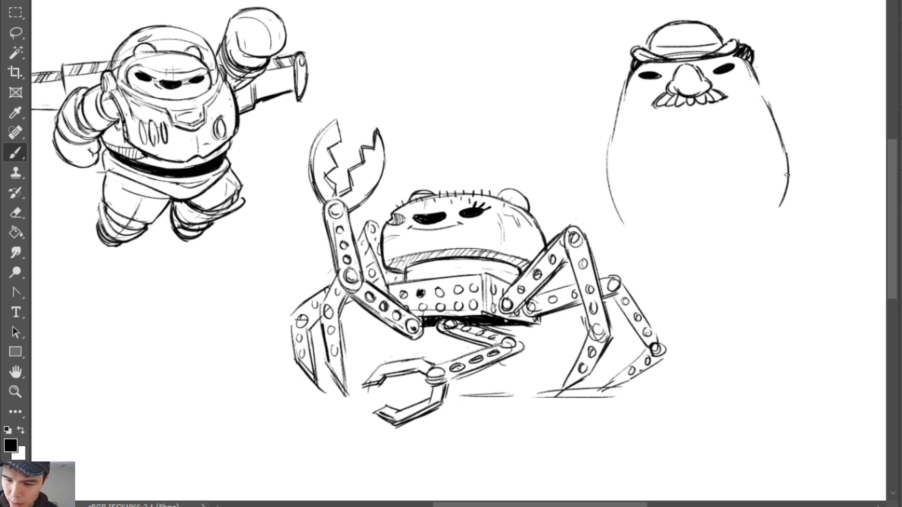
pyautogui.moveTo(787, 174); pyautogui.dragTo(762, 227)
pyautogui.moveTo(616, 123); pyautogui.dragTo(609, 204)
pyautogui.moveTo(613, 141); pyautogui.dragTo(622, 217)
pyautogui.moveTo(609, 169); pyautogui.dragTo(656, 240)
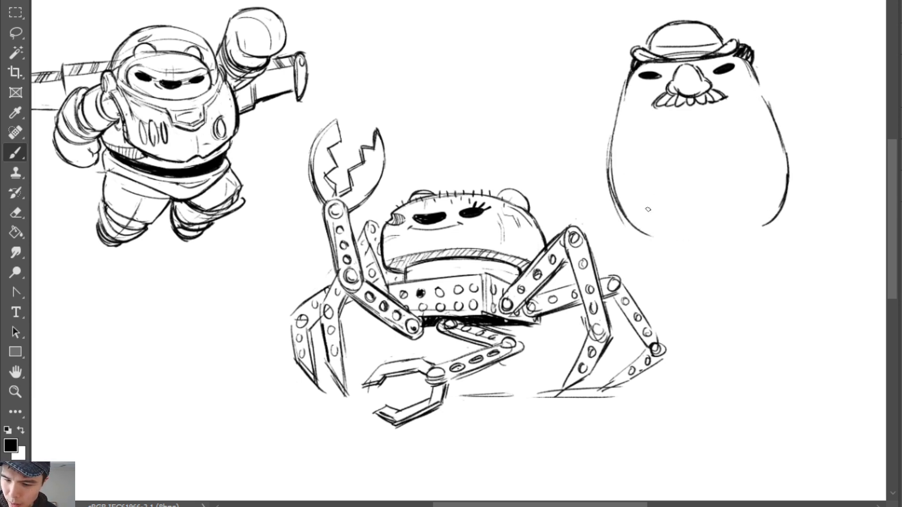
# Close the egg-shaped body with a rounded base joining its two sides
pyautogui.moveTo(618, 212)
pyautogui.mouseDown()
pyautogui.moveTo(705, 243)
pyautogui.moveTo(759, 228)
pyautogui.mouseUp()
pyautogui.moveTo(702, 237)
pyautogui.mouseDown()
pyautogui.moveTo(772, 216)
pyautogui.moveTo(747, 237)
pyautogui.mouseUp()
pyautogui.press('e')
pyautogui.press('b')
pyautogui.moveTo(790, 175); pyautogui.dragTo(736, 233)
pyautogui.press('e')
pyautogui.press('alt')
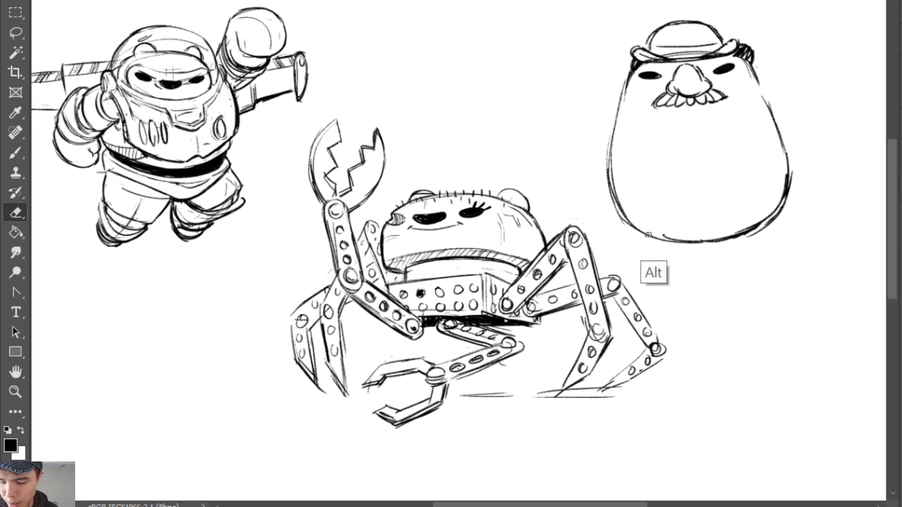
# Erase stray lines around the body's base and redraw it with a thicker, smoother curve
pyautogui.keyDown('alt'); pyautogui.rightClick(649, 235); pyautogui.keyUp('alt')
pyautogui.keyDown('alt'); pyautogui.rightClick(611, 204); pyautogui.keyUp('alt')
pyautogui.moveTo(616, 205)
pyautogui.mouseDown()
pyautogui.moveTo(675, 246)
pyautogui.moveTo(631, 223)
pyautogui.moveTo(745, 231)
pyautogui.mouseUp()
pyautogui.moveTo(789, 207); pyautogui.dragTo(734, 243)
pyautogui.press('b')
pyautogui.moveTo(610, 188)
pyautogui.mouseDown()
pyautogui.moveTo(668, 240)
pyautogui.moveTo(614, 185)
pyautogui.moveTo(680, 235)
pyautogui.moveTo(609, 185)
pyautogui.moveTo(728, 234)
pyautogui.mouseUp()
pyautogui.moveTo(653, 229)
pyautogui.mouseDown()
pyautogui.moveTo(754, 227)
pyautogui.moveTo(708, 241)
pyautogui.moveTo(751, 229)
pyautogui.mouseUp()
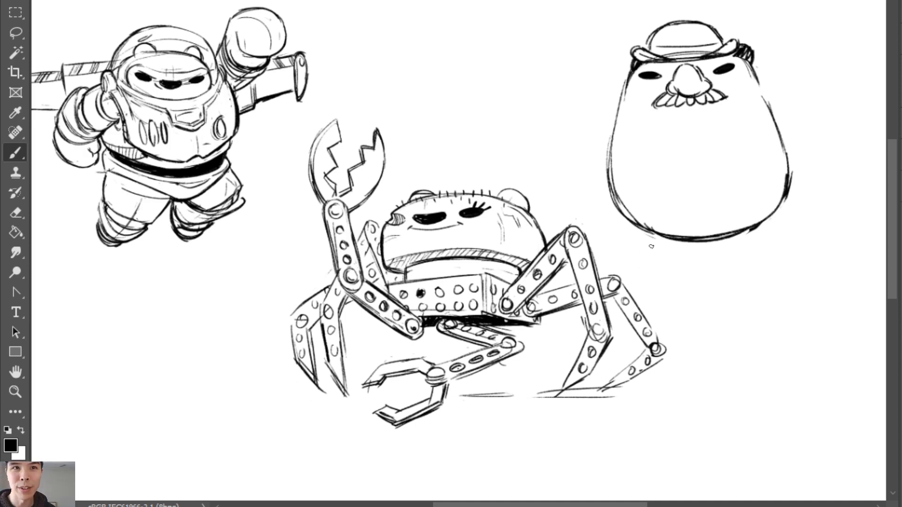
# Sketch the curved outer line of the right-hand arm and erase its overlap at the shoulder
pyautogui.moveTo(676, 108); pyautogui.dragTo(720, 107)
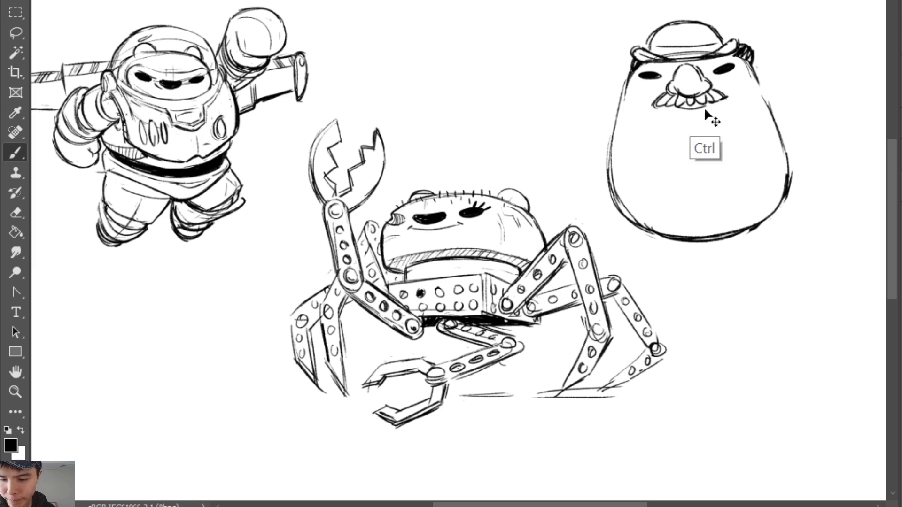
pyautogui.hotkey('ctrl', 'z')
pyautogui.moveTo(763, 85)
pyautogui.mouseDown()
pyautogui.moveTo(798, 116)
pyautogui.moveTo(808, 157)
pyautogui.mouseUp()
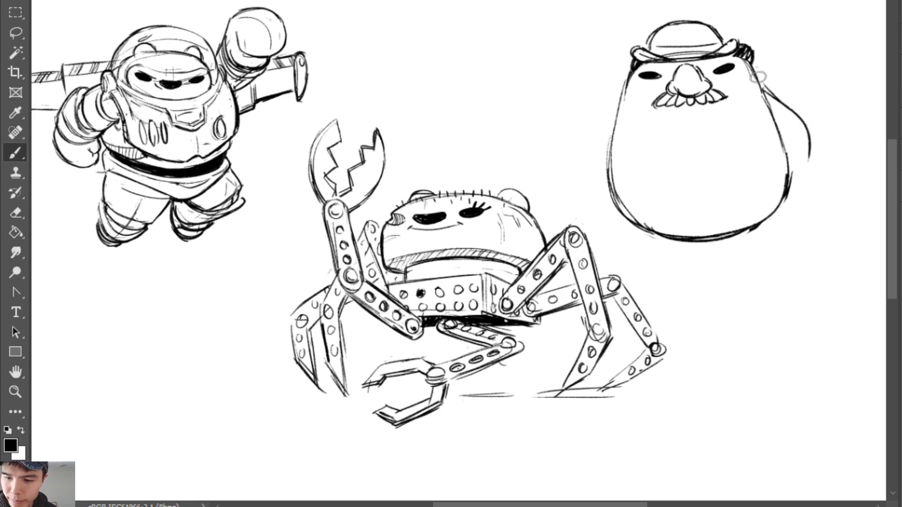
pyautogui.press('e')
pyautogui.moveTo(762, 85); pyautogui.dragTo(770, 93)
pyautogui.press('b')
# Erase and redraw the upper left edge of the body with a cleaner line
pyautogui.press('e')
pyautogui.moveTo(620, 98)
pyautogui.mouseDown()
pyautogui.moveTo(621, 87)
pyautogui.moveTo(613, 136)
pyautogui.mouseUp()
pyautogui.press('b')
pyautogui.press('e')
pyautogui.press('b')
pyautogui.moveTo(629, 96); pyautogui.dragTo(616, 130)
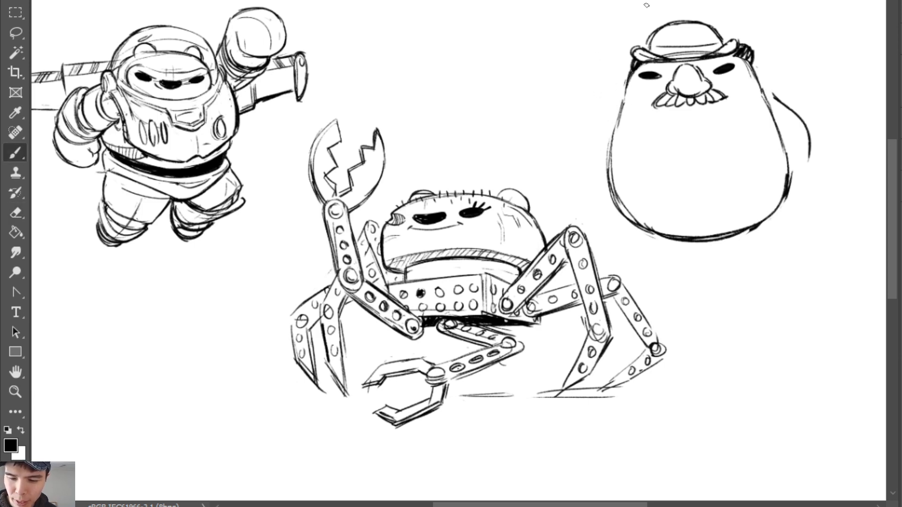
# Draw the left-hand arm curving out from the body, with inner arm lines and a rough round hand below
pyautogui.moveTo(626, 95); pyautogui.dragTo(589, 142)
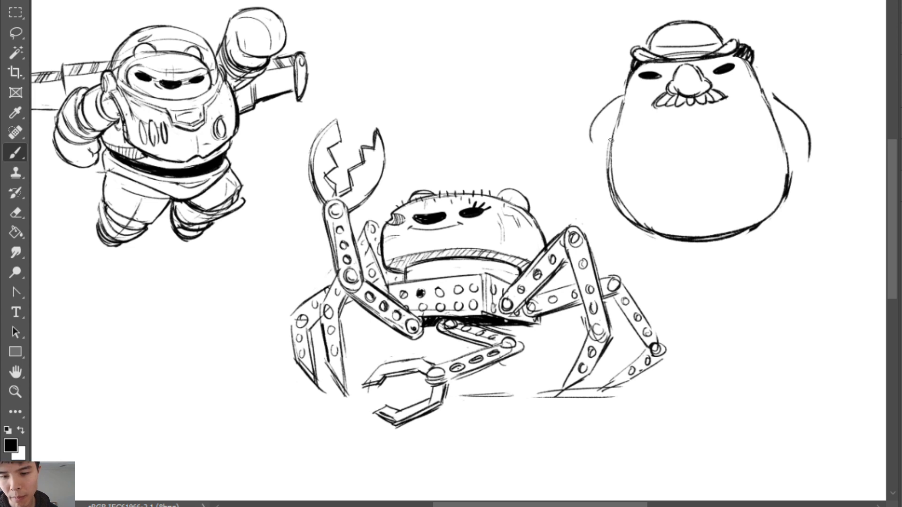
pyautogui.hotkey('ctrl', 'z')
pyautogui.moveTo(621, 101)
pyautogui.mouseDown()
pyautogui.moveTo(590, 122)
pyautogui.moveTo(593, 165)
pyautogui.mouseUp()
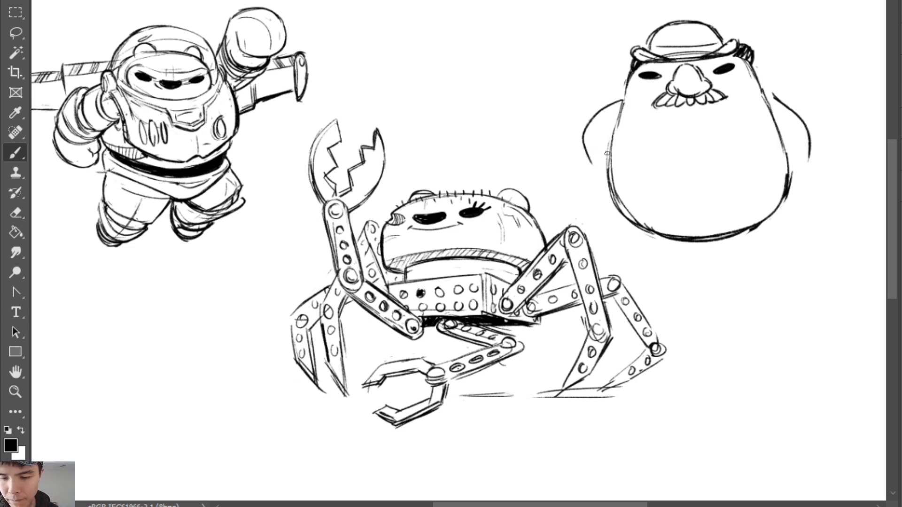
pyautogui.moveTo(607, 123); pyautogui.dragTo(605, 162)
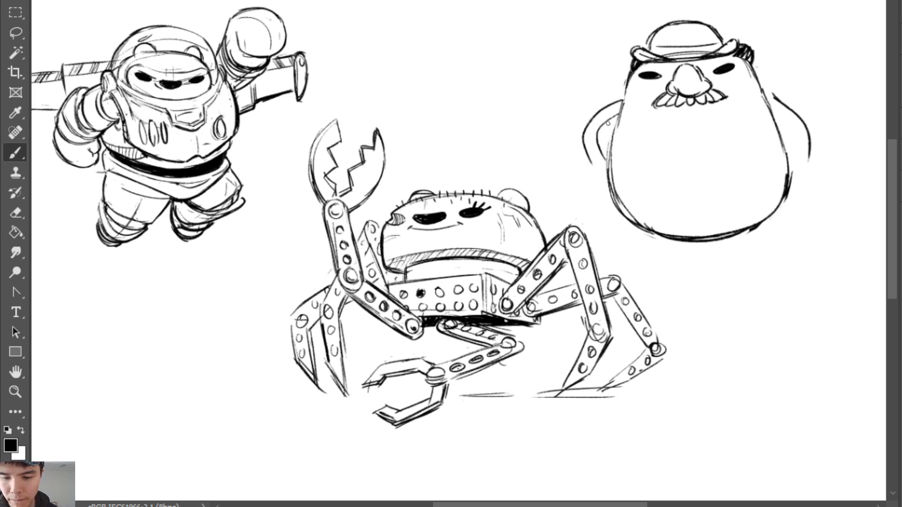
pyautogui.moveTo(599, 113); pyautogui.dragTo(593, 206)
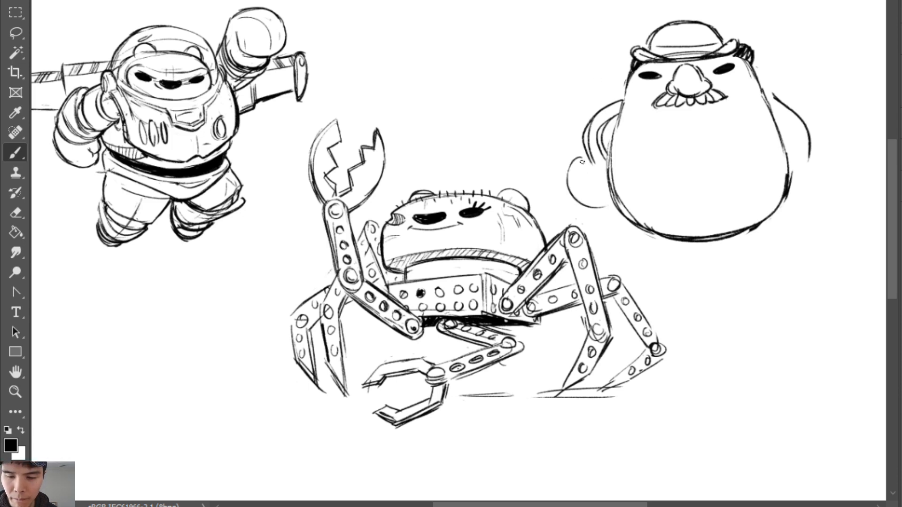
# Refine the left-hand hand into a rounded mitten glove with a cuff at the wrist
pyautogui.moveTo(591, 161)
pyautogui.mouseDown()
pyautogui.moveTo(600, 183)
pyautogui.moveTo(605, 177)
pyautogui.moveTo(571, 162)
pyautogui.moveTo(596, 162)
pyautogui.moveTo(603, 176)
pyautogui.moveTo(591, 157)
pyautogui.moveTo(616, 150)
pyautogui.moveTo(580, 151)
pyautogui.moveTo(609, 147)
pyautogui.moveTo(582, 144)
pyautogui.moveTo(599, 140)
pyautogui.moveTo(611, 161)
pyautogui.moveTo(668, 160)
pyautogui.moveTo(587, 194)
pyautogui.moveTo(577, 164)
pyautogui.moveTo(612, 205)
pyautogui.mouseUp()
pyautogui.hotkey('ctrl', 'z')
pyautogui.hotkey('ctrl', 'z')
pyautogui.hotkey('ctrl', 'z')
pyautogui.hotkey('ctrl', 'z')
pyautogui.hotkey('ctrl', 'z')
pyautogui.press('e')
pyautogui.press('b')
pyautogui.moveTo(574, 179)
pyautogui.mouseDown()
pyautogui.moveTo(588, 205)
pyautogui.moveTo(612, 205)
pyautogui.mouseUp()
pyautogui.moveTo(577, 157); pyautogui.dragTo(583, 202)
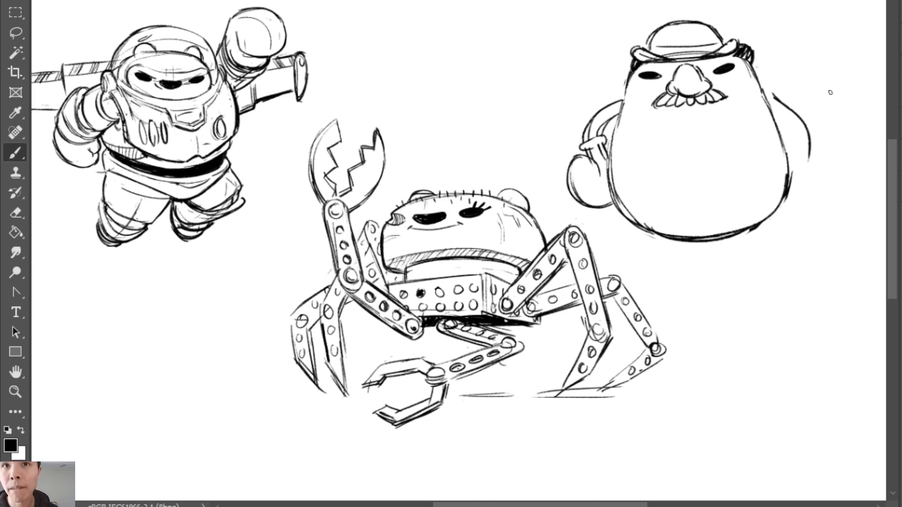
# Draw a matching mitten glove with a thumb and cuff line at the end of the right-hand arm
pyautogui.moveTo(787, 190)
pyautogui.mouseDown()
pyautogui.moveTo(822, 200)
pyautogui.moveTo(832, 188)
pyautogui.mouseUp()
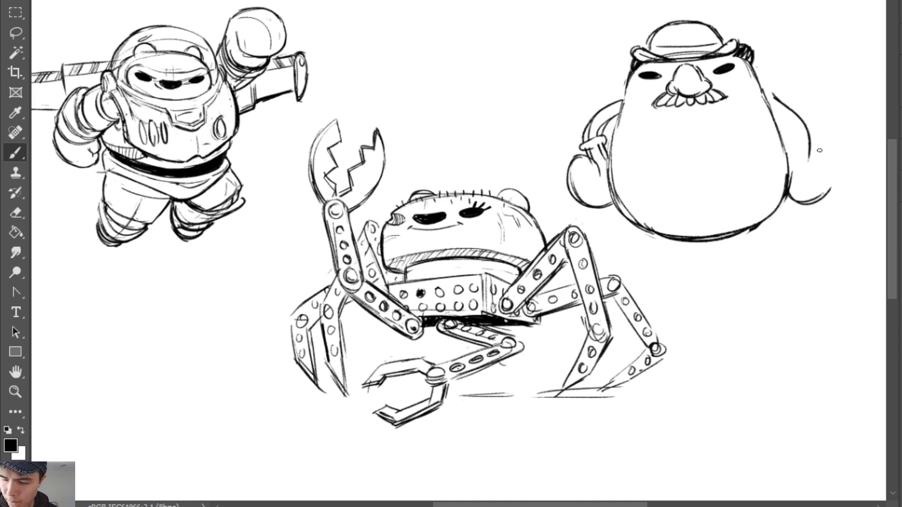
pyautogui.moveTo(819, 151); pyautogui.dragTo(829, 191)
pyautogui.hotkey('ctrl', 'z')
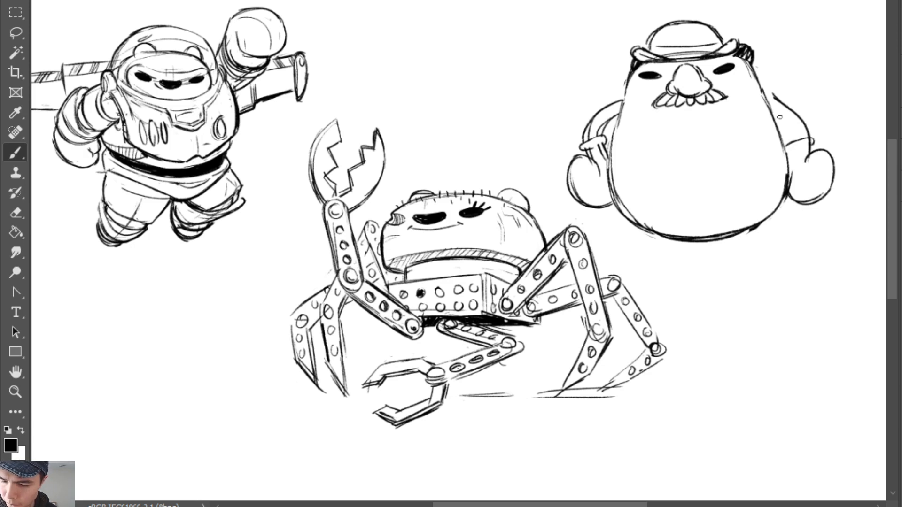
pyautogui.moveTo(774, 121); pyautogui.dragTo(789, 143)
pyautogui.hotkey('ctrl', 'z')
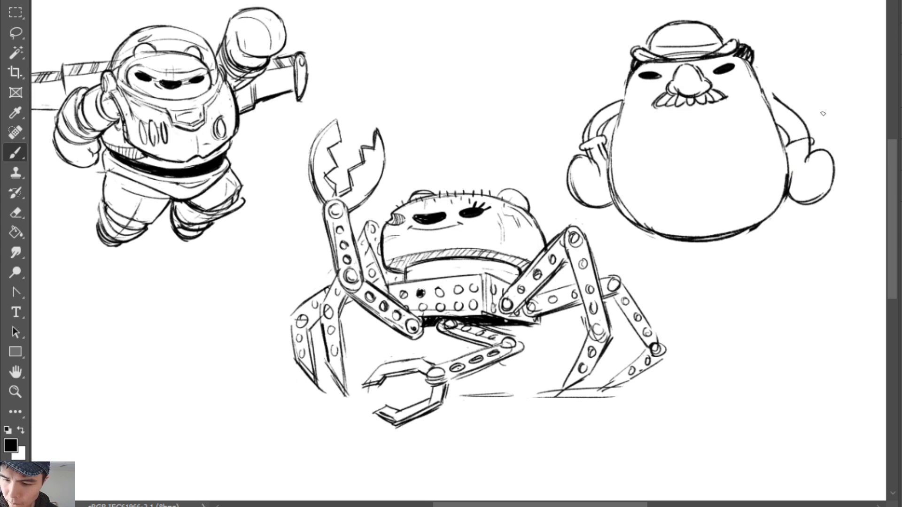
# Erase the rough outer line of the right-hand arm and the overlapping inner lines of the left-hand arm
pyautogui.press('e')
pyautogui.moveTo(775, 96); pyautogui.dragTo(813, 134)
pyautogui.moveTo(611, 116)
pyautogui.mouseDown()
pyautogui.moveTo(605, 155)
pyautogui.moveTo(584, 148)
pyautogui.moveTo(615, 138)
pyautogui.moveTo(581, 147)
pyautogui.moveTo(613, 144)
pyautogui.moveTo(590, 149)
pyautogui.moveTo(591, 164)
pyautogui.moveTo(612, 147)
pyautogui.moveTo(598, 131)
pyautogui.moveTo(613, 134)
pyautogui.moveTo(616, 114)
pyautogui.moveTo(609, 134)
pyautogui.mouseUp()
pyautogui.press('b')
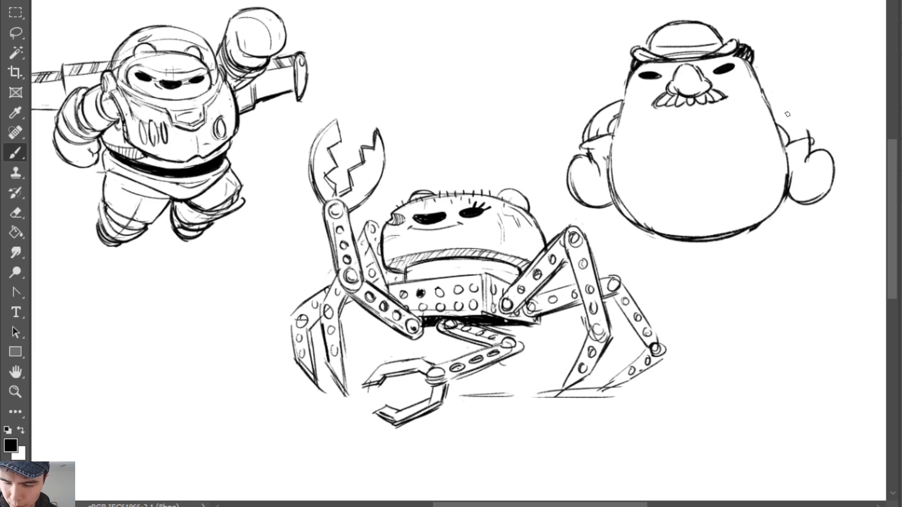
# Redraw both upper arms as short rounded shapes and finish the flared glove cuffs beneath them
pyautogui.moveTo(768, 93)
pyautogui.mouseDown()
pyautogui.moveTo(803, 132)
pyautogui.moveTo(802, 115)
pyautogui.moveTo(803, 128)
pyautogui.moveTo(785, 135)
pyautogui.moveTo(813, 136)
pyautogui.moveTo(806, 126)
pyautogui.moveTo(804, 136)
pyautogui.moveTo(787, 138)
pyautogui.moveTo(815, 142)
pyautogui.moveTo(784, 144)
pyautogui.moveTo(780, 136)
pyautogui.moveTo(814, 133)
pyautogui.moveTo(776, 121)
pyautogui.moveTo(786, 128)
pyautogui.moveTo(810, 113)
pyautogui.moveTo(768, 95)
pyautogui.moveTo(793, 101)
pyautogui.moveTo(804, 126)
pyautogui.moveTo(785, 103)
pyautogui.moveTo(803, 113)
pyautogui.moveTo(806, 122)
pyautogui.moveTo(759, 95)
pyautogui.moveTo(791, 109)
pyautogui.mouseUp()
pyautogui.press('e')
pyautogui.press('b')
pyautogui.press('e')
pyautogui.press('b')
pyautogui.press('e')
pyautogui.press('b')
pyautogui.press('e')
pyautogui.moveTo(582, 140)
pyautogui.mouseDown()
pyautogui.moveTo(616, 108)
pyautogui.moveTo(585, 126)
pyautogui.moveTo(582, 140)
pyautogui.mouseUp()
pyautogui.press('b')
pyautogui.moveTo(605, 109)
pyautogui.mouseDown()
pyautogui.moveTo(602, 132)
pyautogui.moveTo(622, 101)
pyautogui.moveTo(614, 193)
pyautogui.mouseUp()
pyautogui.press('e')
pyautogui.press('b')
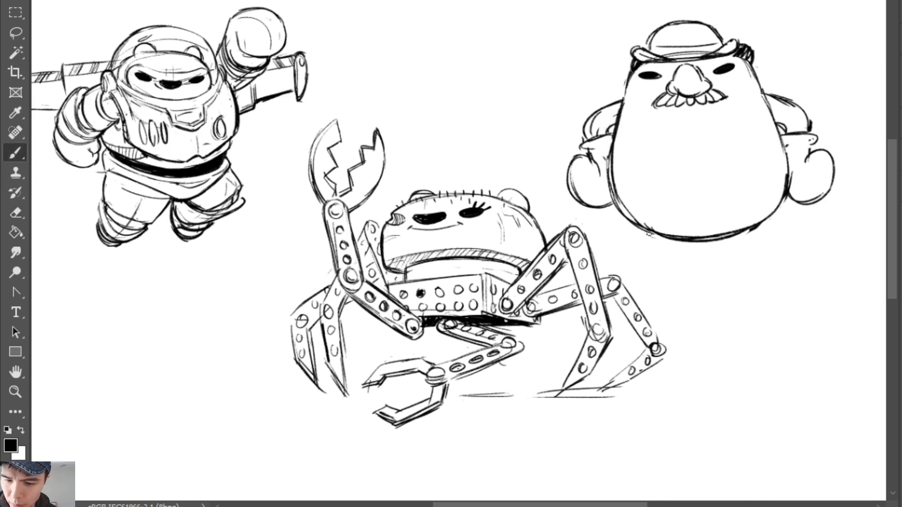
# Sketch the sole and domed top of a shoe beneath the right side of the body
pyautogui.moveTo(735, 230)
pyautogui.mouseDown()
pyautogui.moveTo(787, 230)
pyautogui.moveTo(773, 240)
pyautogui.moveTo(767, 233)
pyautogui.moveTo(789, 247)
pyautogui.mouseUp()
pyautogui.hotkey('ctrl', 'z')
pyautogui.hotkey('ctrl', 'z')
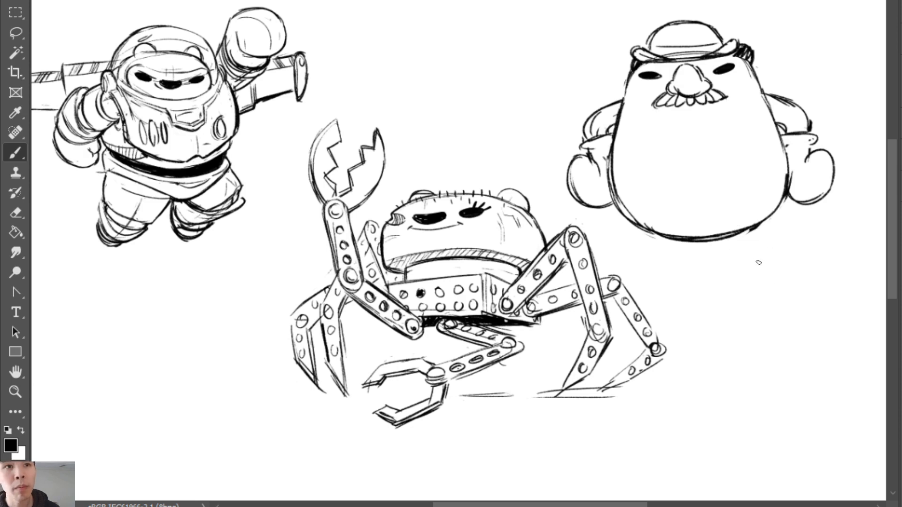
pyautogui.moveTo(723, 251)
pyautogui.mouseDown()
pyautogui.moveTo(780, 259)
pyautogui.moveTo(803, 246)
pyautogui.moveTo(754, 245)
pyautogui.mouseUp()
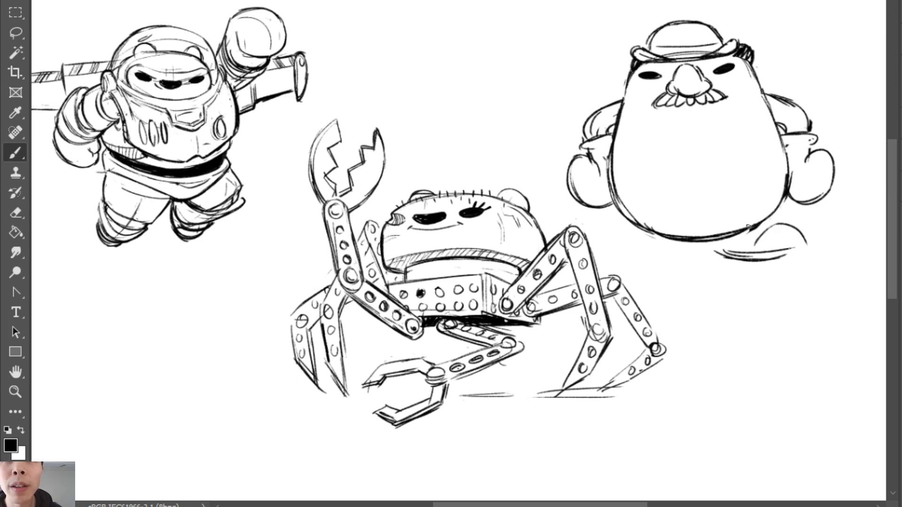
pyautogui.moveTo(747, 228)
pyautogui.mouseDown()
pyautogui.moveTo(779, 218)
pyautogui.moveTo(768, 217)
pyautogui.moveTo(804, 242)
pyautogui.moveTo(769, 219)
pyautogui.moveTo(797, 244)
pyautogui.moveTo(783, 225)
pyautogui.moveTo(790, 251)
pyautogui.moveTo(801, 242)
pyautogui.moveTo(785, 252)
pyautogui.moveTo(807, 238)
pyautogui.moveTo(775, 257)
pyautogui.mouseUp()
pyautogui.hotkey('ctrl', 'z')
pyautogui.hotkey('ctrl', 'z')
pyautogui.press('e')
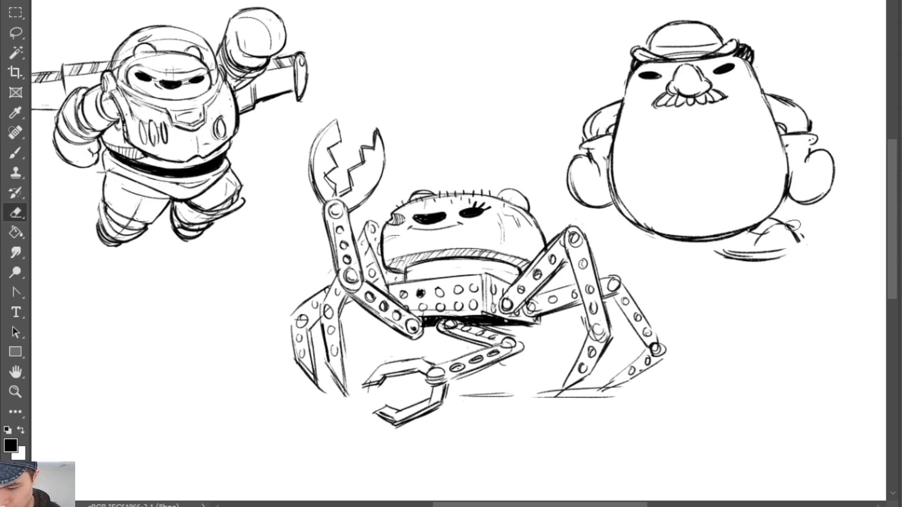
# Clean up the right-hand shoe with a rounded toe and a thick, curved sole
pyautogui.press('b')
pyautogui.moveTo(792, 226)
pyautogui.mouseDown()
pyautogui.moveTo(793, 253)
pyautogui.moveTo(797, 241)
pyautogui.moveTo(802, 256)
pyautogui.mouseUp()
pyautogui.press('e')
pyautogui.press('b')
pyautogui.press('e')
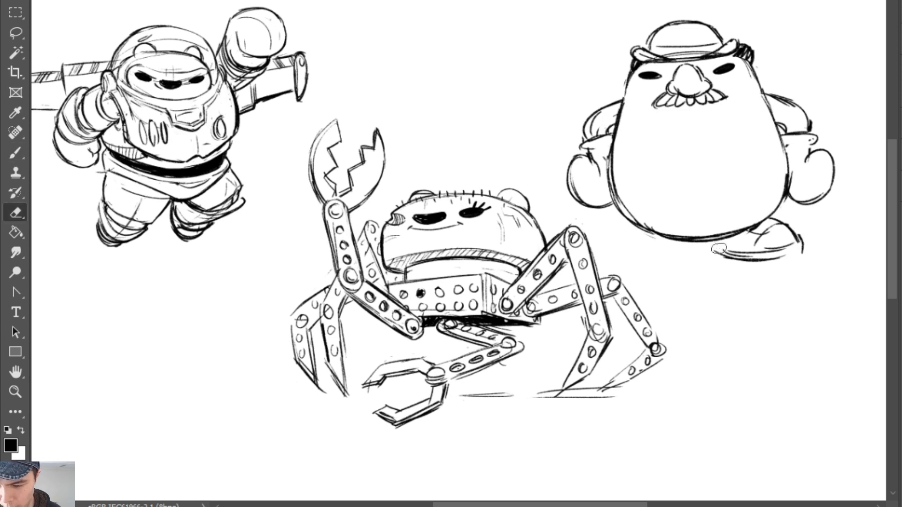
pyautogui.moveTo(716, 248)
pyautogui.mouseDown()
pyautogui.moveTo(799, 258)
pyautogui.moveTo(766, 242)
pyautogui.moveTo(784, 249)
pyautogui.mouseUp()
pyautogui.press('b')
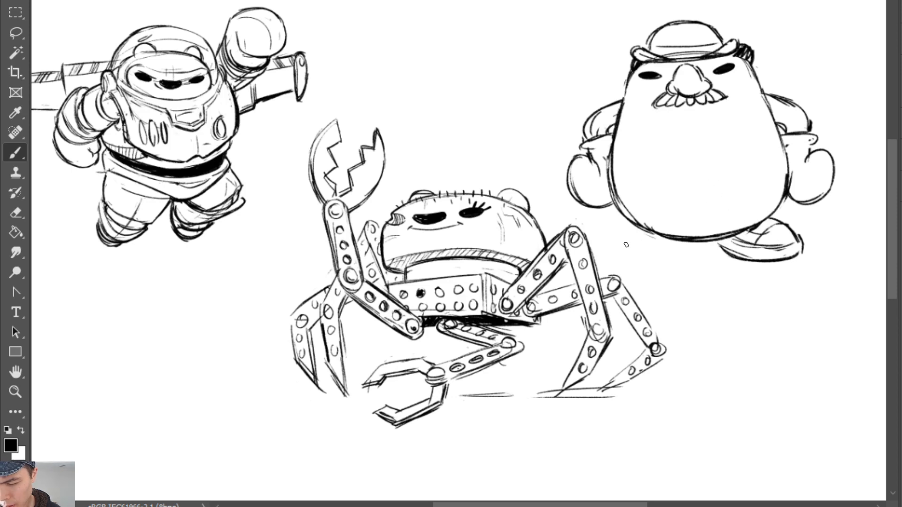
# Draw a matching shoe beneath the left side of the body and add small details to both shoe tops
pyautogui.moveTo(627, 244)
pyautogui.mouseDown()
pyautogui.moveTo(682, 255)
pyautogui.moveTo(684, 243)
pyautogui.moveTo(676, 249)
pyautogui.moveTo(691, 244)
pyautogui.moveTo(651, 249)
pyautogui.moveTo(670, 243)
pyautogui.mouseUp()
pyautogui.hotkey('ctrl', 'z')
pyautogui.hotkey('ctrl', 'z')
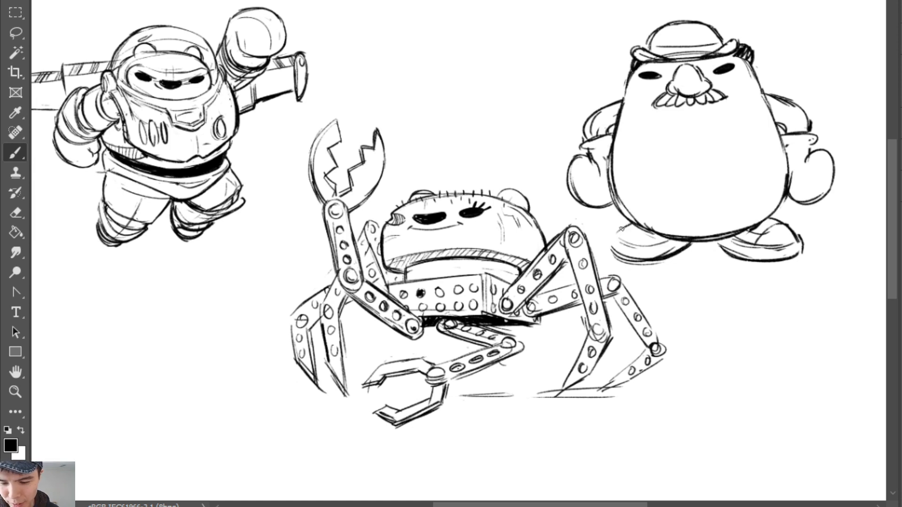
pyautogui.moveTo(617, 230)
pyautogui.mouseDown()
pyautogui.moveTo(611, 258)
pyautogui.moveTo(644, 222)
pyautogui.mouseUp()
pyautogui.hotkey('ctrl', 'z')
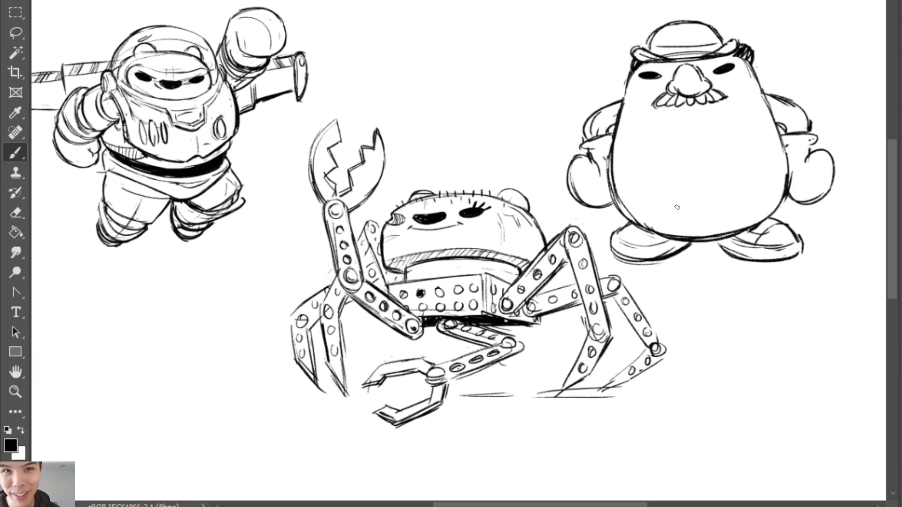
pyautogui.moveTo(639, 224)
pyautogui.mouseDown()
pyautogui.moveTo(648, 232)
pyautogui.moveTo(639, 237)
pyautogui.mouseUp()
pyautogui.hotkey('ctrl', 'z')
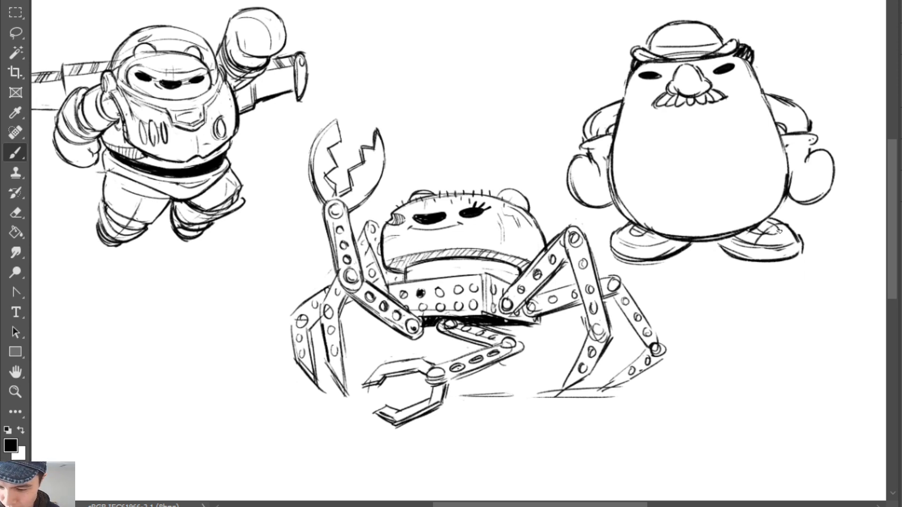
# Erase the rough sole, toe and top lines of the potato bear's right-hand shoe
pyautogui.press('e')
pyautogui.moveTo(764, 231); pyautogui.dragTo(782, 229)
pyautogui.press('b')
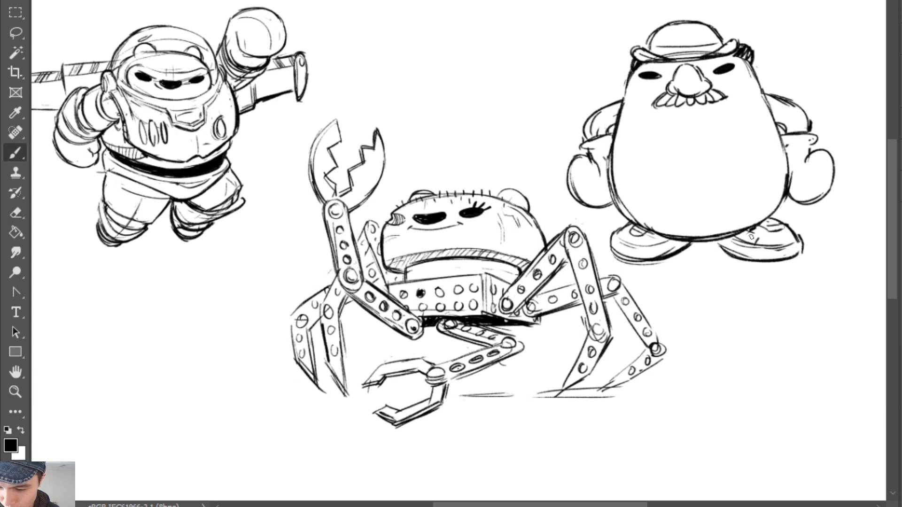
pyautogui.press('e')
pyautogui.moveTo(755, 239); pyautogui.dragTo(766, 259)
pyautogui.press('b')
pyautogui.press('e')
pyautogui.press('b')
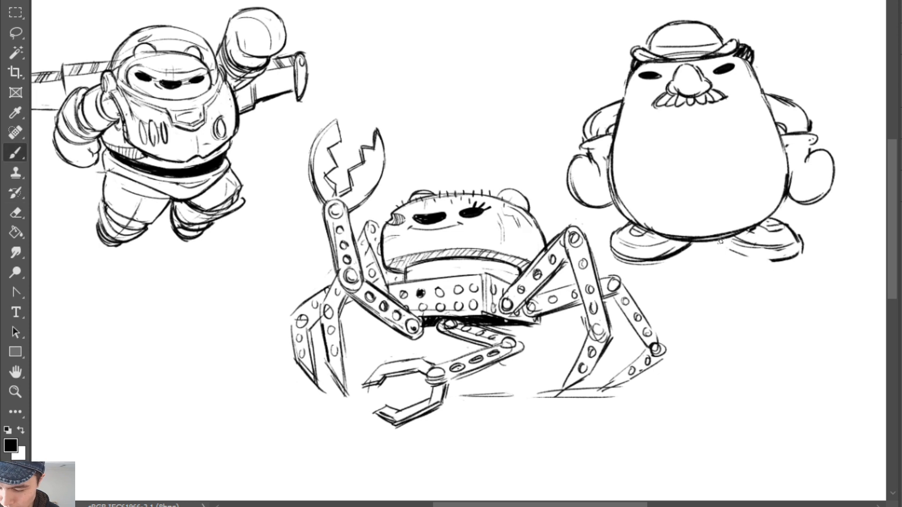
# Redraw the right-hand shoe with a cleaner rounded top, toe and sole line
pyautogui.moveTo(720, 242)
pyautogui.mouseDown()
pyautogui.moveTo(782, 259)
pyautogui.moveTo(738, 240)
pyautogui.moveTo(778, 241)
pyautogui.mouseUp()
pyautogui.press('e')
pyautogui.press('b')
pyautogui.moveTo(751, 239); pyautogui.dragTo(800, 240)
pyautogui.press('e')
pyautogui.moveTo(750, 257)
pyautogui.mouseDown()
pyautogui.moveTo(810, 248)
pyautogui.moveTo(799, 244)
pyautogui.moveTo(802, 254)
pyautogui.moveTo(813, 233)
pyautogui.moveTo(803, 247)
pyautogui.mouseUp()
pyautogui.press('b')
pyautogui.press('e')
pyautogui.press('b')
pyautogui.moveTo(770, 218); pyautogui.dragTo(797, 235)
pyautogui.moveTo(722, 246)
pyautogui.mouseDown()
pyautogui.moveTo(767, 261)
pyautogui.moveTo(785, 197)
pyautogui.mouseUp()
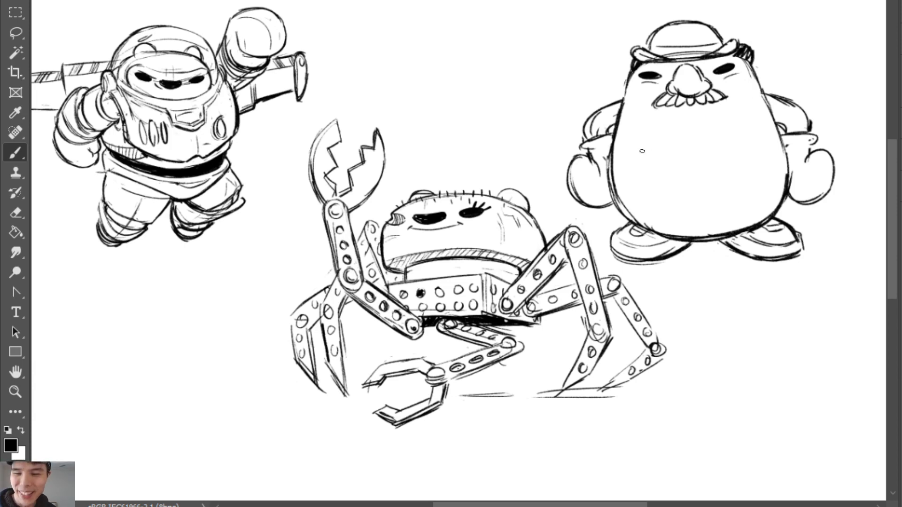
# Draw a short curved frown beneath the potato bear's moustache
pyautogui.moveTo(627, 163)
pyautogui.mouseDown()
pyautogui.moveTo(706, 119)
pyautogui.moveTo(766, 136)
pyautogui.mouseUp()
pyautogui.hotkey('ctrl', 'z')
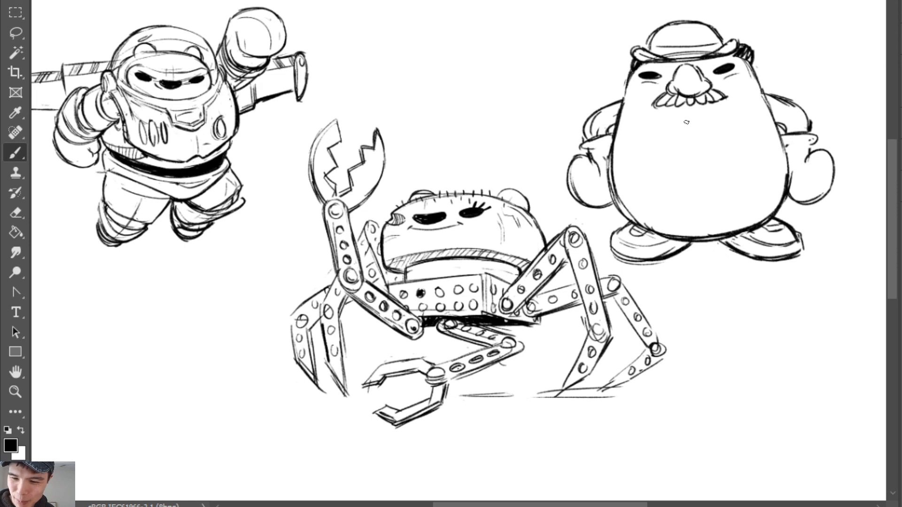
pyautogui.moveTo(663, 127); pyautogui.dragTo(718, 119)
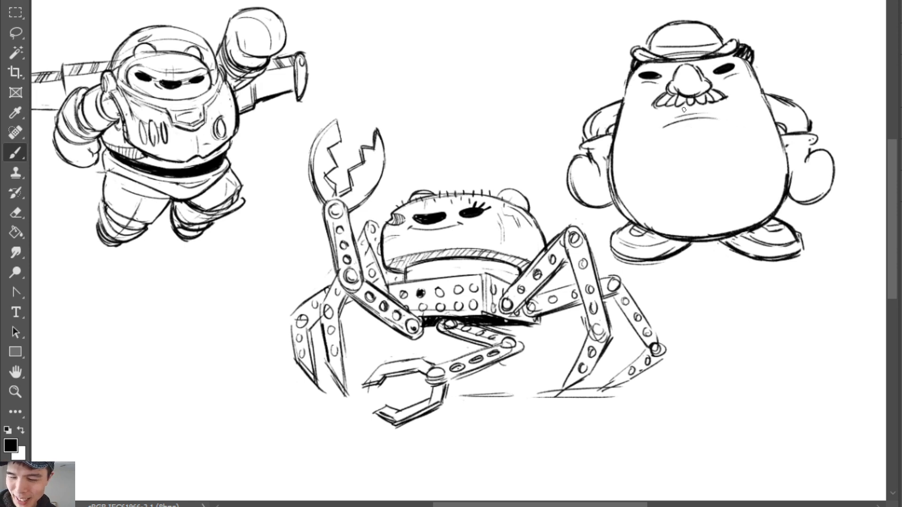
# Lasso the bowler hat, shrink its width to sit centred on the head, and deselect it
pyautogui.press('e')
pyautogui.moveTo(630, 53); pyautogui.dragTo(650, 63)
pyautogui.press('b')
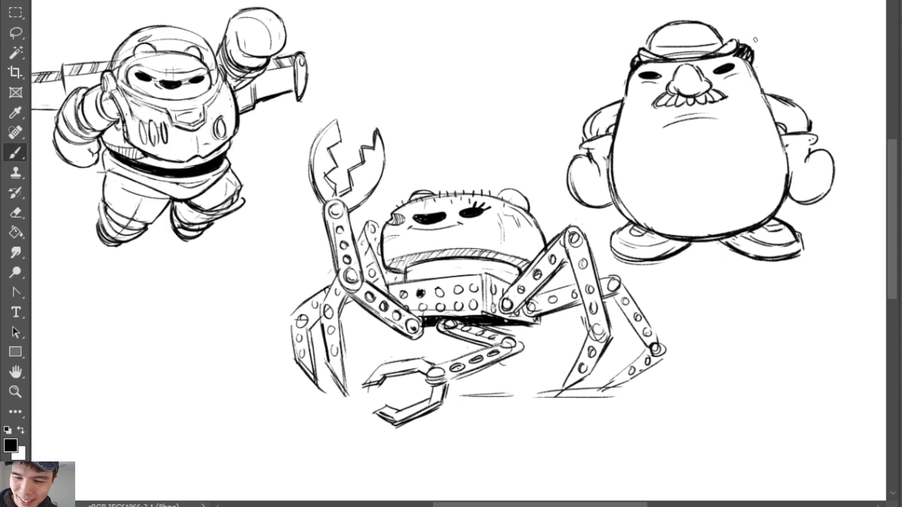
pyautogui.press('e')
pyautogui.press('l')
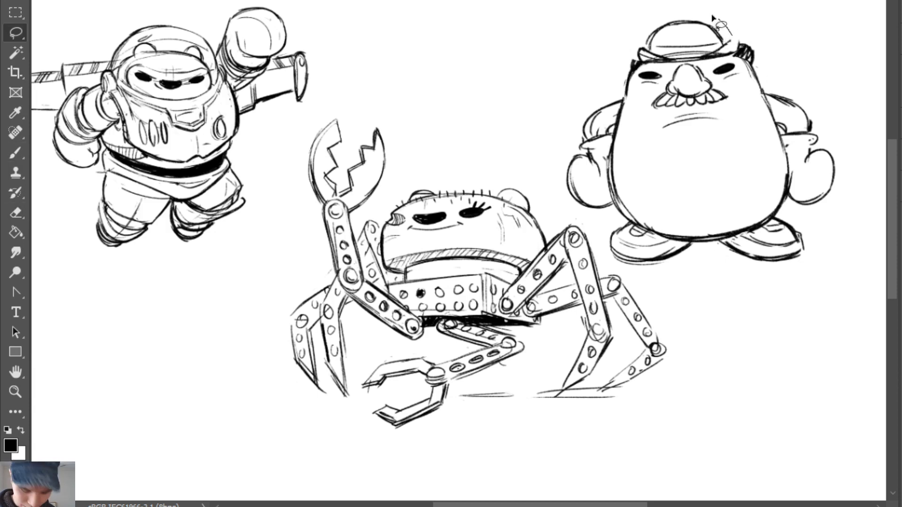
pyautogui.moveTo(728, 31)
pyautogui.mouseDown()
pyautogui.moveTo(649, 49)
pyautogui.moveTo(668, 71)
pyautogui.moveTo(727, 64)
pyautogui.moveTo(723, 31)
pyautogui.mouseUp()
pyautogui.hotkey('ctrl', 't')
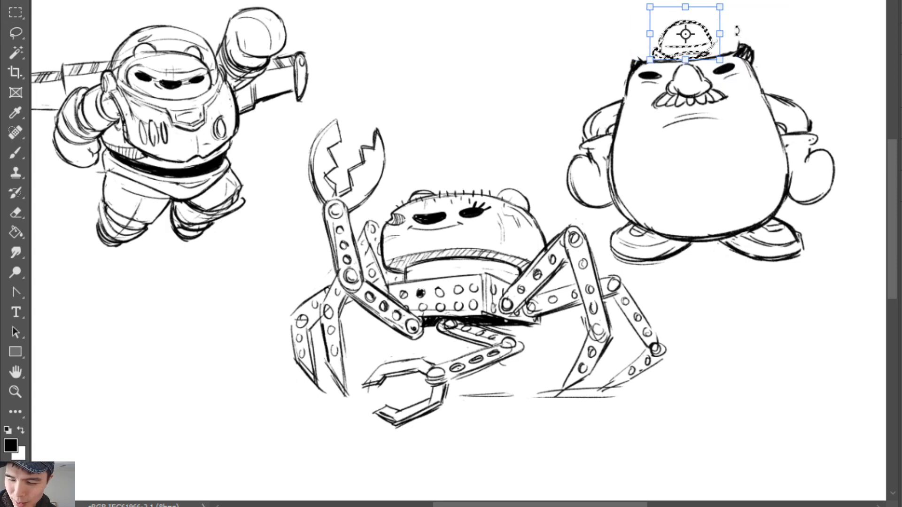
pyautogui.press('Return')
pyautogui.hotkey('ctrl', 'd')
pyautogui.press('e')
pyautogui.press('b')
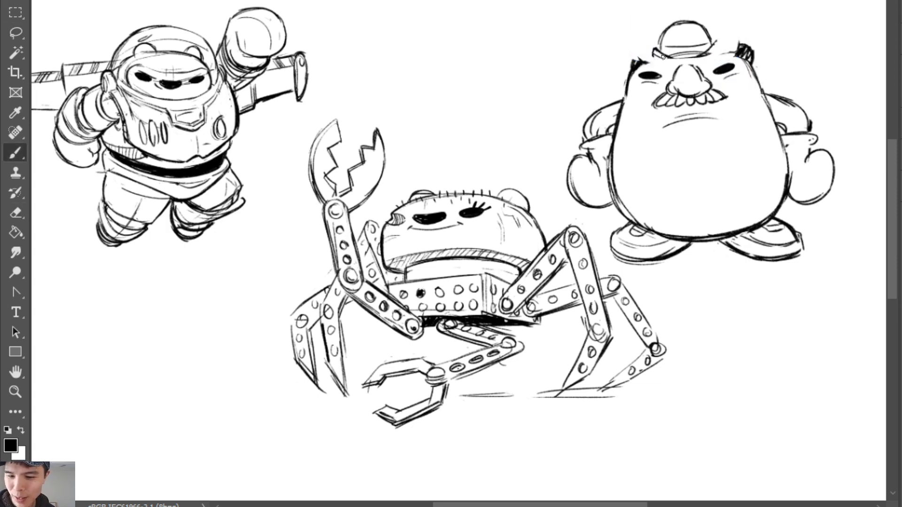
# Redraw the narrowed bowler hat's crown edge and brim with upturned ends
pyautogui.moveTo(714, 42); pyautogui.dragTo(716, 56)
pyautogui.moveTo(654, 44)
pyautogui.mouseDown()
pyautogui.moveTo(660, 57)
pyautogui.moveTo(684, 22)
pyautogui.moveTo(667, 34)
pyautogui.moveTo(700, 23)
pyautogui.mouseUp()
pyautogui.press('e')
pyautogui.press('b')
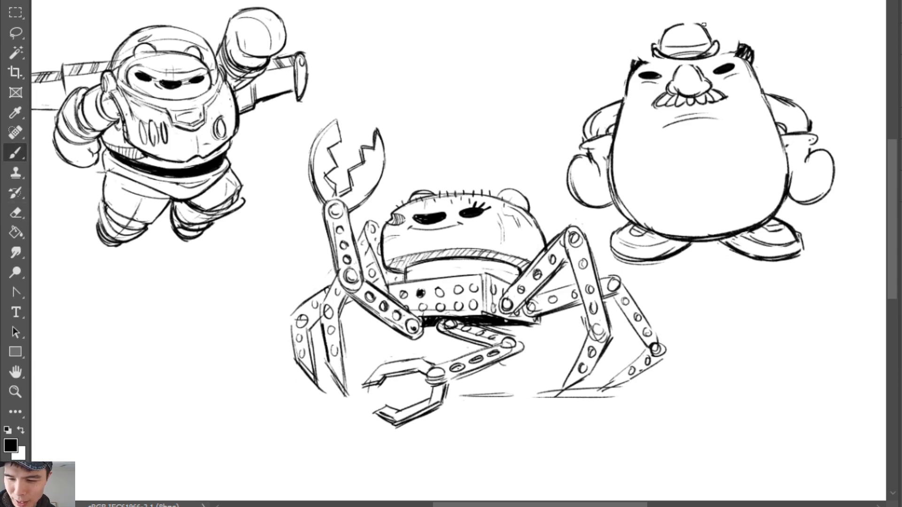
# Replace the dark hair tuft to the right of the hat with a small round ear
pyautogui.press('e')
pyautogui.moveTo(733, 51)
pyautogui.mouseDown()
pyautogui.moveTo(747, 54)
pyautogui.moveTo(723, 41)
pyautogui.mouseUp()
pyautogui.press('b')
pyautogui.press('e')
pyautogui.press('b')
pyautogui.press('e')
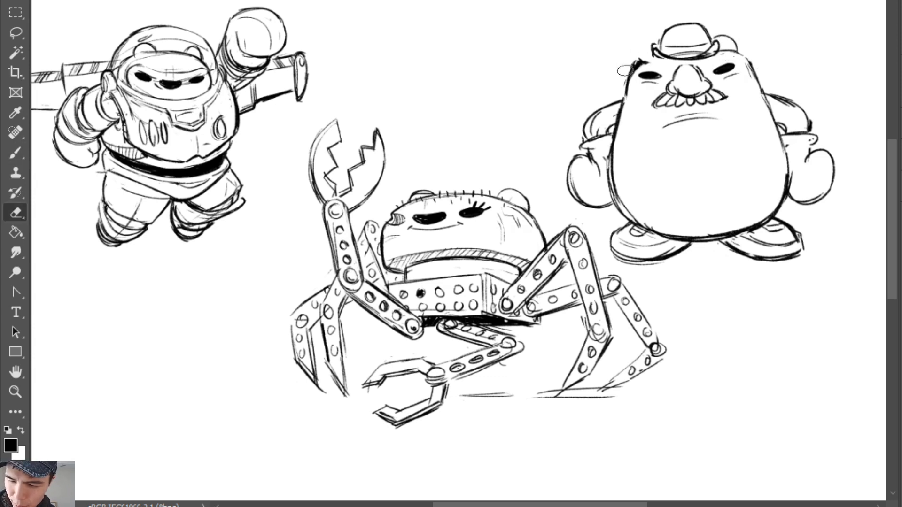
# Replace the hair tuft to the left of the hat with a matching round ear
pyautogui.moveTo(645, 57)
pyautogui.mouseDown()
pyautogui.moveTo(627, 74)
pyautogui.moveTo(662, 58)
pyautogui.moveTo(633, 57)
pyautogui.moveTo(639, 64)
pyautogui.moveTo(655, 48)
pyautogui.mouseUp()
pyautogui.press('b')
pyautogui.hotkey('ctrl', 'z')
pyautogui.press('e')
pyautogui.press('b')
pyautogui.press('e')
pyautogui.press('b')
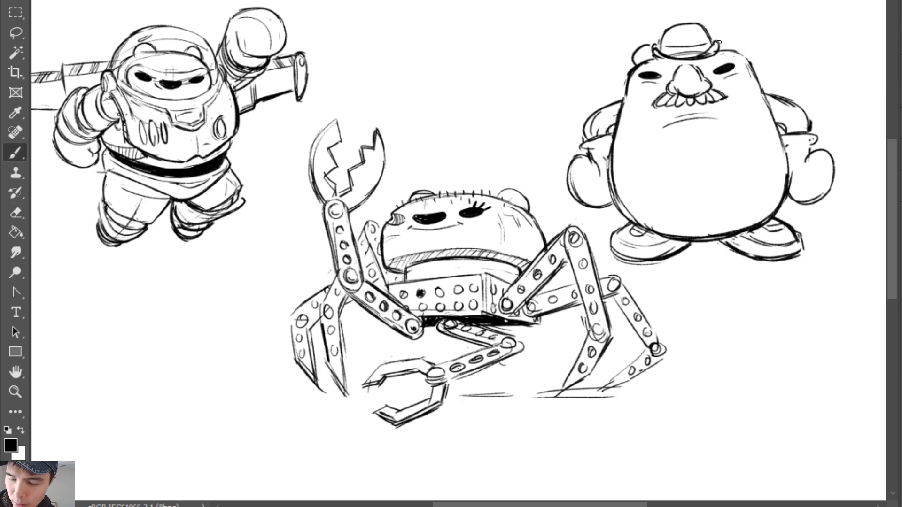
# Hatch the insides of both ears and fill the bowler hat black, leaving small highlights
pyautogui.moveTo(717, 43)
pyautogui.mouseDown()
pyautogui.moveTo(743, 53)
pyautogui.moveTo(733, 37)
pyautogui.moveTo(742, 48)
pyautogui.mouseUp()
pyautogui.press('e')
pyautogui.press('b')
pyautogui.moveTo(642, 48)
pyautogui.mouseDown()
pyautogui.moveTo(656, 57)
pyautogui.moveTo(664, 41)
pyautogui.moveTo(682, 33)
pyautogui.moveTo(700, 45)
pyautogui.moveTo(672, 46)
pyautogui.moveTo(705, 33)
pyautogui.moveTo(668, 38)
pyautogui.moveTo(682, 38)
pyautogui.moveTo(677, 61)
pyautogui.moveTo(707, 55)
pyautogui.mouseUp()
pyautogui.press('e')
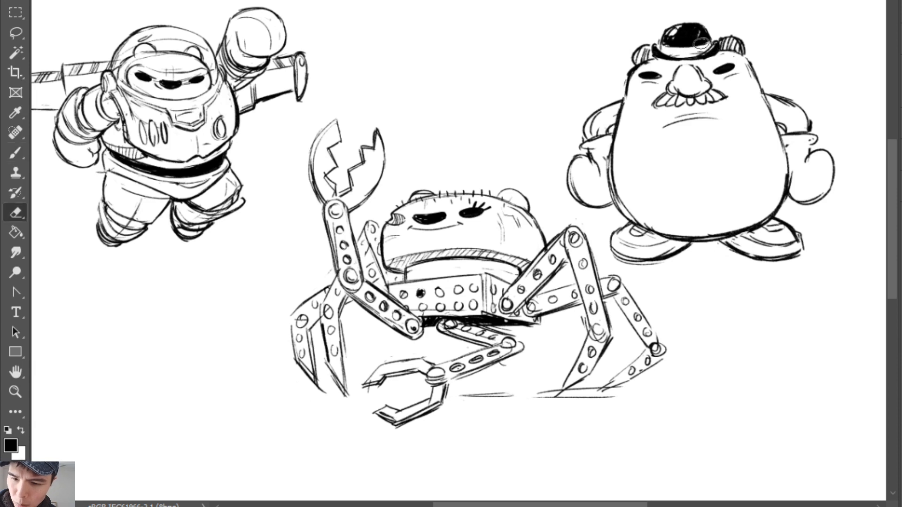
pyautogui.press('b')
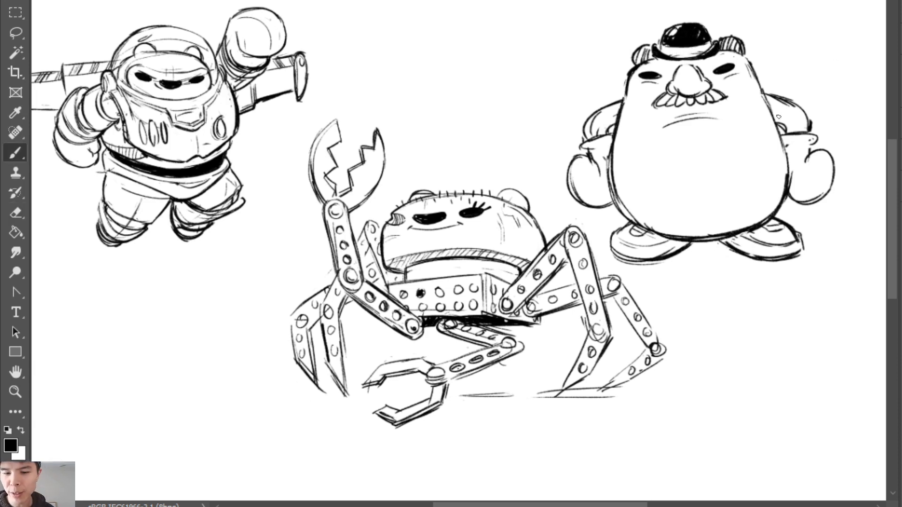
# Clean up the right upper arm with a smoother, darker rounded outline
pyautogui.press('ctrl')
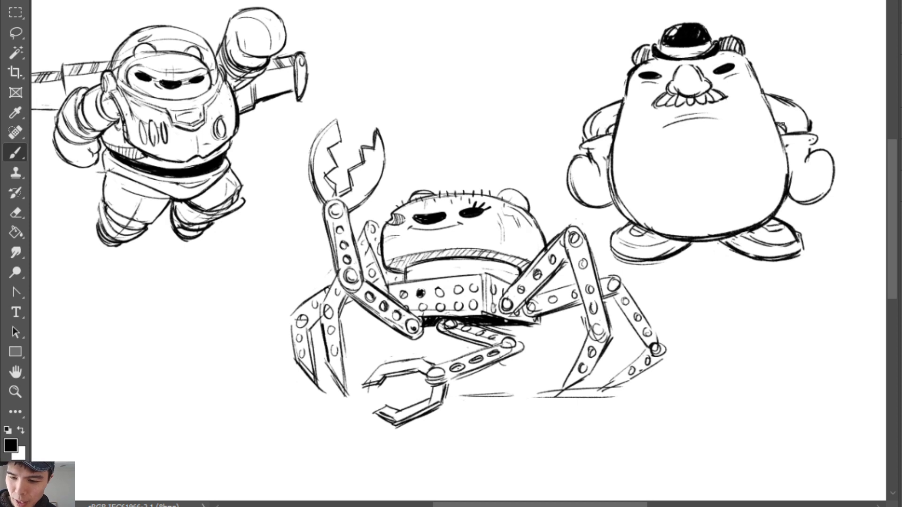
pyautogui.press('e')
pyautogui.press('b')
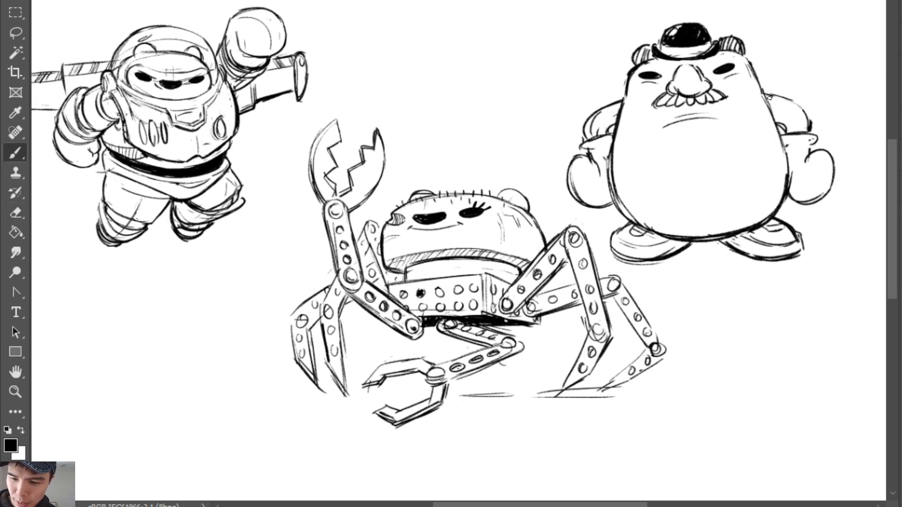
pyautogui.press('e')
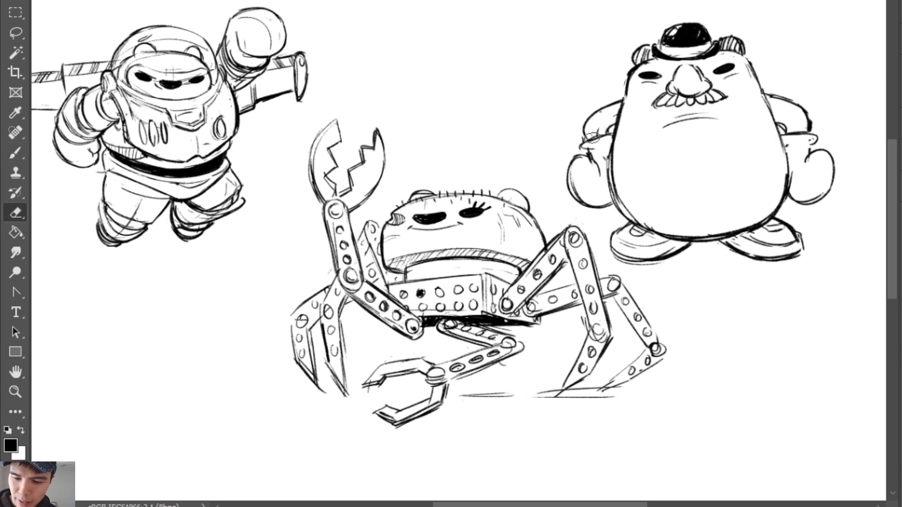
# Erase the rough lines on the left upper arm and redraw its lower edge and glove cuff
pyautogui.moveTo(593, 137)
pyautogui.mouseDown()
pyautogui.moveTo(612, 127)
pyautogui.moveTo(595, 151)
pyautogui.moveTo(613, 126)
pyautogui.mouseUp()
pyautogui.press('b')
pyautogui.press('e')
pyautogui.press('b')
pyautogui.keyDown('ctrl'); pyautogui.rightClick(603, 138); pyautogui.keyUp('ctrl')
pyautogui.hotkey('ctrl', 'z')
pyautogui.hotkey('ctrl', 'z')
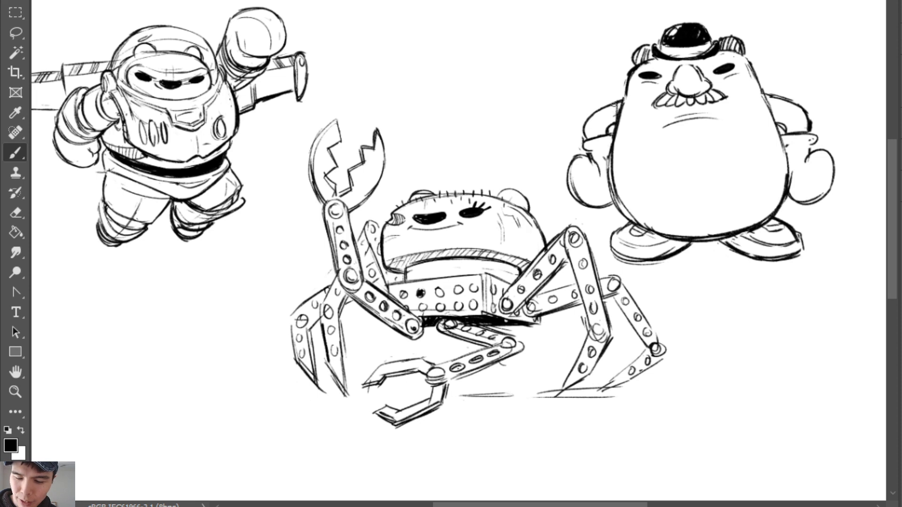
# Add shading where the right arm meets the body and redraw the right glove's cuff as a solid band
pyautogui.moveTo(771, 96)
pyautogui.mouseDown()
pyautogui.moveTo(786, 130)
pyautogui.moveTo(788, 186)
pyautogui.mouseUp()
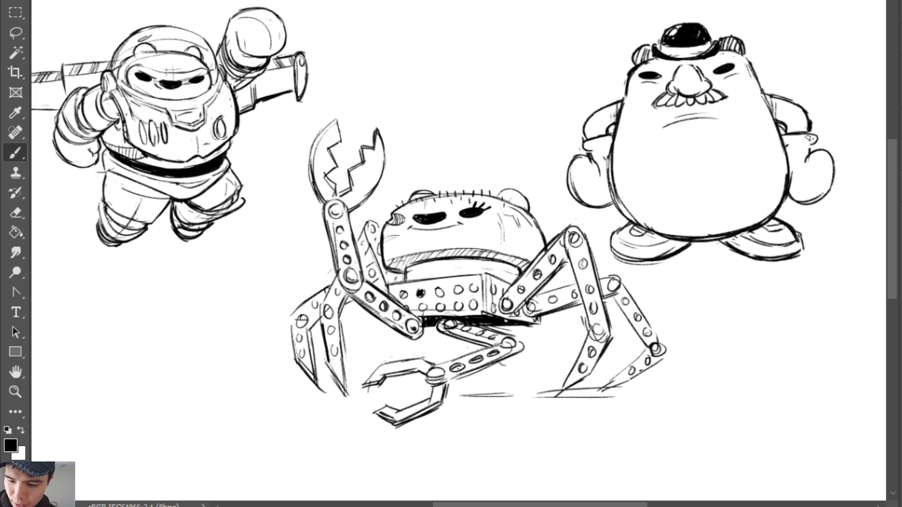
pyautogui.moveTo(812, 134); pyautogui.dragTo(807, 145)
pyautogui.hotkey('ctrl', 'z')
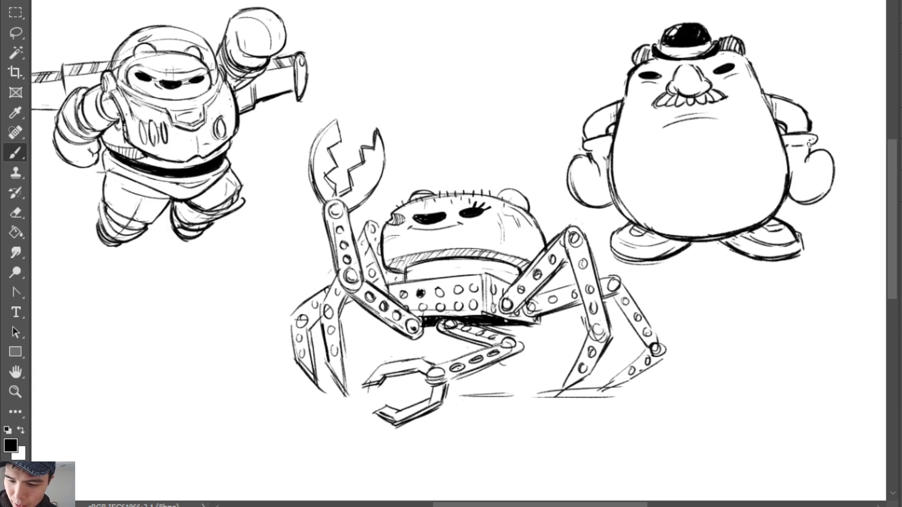
pyautogui.press('e')
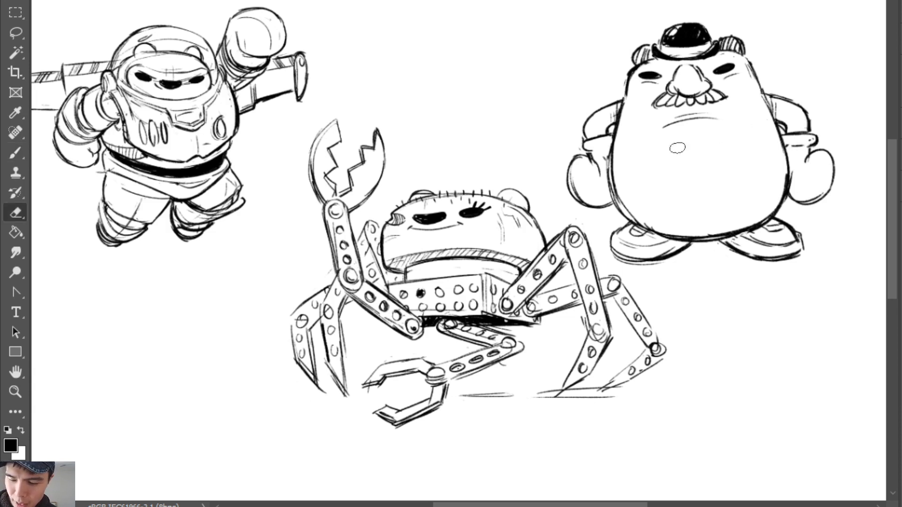
# Erase the wrist and inner edges of both gloves and redraw them with small rounded thumbs
pyautogui.moveTo(588, 141)
pyautogui.mouseDown()
pyautogui.moveTo(595, 166)
pyautogui.moveTo(573, 161)
pyautogui.moveTo(593, 162)
pyautogui.moveTo(598, 174)
pyautogui.moveTo(596, 165)
pyautogui.moveTo(599, 188)
pyautogui.moveTo(603, 176)
pyautogui.mouseUp()
pyautogui.press('b')
pyautogui.press('e')
pyautogui.press('b')
pyautogui.press('e')
pyautogui.press('b')
pyautogui.press('e')
pyautogui.moveTo(822, 157)
pyautogui.mouseDown()
pyautogui.moveTo(806, 160)
pyautogui.moveTo(823, 153)
pyautogui.moveTo(834, 174)
pyautogui.moveTo(823, 197)
pyautogui.mouseUp()
pyautogui.press('b')
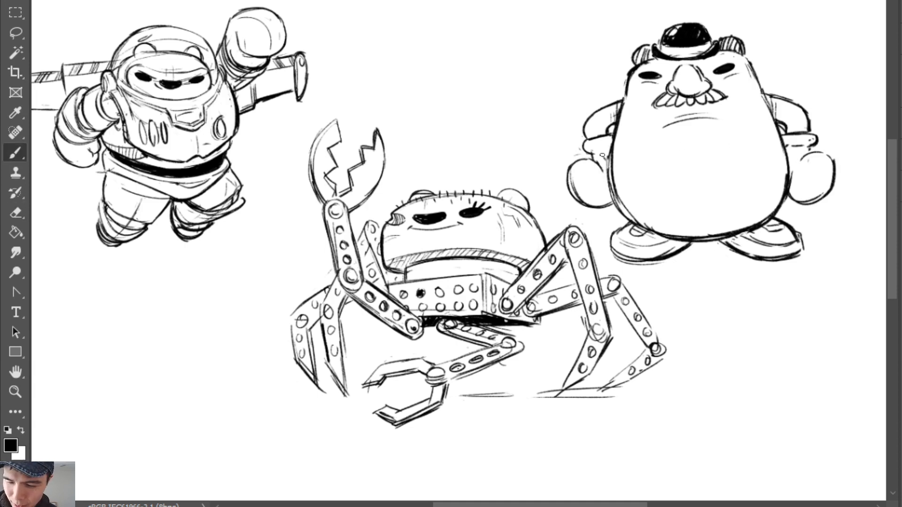
pyautogui.moveTo(597, 164); pyautogui.dragTo(603, 167)
pyautogui.moveTo(811, 154); pyautogui.dragTo(801, 165)
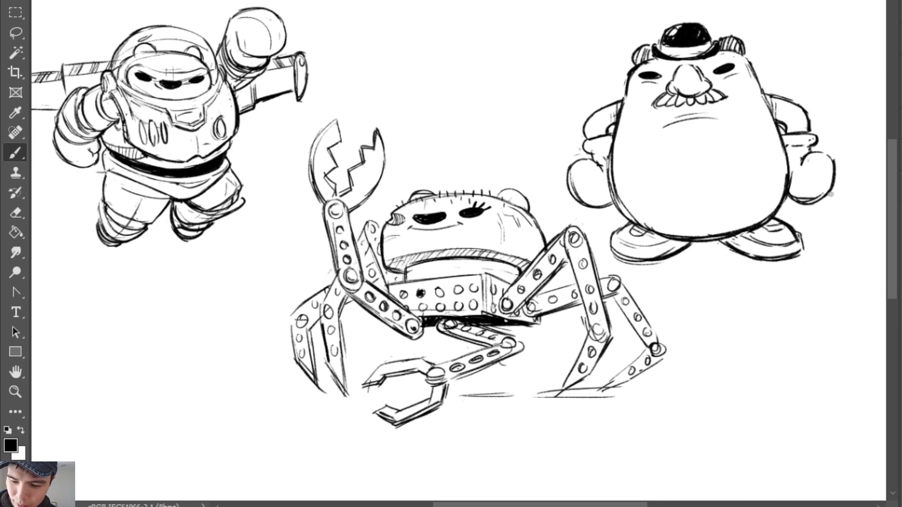
# Hatch a band of shading along the lower left edge of the potato bear's body
pyautogui.moveTo(627, 202); pyautogui.dragTo(647, 227)
pyautogui.moveTo(637, 209)
pyautogui.mouseDown()
pyautogui.moveTo(681, 239)
pyautogui.moveTo(654, 217)
pyautogui.moveTo(696, 235)
pyautogui.moveTo(650, 217)
pyautogui.moveTo(683, 236)
pyautogui.mouseUp()
pyautogui.hotkey('ctrl', 'z')
pyautogui.hotkey('ctrl', 'z')
pyautogui.moveTo(683, 229); pyautogui.dragTo(696, 236)
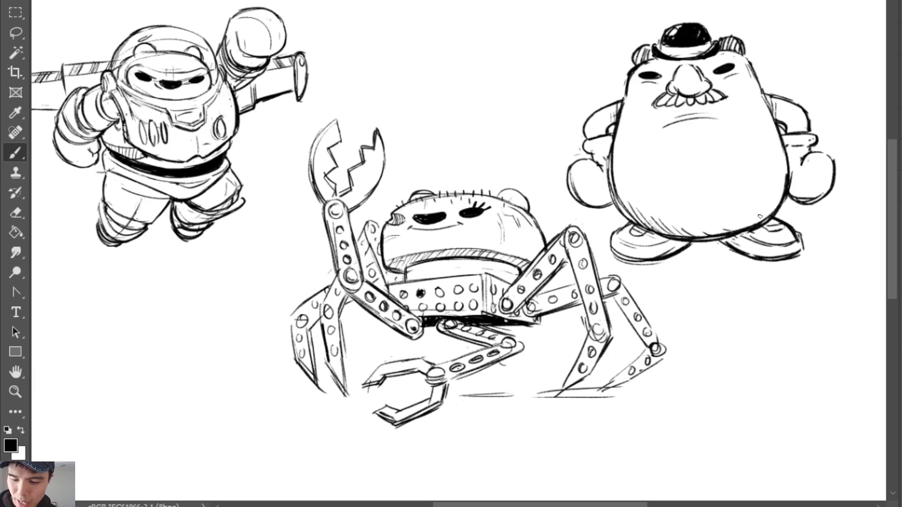
pyautogui.press('e')
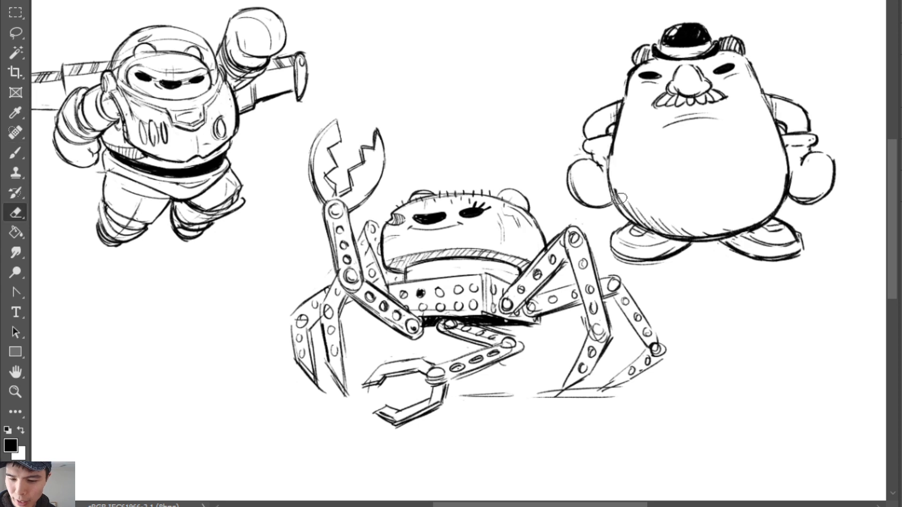
pyautogui.press('b')
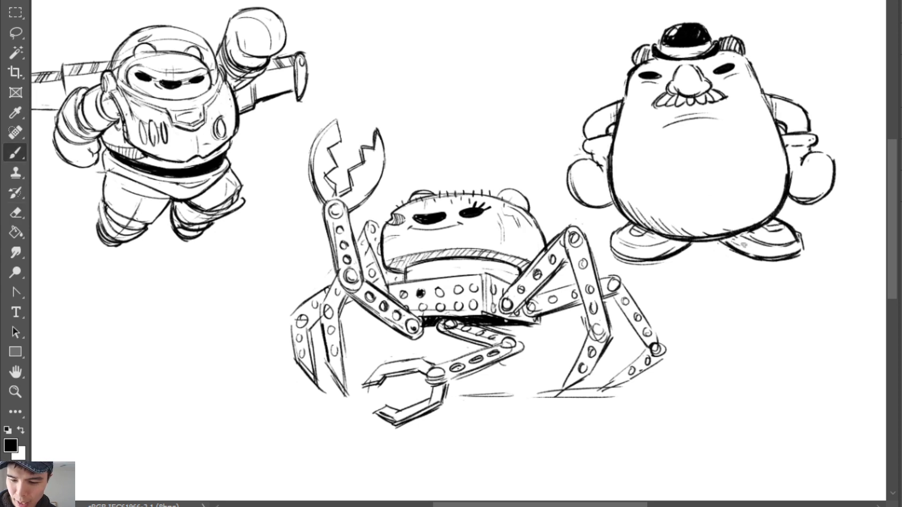
# Add short shading lines to both shoe soles and thicken the outlines along their undersides
pyautogui.moveTo(725, 239); pyautogui.dragTo(750, 252)
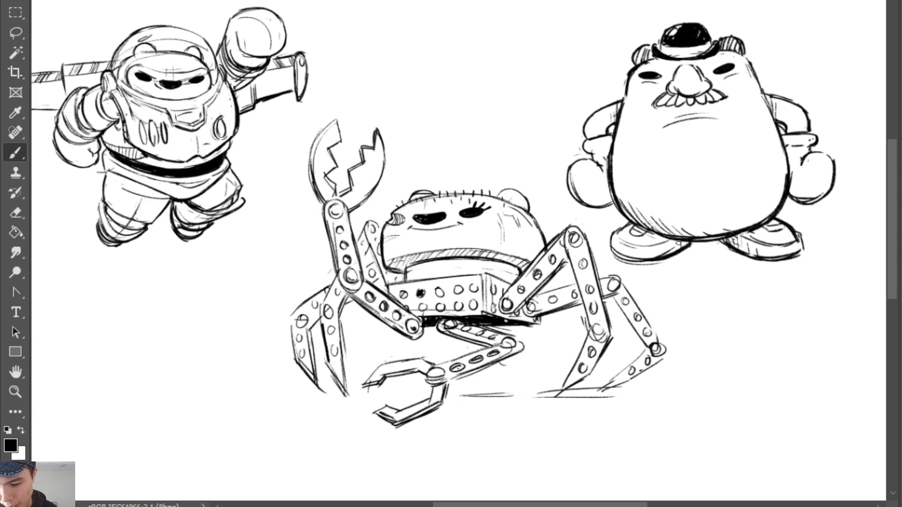
pyautogui.moveTo(674, 242)
pyautogui.mouseDown()
pyautogui.moveTo(673, 257)
pyautogui.moveTo(661, 255)
pyautogui.mouseUp()
pyautogui.moveTo(653, 246); pyautogui.dragTo(652, 258)
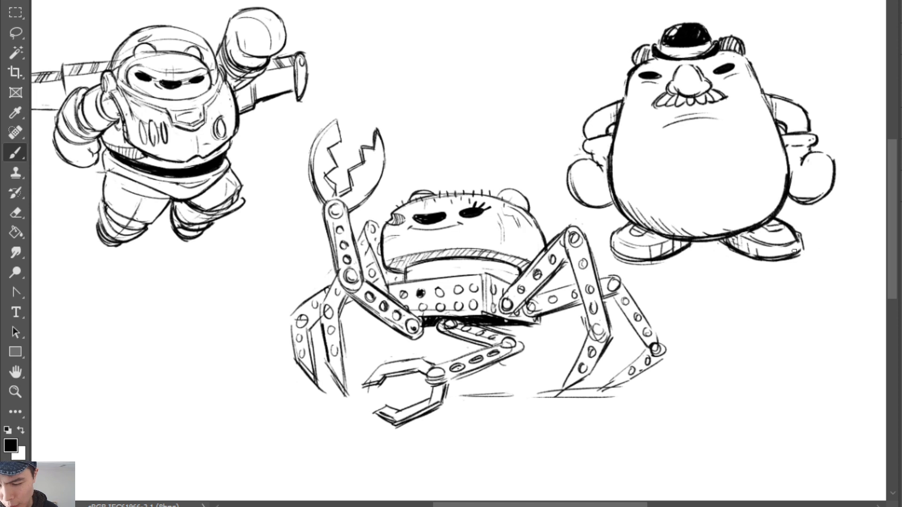
pyautogui.press('e')
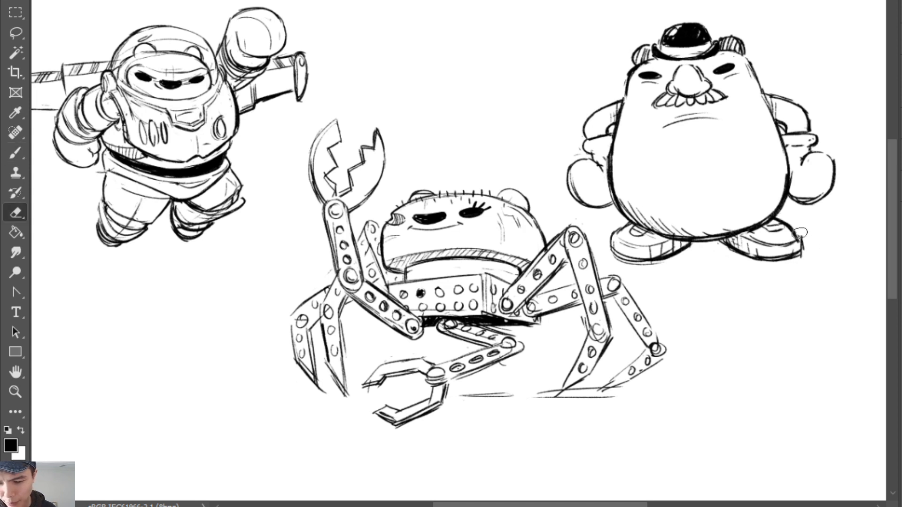
pyautogui.press('b')
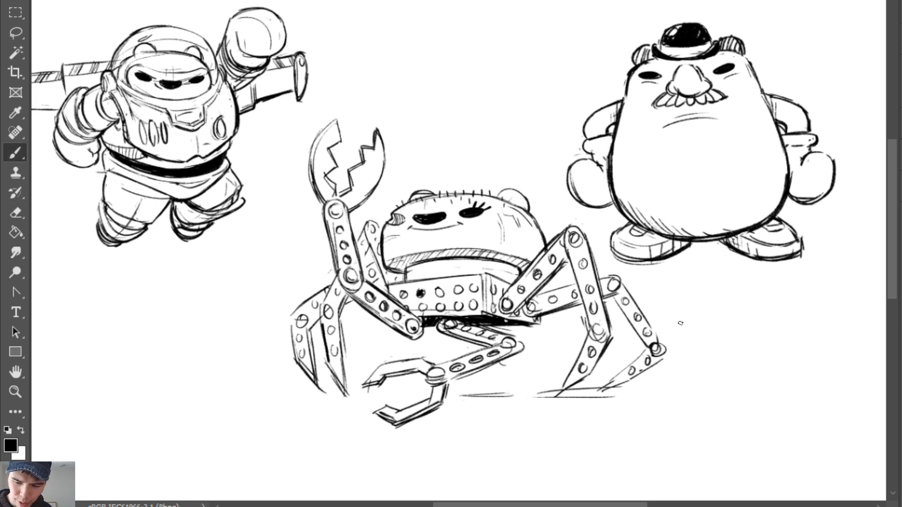
pyautogui.moveTo(629, 224)
pyautogui.mouseDown()
pyautogui.moveTo(615, 237)
pyautogui.moveTo(621, 257)
pyautogui.moveTo(669, 259)
pyautogui.mouseUp()
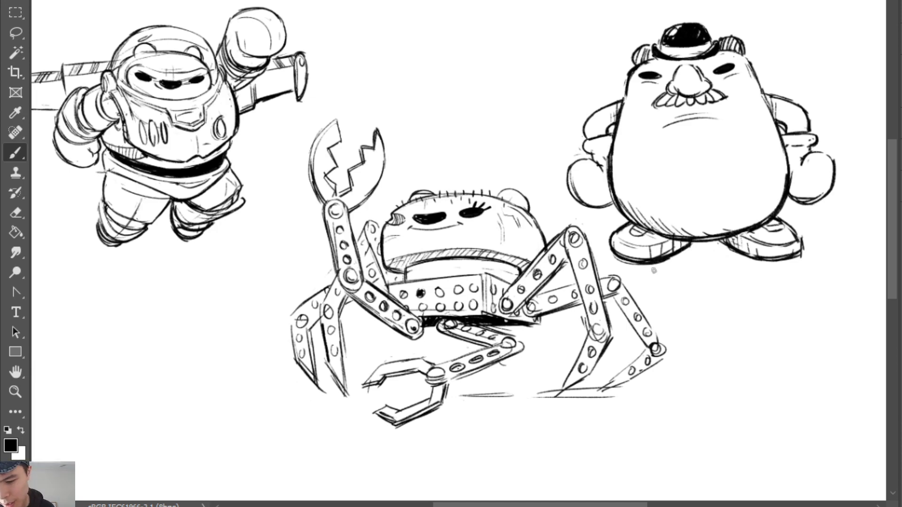
pyautogui.moveTo(733, 253); pyautogui.dragTo(784, 259)
# Thicken the right side outline of the potato bear's body
pyautogui.press('z')
pyautogui.moveTo(696, 278); pyautogui.dragTo(682, 280)
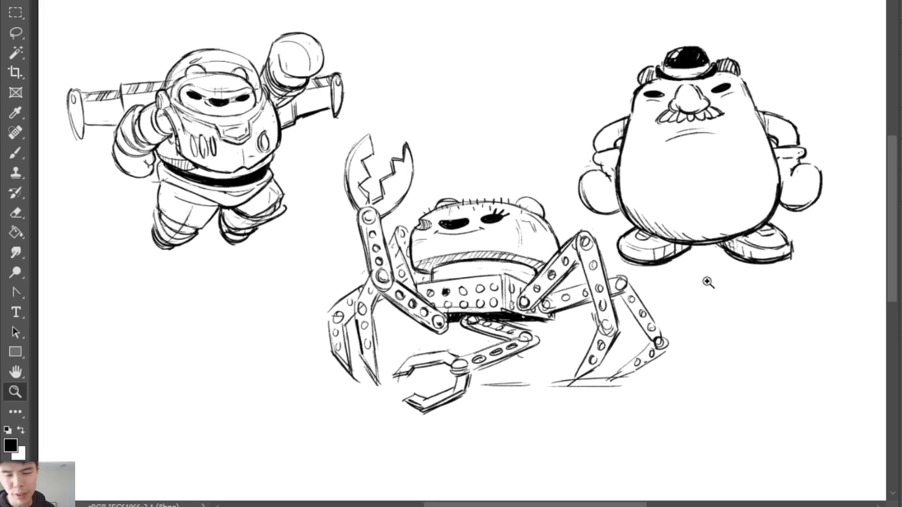
pyautogui.press('b')
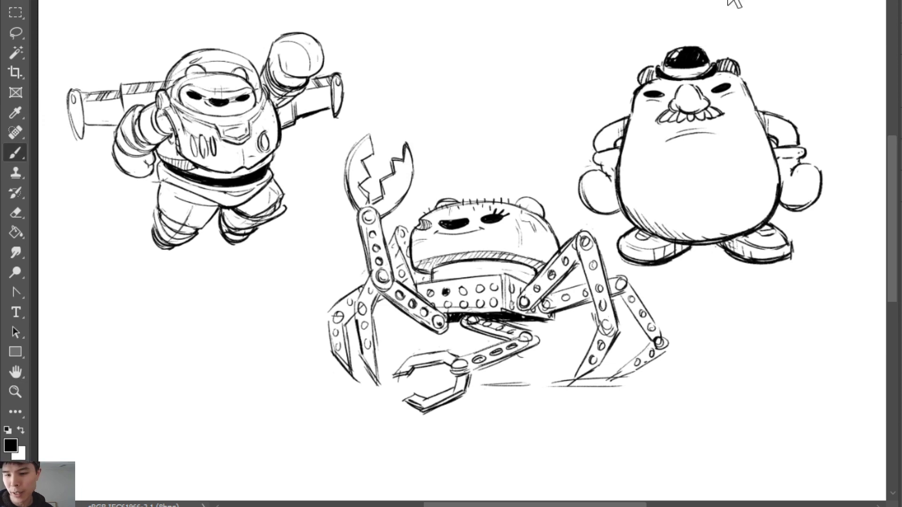
pyautogui.moveTo(748, 82); pyautogui.dragTo(771, 143)
pyautogui.hotkey('ctrl', 'z')
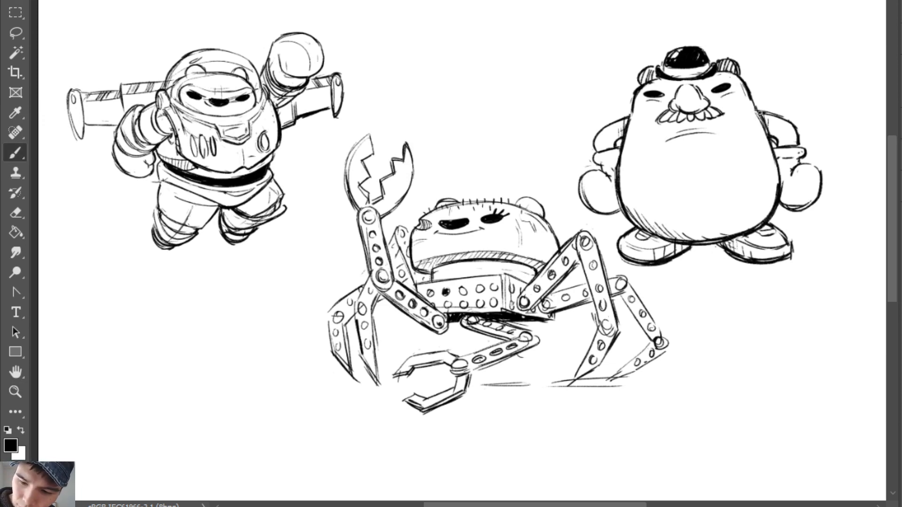
pyautogui.moveTo(754, 104); pyautogui.dragTo(776, 157)
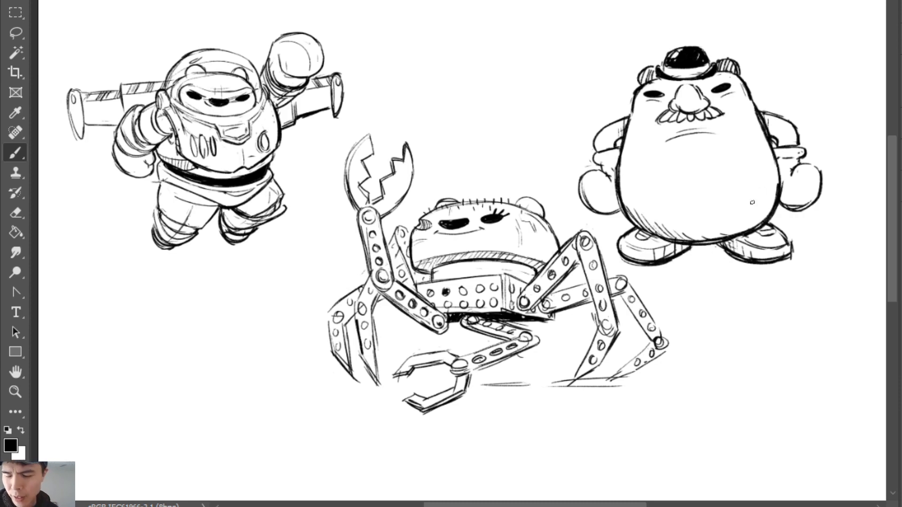
# Move the cowboy bear below the space-ranger bear and the three-eyed antenna bear below the potato bear
pyautogui.press('z')
pyautogui.moveTo(637, 293); pyautogui.dragTo(566, 306)
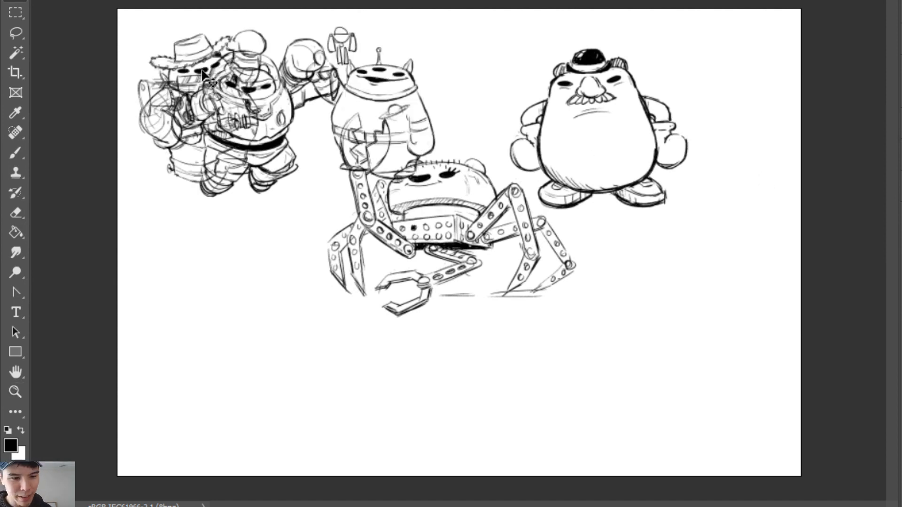
pyautogui.moveTo(202, 70); pyautogui.dragTo(211, 275)
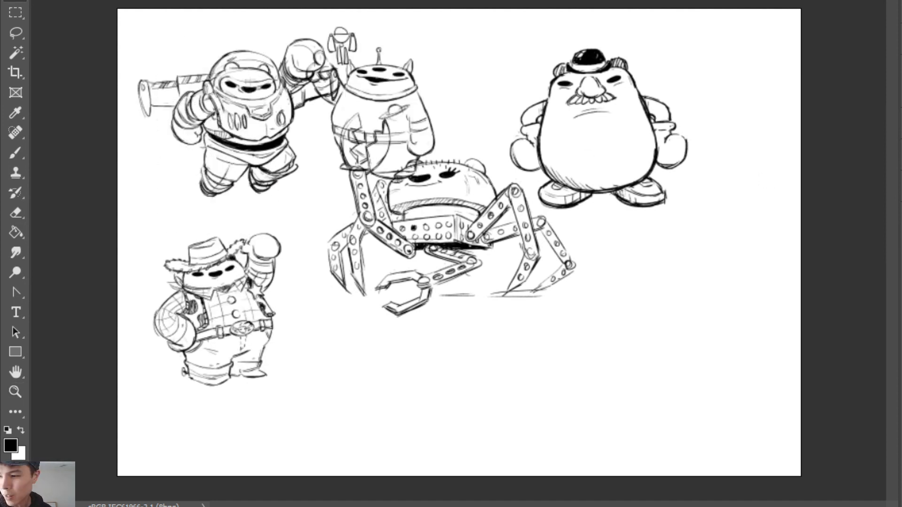
pyautogui.moveTo(386, 130)
pyautogui.mouseDown()
pyautogui.moveTo(690, 327)
pyautogui.moveTo(683, 337)
pyautogui.mouseUp()
pyautogui.moveTo(647, 241); pyautogui.dragTo(648, 231)
# Redraw the three-eyed bear's raised claw as a rounded hand with an upright thumb
pyautogui.press('z')
pyautogui.moveTo(658, 271)
pyautogui.mouseDown()
pyautogui.moveTo(634, 253)
pyautogui.moveTo(647, 233)
pyautogui.moveTo(641, 253)
pyautogui.moveTo(625, 209)
pyautogui.moveTo(605, 195)
pyautogui.moveTo(607, 232)
pyautogui.moveTo(644, 189)
pyautogui.moveTo(649, 233)
pyautogui.moveTo(656, 204)
pyautogui.mouseUp()
pyautogui.press('e')
pyautogui.press('b')
pyautogui.press('e')
pyautogui.press('b')
pyautogui.press('e')
pyautogui.press('z')
pyautogui.hotkey('ctrl', '0')
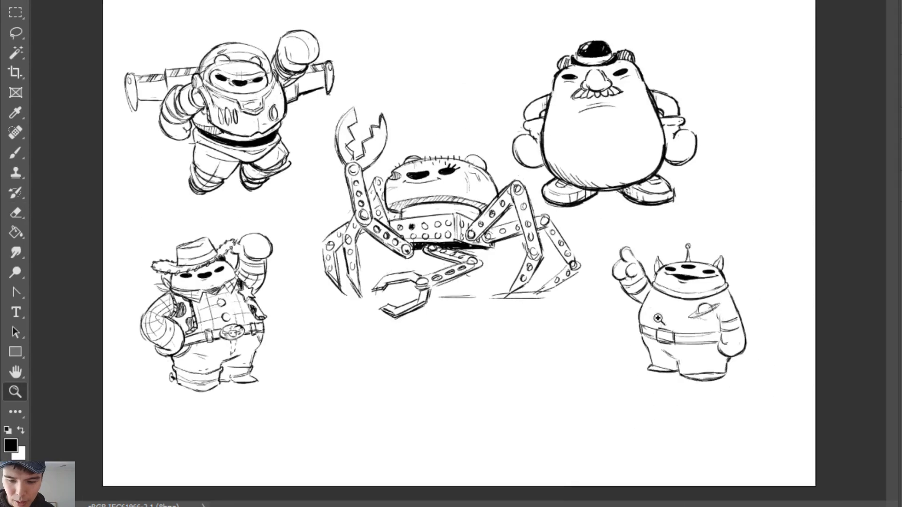